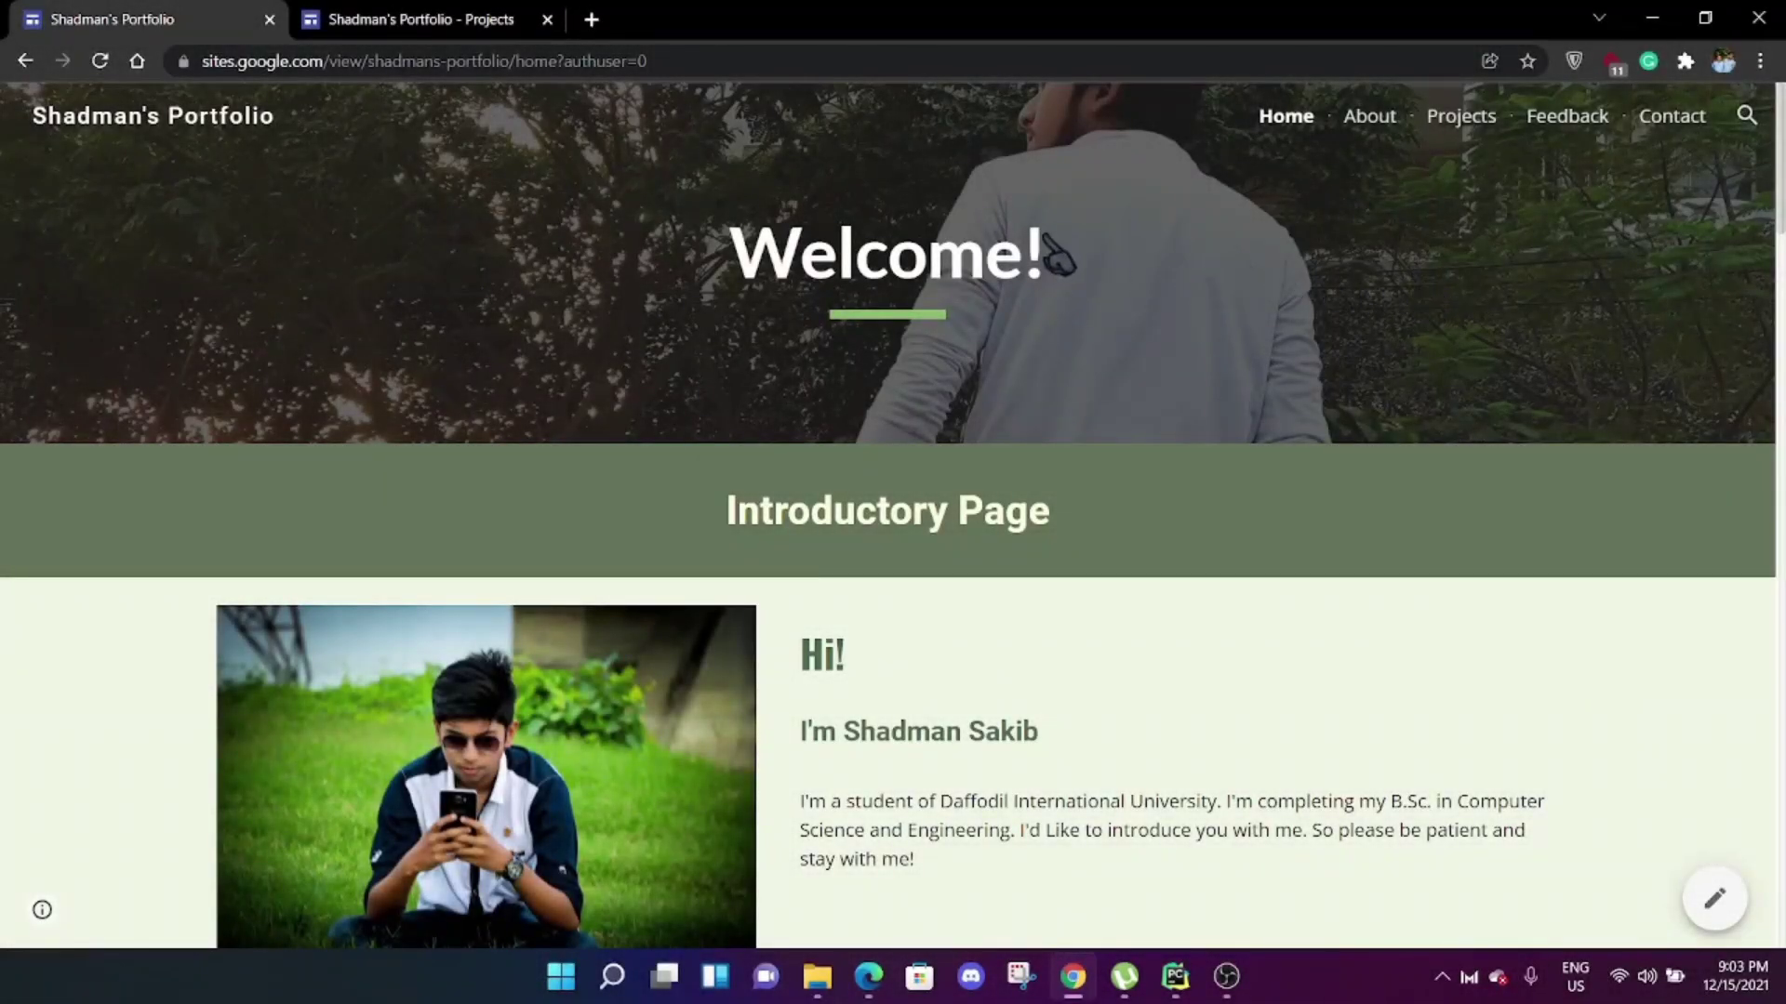
Switch to the portfolio's Projects tab and scroll down to the MedTech project introduction.
click(433, 19)
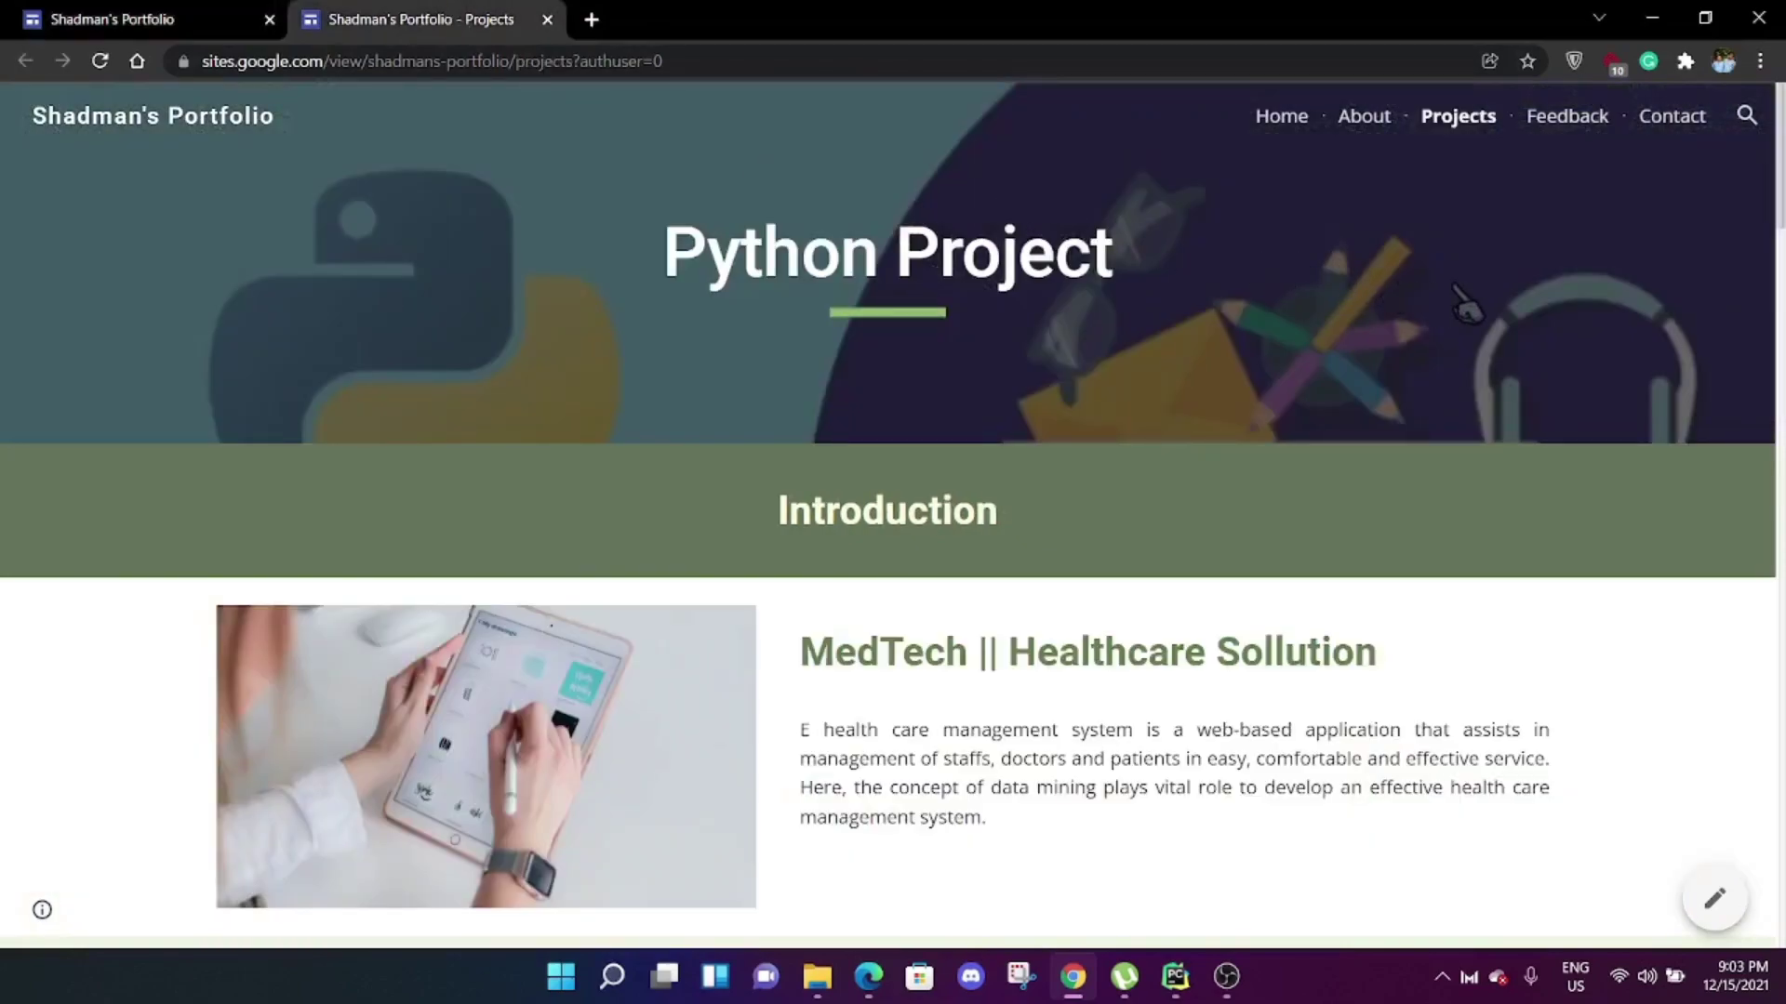
scroll(1453, 344, down, 3)
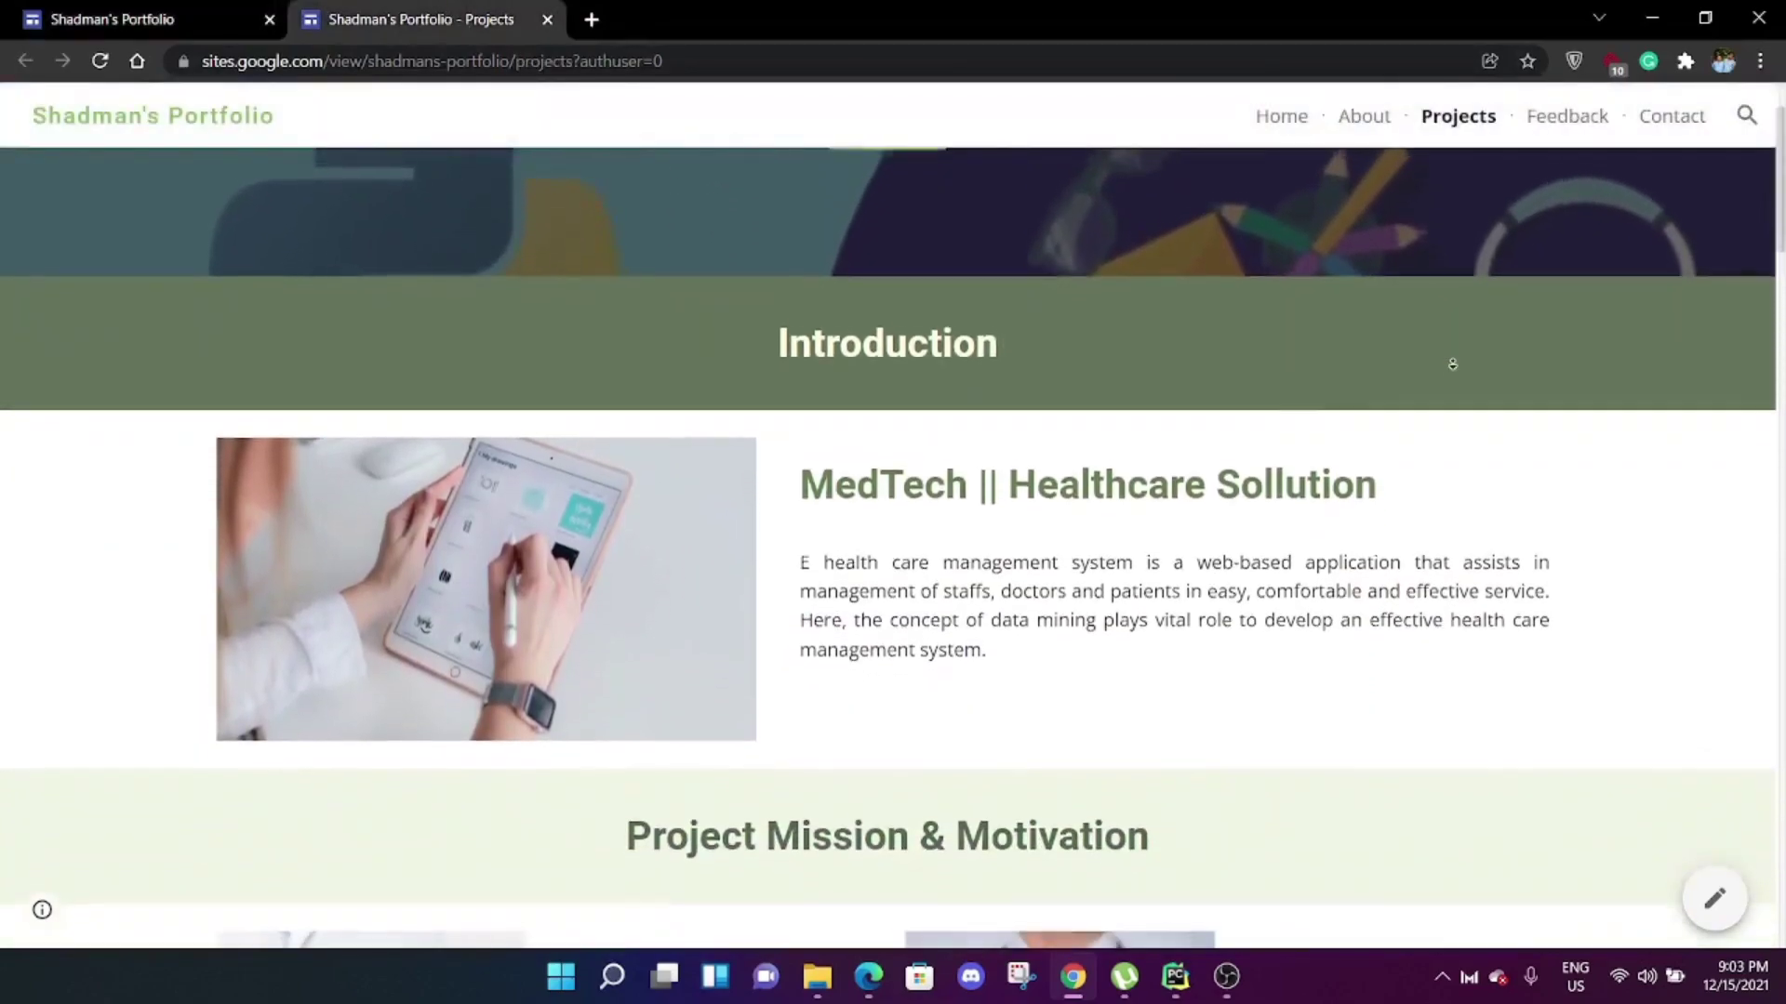
scroll(1453, 364, down, 7)
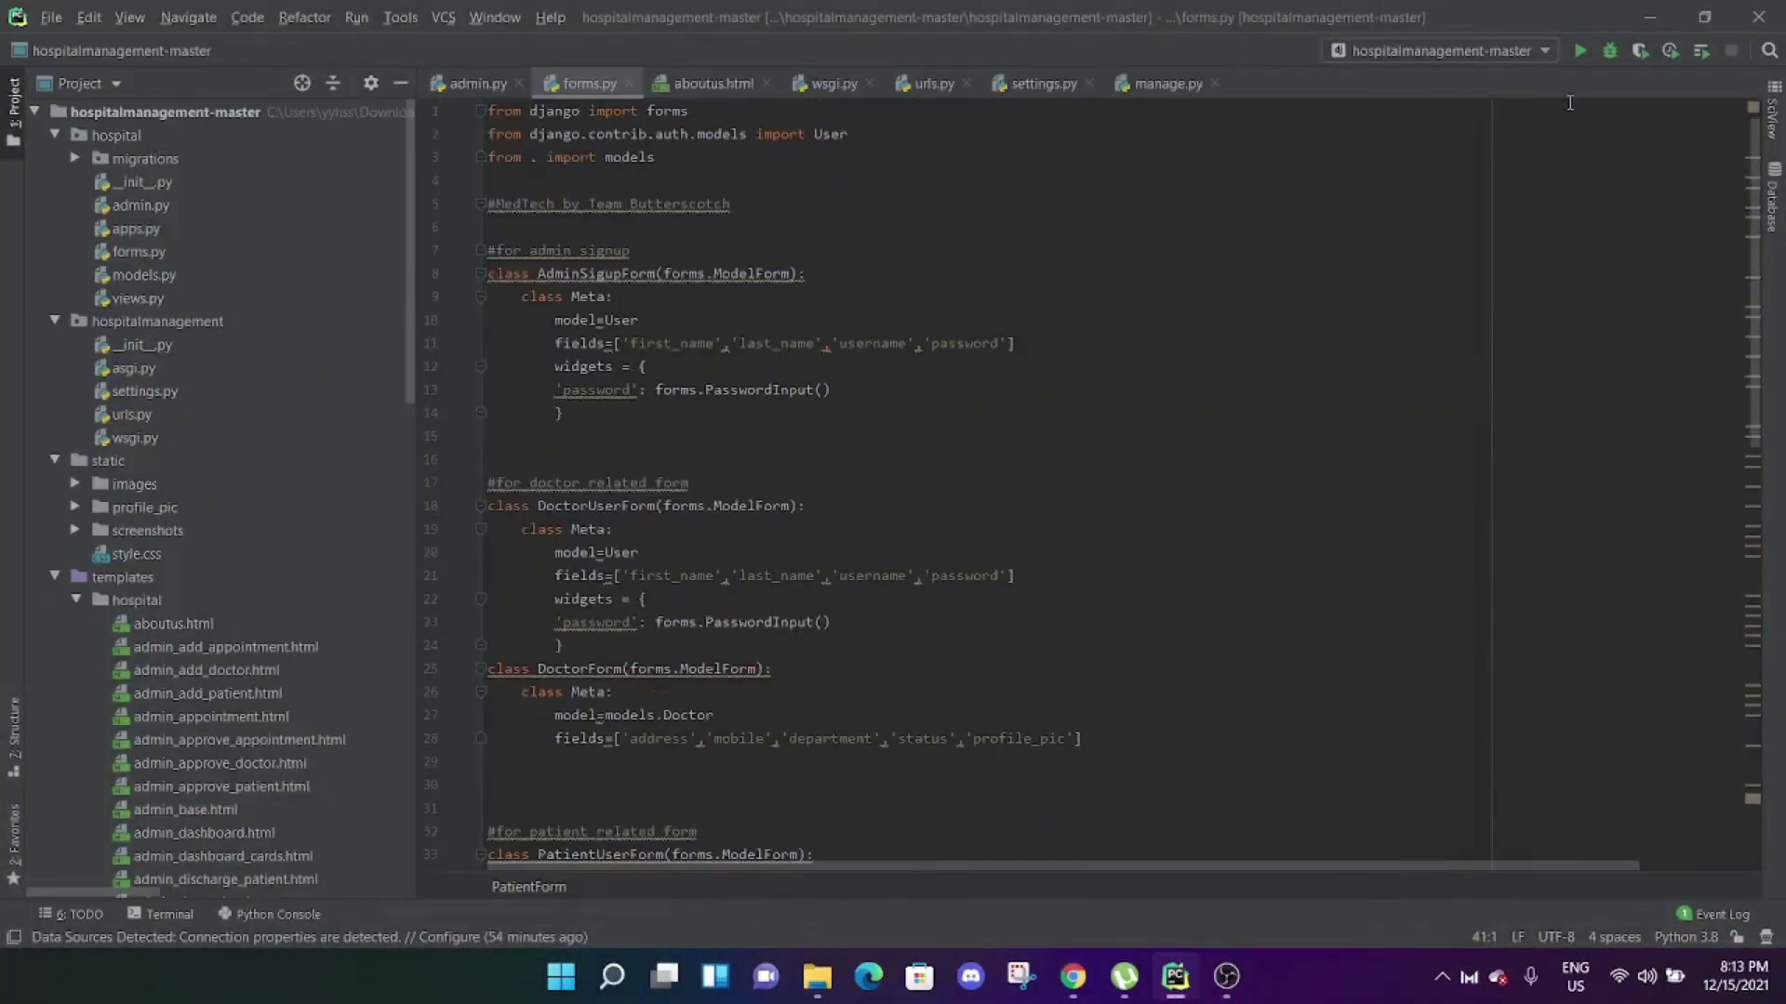
Run the hospital management project from PyCharm to serve MedTech at 127.0.0.1:8000.
click(1584, 49)
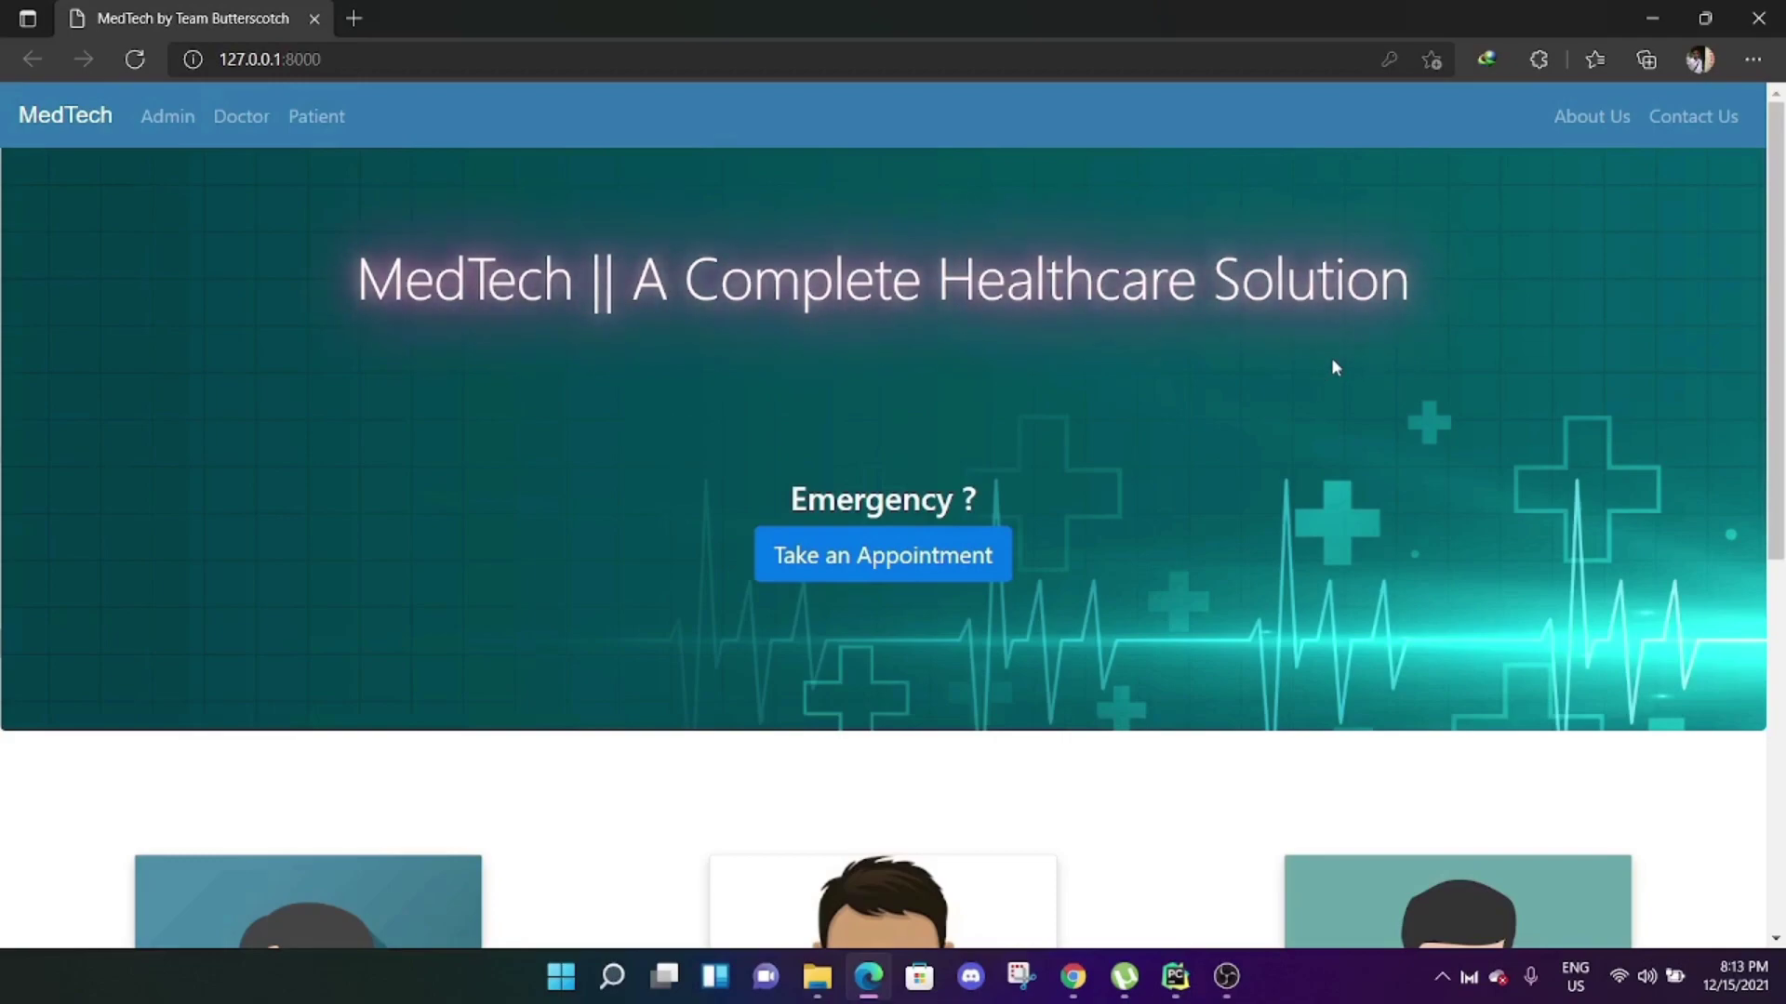
scroll(1339, 372, down, 5)
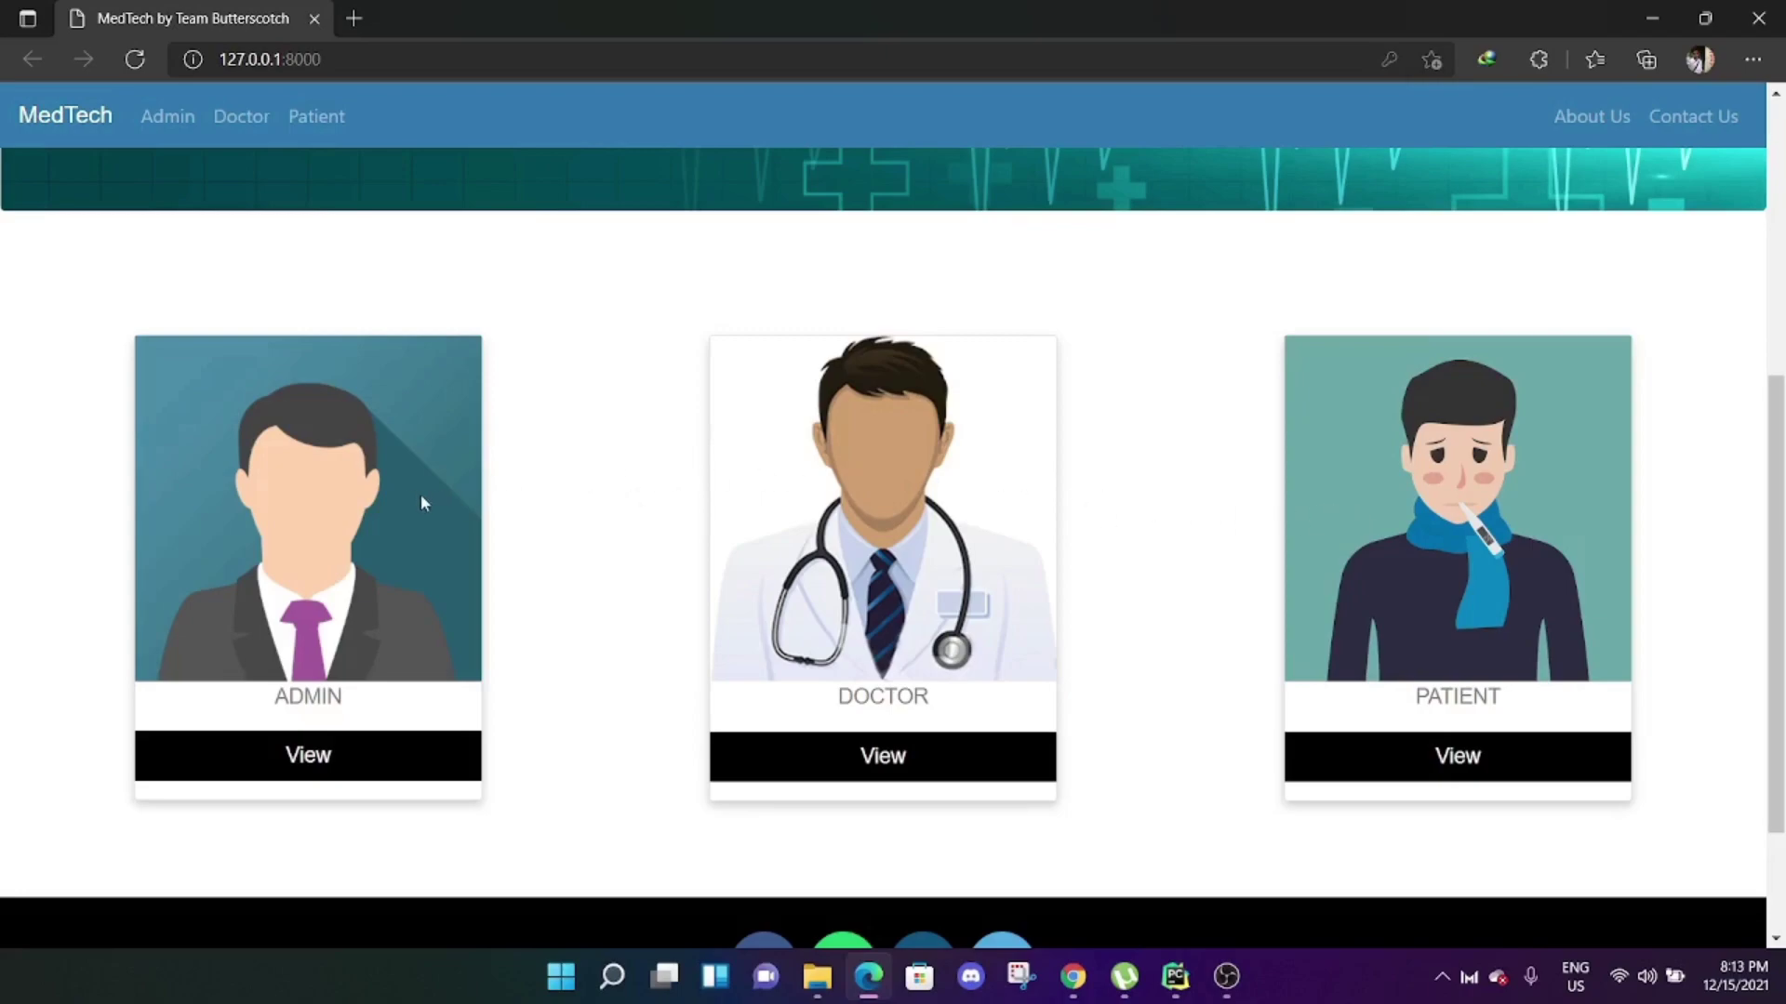
scroll(1139, 558, up, 5)
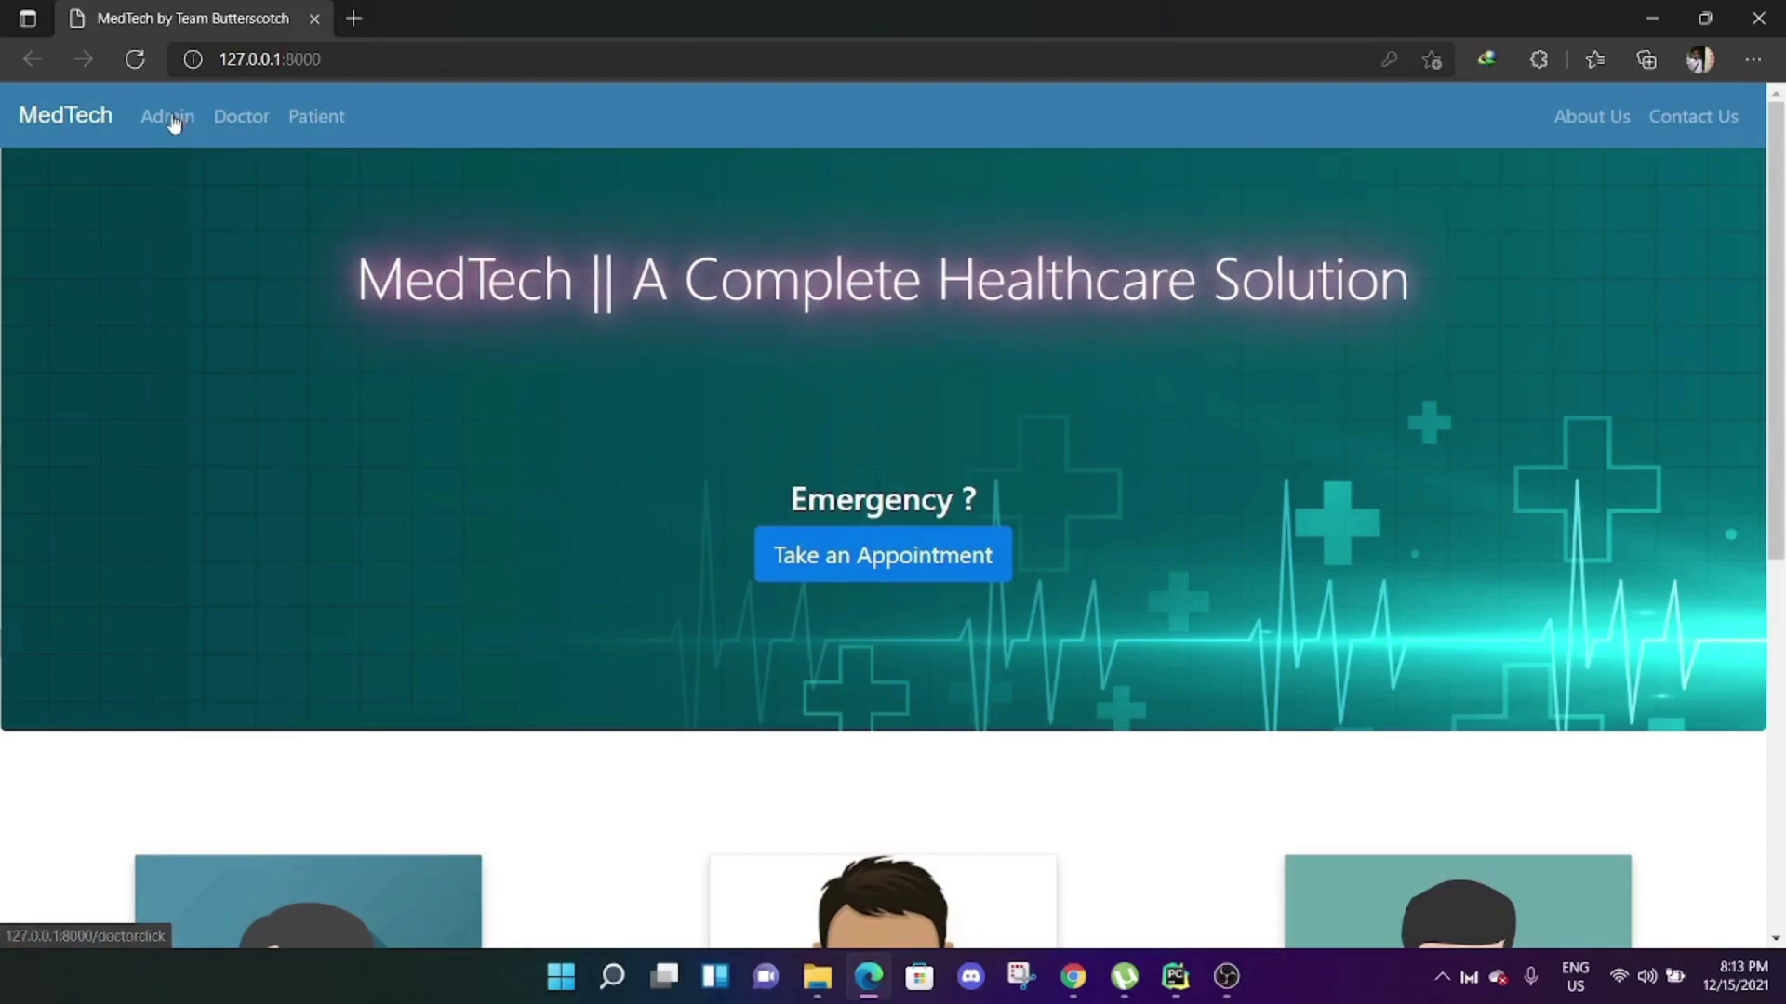
Sign in through MedTech's Admin login using the browser's saved admin credentials.
click(170, 118)
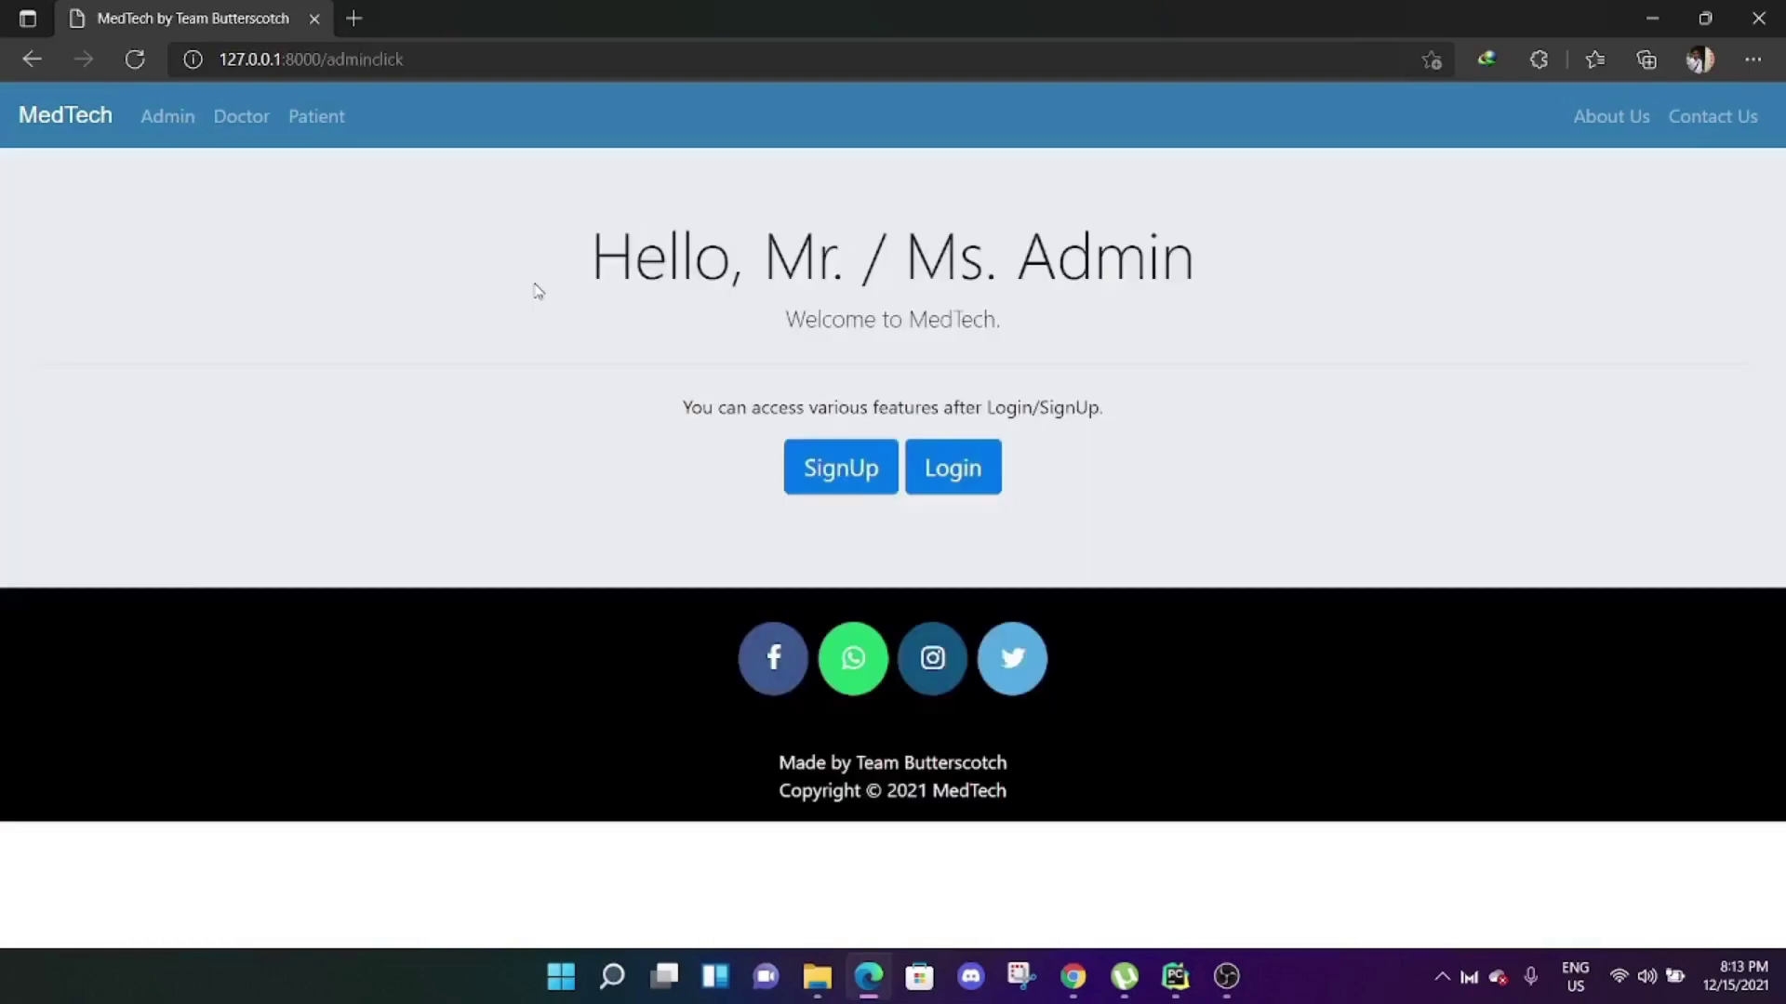
click(941, 472)
drag(605, 385, 231, 357)
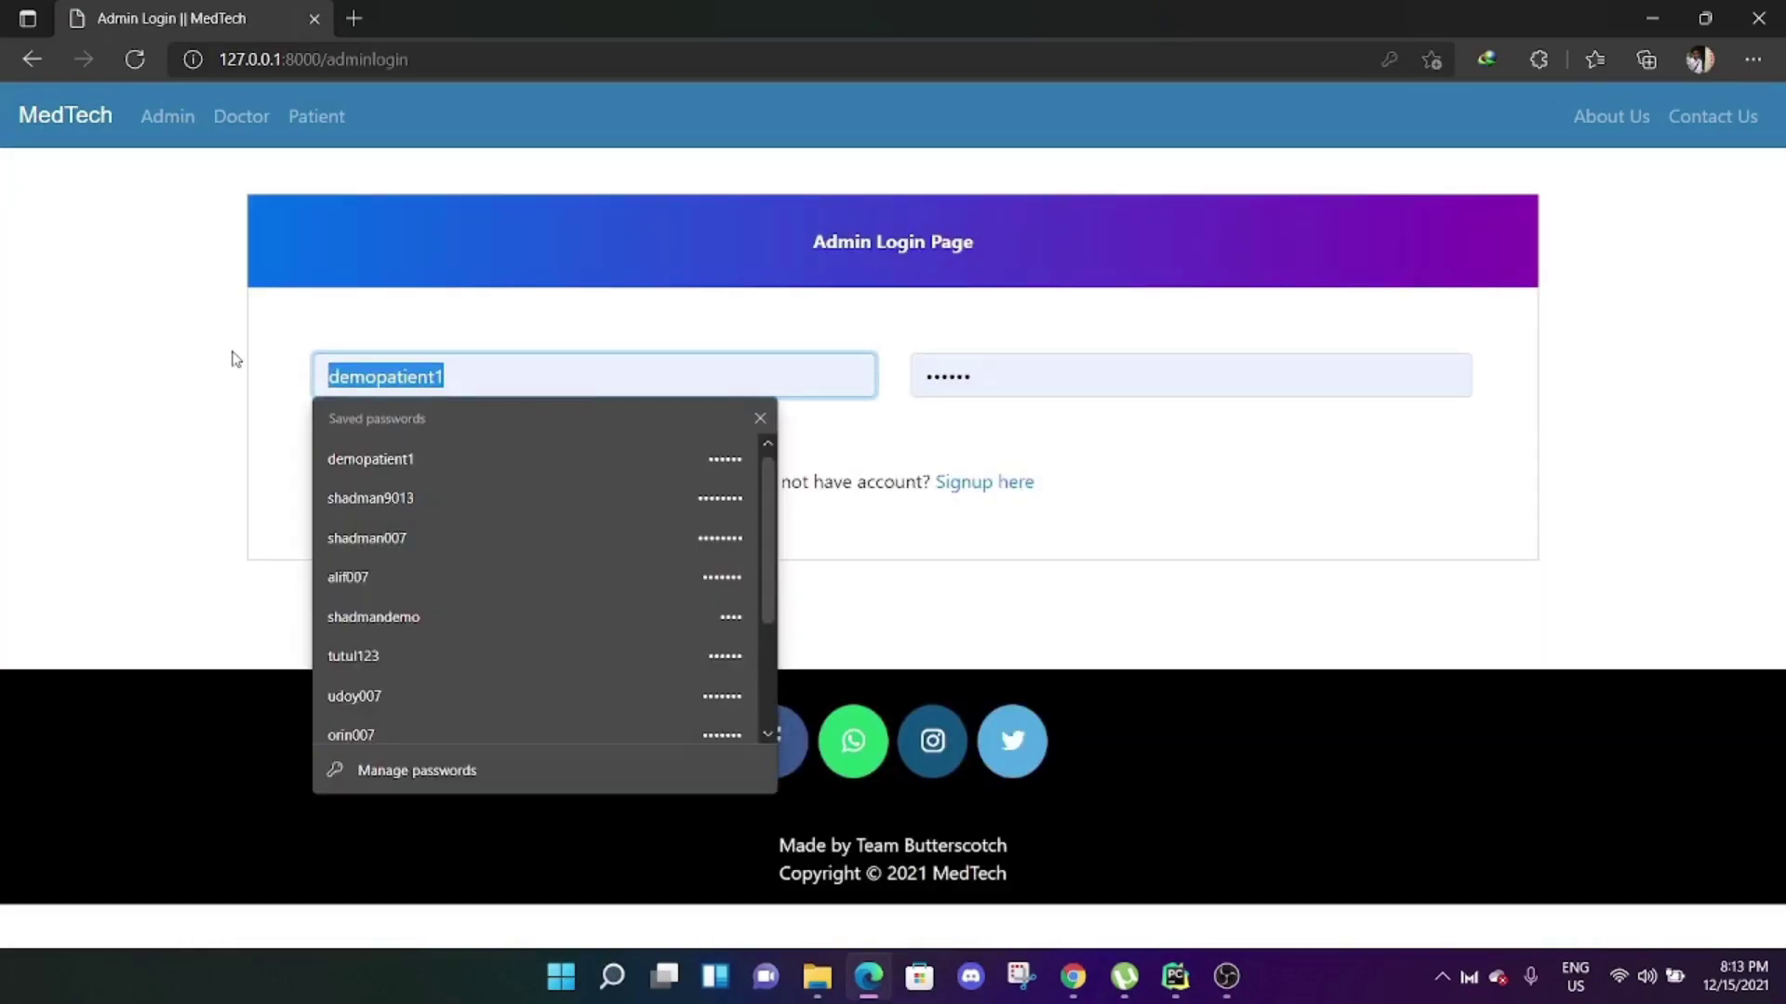
text(shadman9013)
click(538, 472)
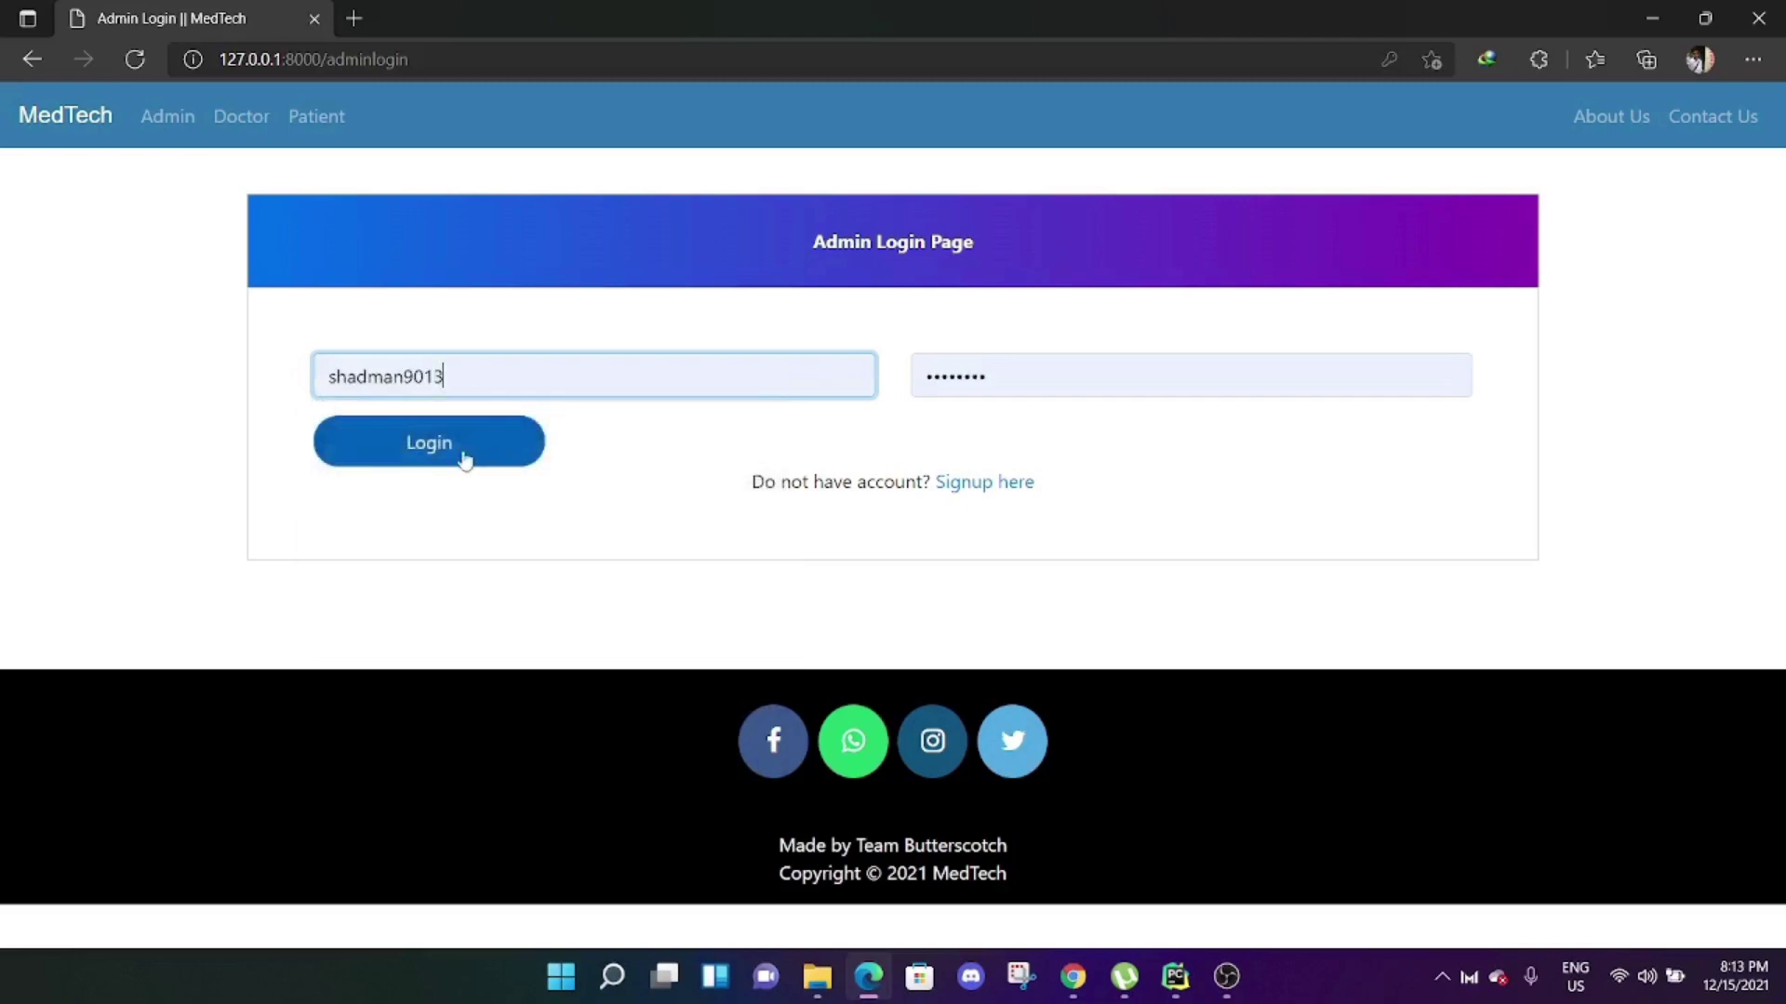
click(431, 458)
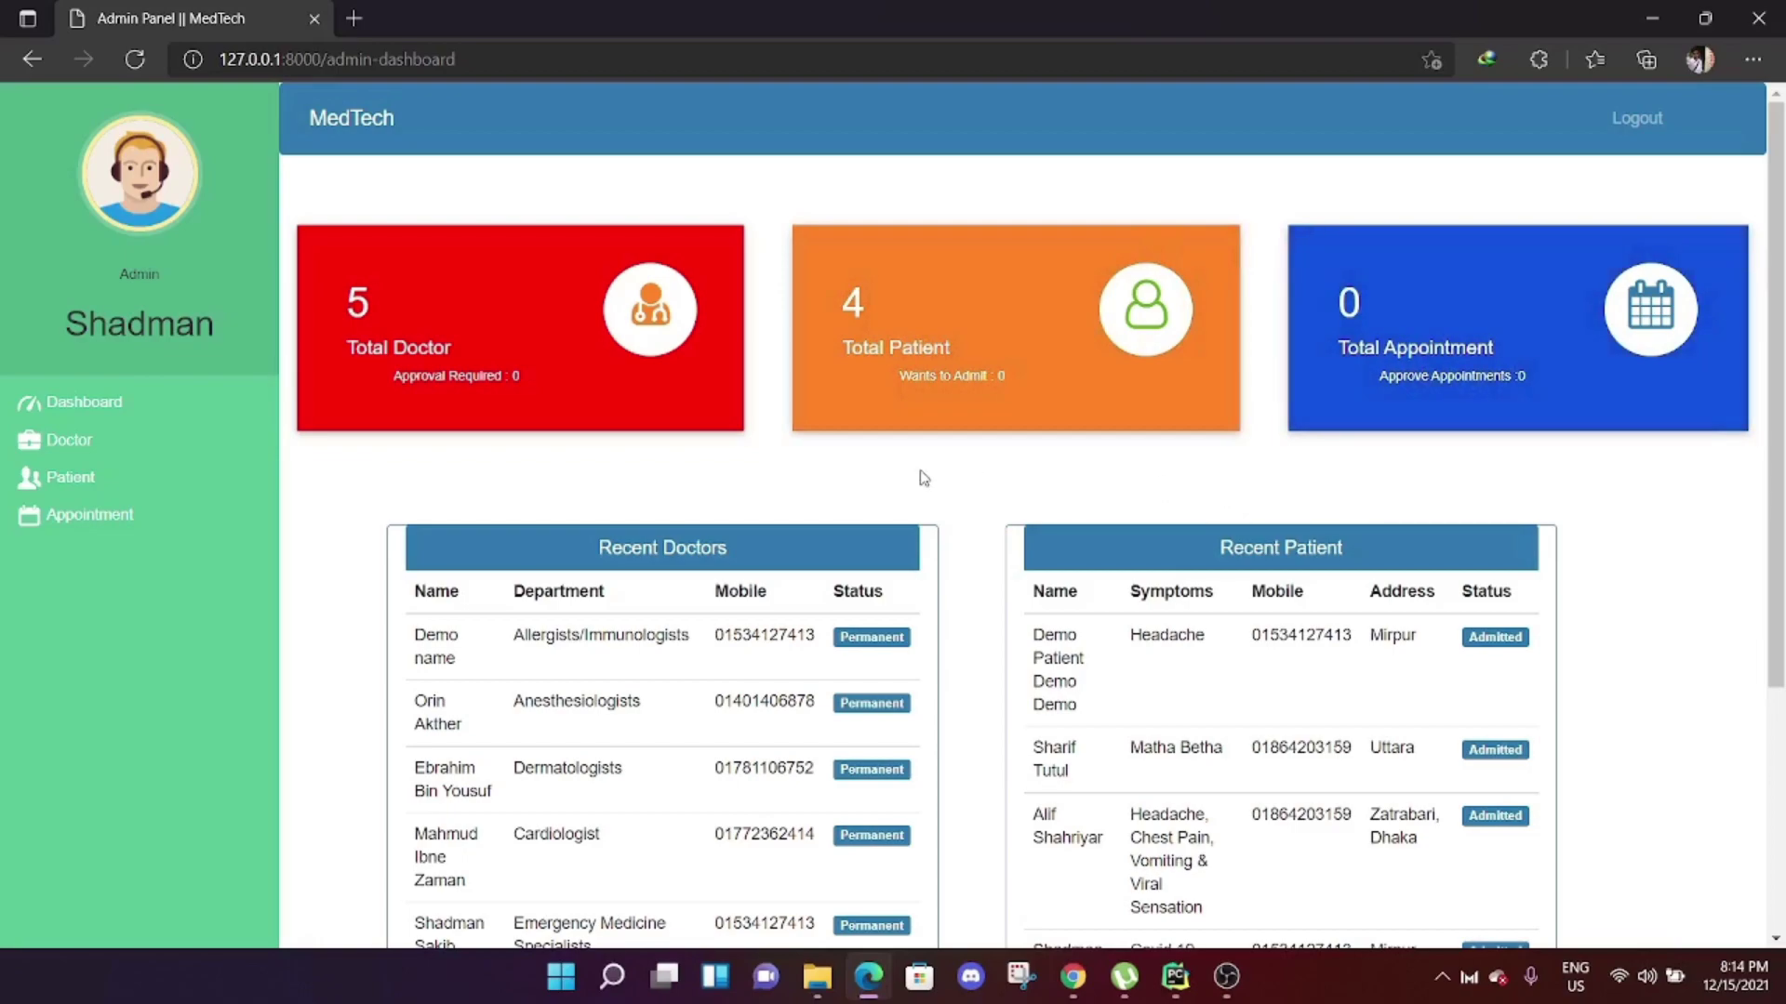
scroll(957, 491, down, 3)
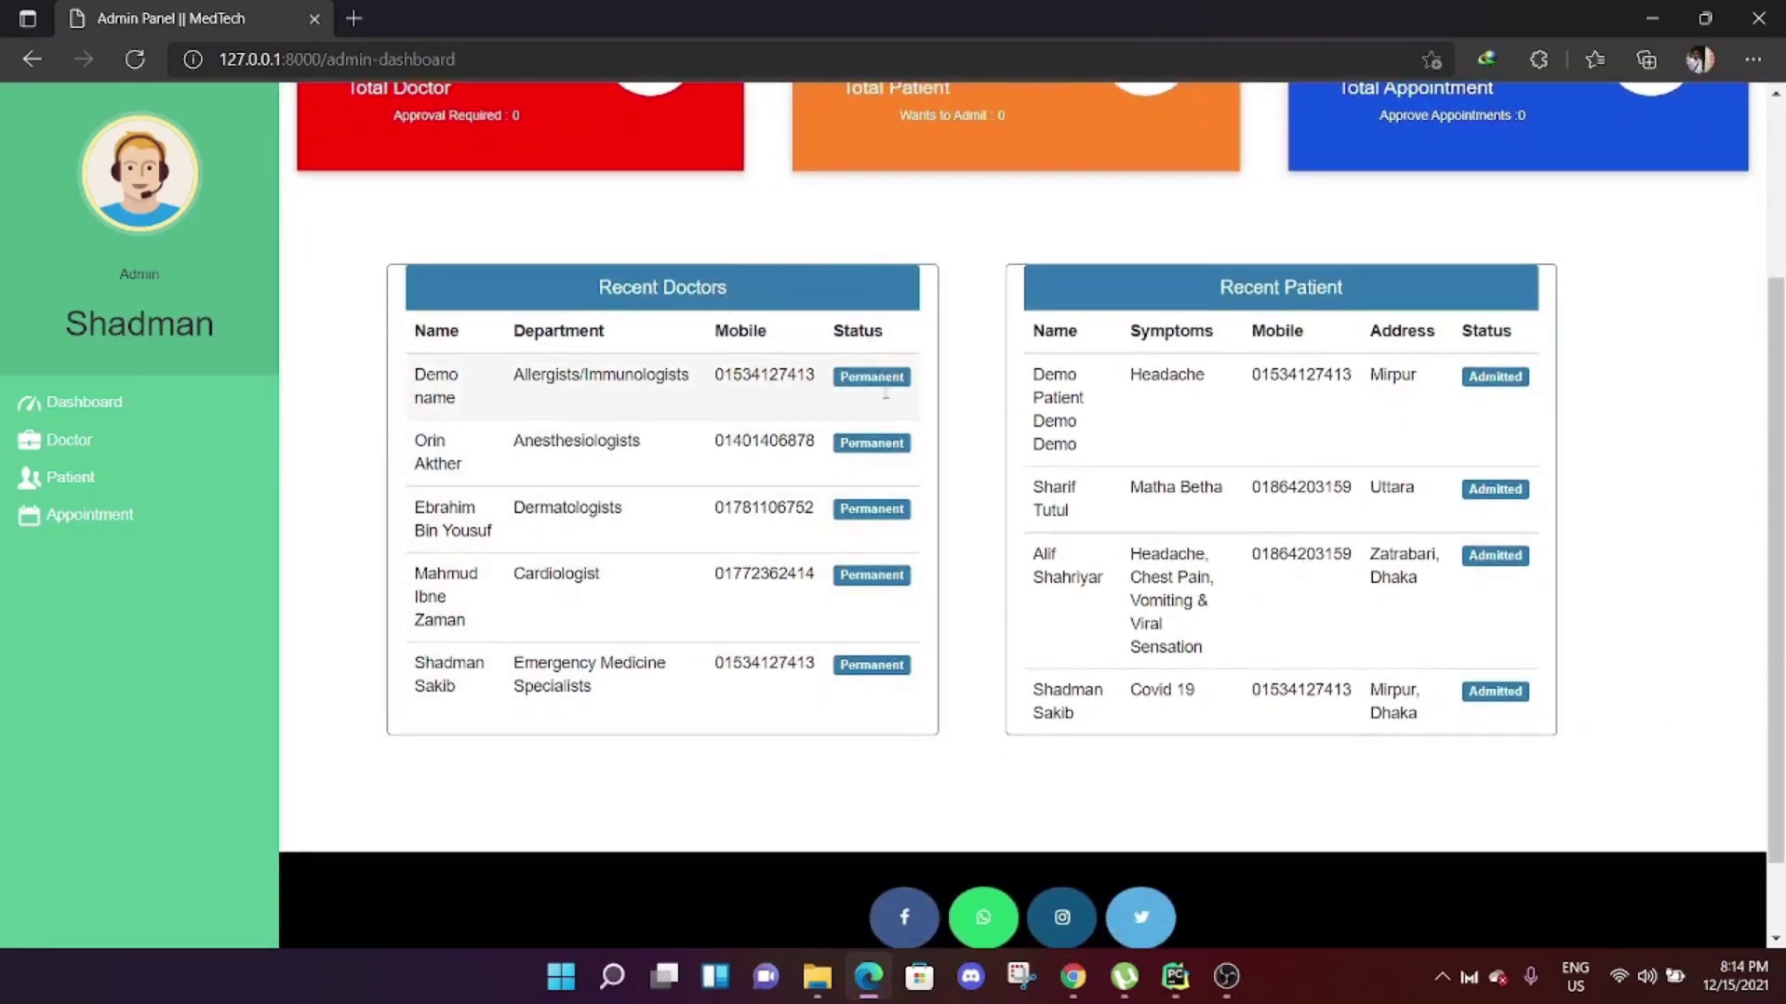
scroll(1438, 493, up, 2)
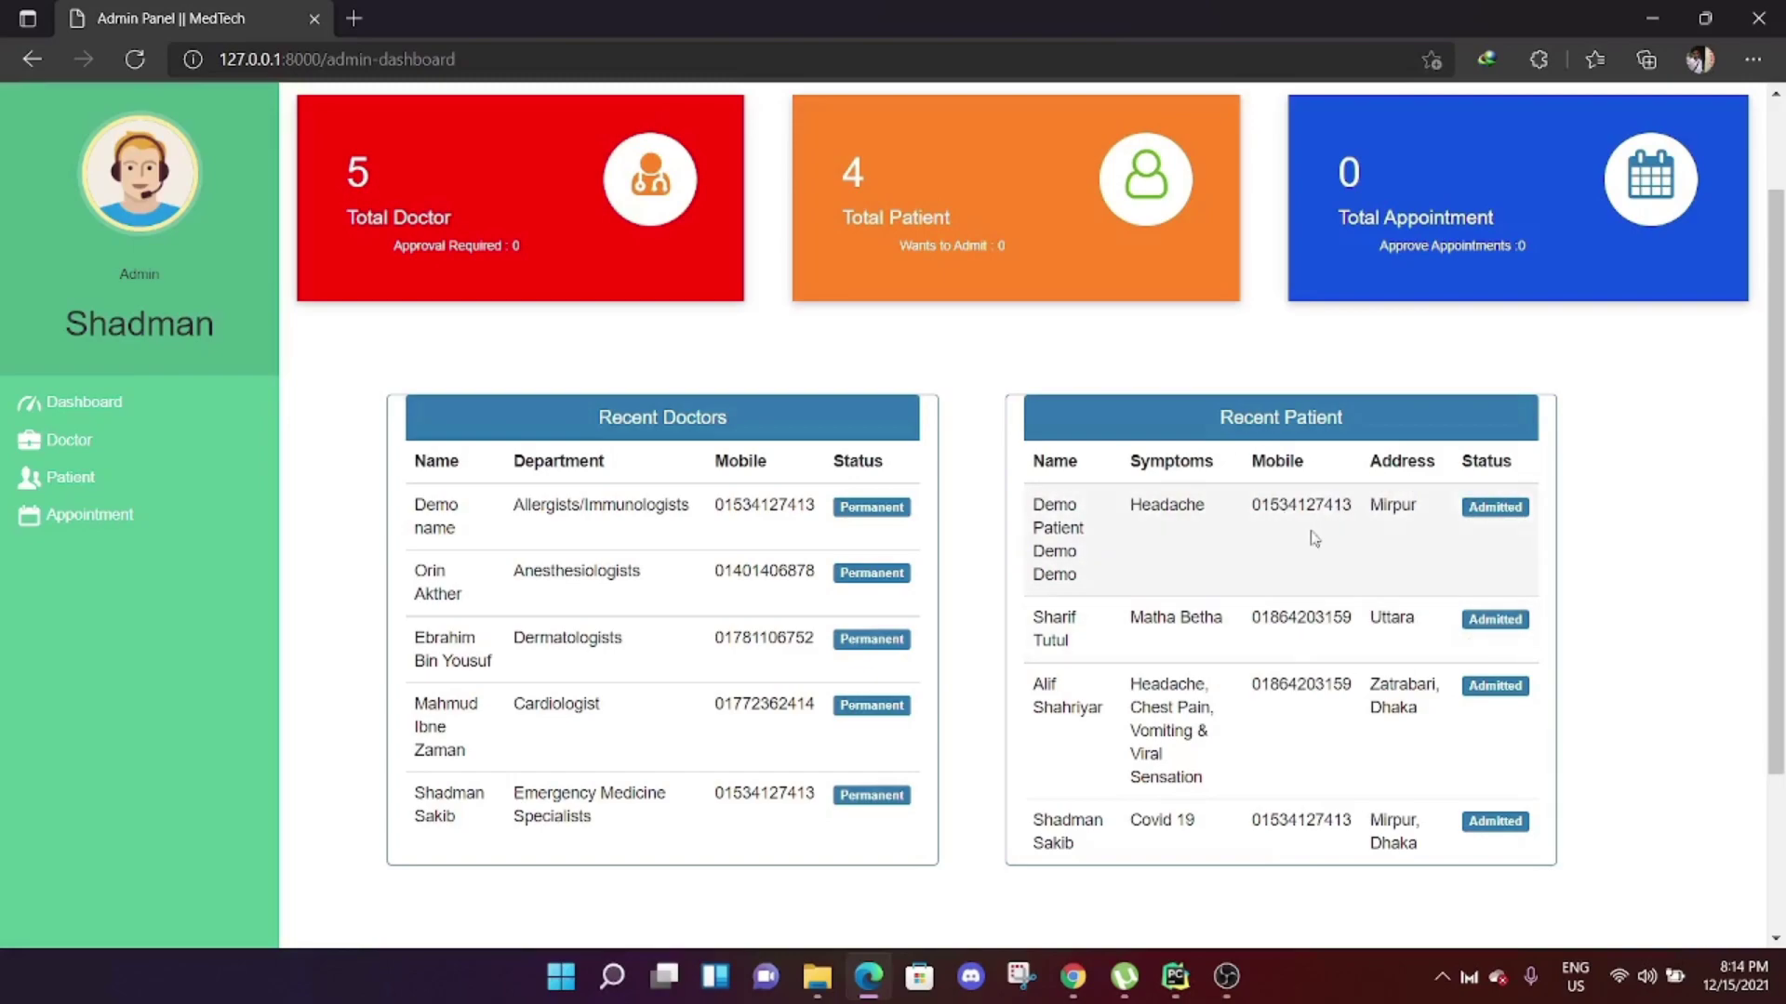
scroll(1314, 540, up, 2)
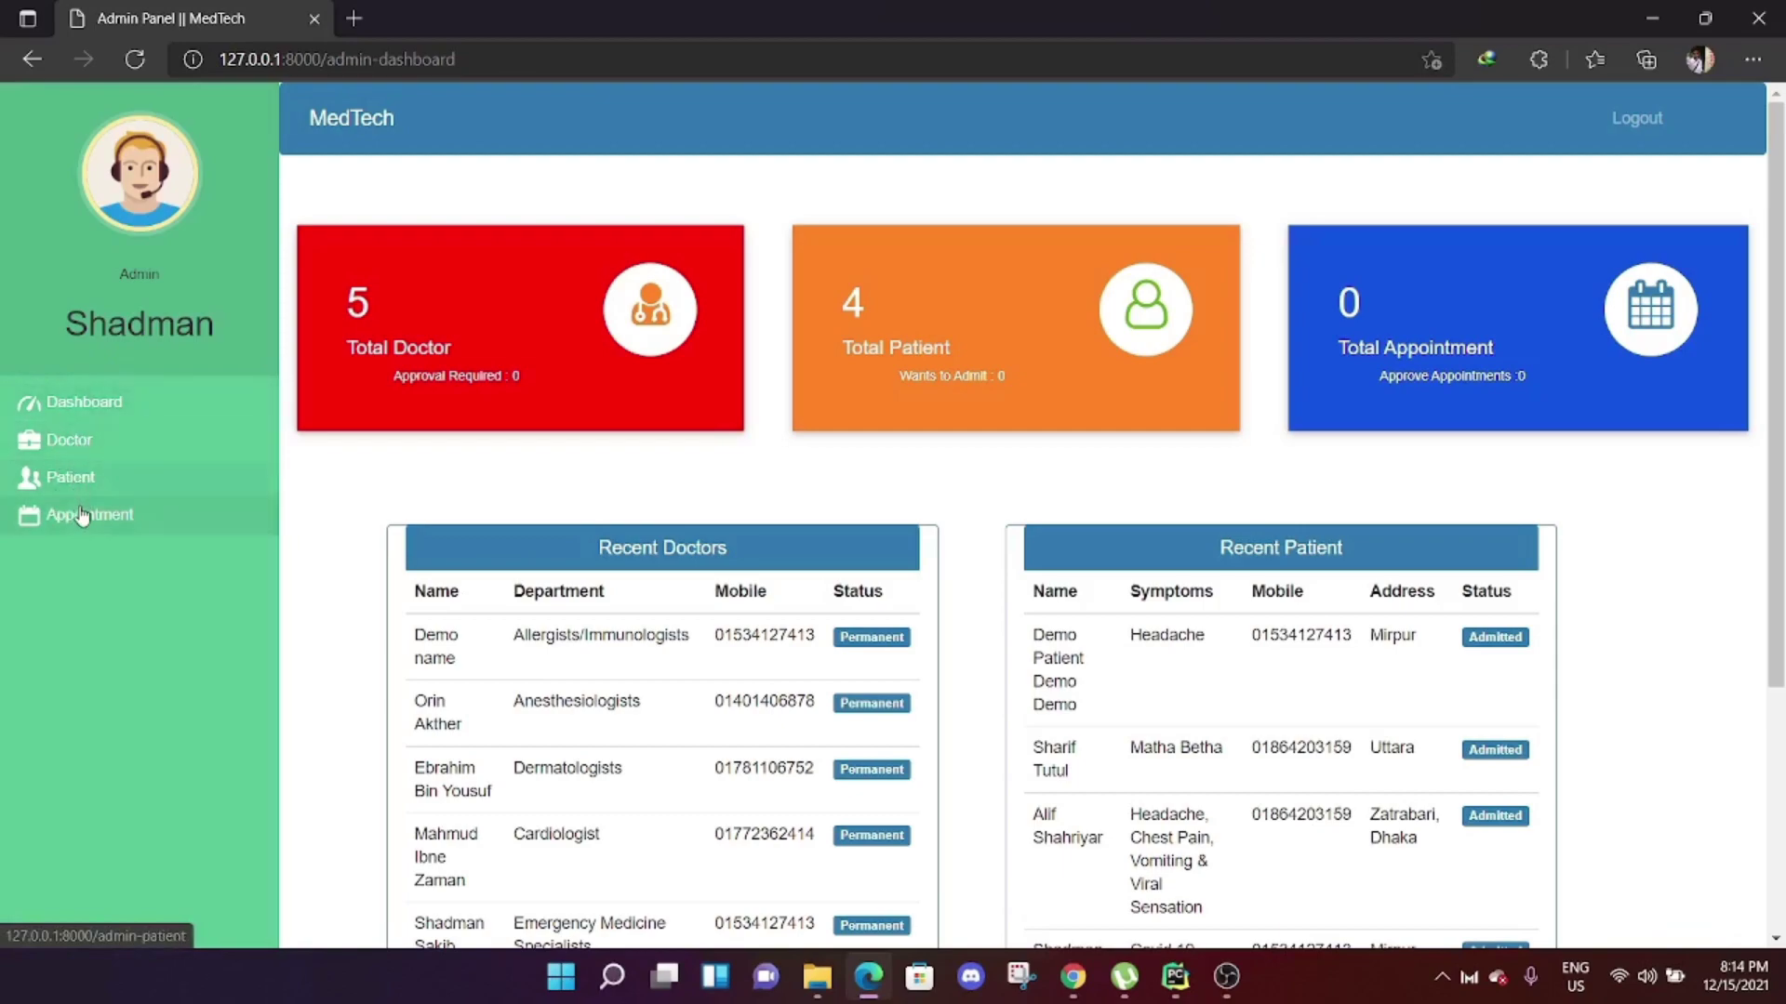
Open the admin Doctor section and view the doctor records table and registration form.
click(78, 450)
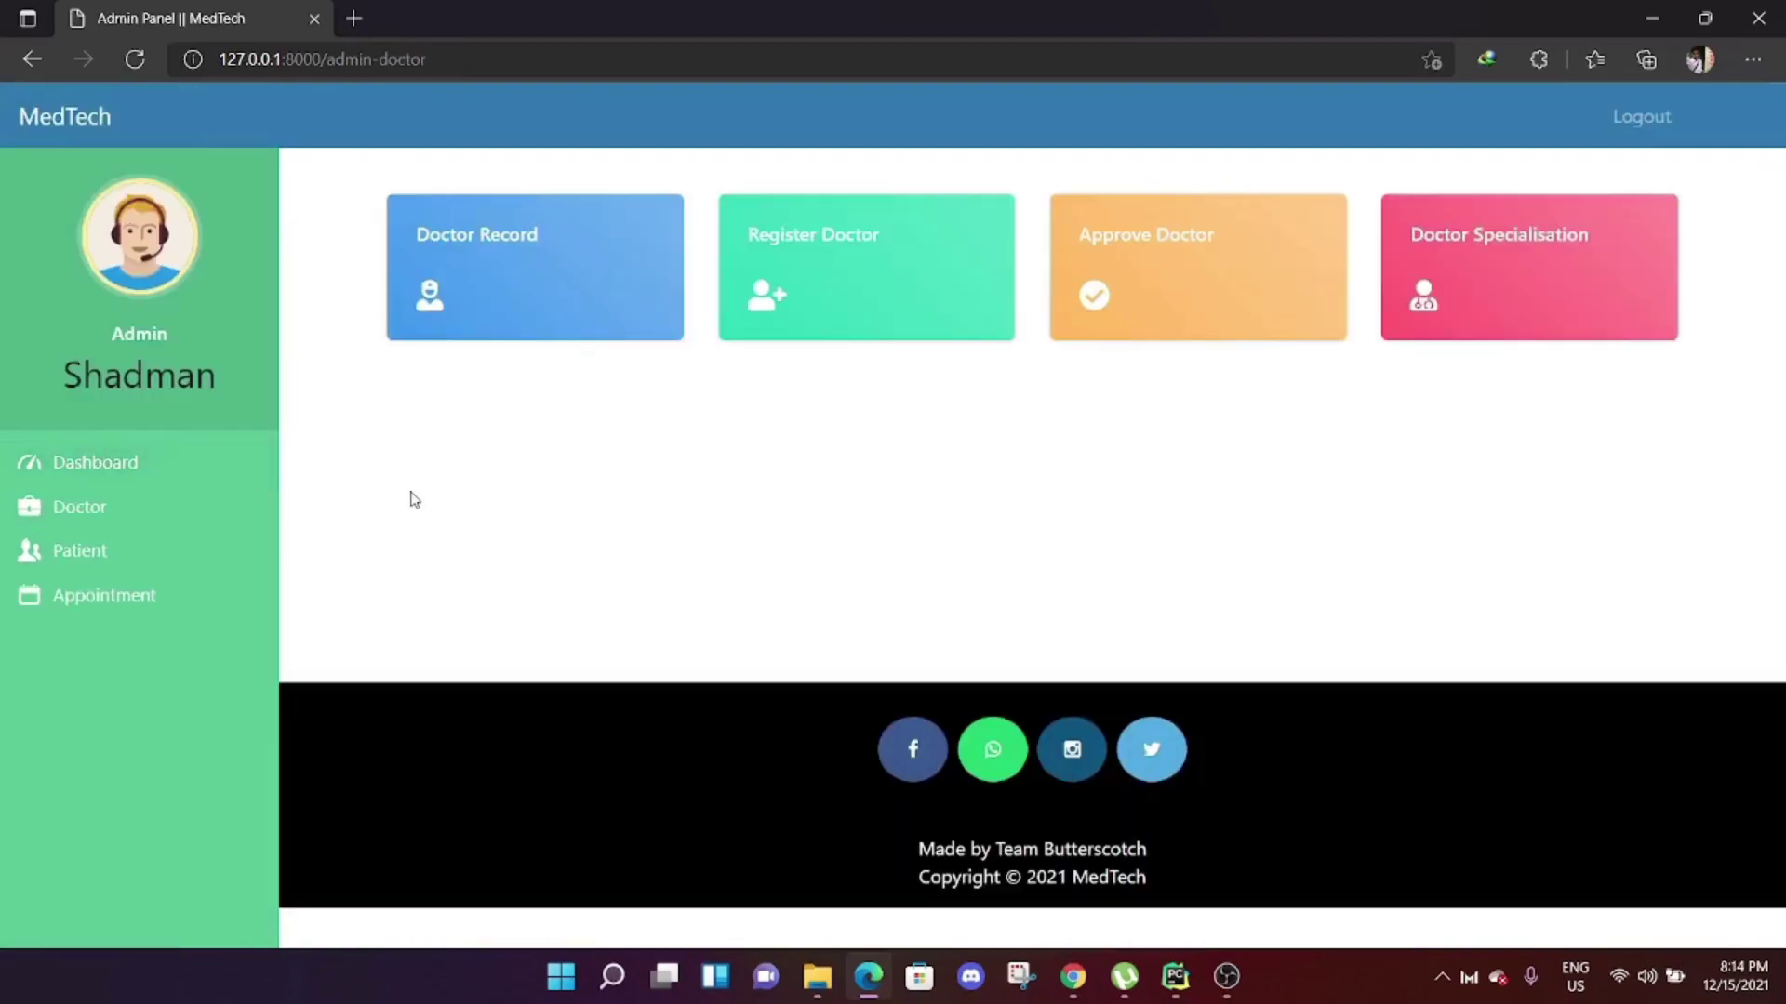
click(514, 247)
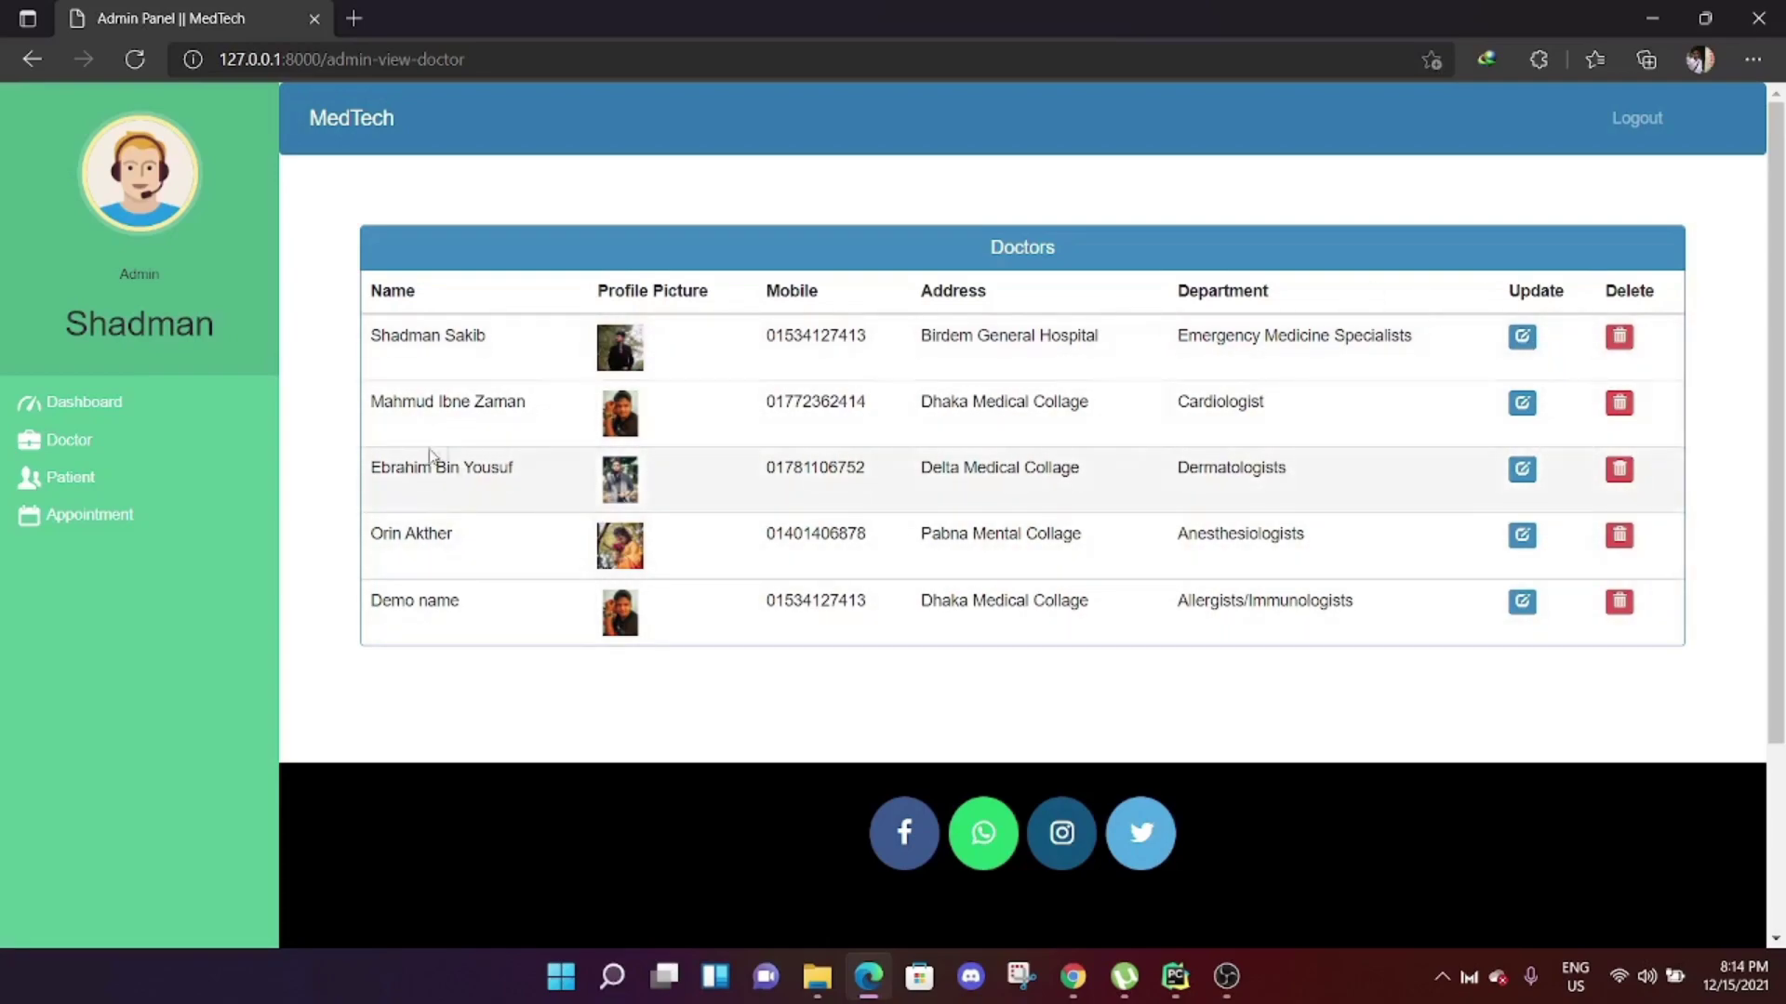
key(alt+Left)
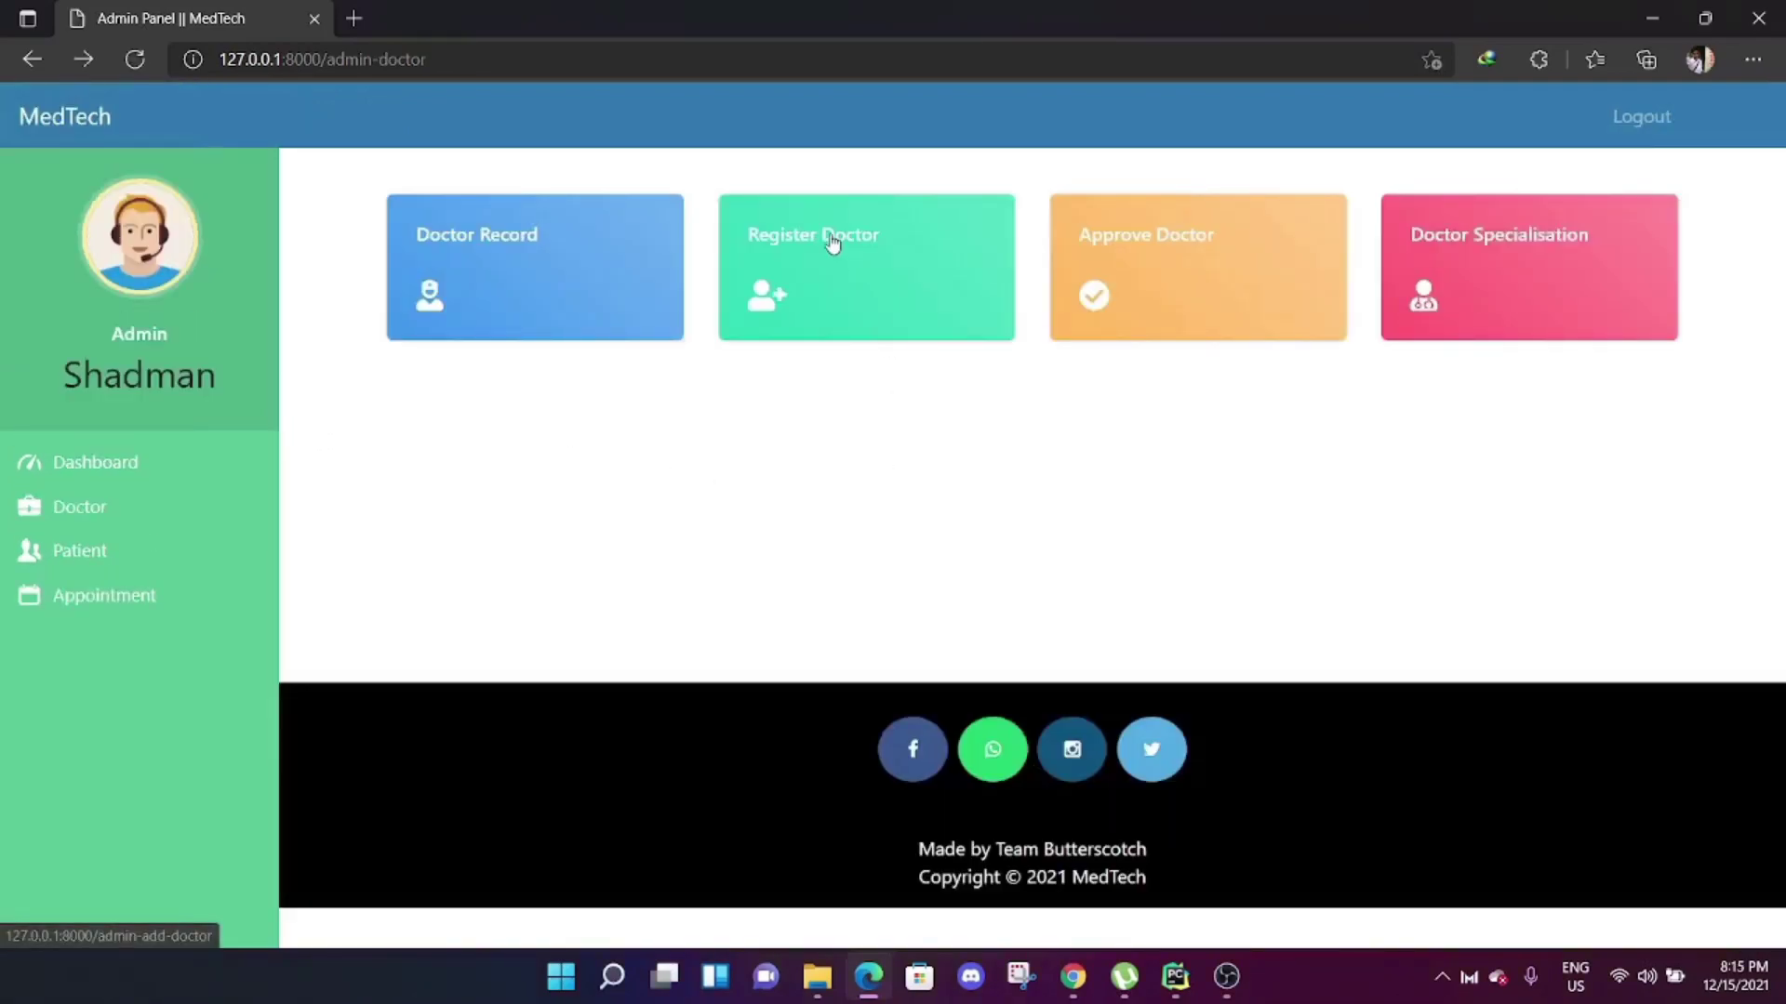
click(832, 239)
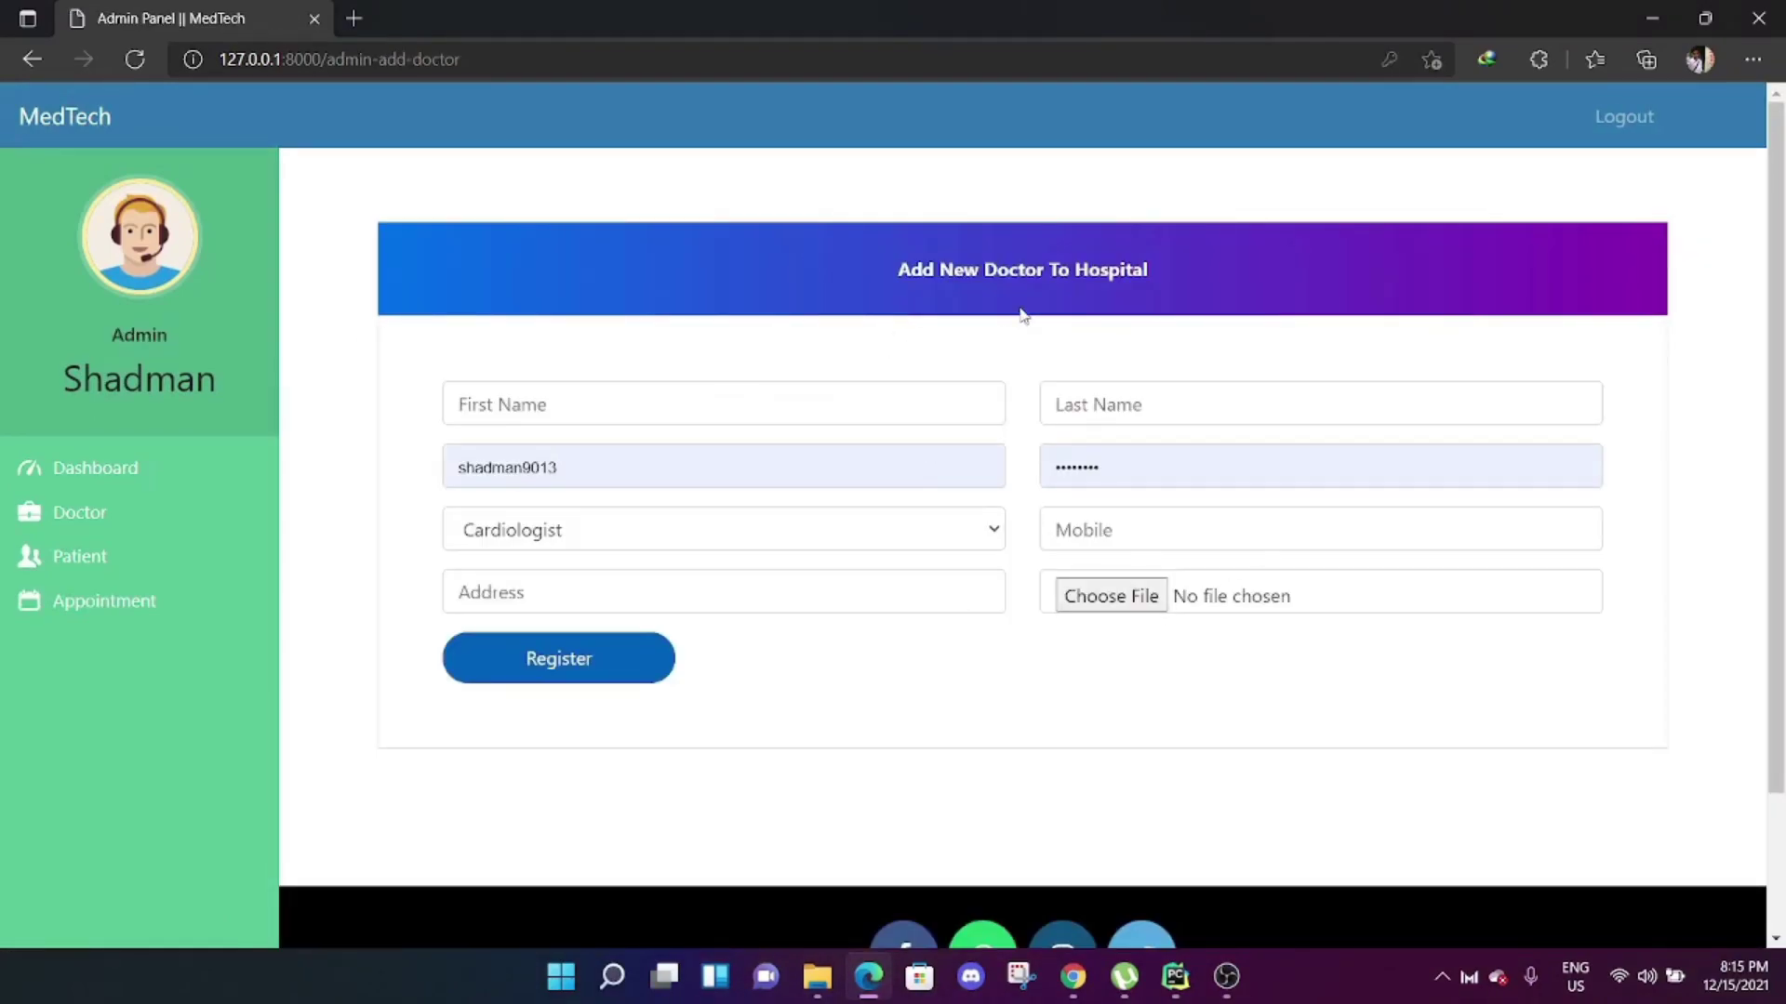
key(alt+Left)
Check pending doctor approvals and the department specialisation list, returning to the Doctor section.
click(1140, 242)
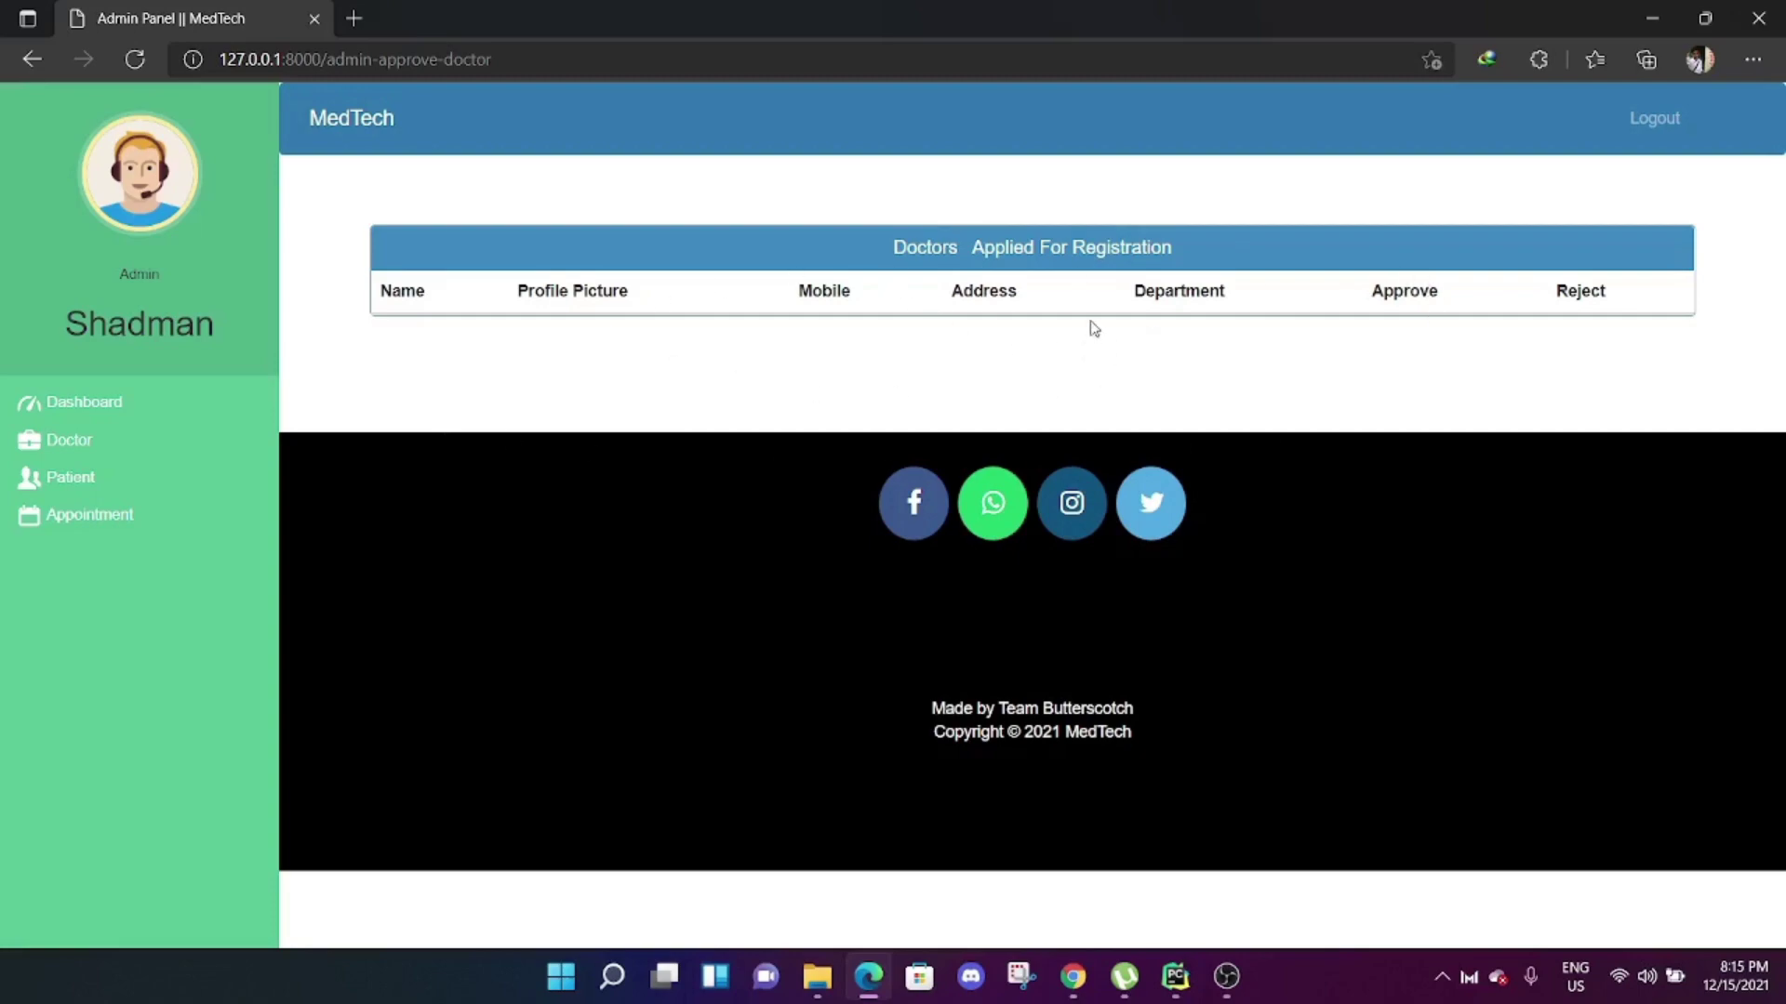
key(alt+Left)
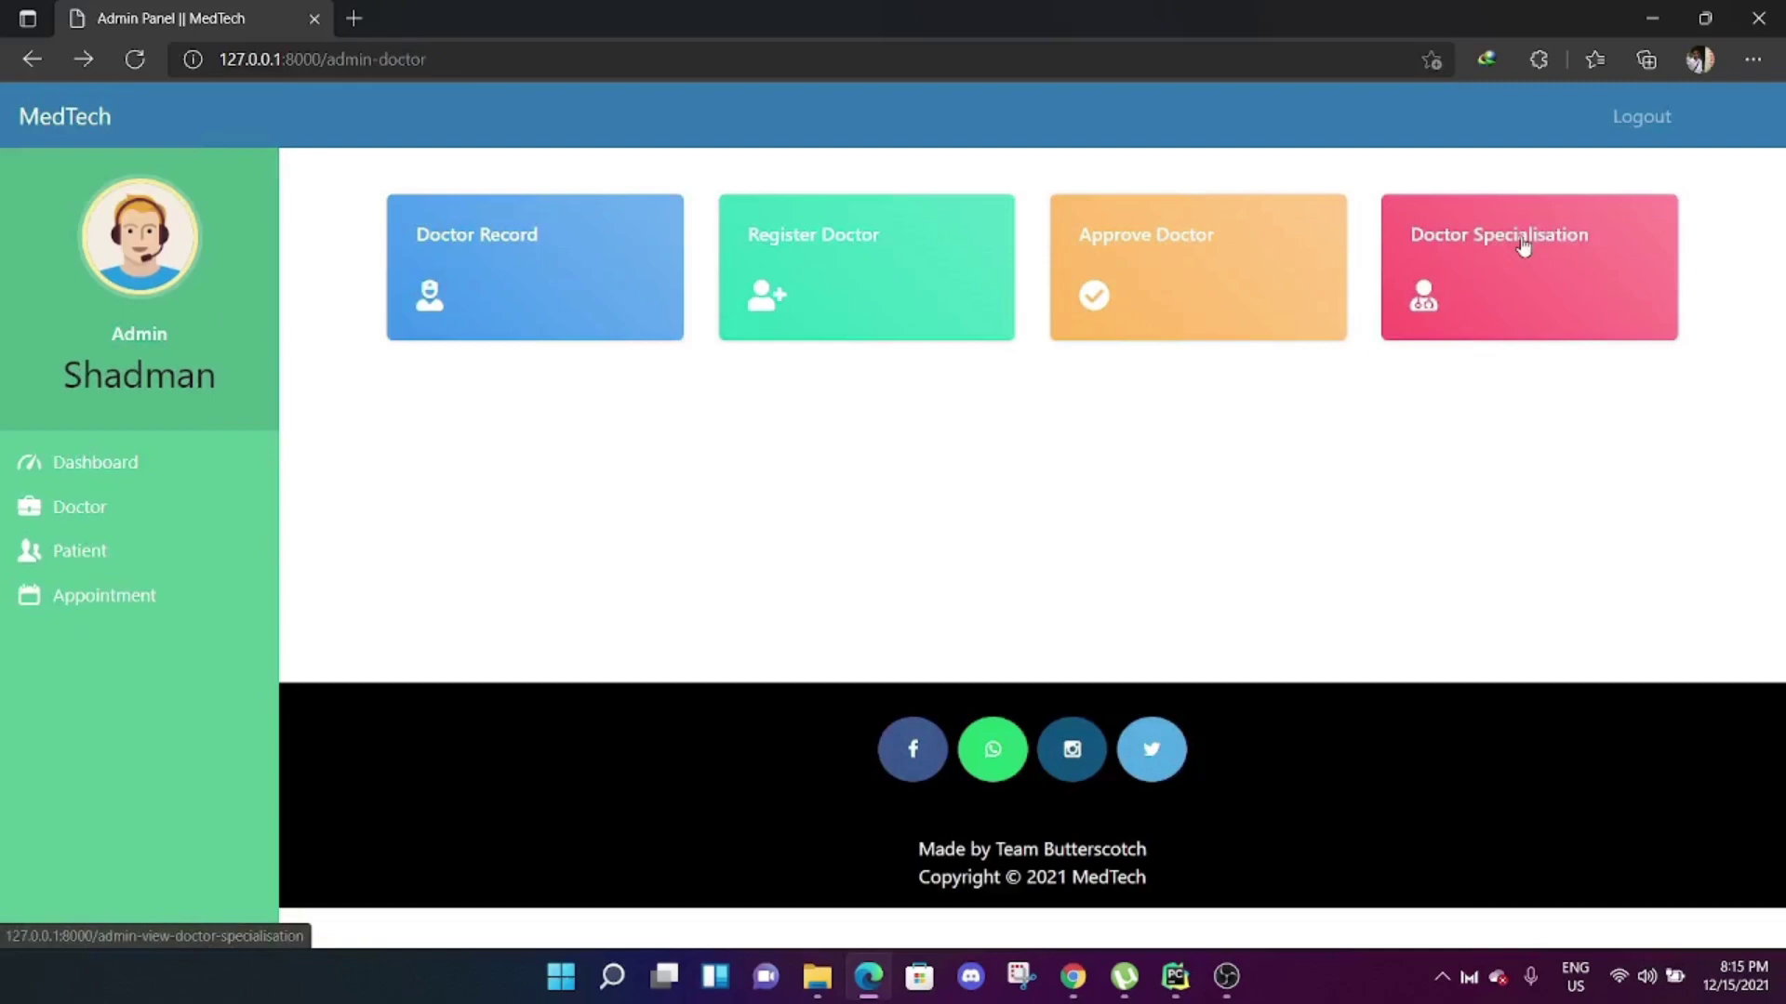
click(1522, 244)
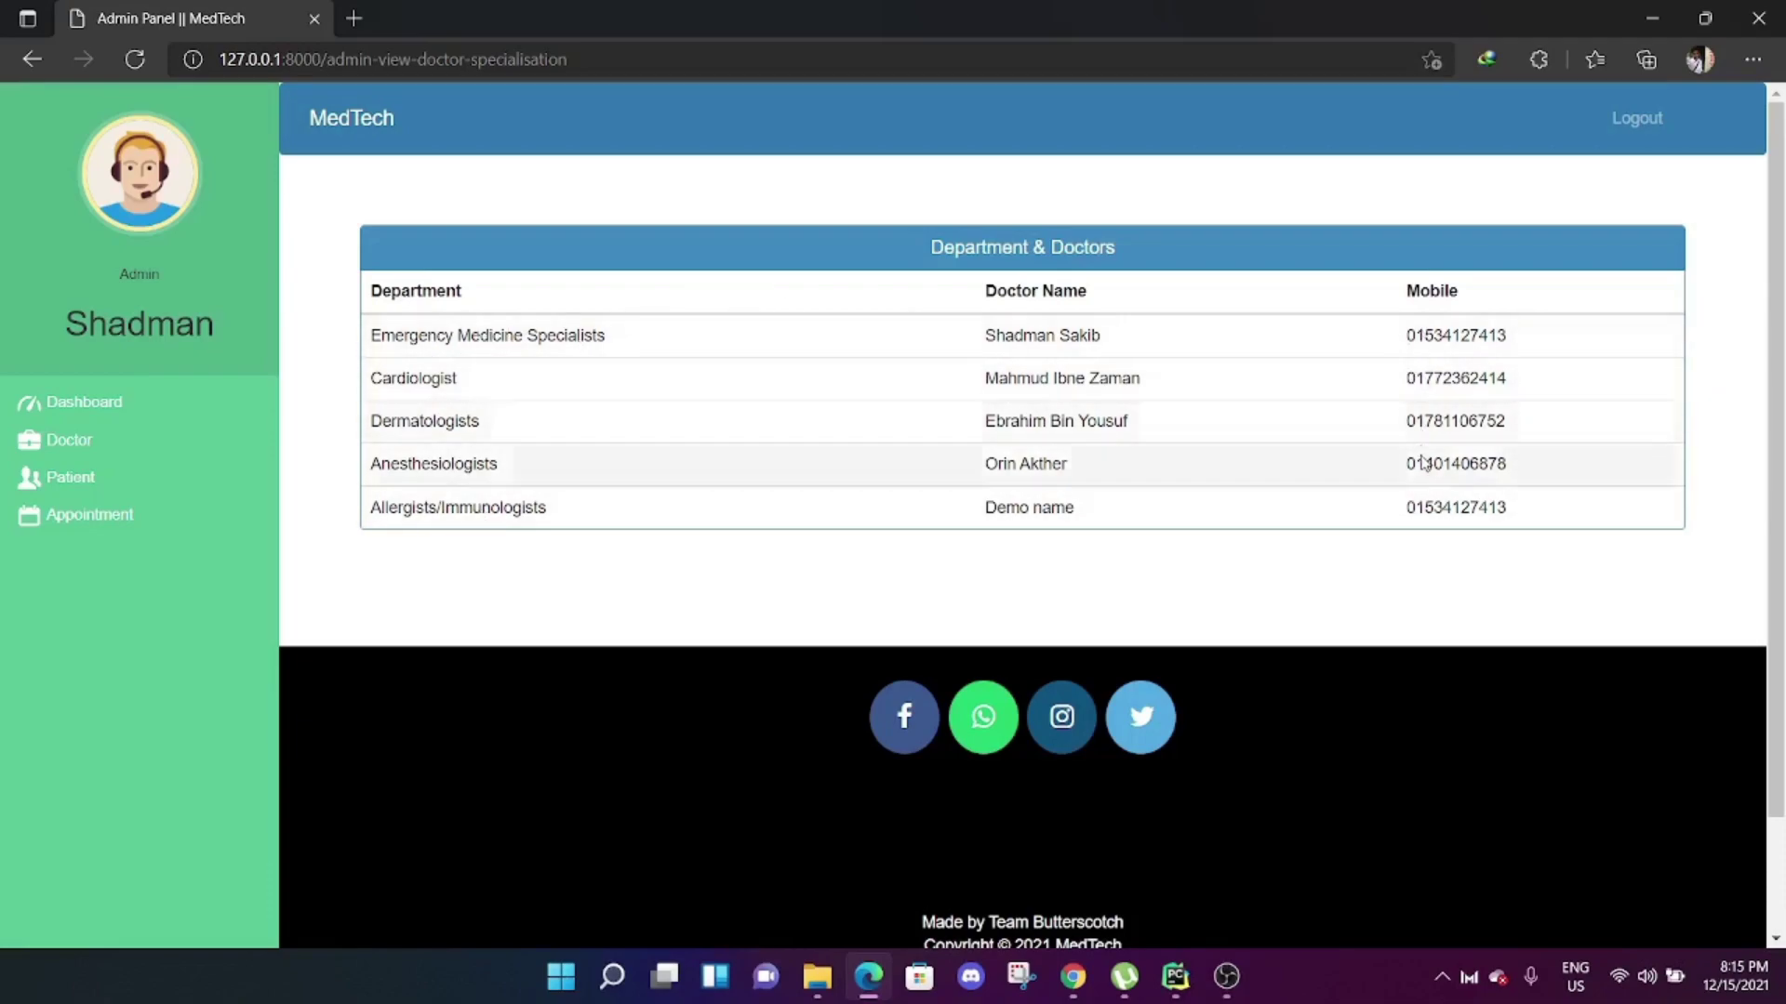
key(alt+Left)
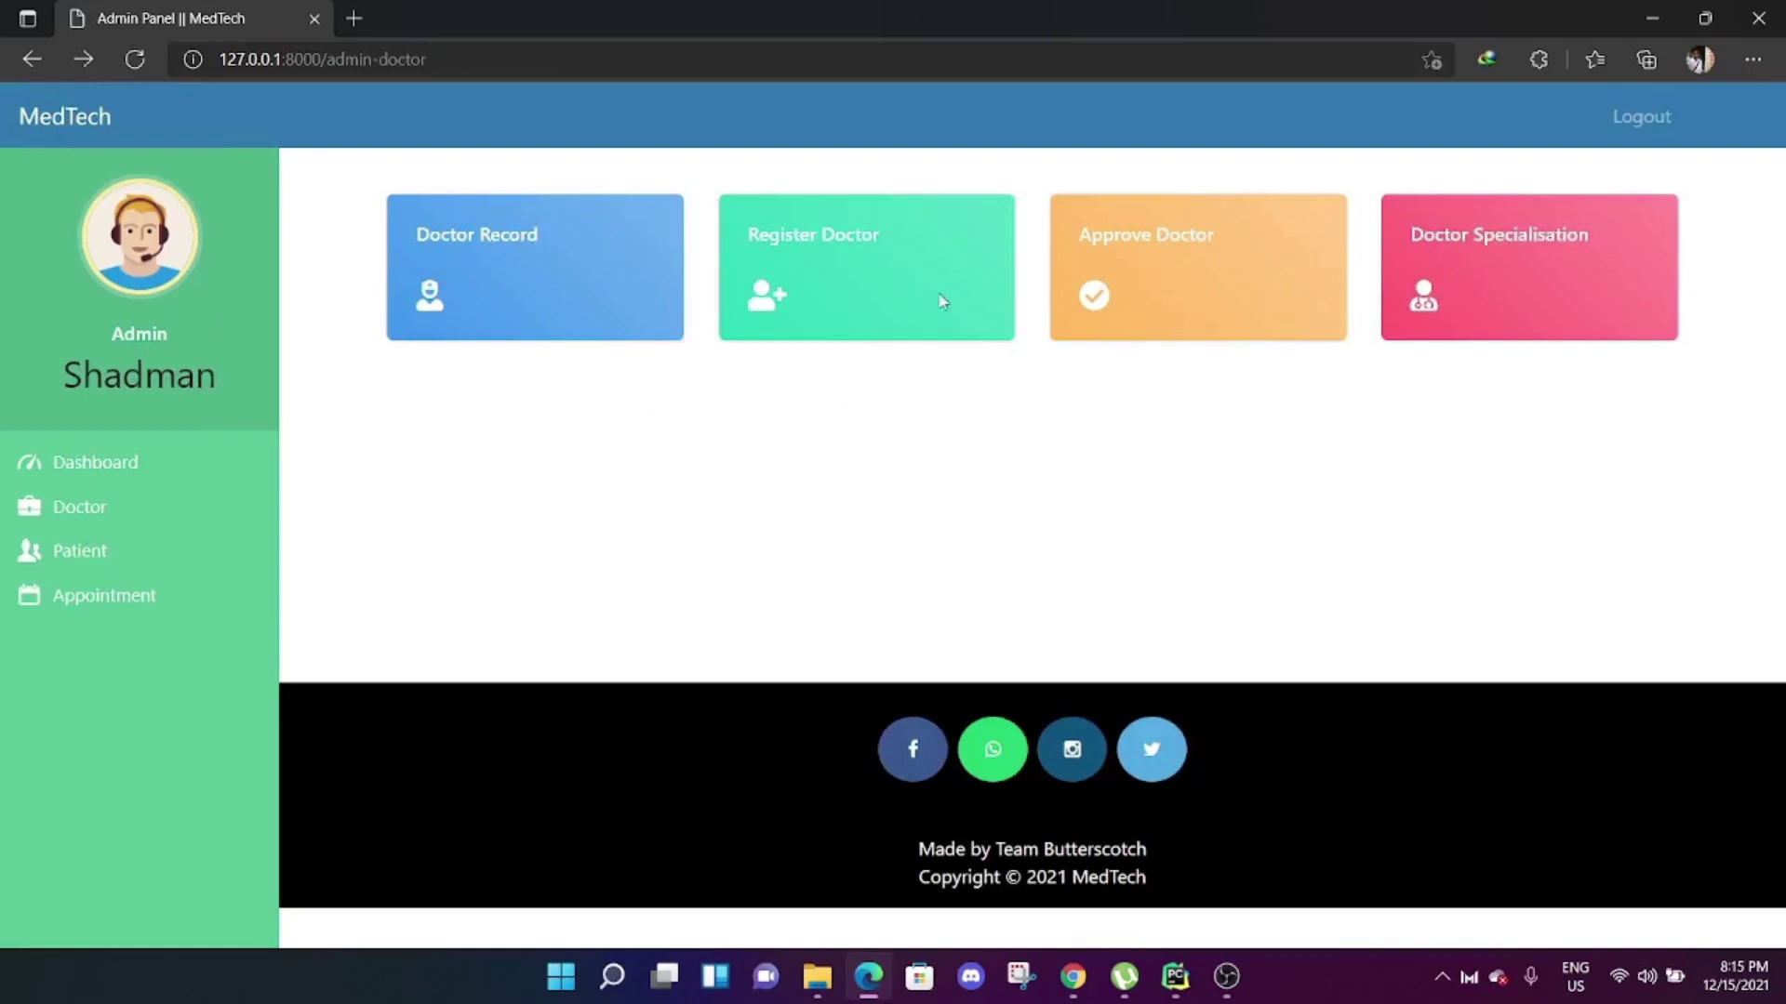
Open the admin Patient section and view the patient records table and admission form.
click(70, 558)
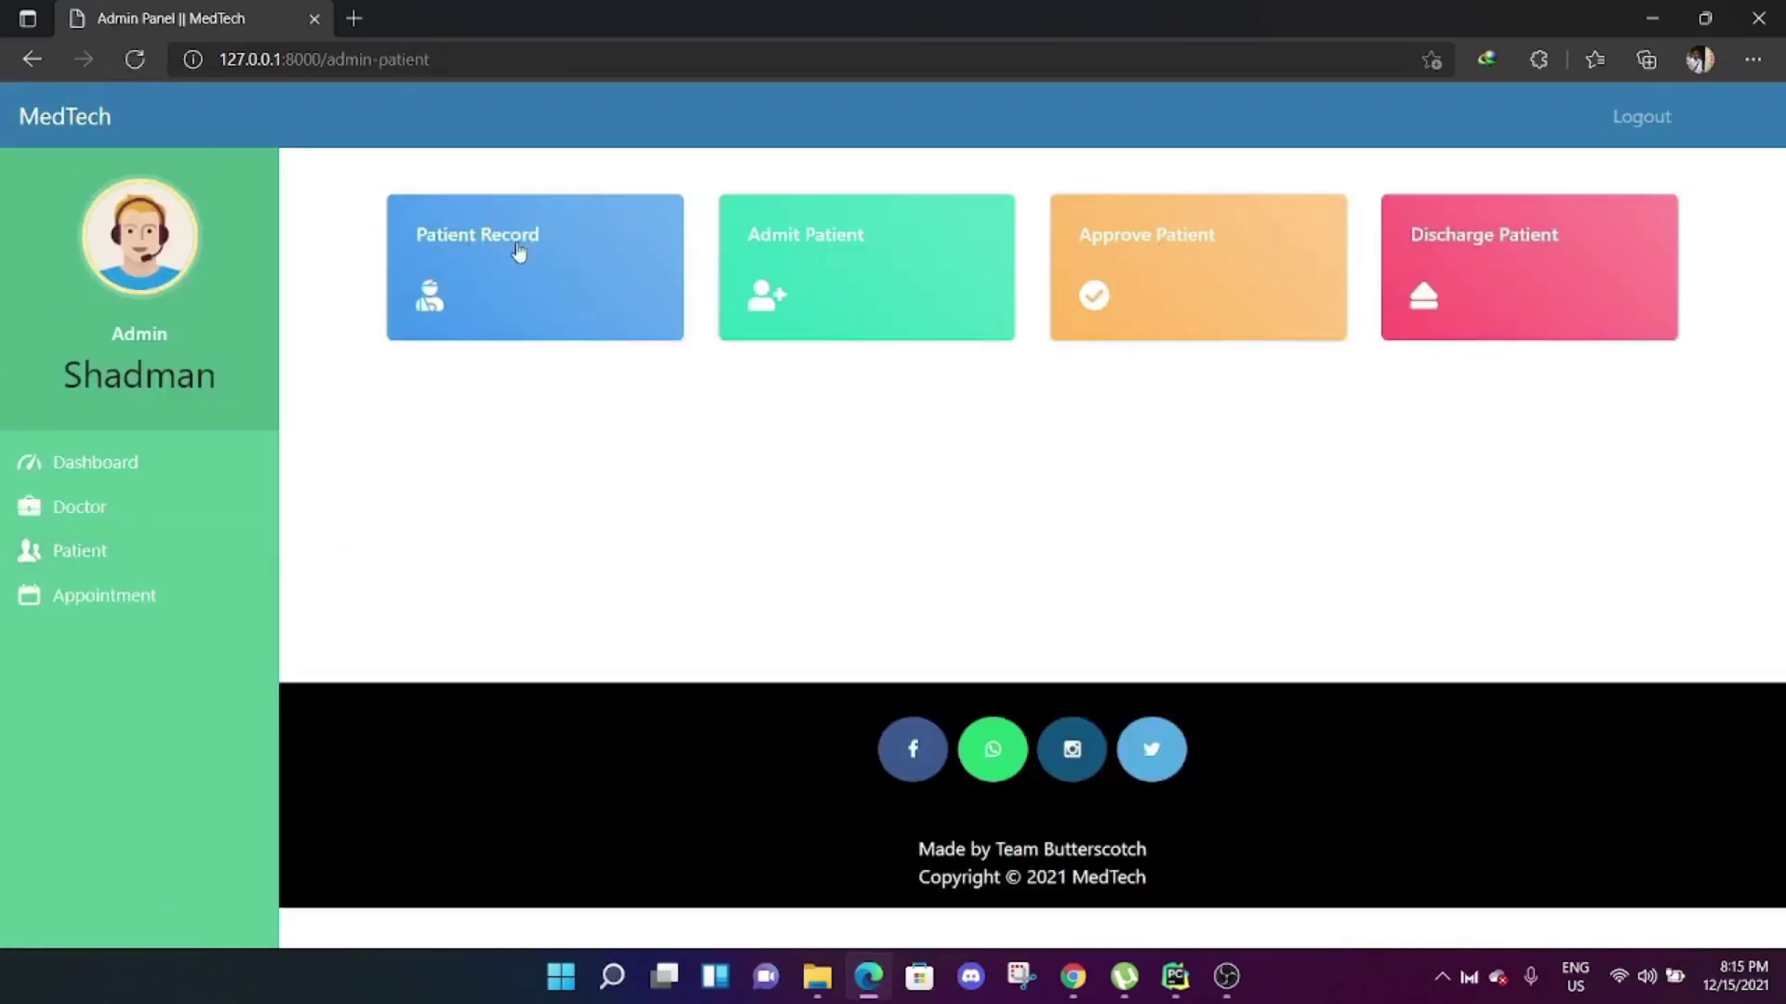
click(497, 249)
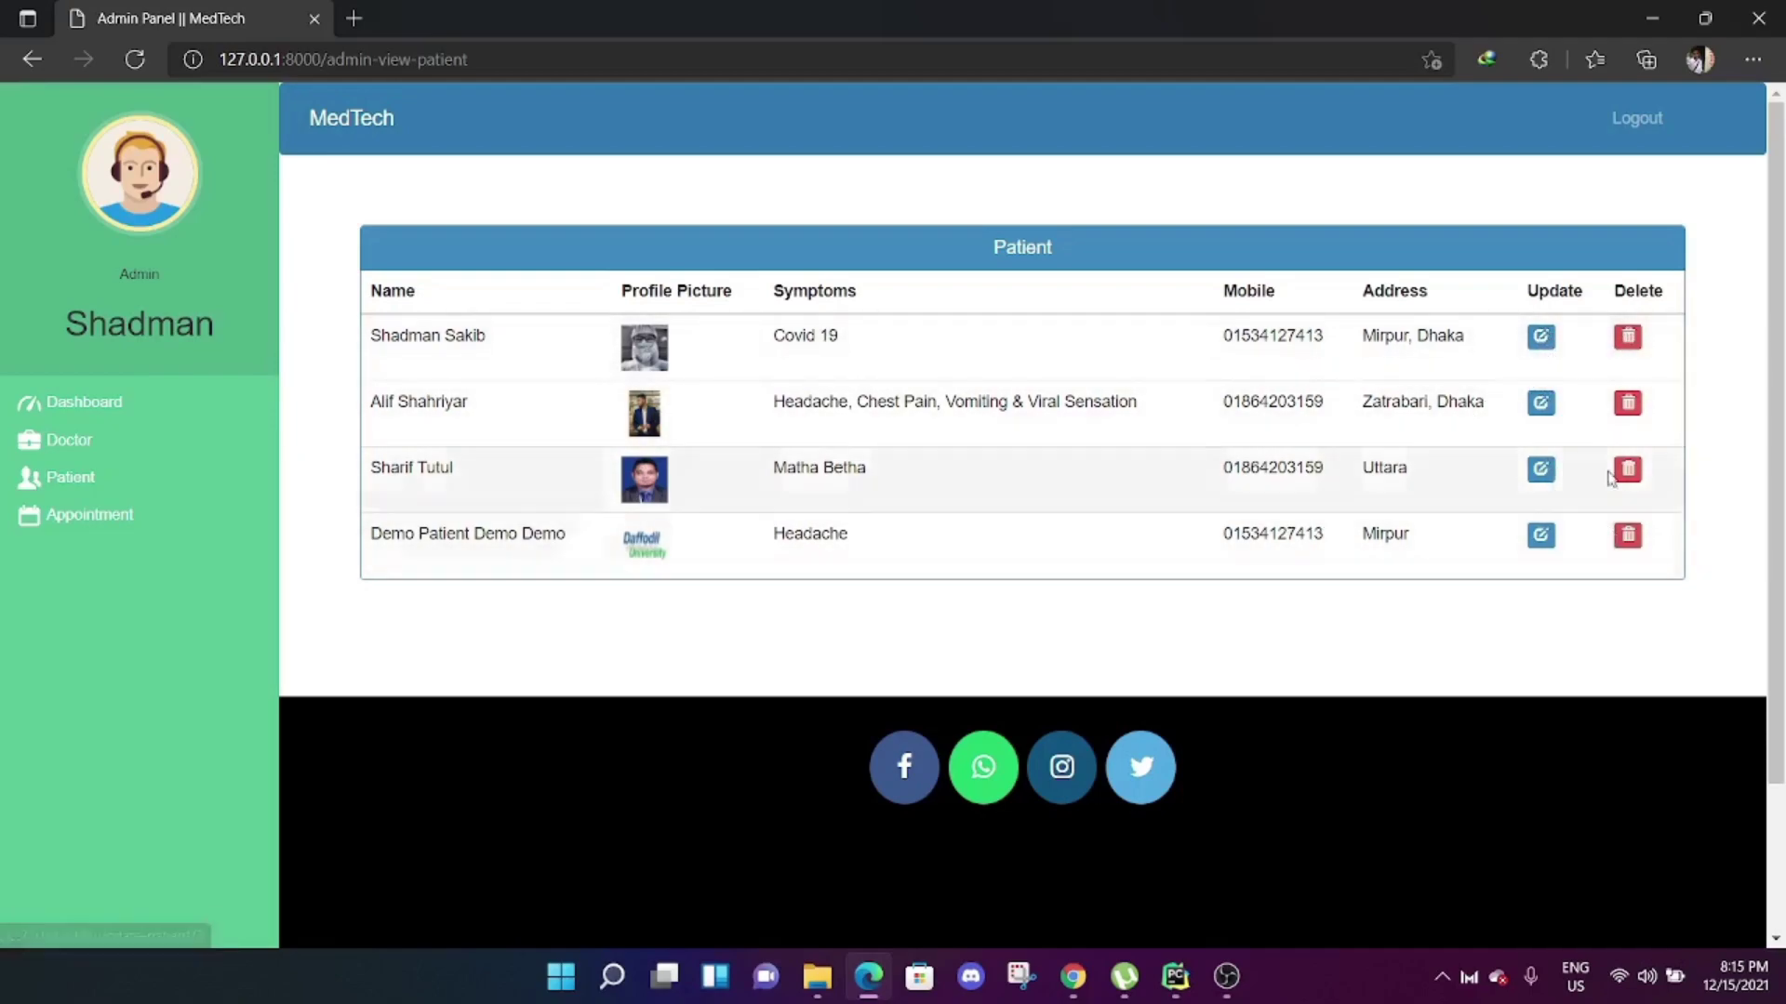
key(alt+Left)
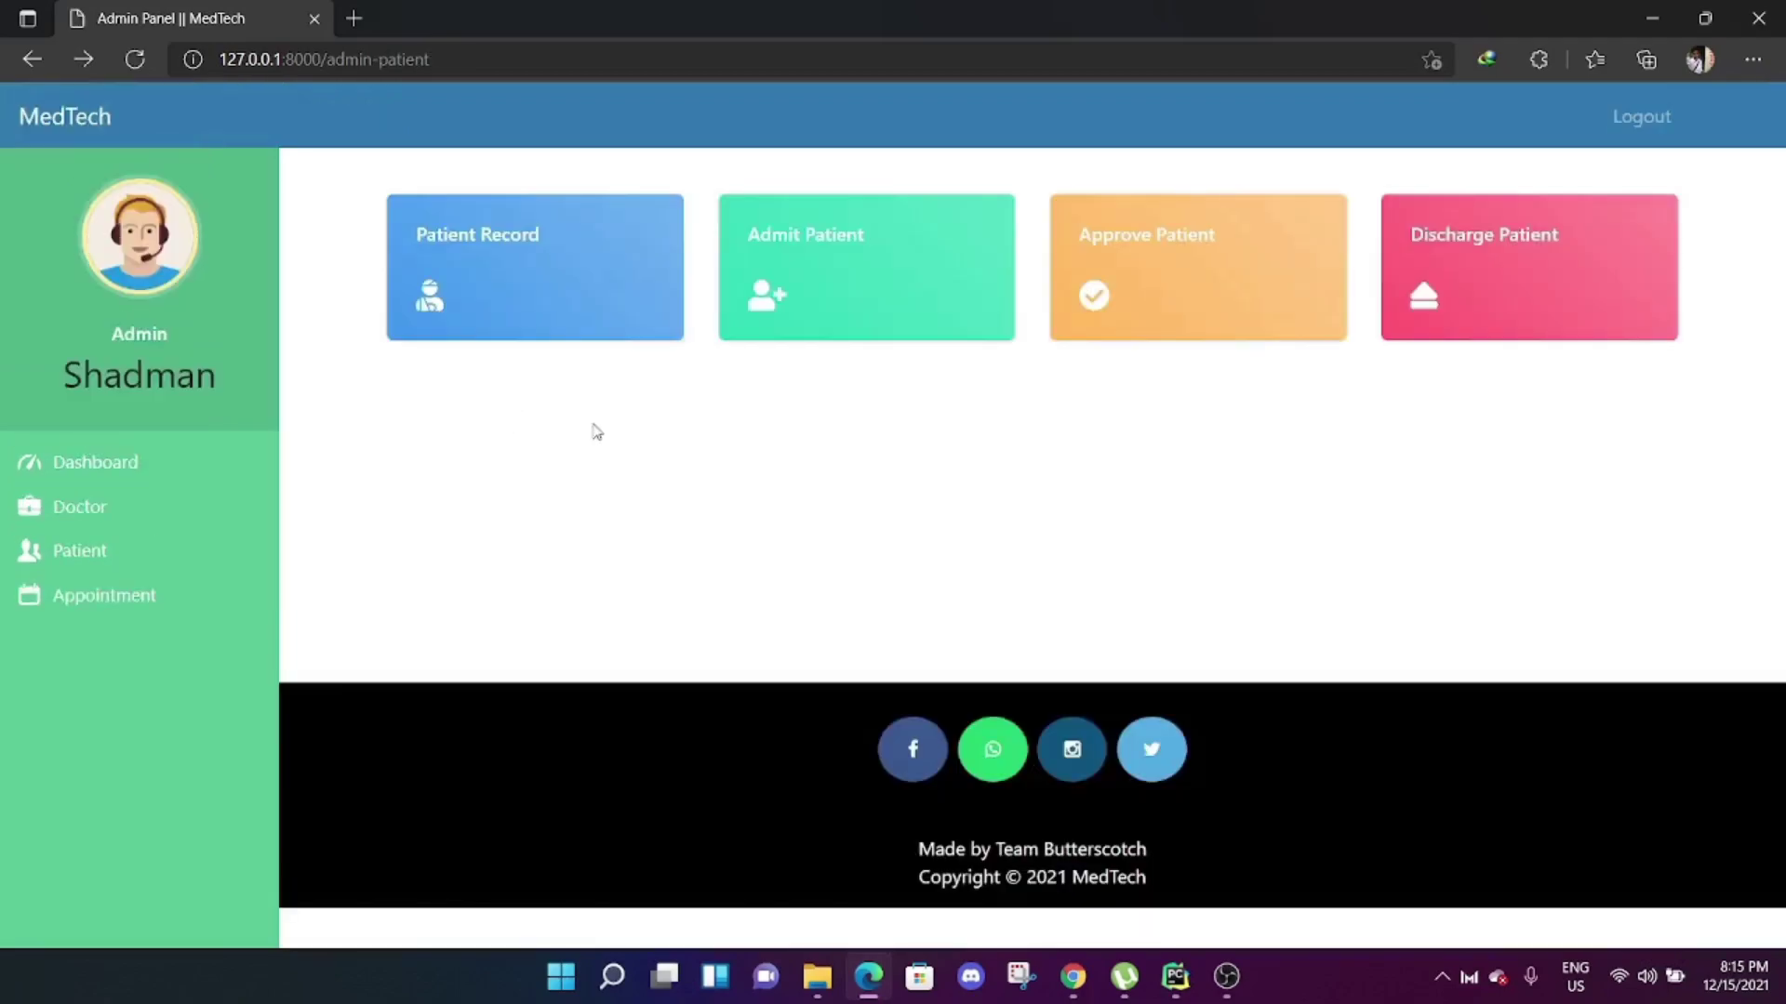
click(808, 250)
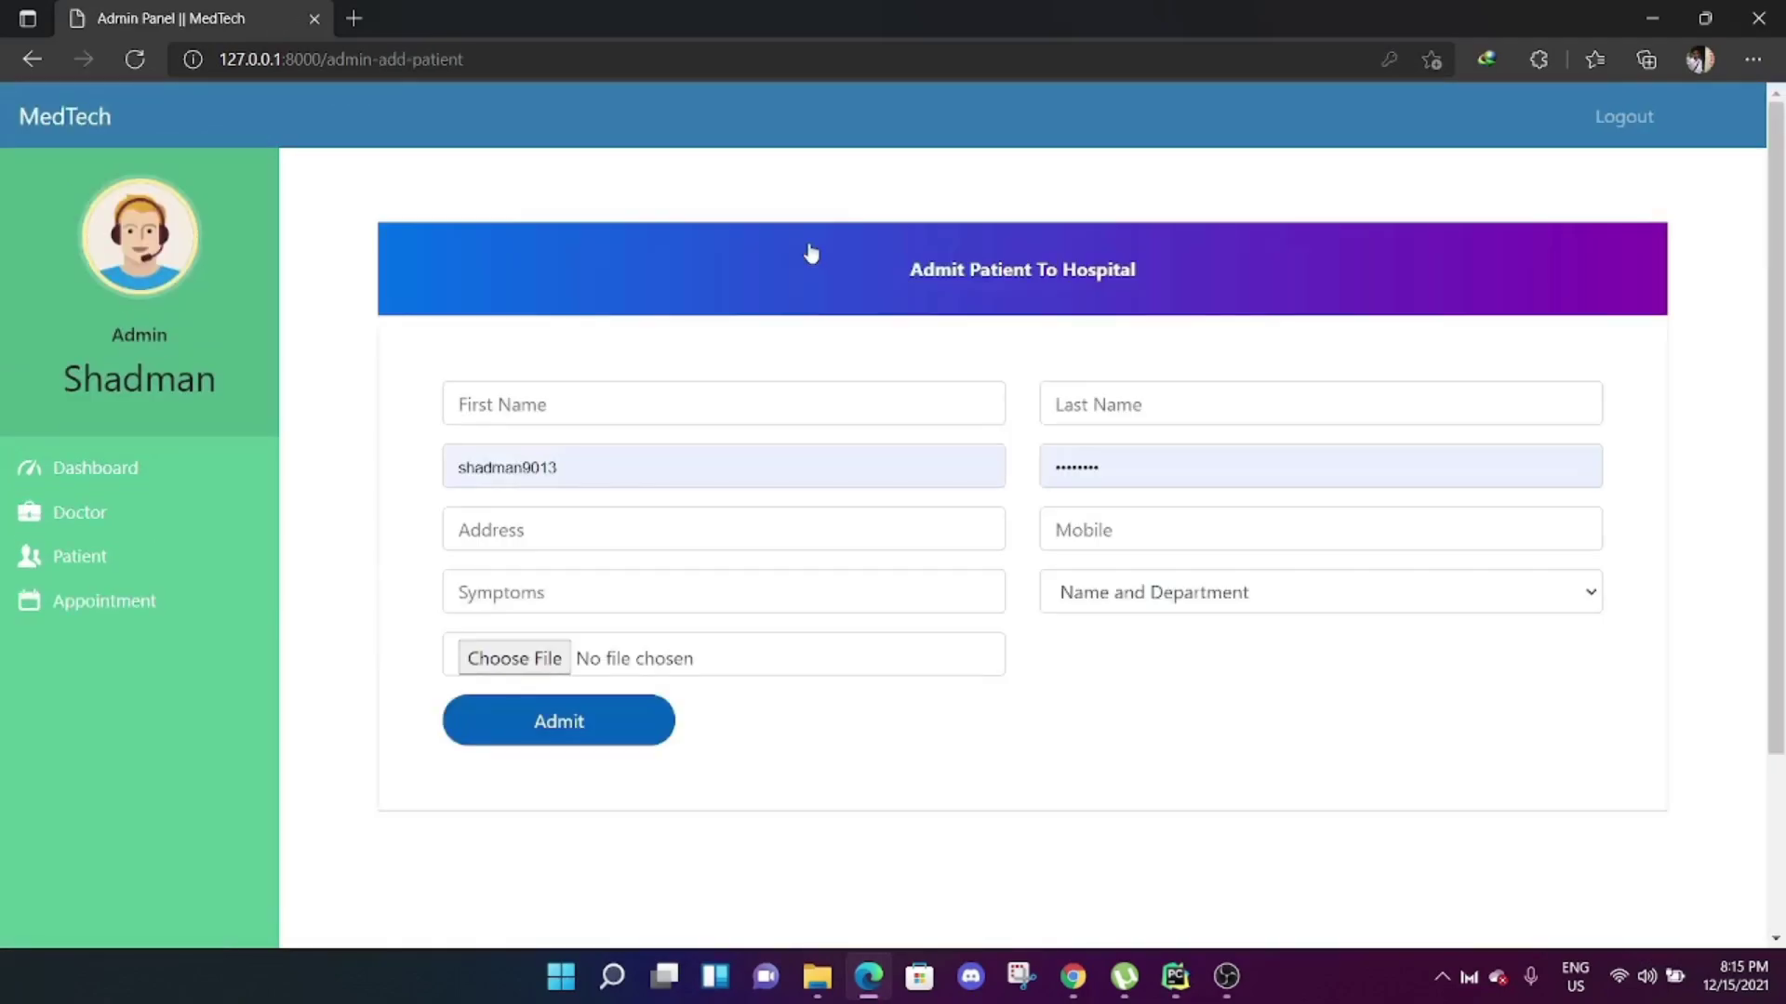
key(alt+Left)
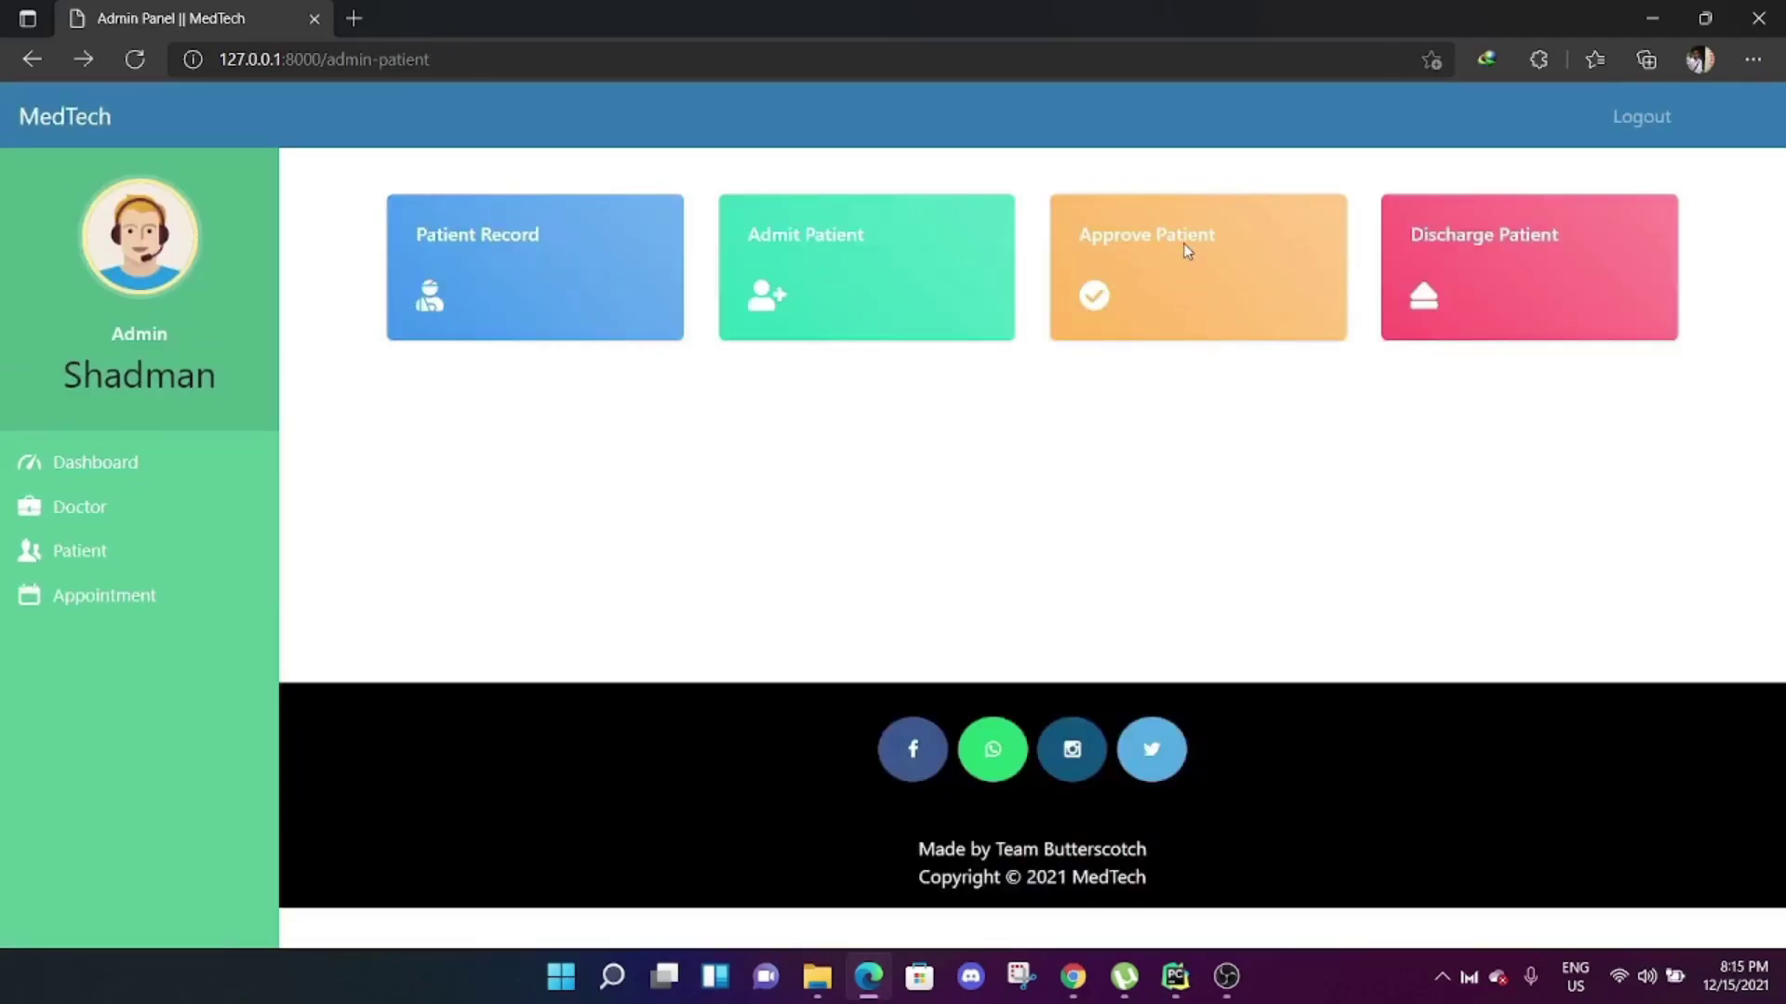
Check pending patient approvals and the discharge list, then open the Appointment section.
click(1181, 244)
key(alt+Left)
click(1510, 228)
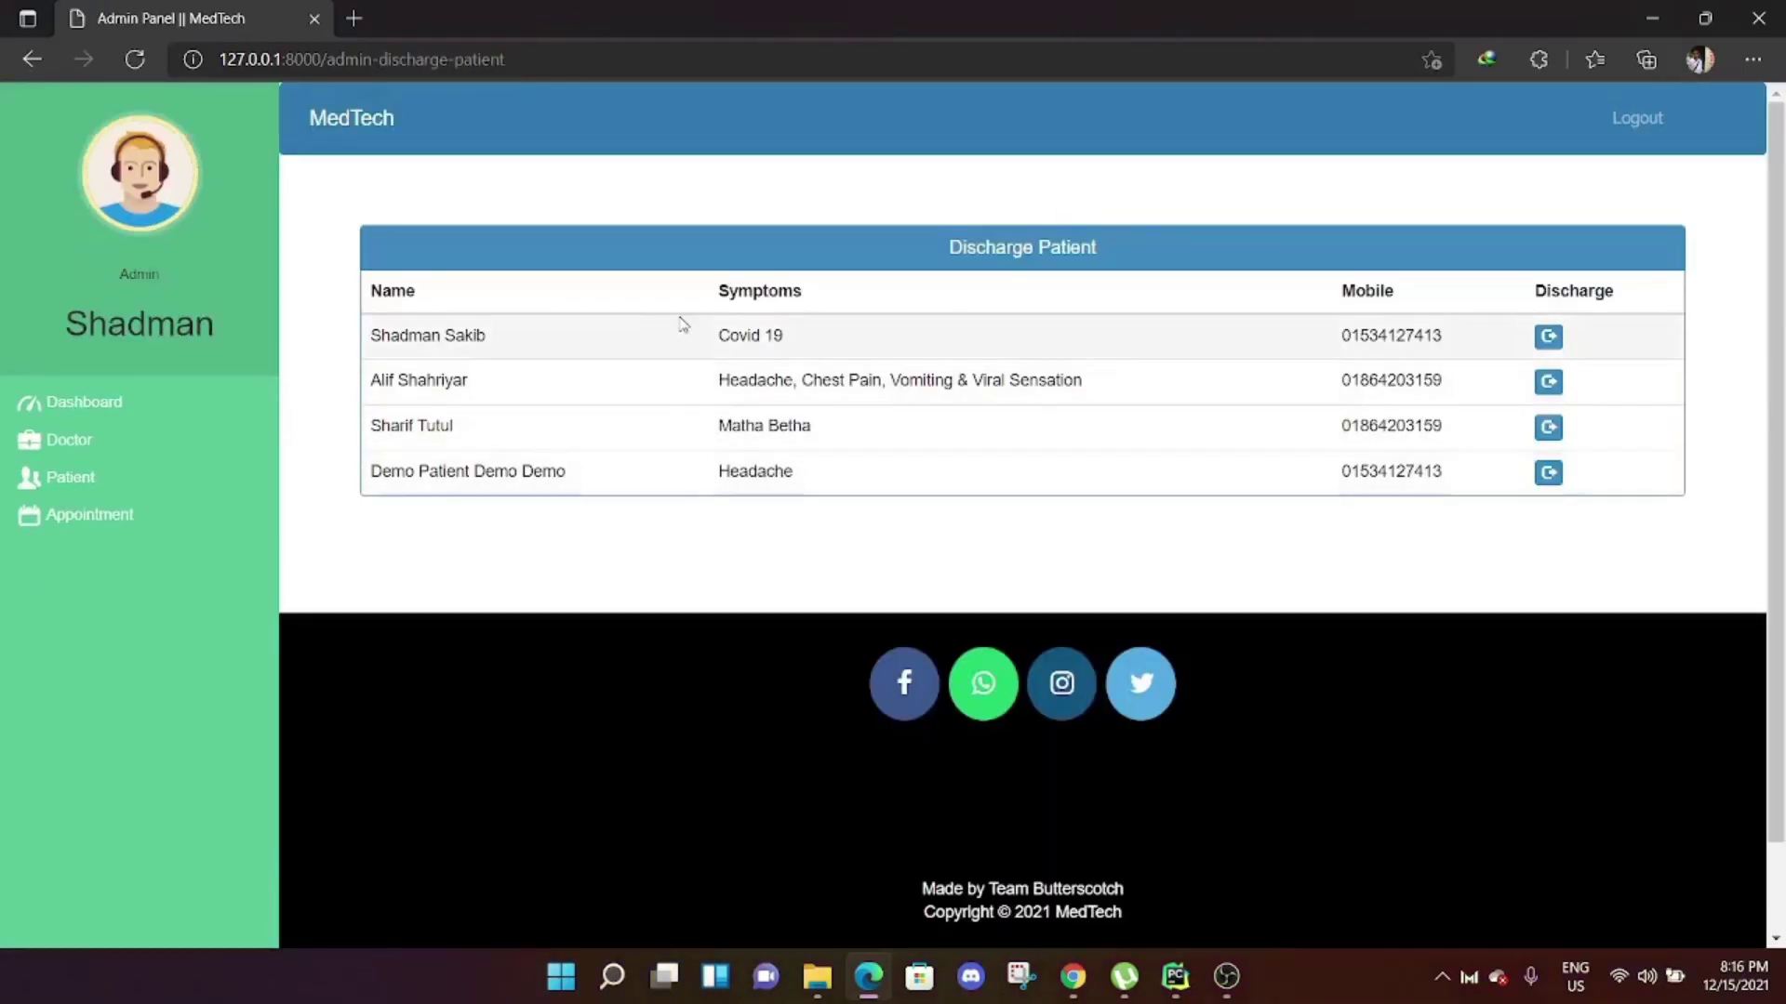
key(alt+Left)
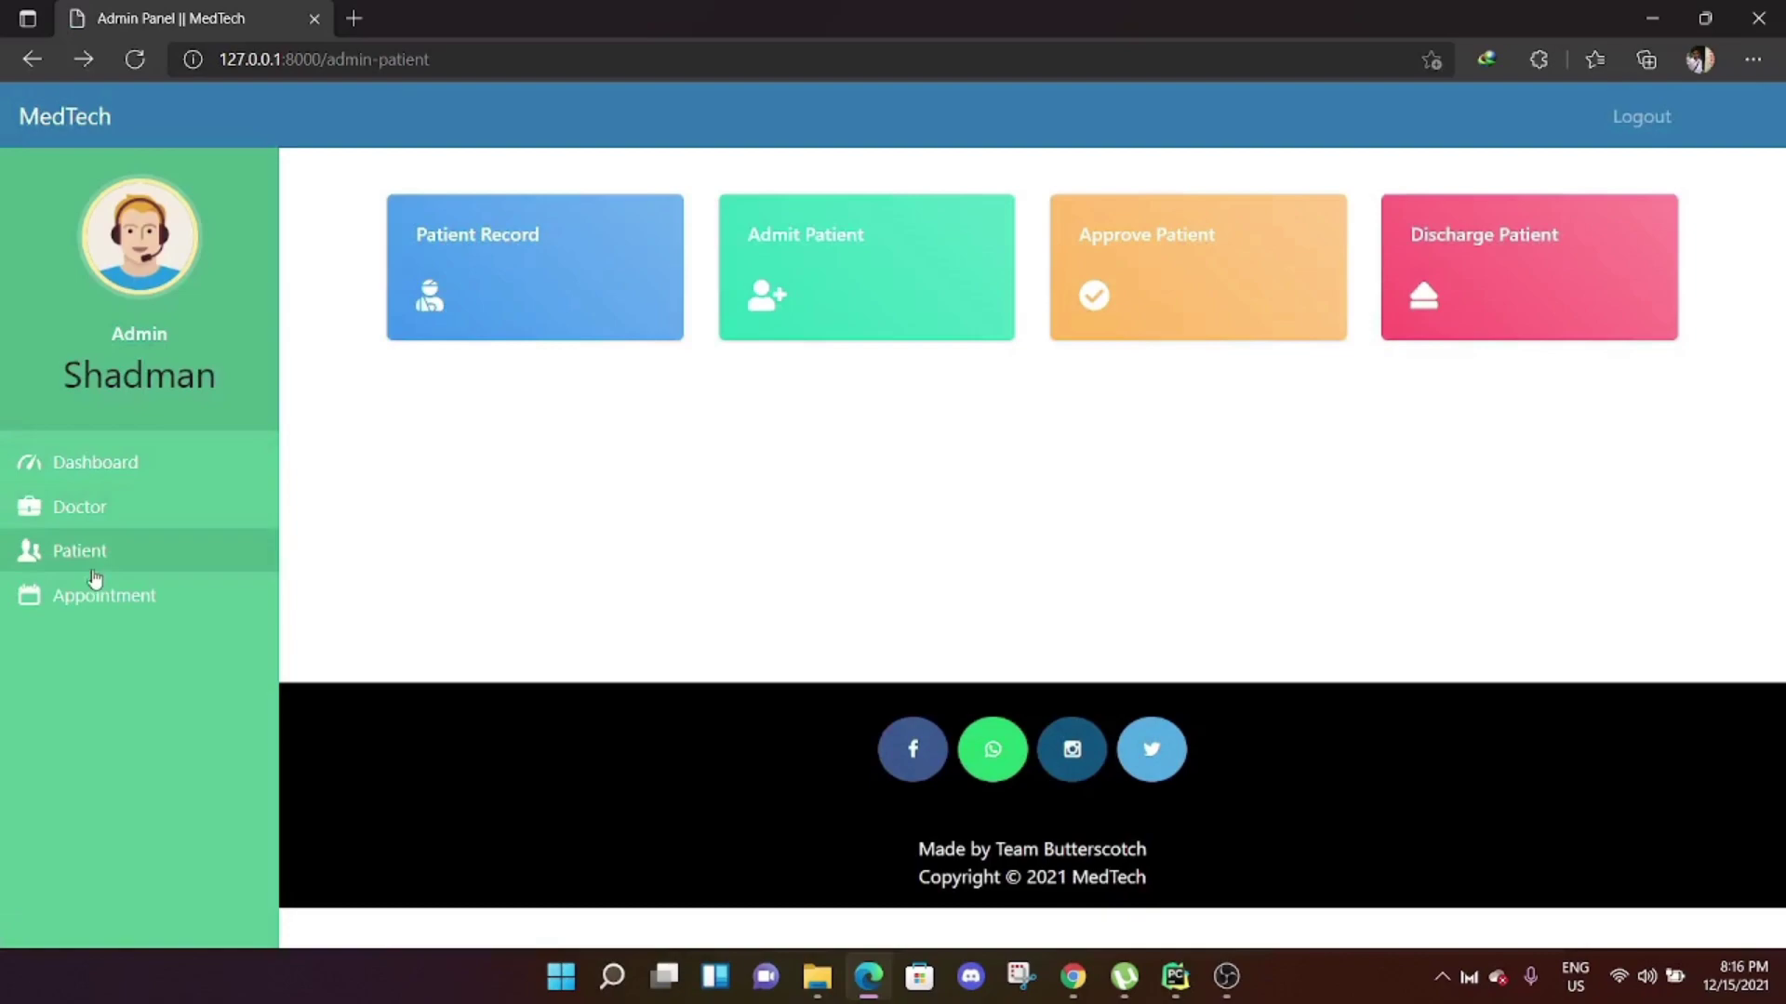
click(102, 612)
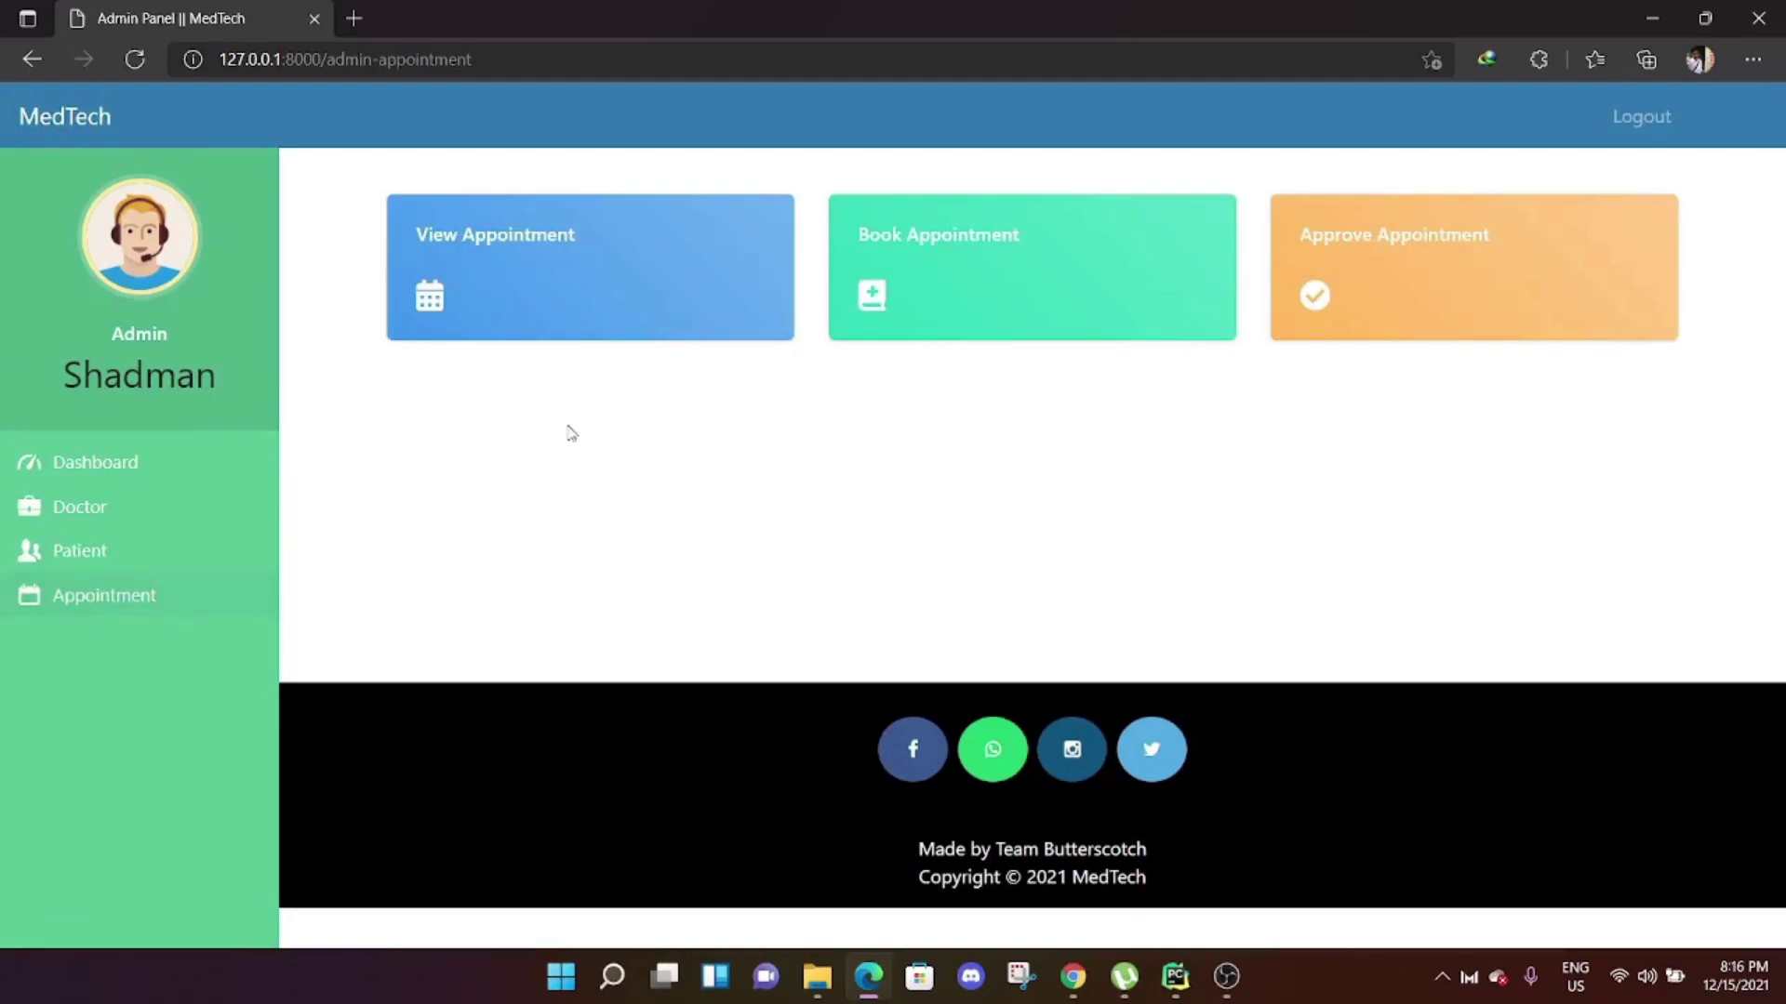
View the empty appointments list, then return to the dashboard and look over its recent tables.
click(511, 253)
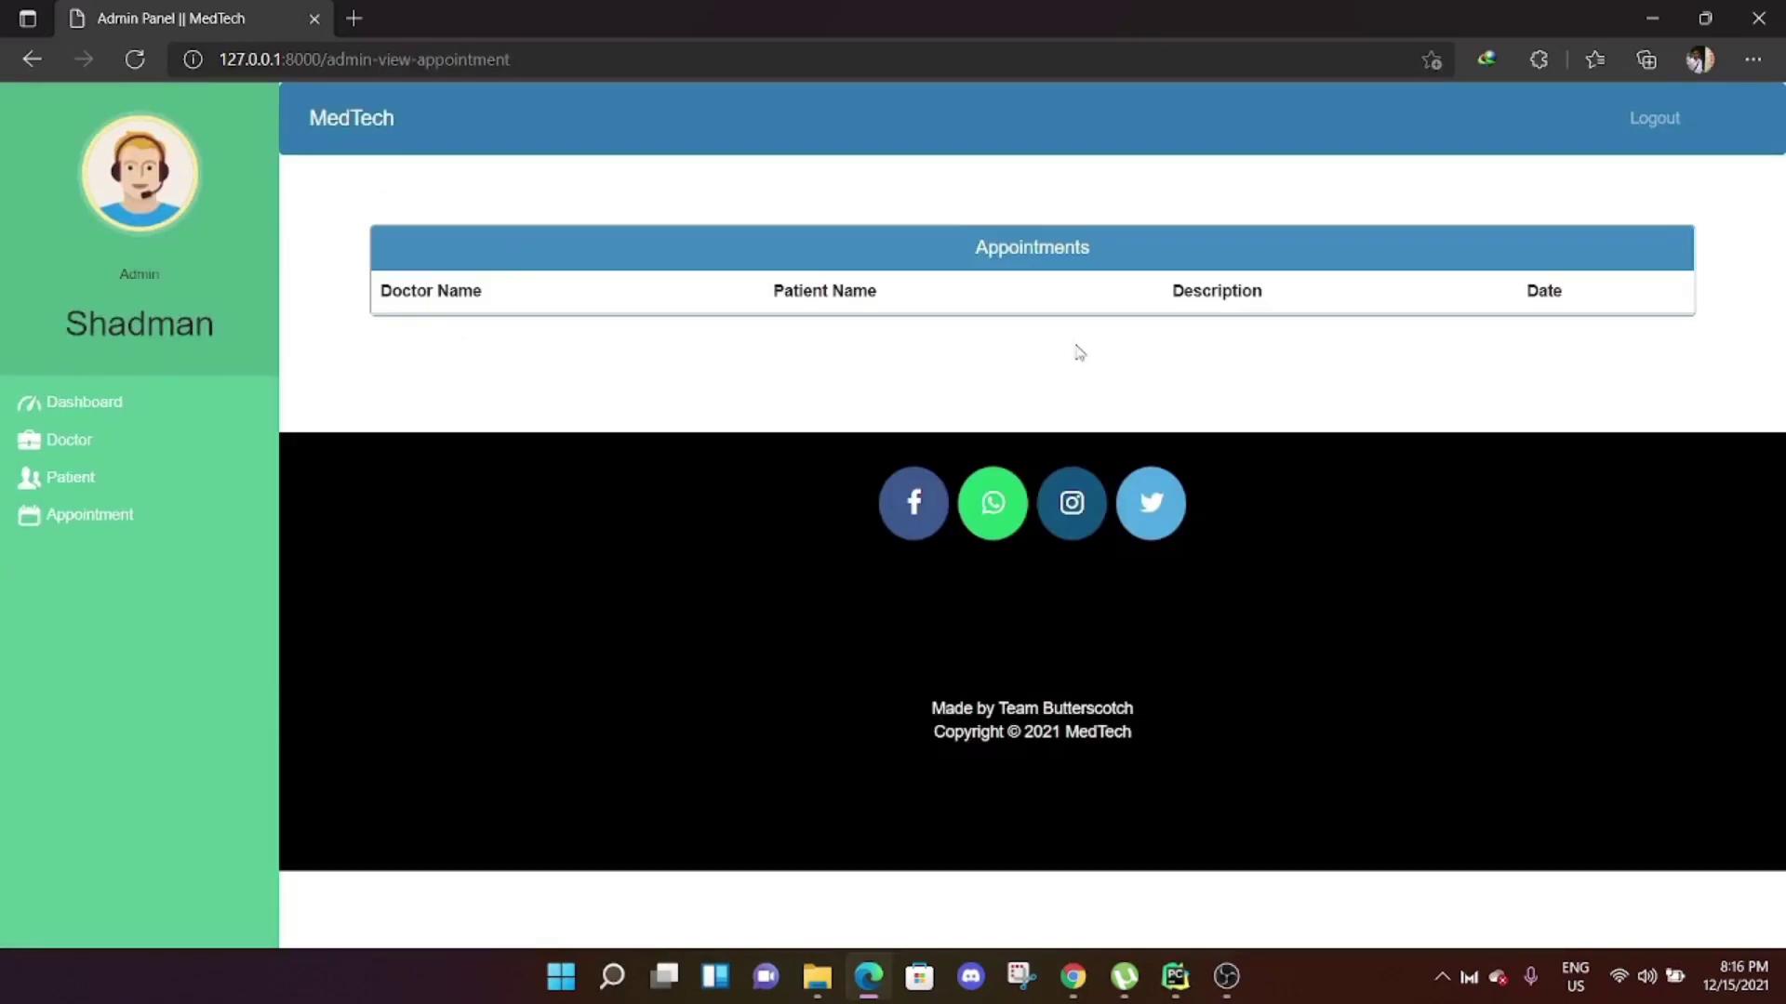
key(alt+Left)
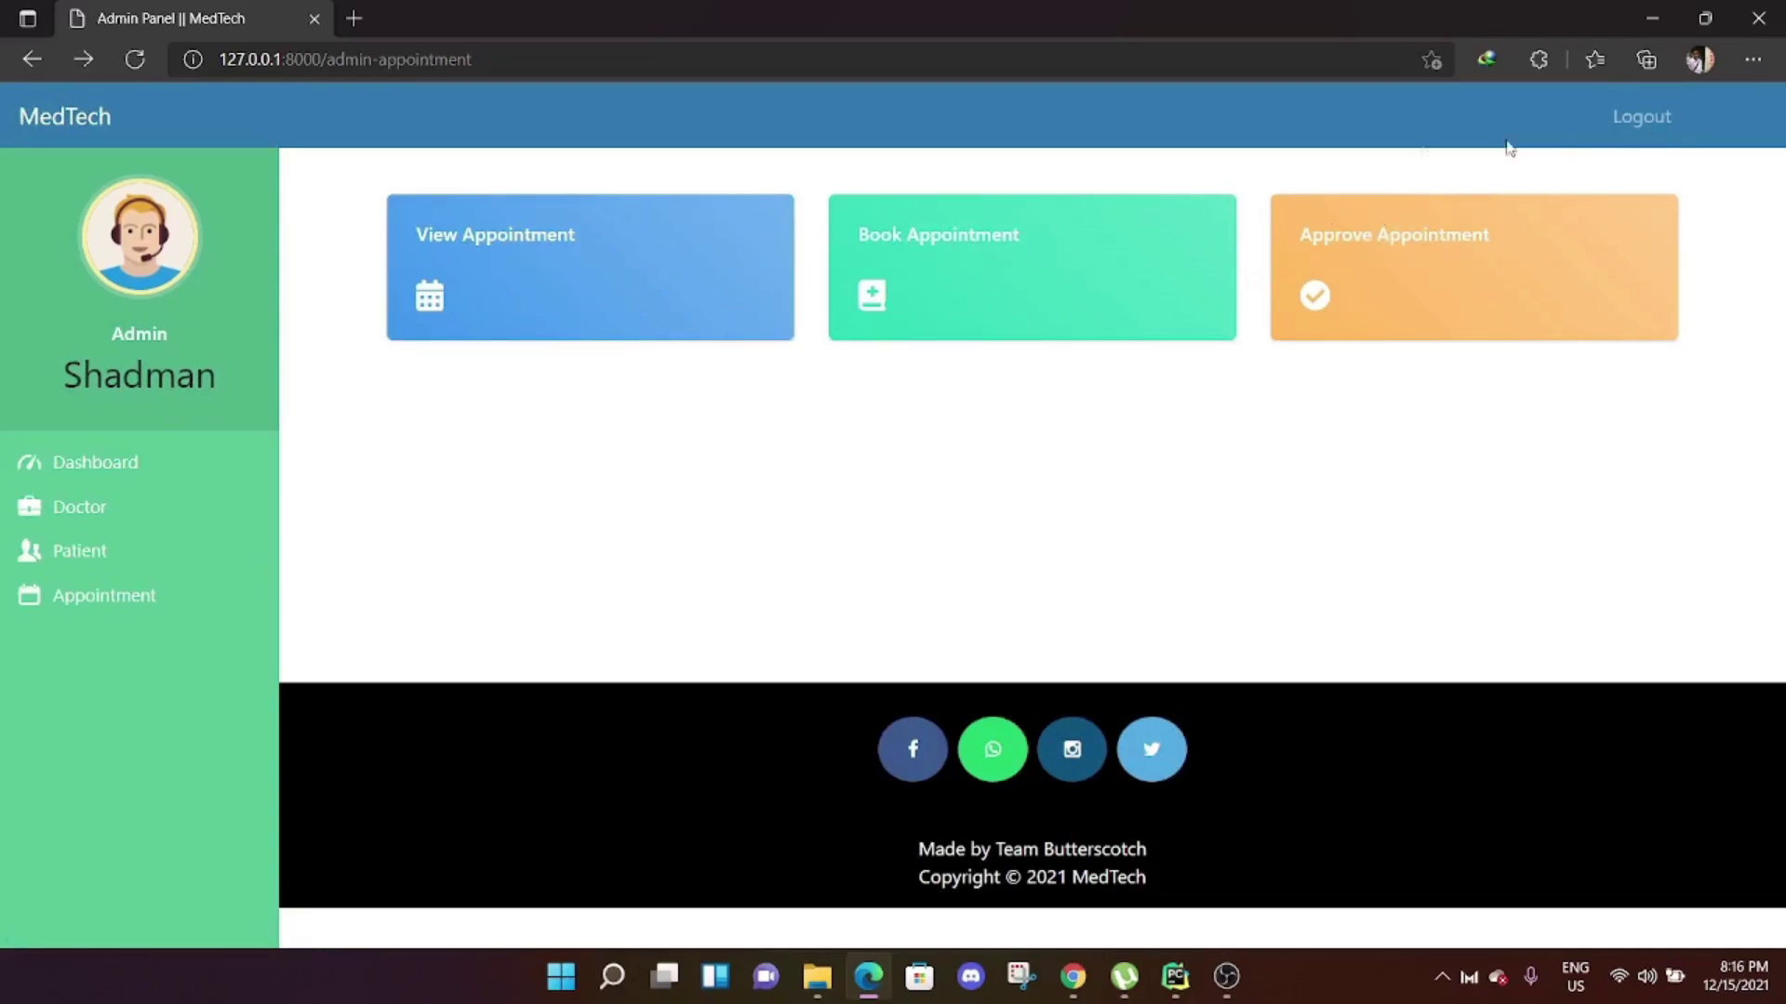
click(127, 462)
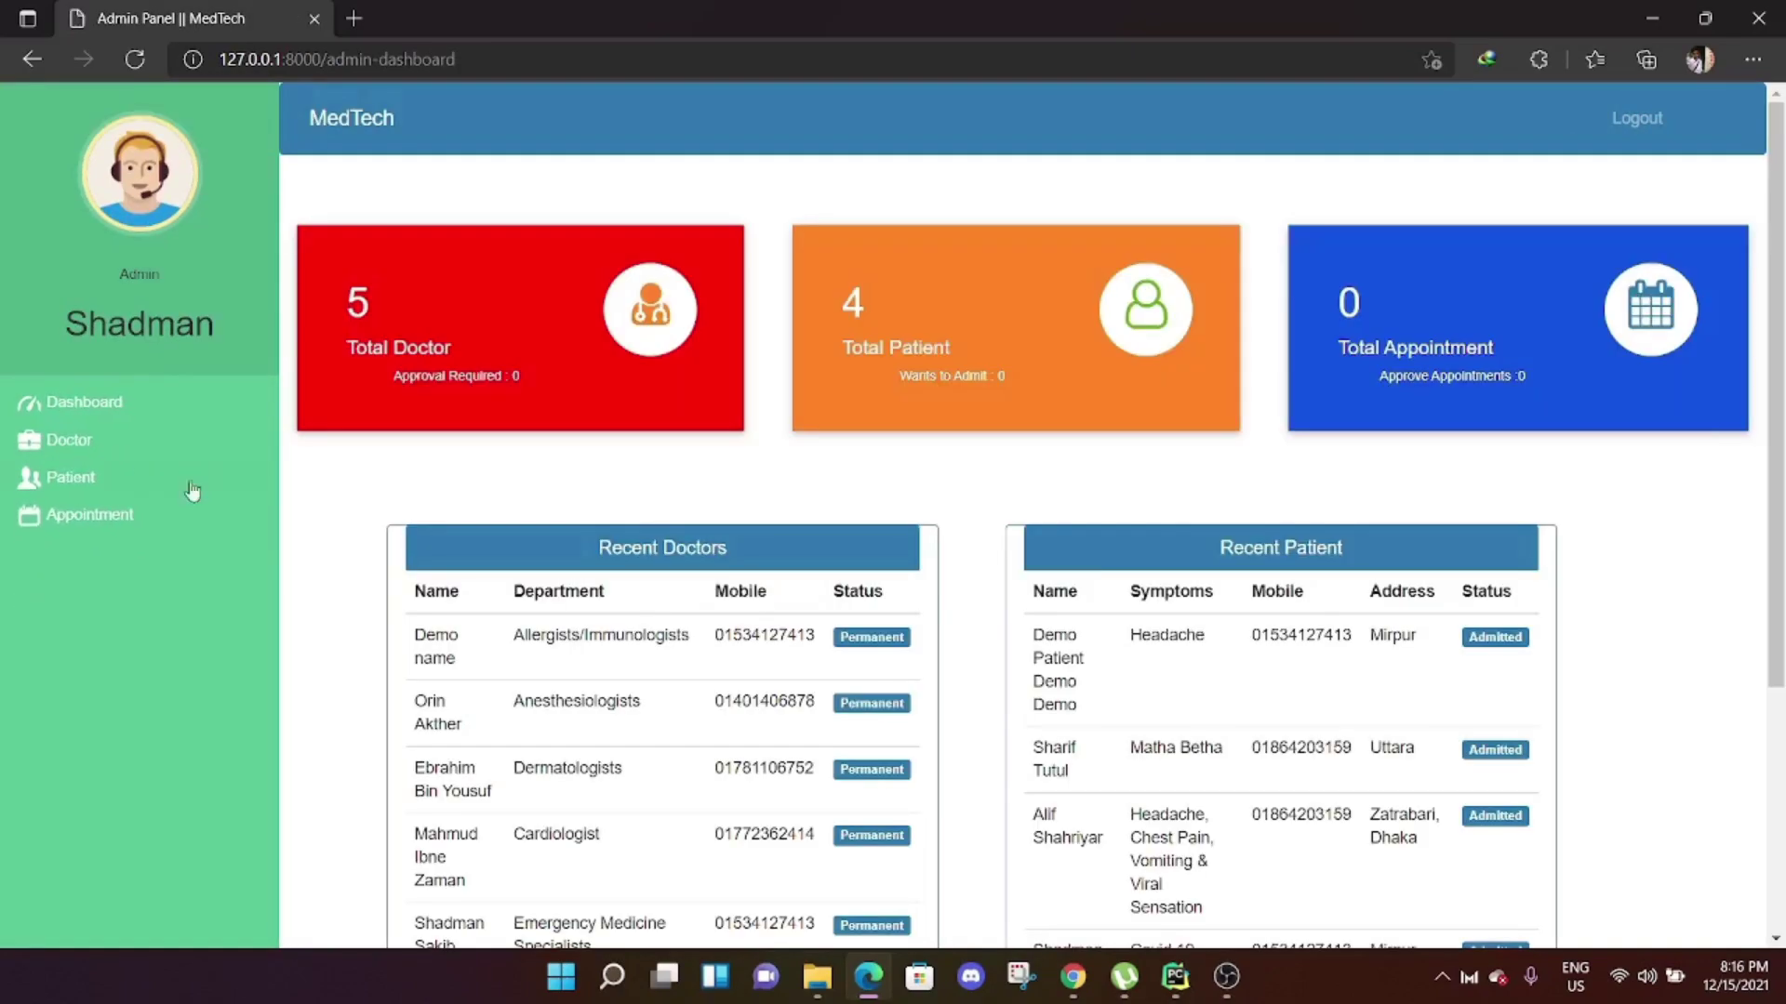
scroll(1544, 414, down, 4)
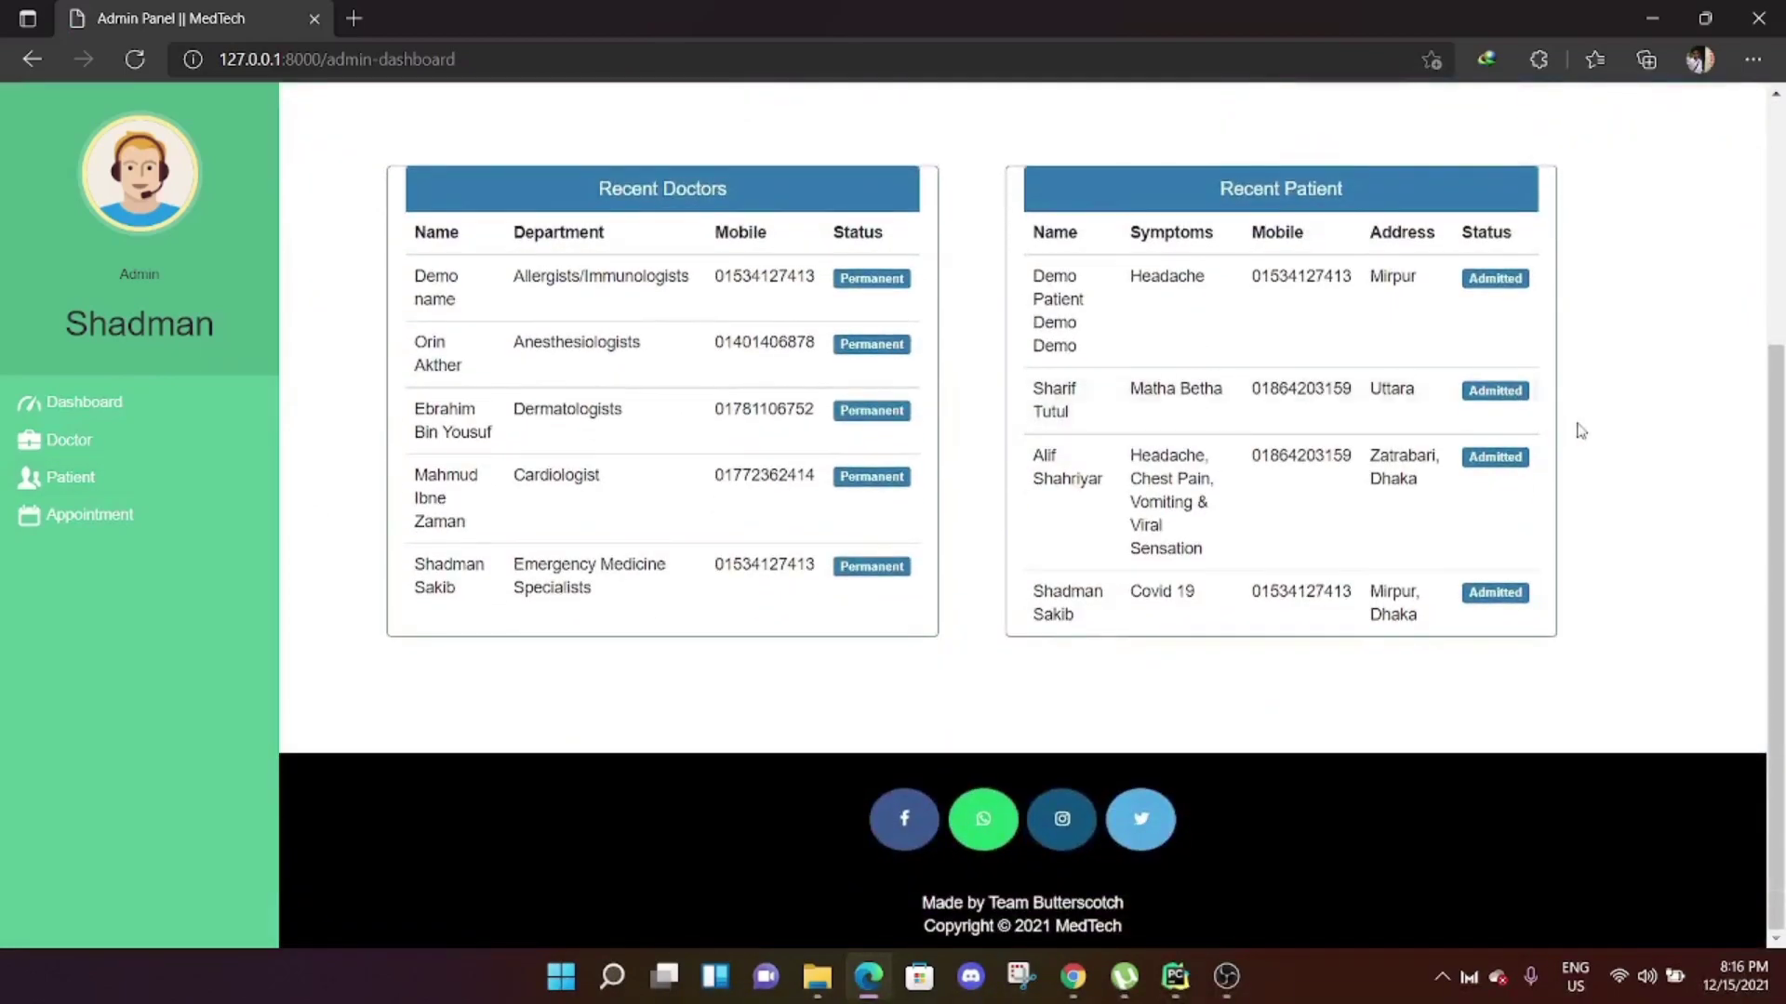
scroll(1591, 426, up, 4)
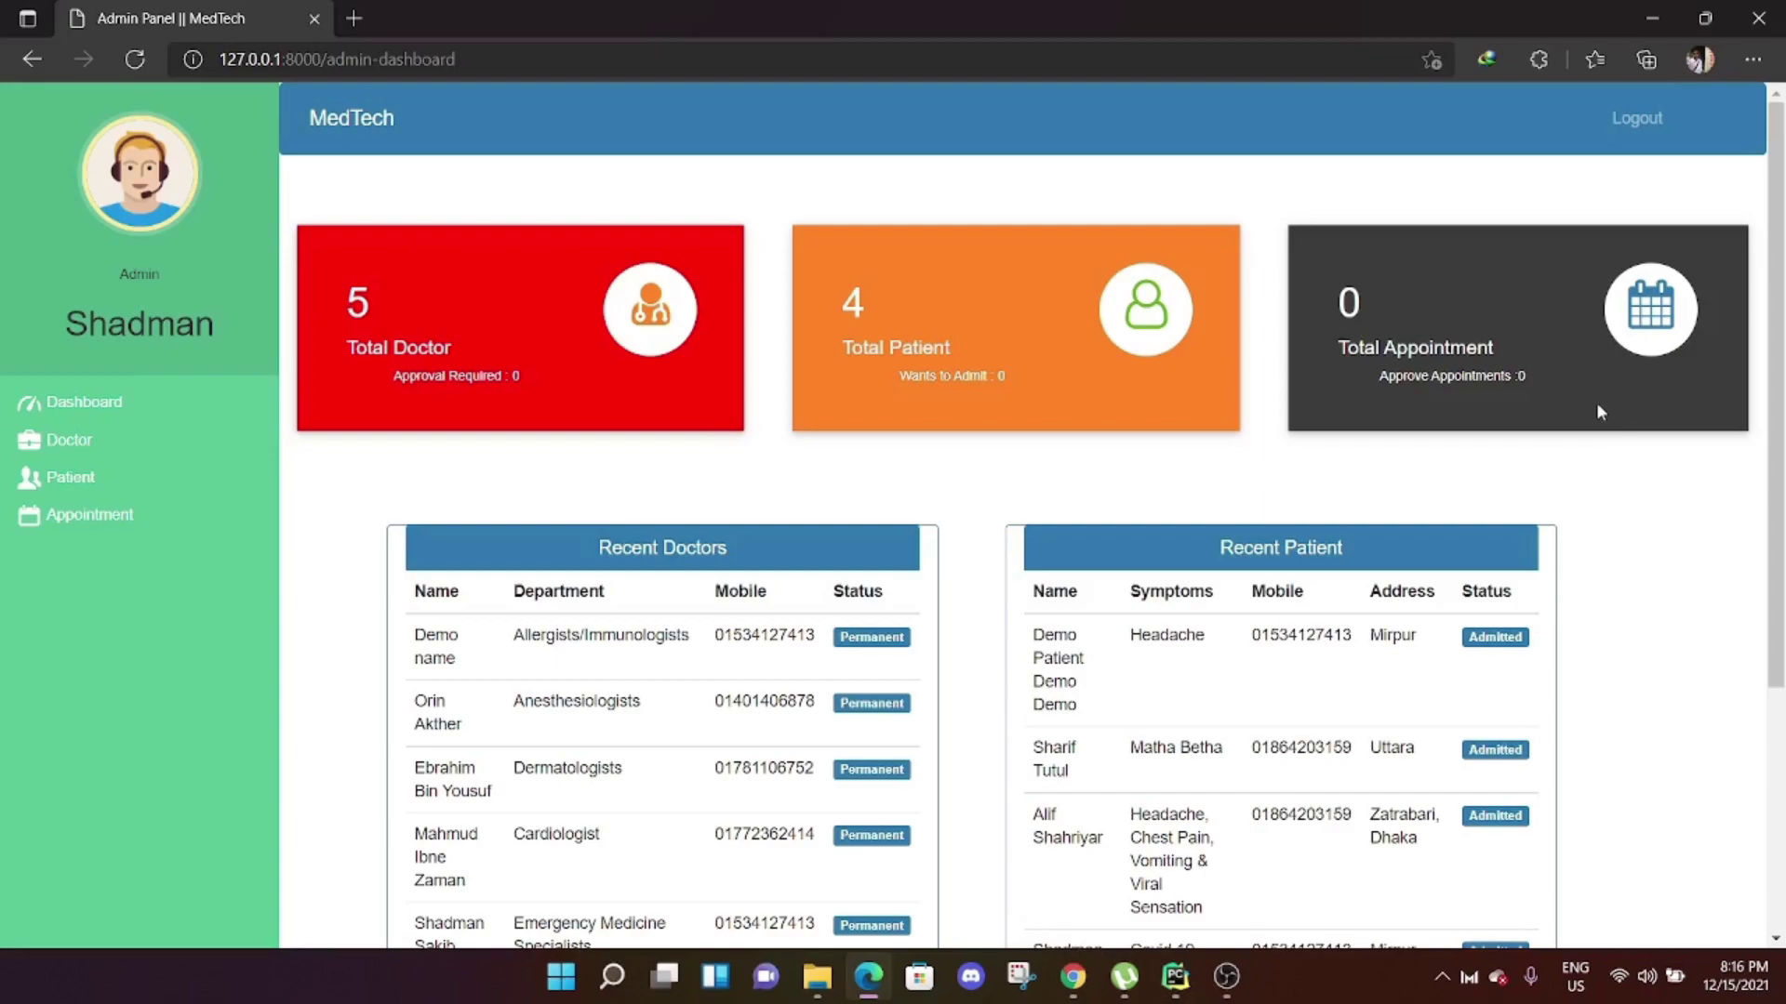
Log out of admin, start a doctor registration, and enter the names 'Demo Doc' and 'Mr'.
click(1639, 119)
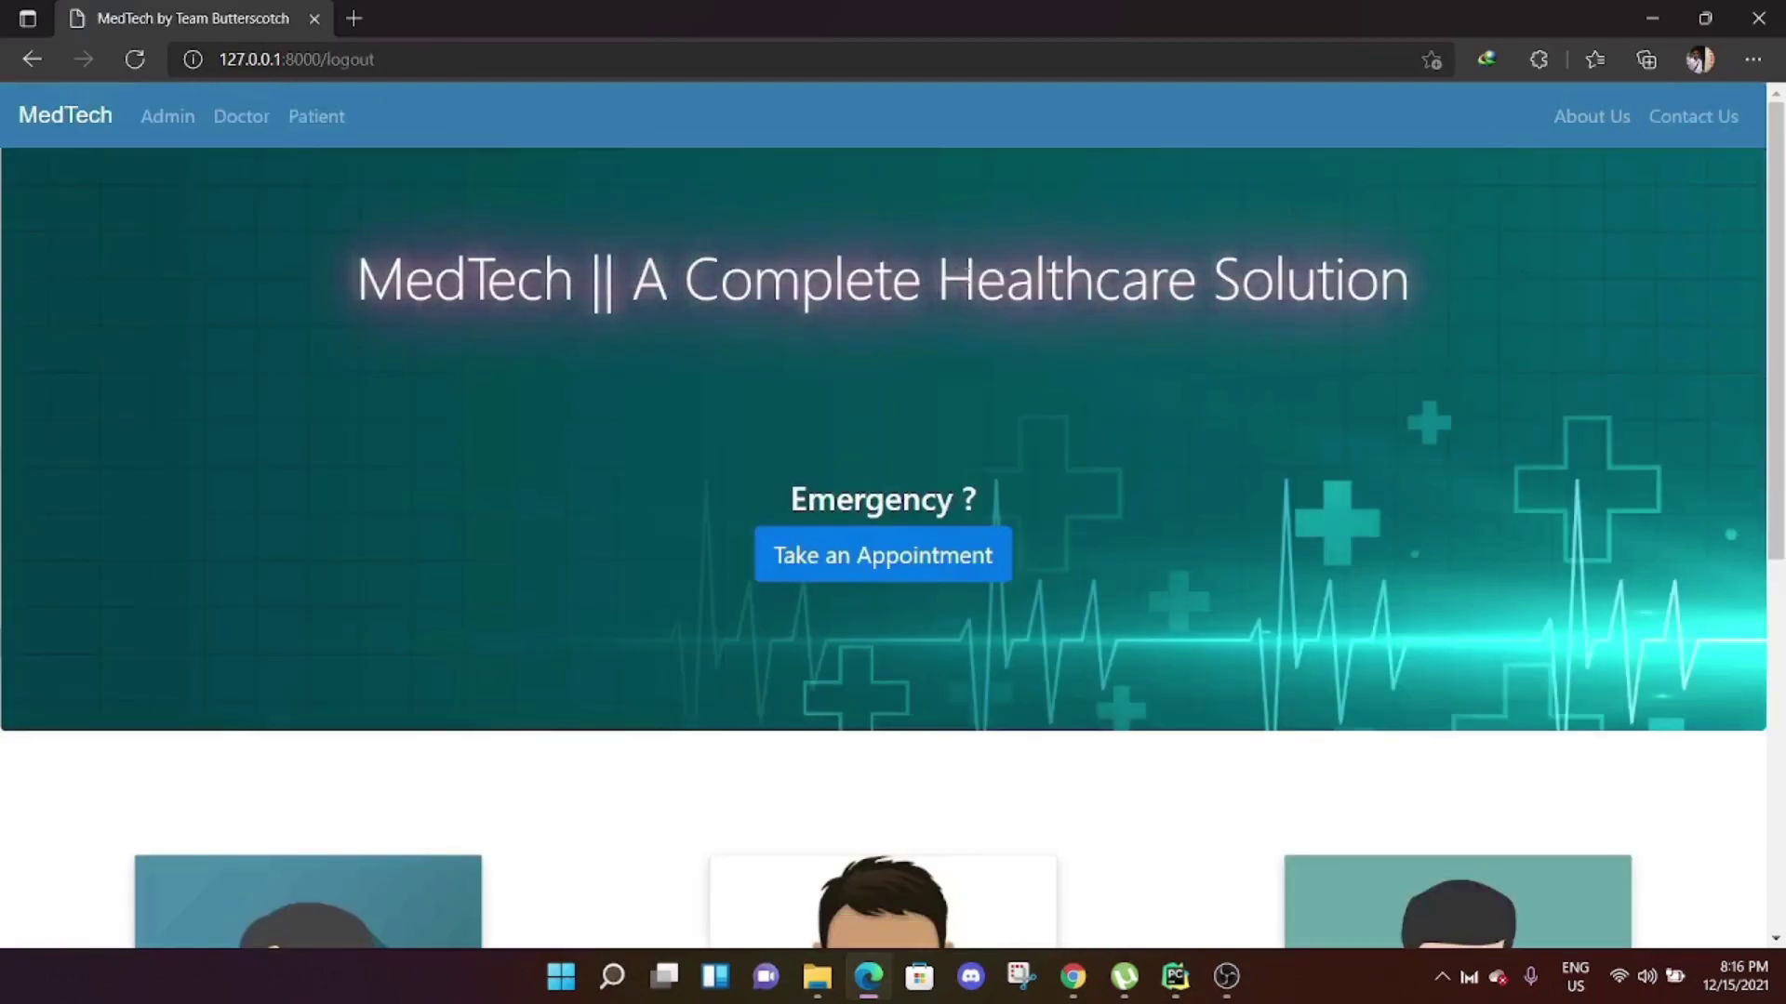
click(237, 123)
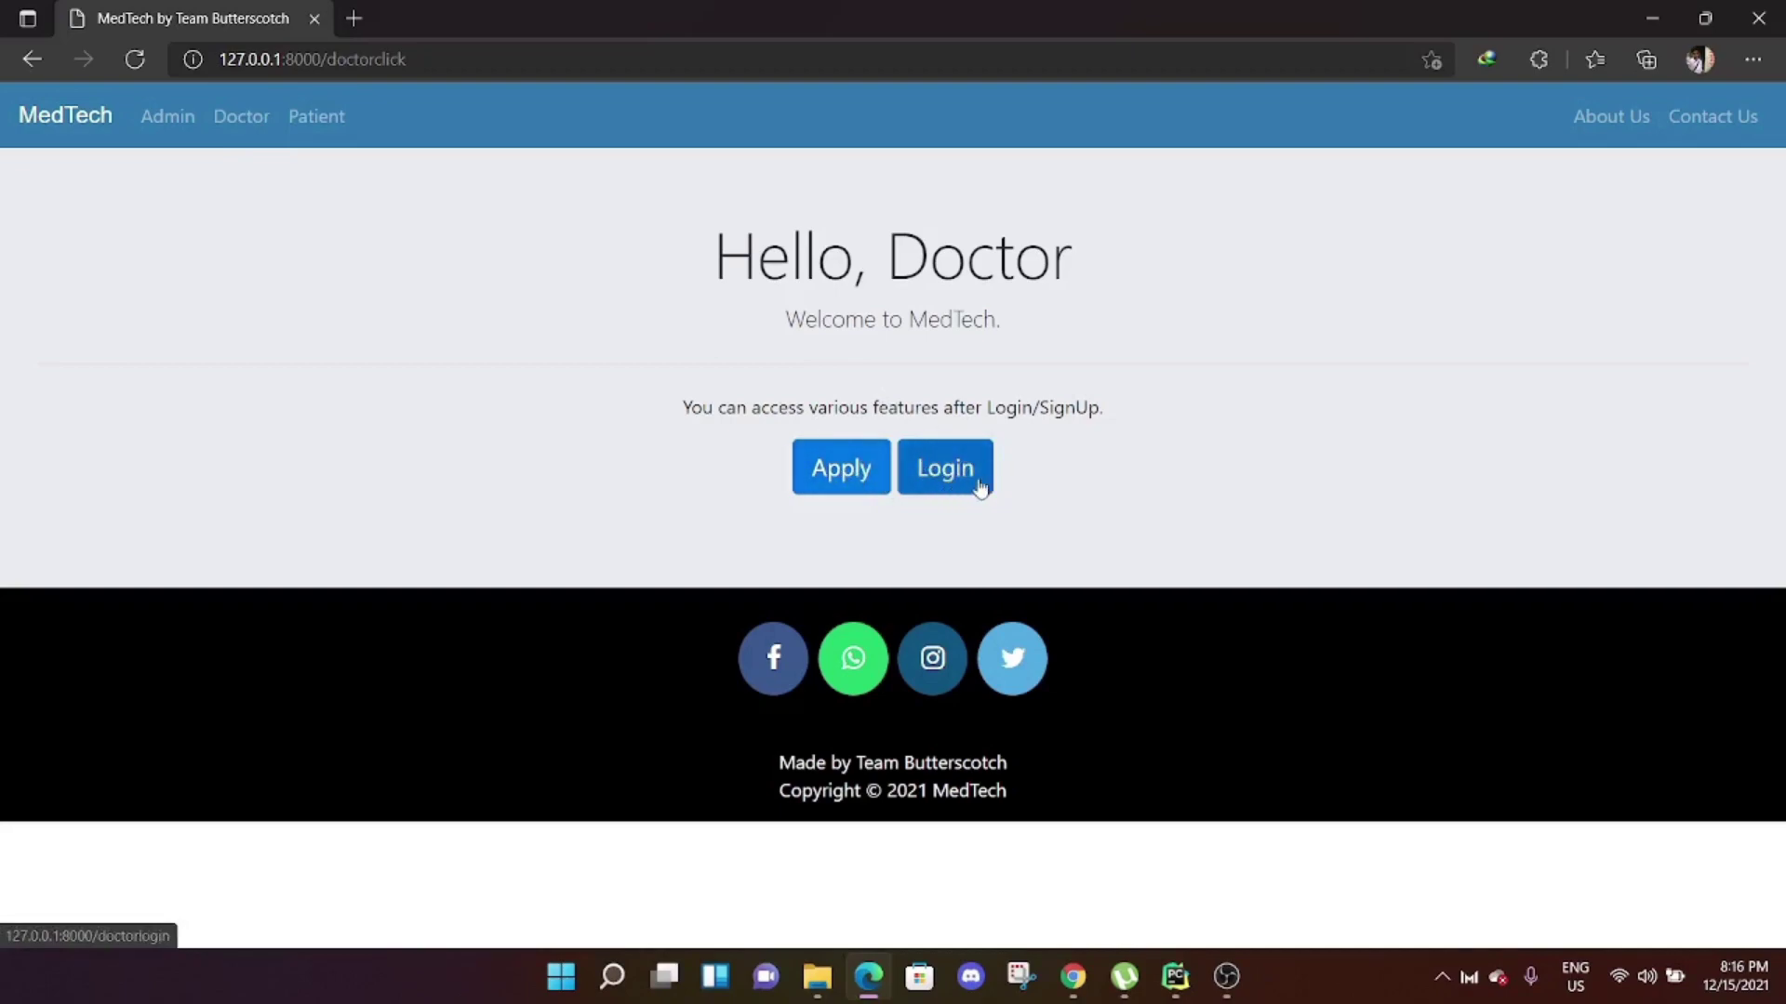
click(857, 477)
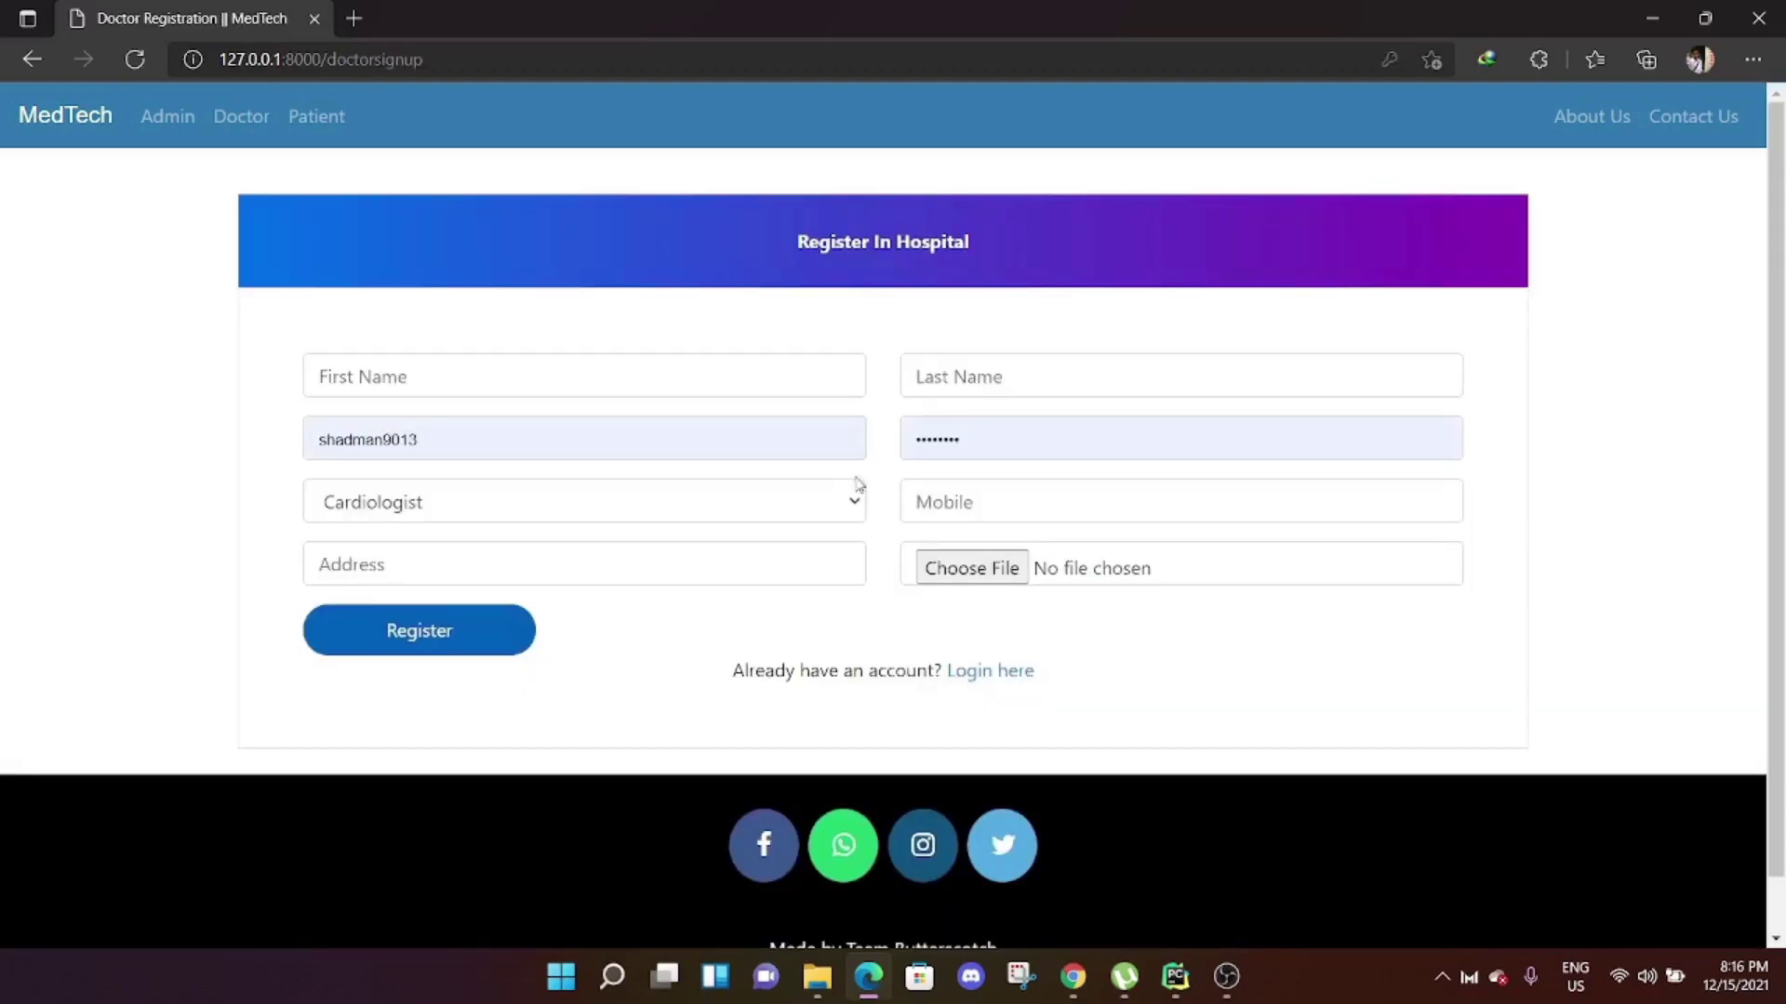
click(612, 370)
text(Demo Doctor 01)
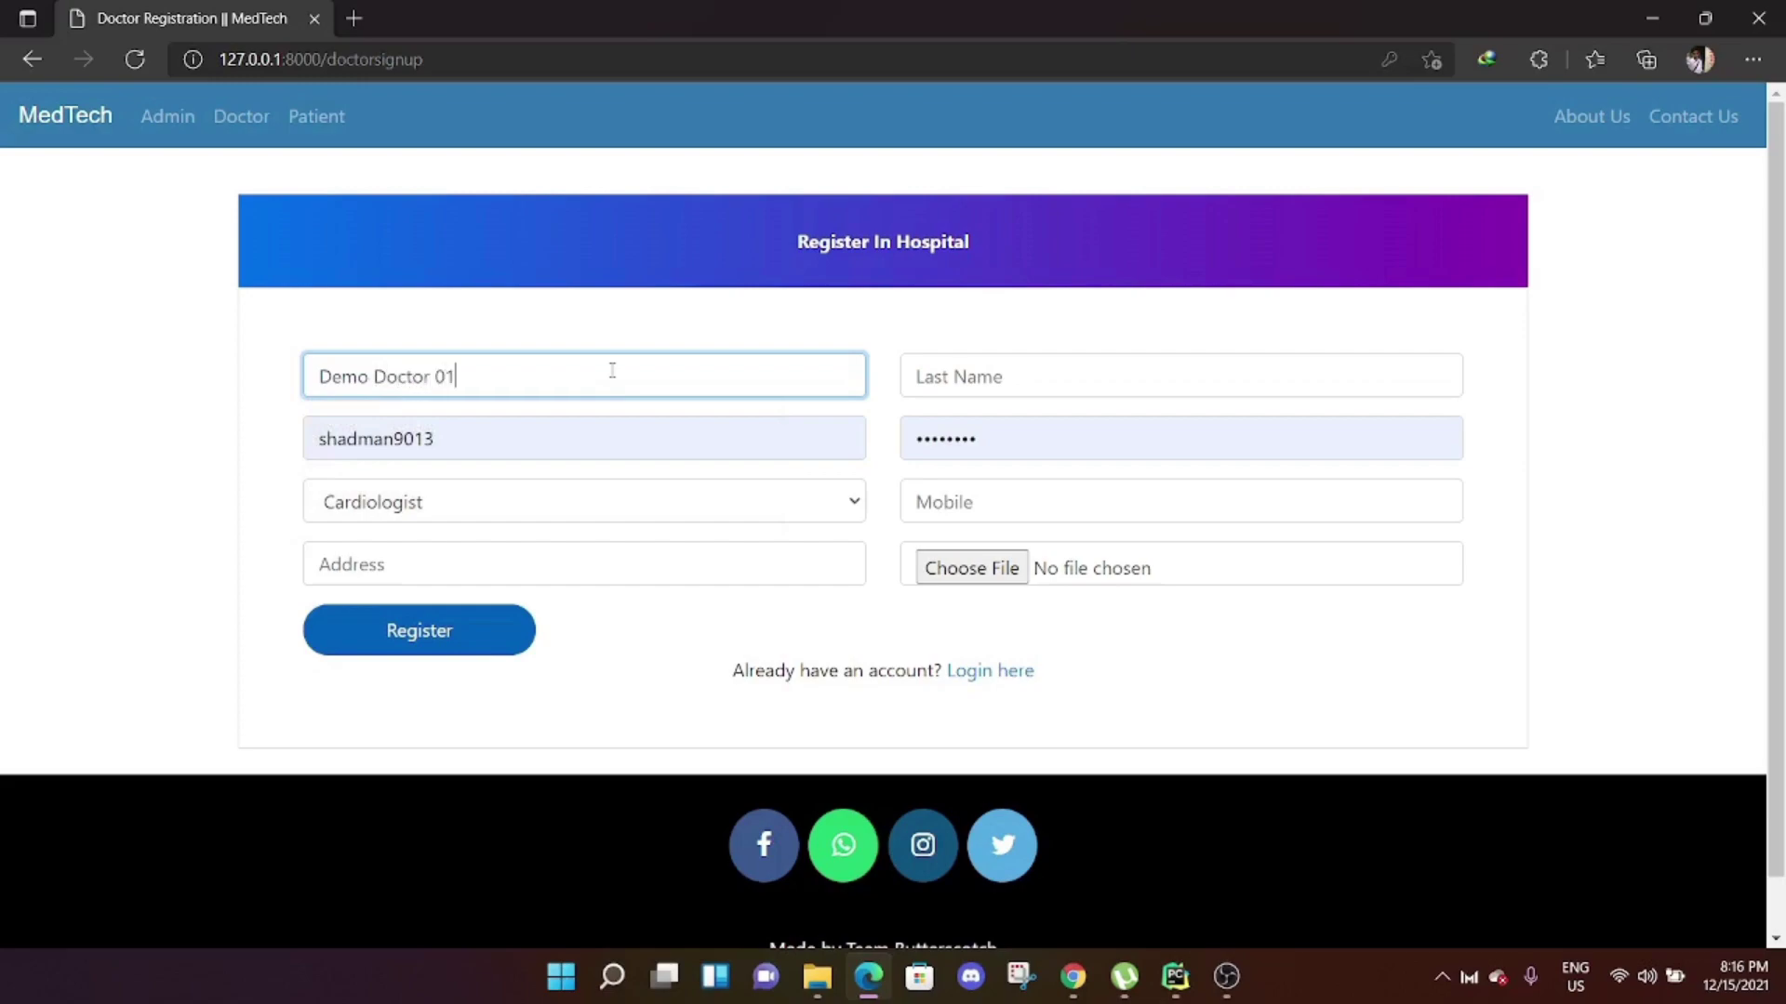
click(951, 363)
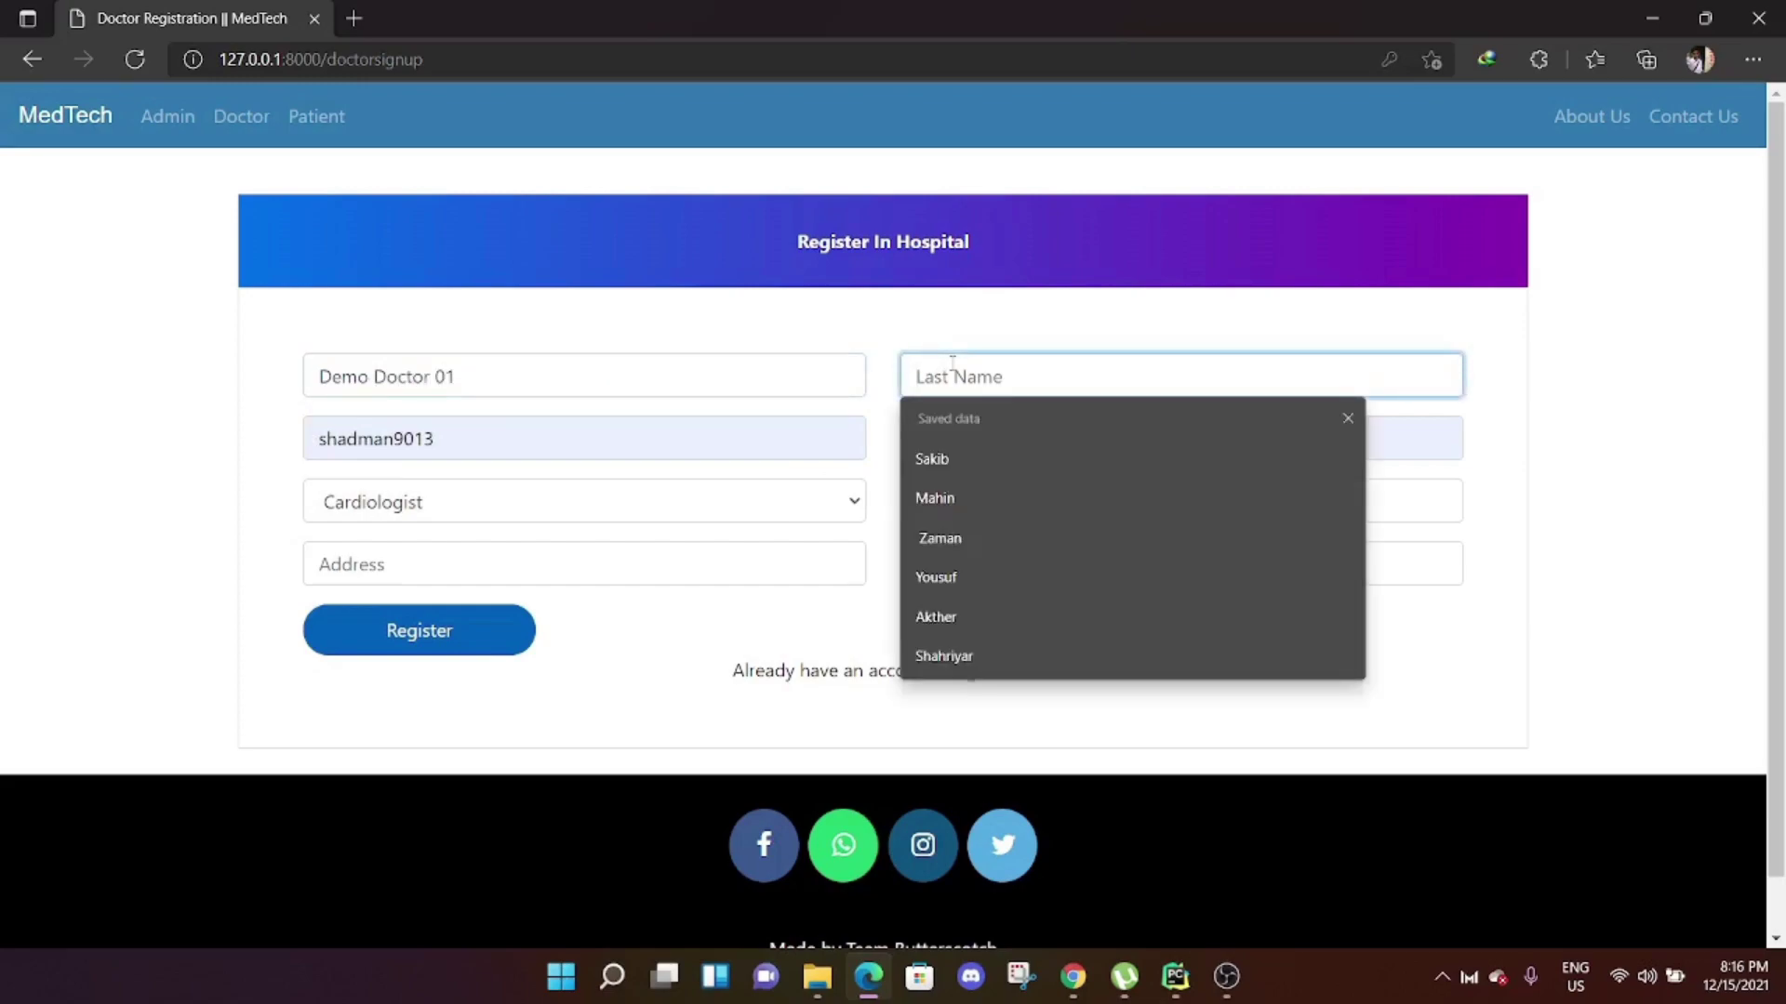
text(Mr Dr)
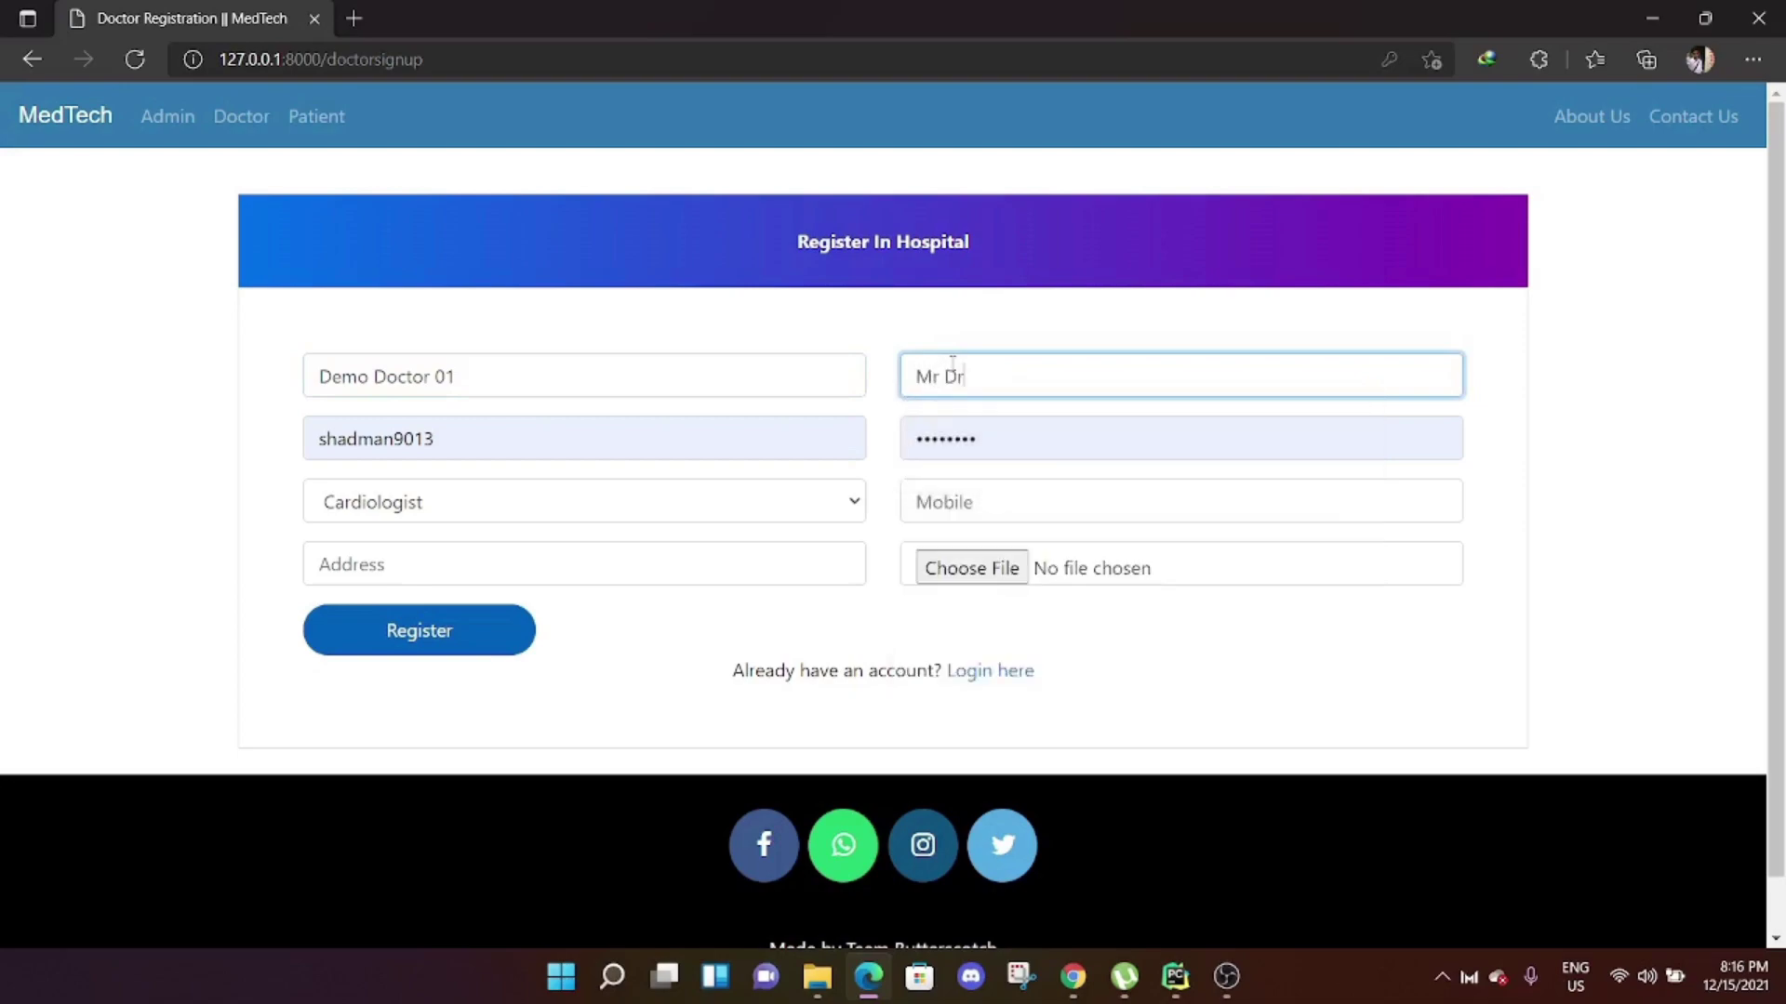
Enter a new username and password and choose Emergency Medicine Specialists as specialization.
key(Tab)
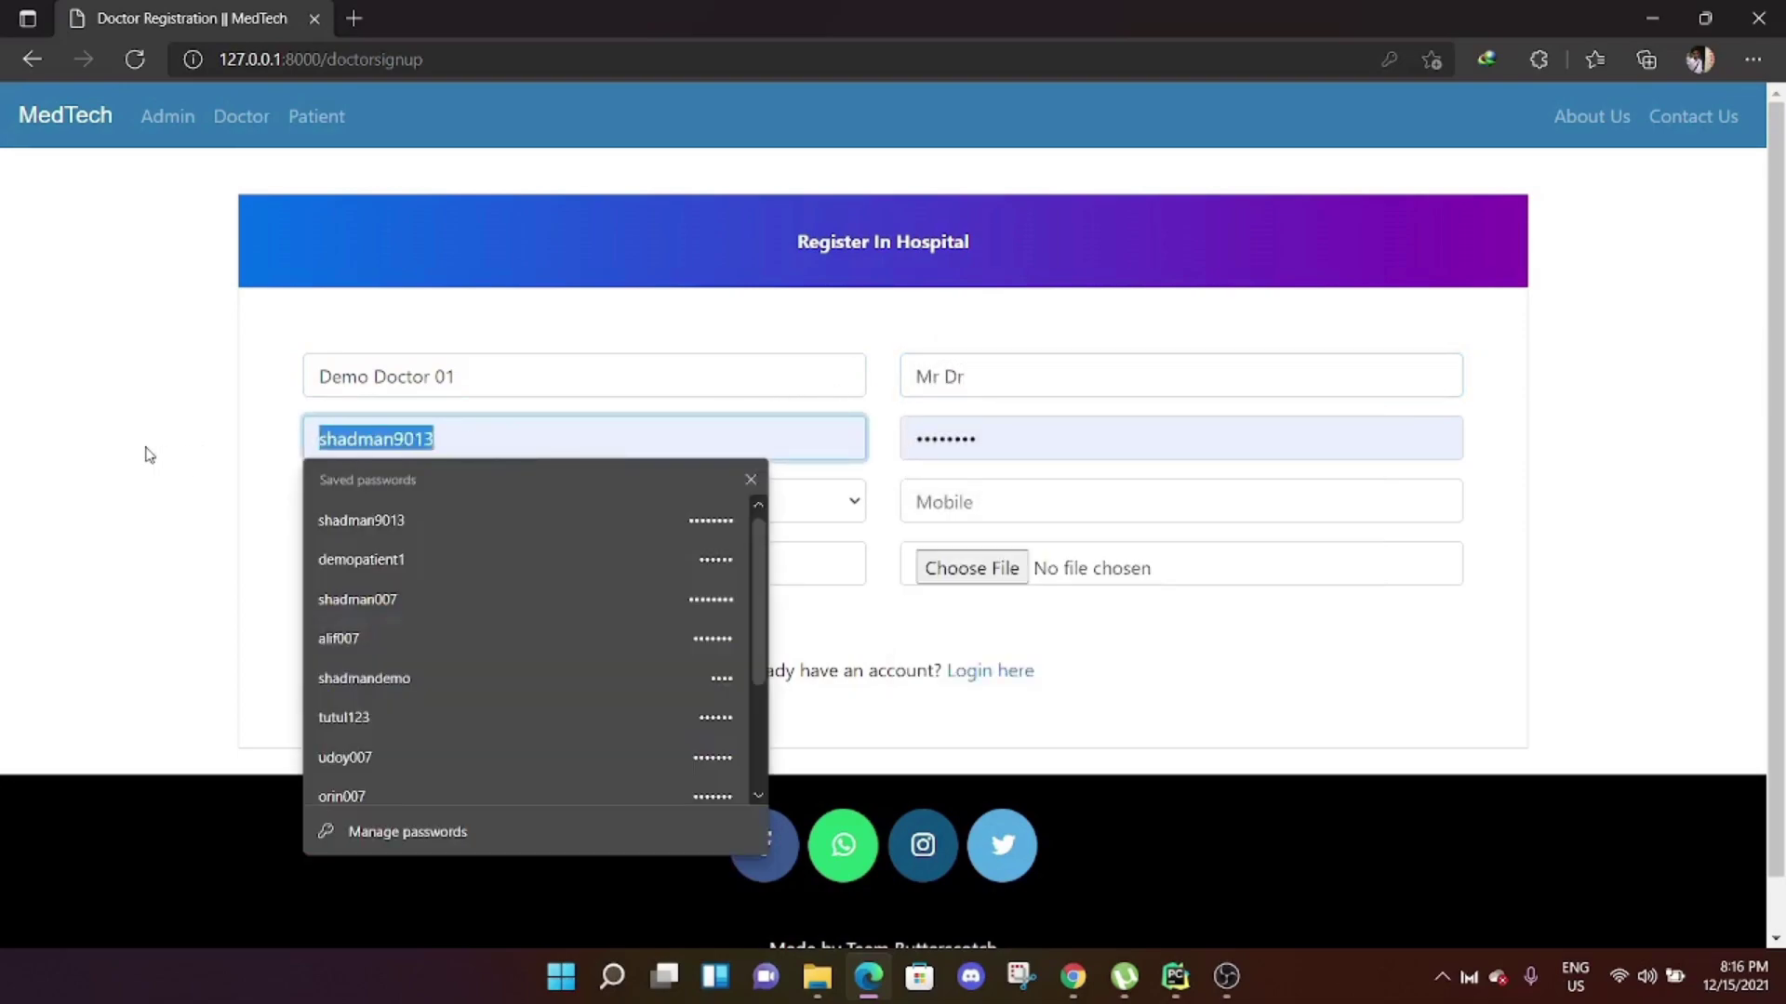
key(BackSpace)
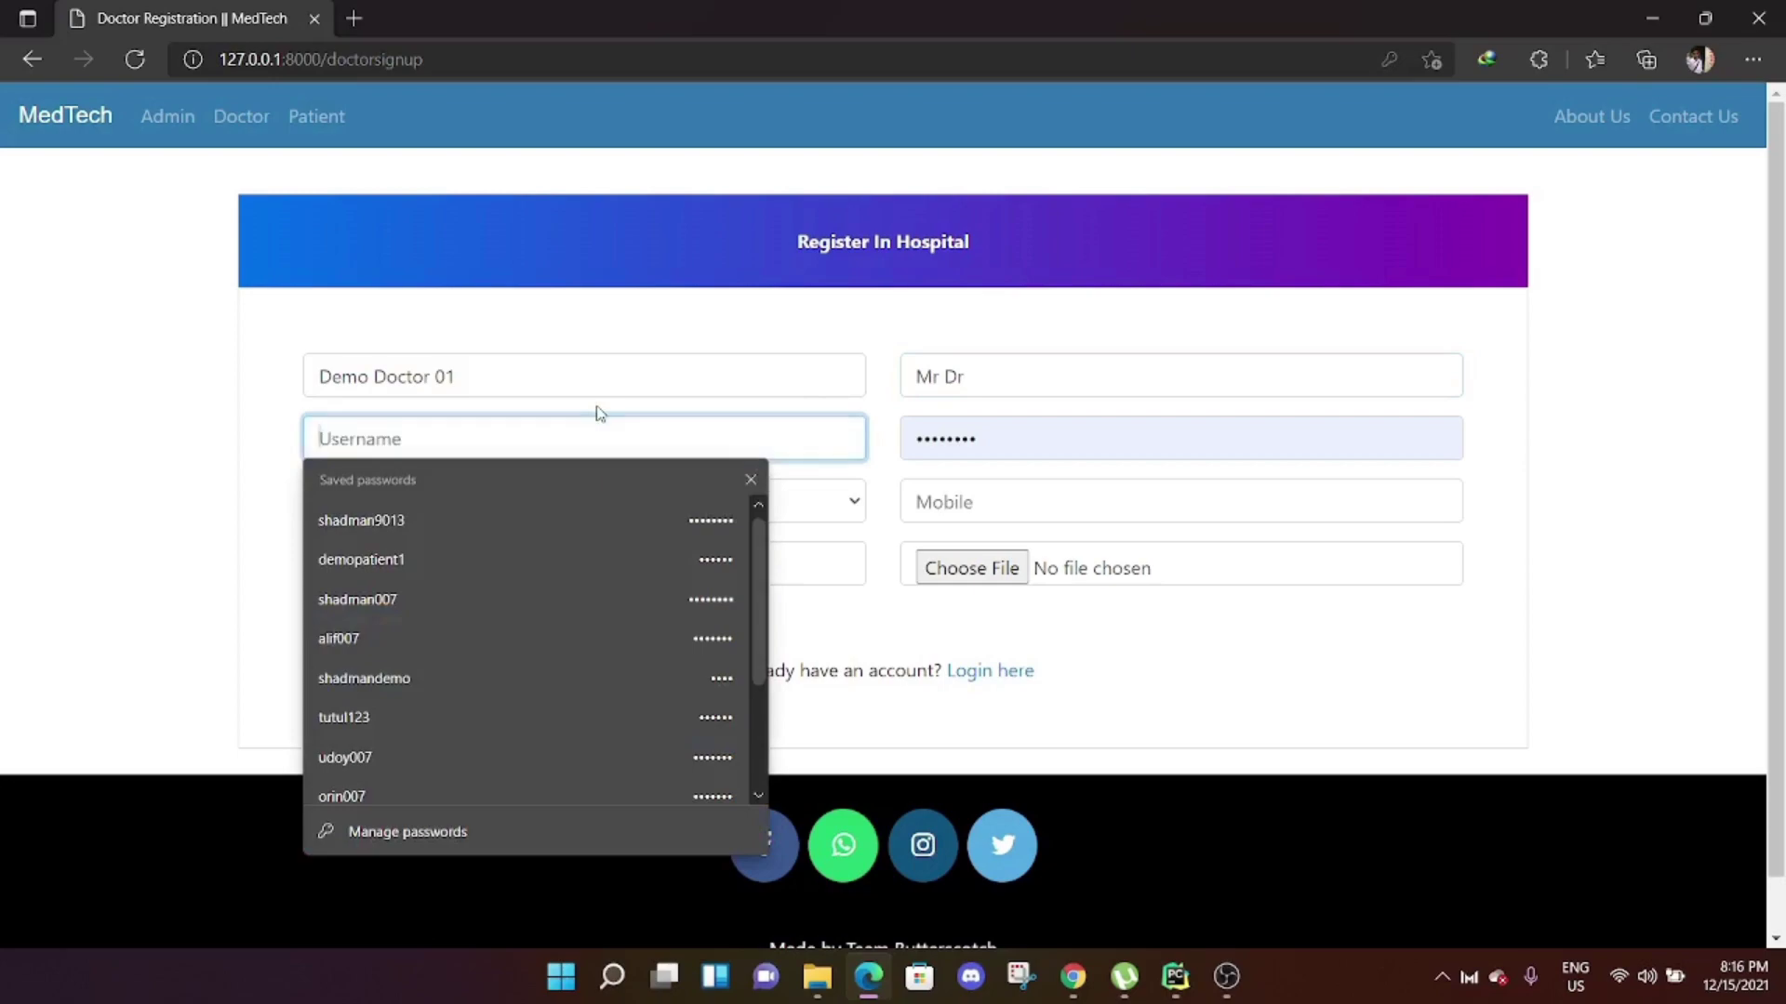
text(dem)
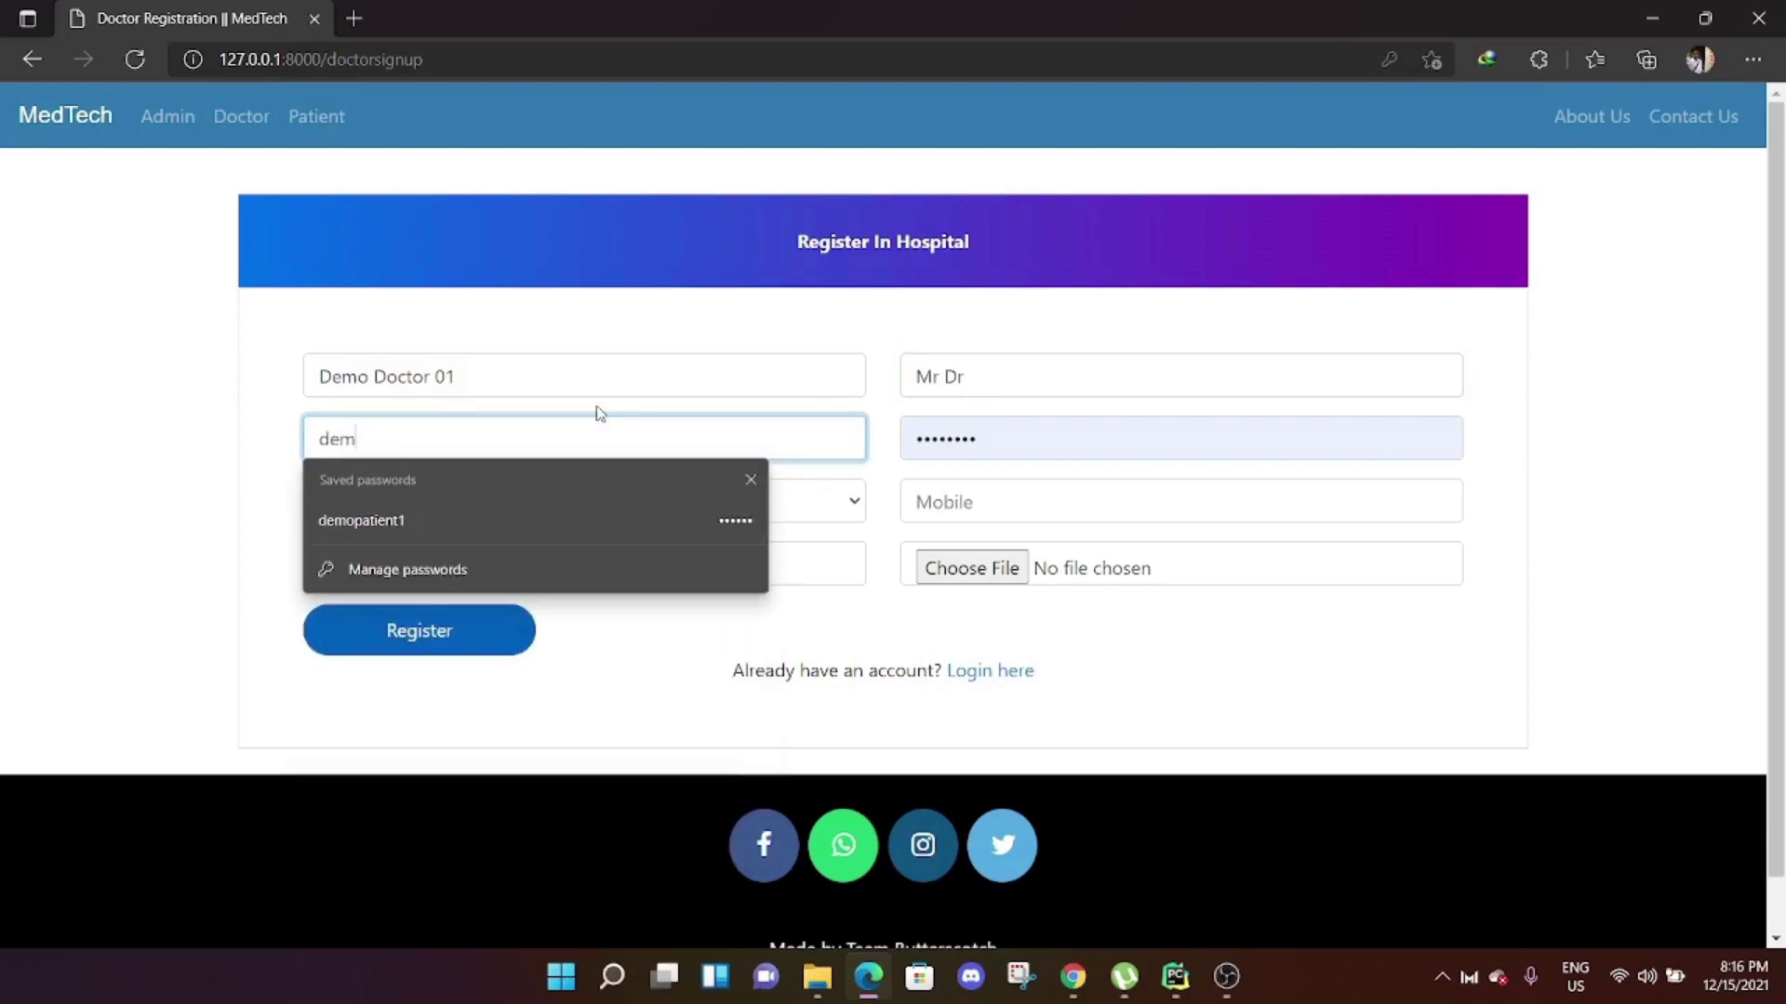
text(odoc01)
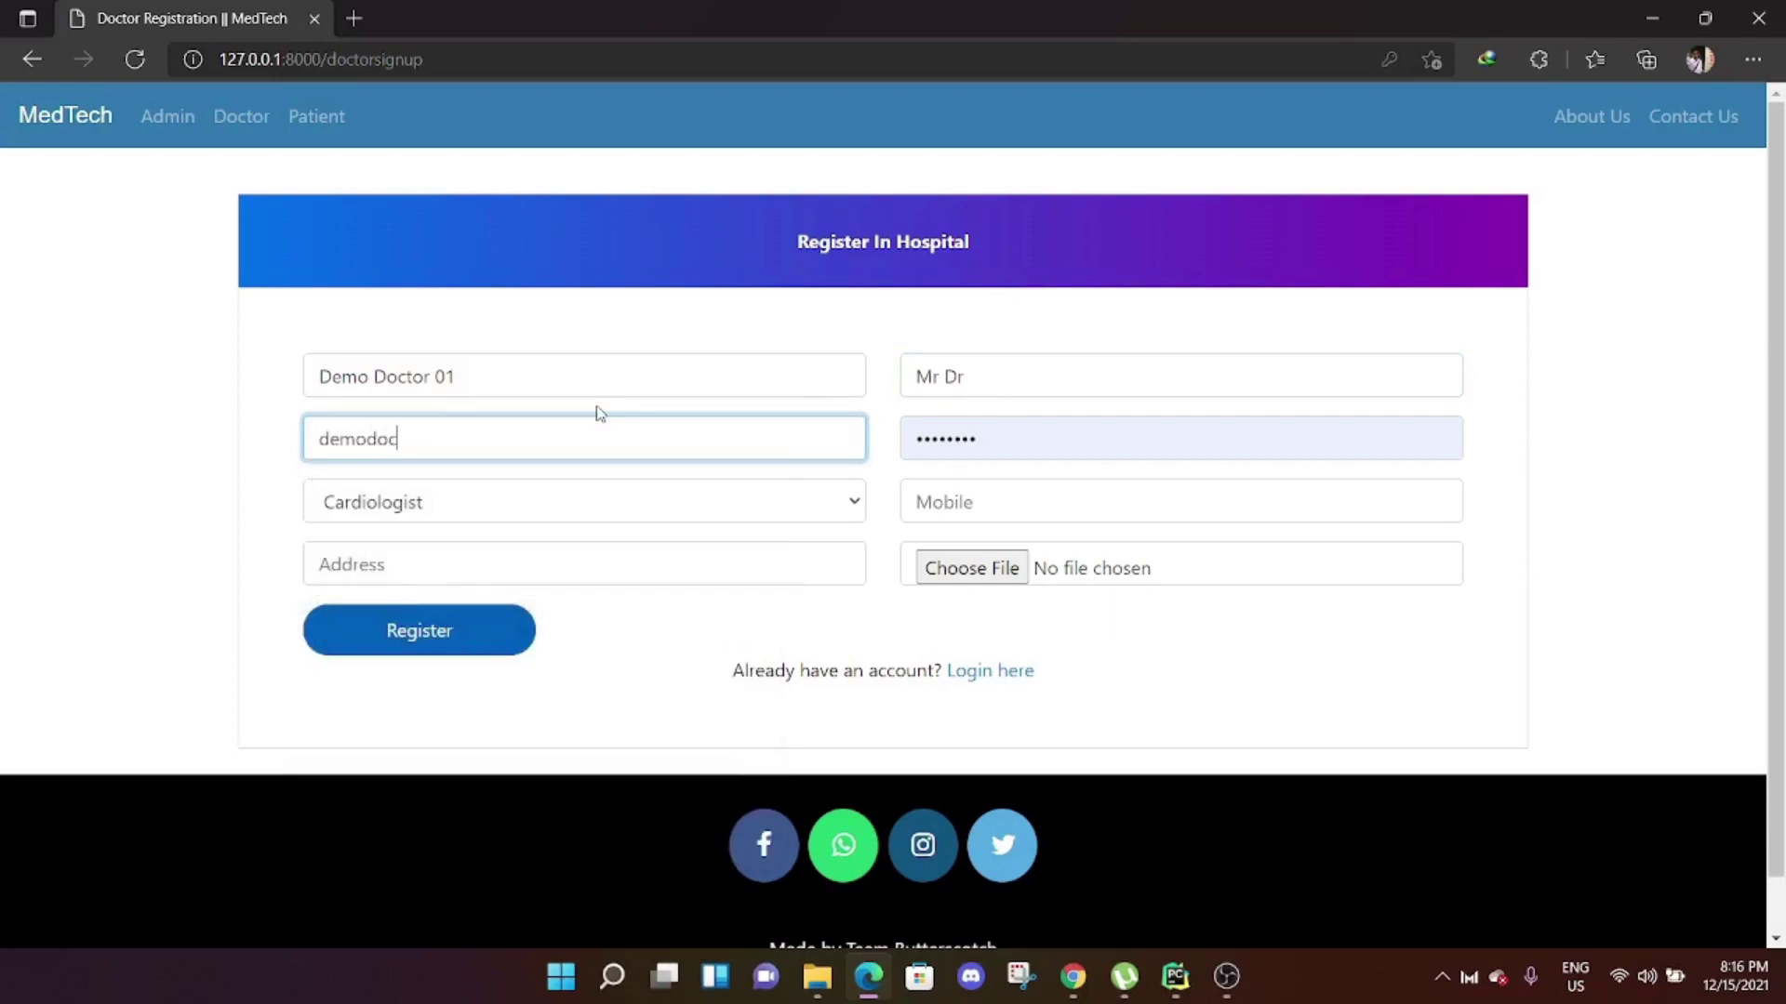
click(1001, 428)
text(123)
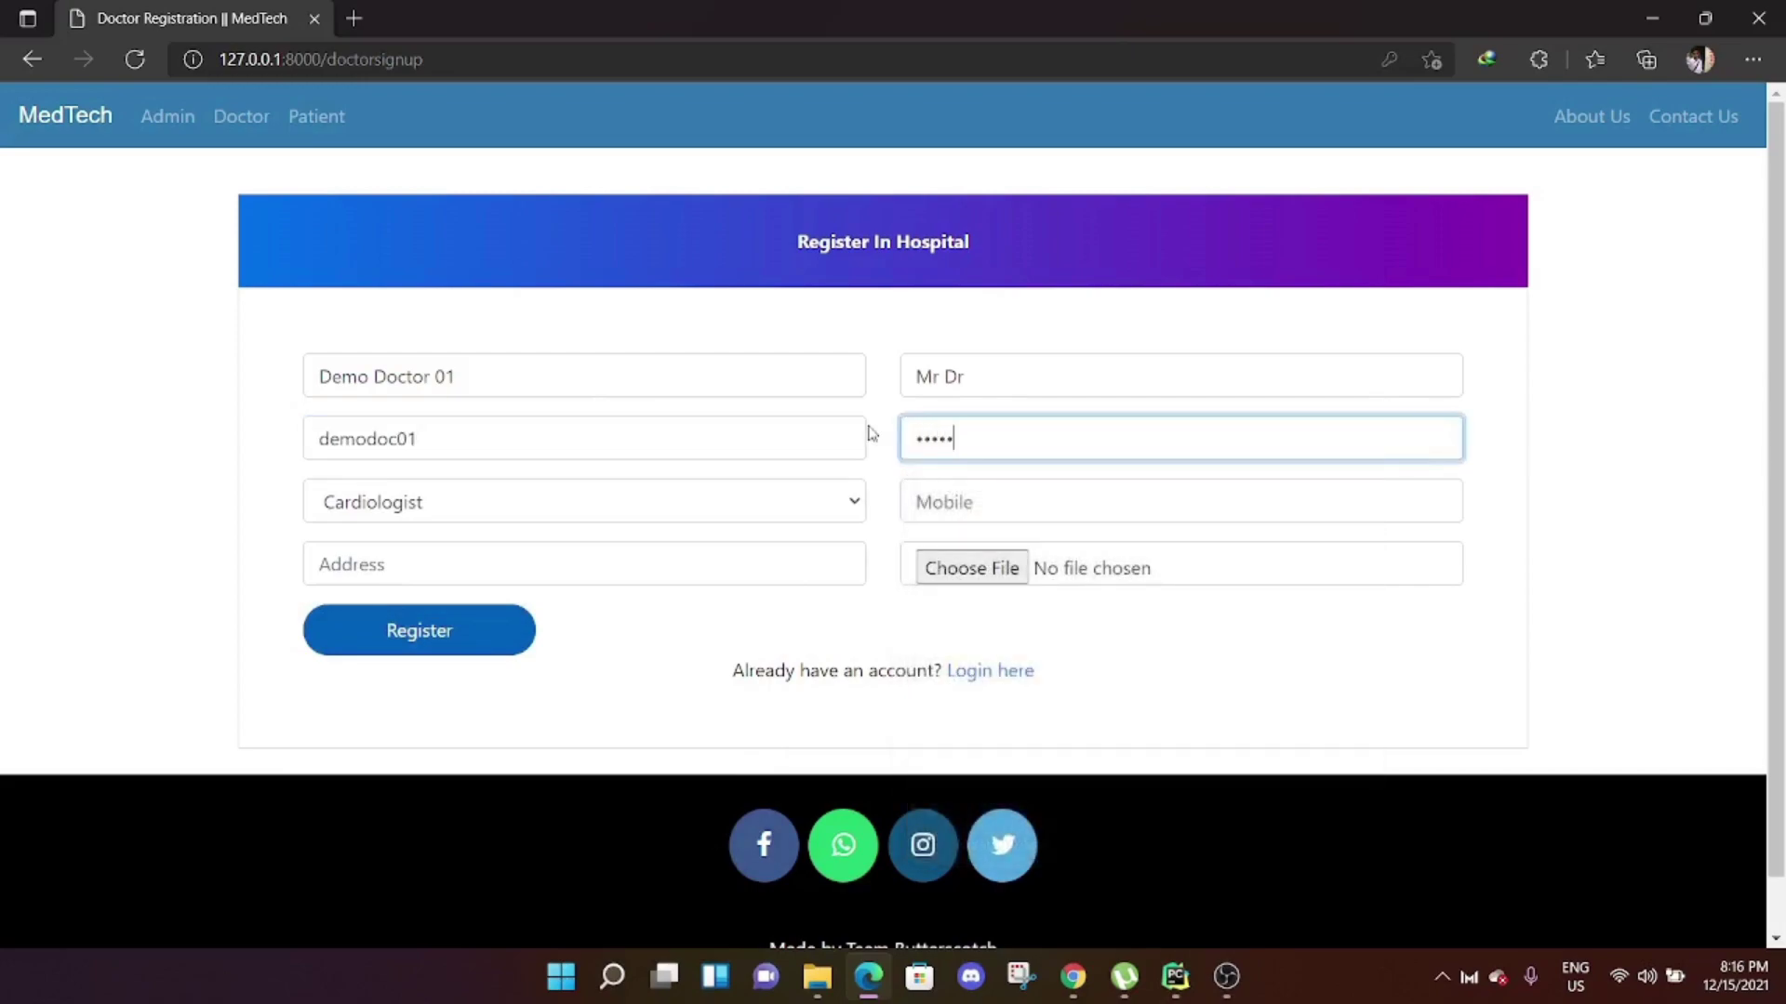
click(832, 506)
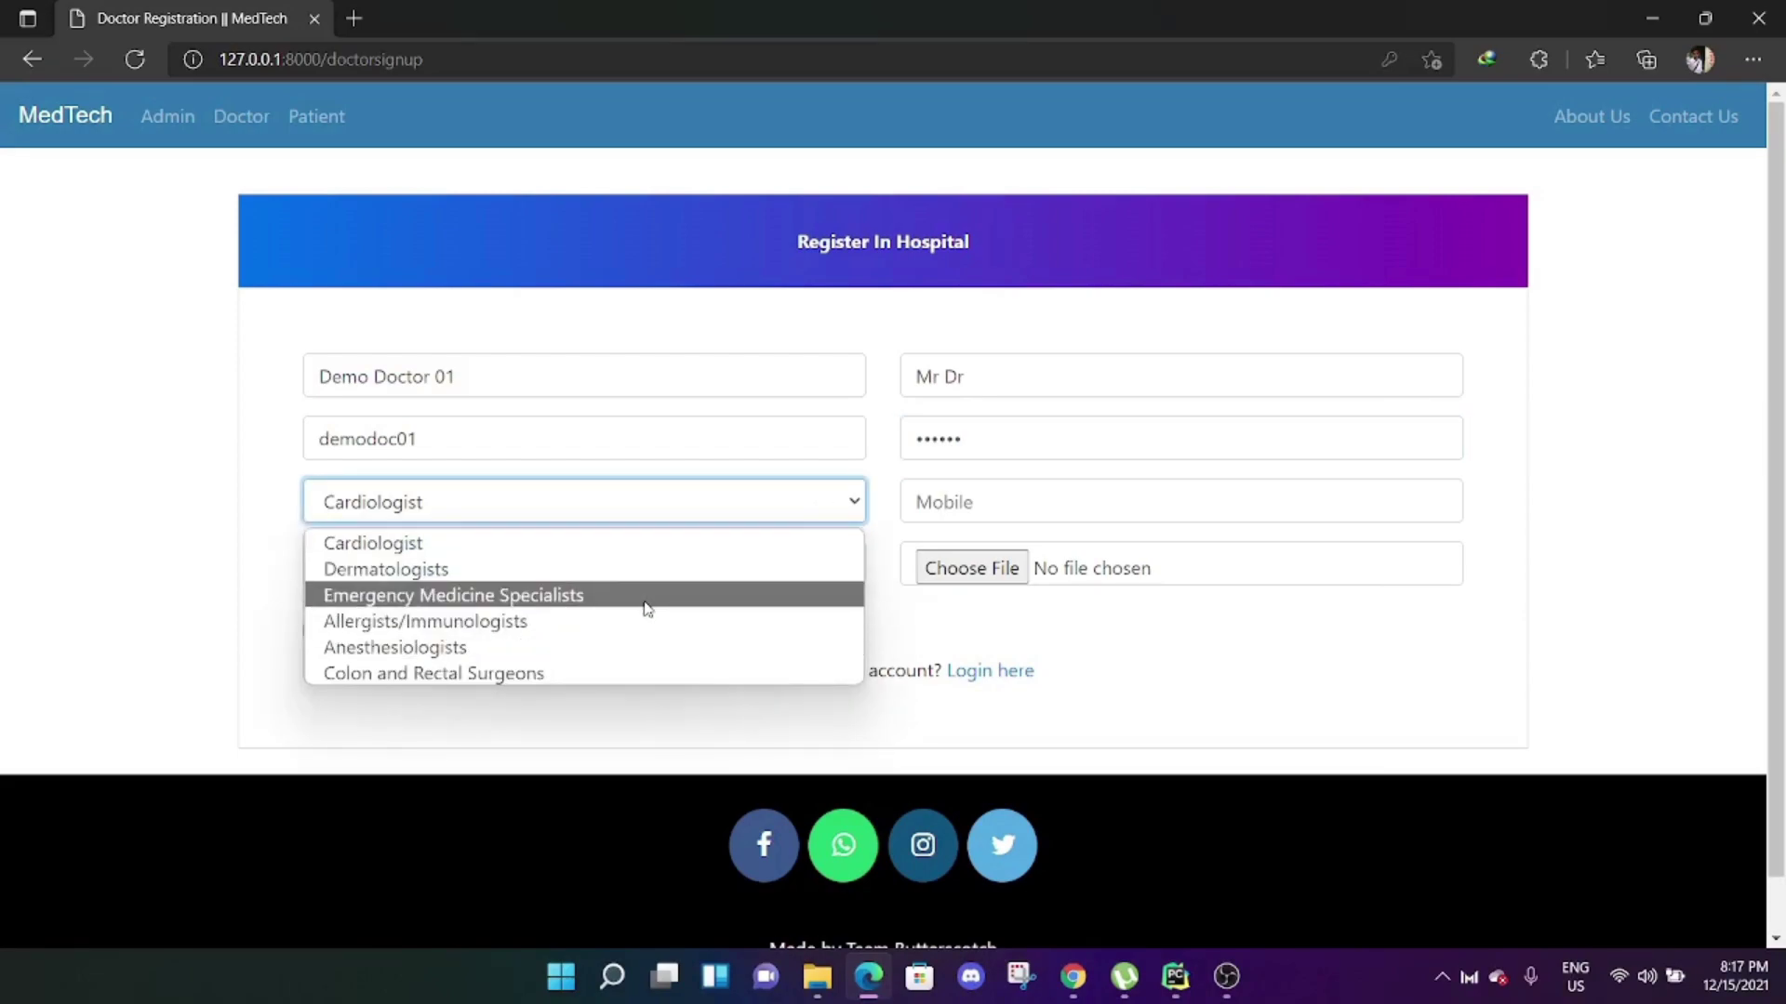
click(647, 596)
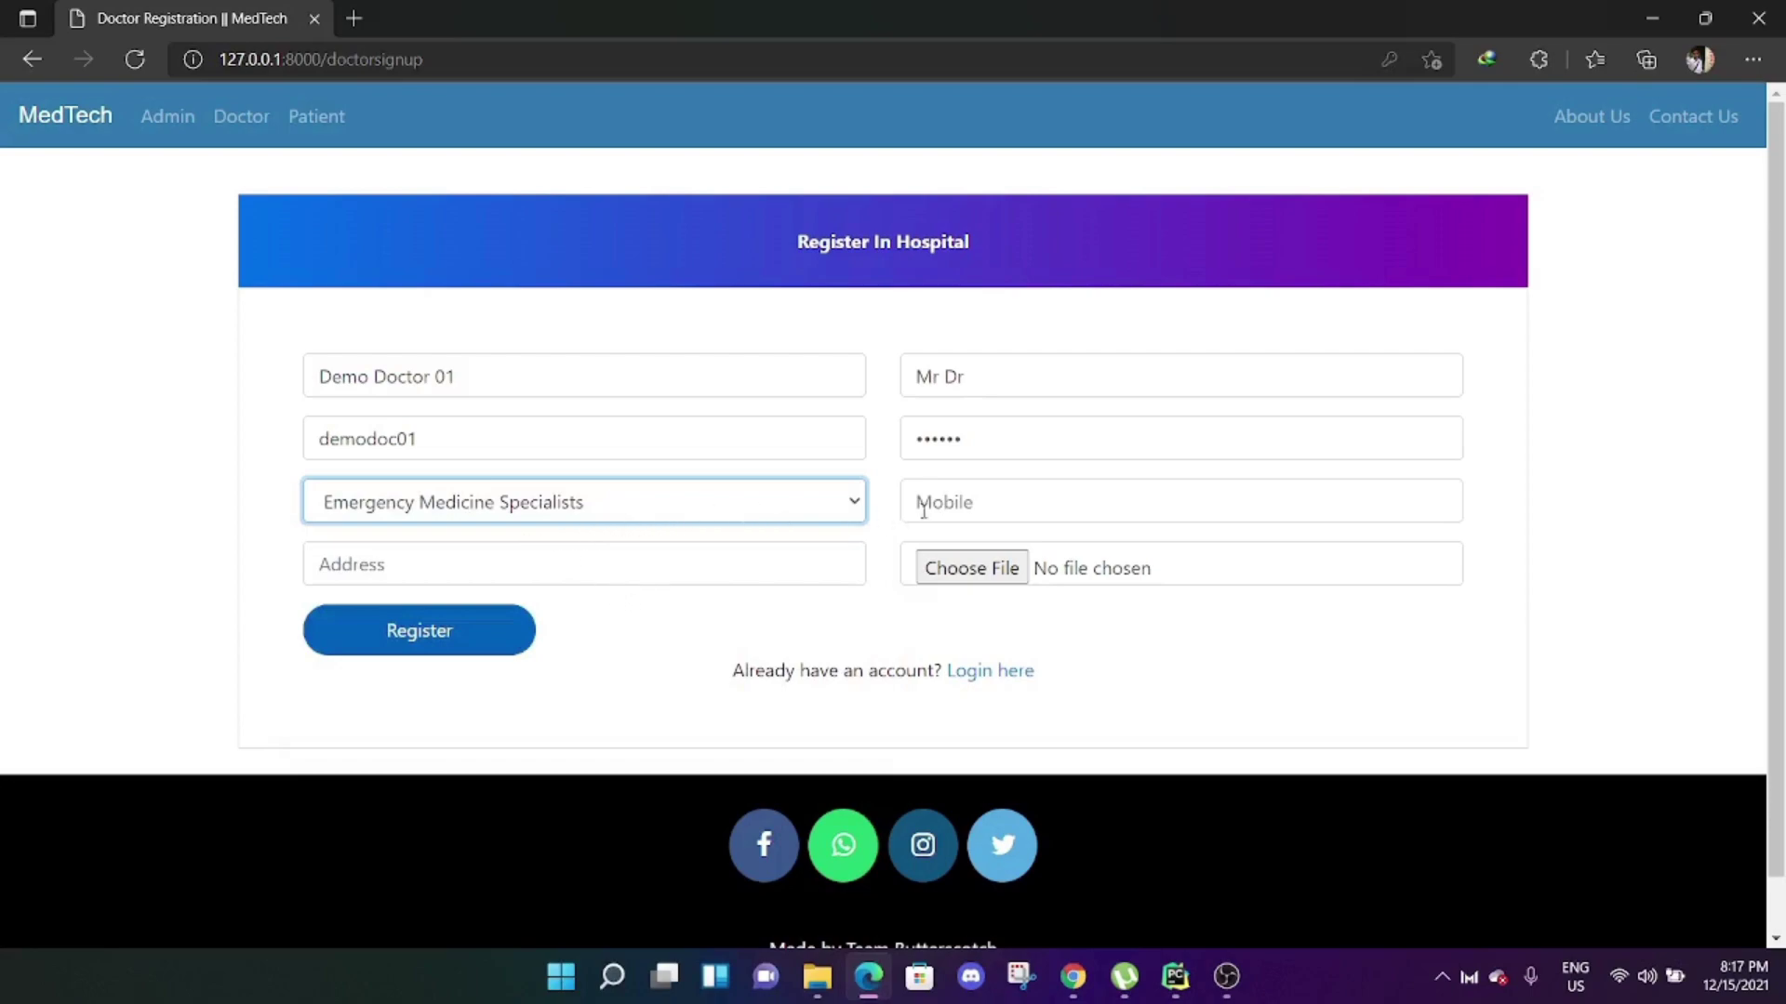
Fill mobile and address from saved info, attach the daffodil image, and submit the registration.
click(1021, 496)
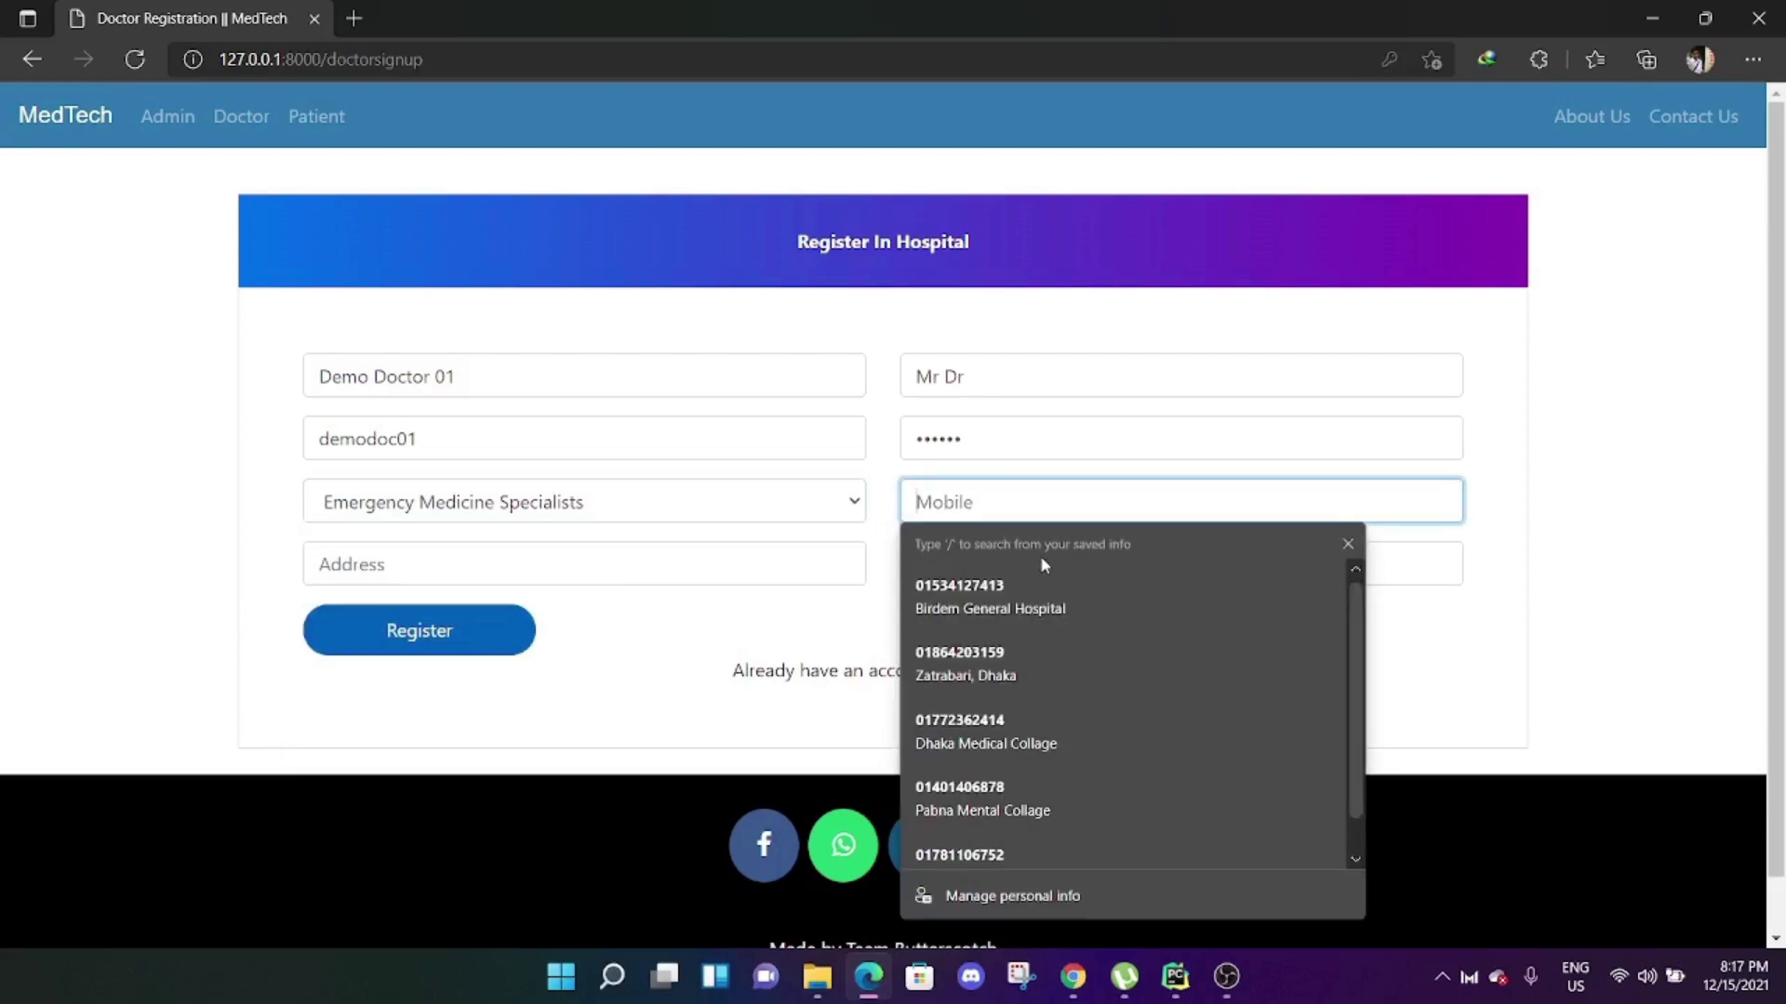
click(1040, 595)
drag(684, 569, 259, 558)
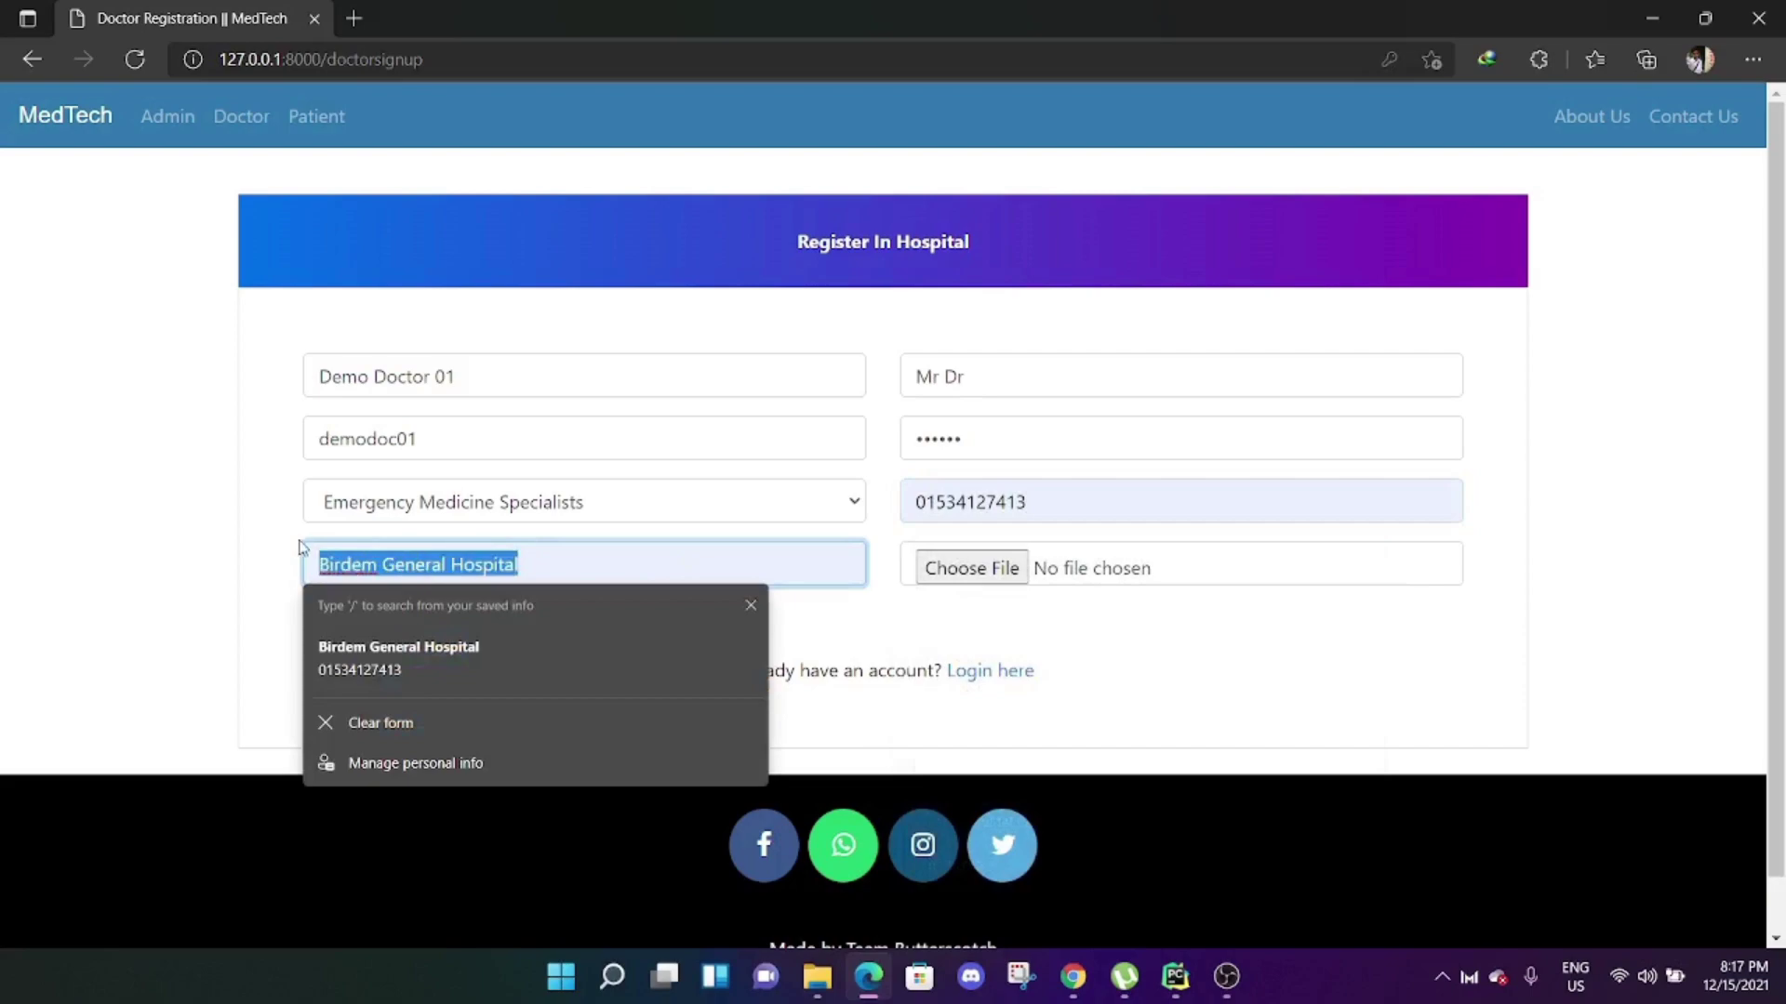
click(284, 561)
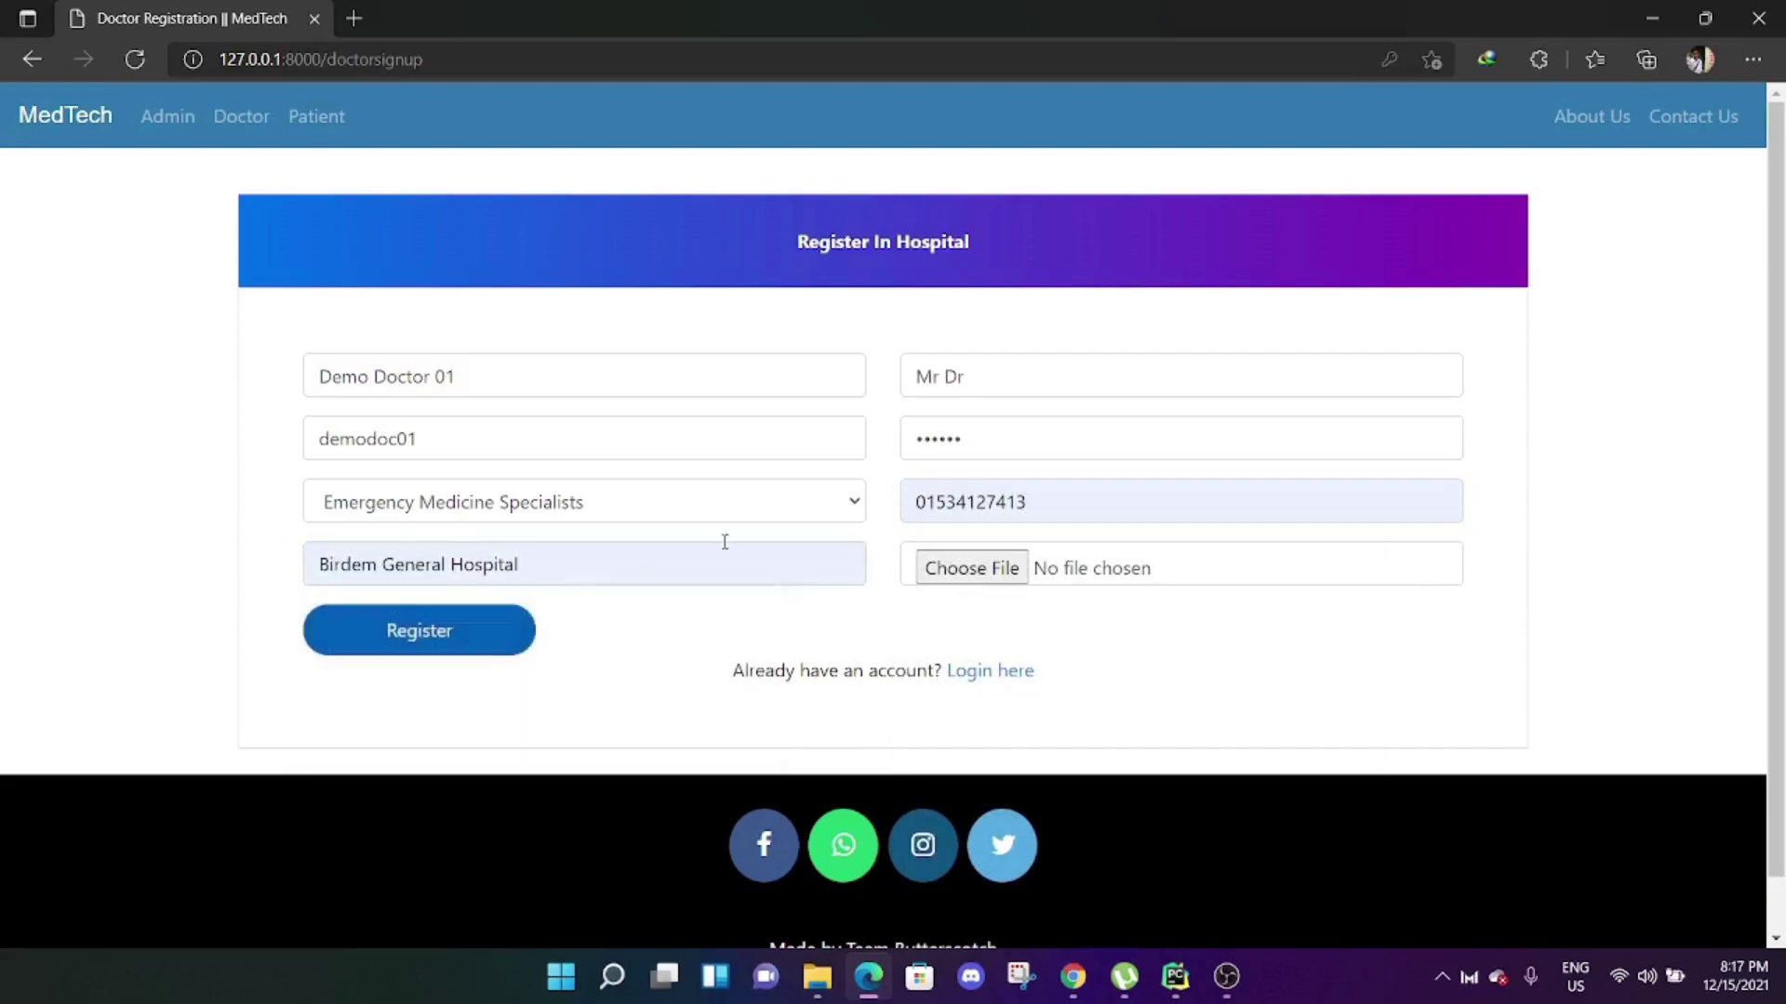
click(974, 568)
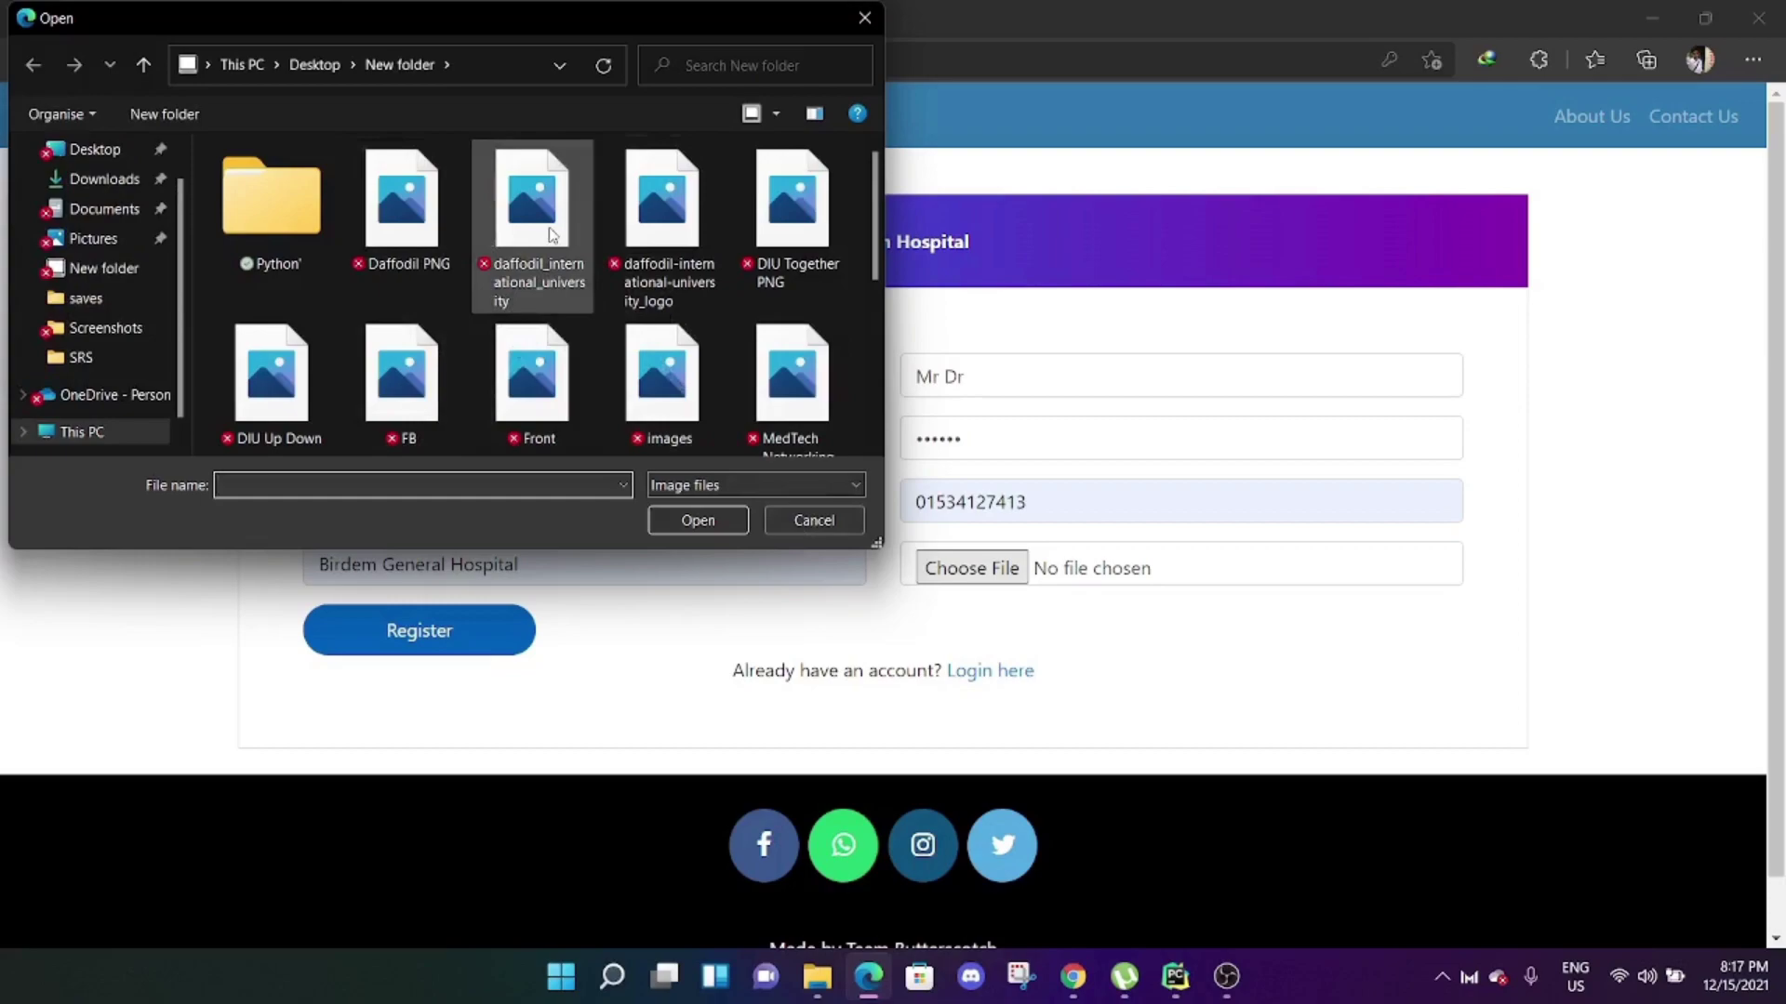
double_click(513, 226)
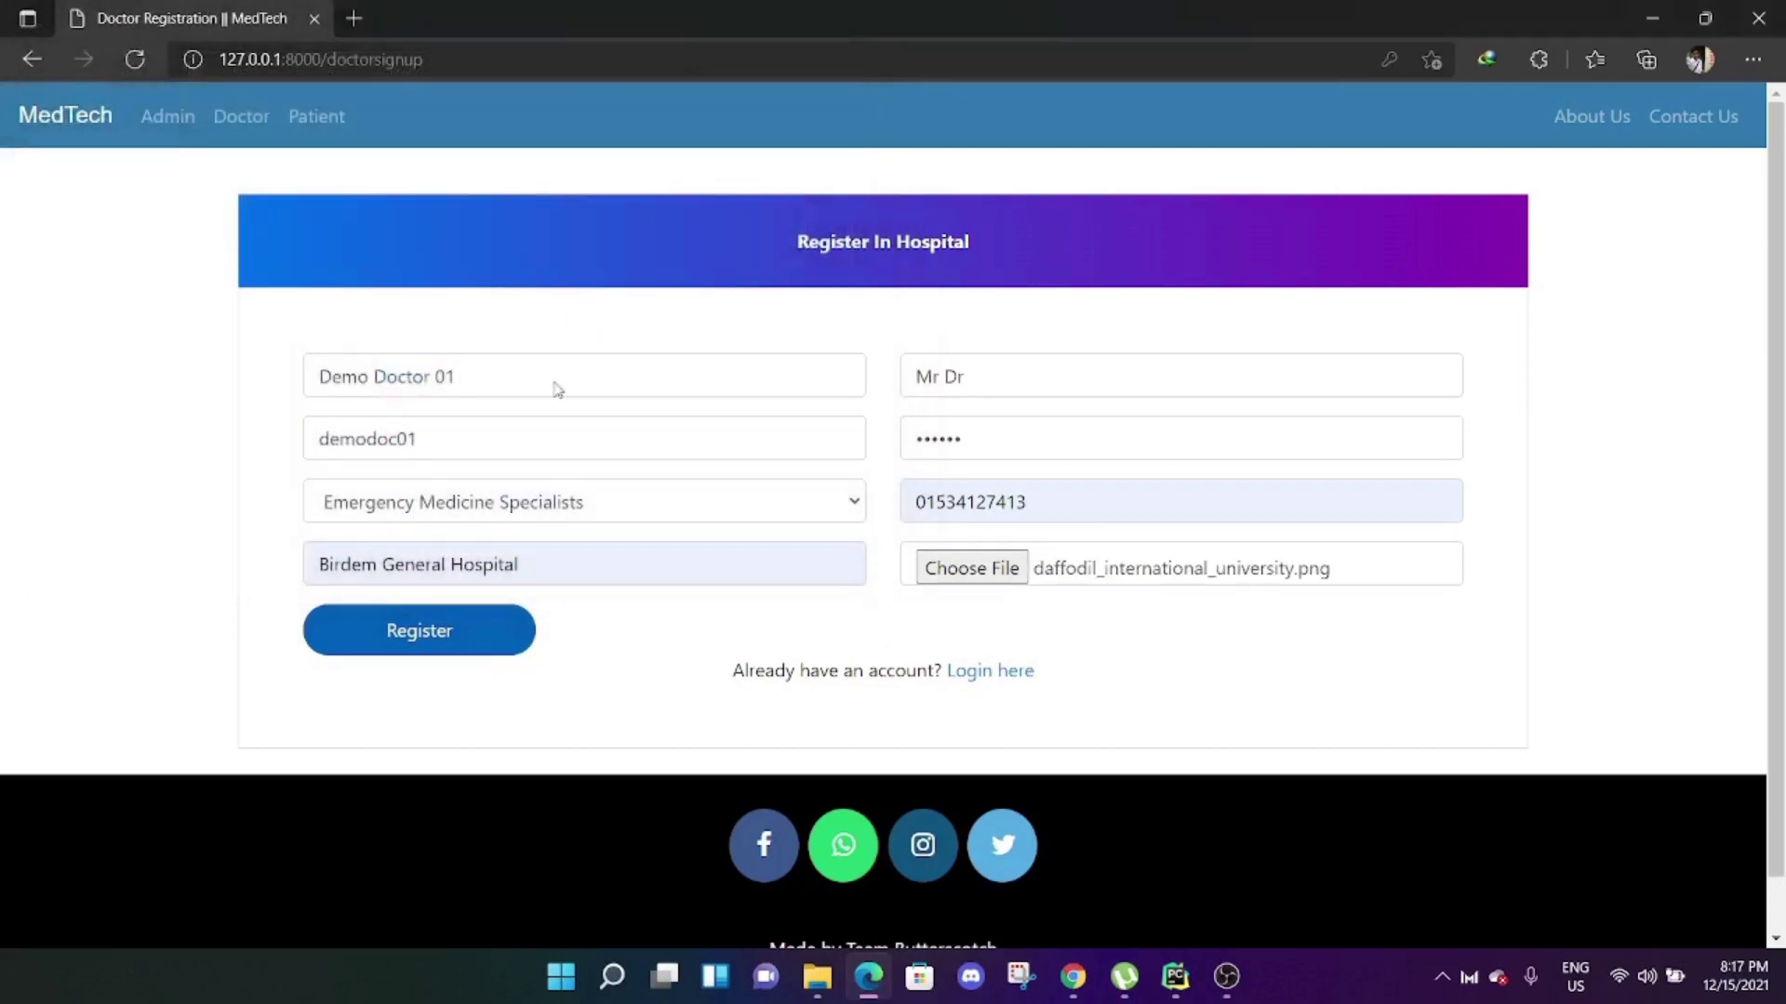
click(497, 631)
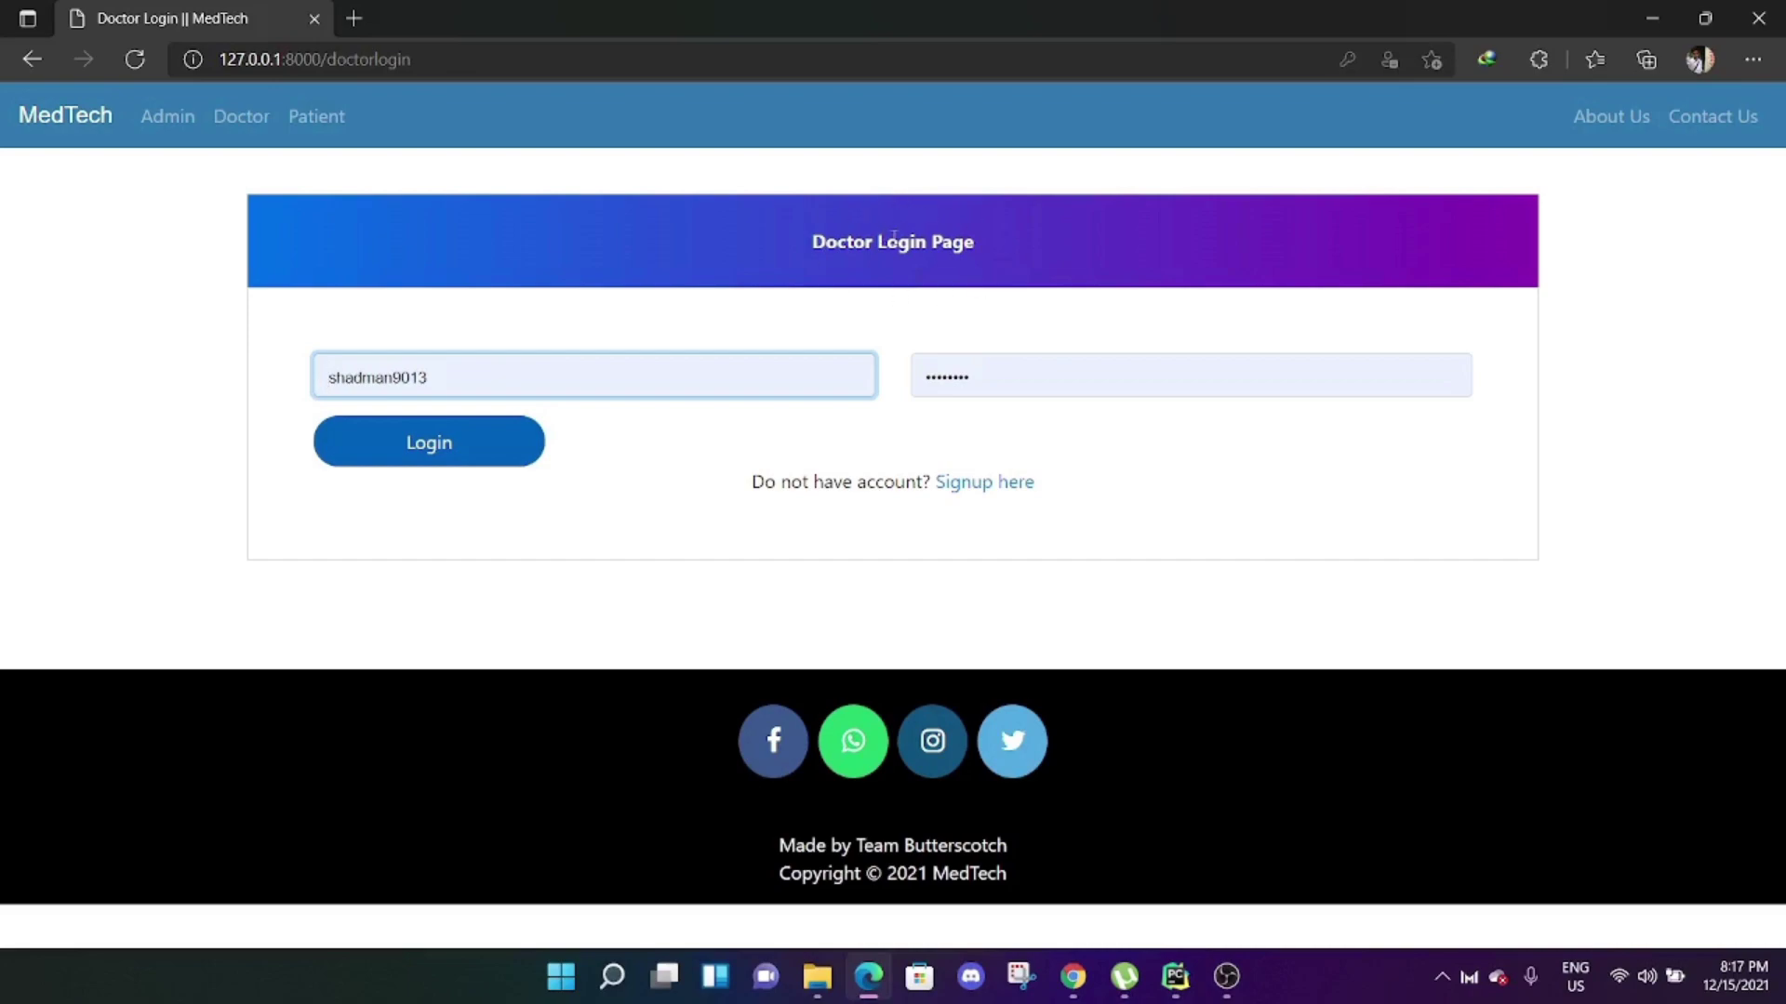
Log in as the new doctor, see the not-yet-approved notice, and choose 'Logout For Now'.
double_click(500, 367)
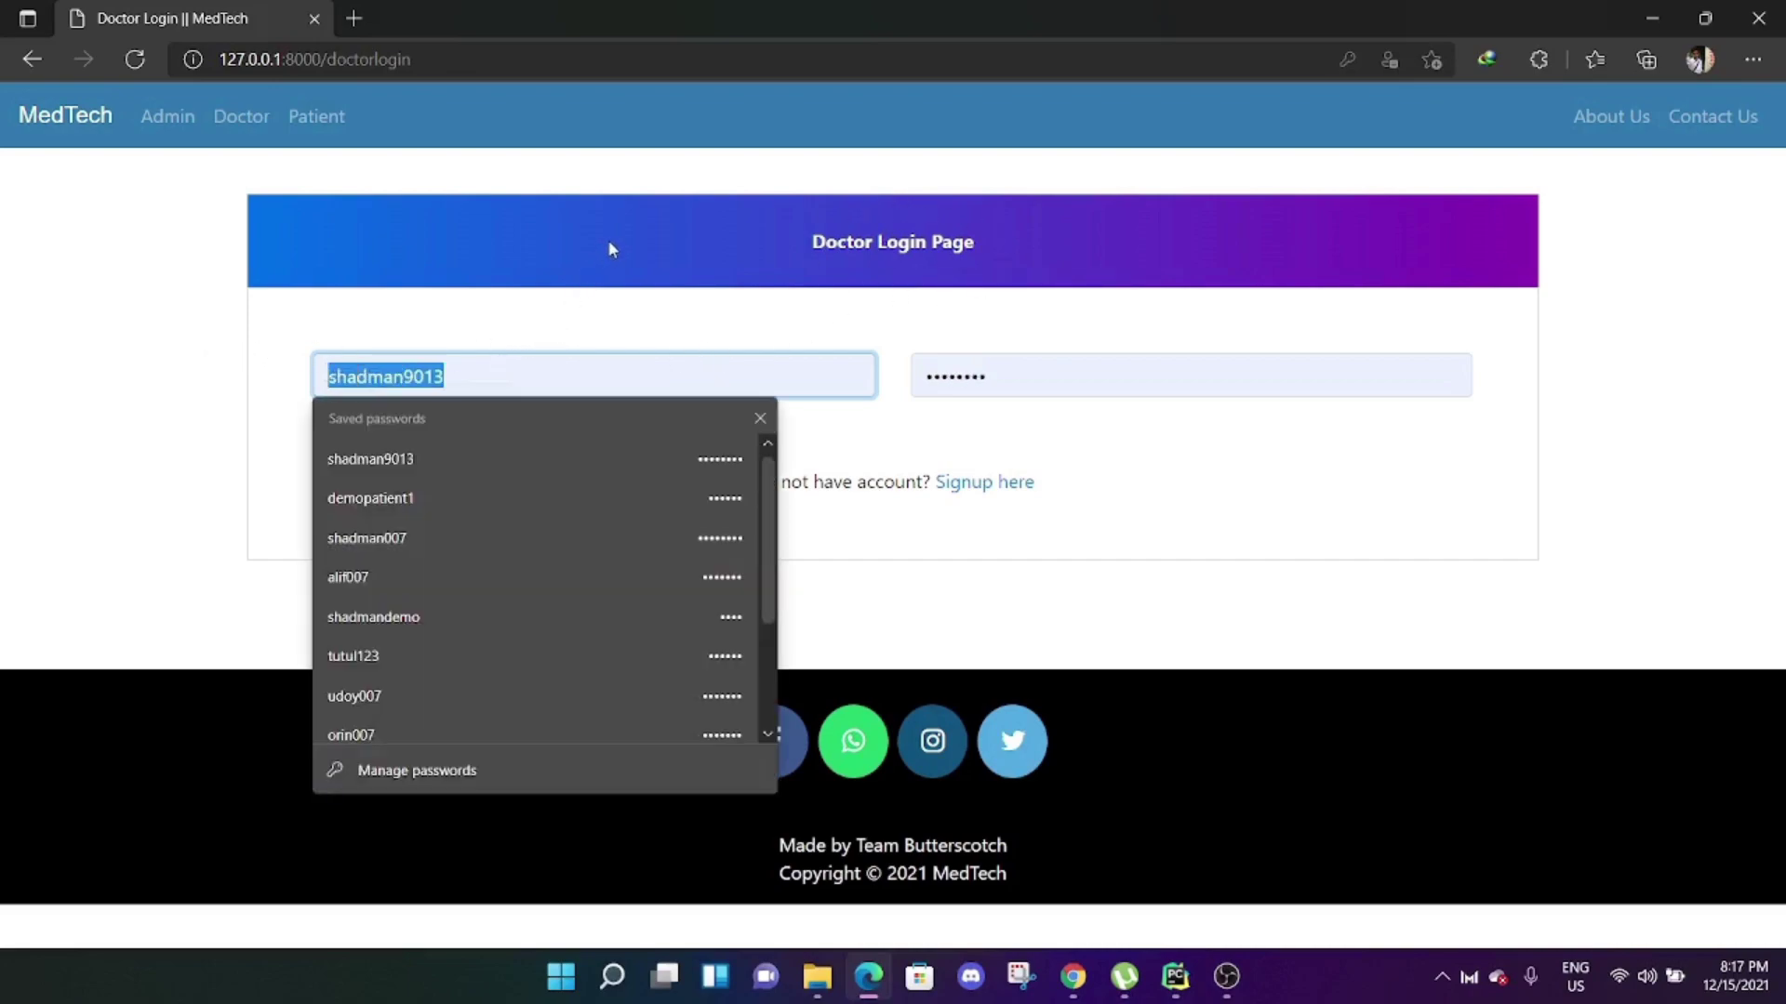
key(BackSpace)
text(demodoc)
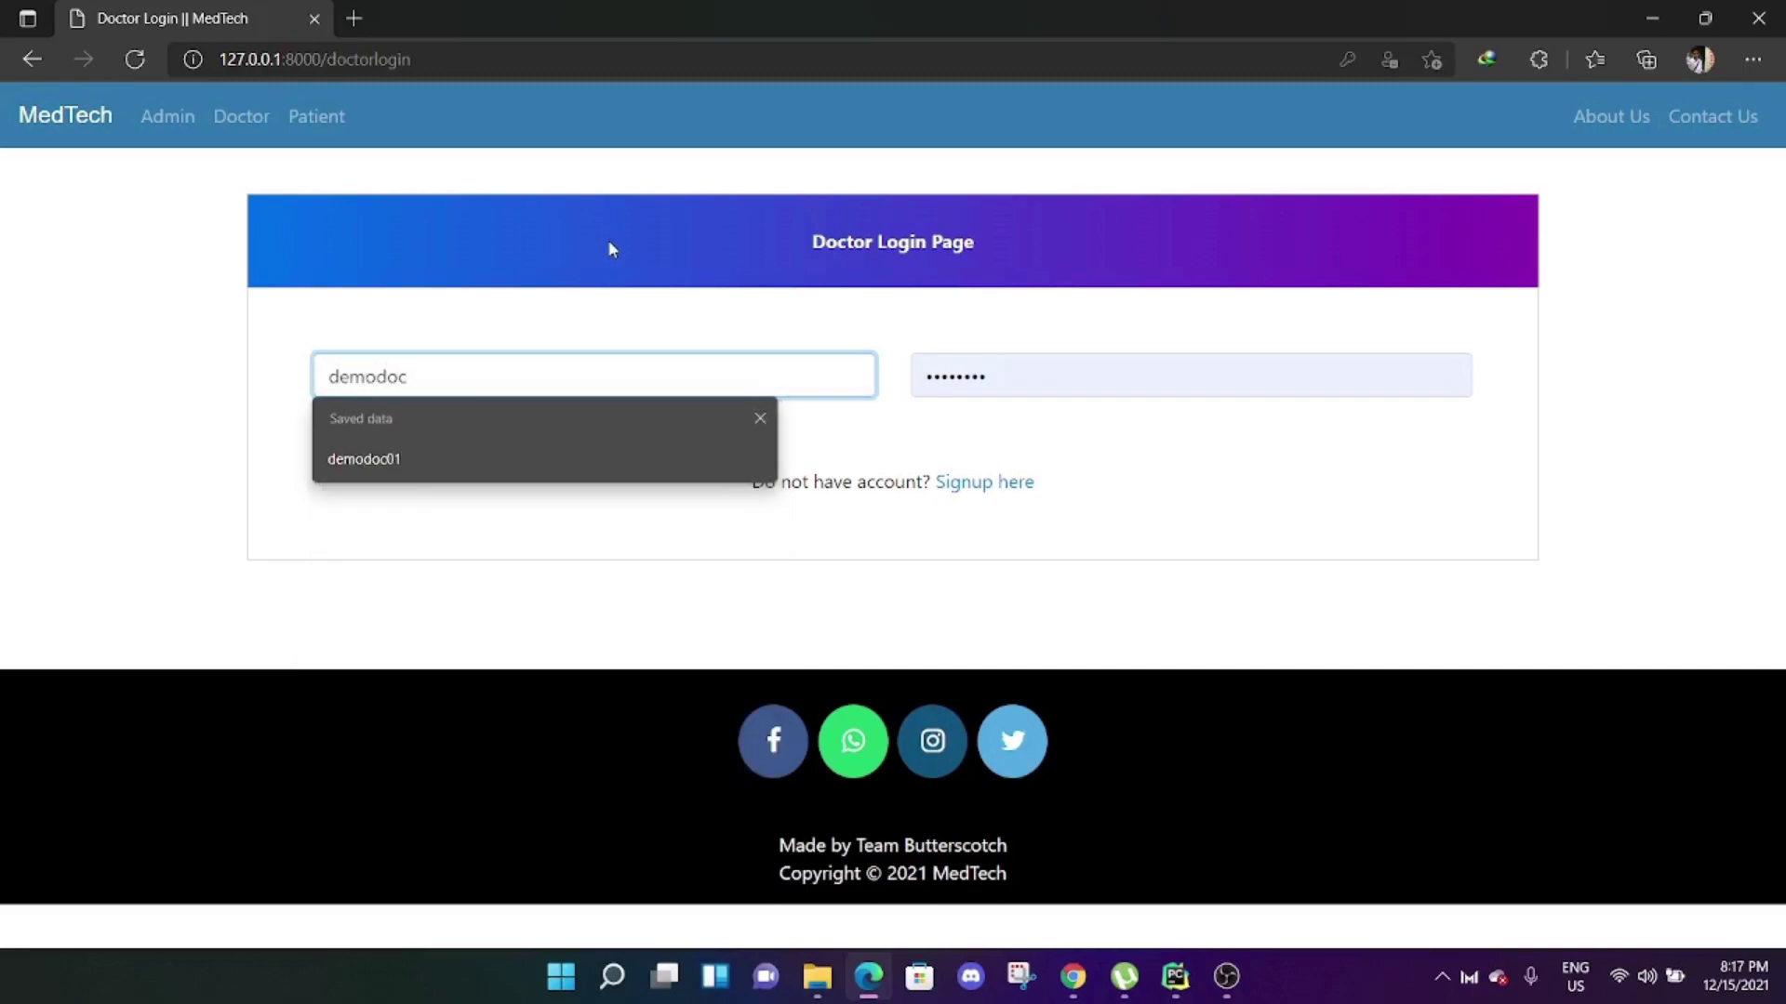
key(Down)
key(Return)
key(Tab)
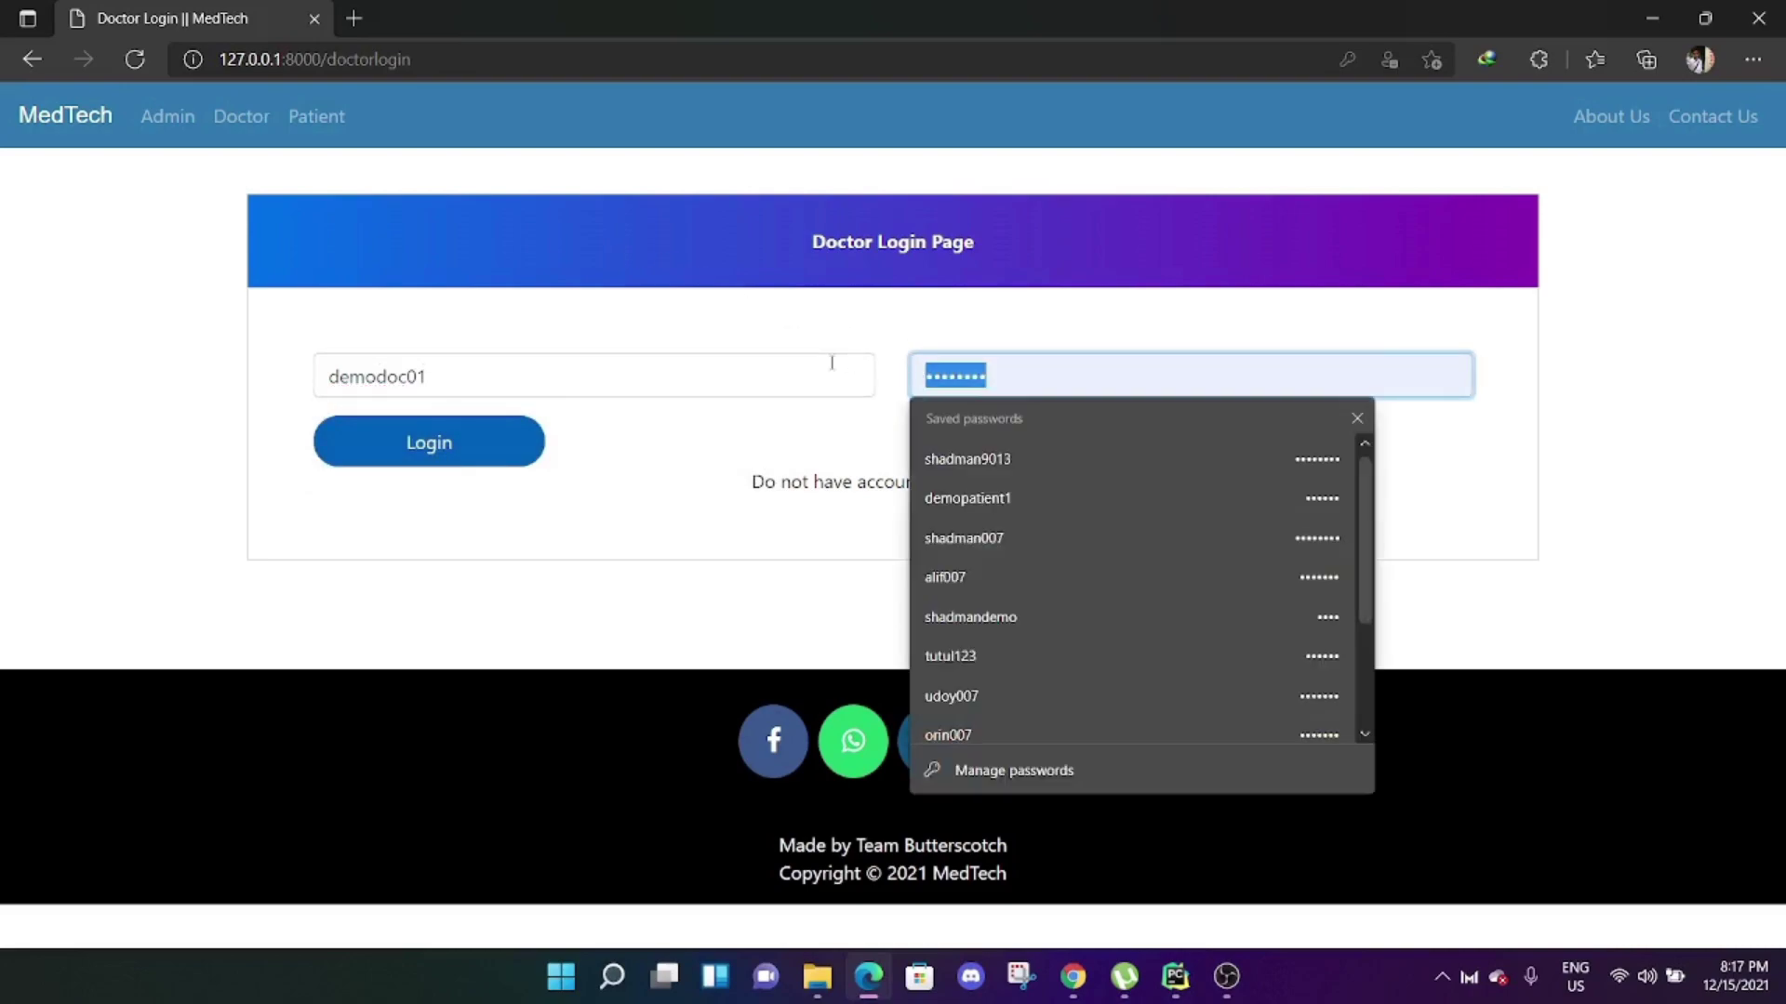
text(de)
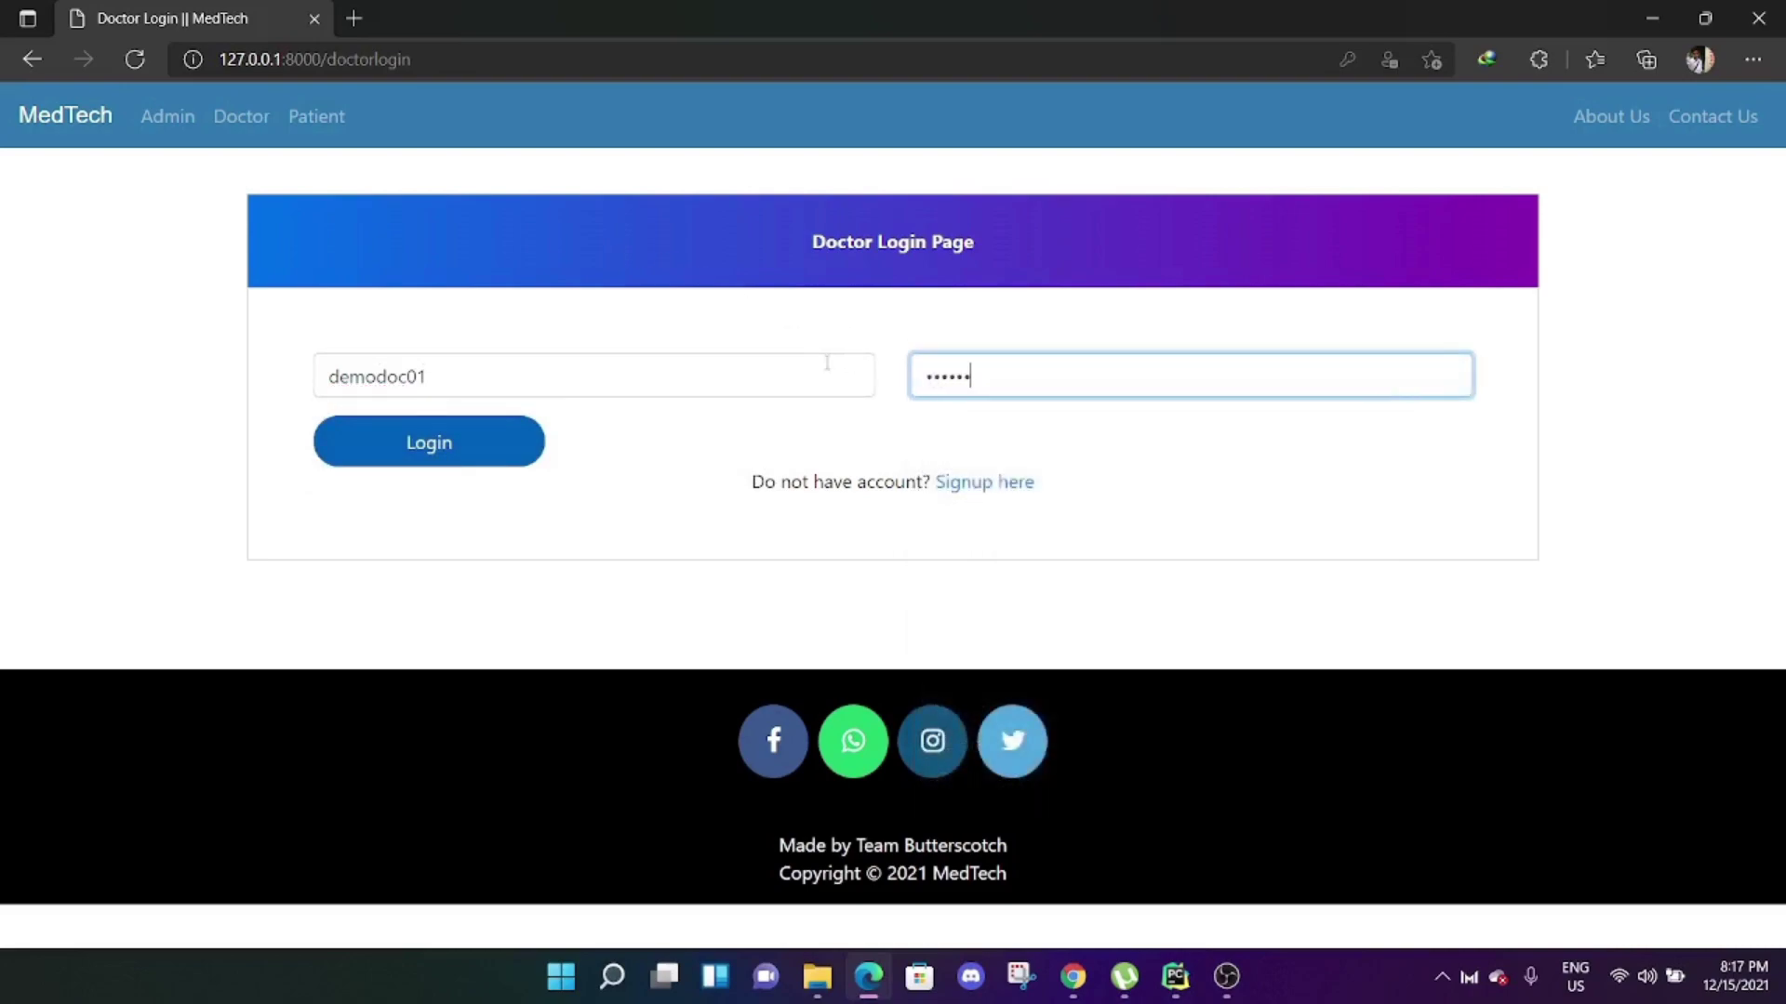
key(Return)
click(1235, 293)
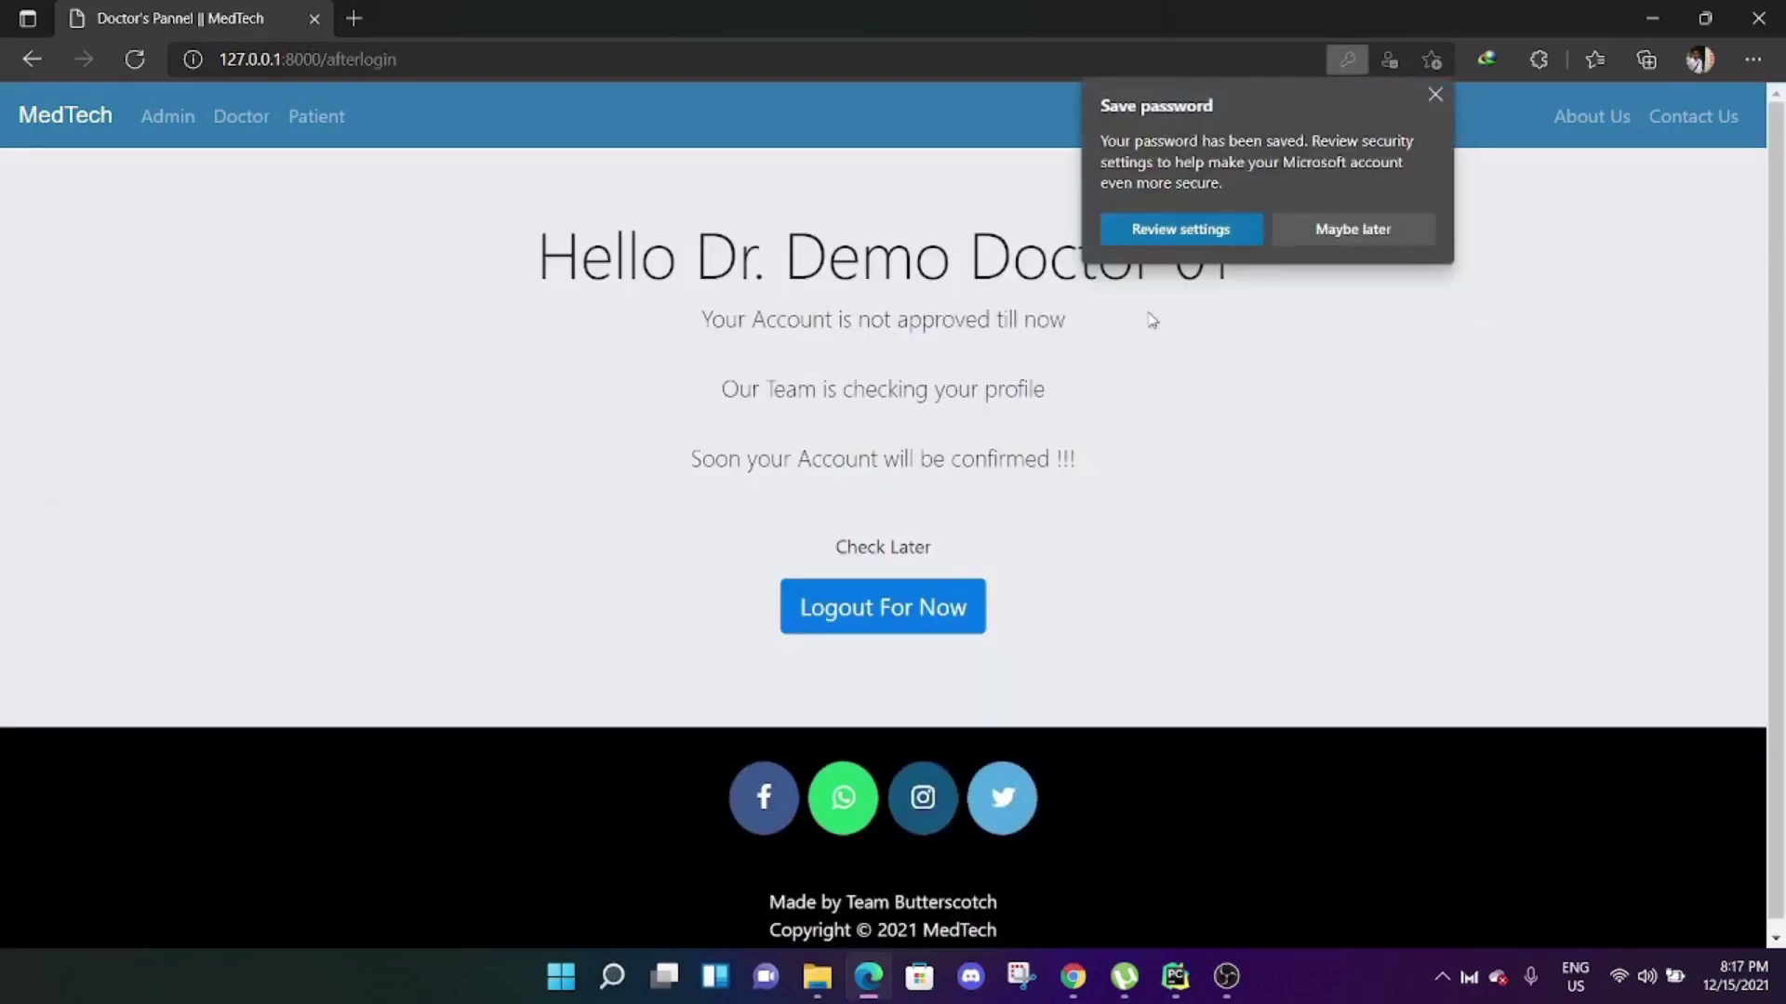
click(1434, 96)
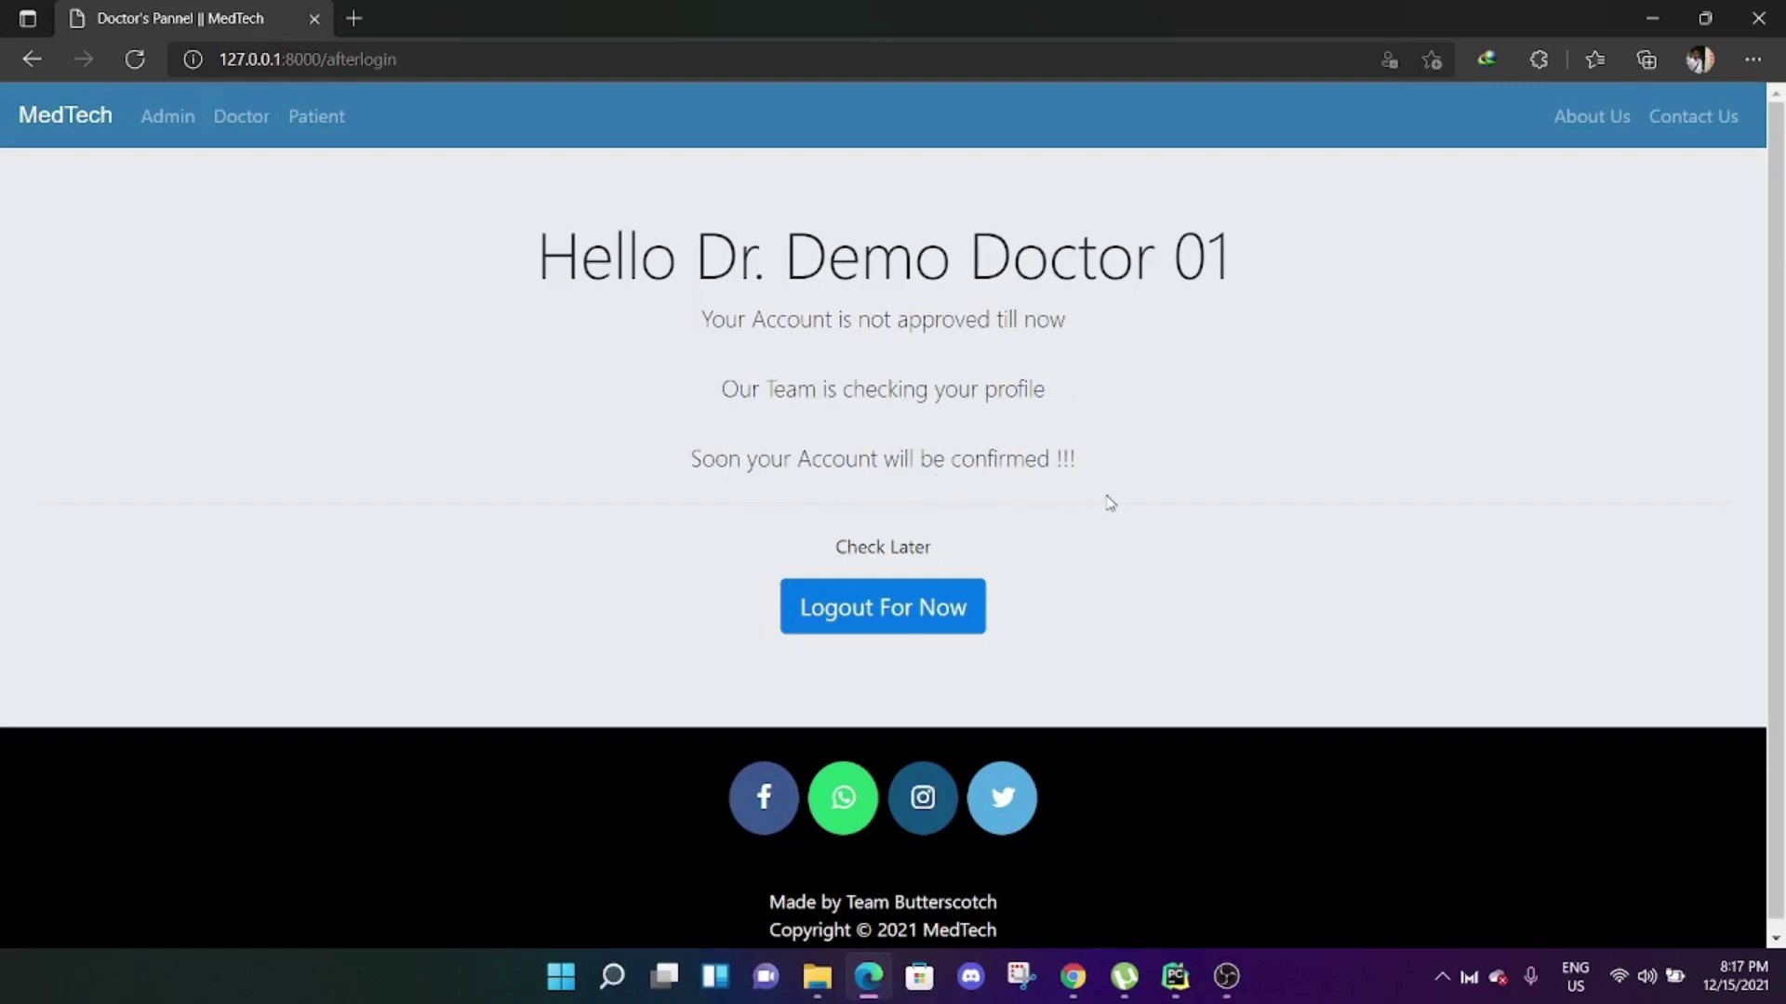
click(963, 615)
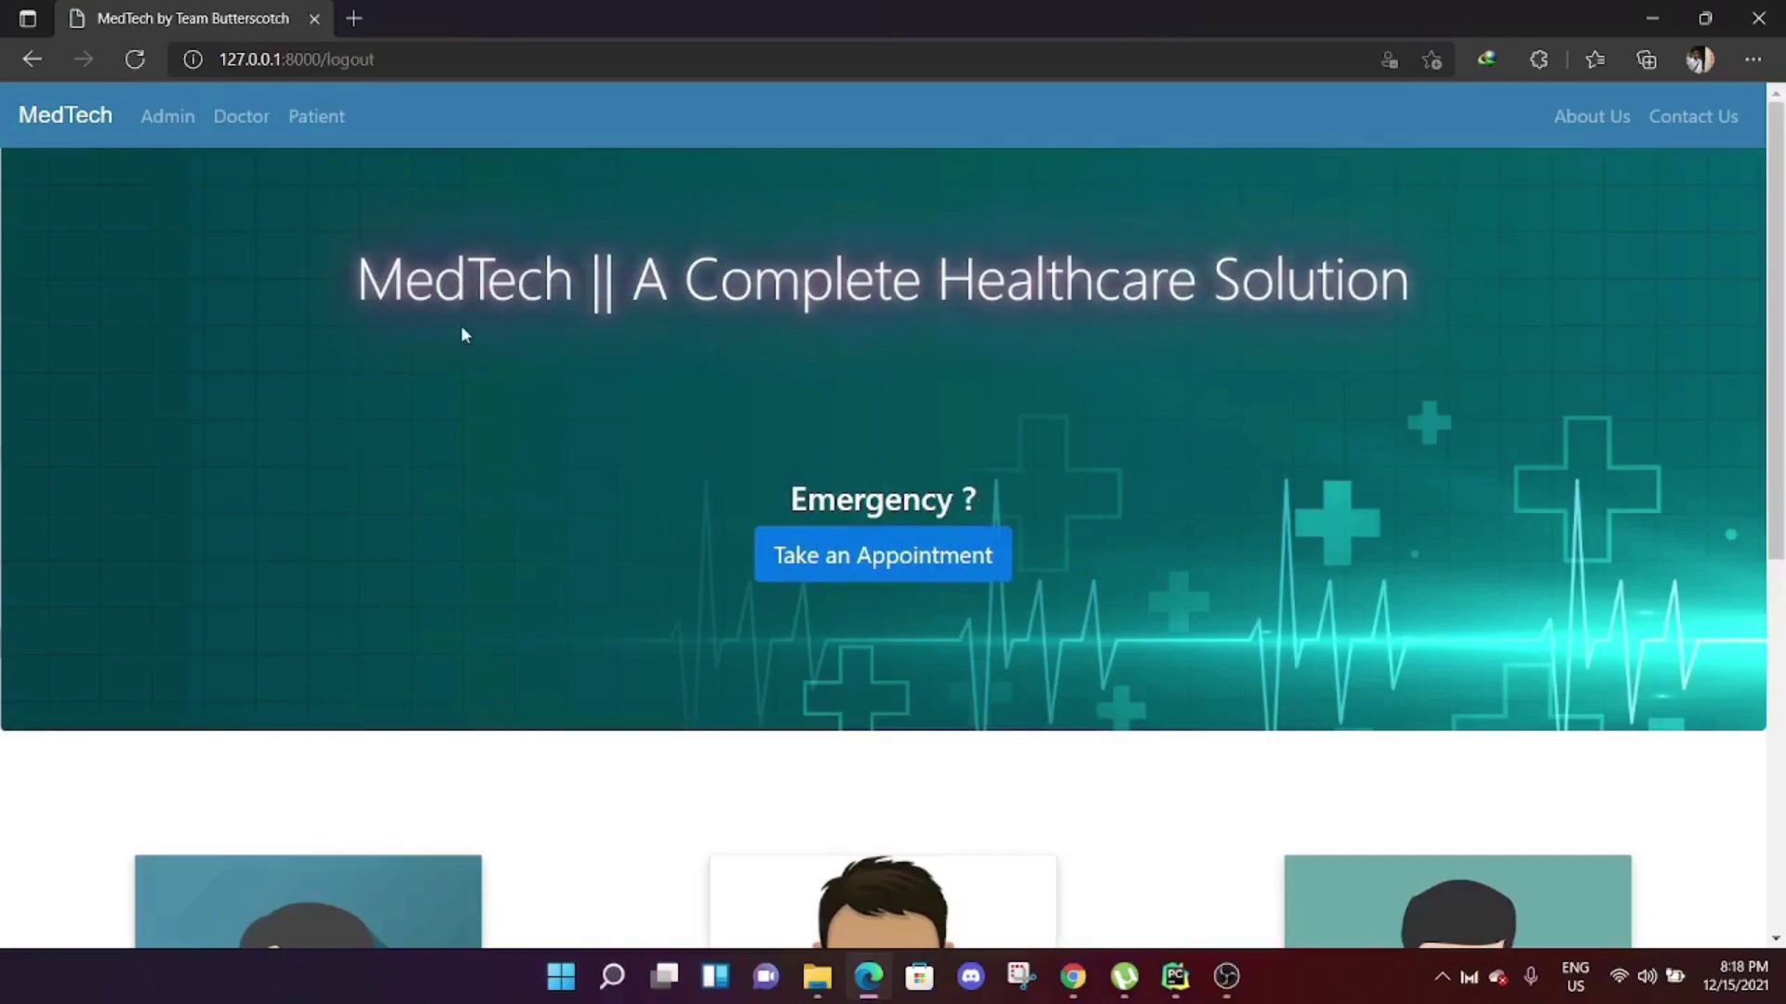
Sign in to the MedTech admin panel with the saved admin credentials.
click(179, 119)
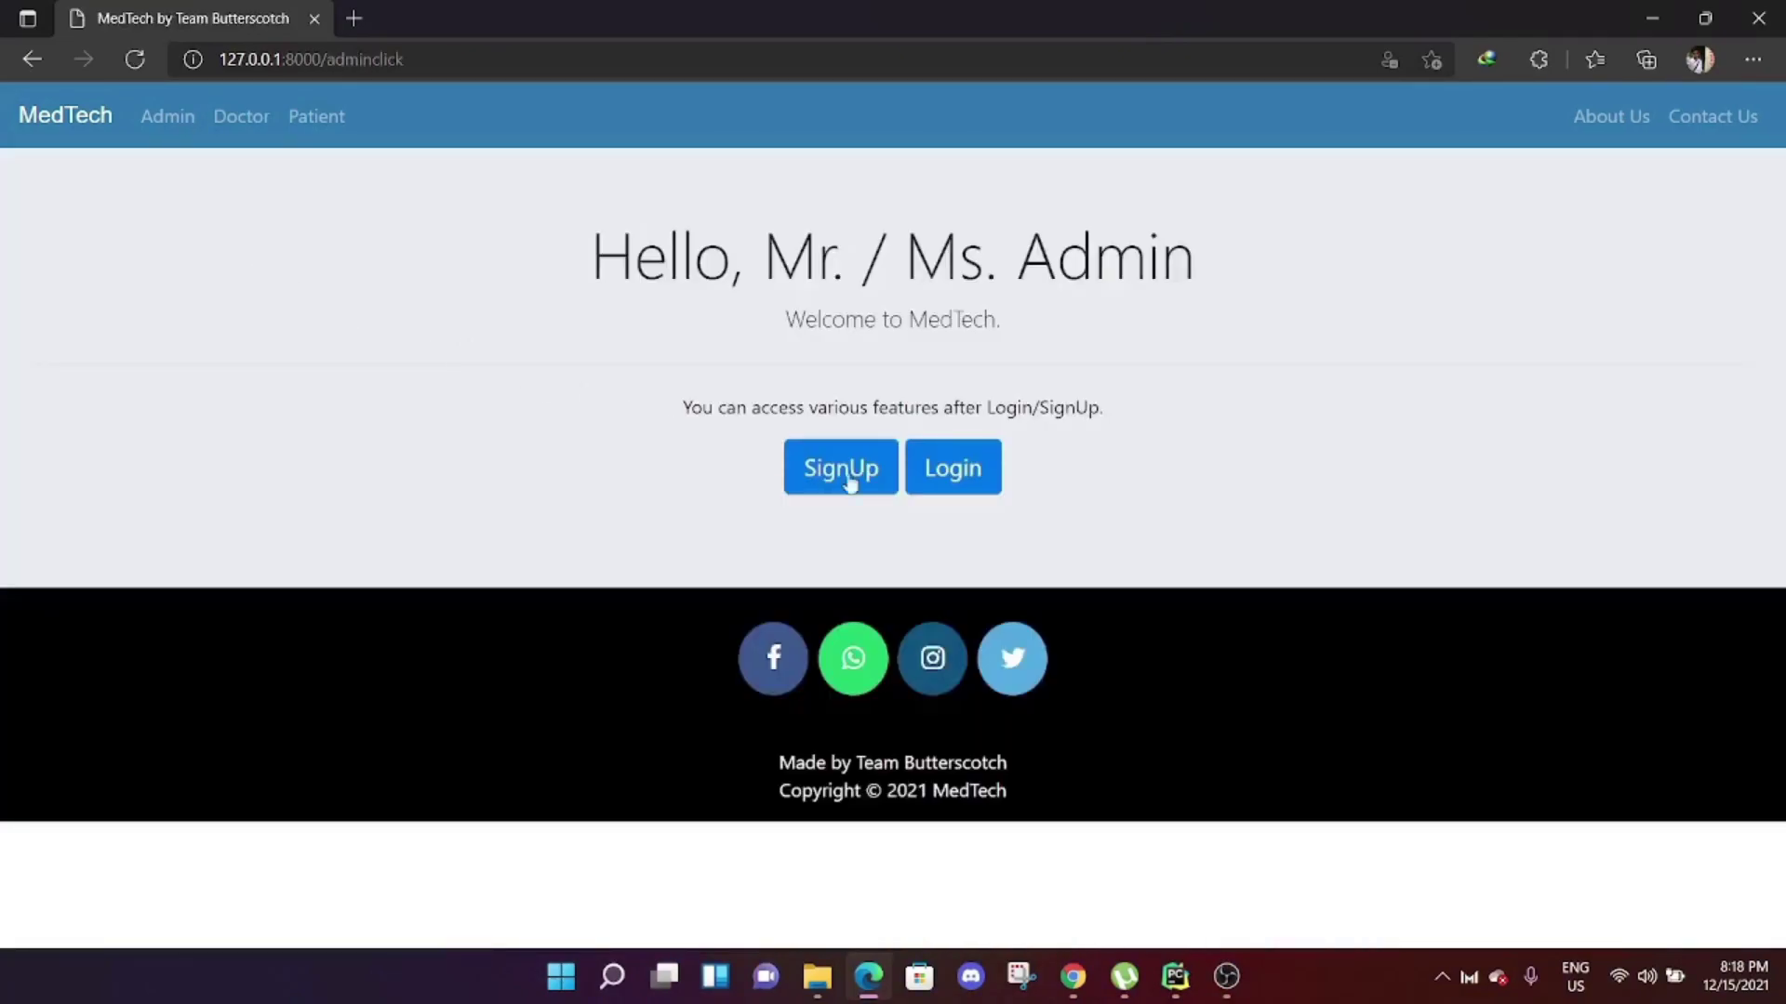
click(955, 474)
double_click(398, 371)
text(shadman9013)
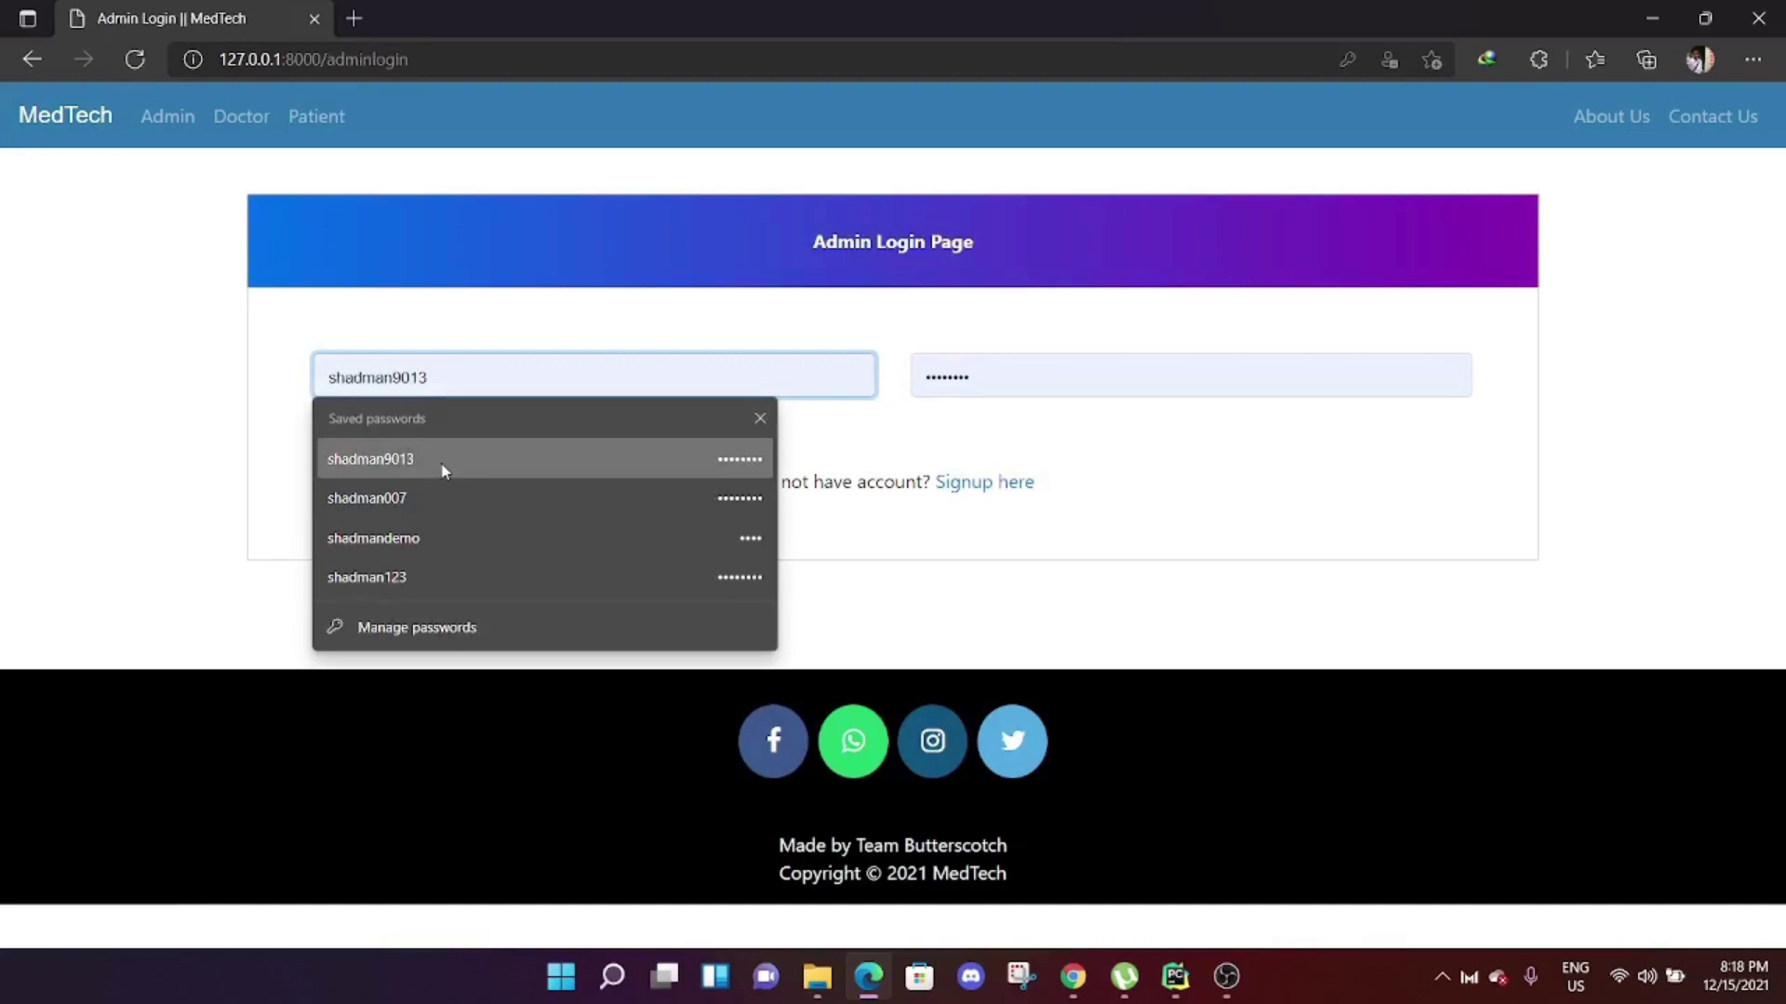
click(437, 460)
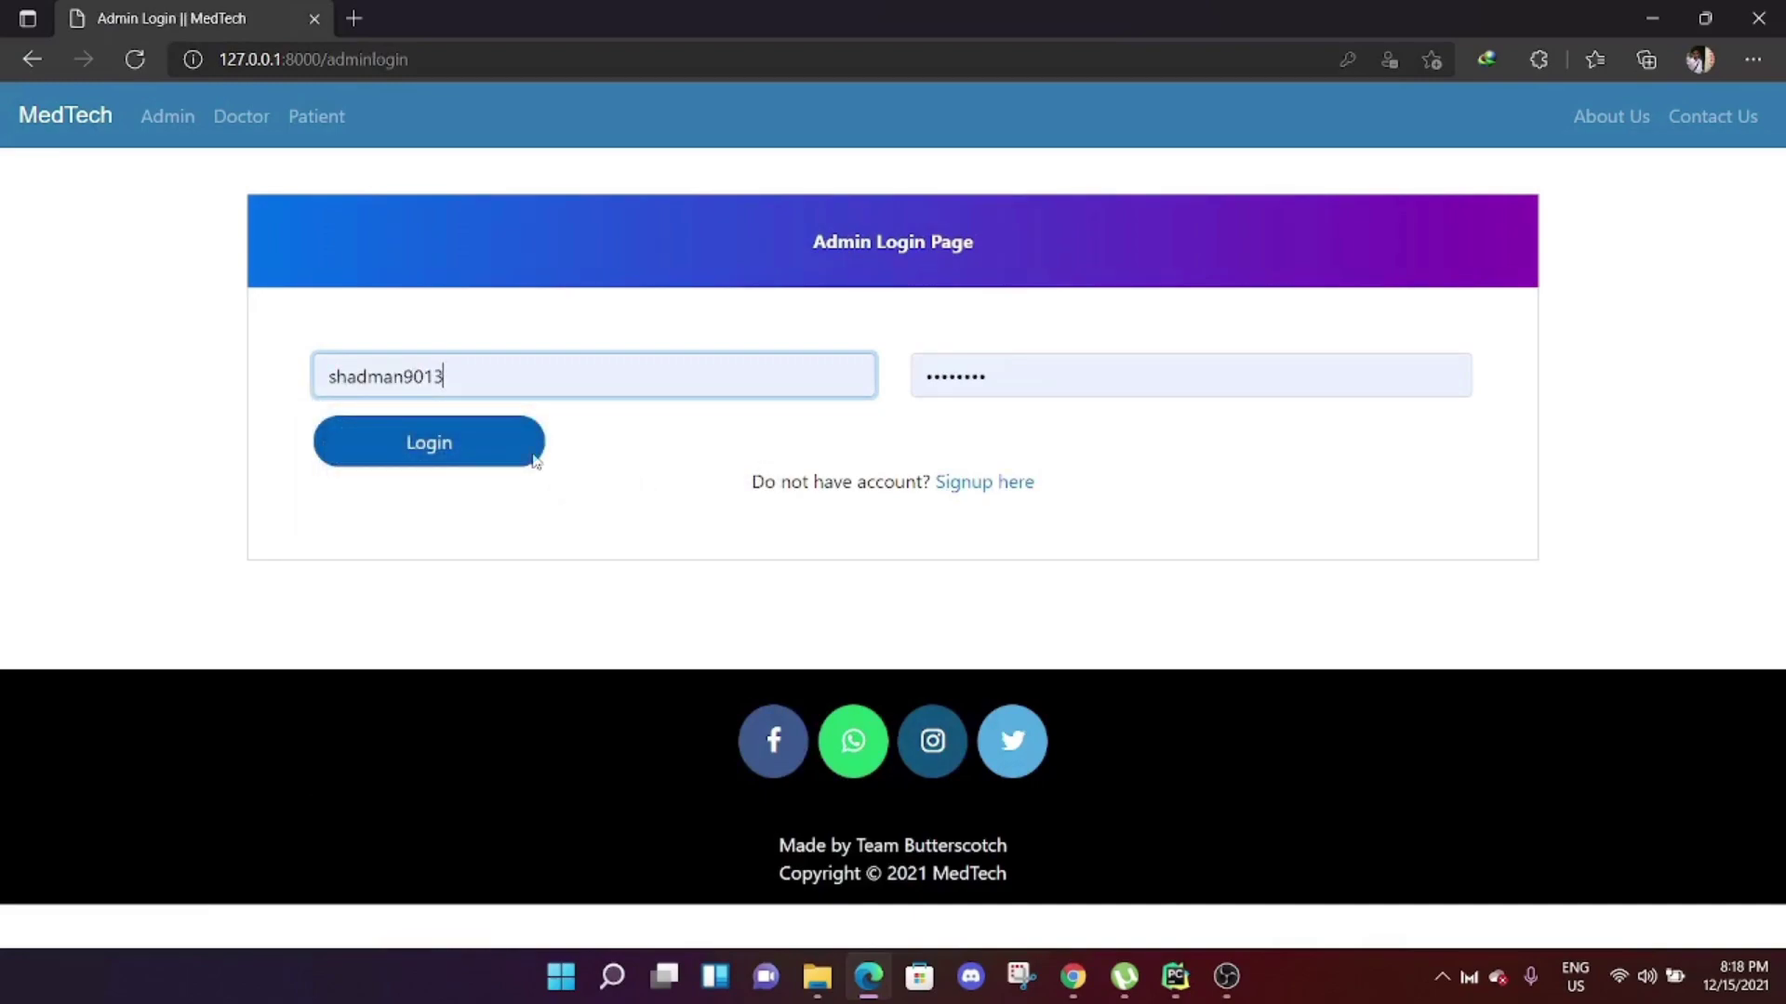
click(462, 454)
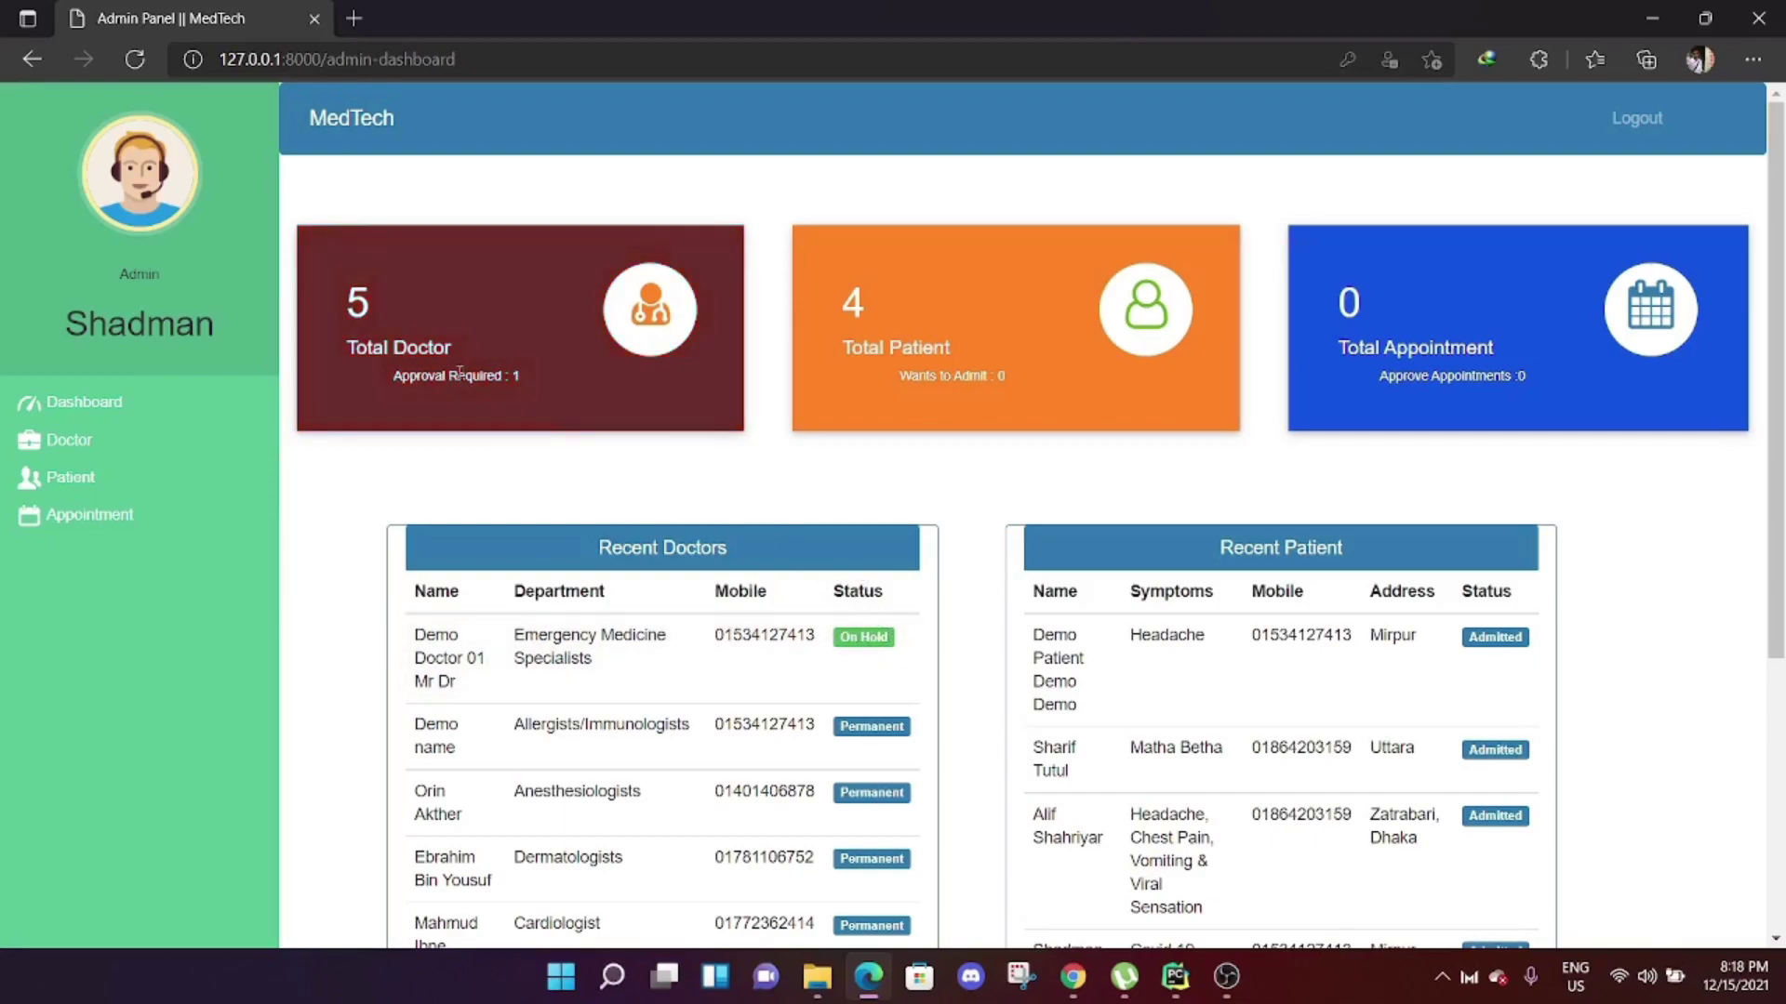
Approve Demo Doctor 01 under Doctor > Approve Doctor, then log out.
click(79, 452)
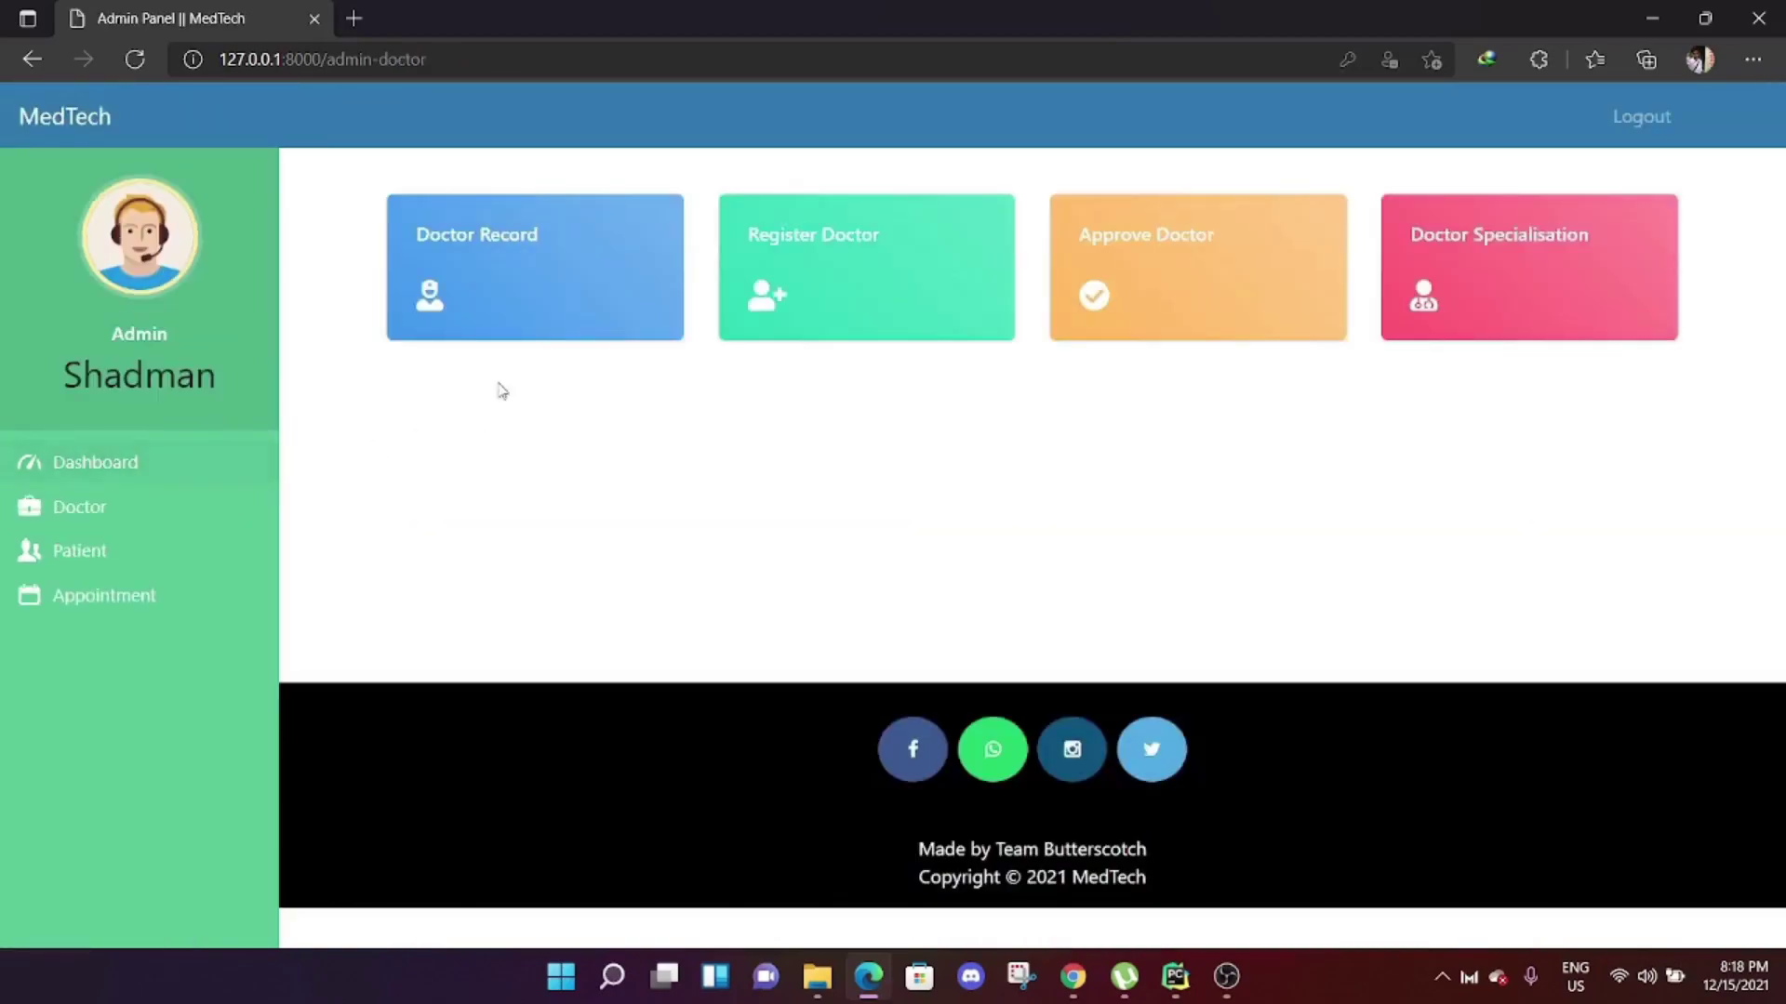
click(1123, 240)
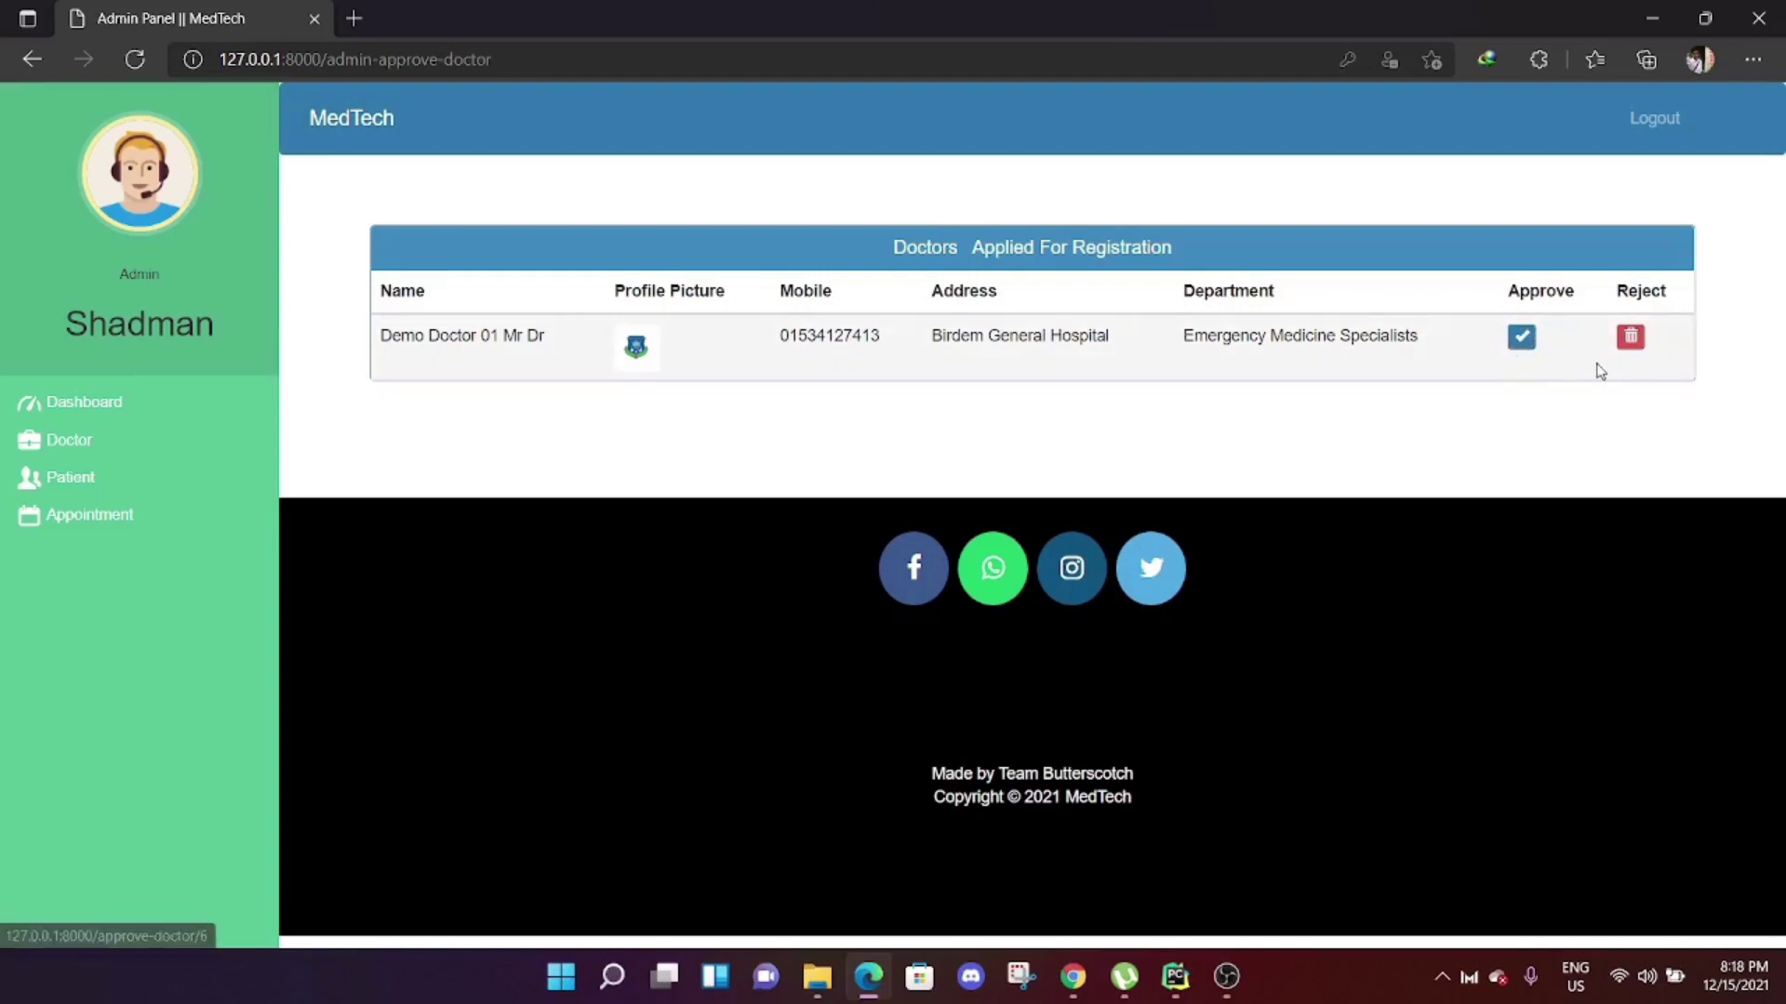
click(1520, 337)
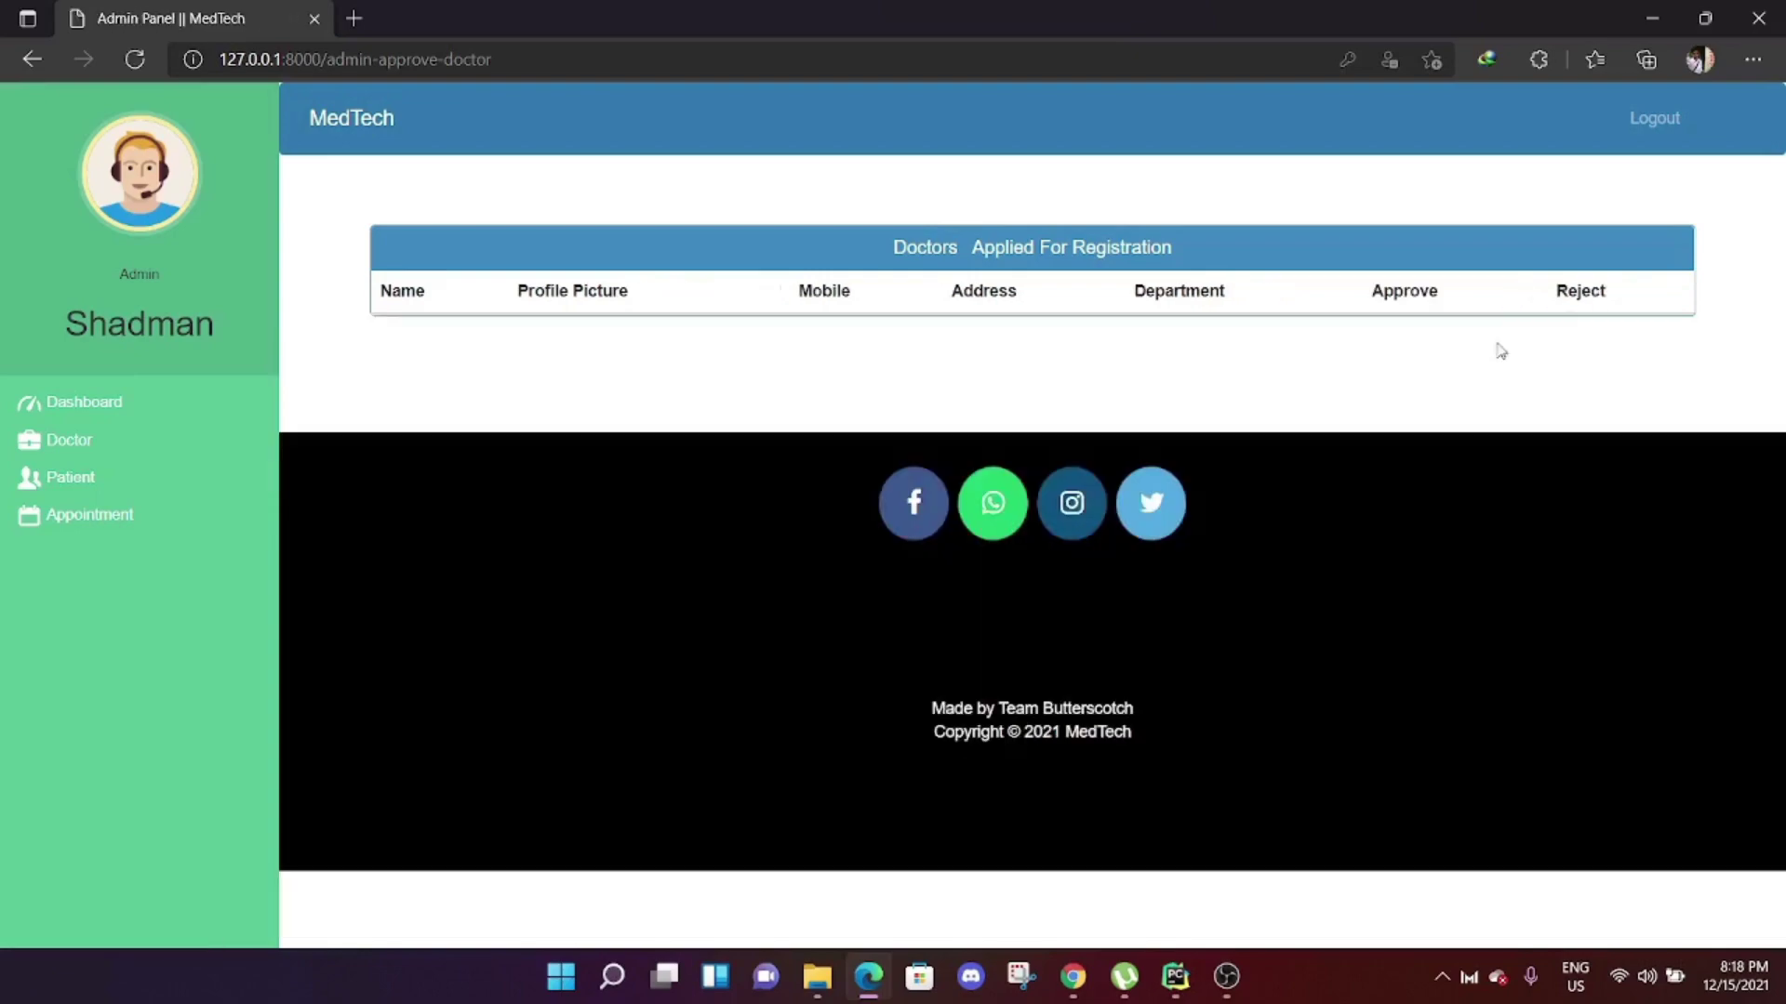
click(1674, 119)
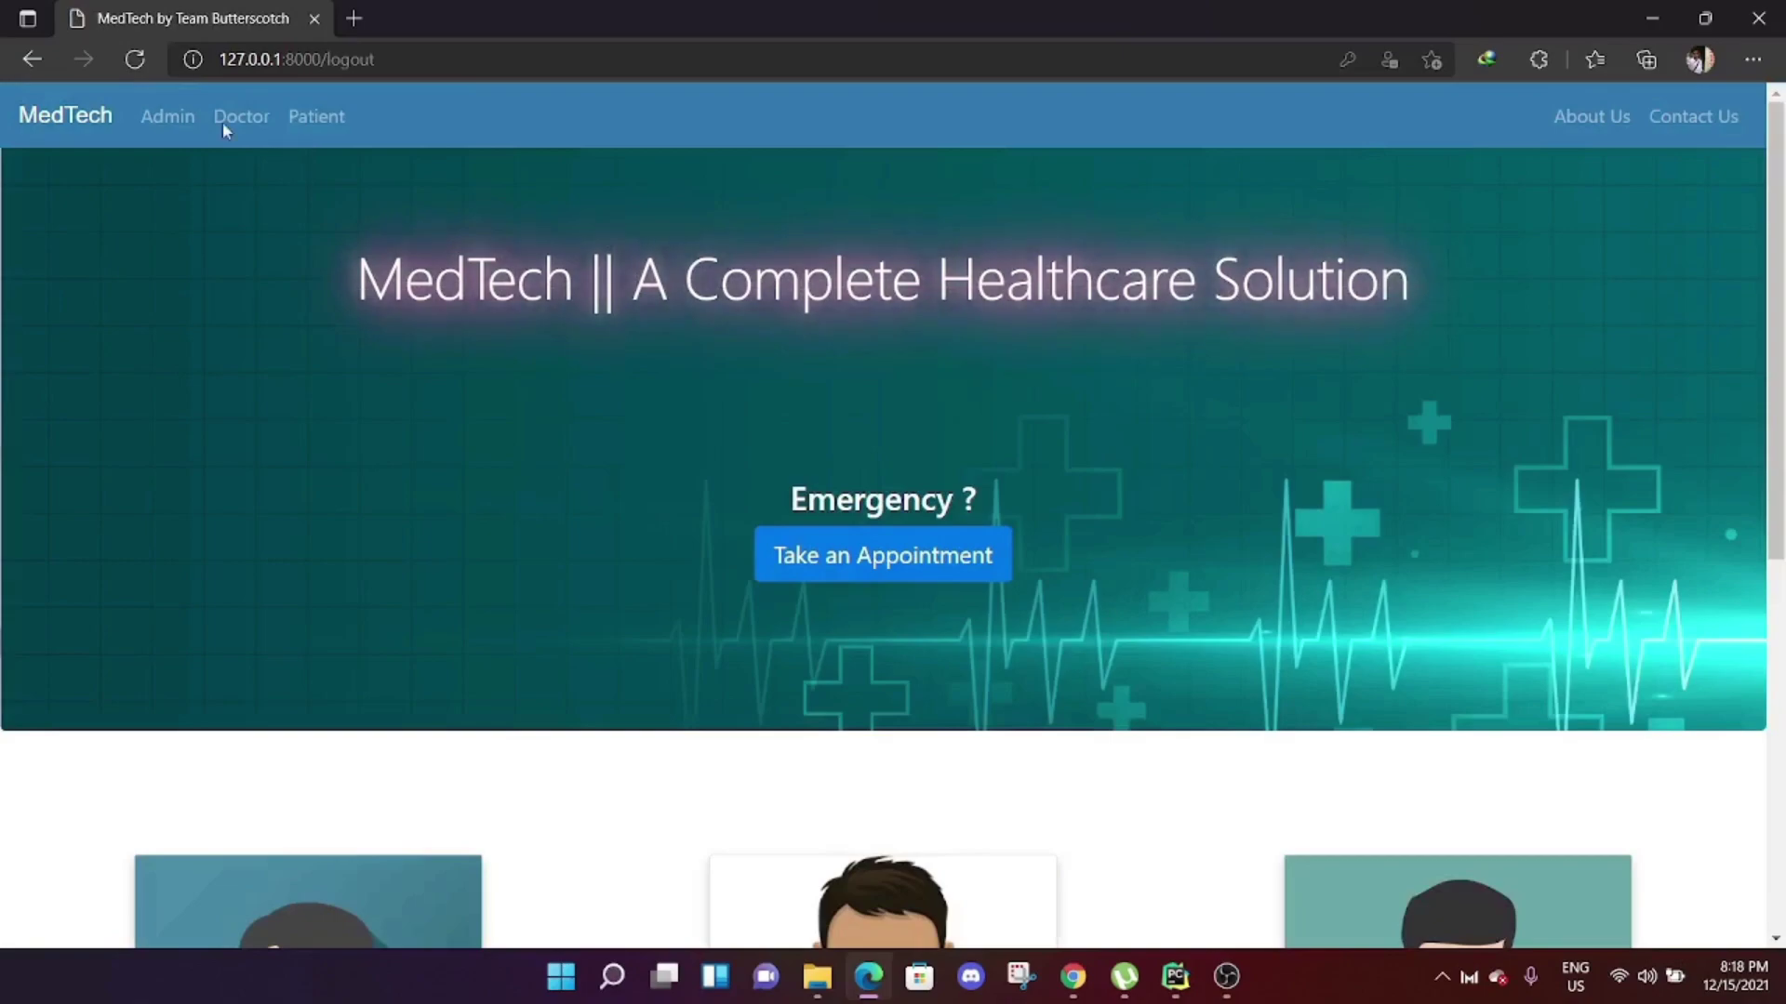
Sign in through Doctor Login with Demo Doctor 01's saved credentials.
click(239, 119)
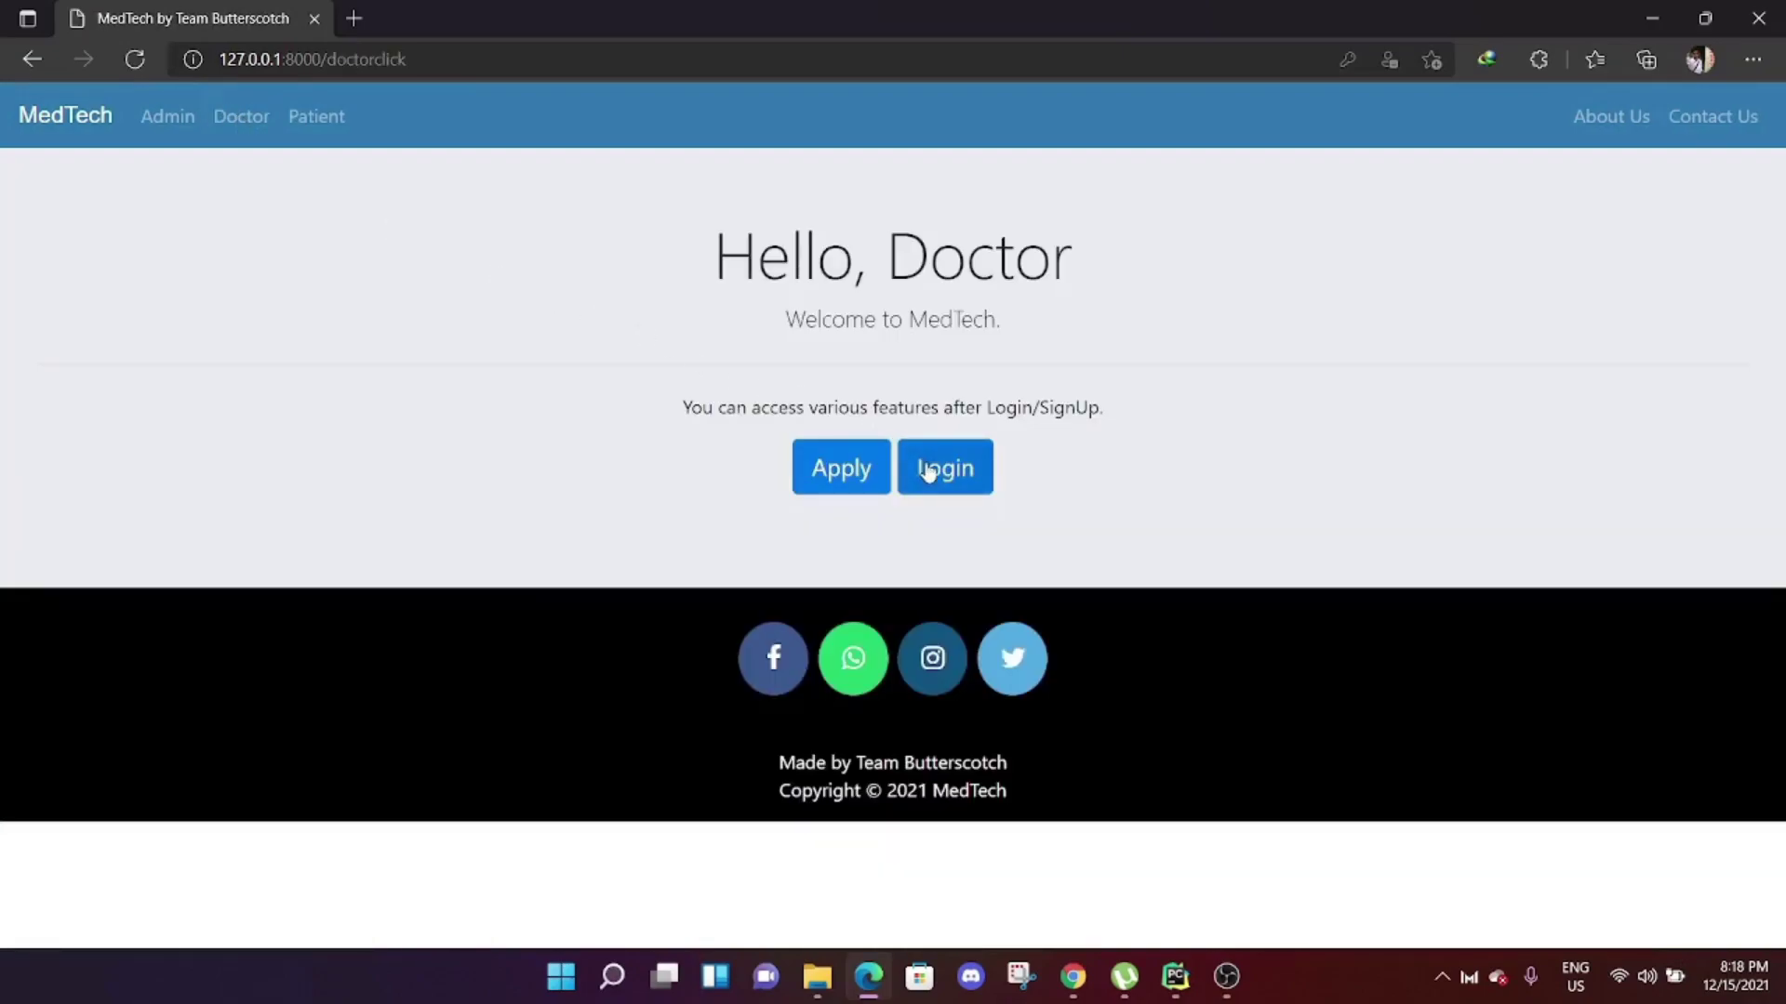
click(929, 473)
drag(582, 366, 258, 367)
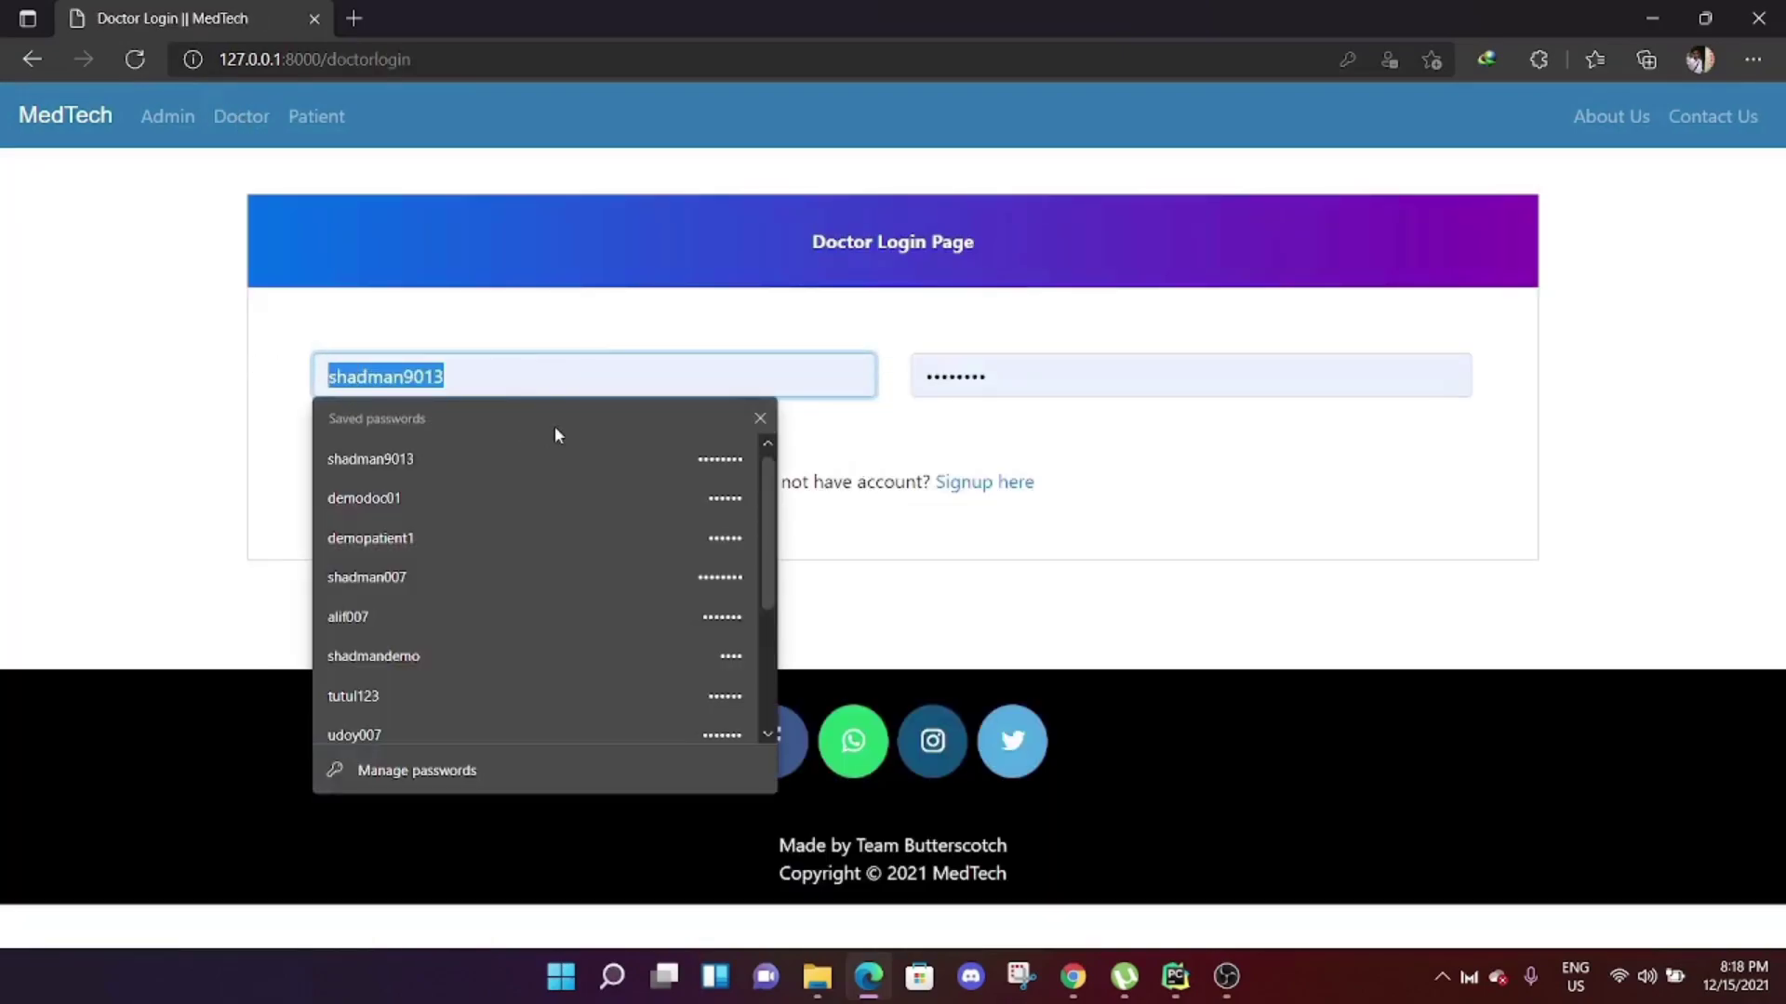
text(demodoc01)
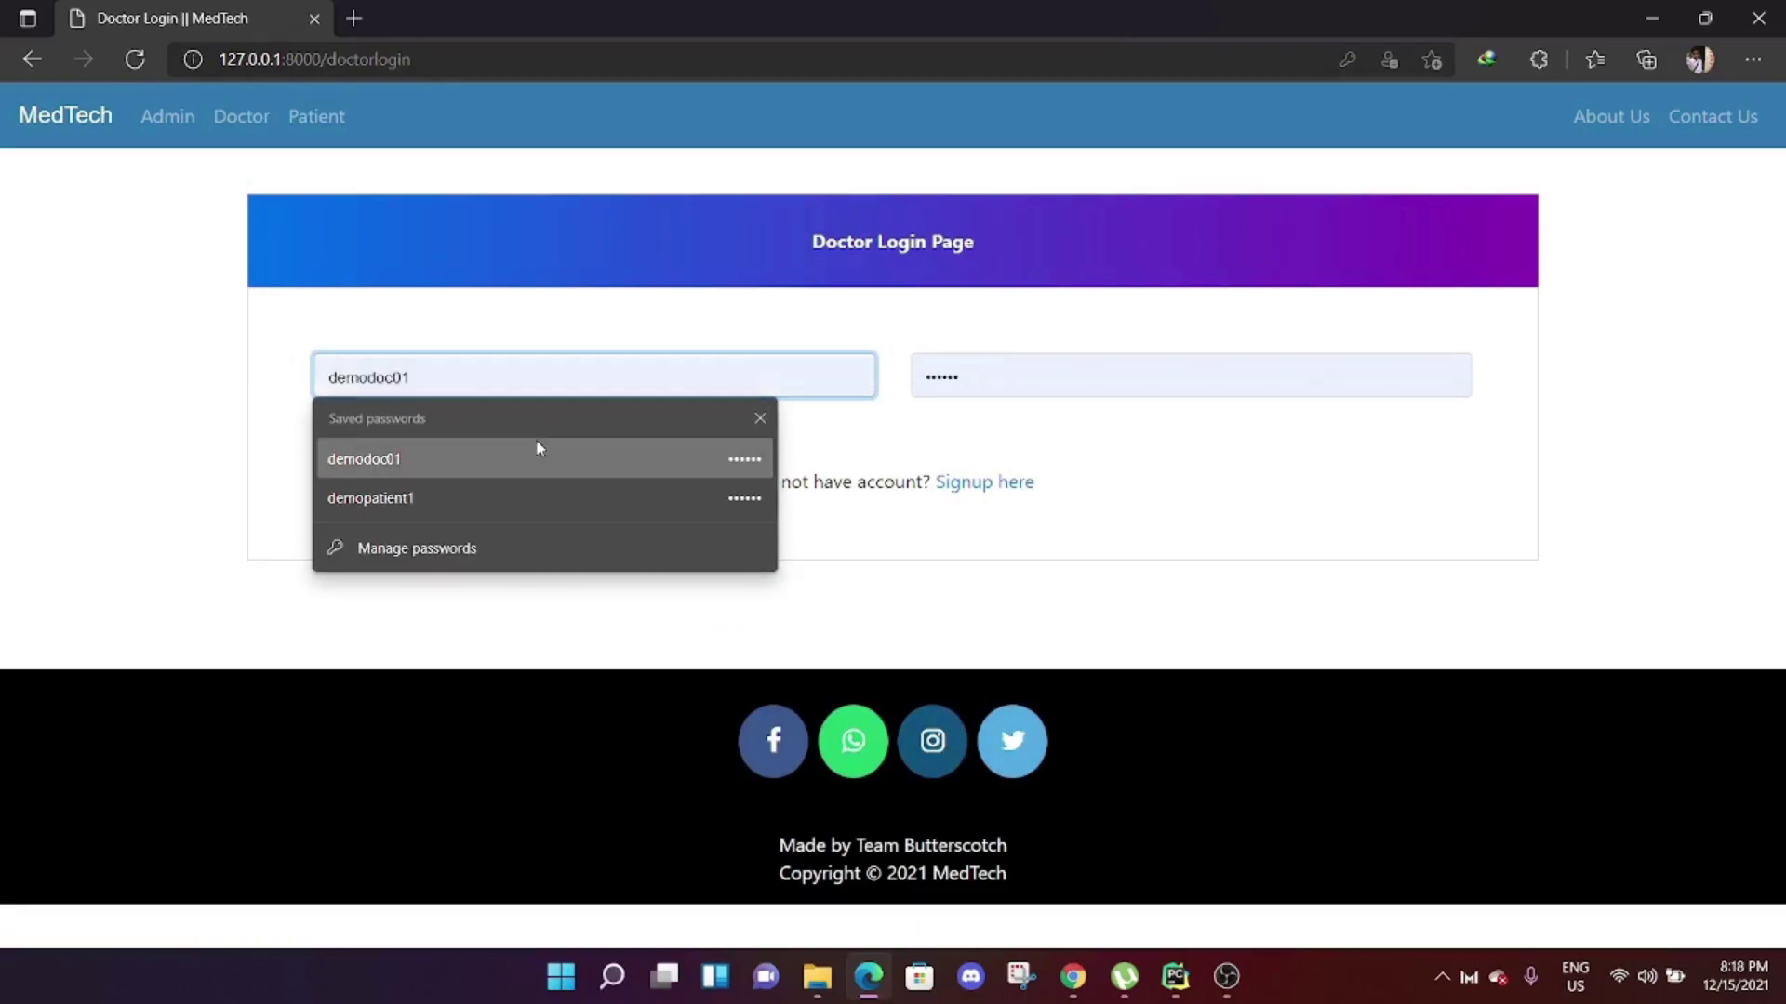
click(539, 448)
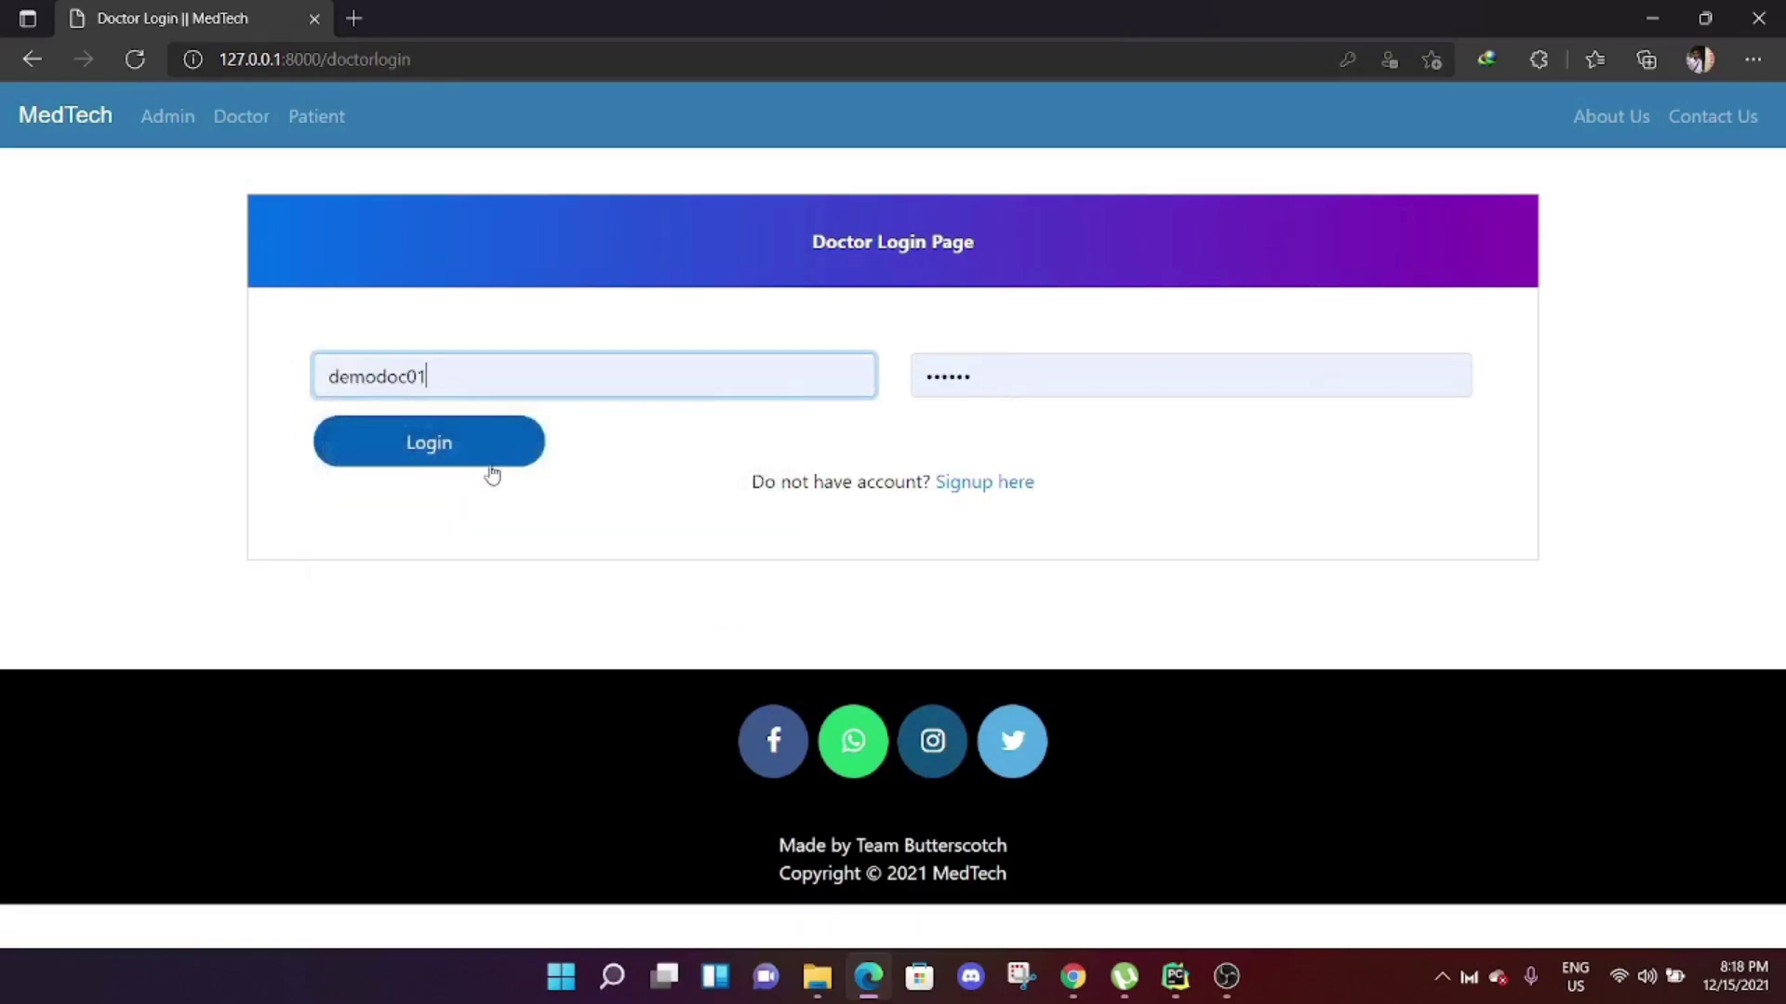
click(502, 462)
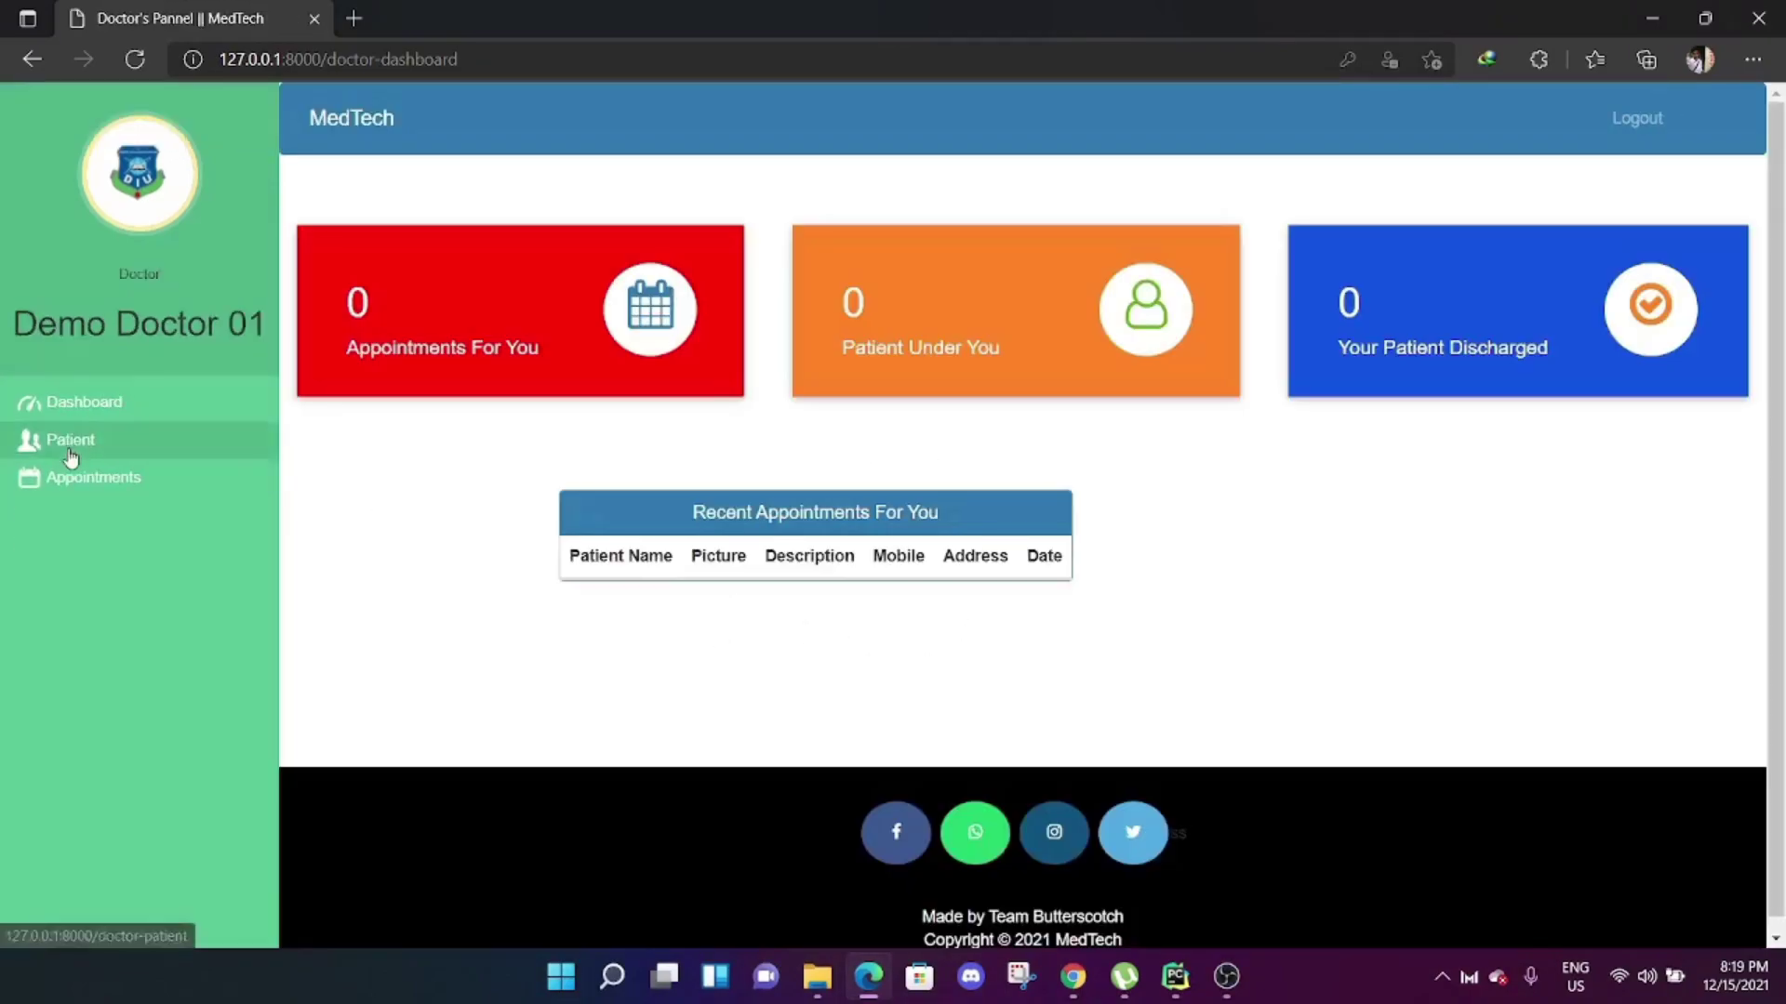
Look at the doctor's empty Patient and Appointment sections, then log out.
click(70, 445)
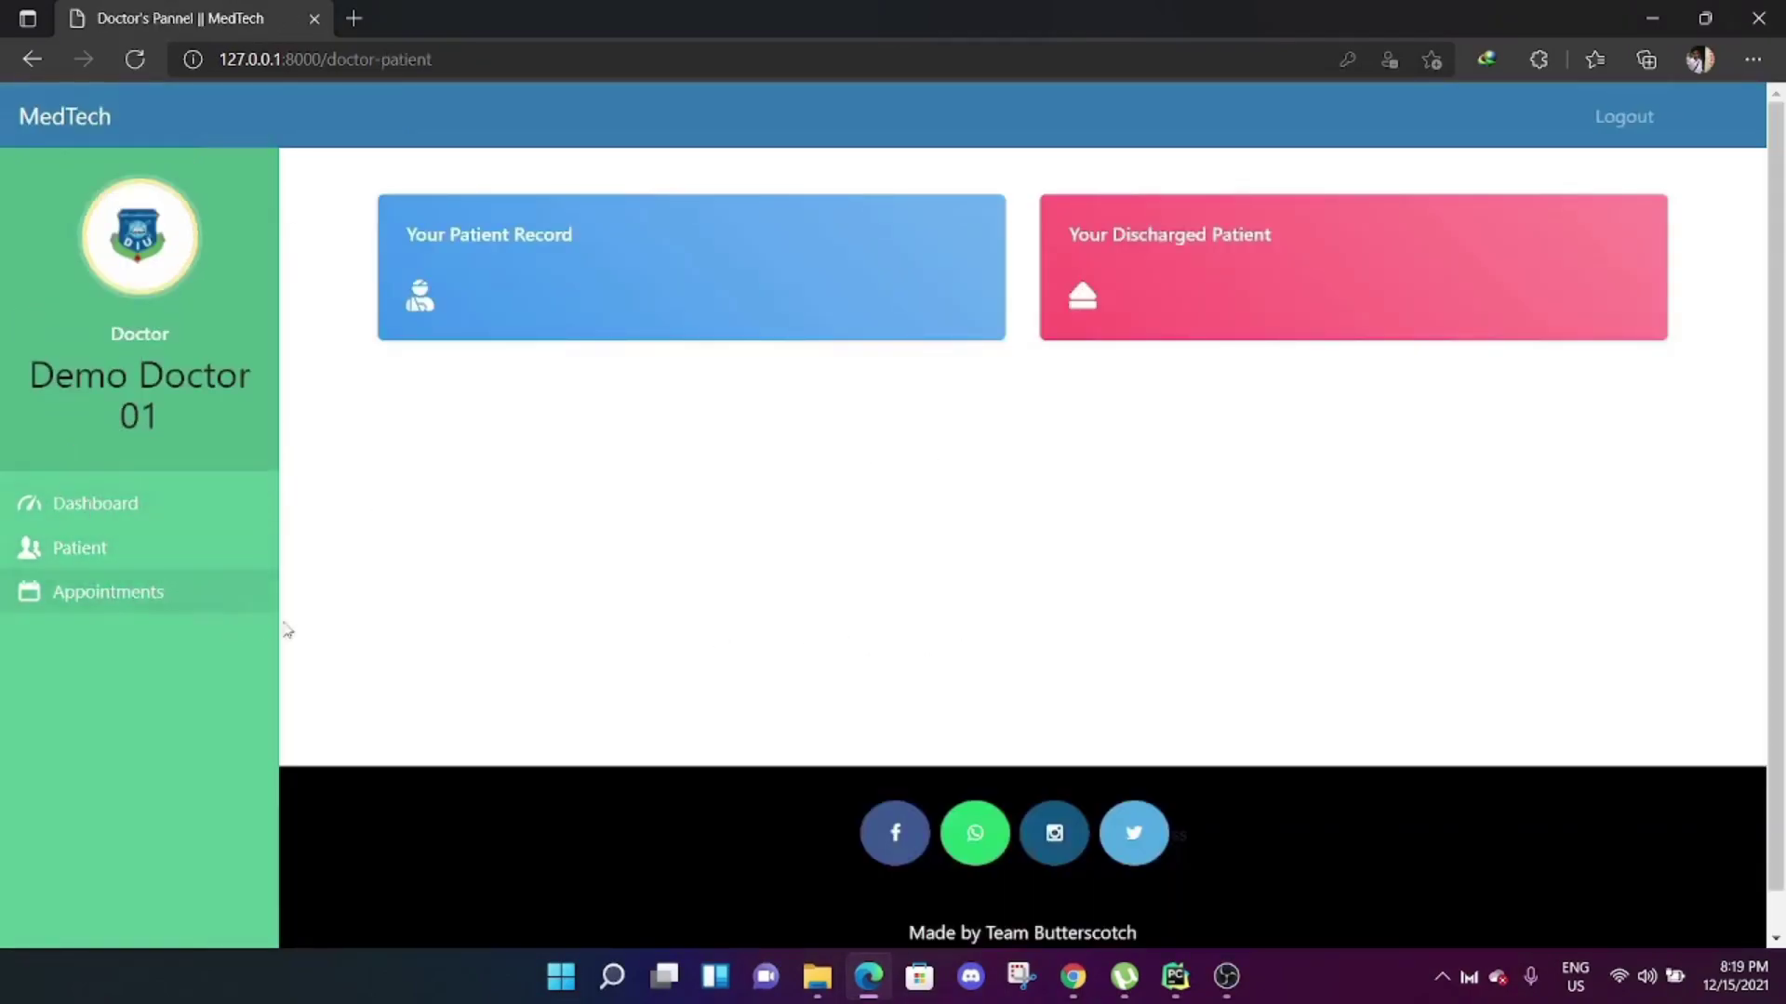
click(91, 595)
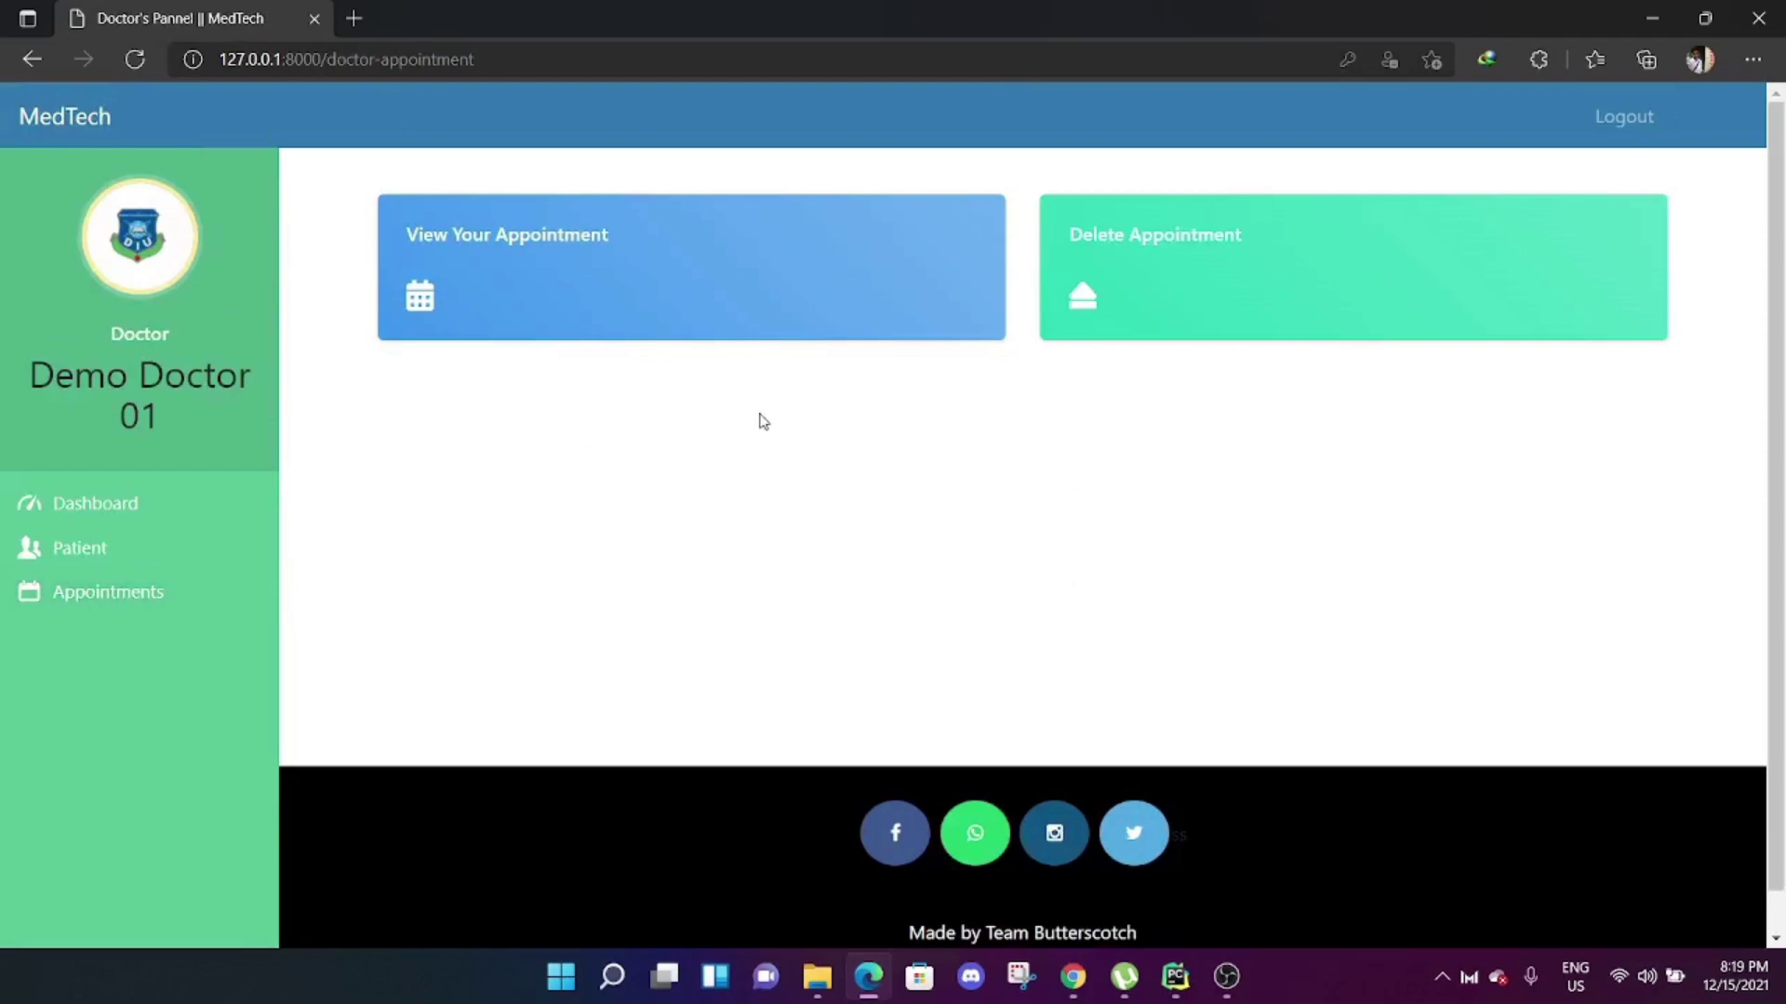
click(1622, 116)
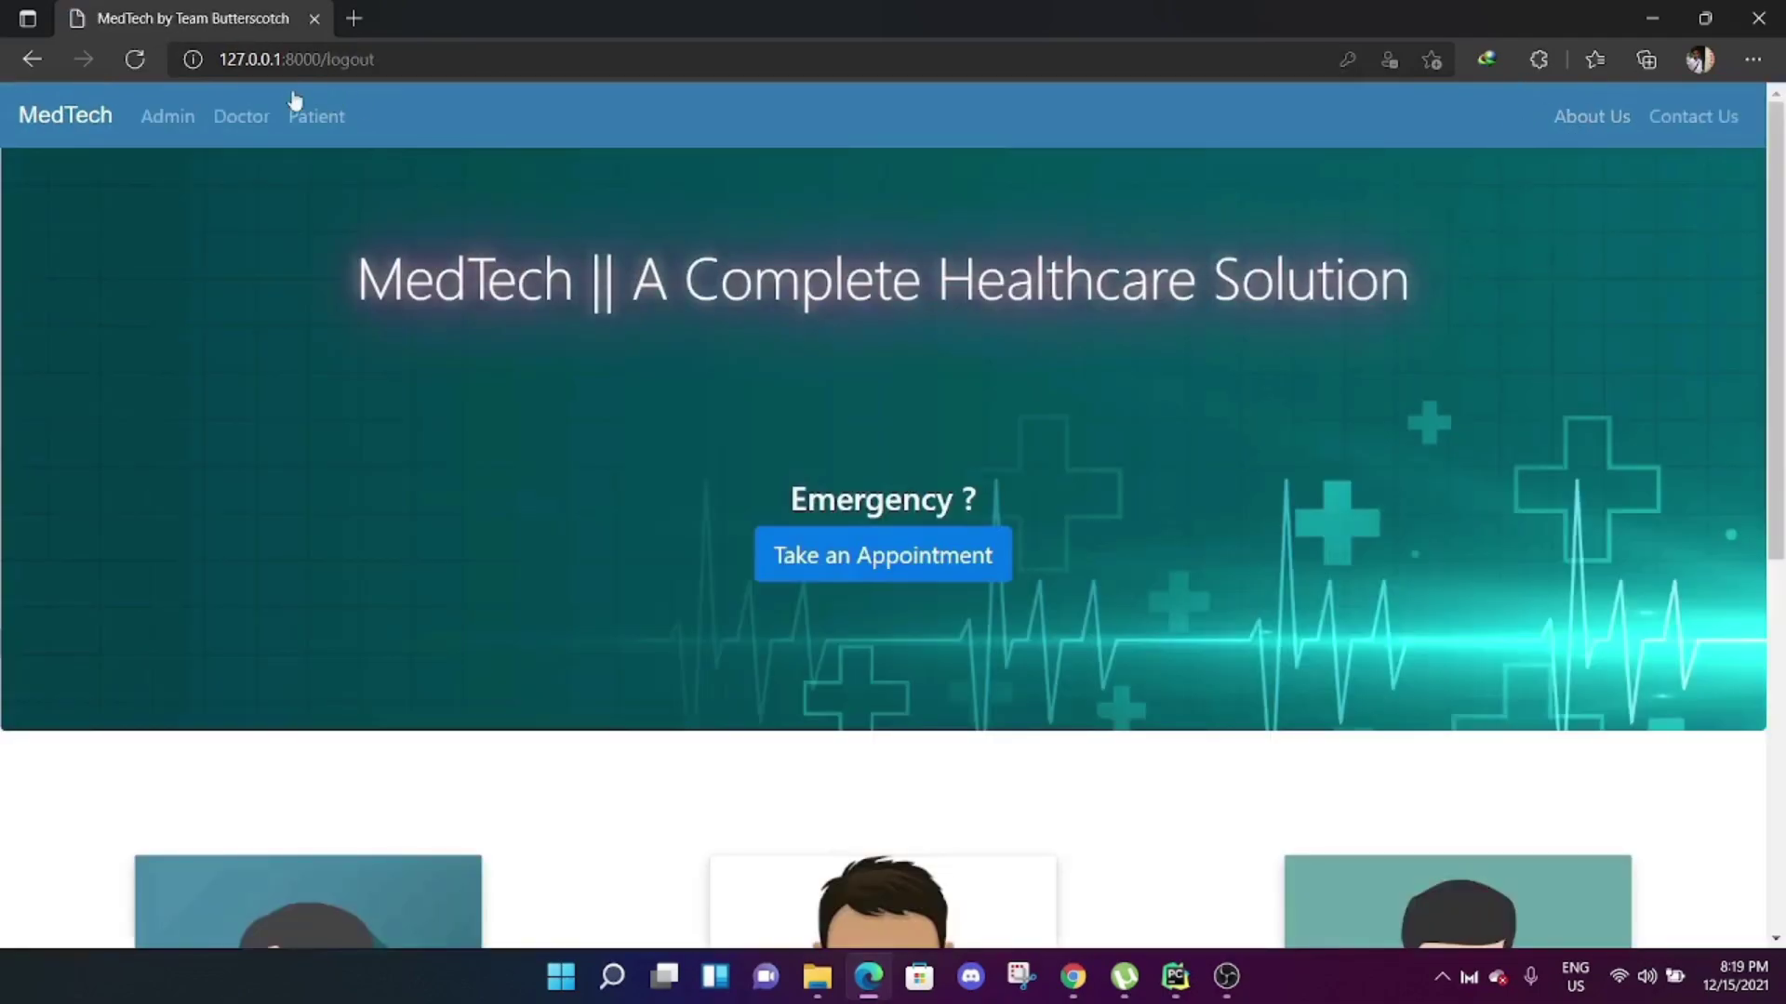
Log in with another saved doctor account, whose dashboard shows 4 patients under care and 4 discharged.
click(253, 118)
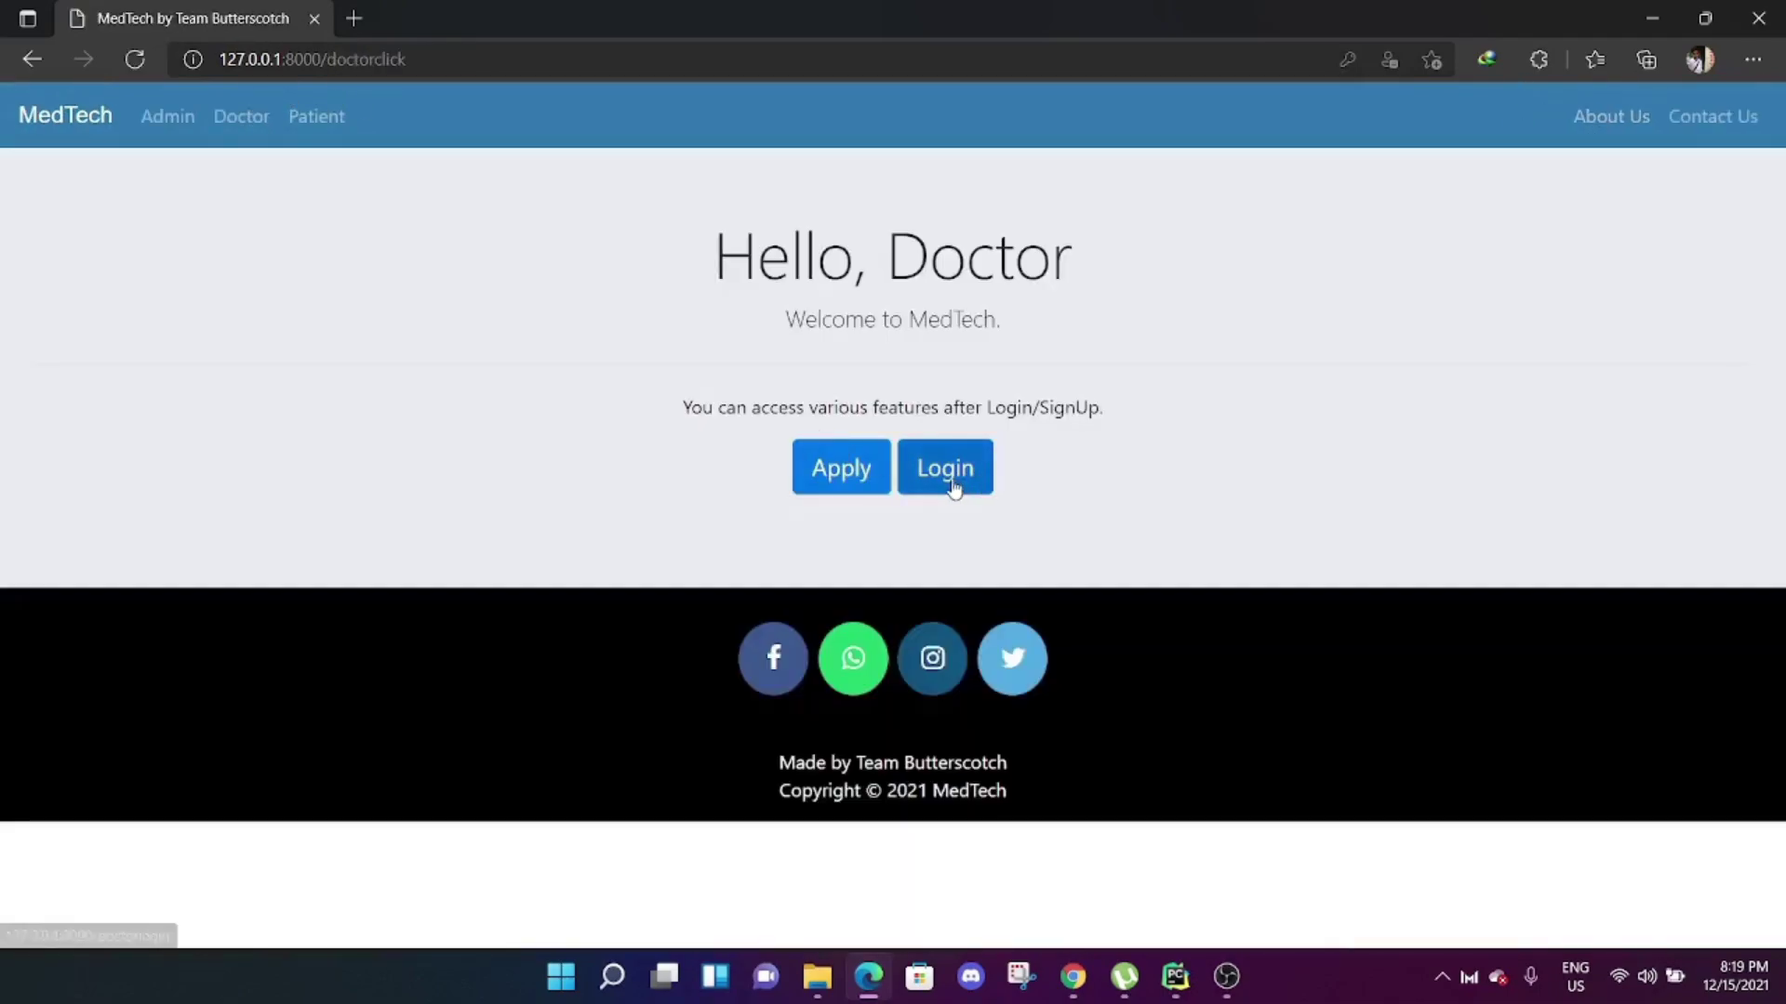
click(954, 480)
click(526, 372)
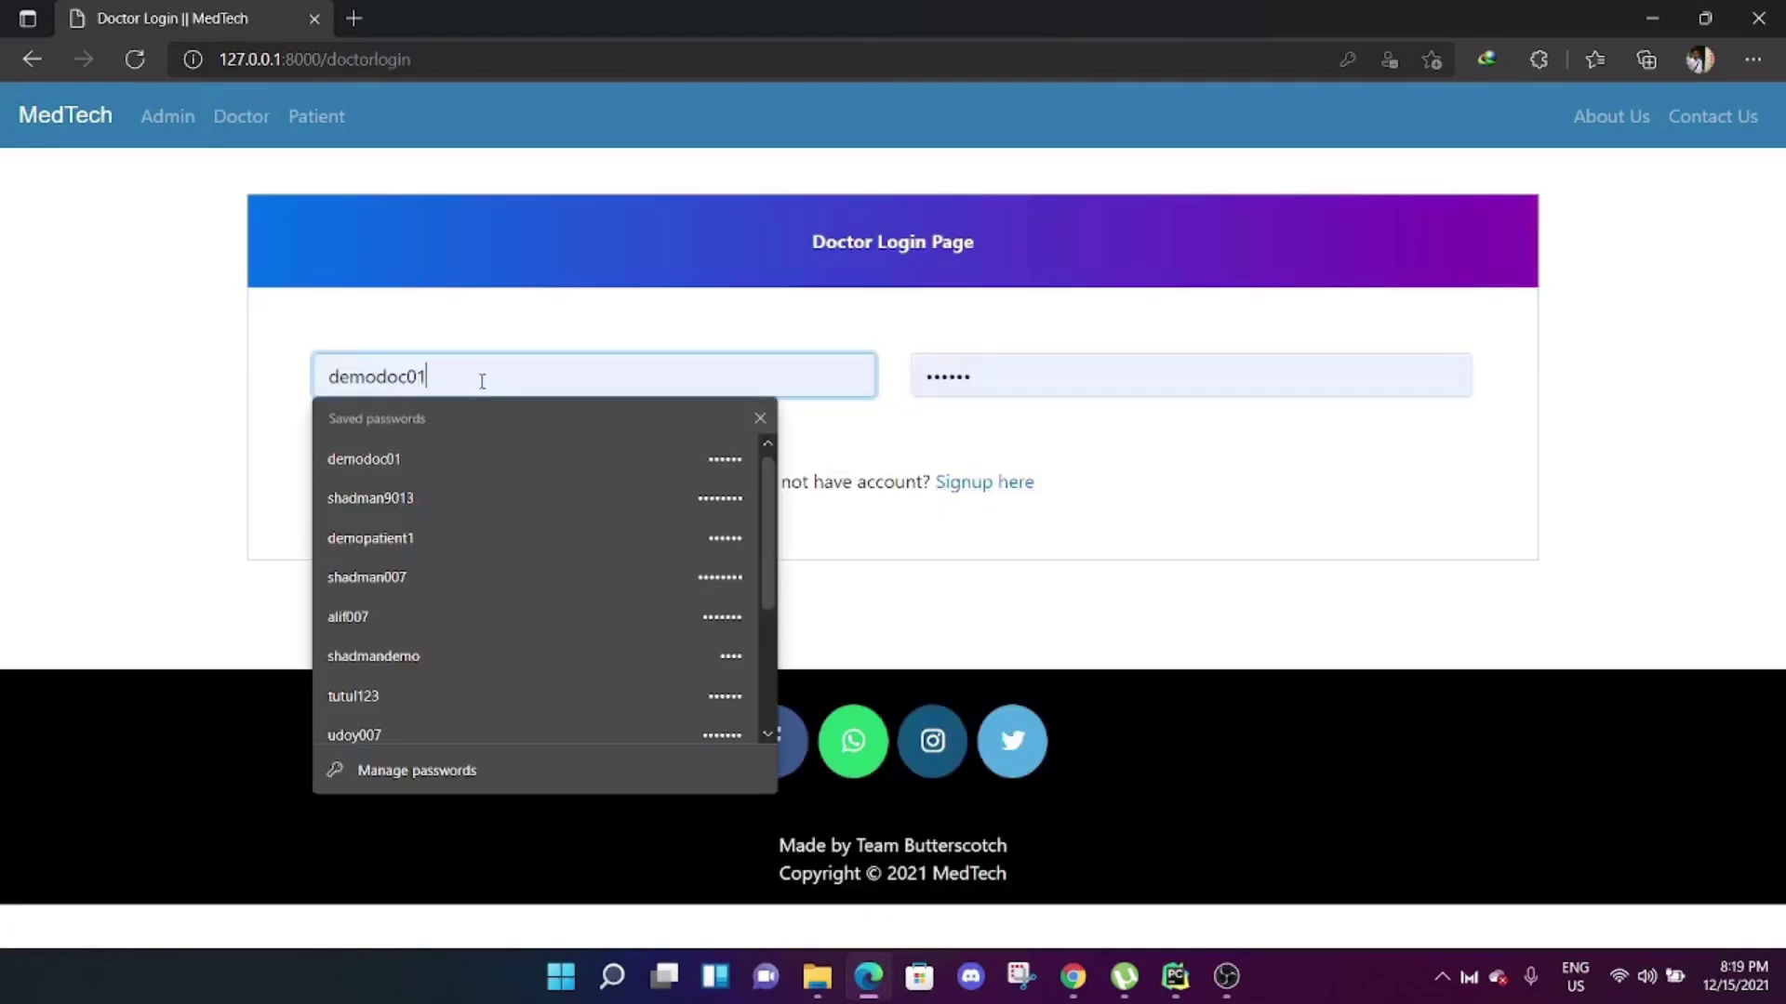
key(Escape)
drag(482, 381, 191, 375)
text(s)
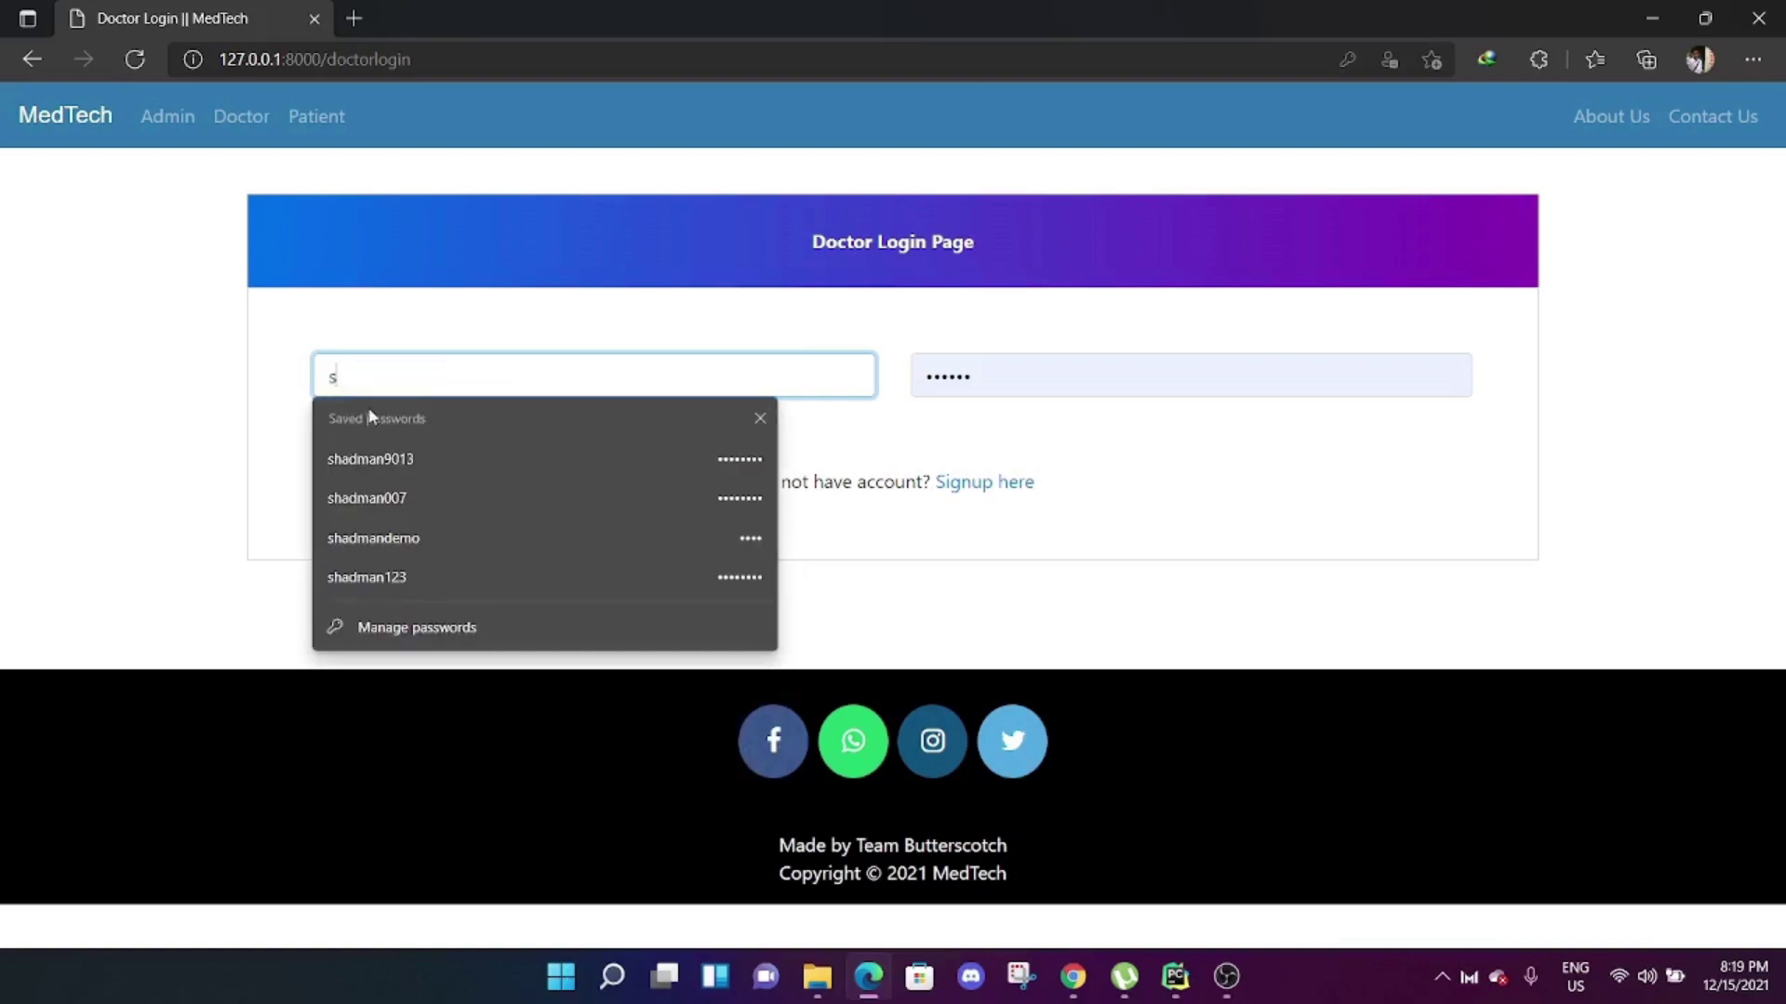
click(439, 500)
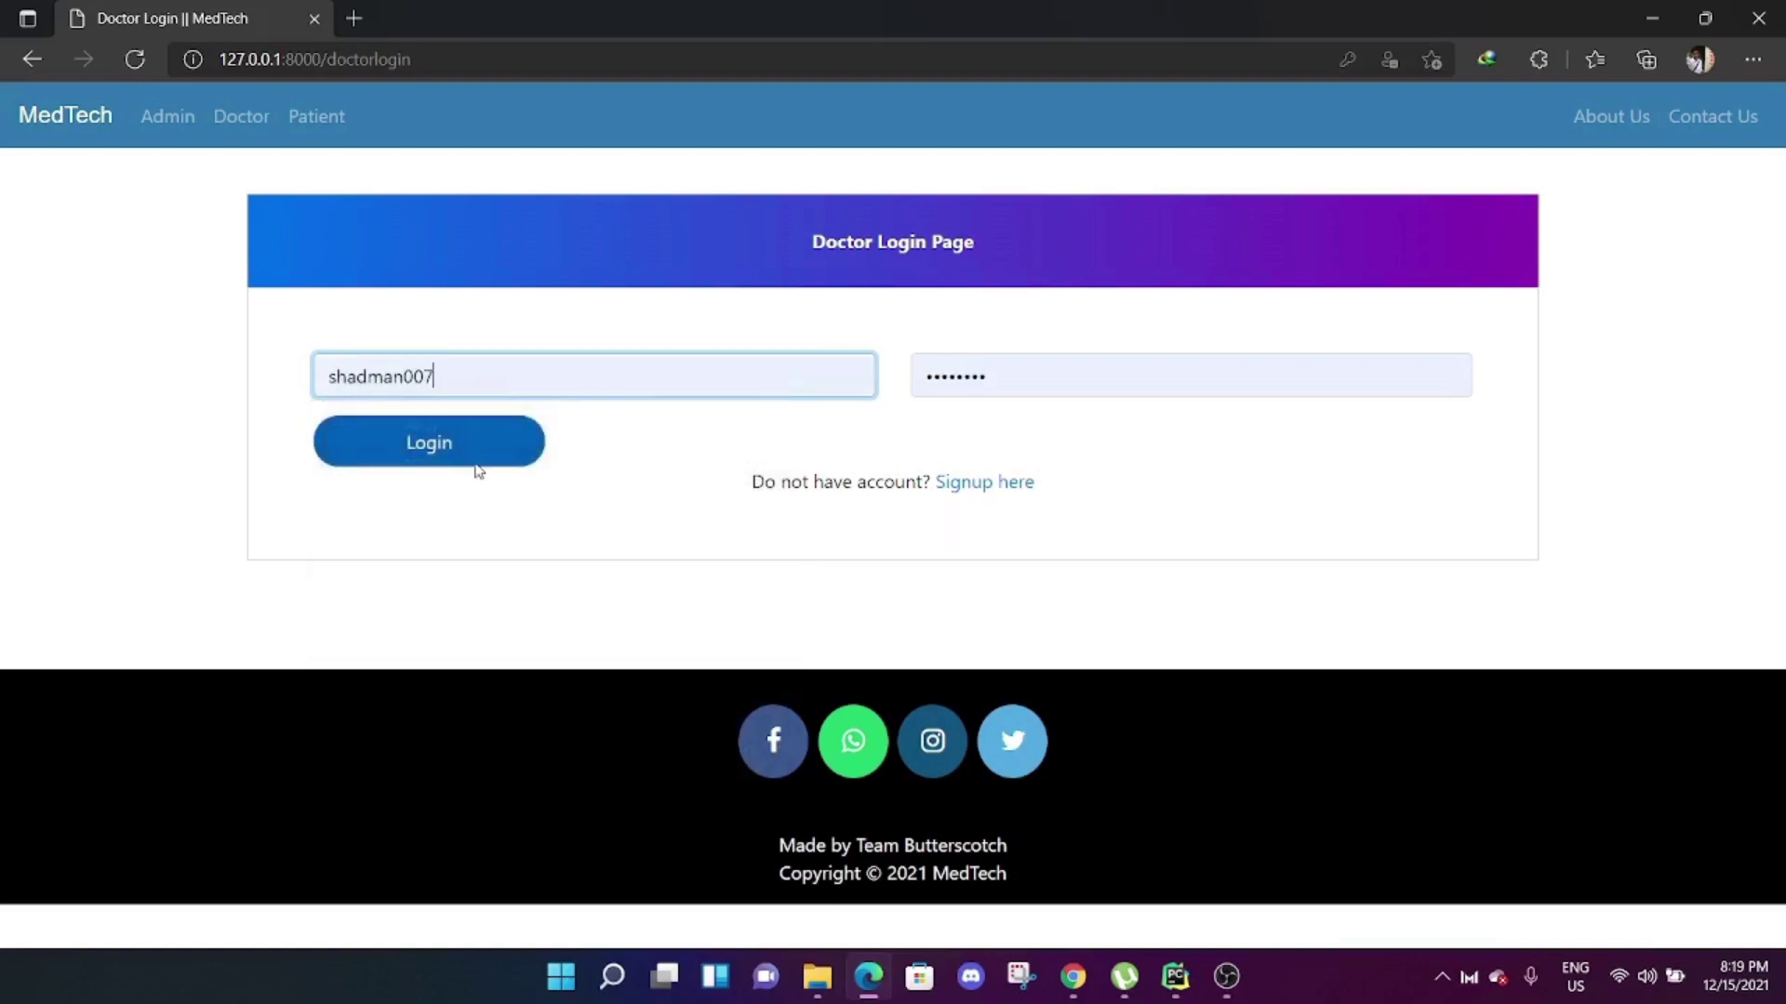
click(476, 460)
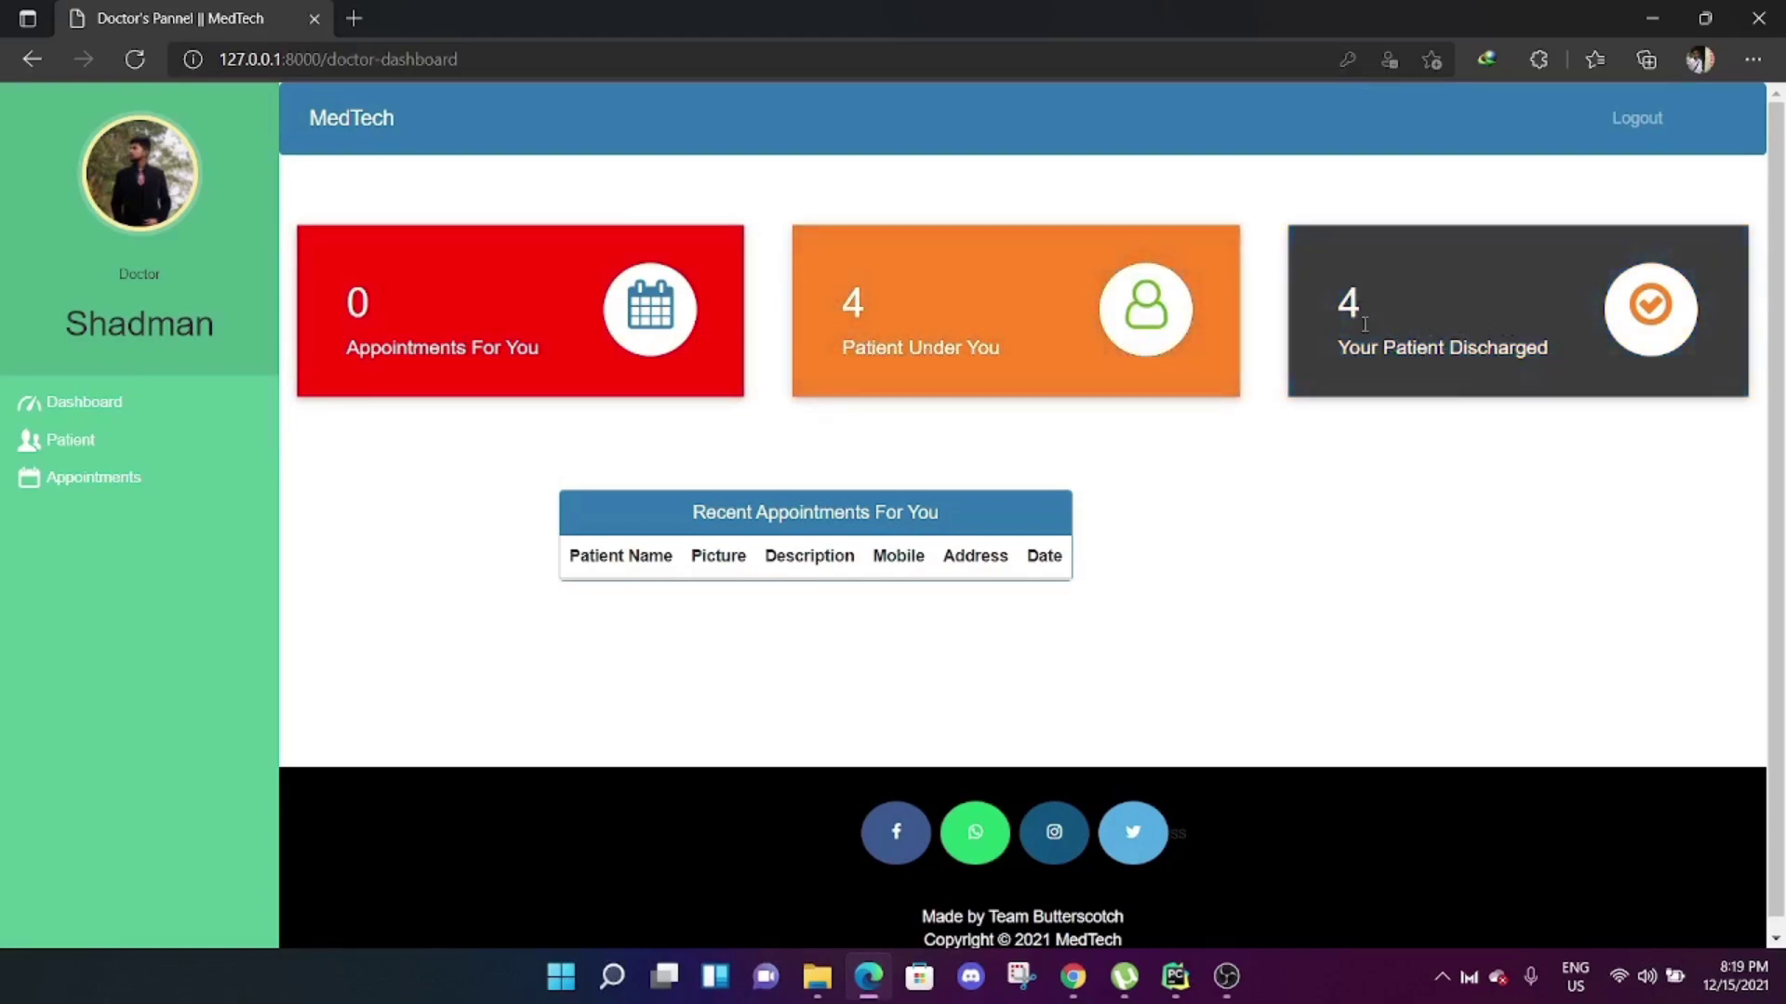
Check the doctor's patient records, then view the four discharged patients and their admit dates.
click(84, 441)
click(537, 248)
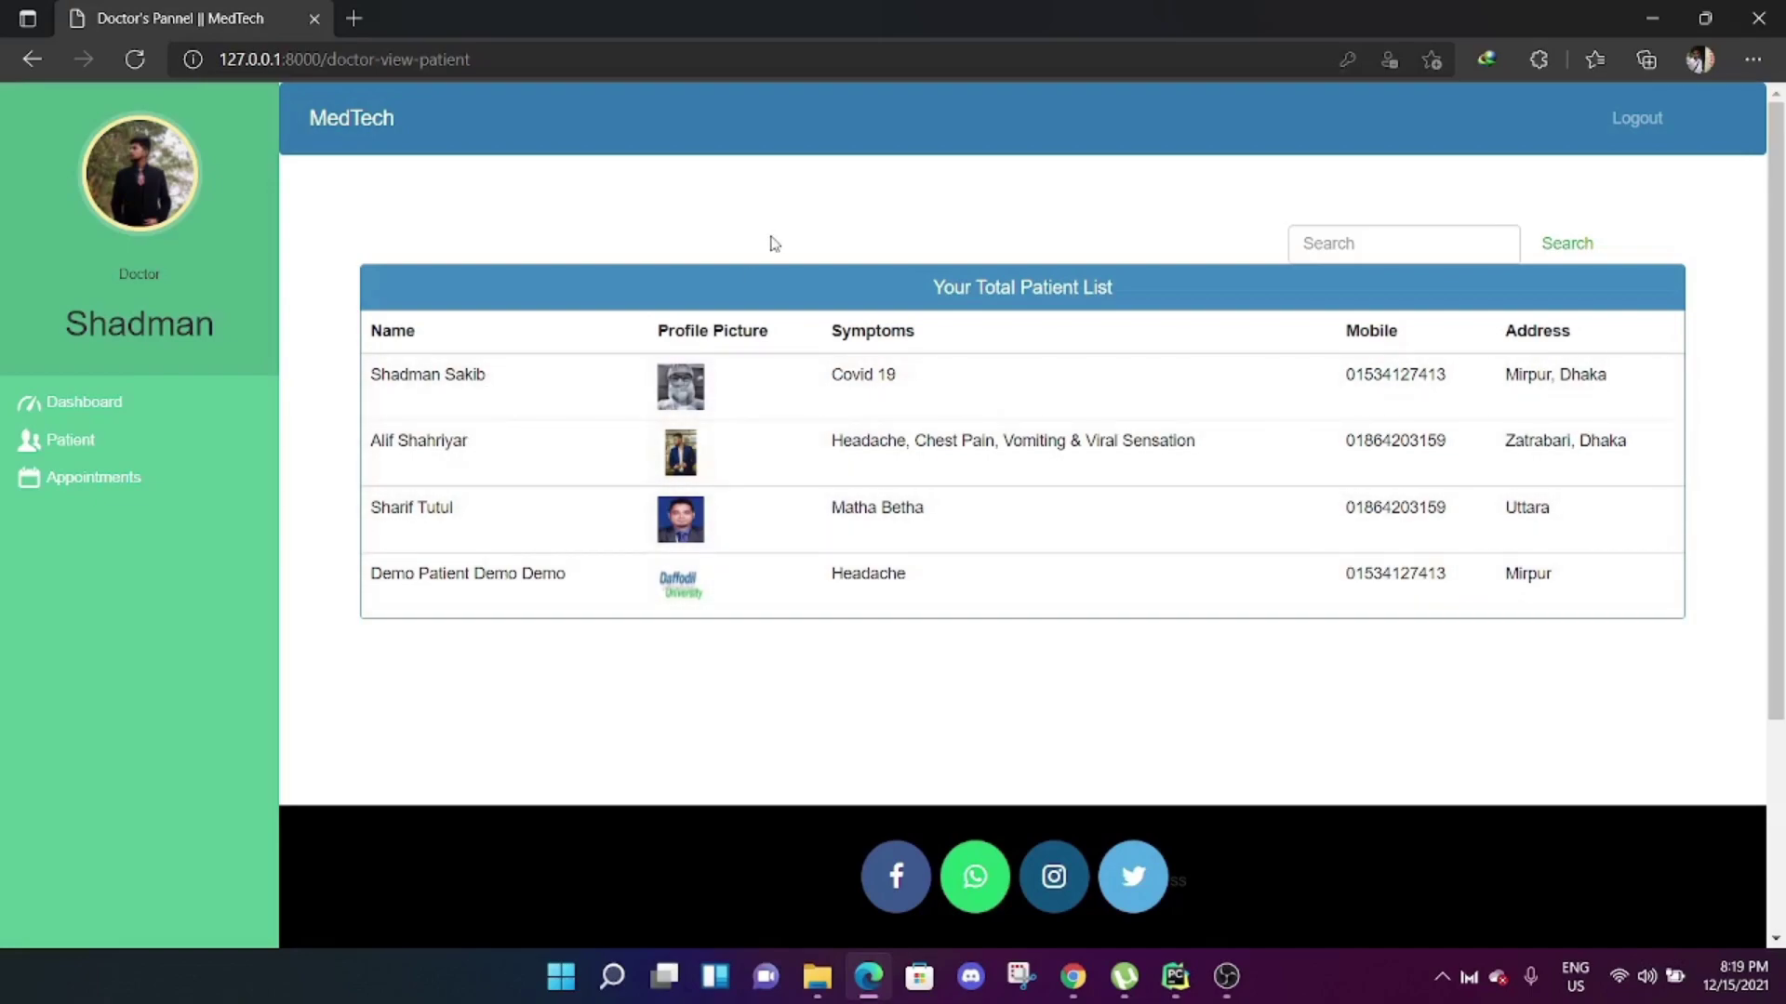
key(alt+Left)
click(1151, 247)
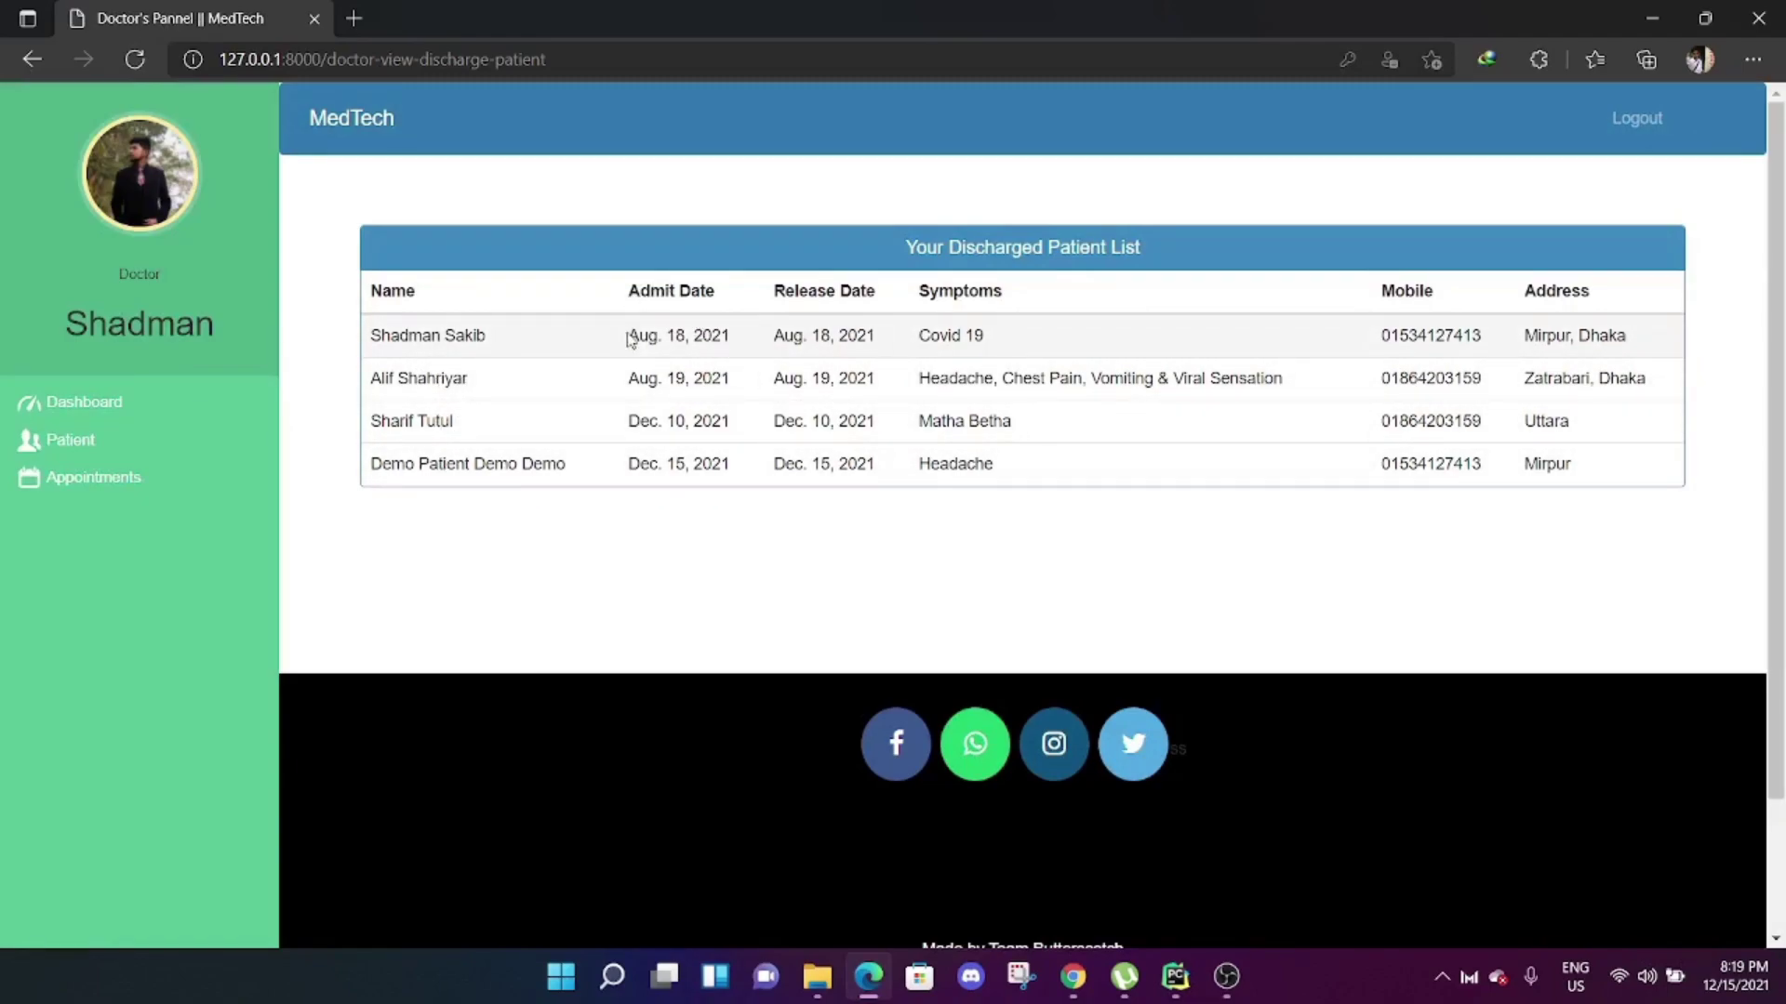
drag(630, 337, 755, 348)
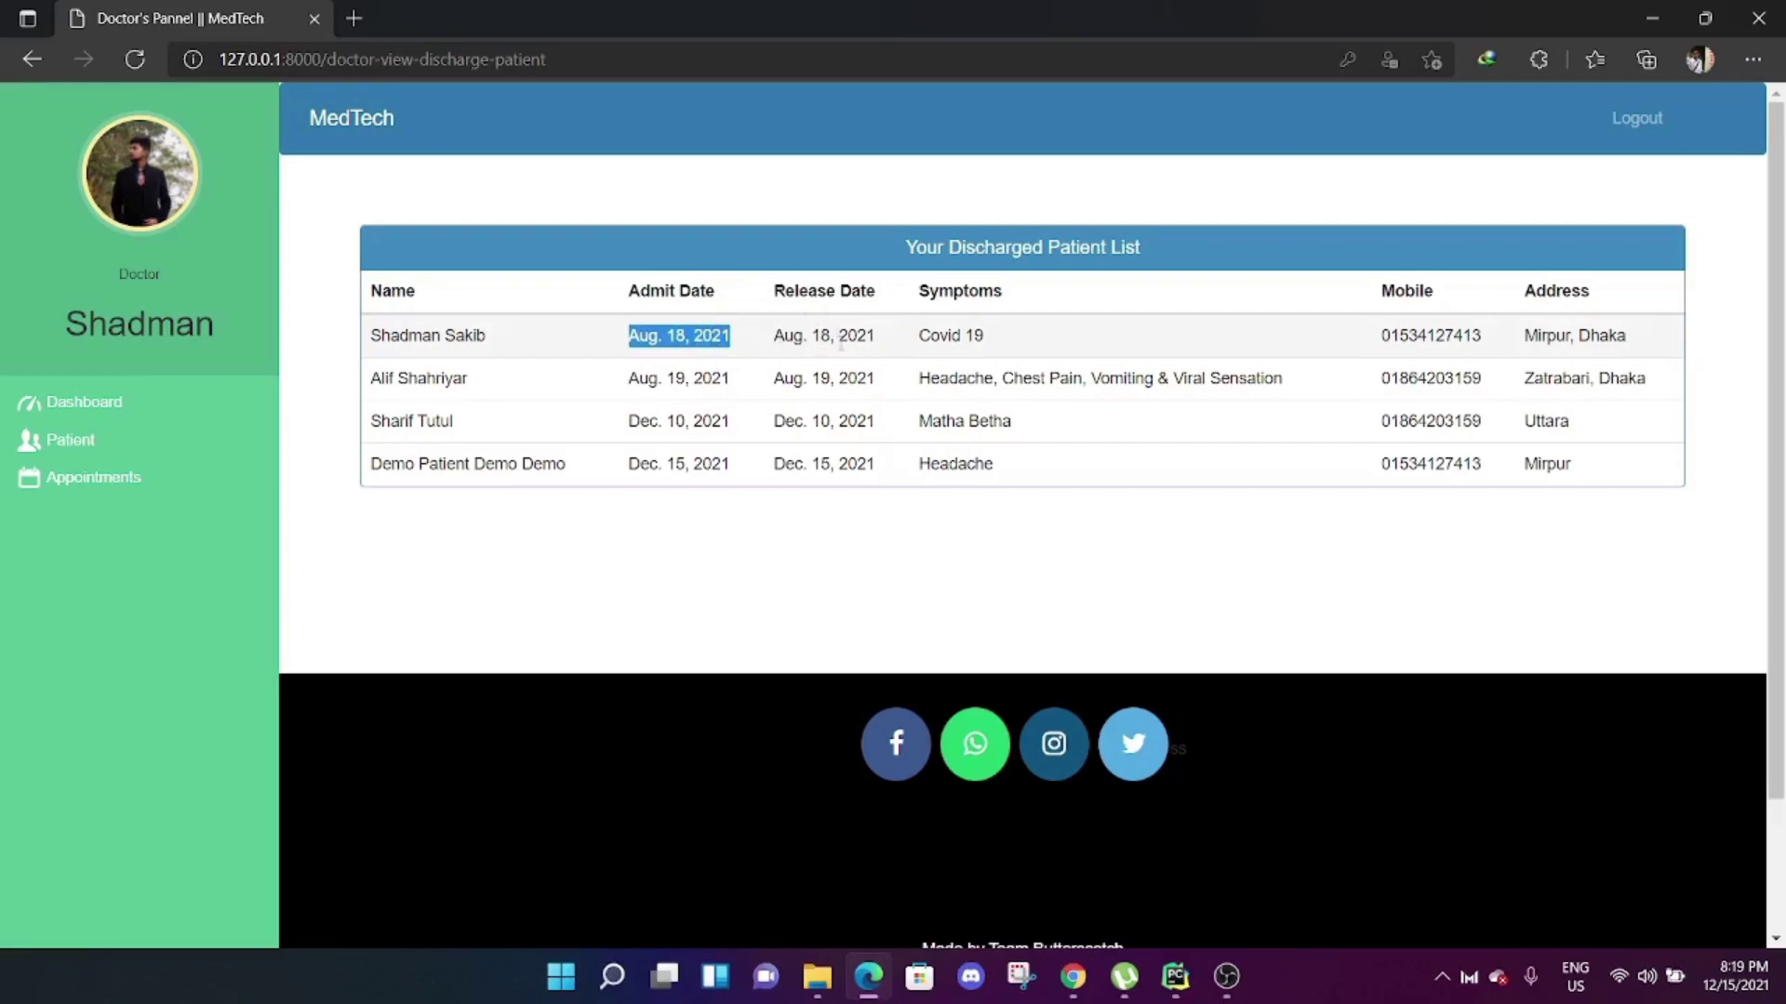
click(841, 344)
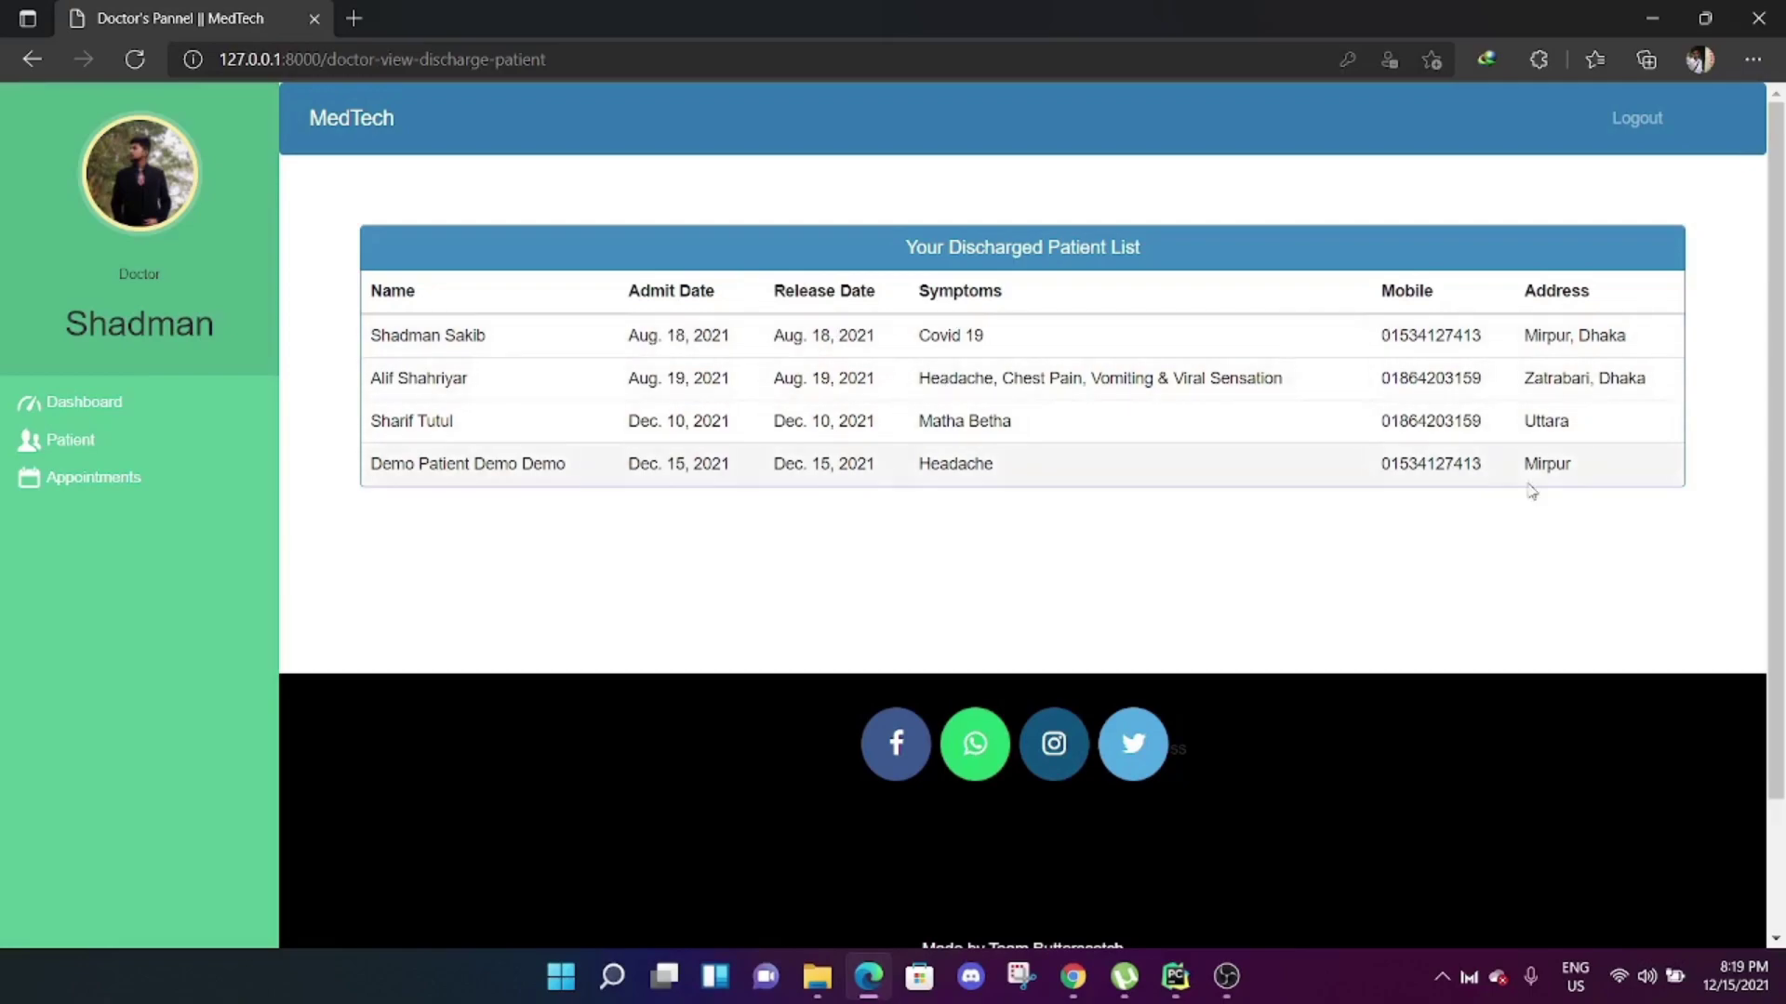
Check the doctor's empty appointments table and return to the doctor dashboard.
click(130, 478)
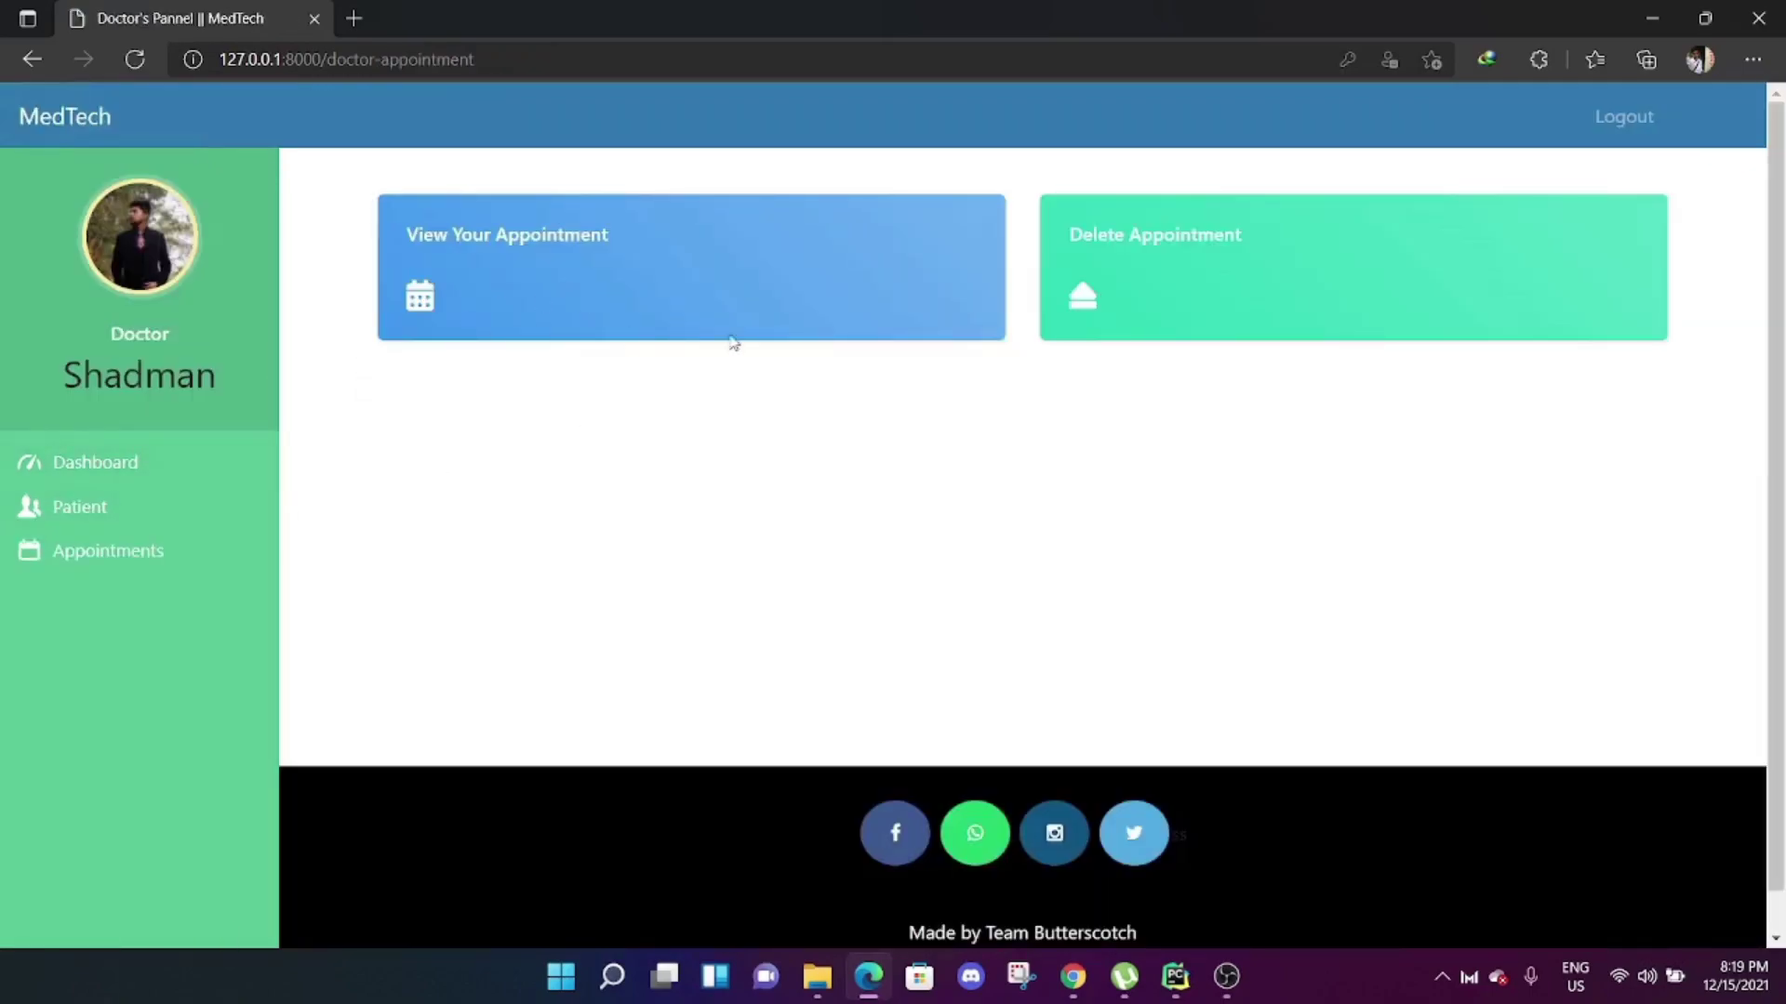
click(600, 236)
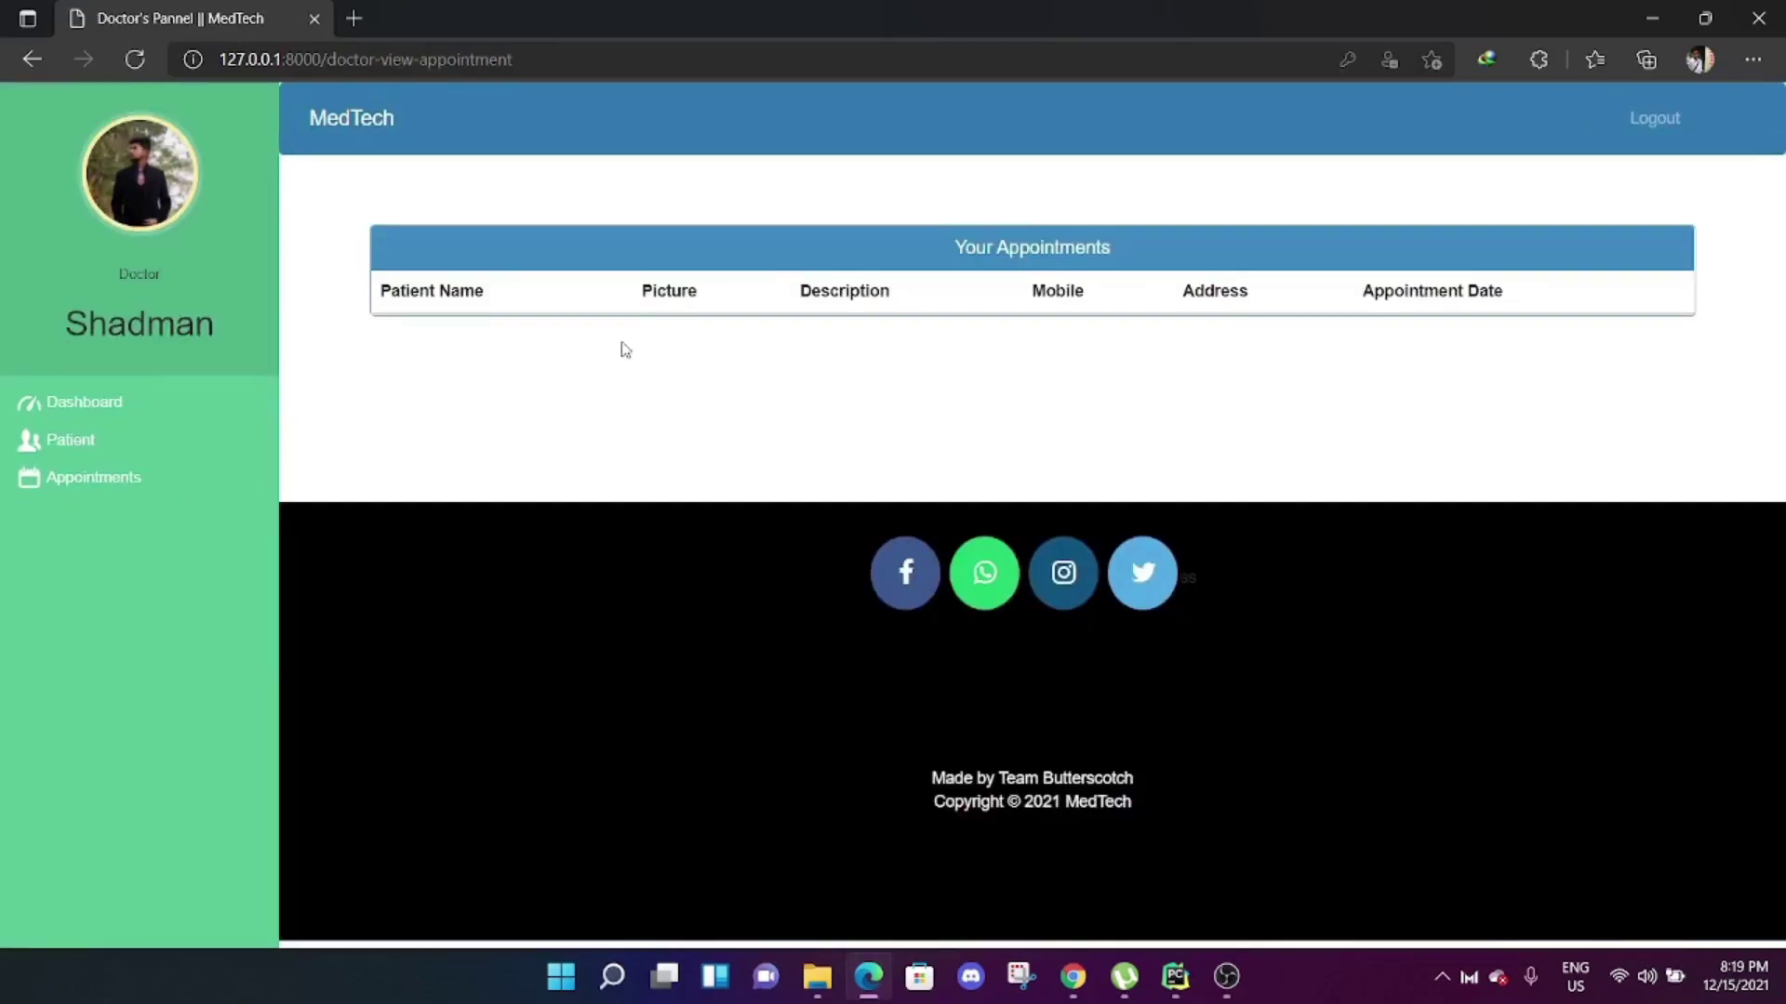
key(alt+Left)
key(alt+Left)
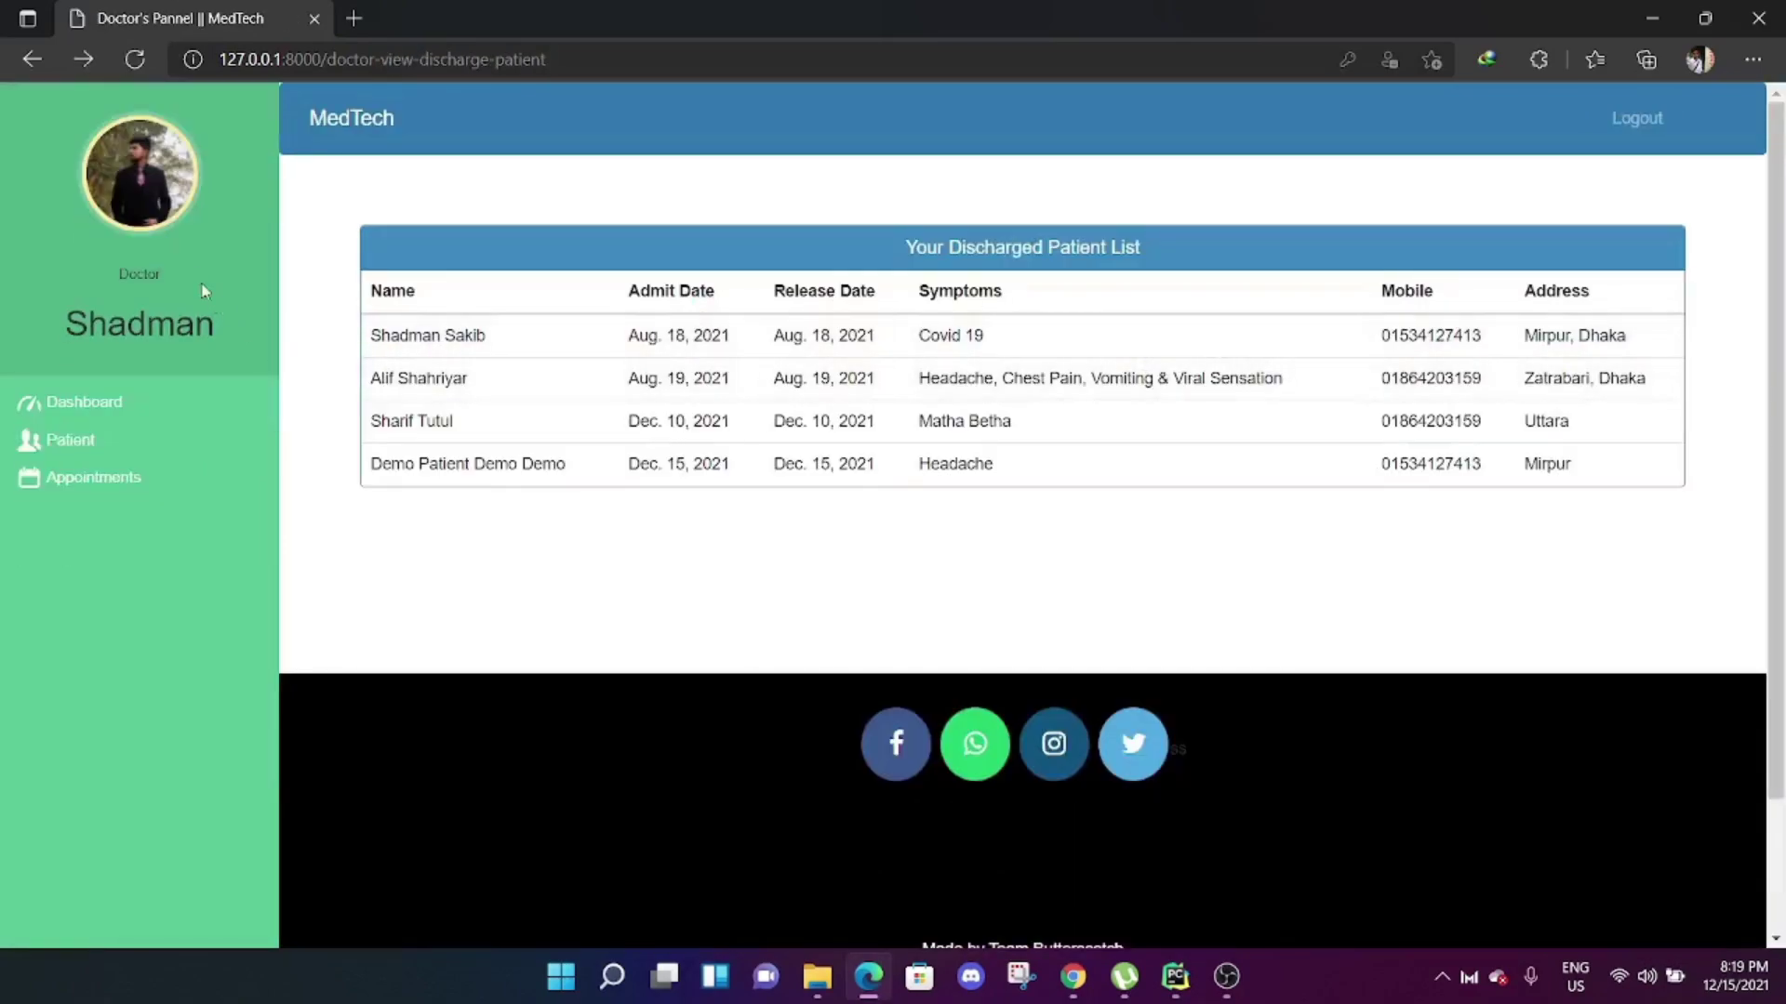
click(386, 147)
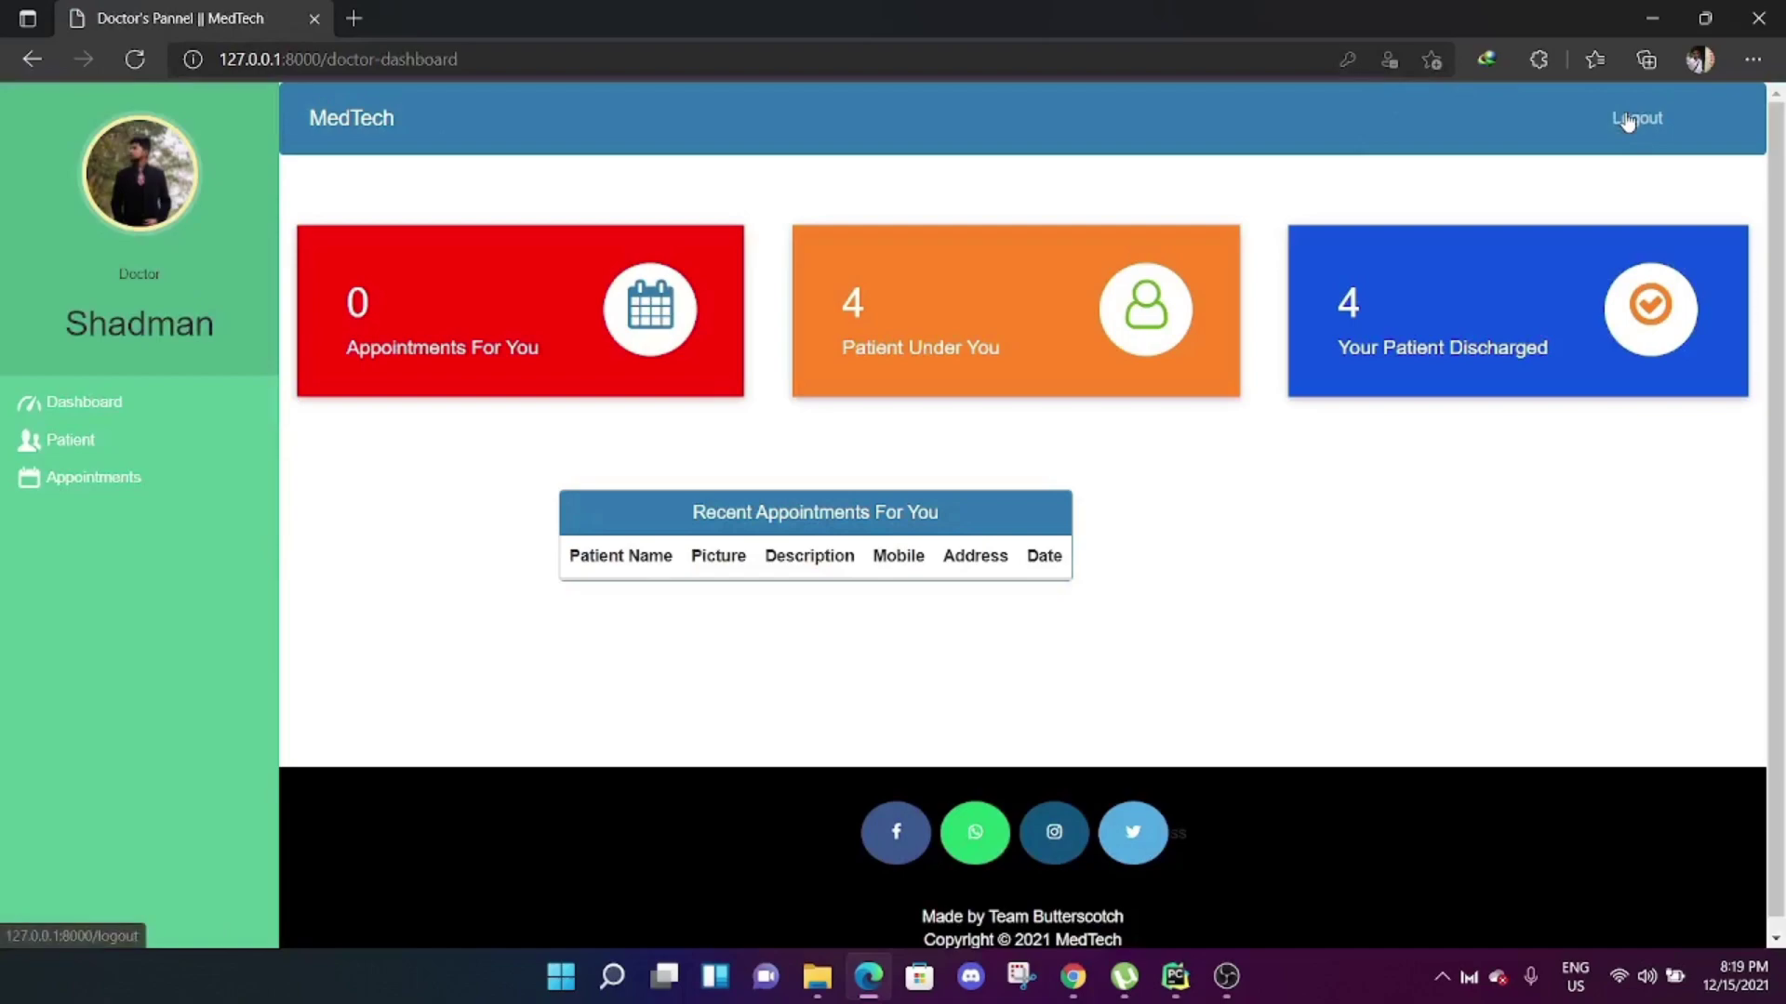
Sign out of the doctor account and log in with a different saved patient account.
click(1635, 118)
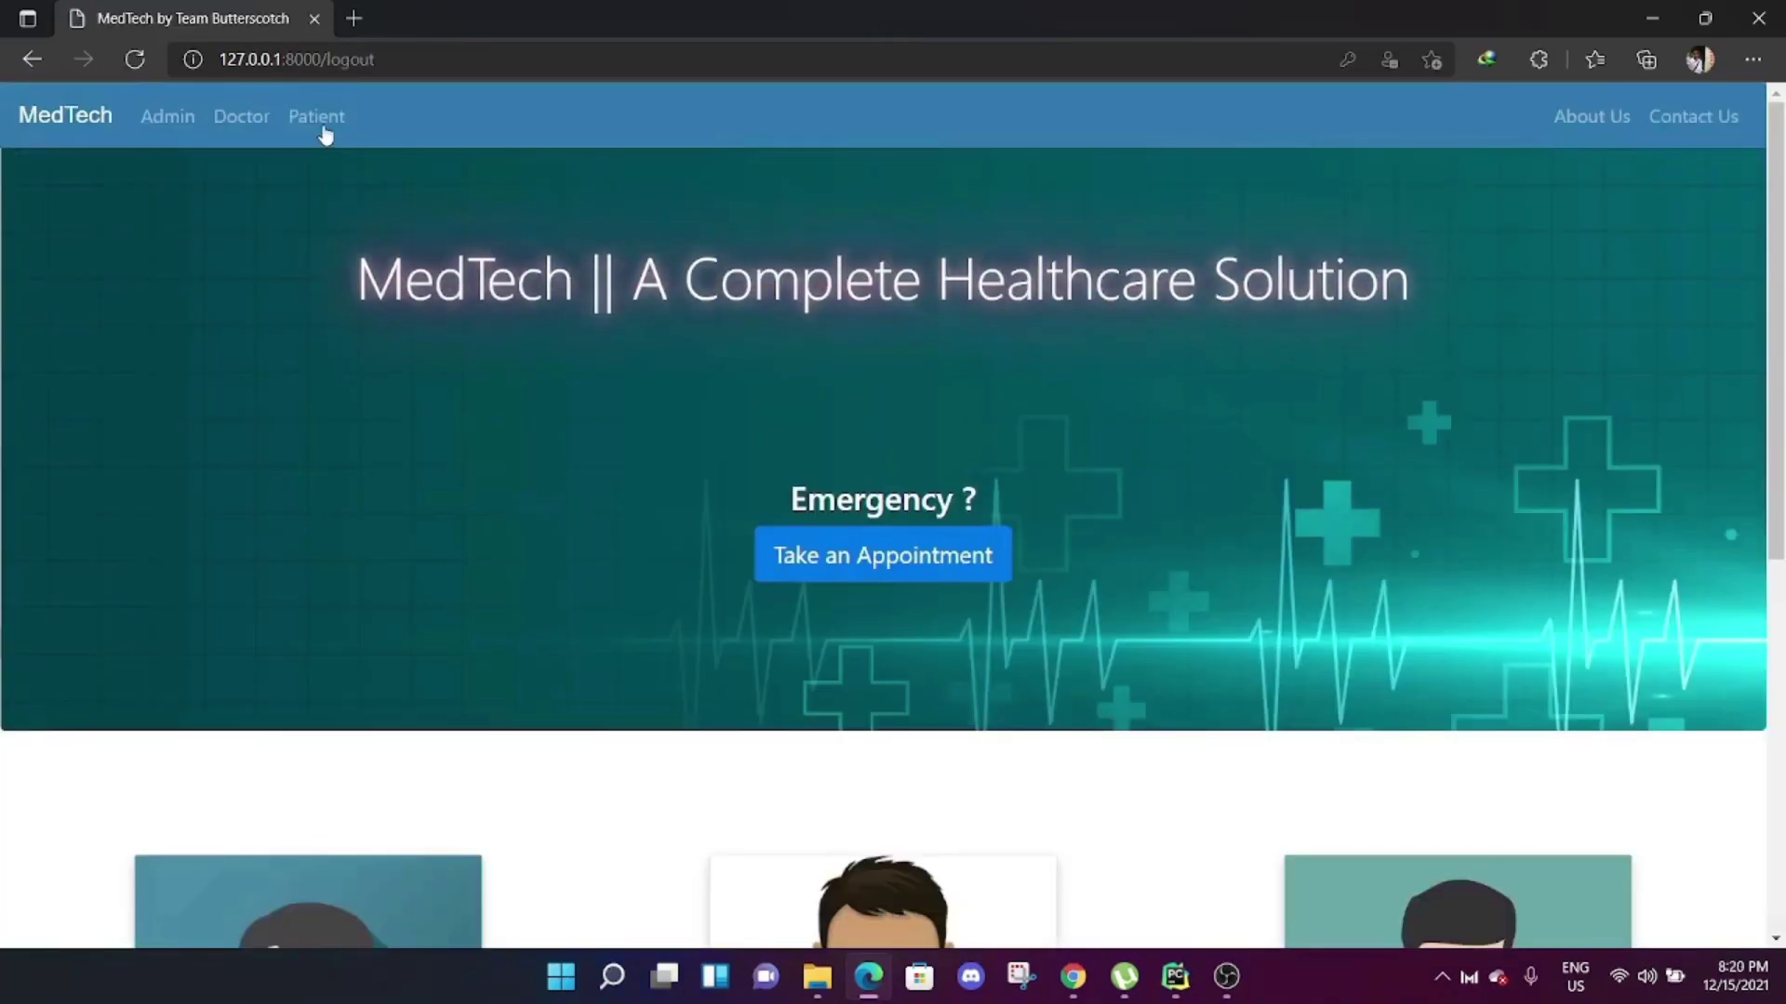
click(323, 131)
click(1060, 468)
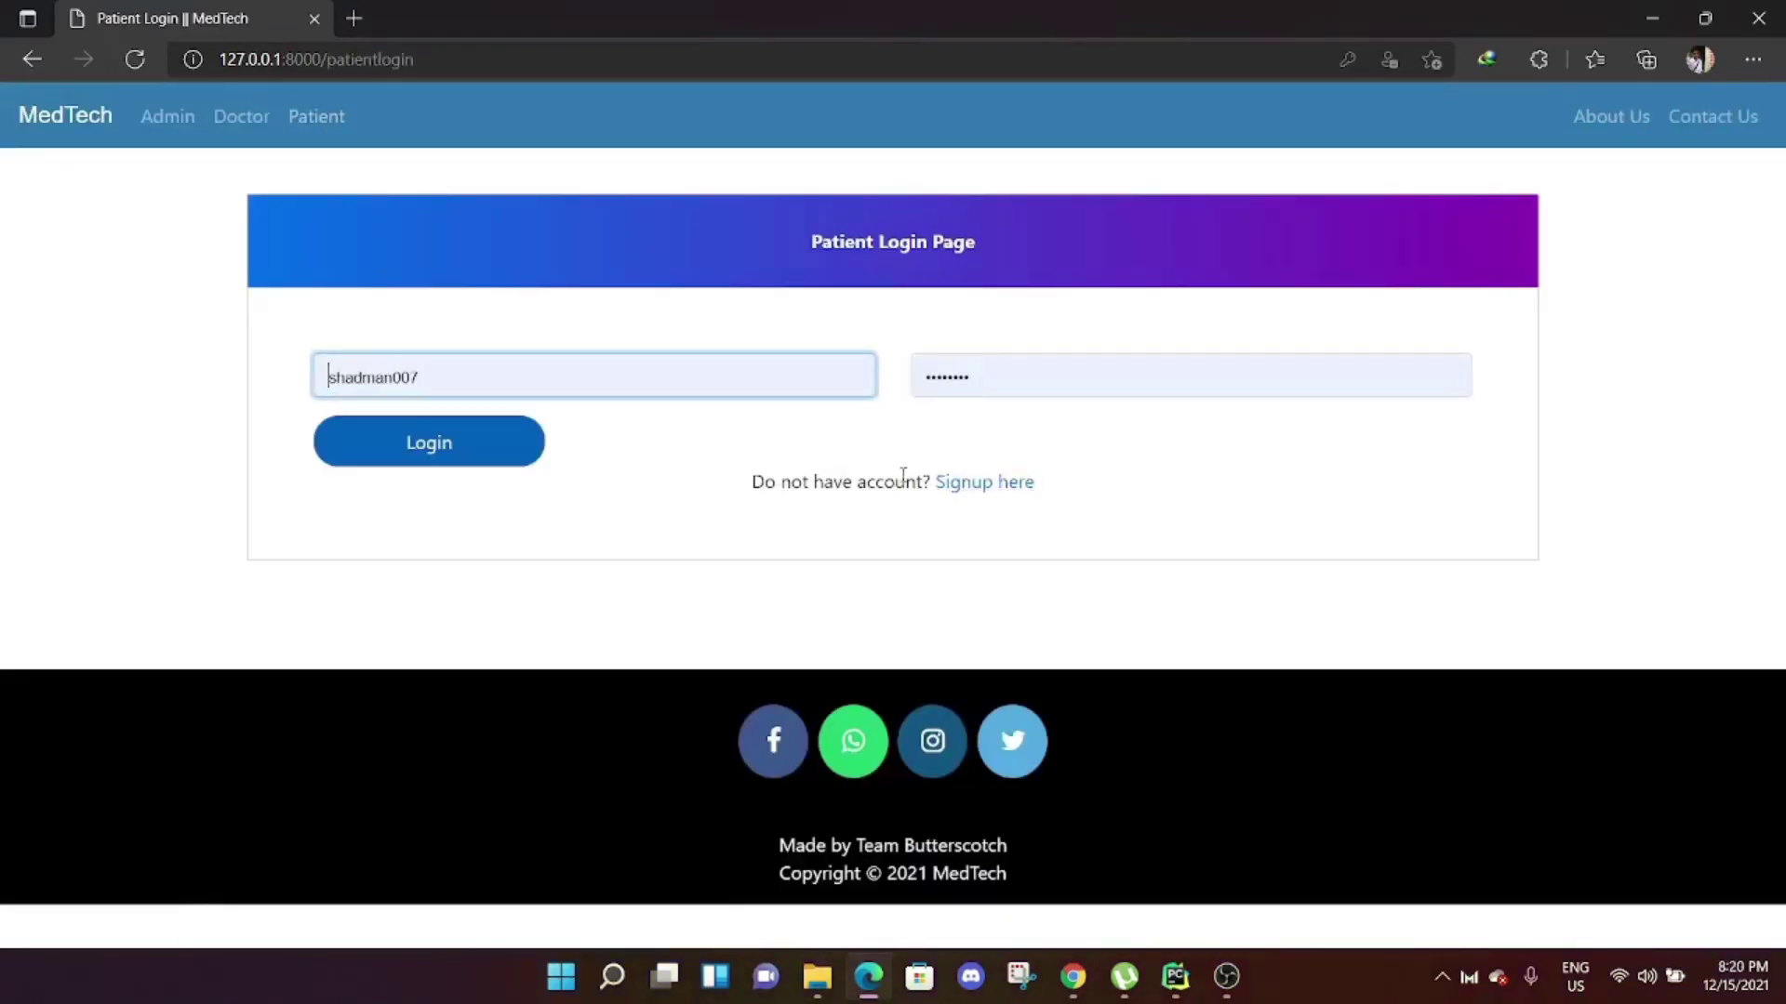
double_click(595, 377)
text(ali)
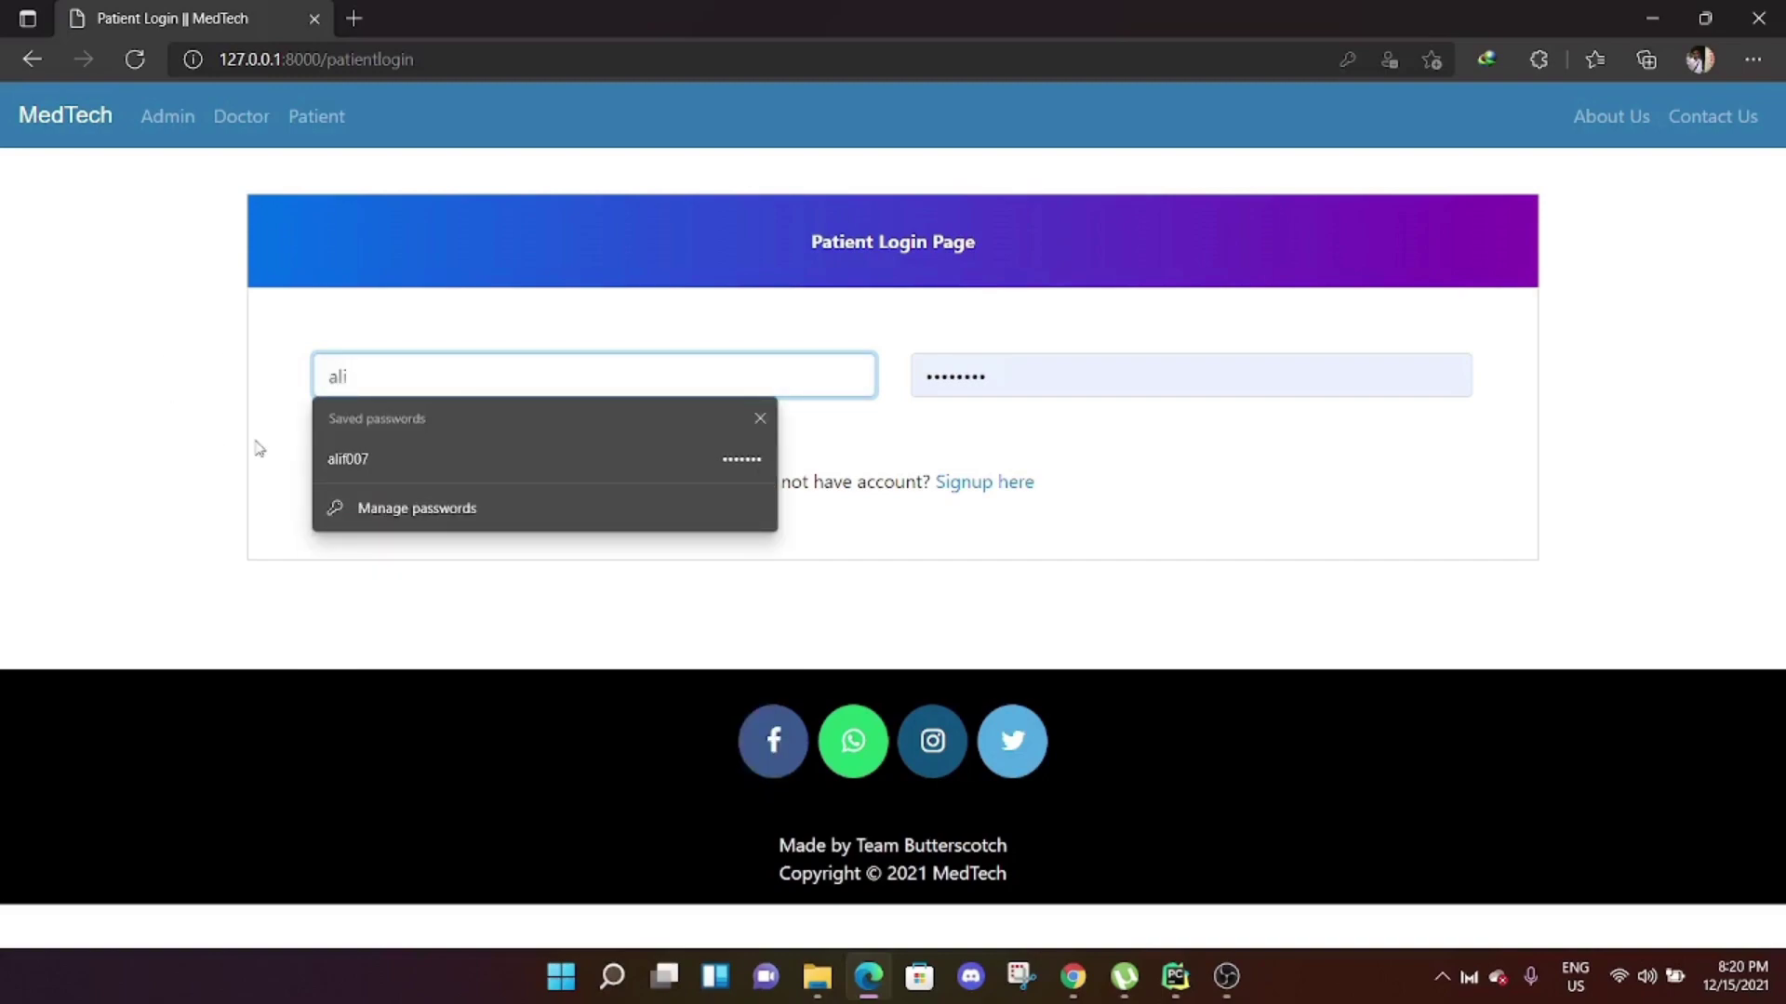
click(372, 459)
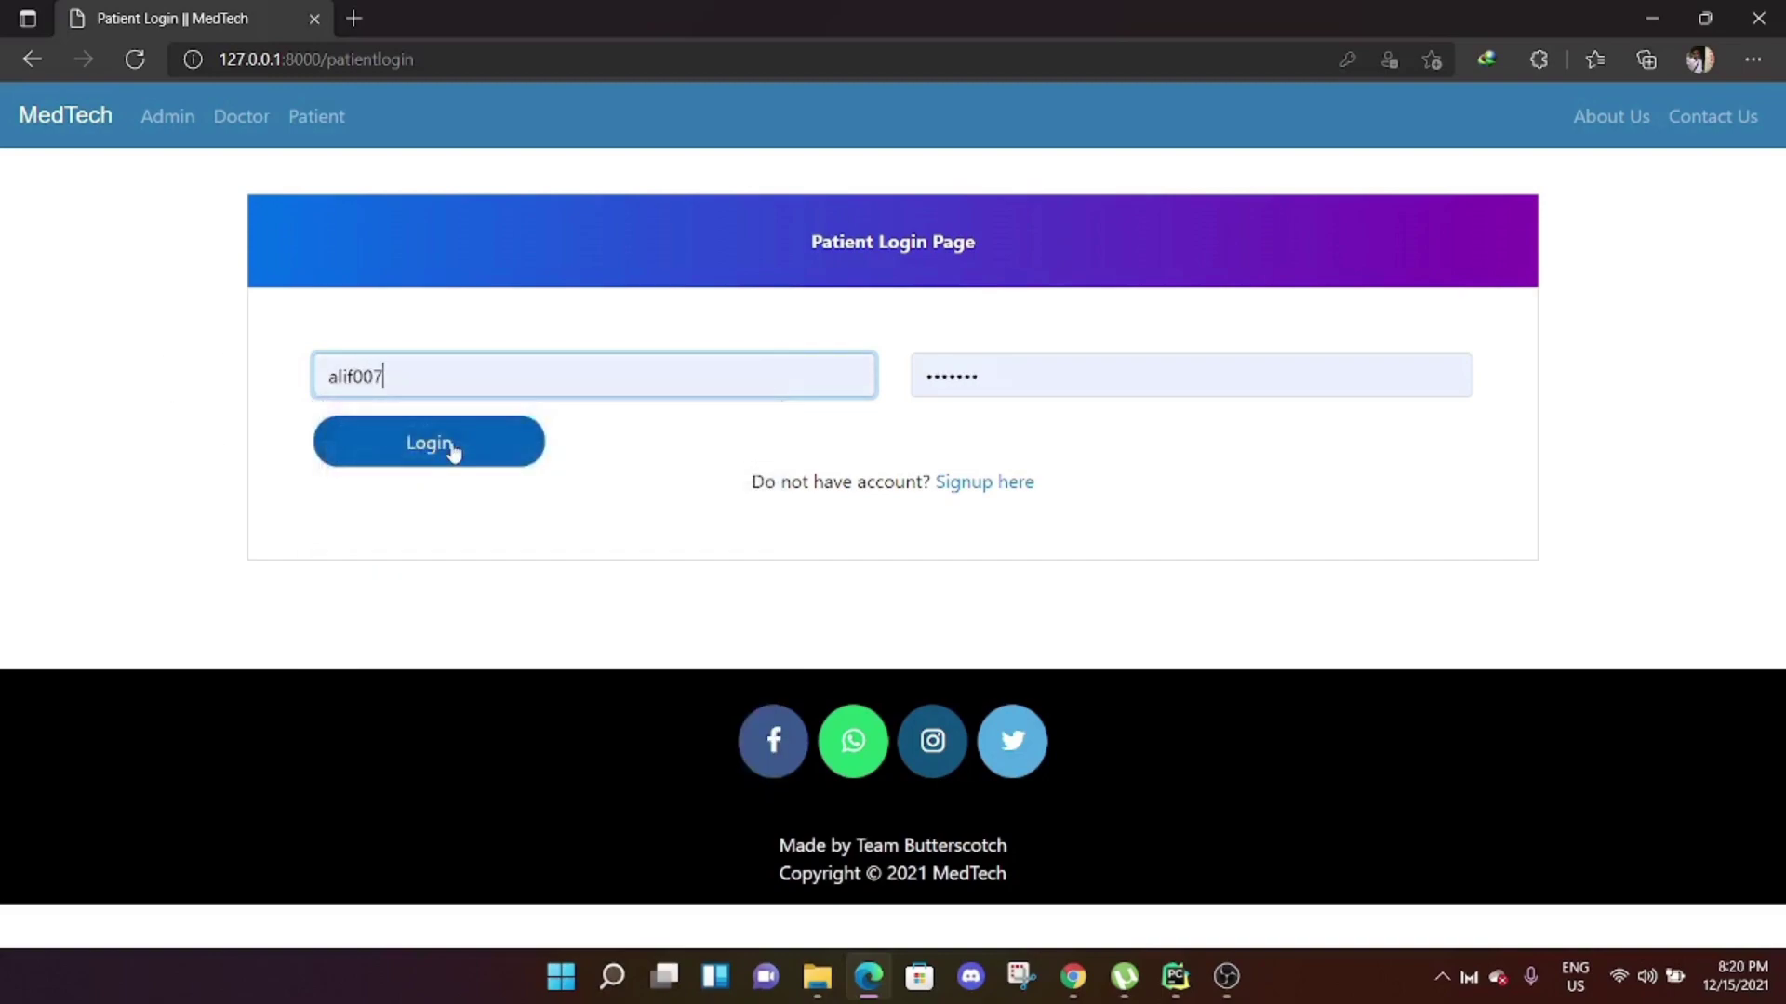
click(453, 450)
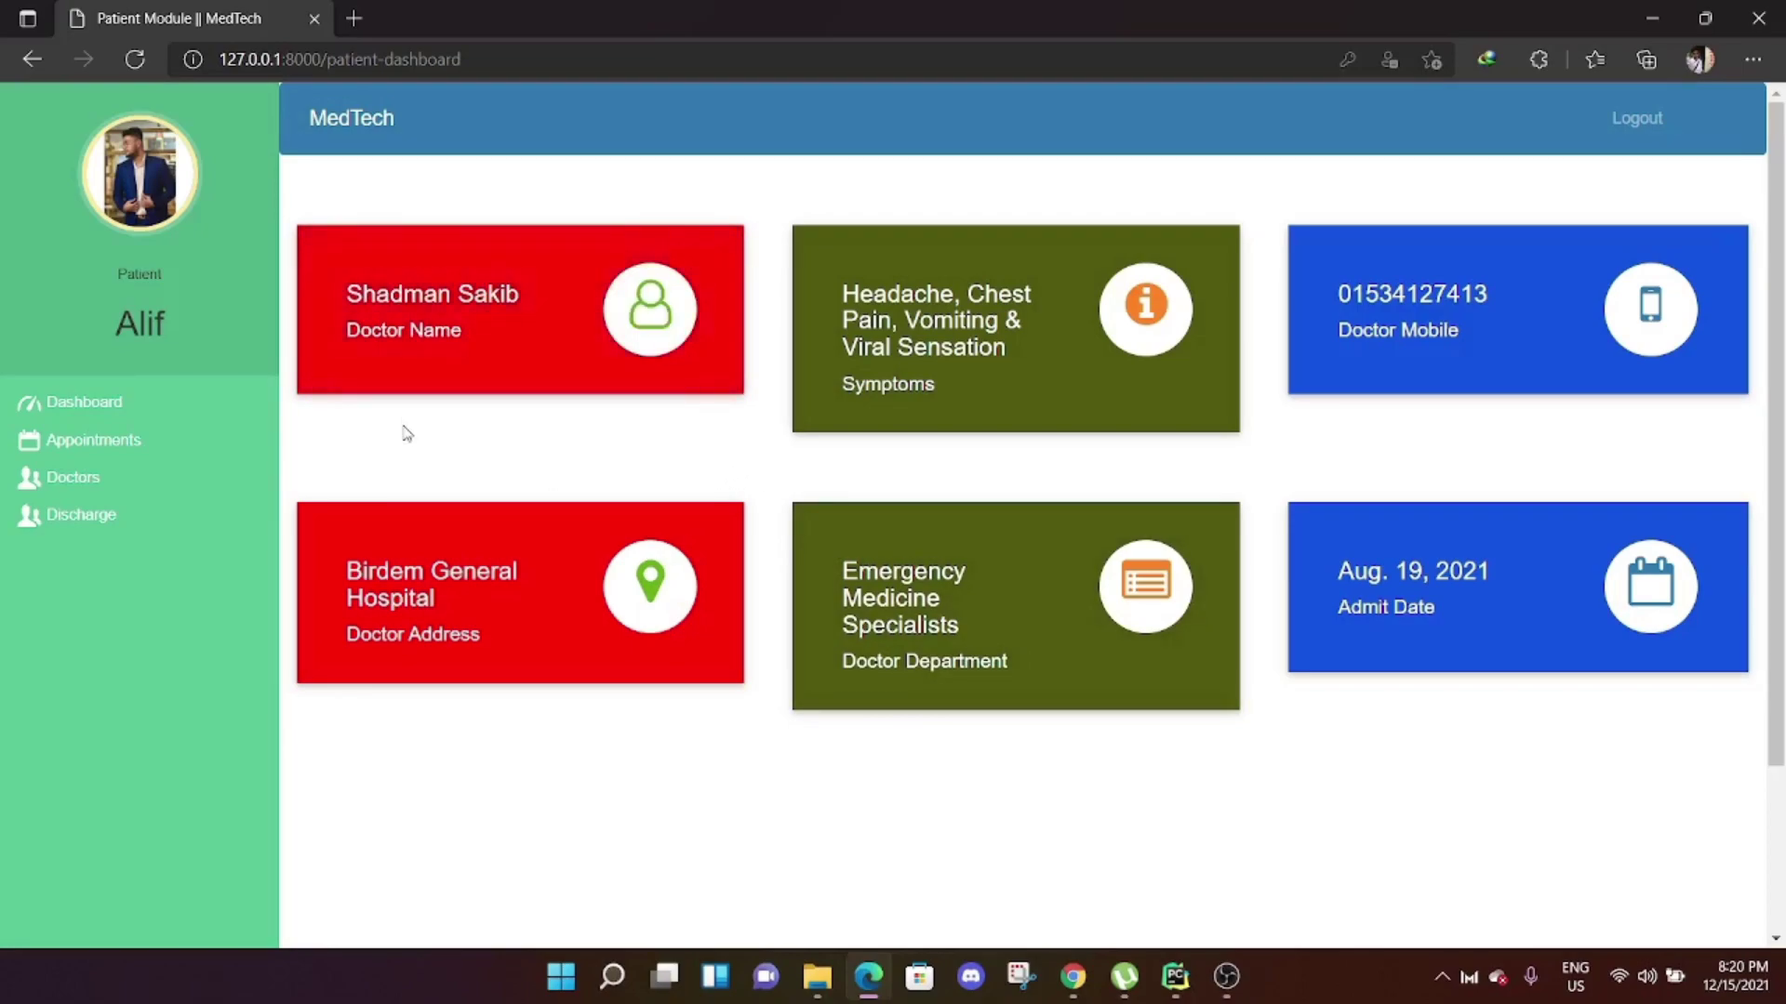
Check the patient's appointments and doctor list, then review the discharge bill totalling 2350.
click(298, 370)
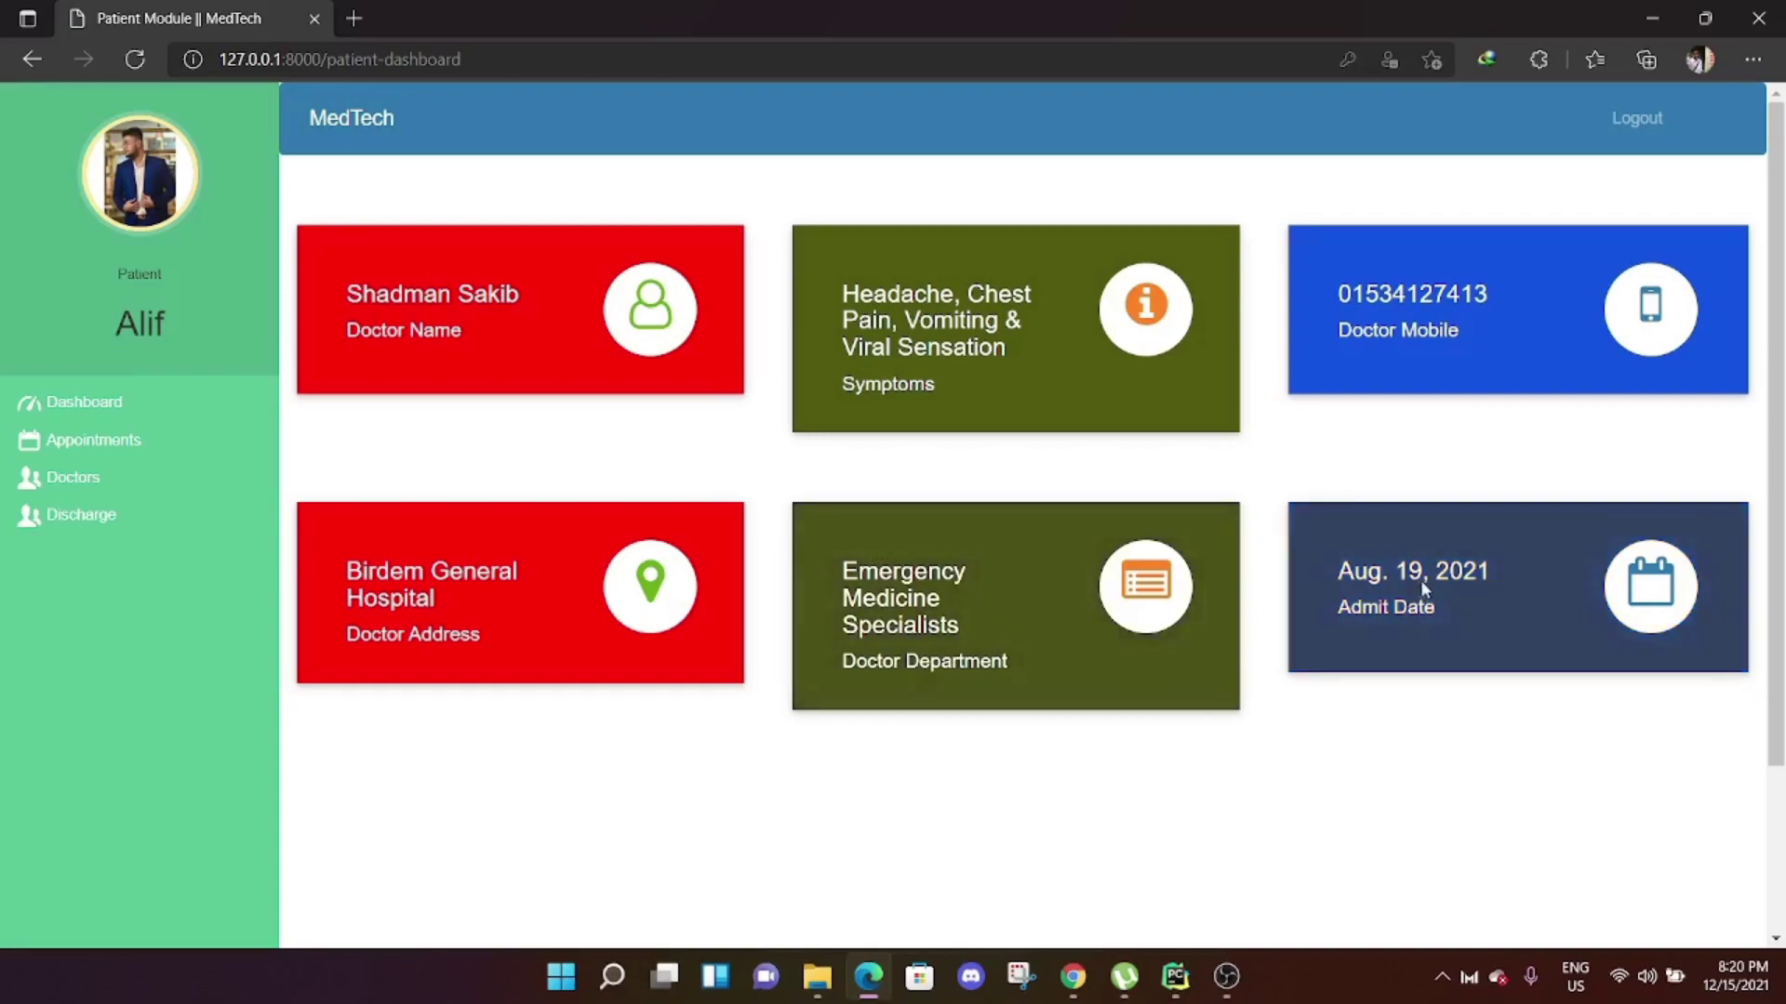
click(107, 445)
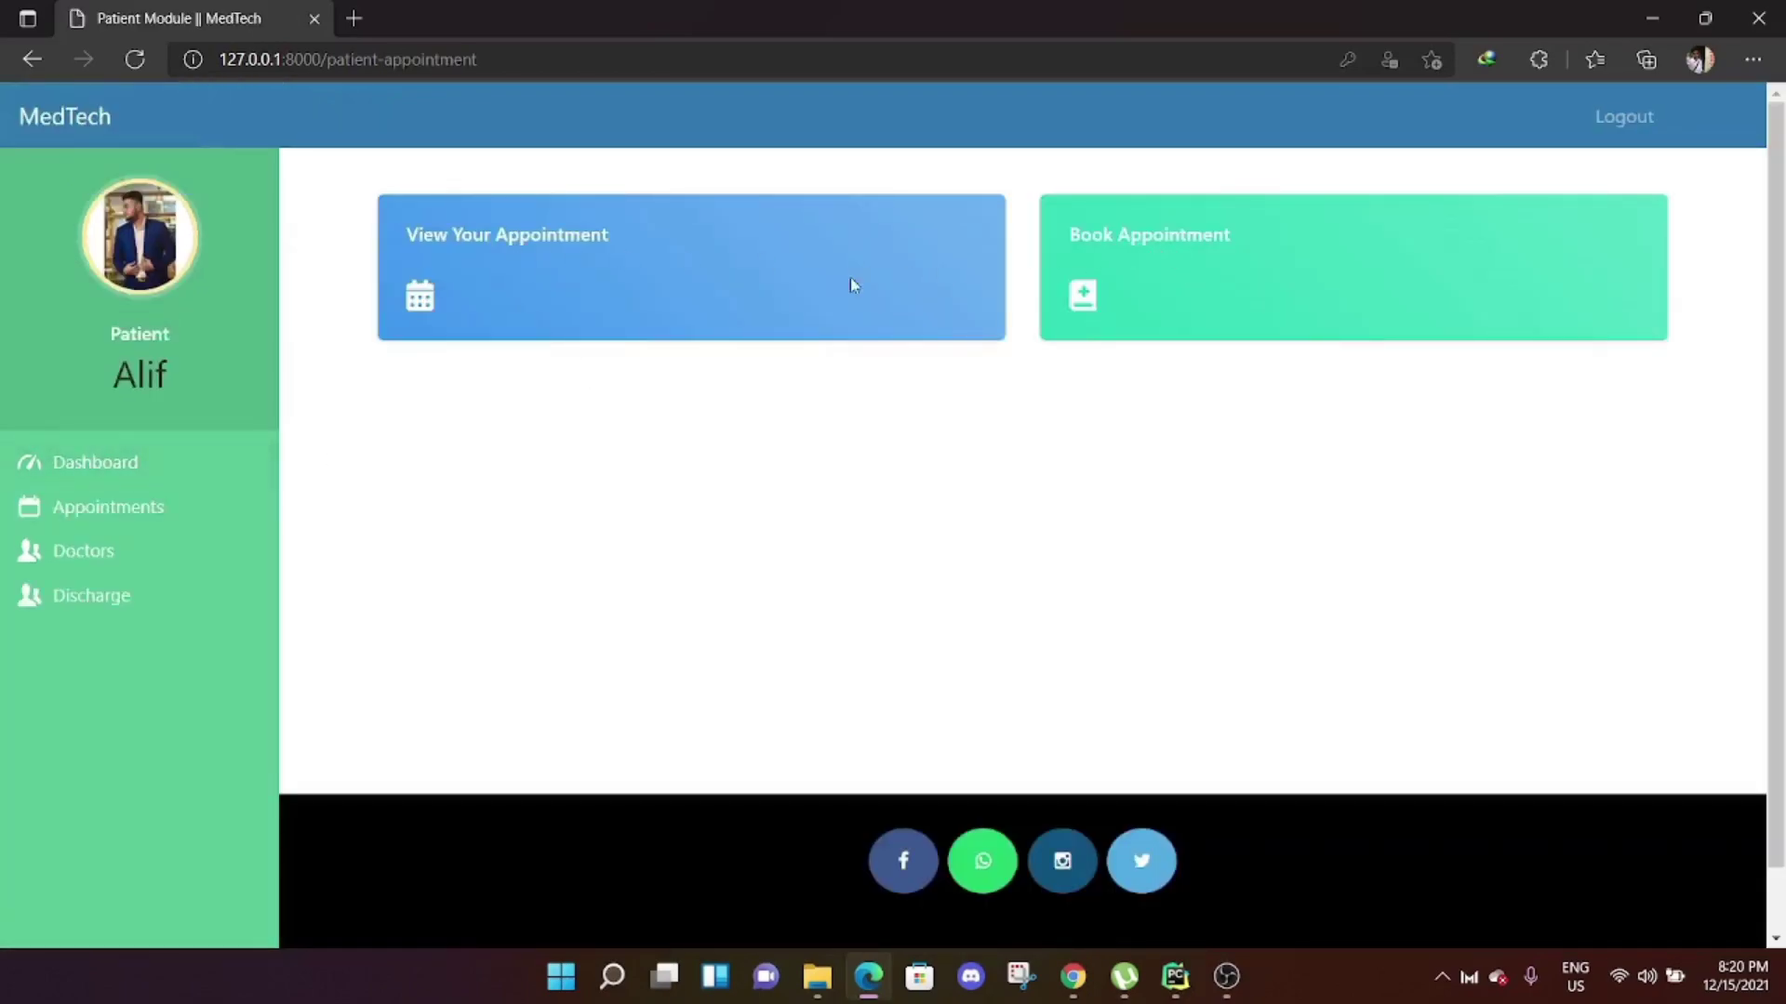
click(84, 559)
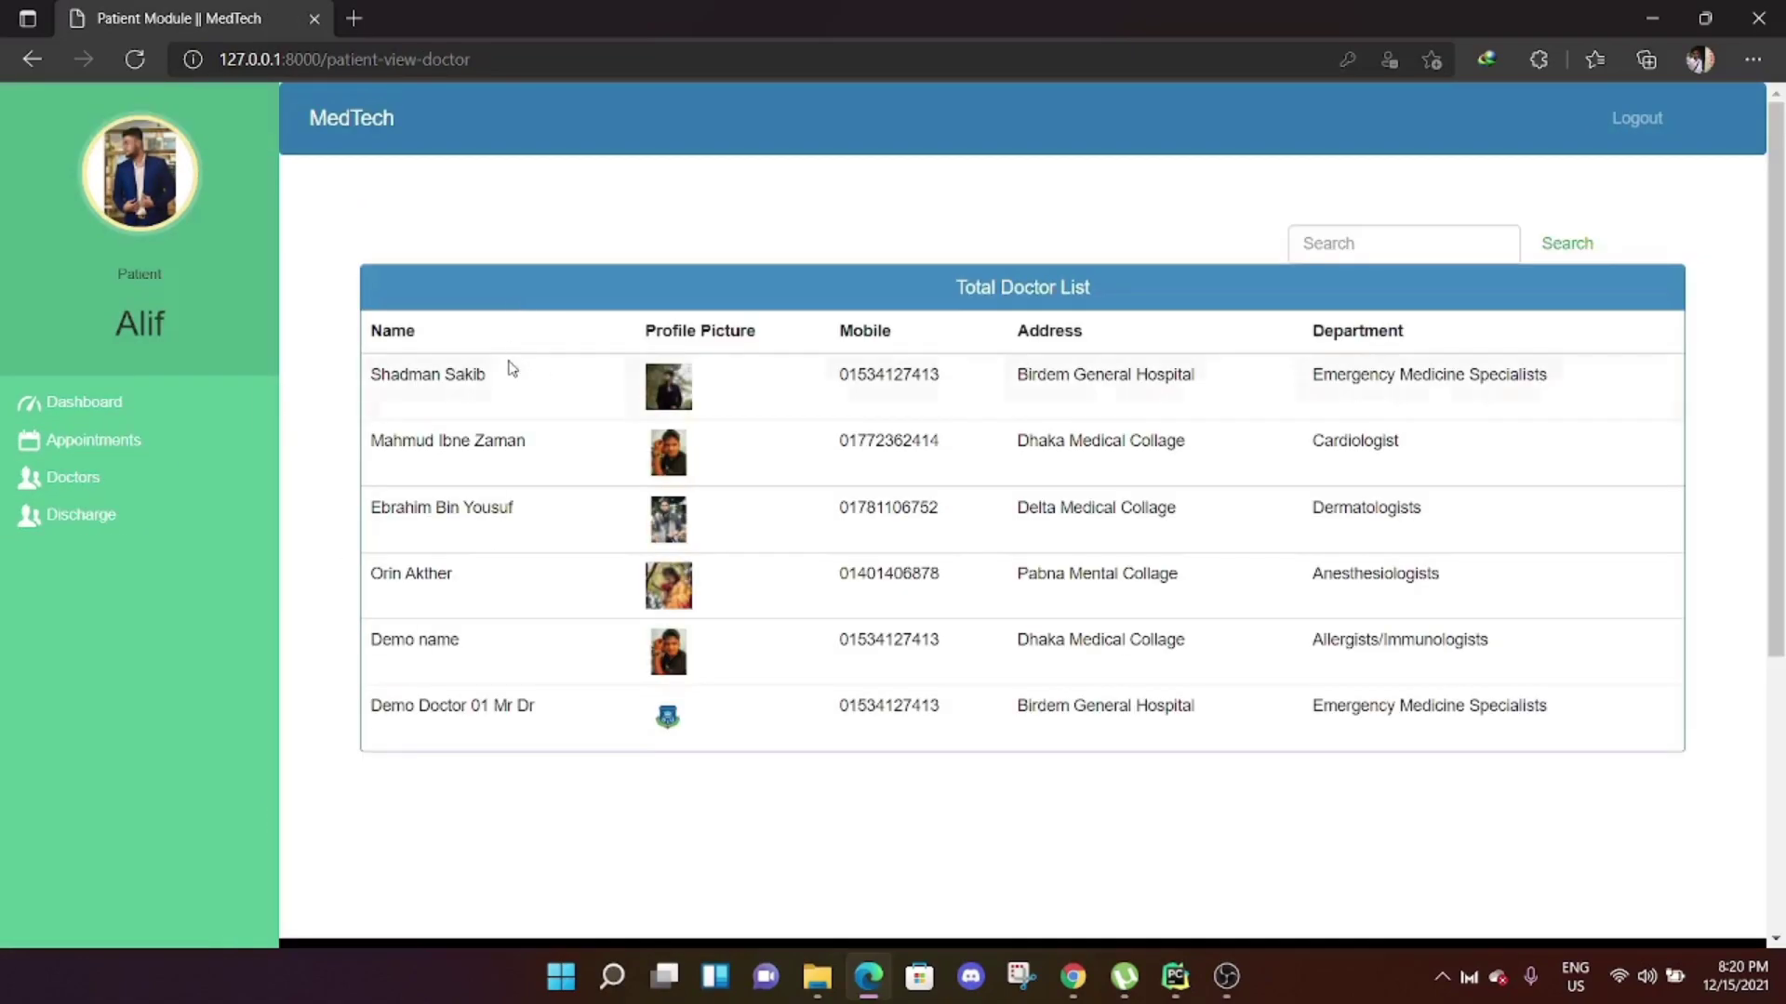
click(93, 516)
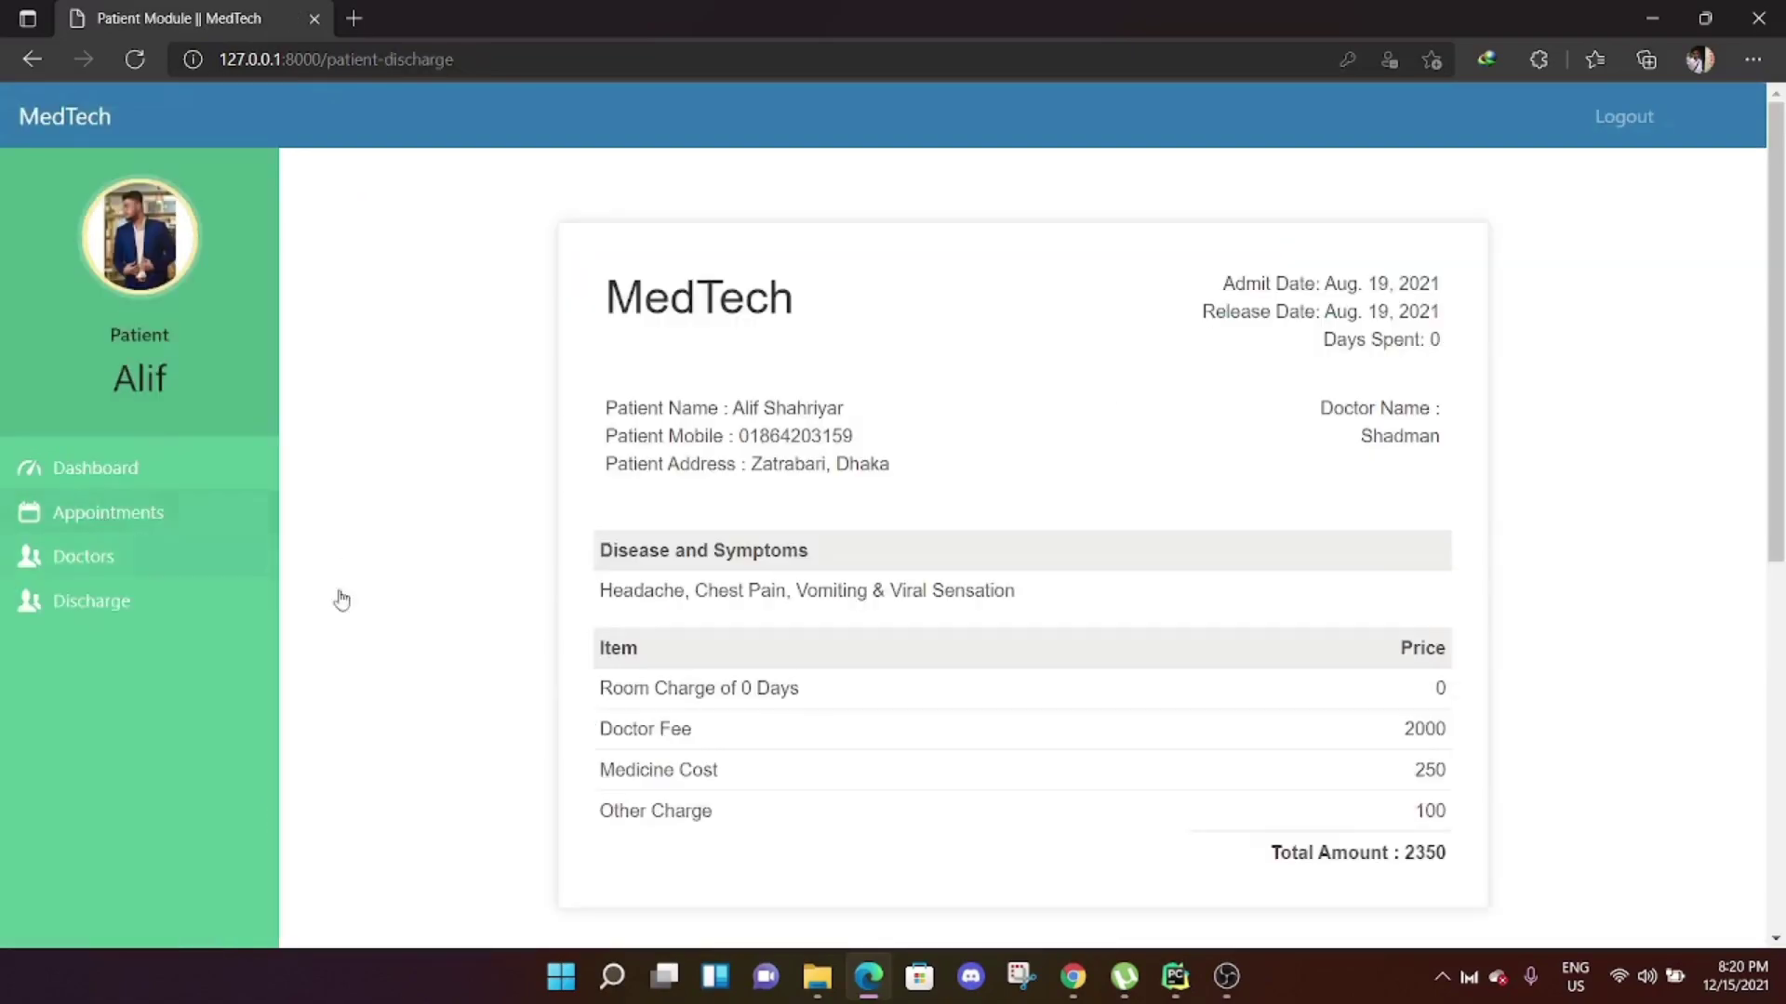
scroll(1172, 638, down, 5)
scroll(1057, 459, up, 5)
Sign out and start a patient registration with first name 'Demo Patient', last name '02'.
click(1609, 121)
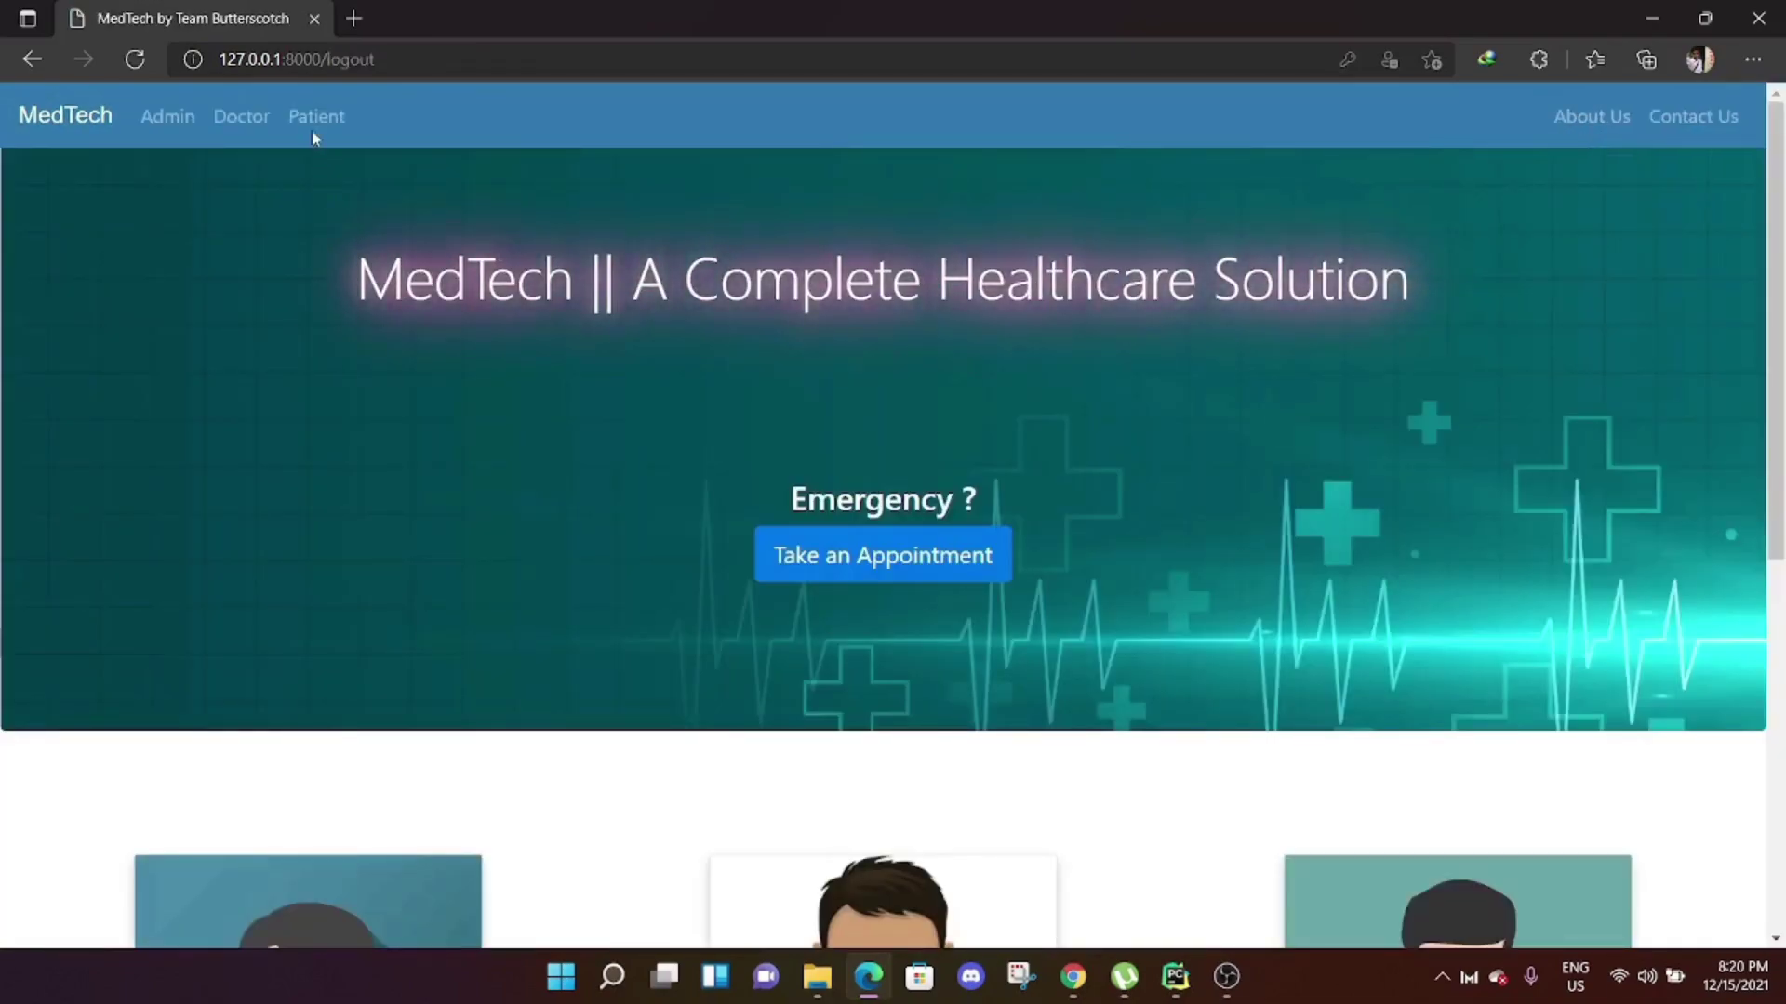
click(316, 117)
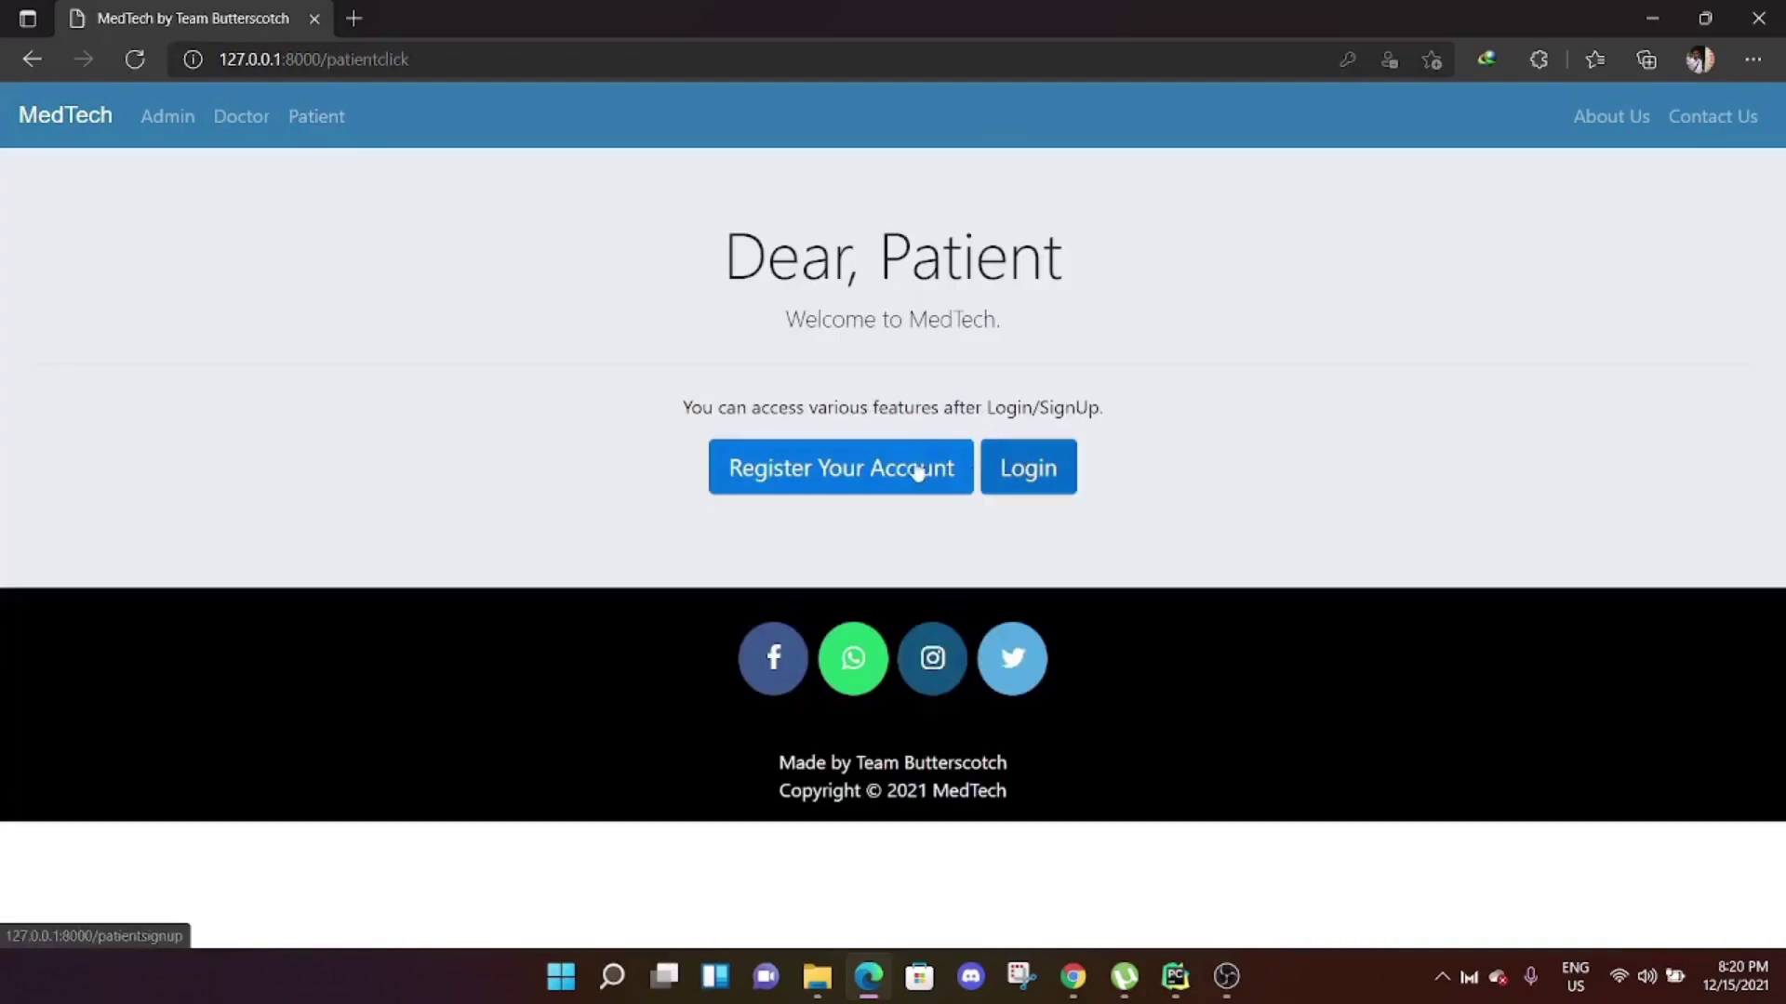
click(918, 470)
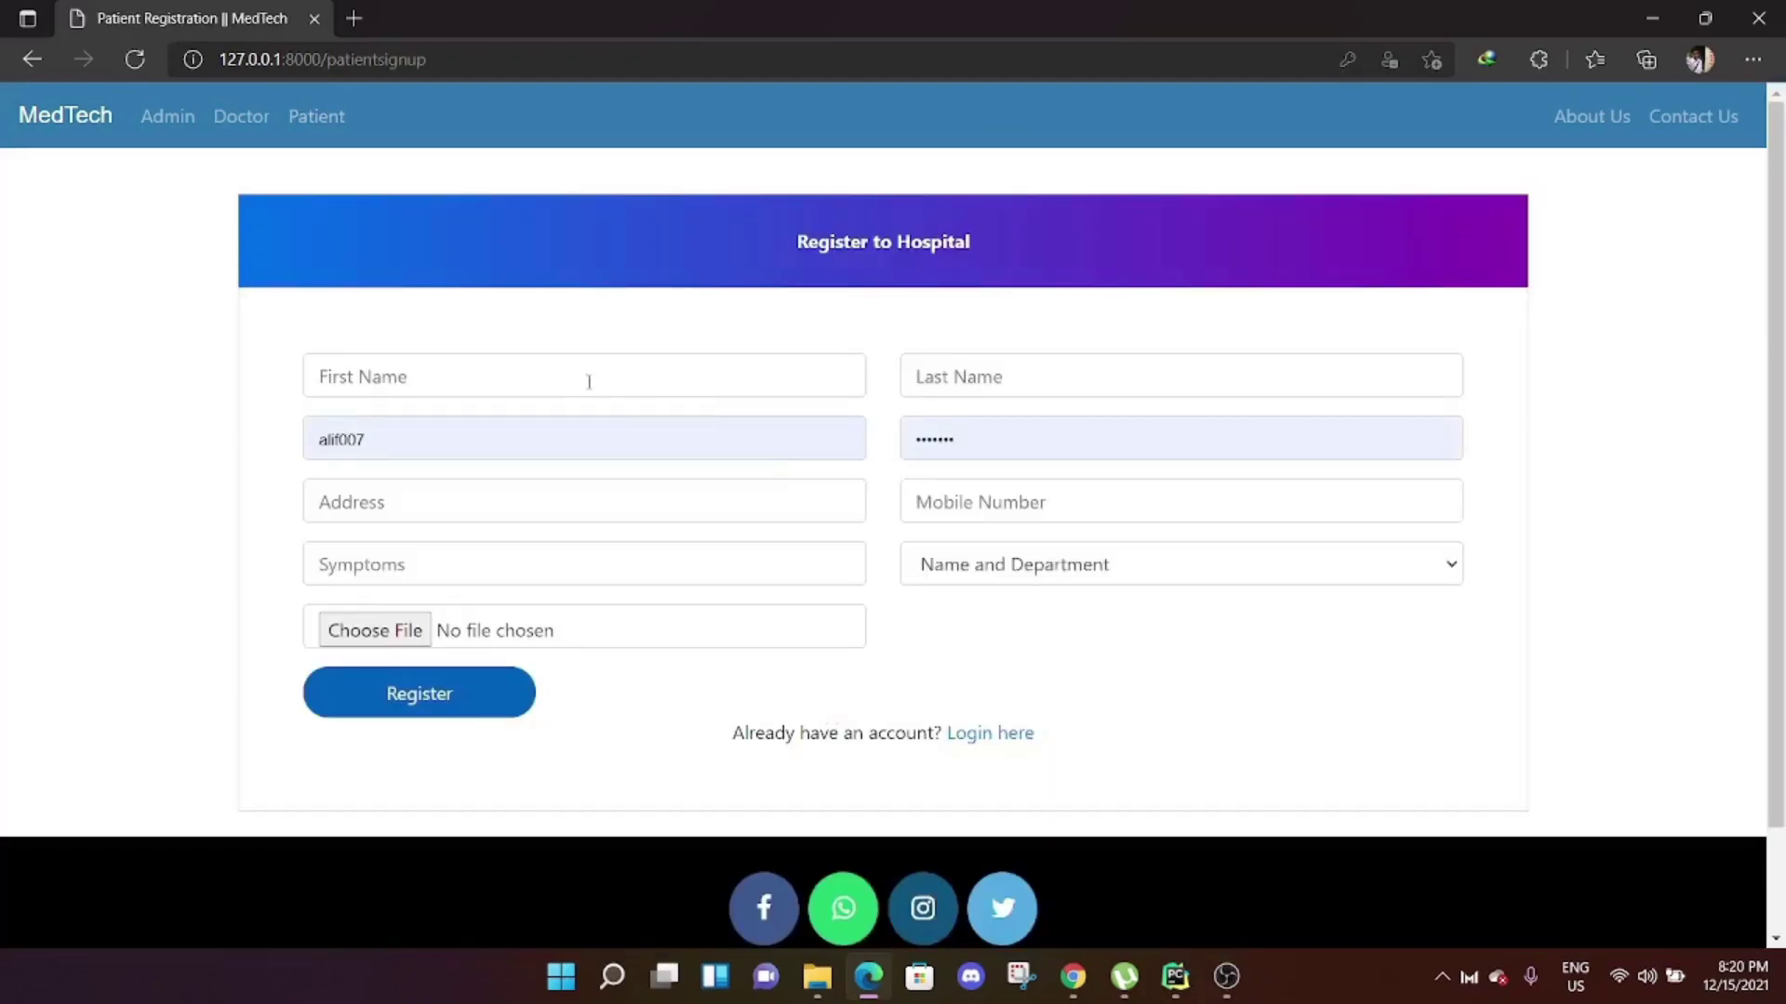
click(589, 382)
text(Demo)
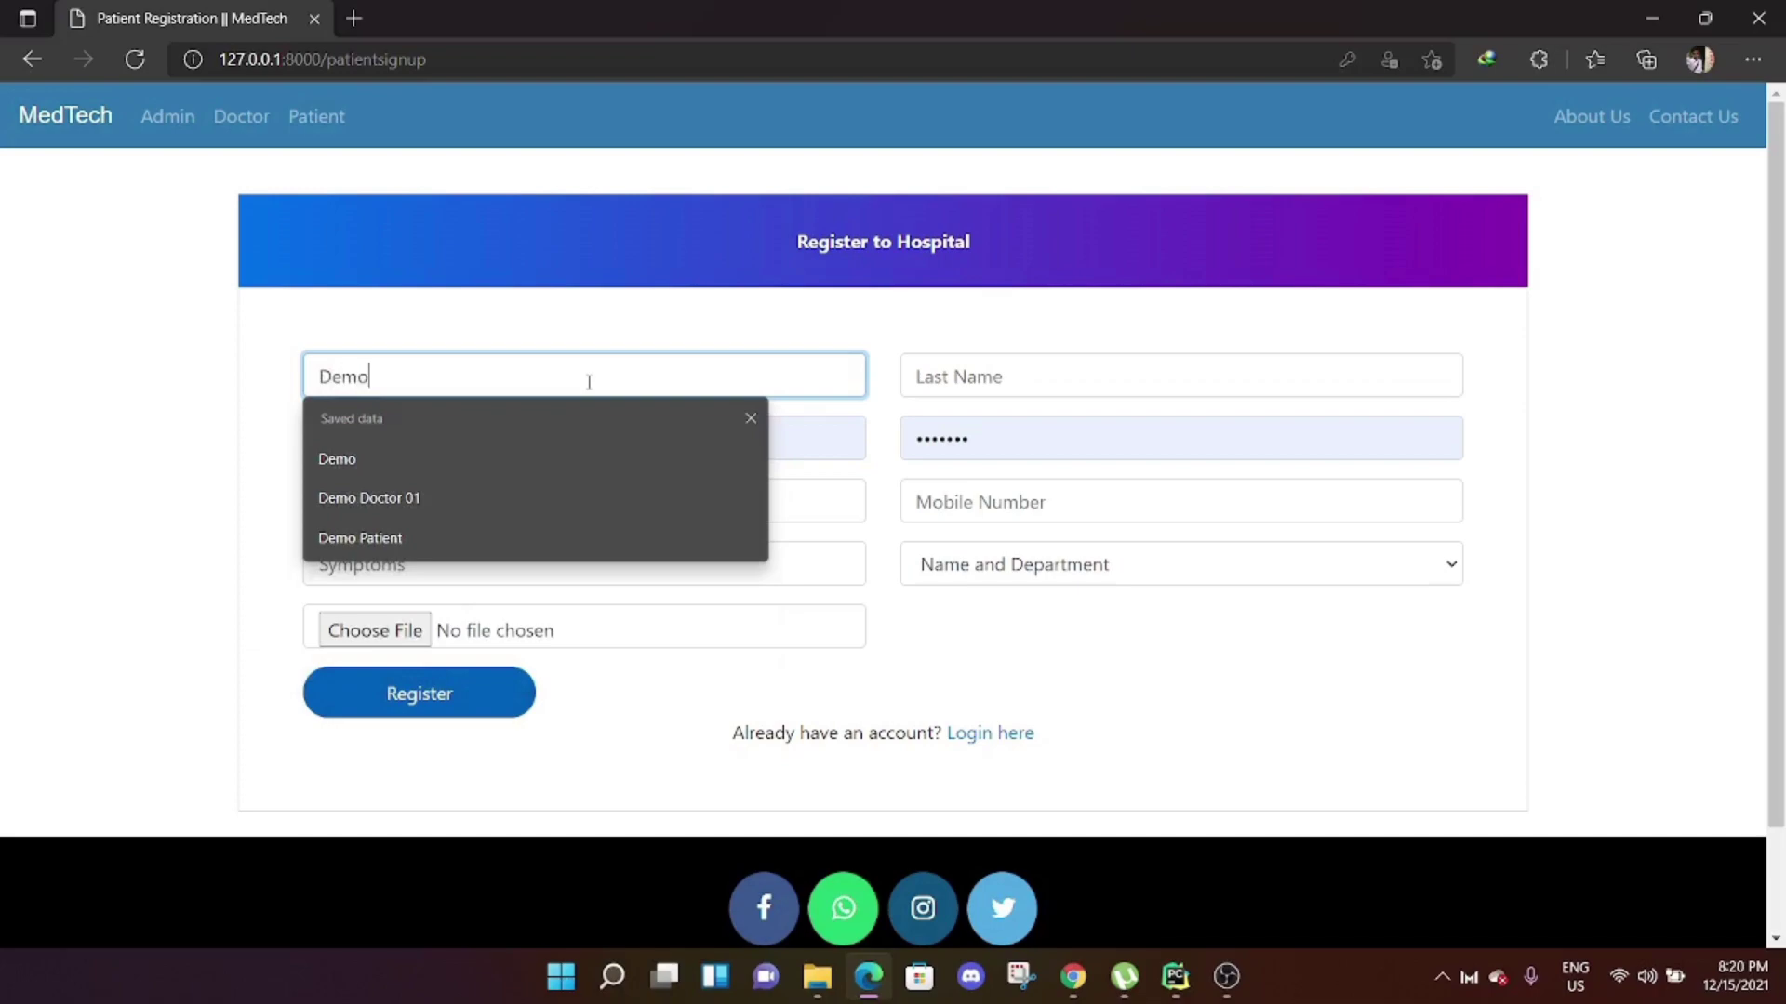
text( Pa)
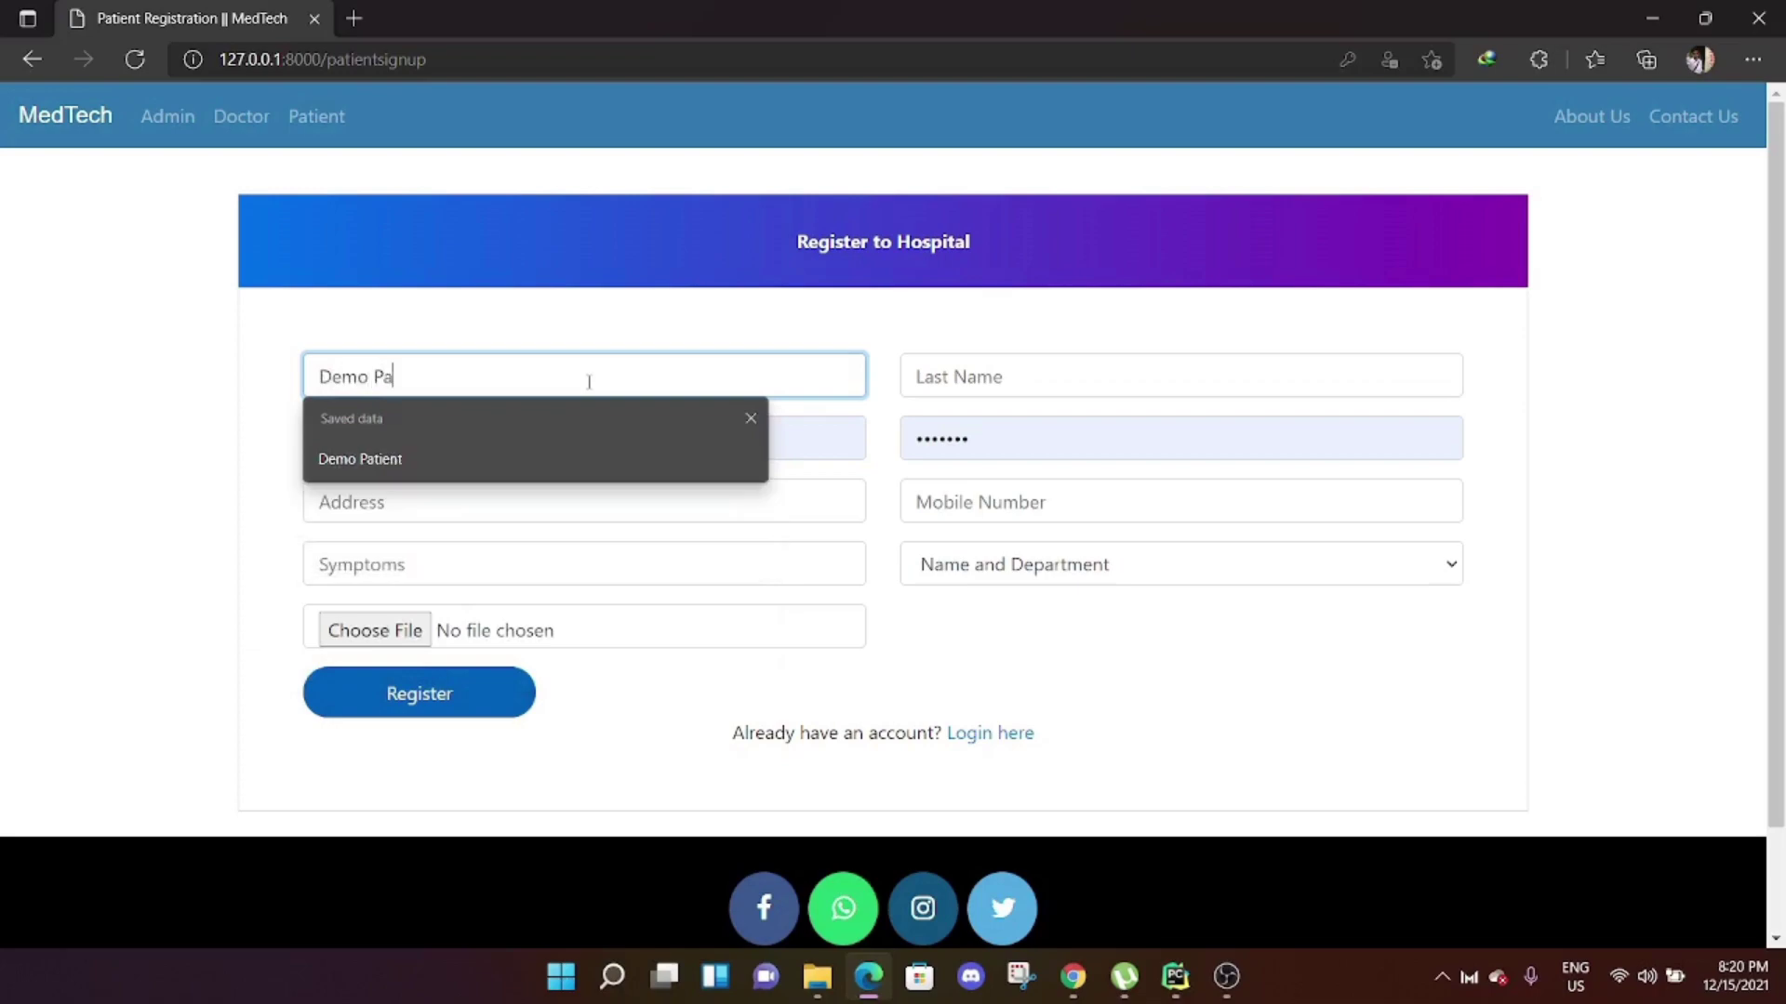
text(tient)
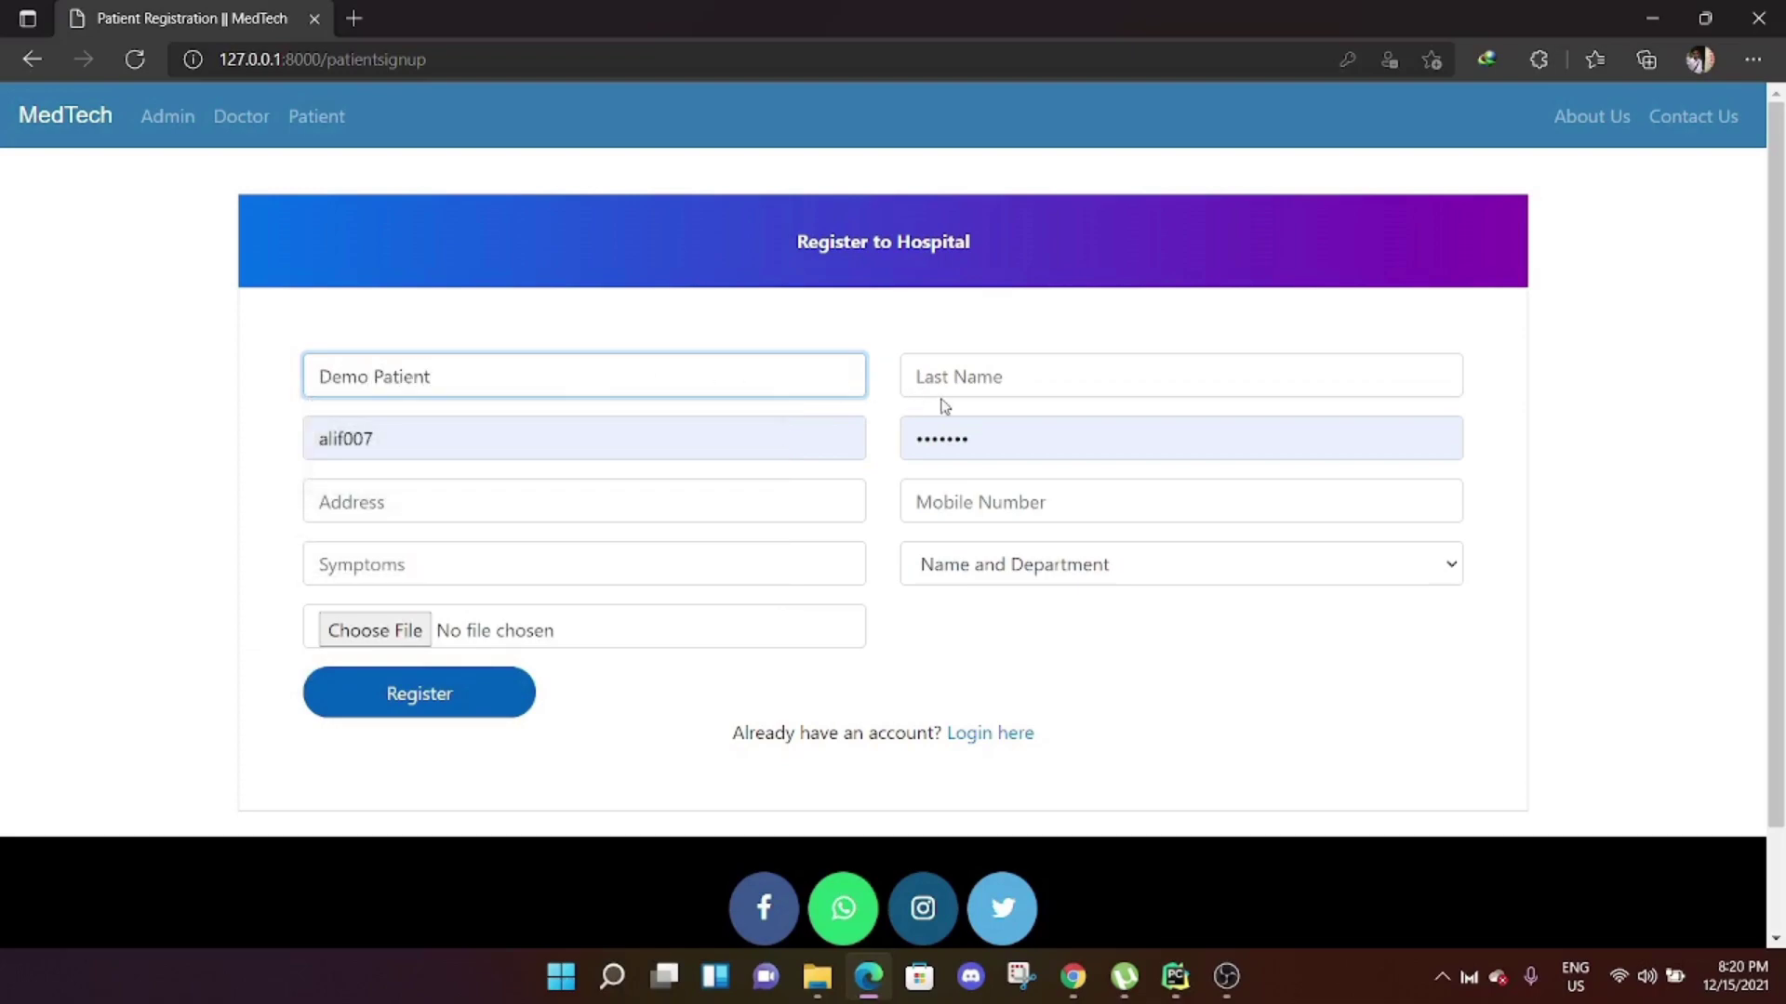
click(965, 384)
text(02)
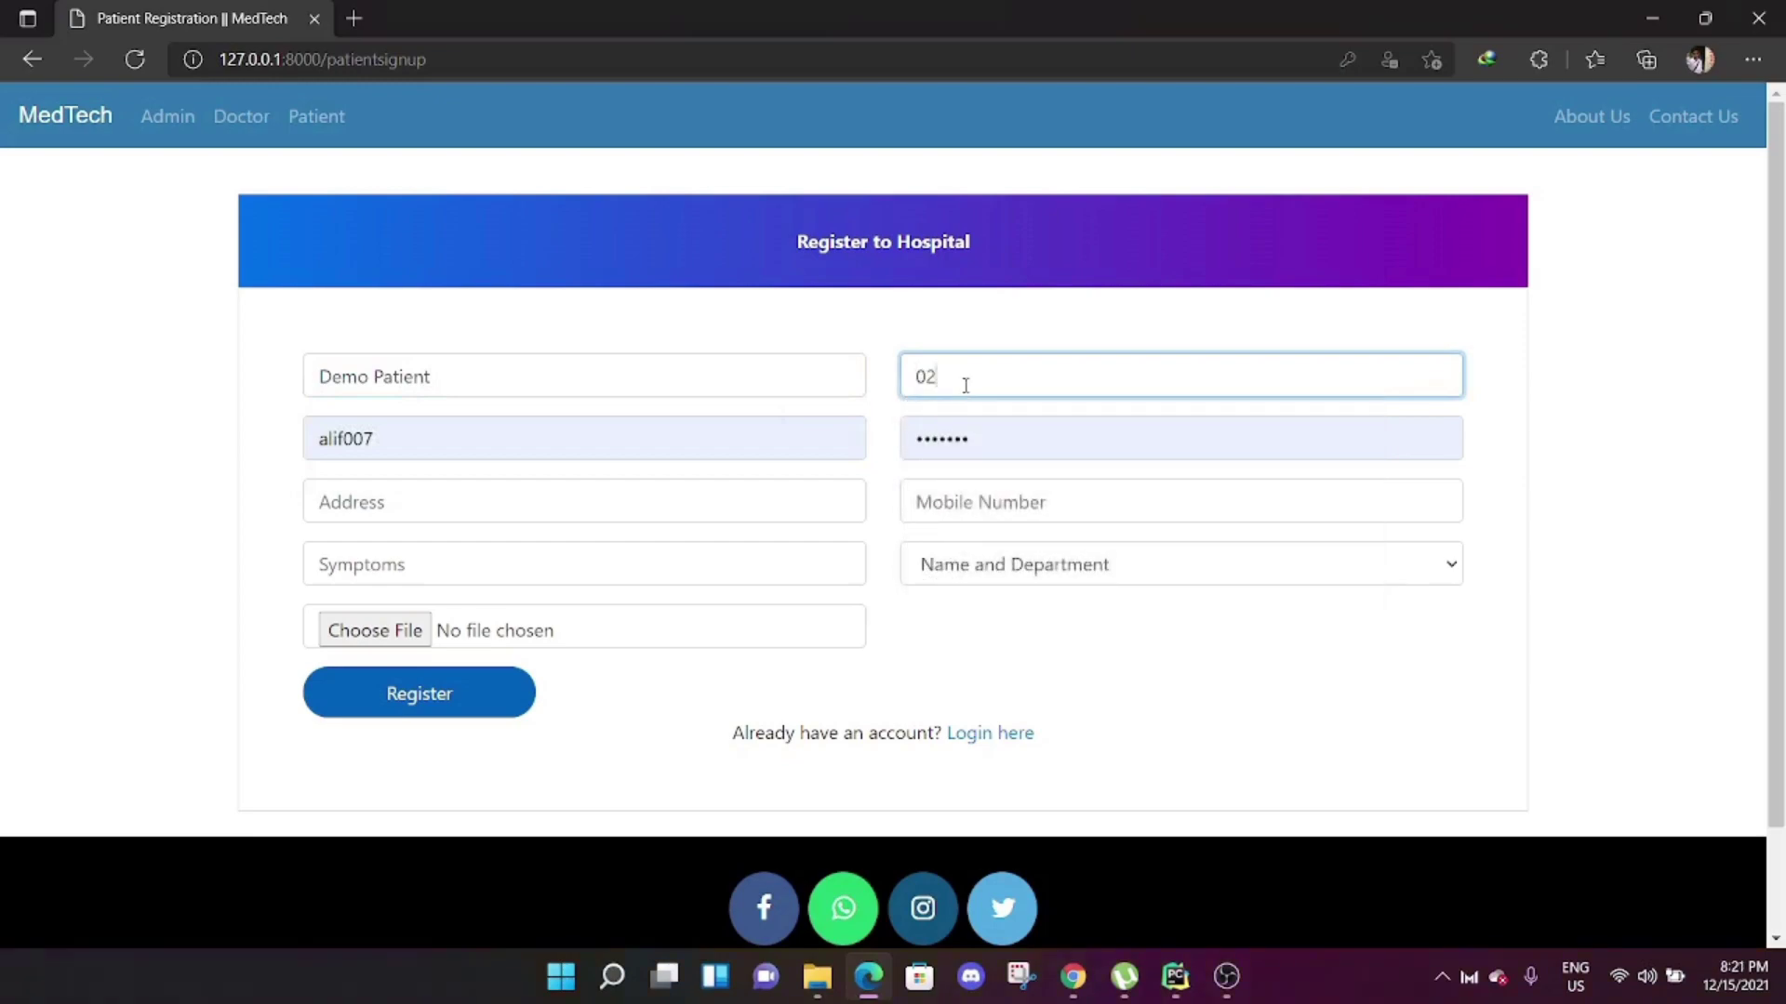
Replace the prefilled username with 'demopat02' and enter a new password.
click(478, 427)
drag(478, 427, 211, 426)
text(de)
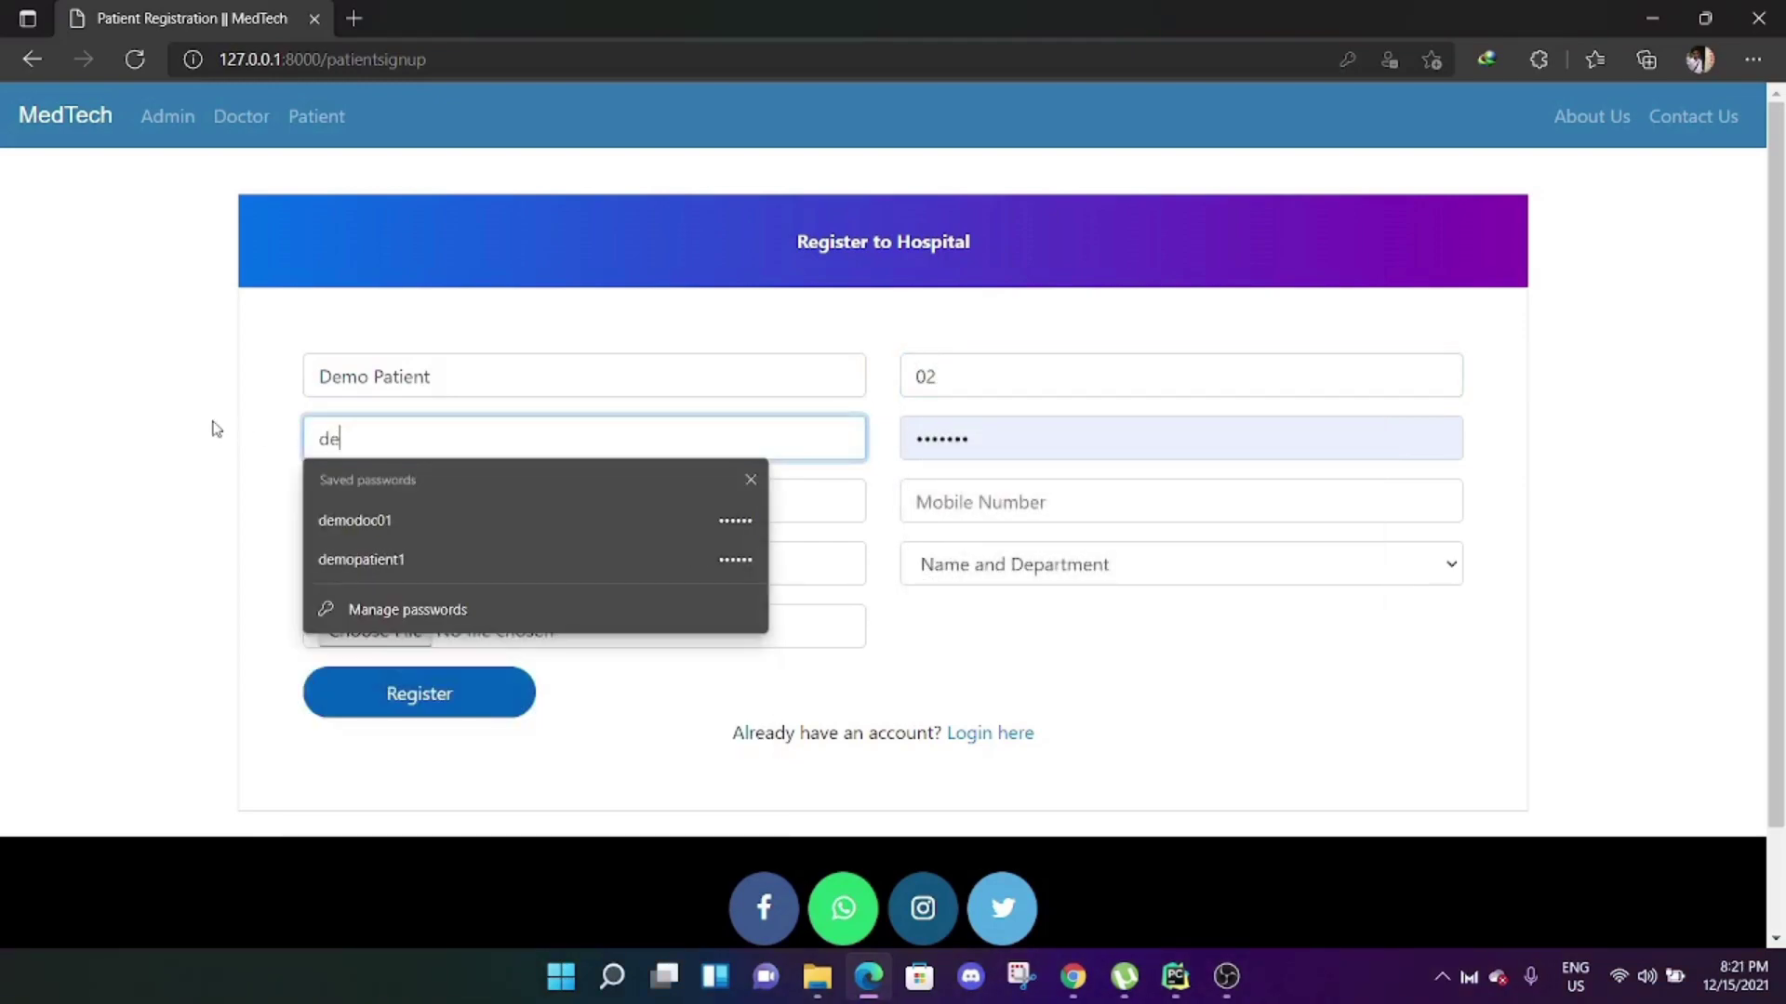
text(mopat02)
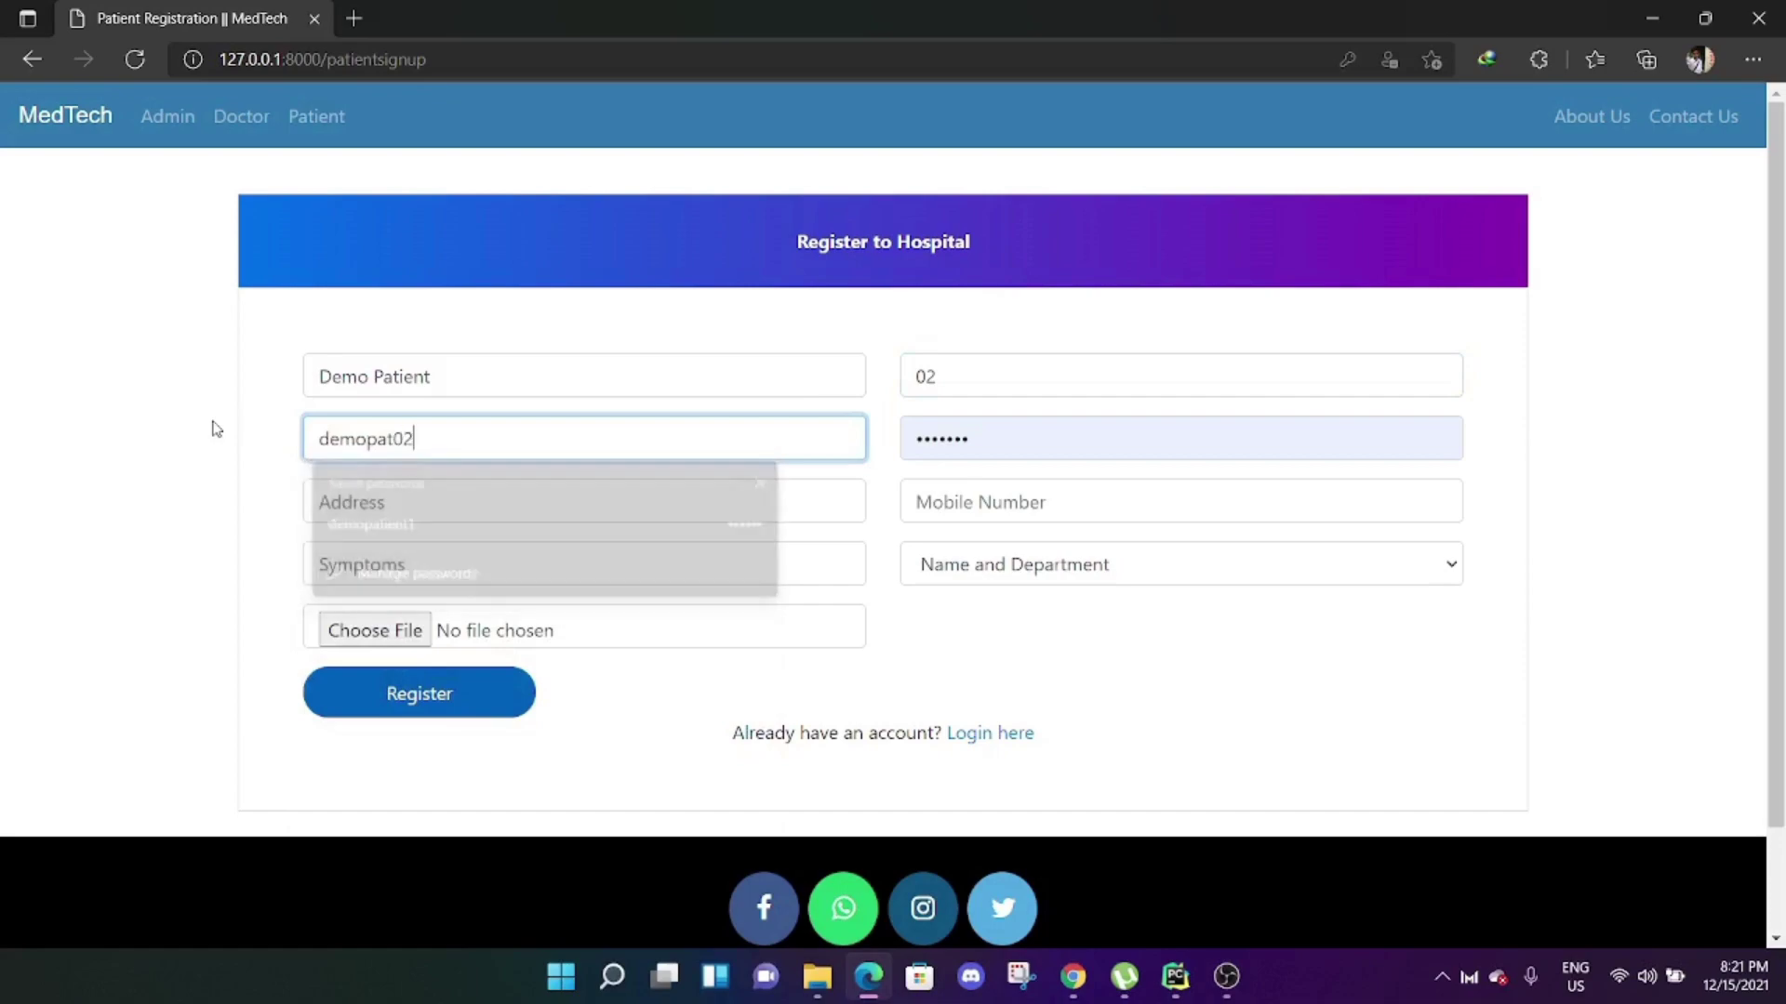
double_click(1011, 420)
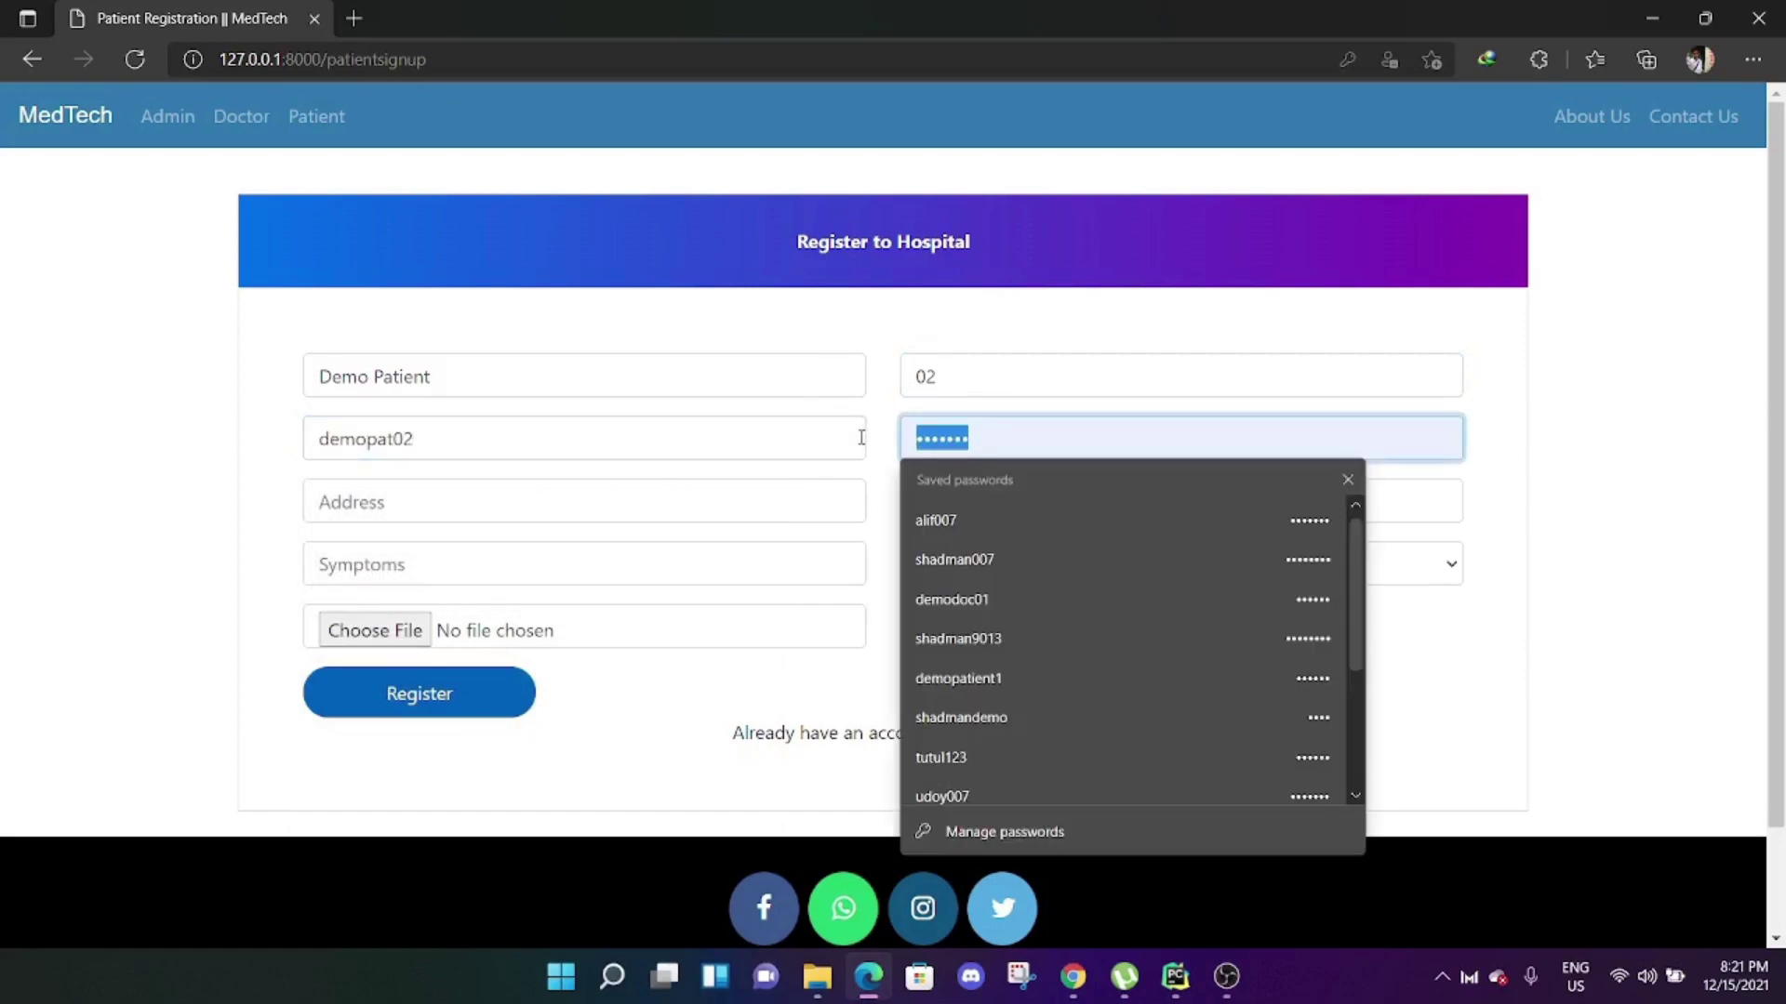
text(1)
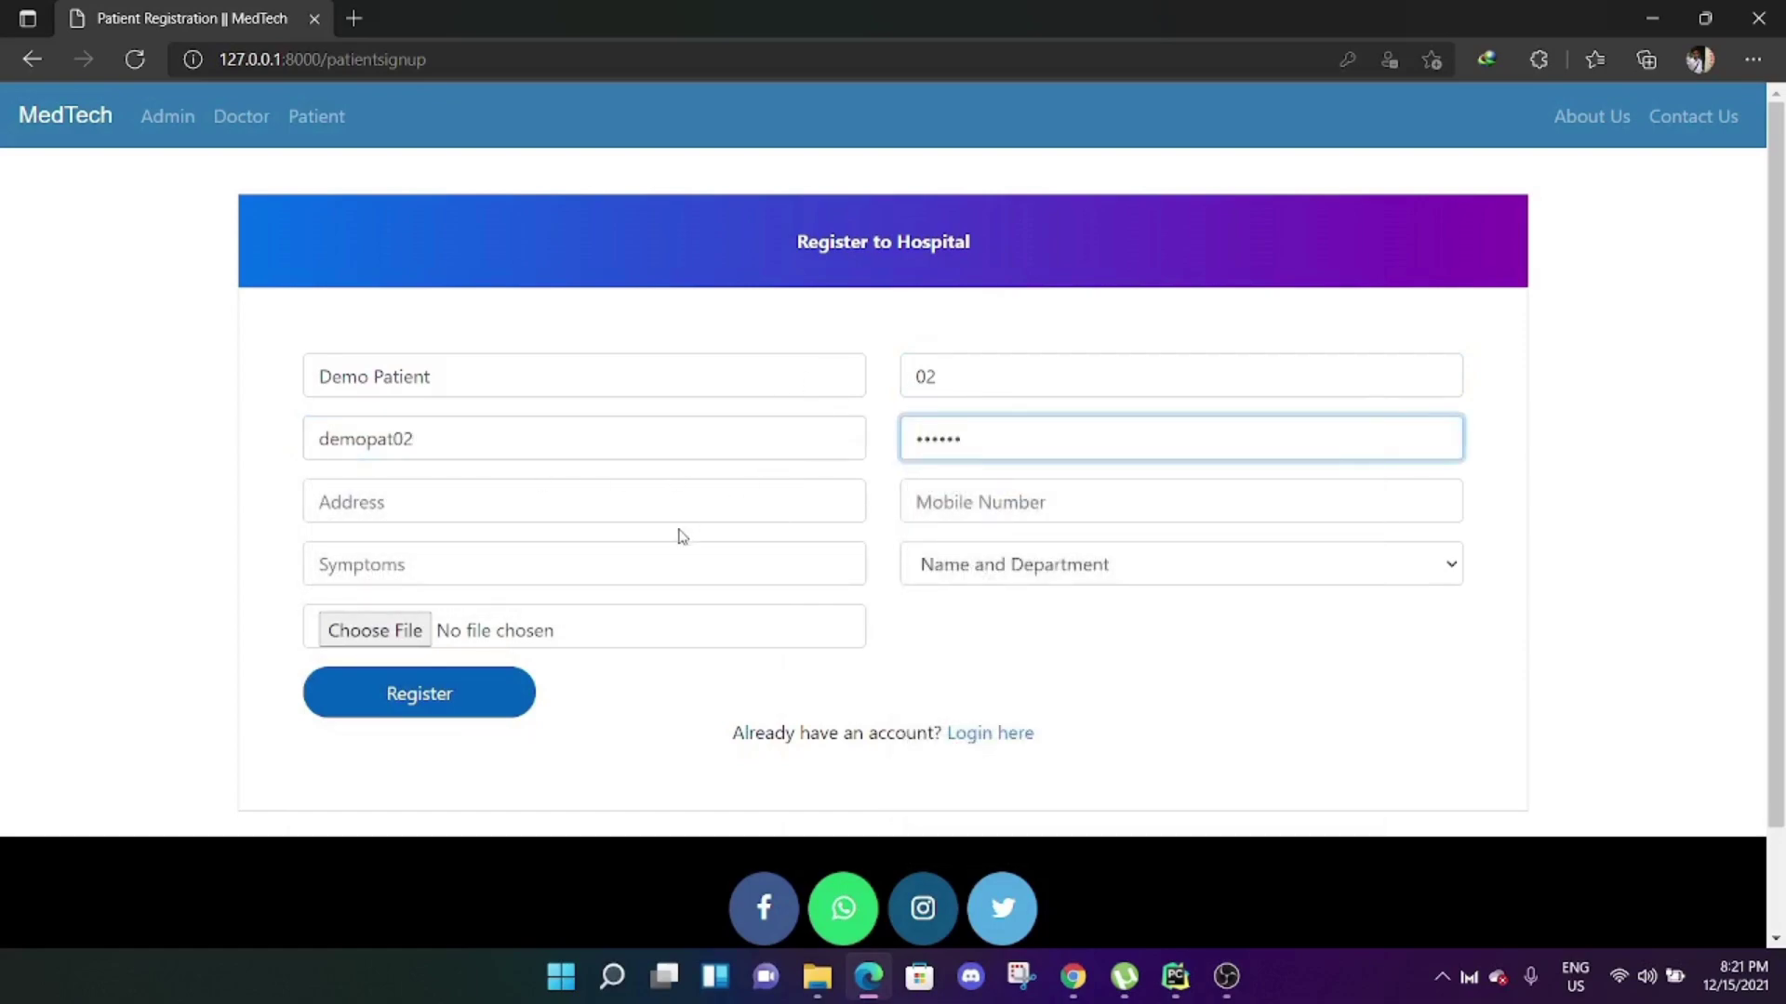
Add saved address, mobile and Covid 19 symptoms, the Emergency Medicine doctor and DIU Together picture, then register.
click(677, 504)
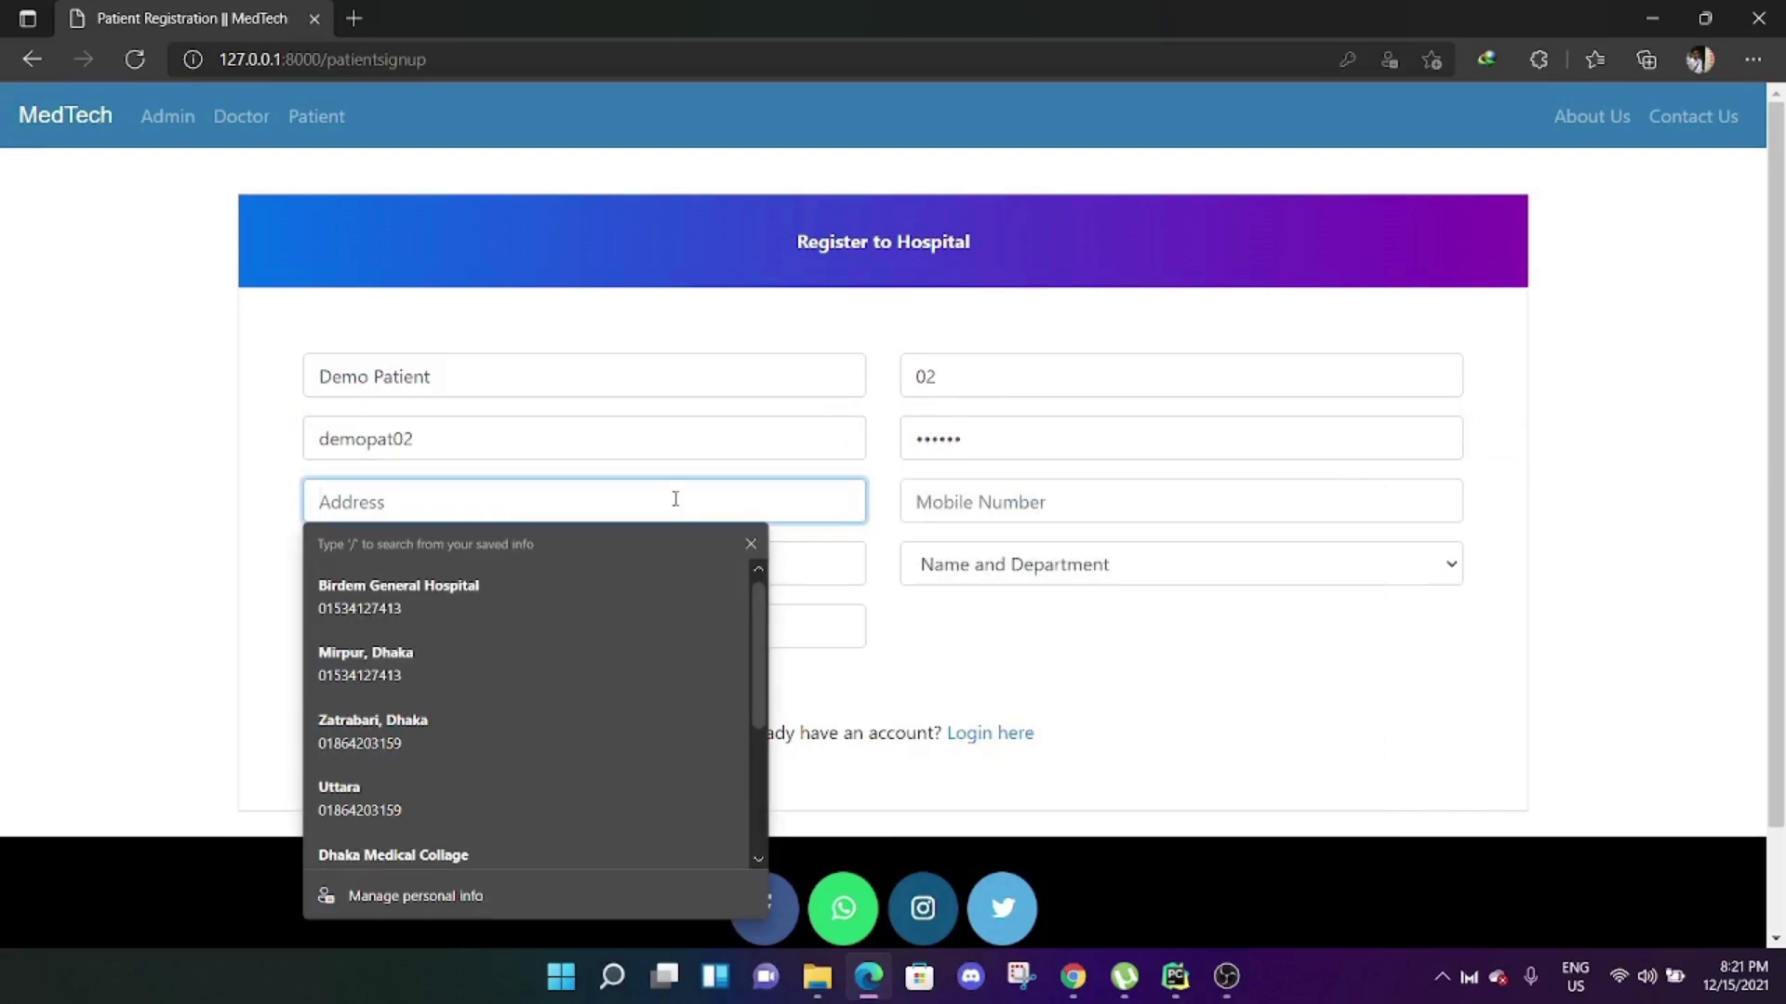
click(605, 661)
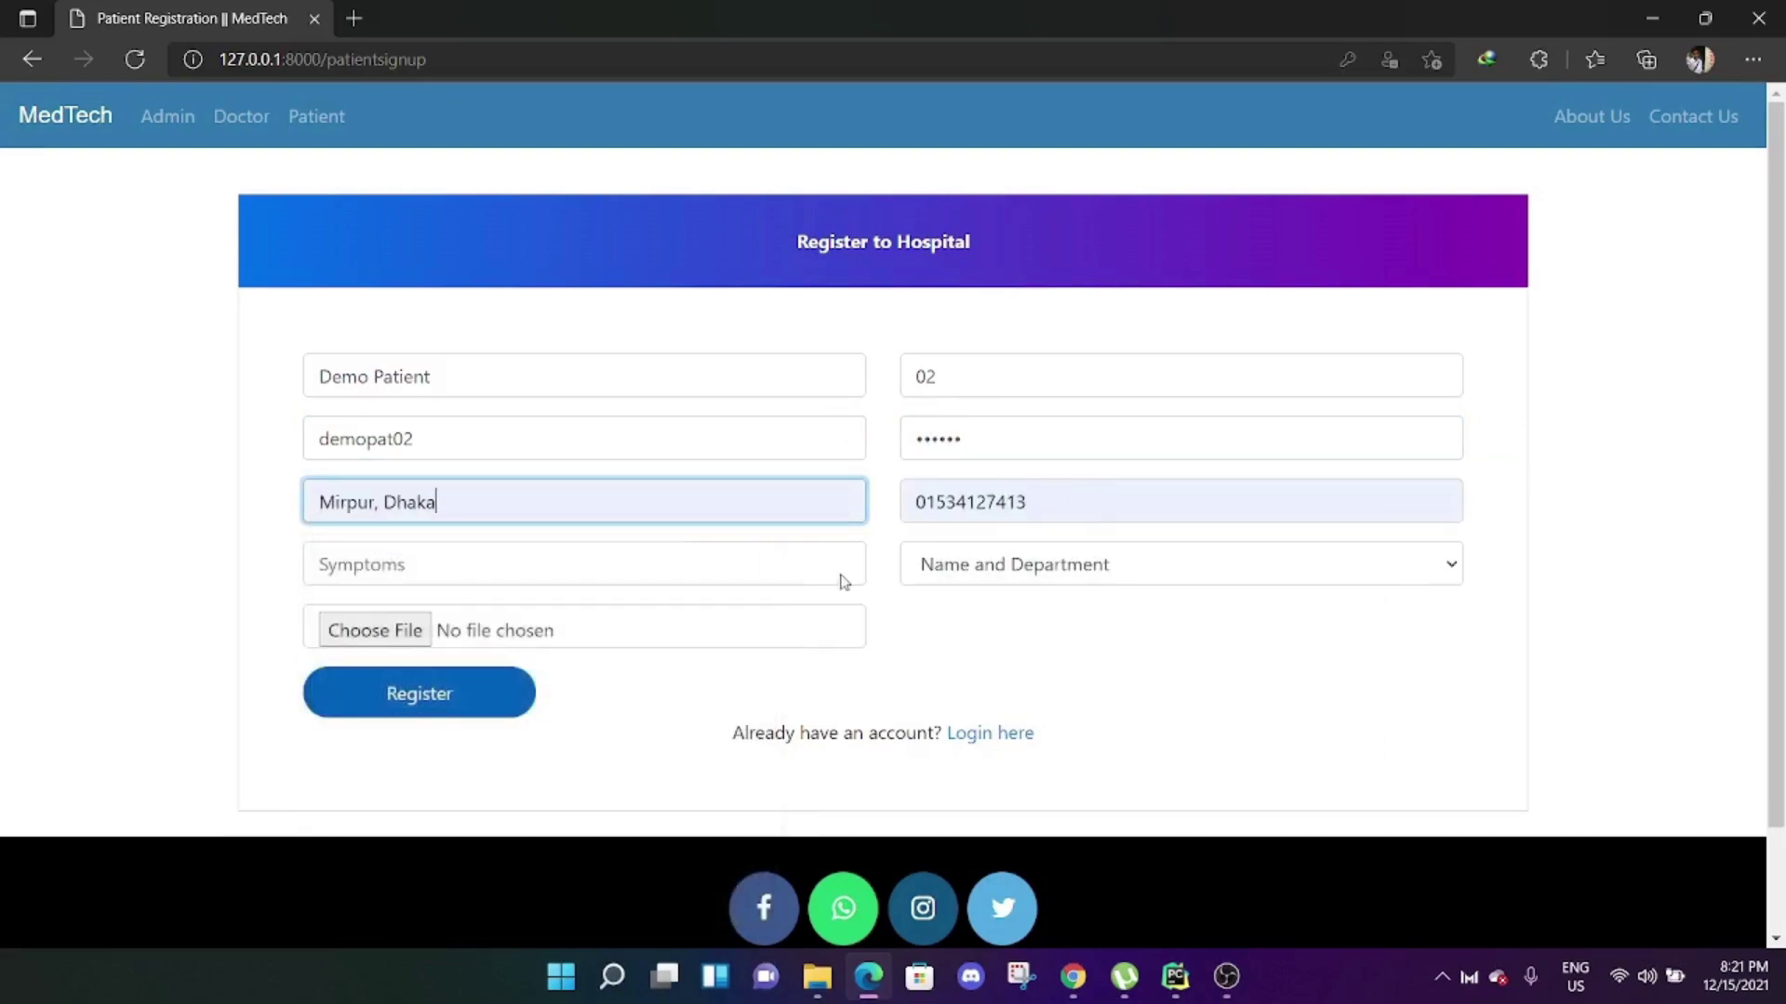
click(612, 571)
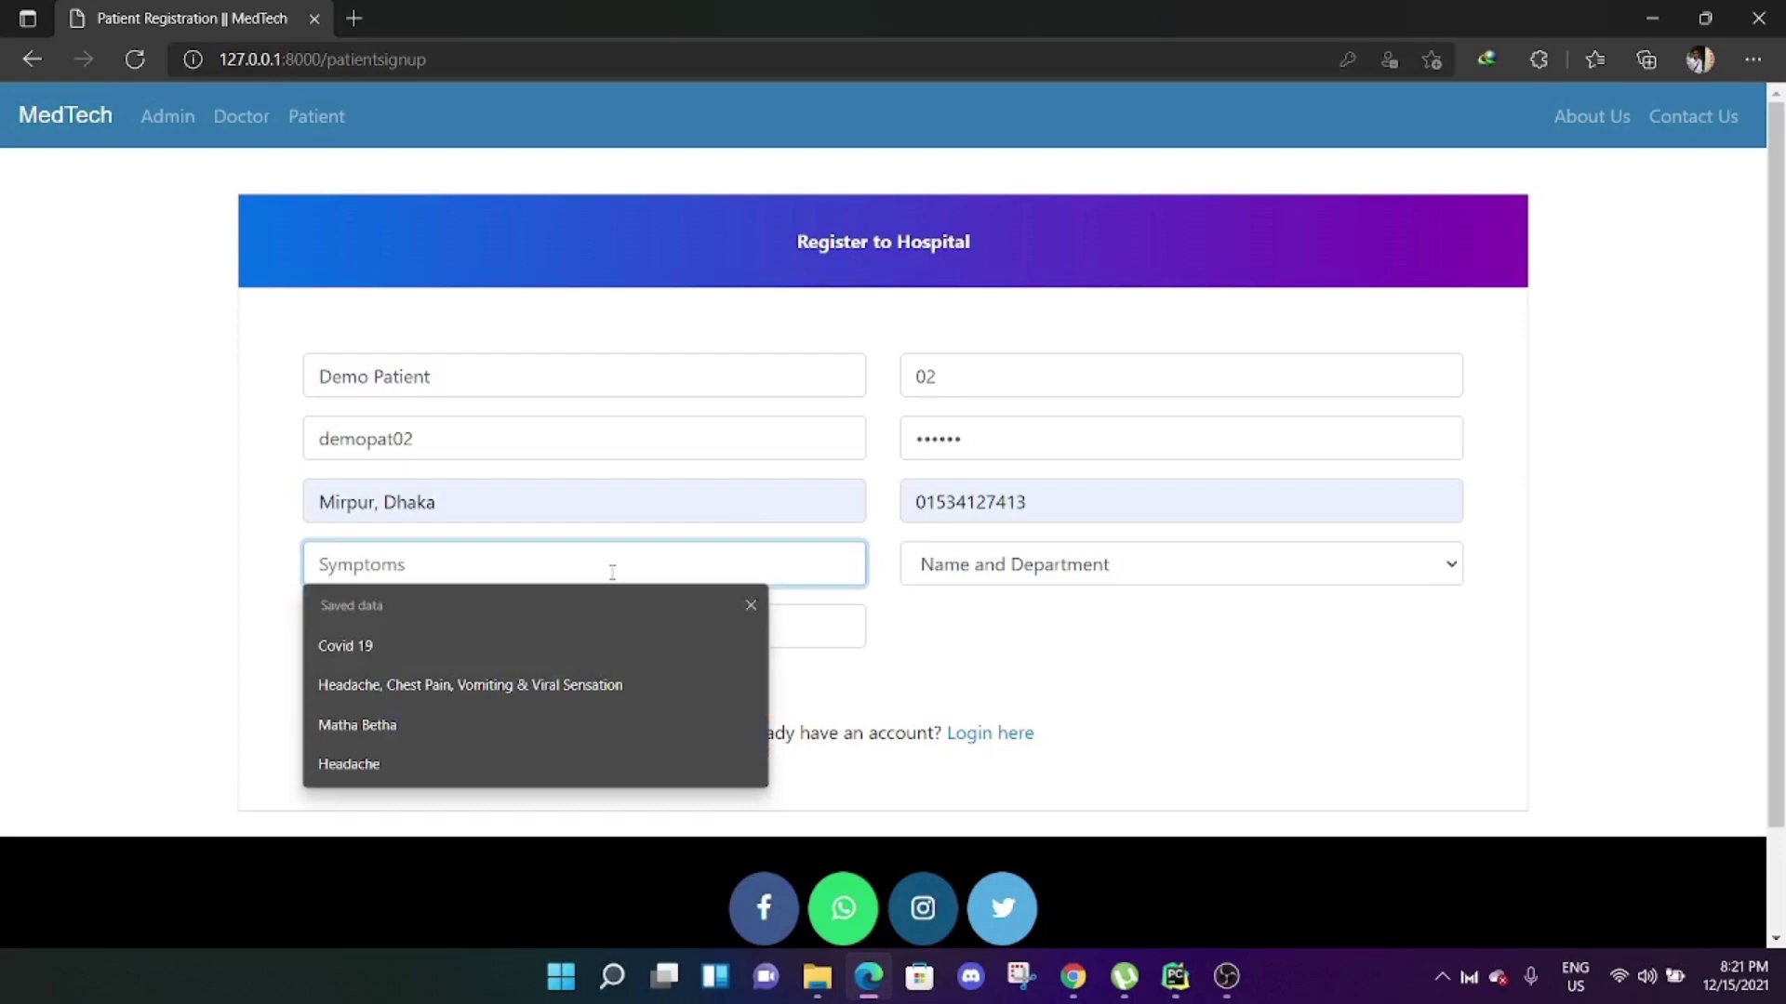
click(567, 644)
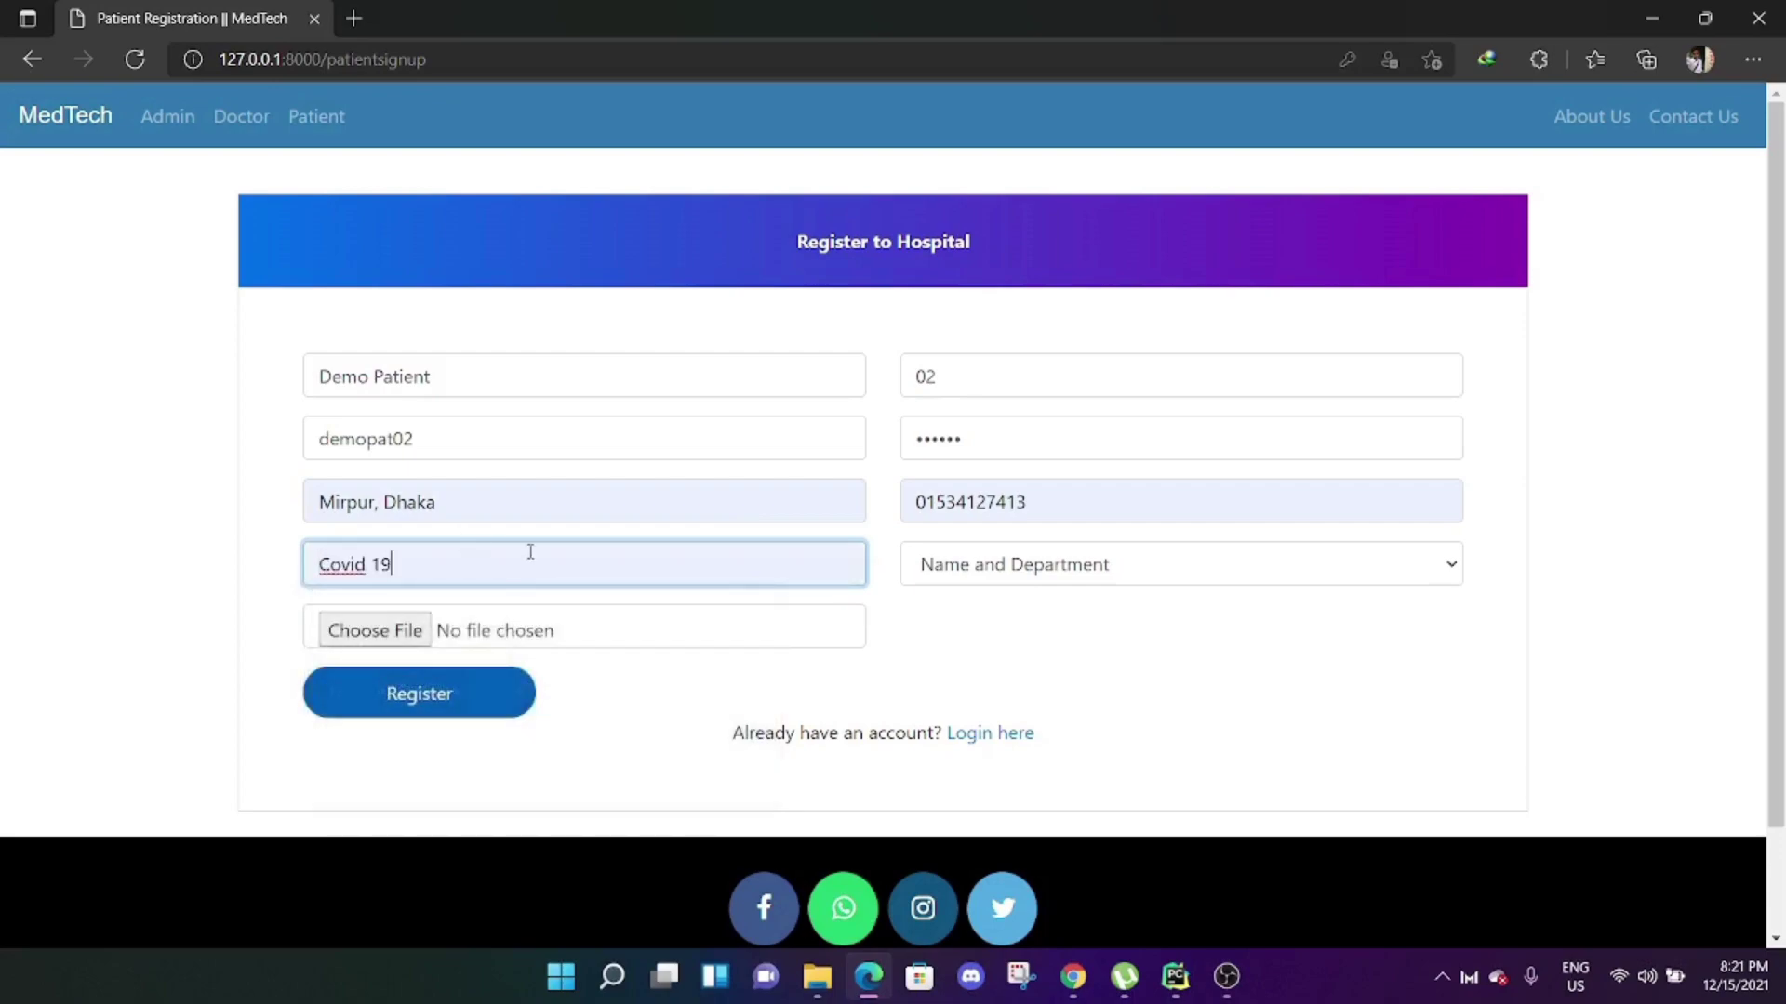
click(1174, 552)
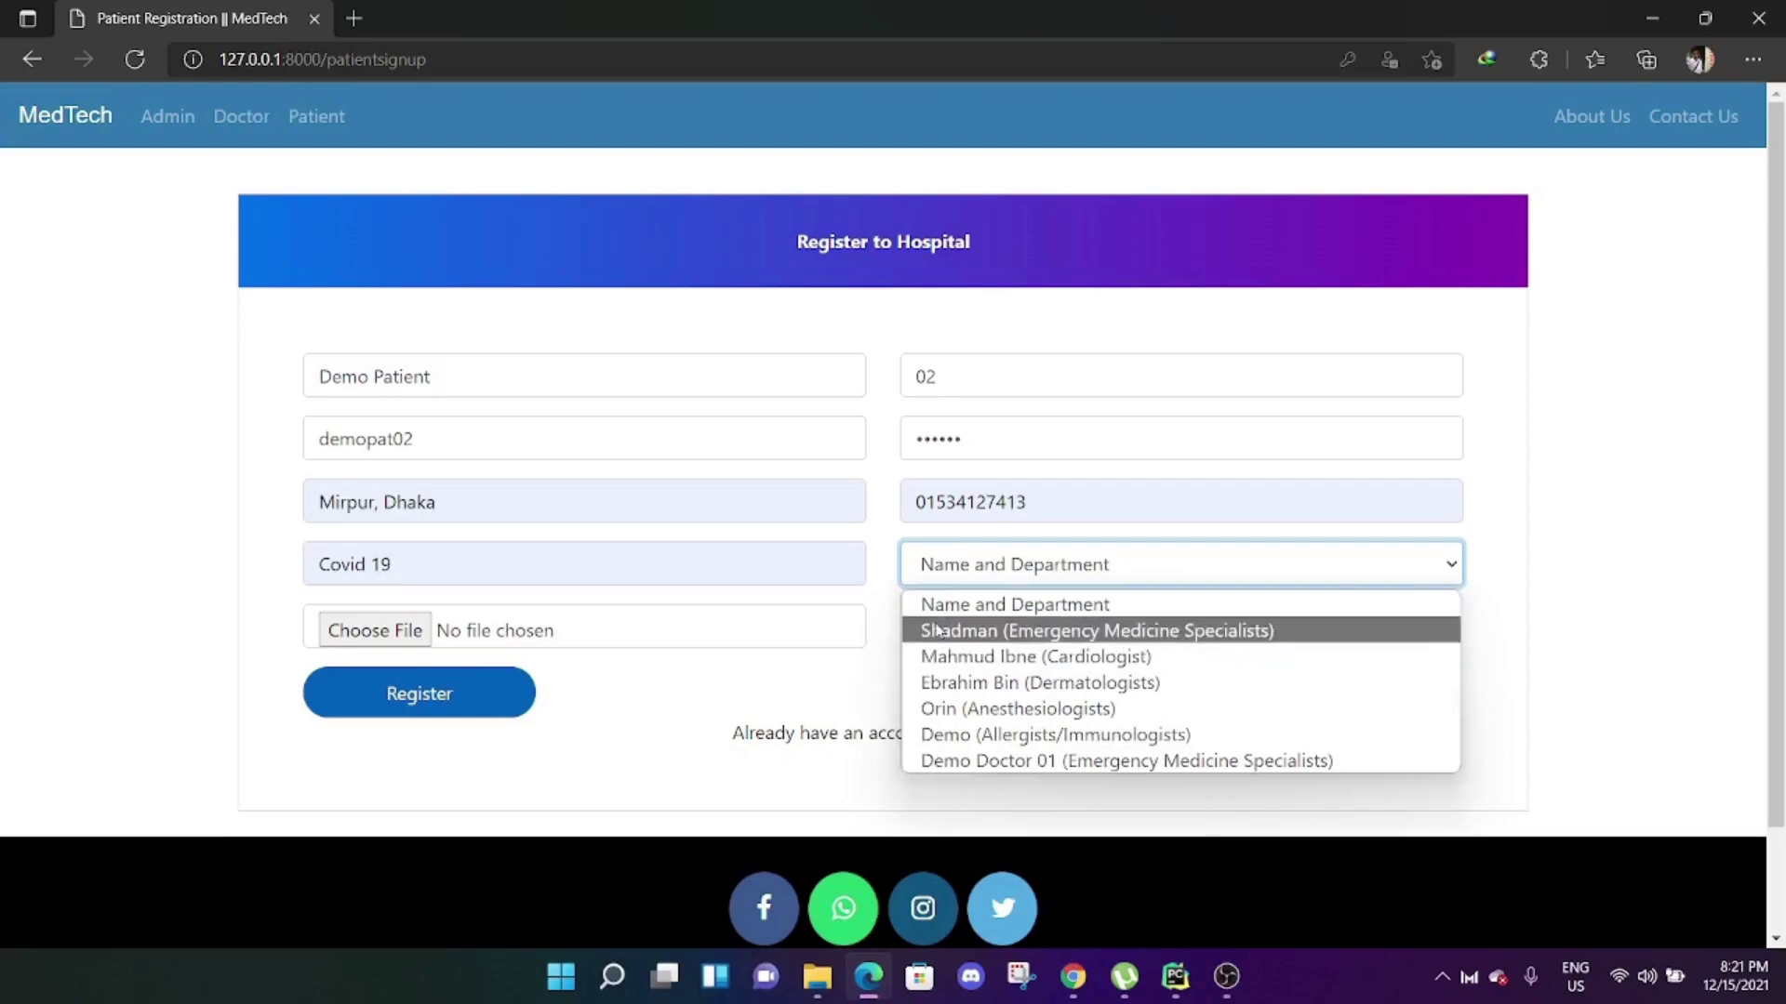
click(1177, 642)
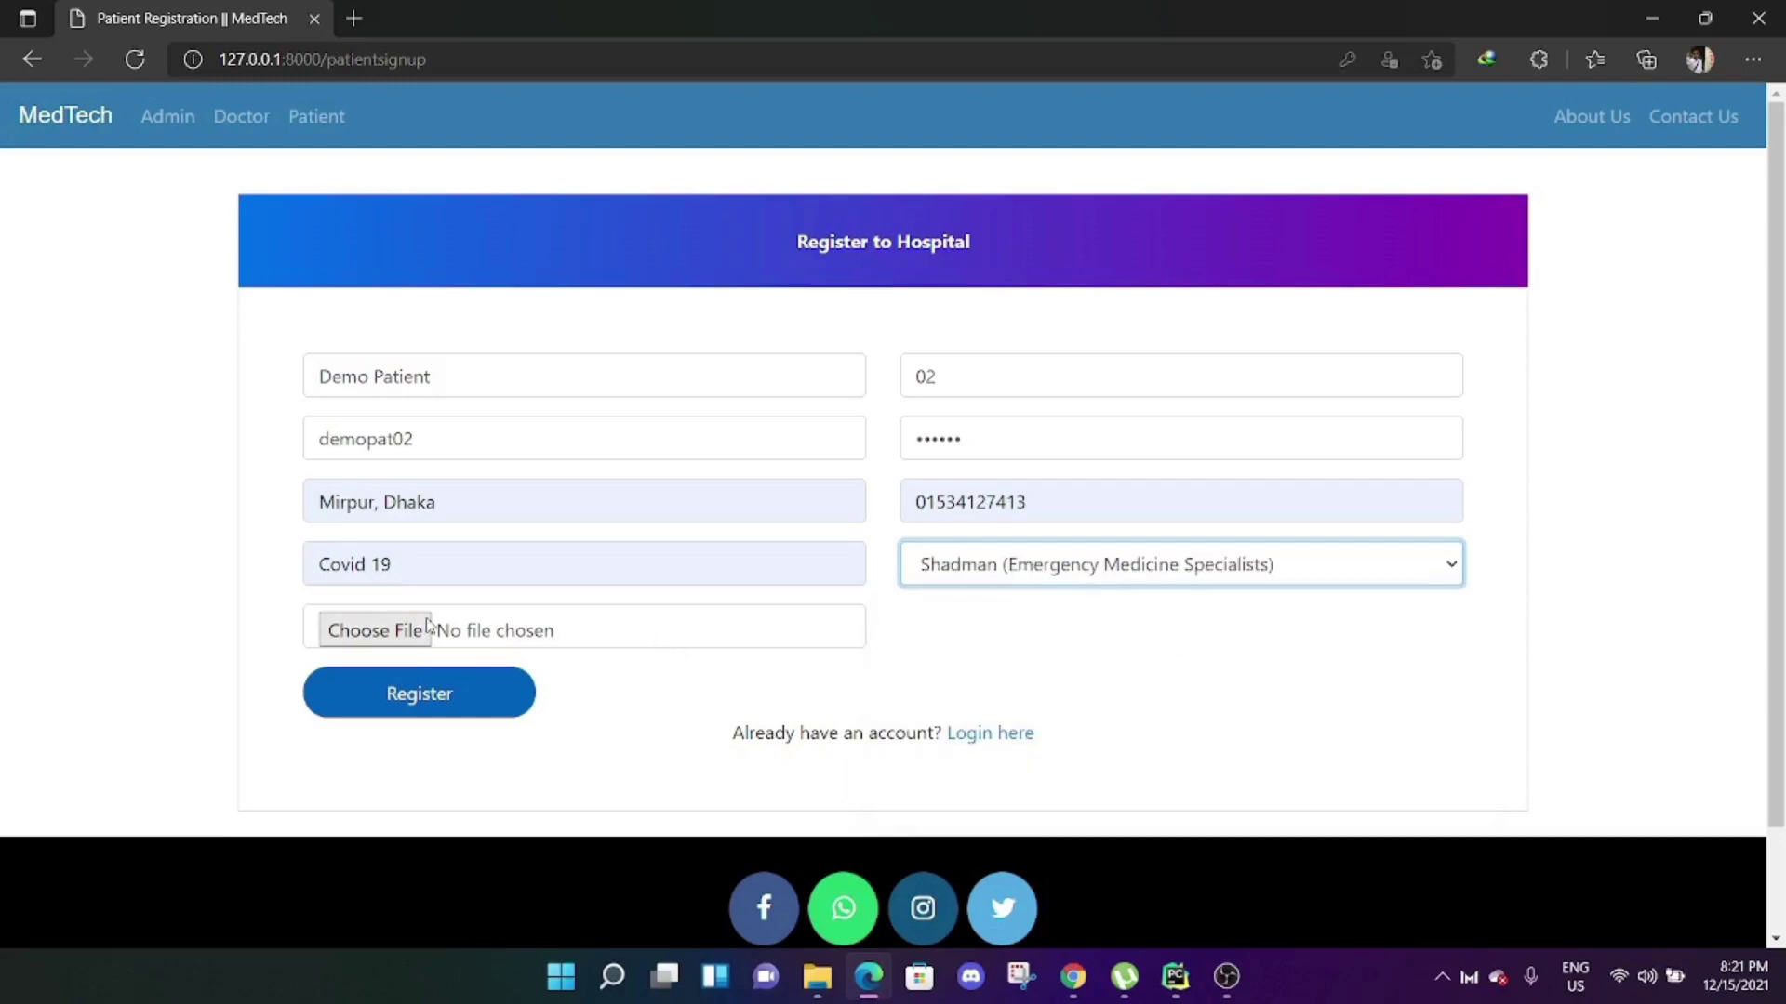
click(800, 626)
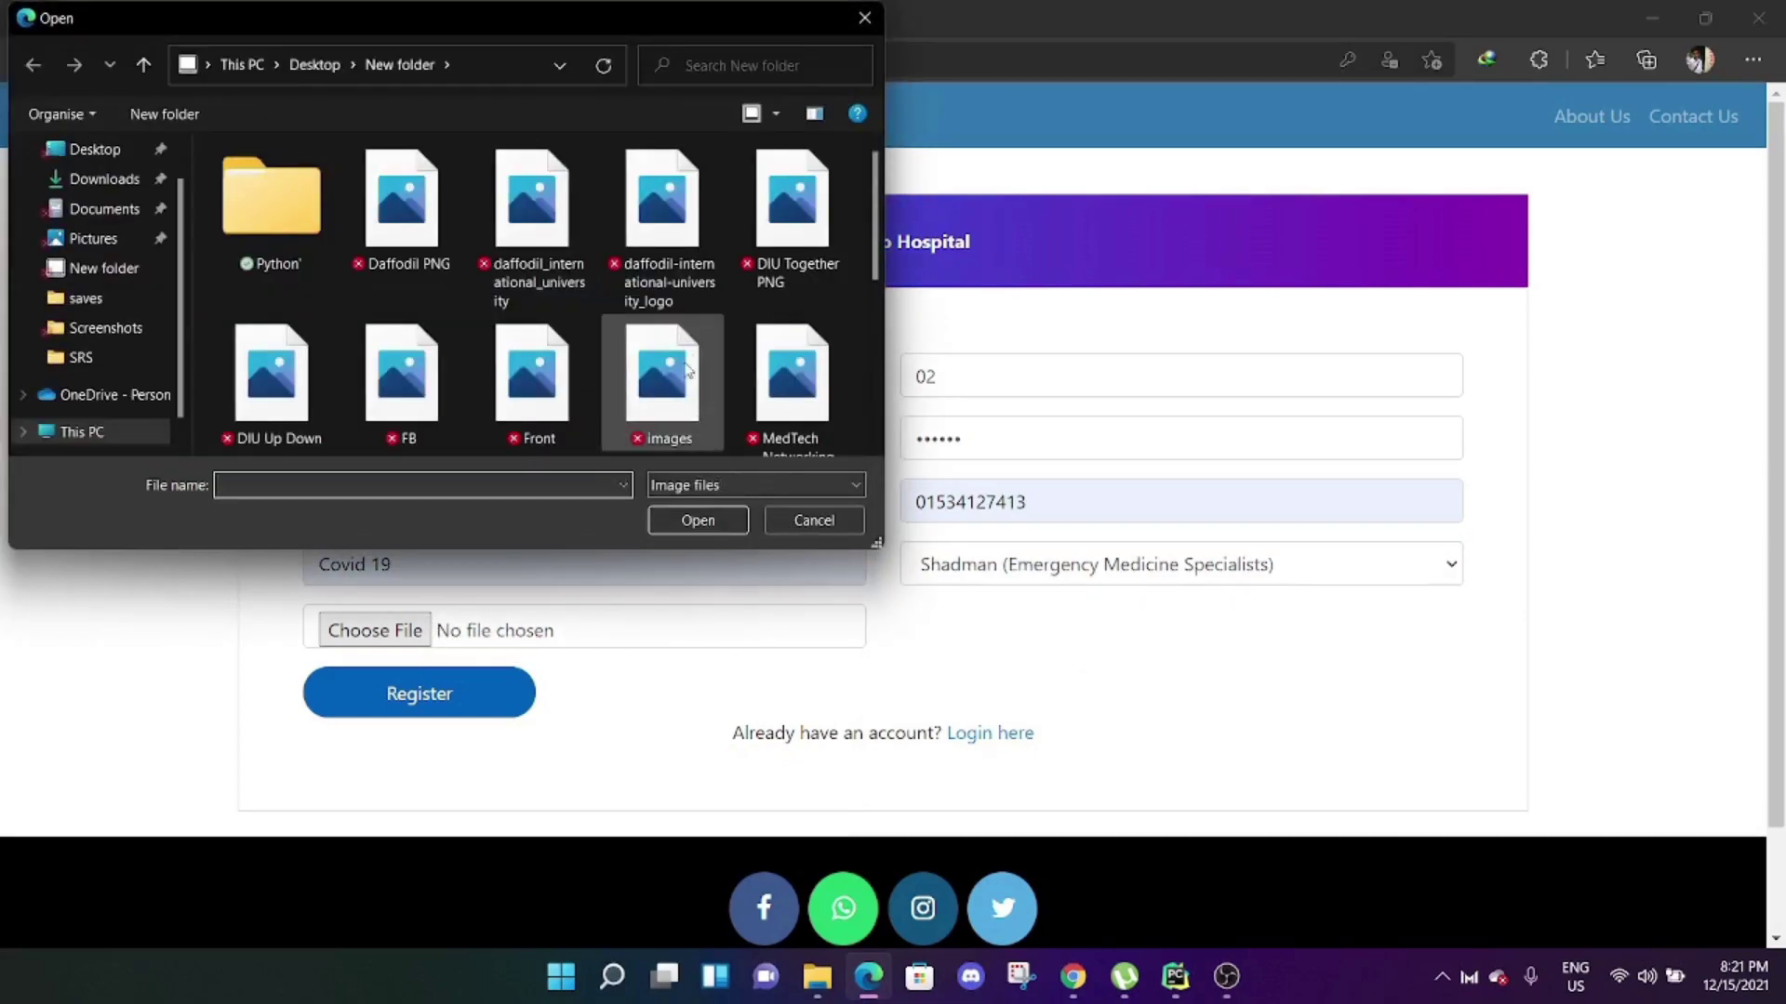
double_click(739, 210)
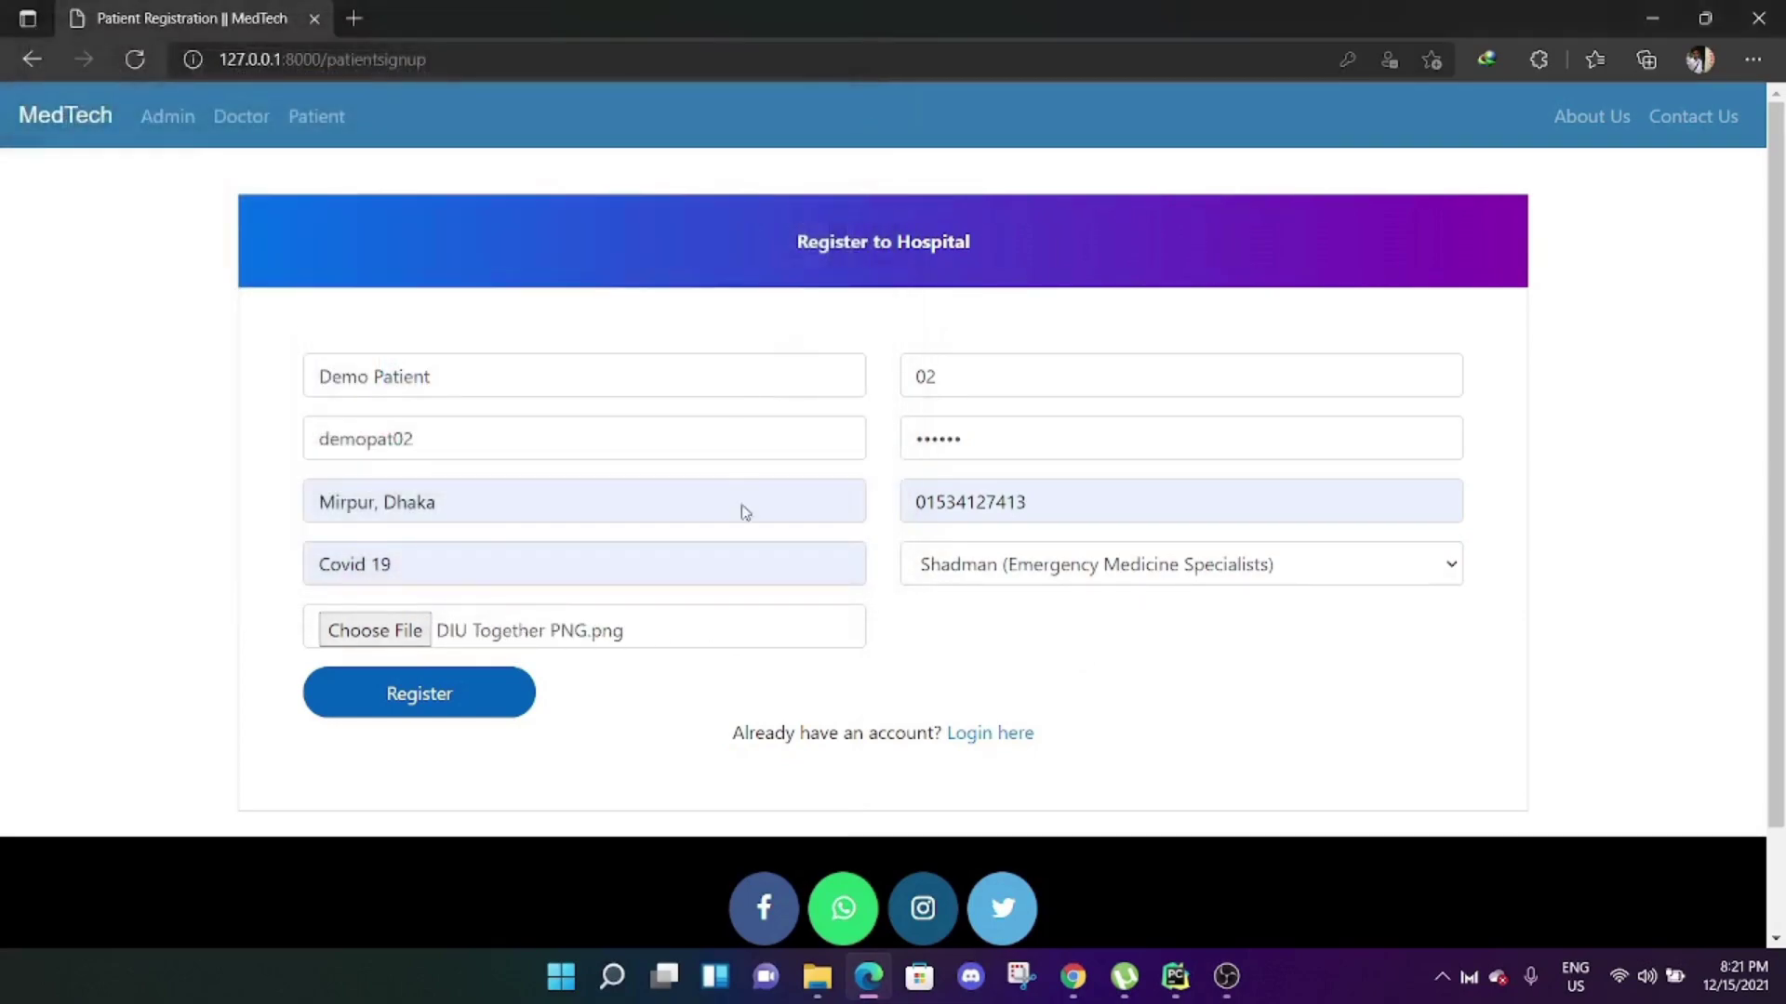
click(505, 694)
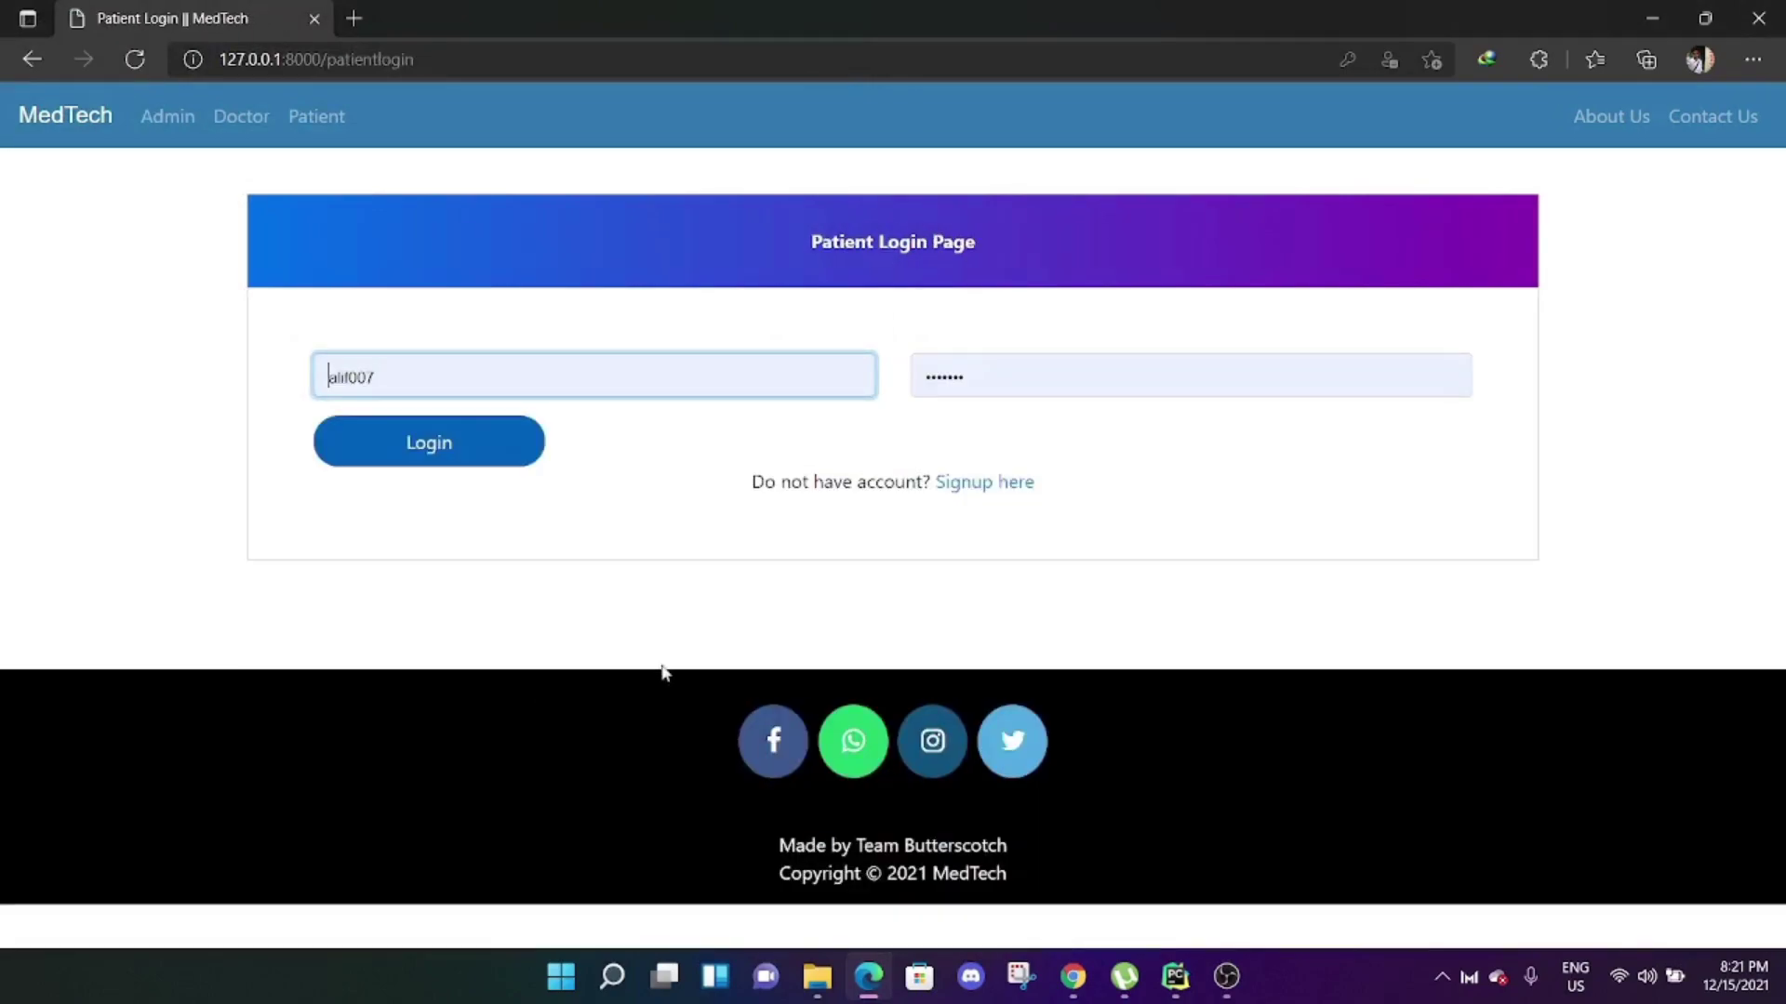
Log in to the admin section using the browser's saved admin credentials.
click(163, 116)
click(952, 469)
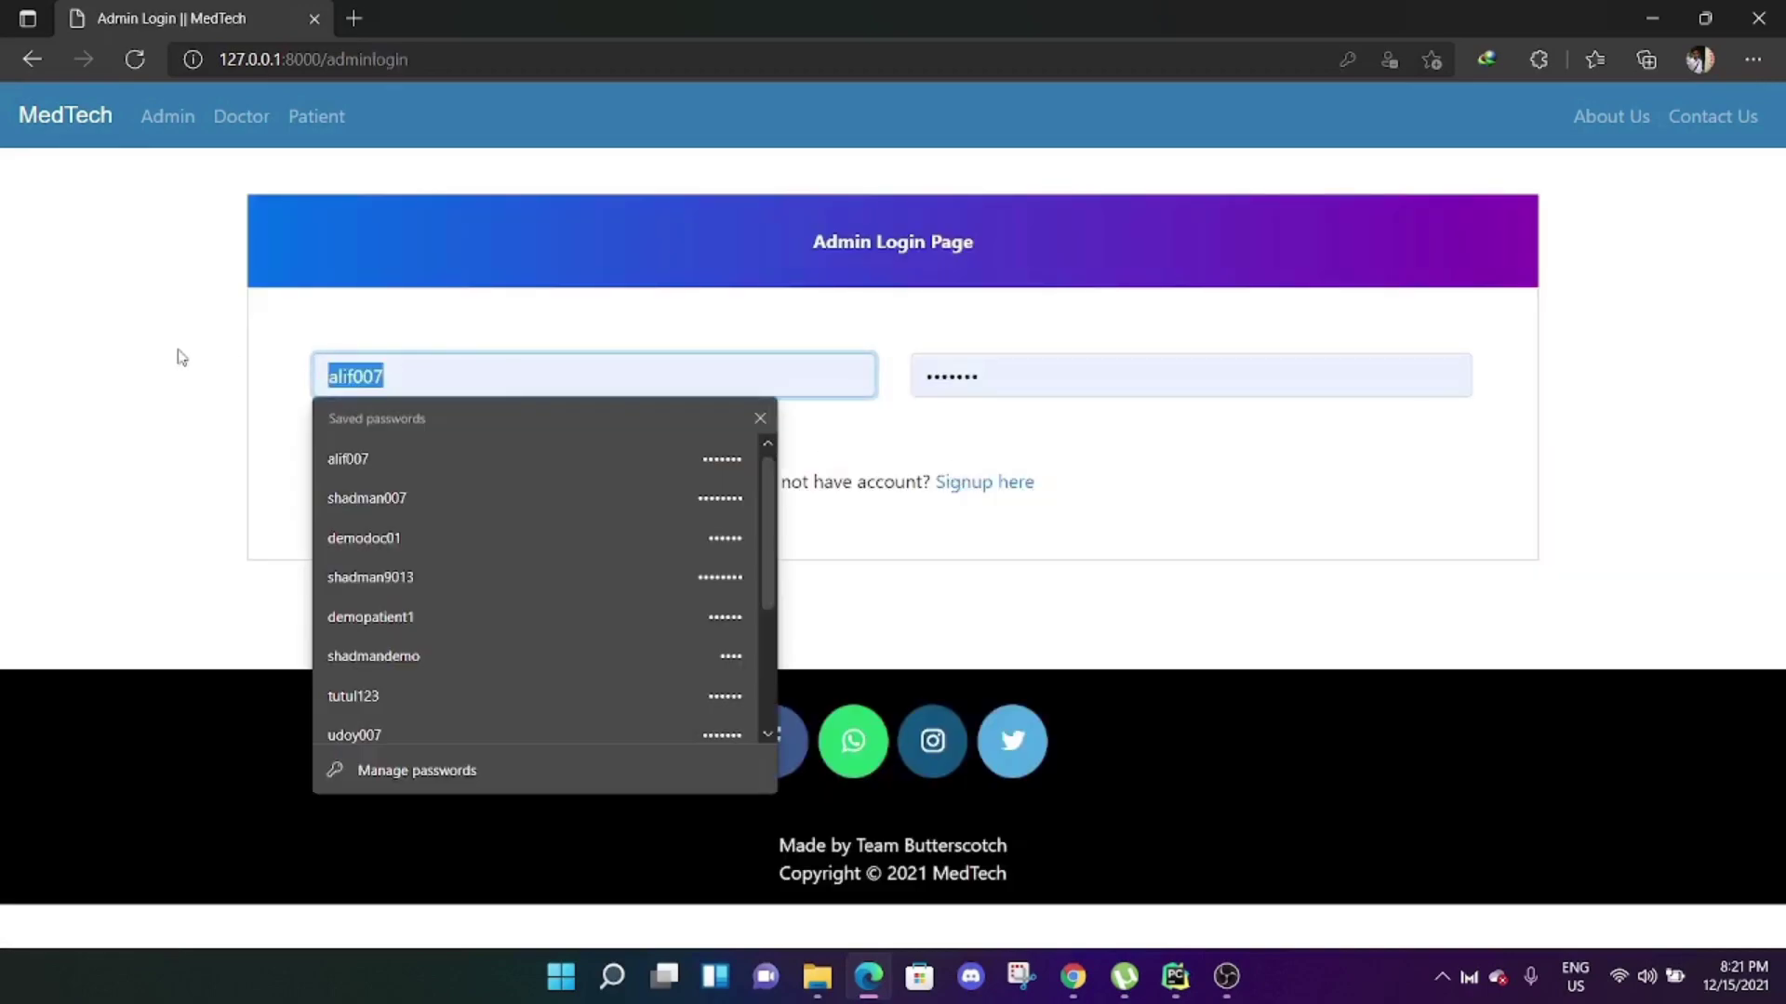
text(shadman9013)
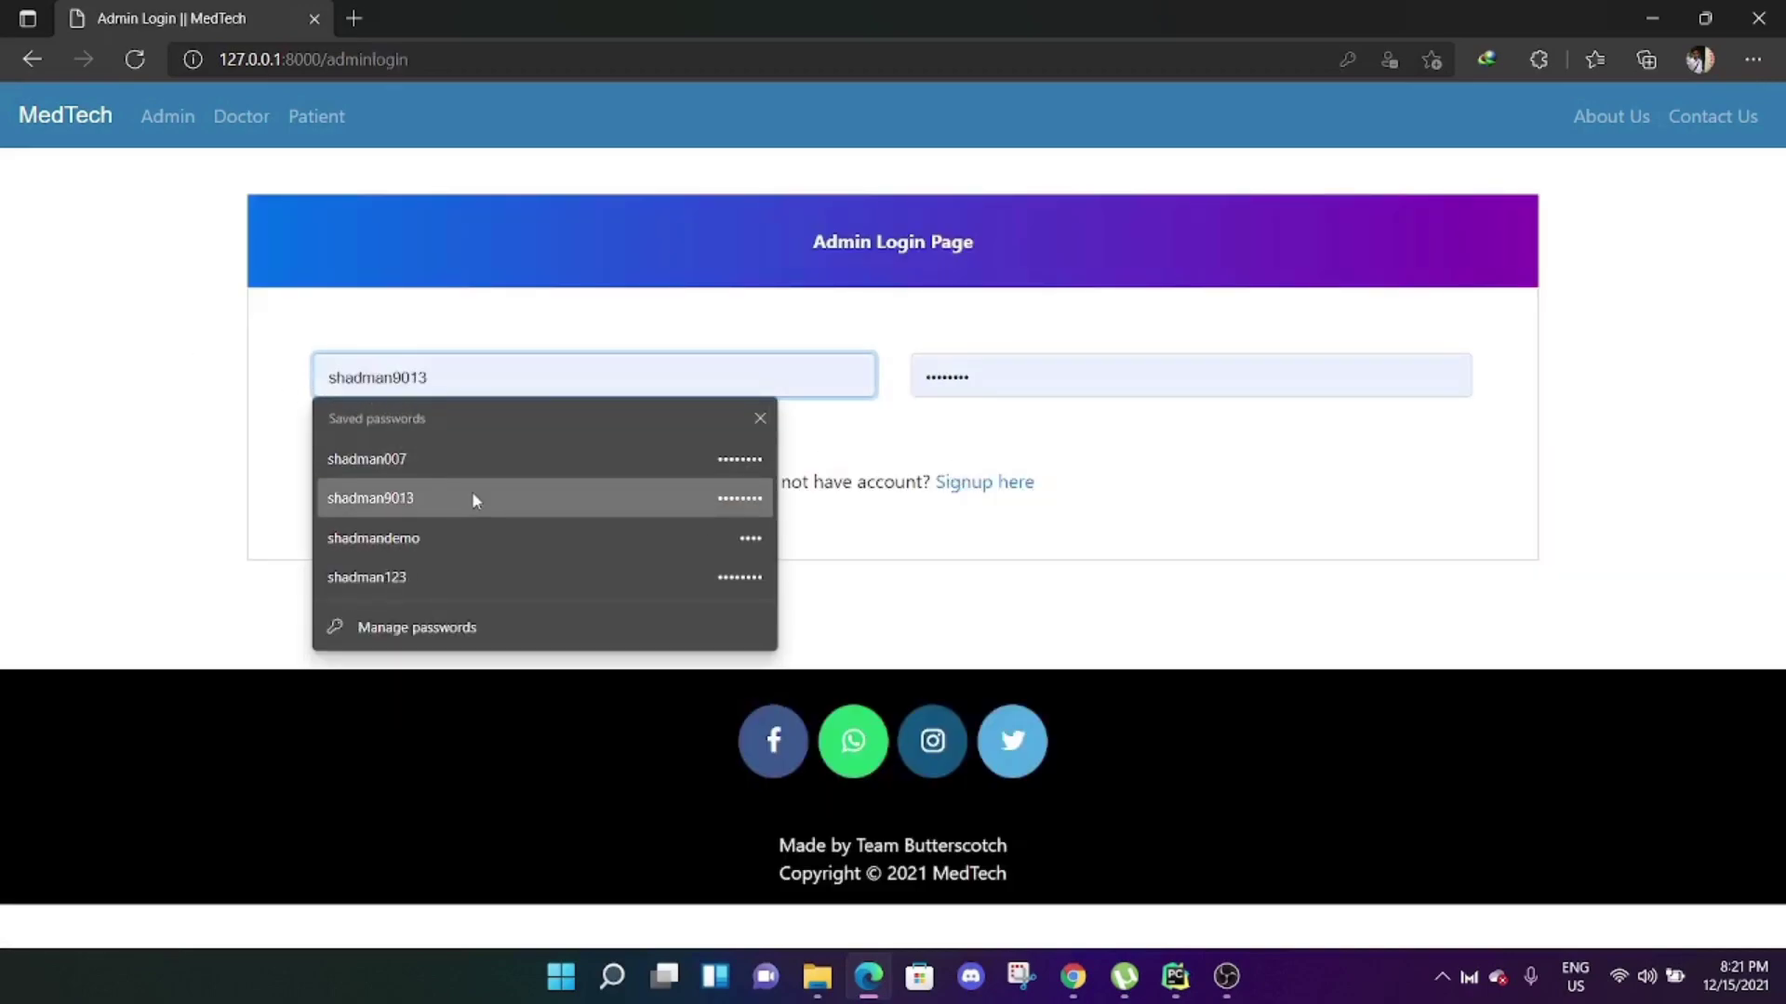
click(472, 493)
click(457, 451)
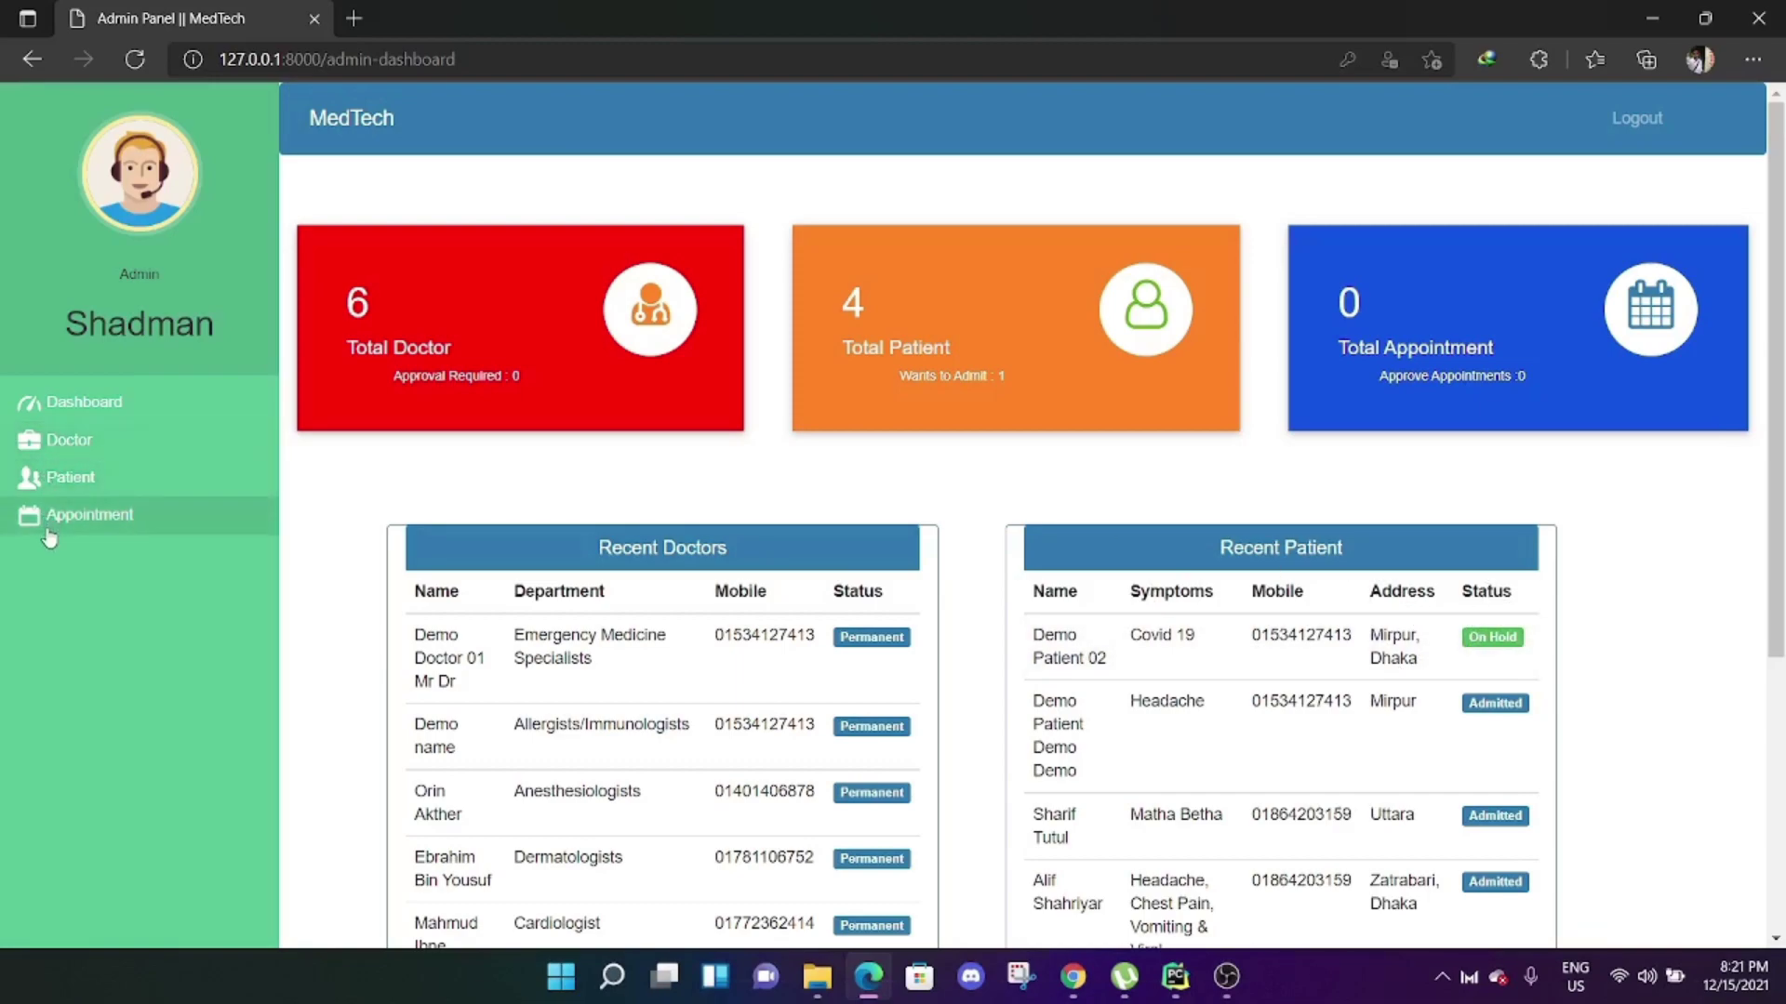
Approve the pending Covid 19 patient's admission, then log out of the admin account.
click(52, 480)
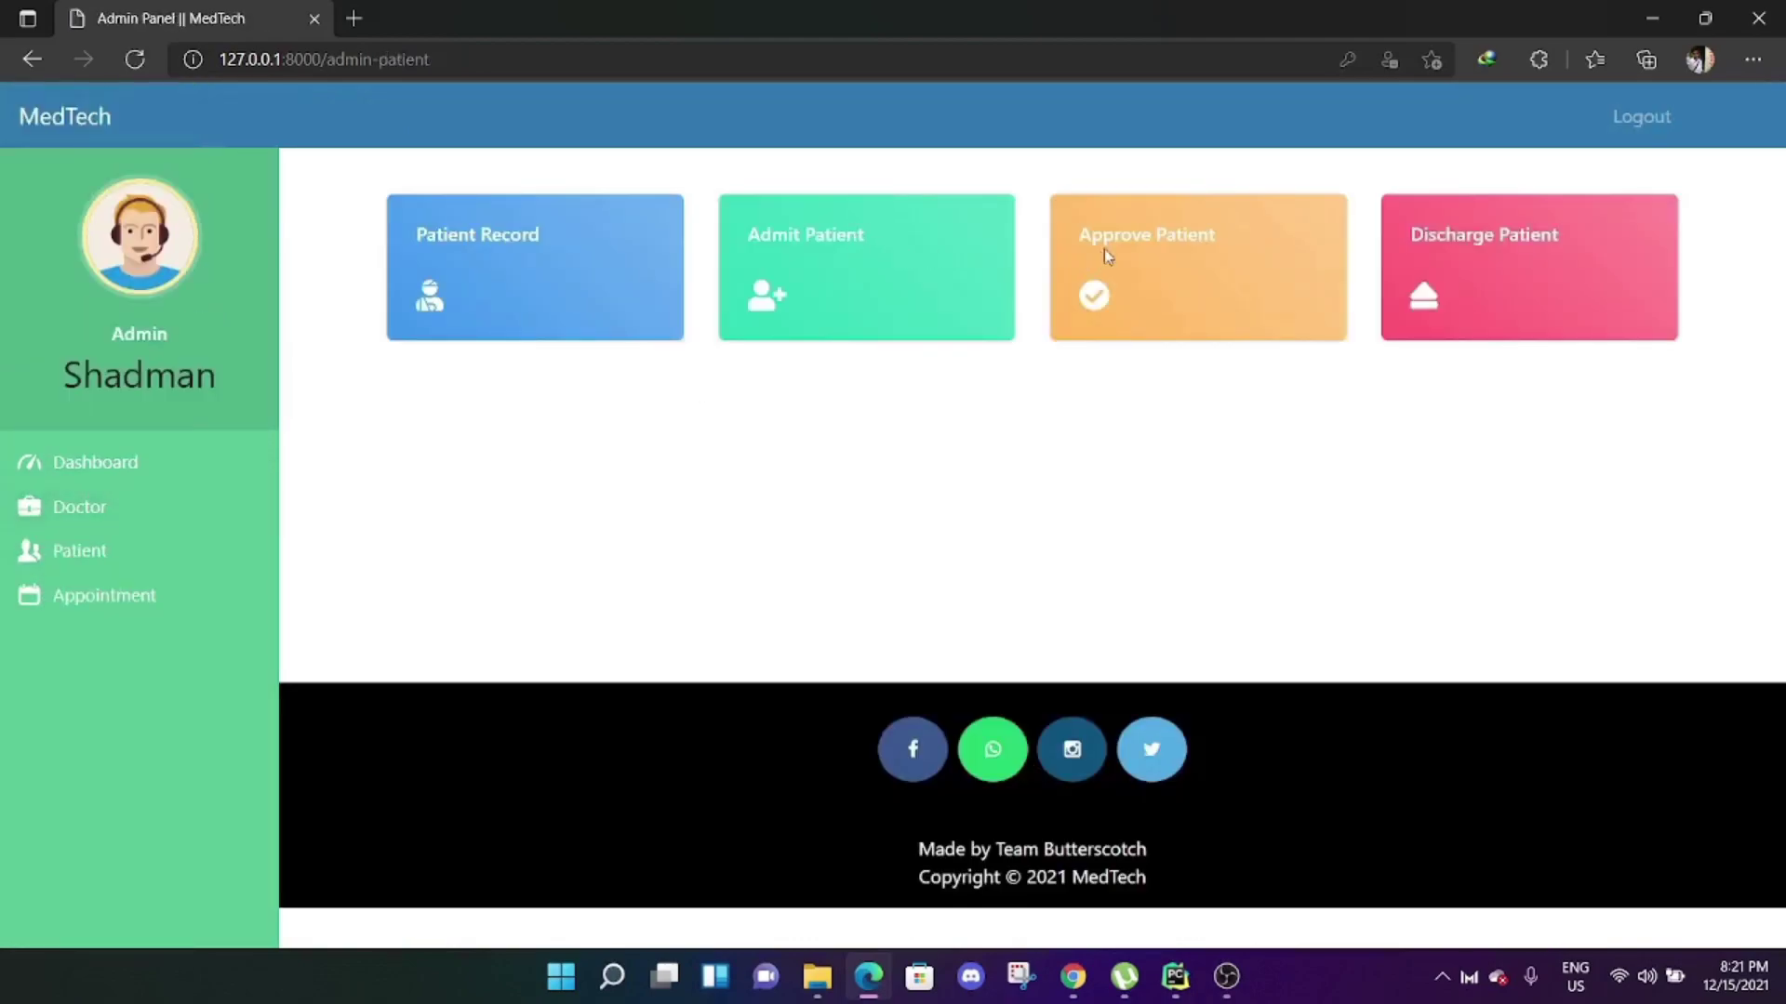
click(1153, 239)
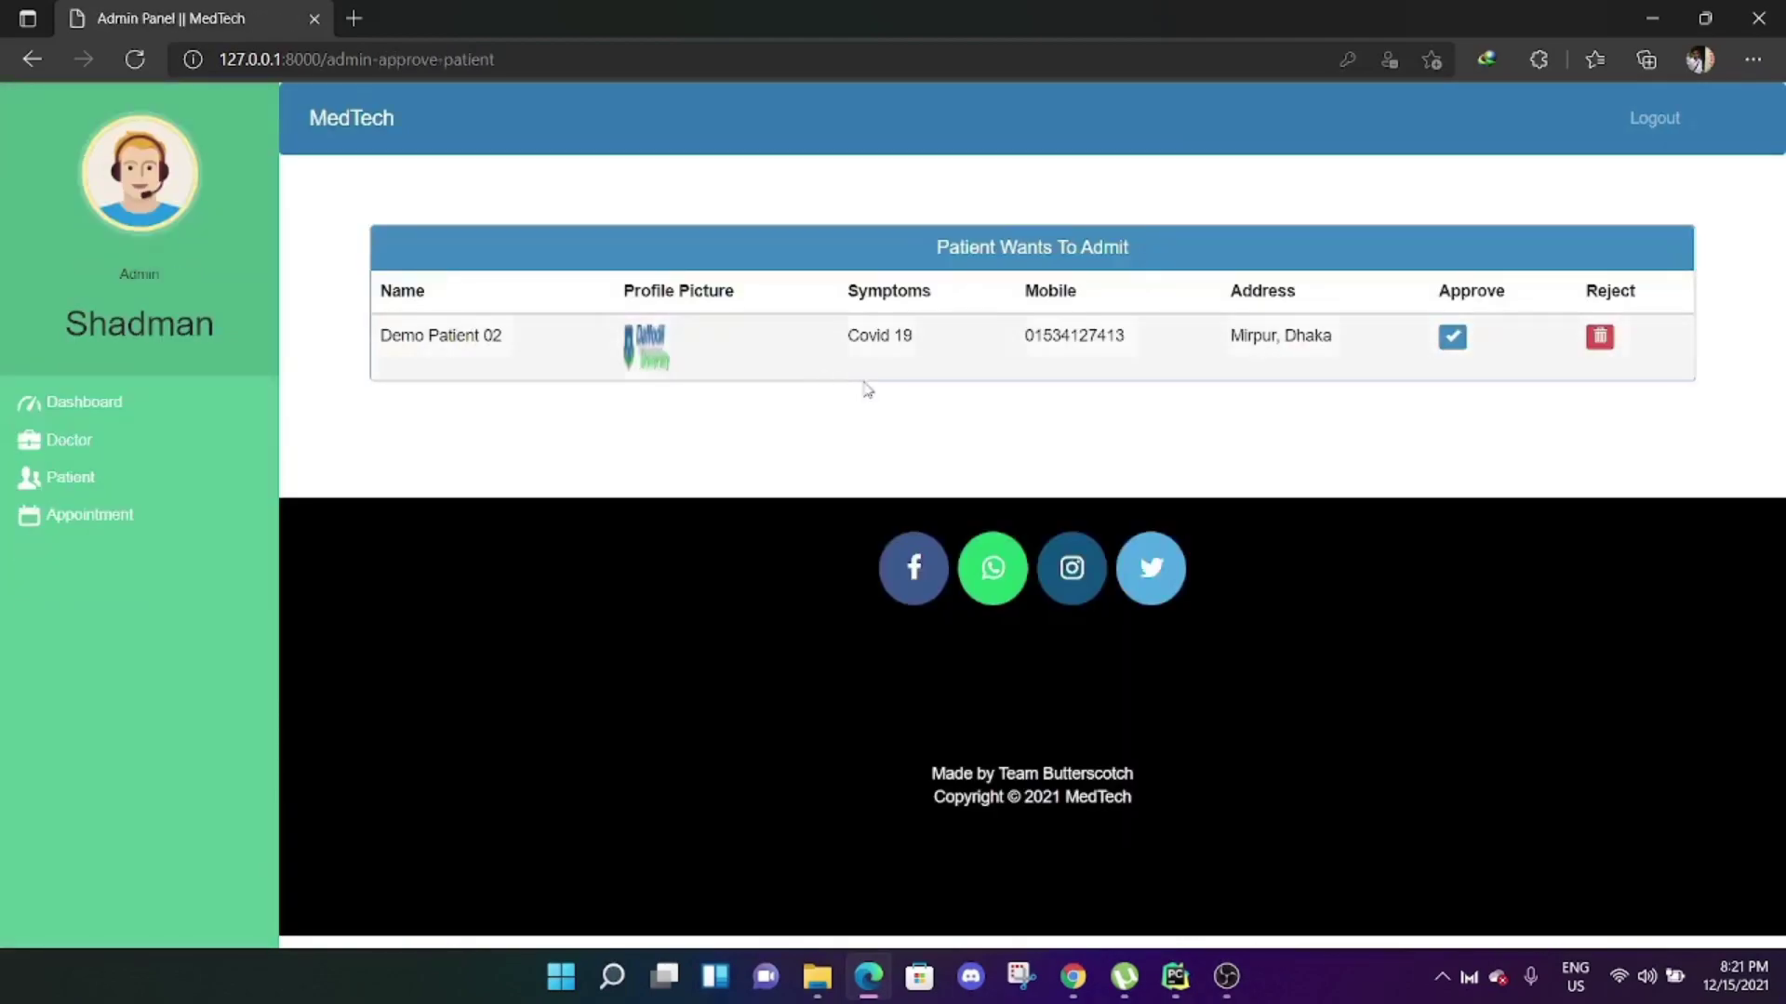
click(1452, 340)
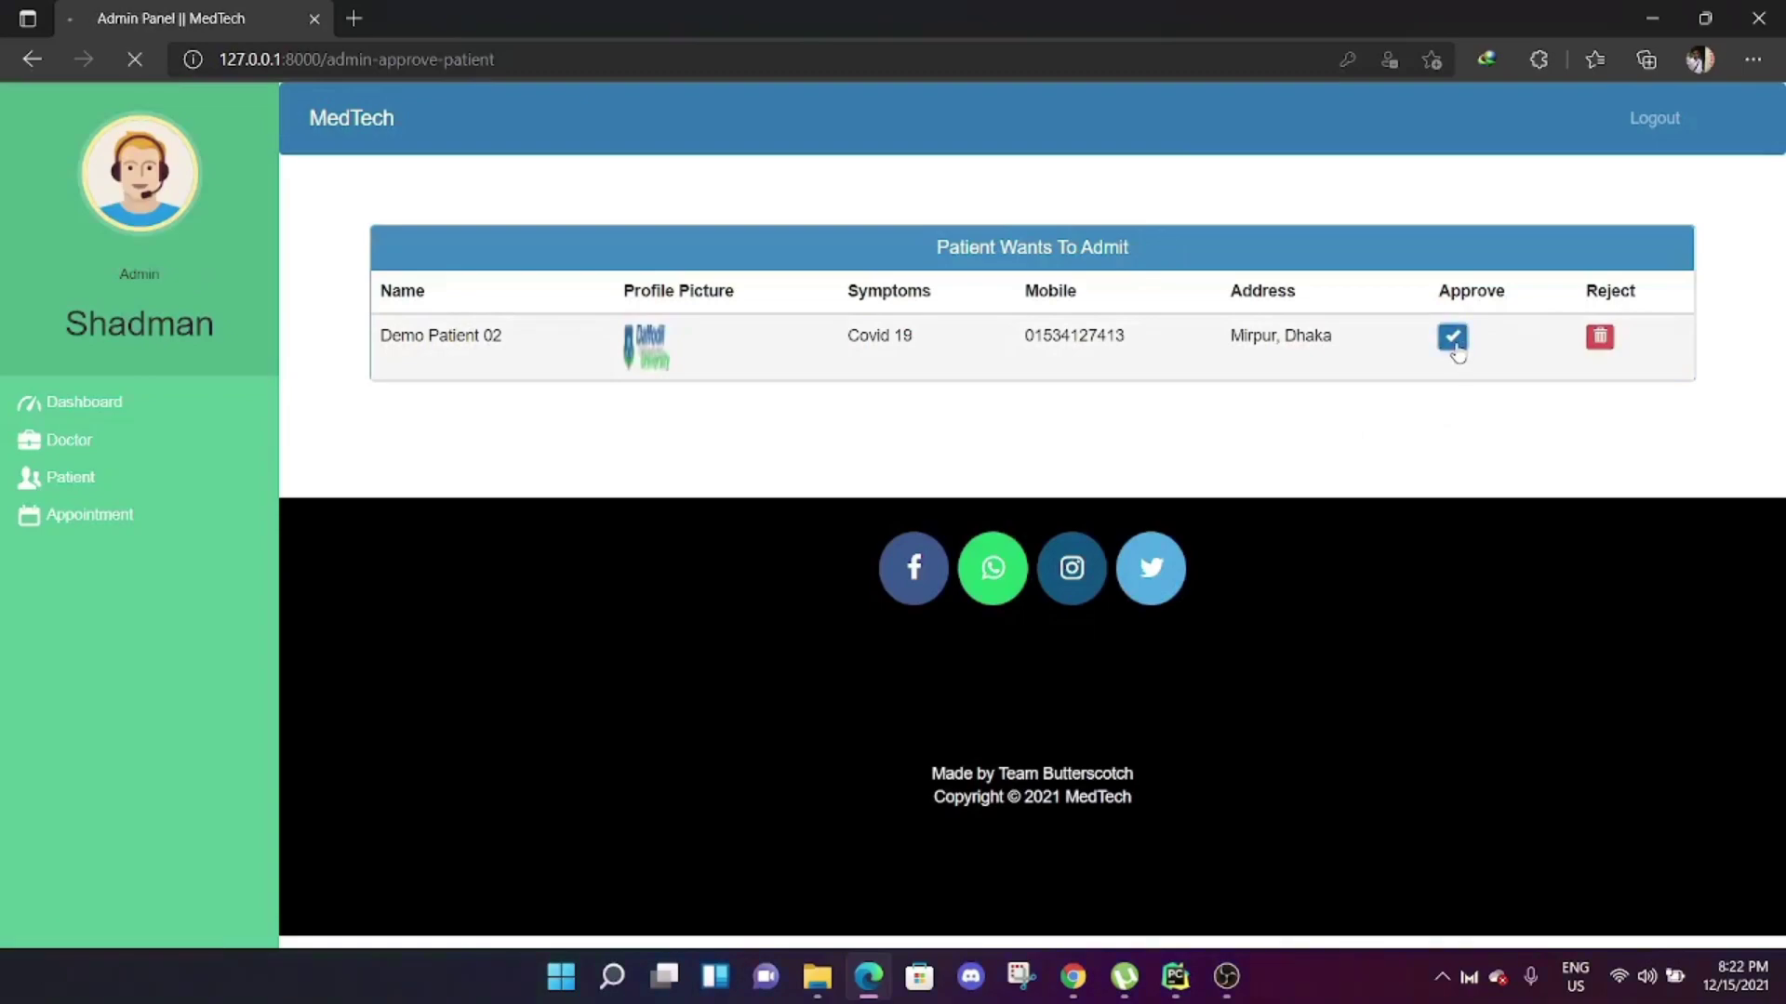
click(1641, 139)
Log in as the new Demo Patient with its username and password.
click(316, 120)
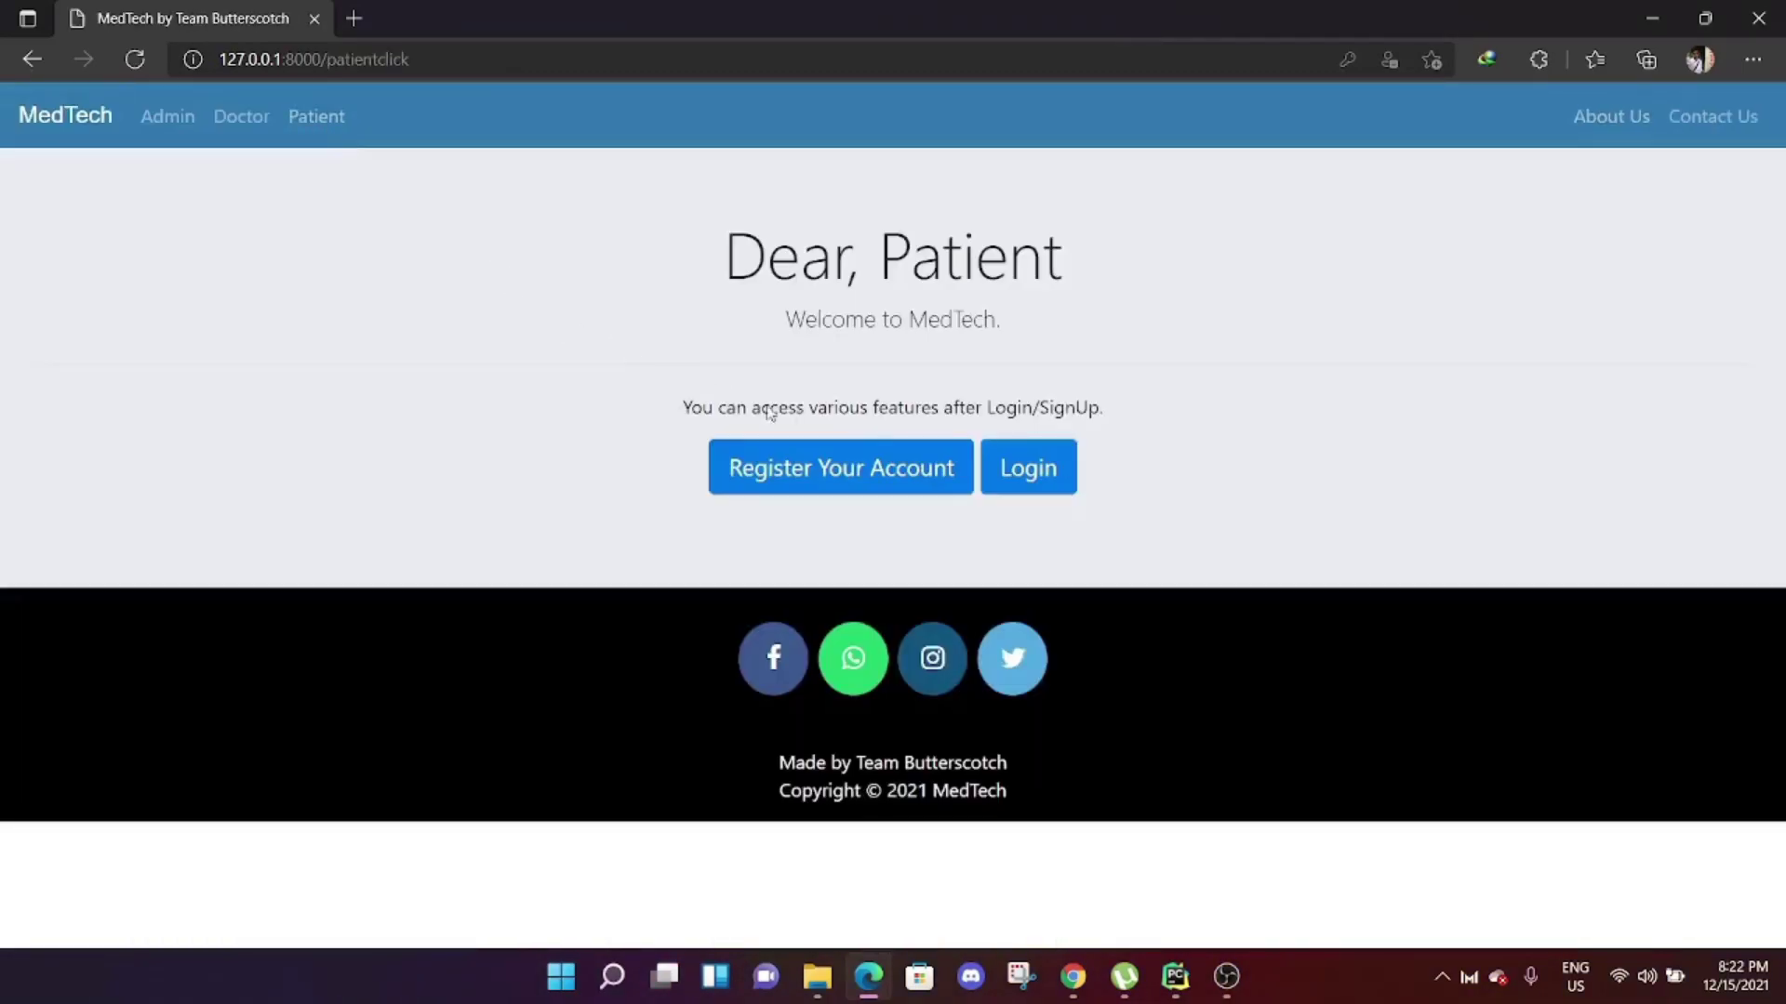
click(1028, 470)
click(598, 388)
double_click(598, 389)
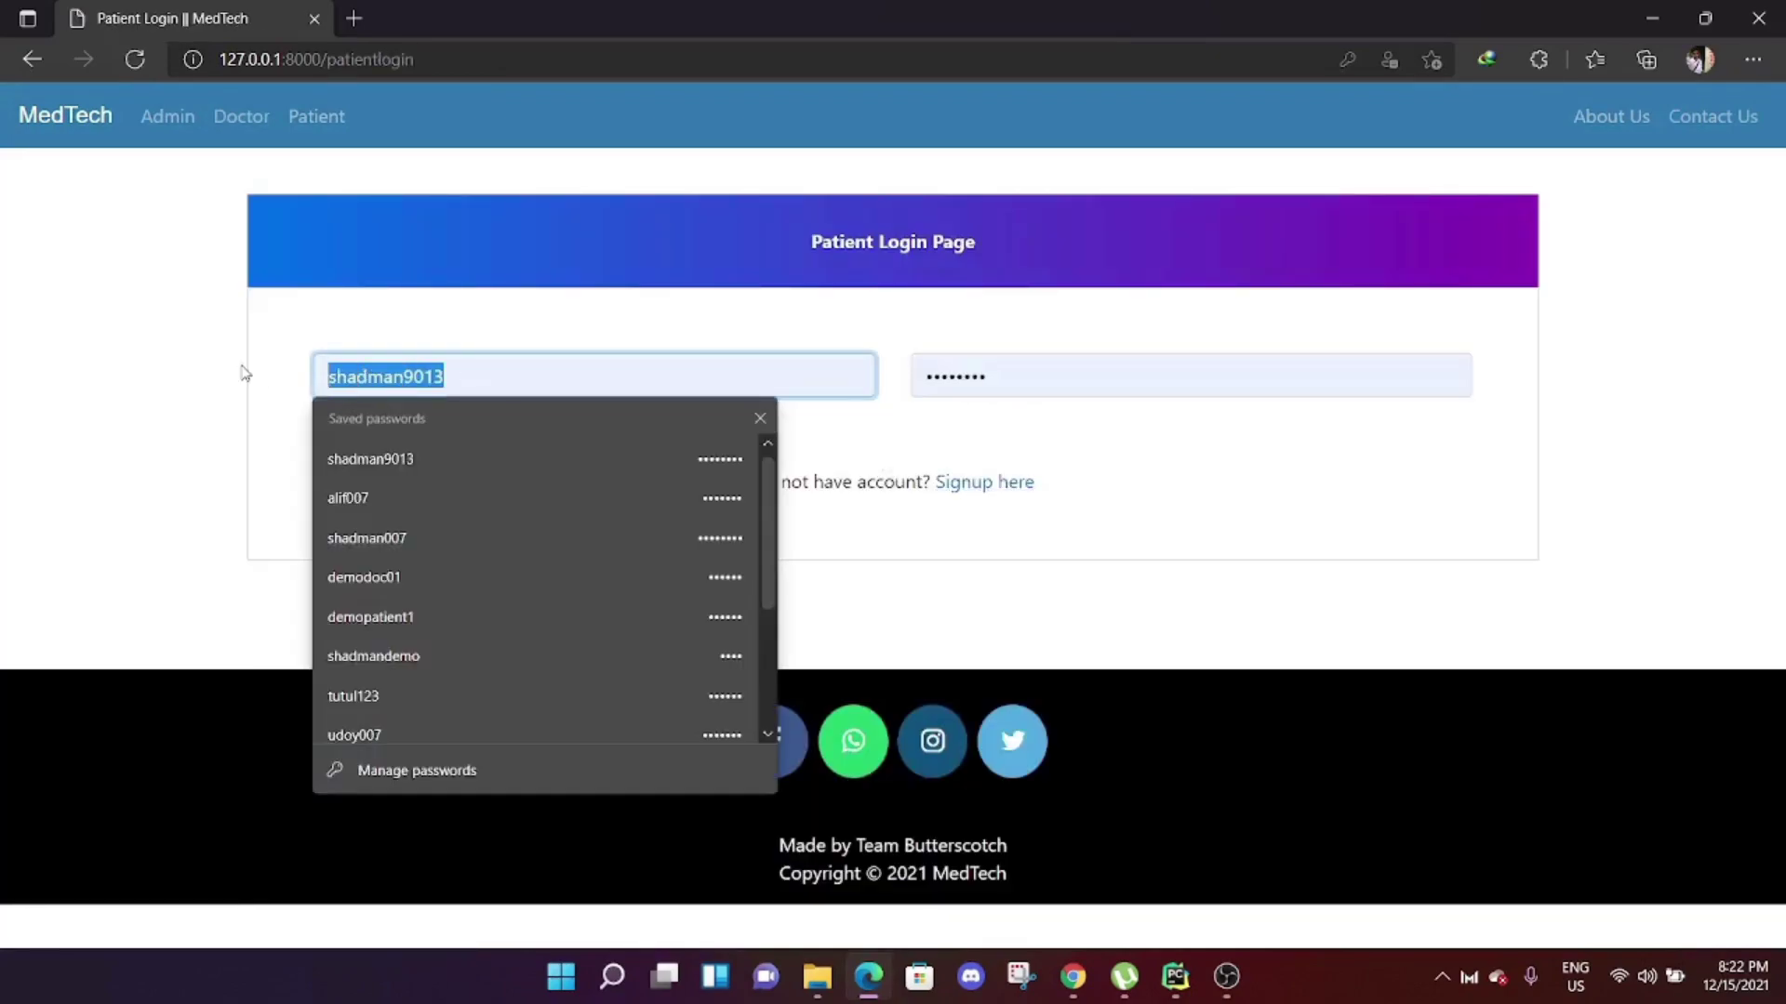
text(de)
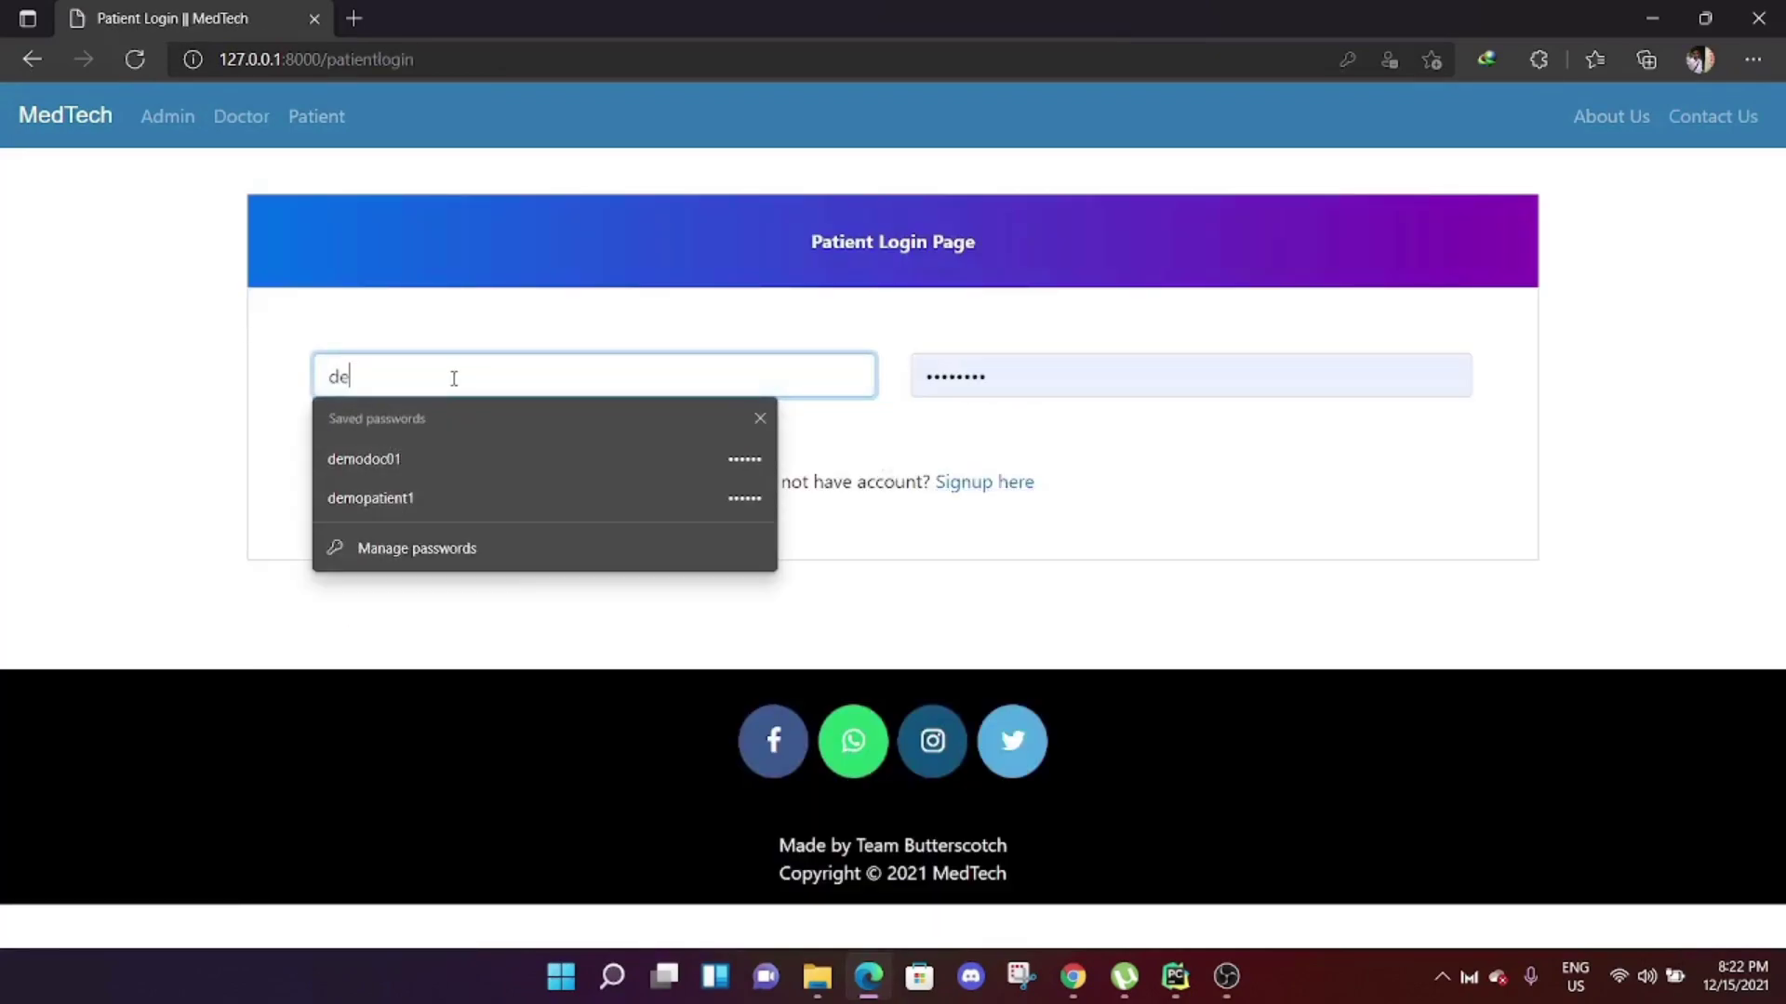
text(mop)
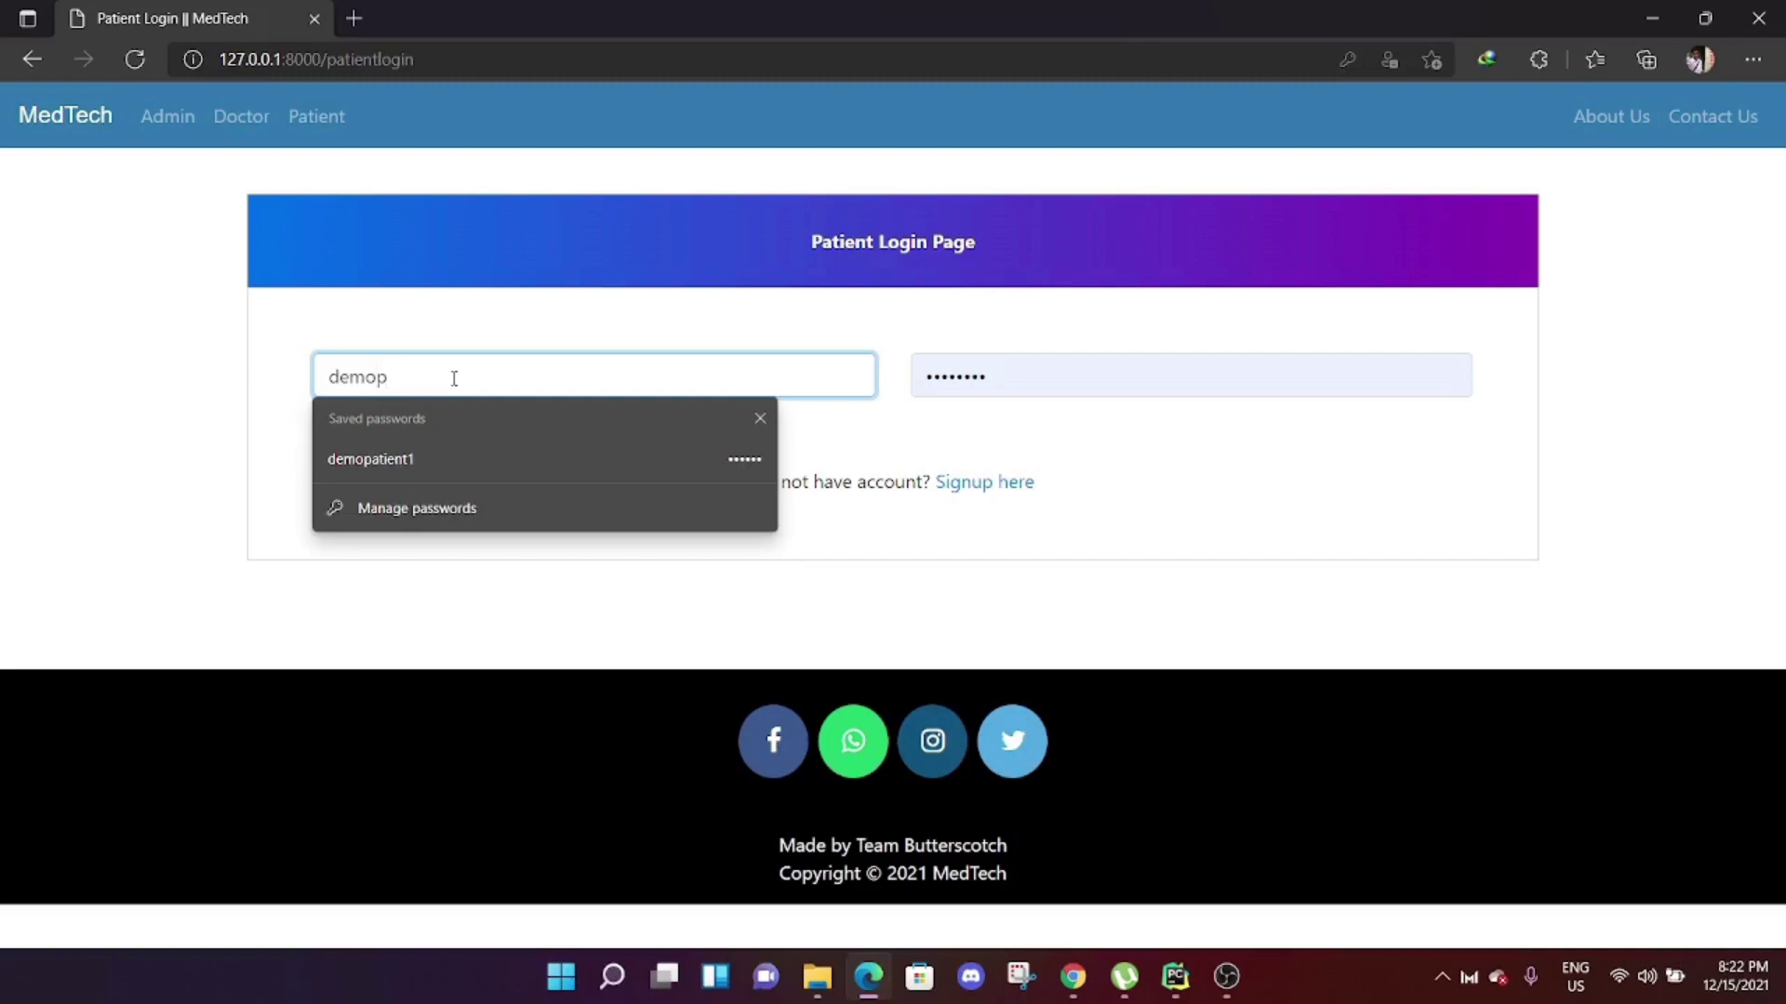
text(at02)
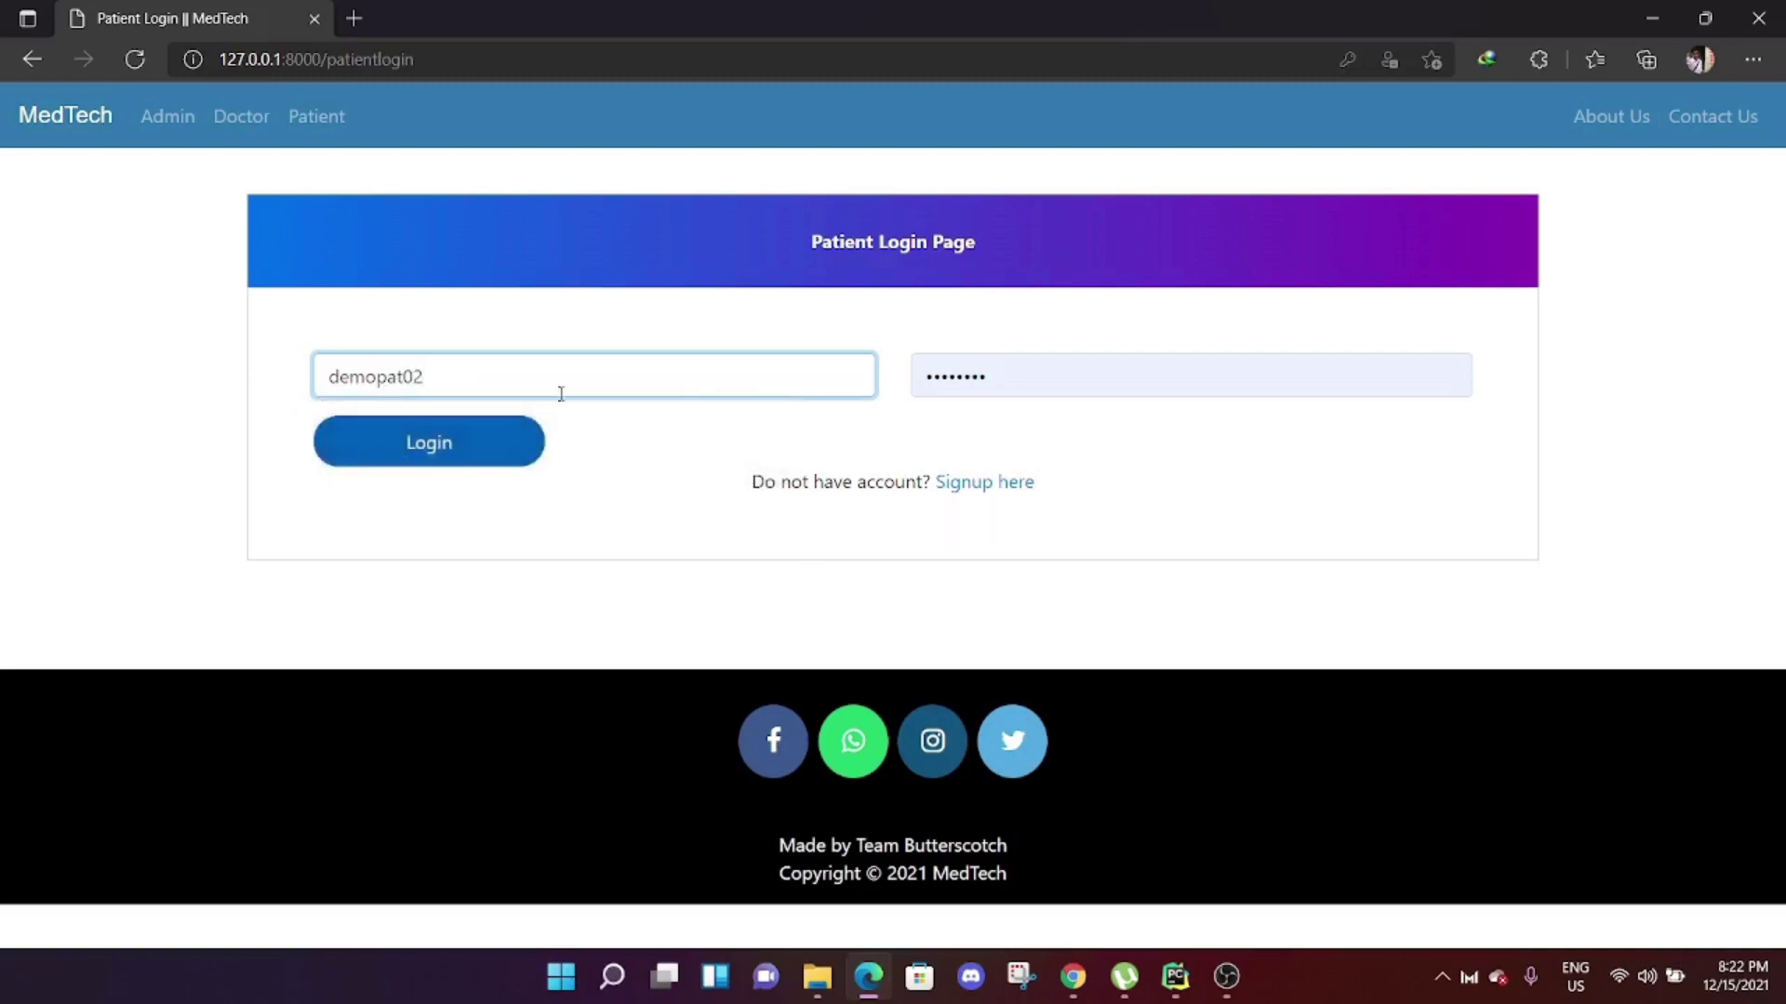
click(1016, 379)
text(••••)
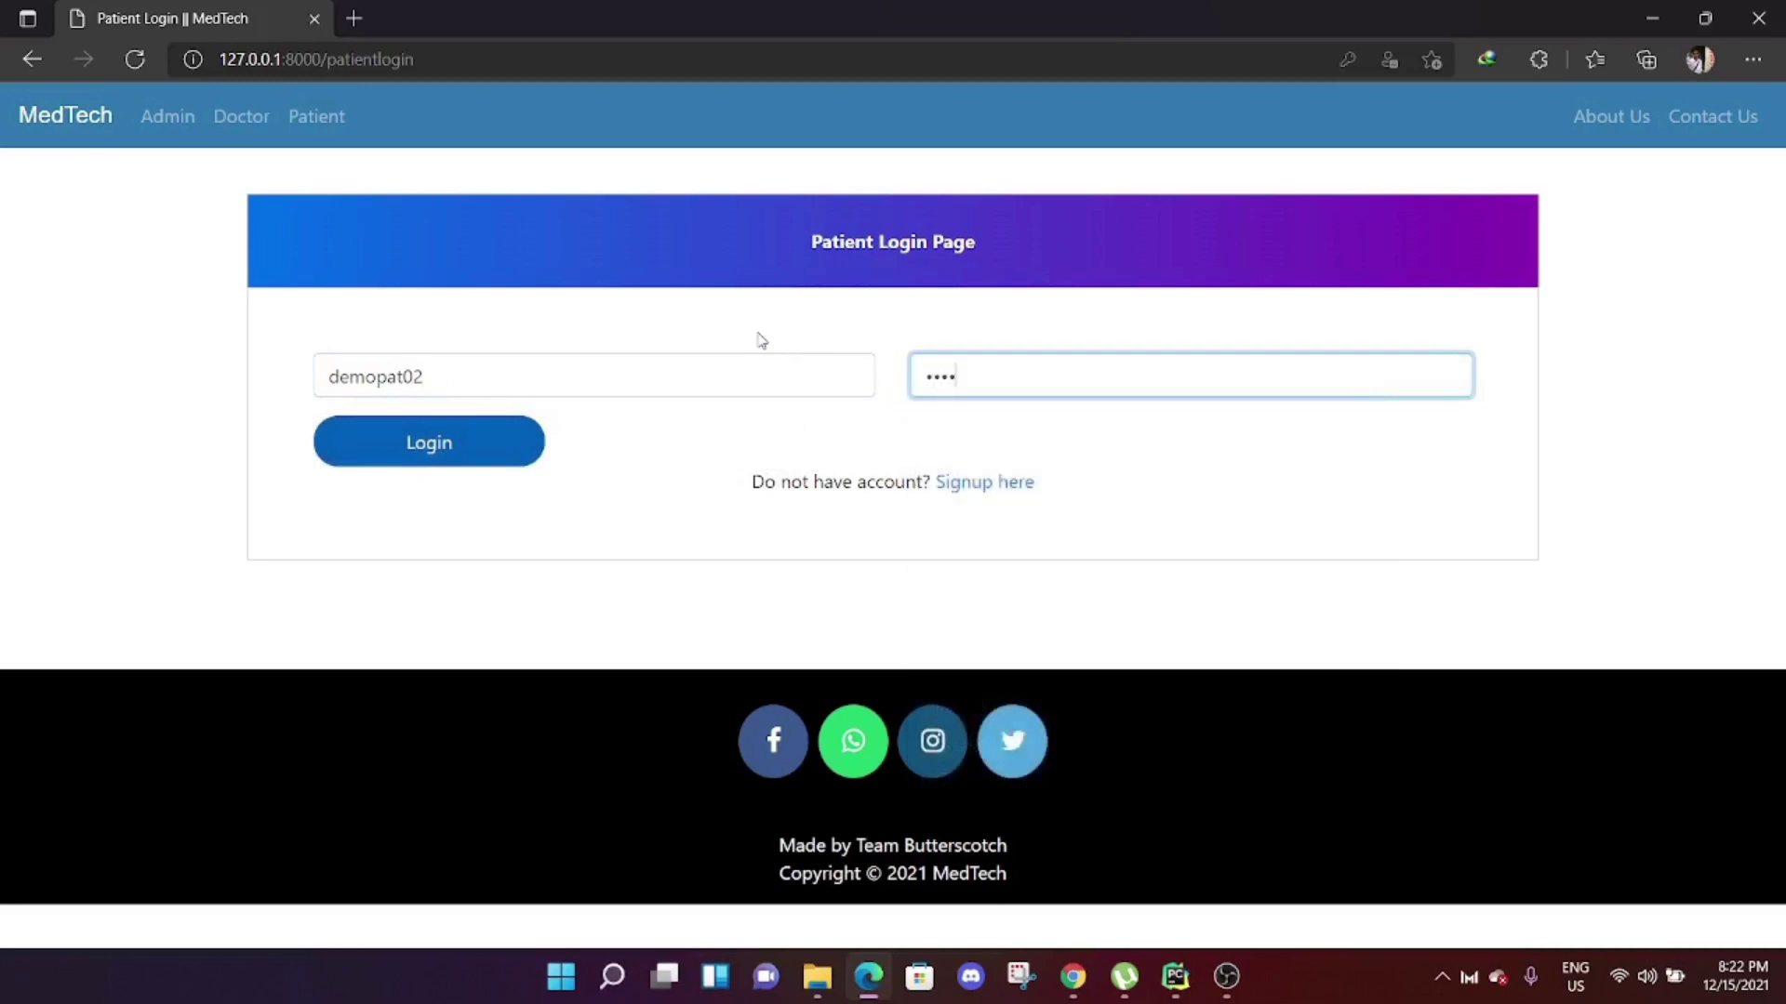
text(••)
key(Return)
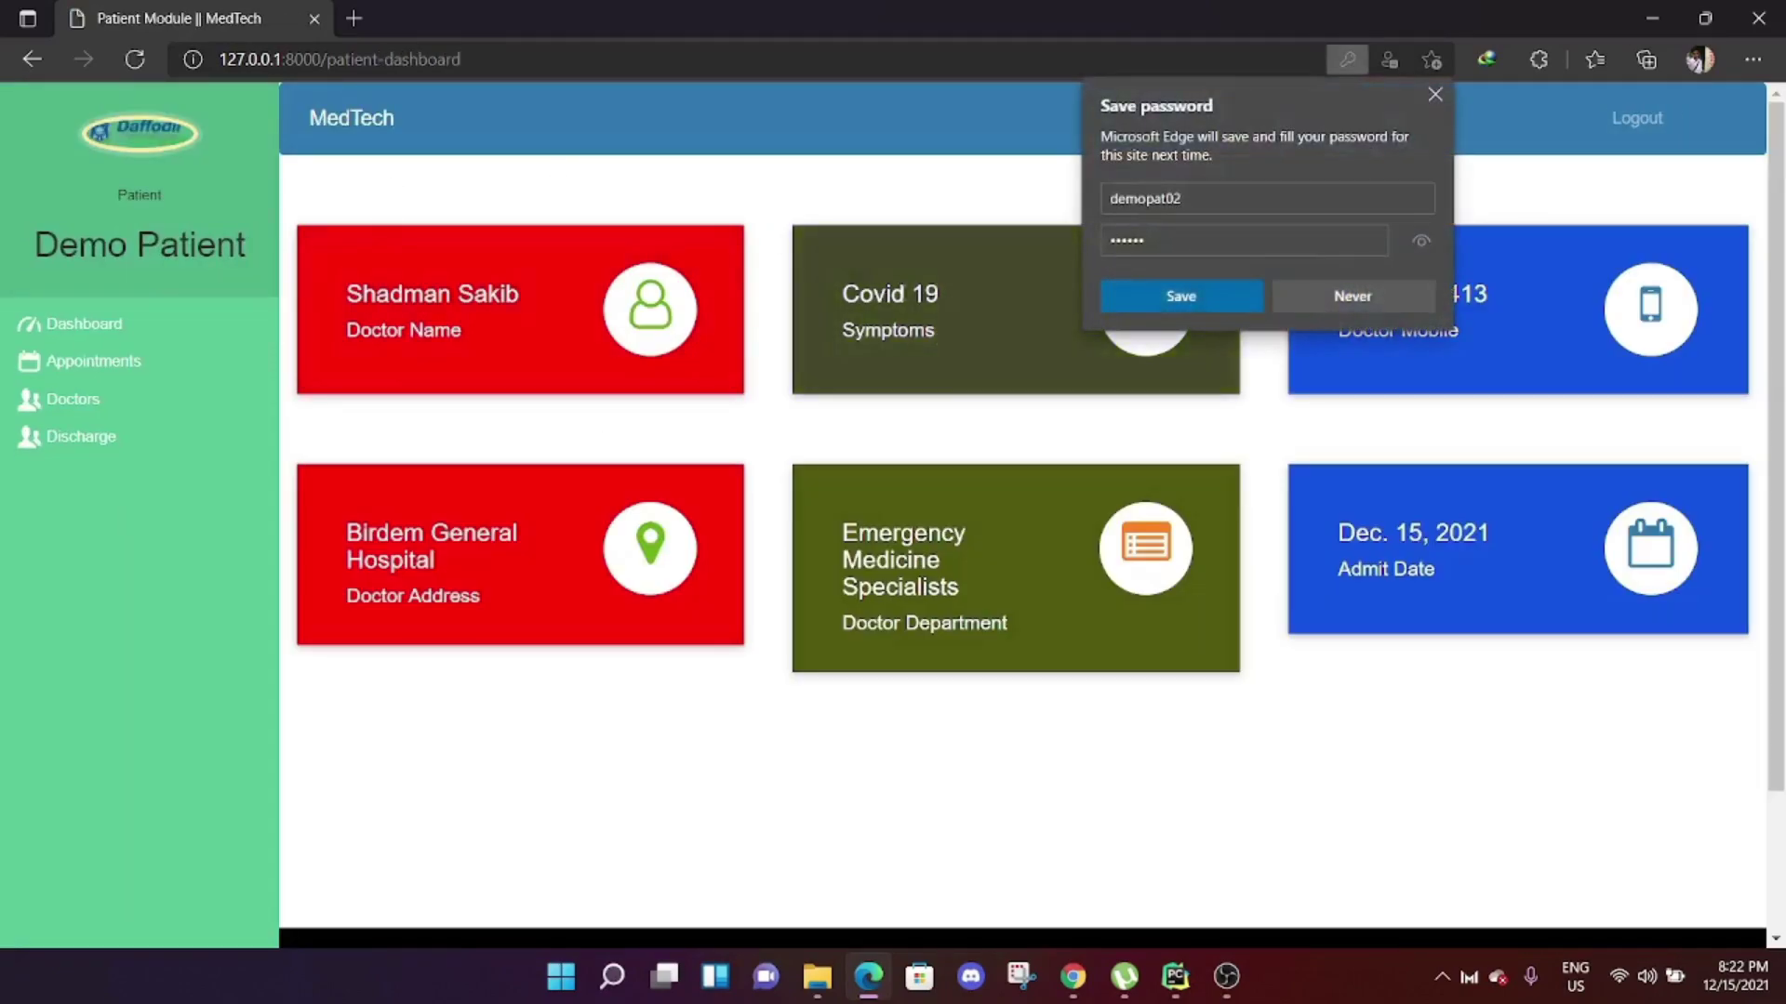
Save the login in Edge and view the Demo Patient's empty appointments list.
click(1190, 294)
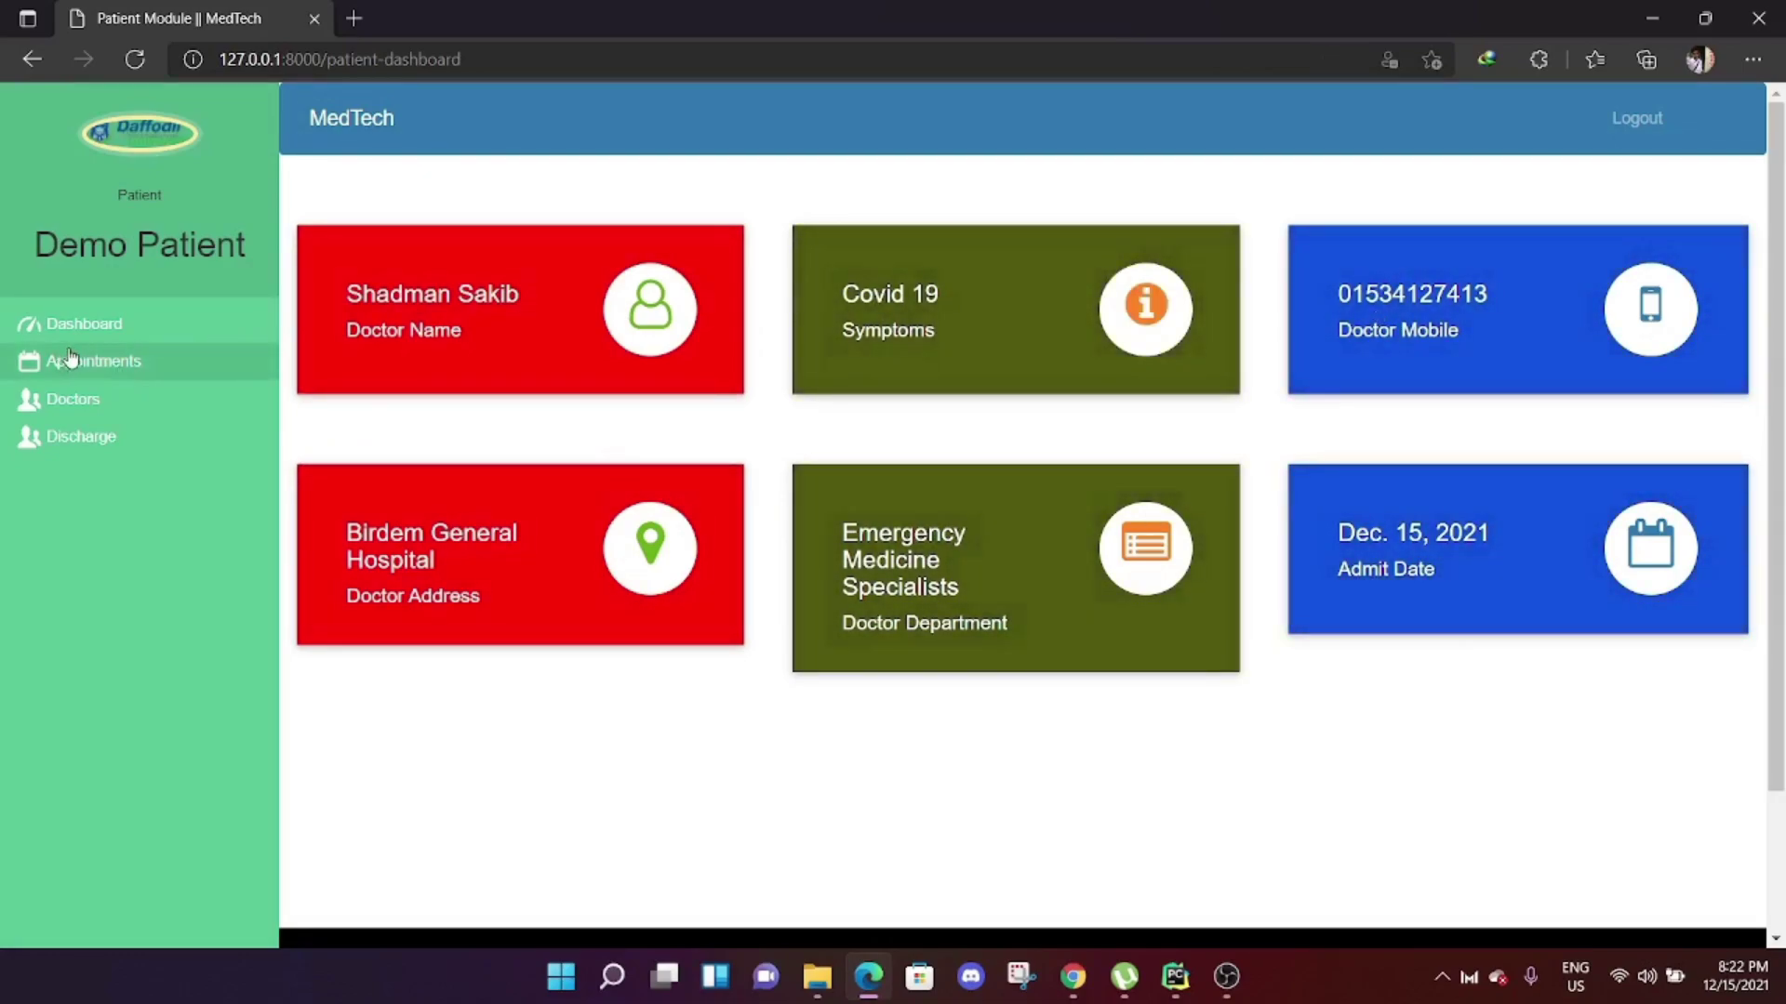
click(99, 360)
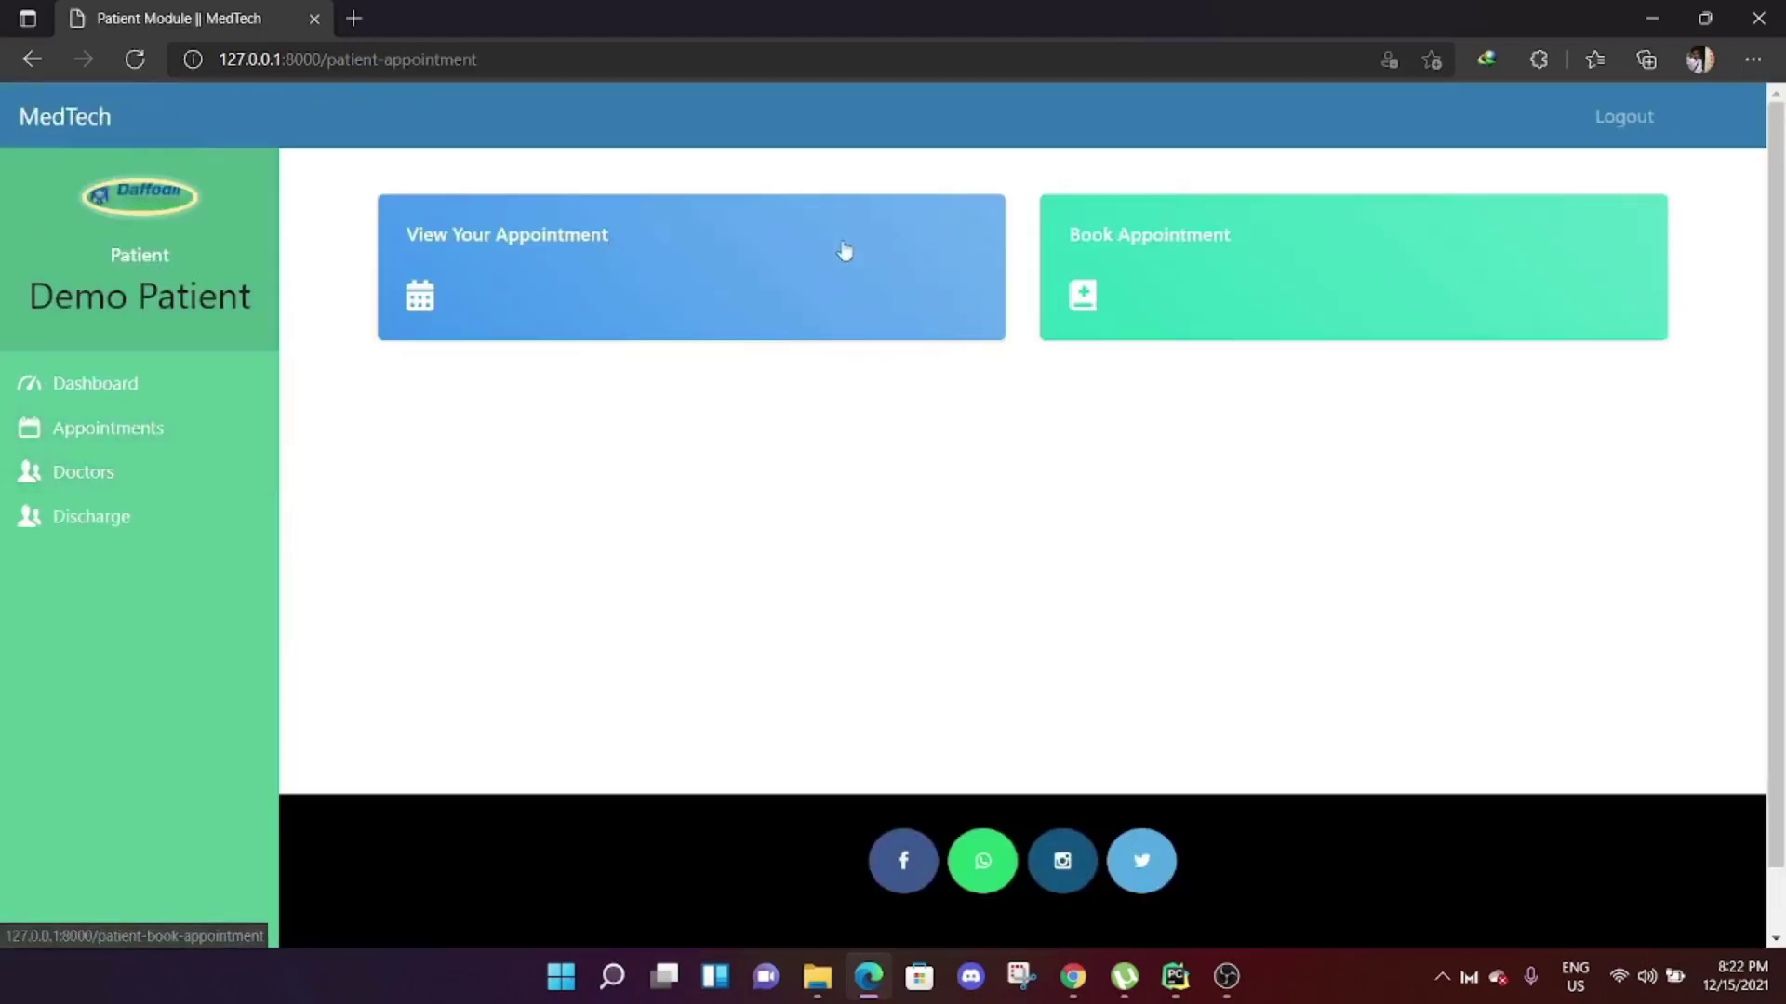
click(570, 251)
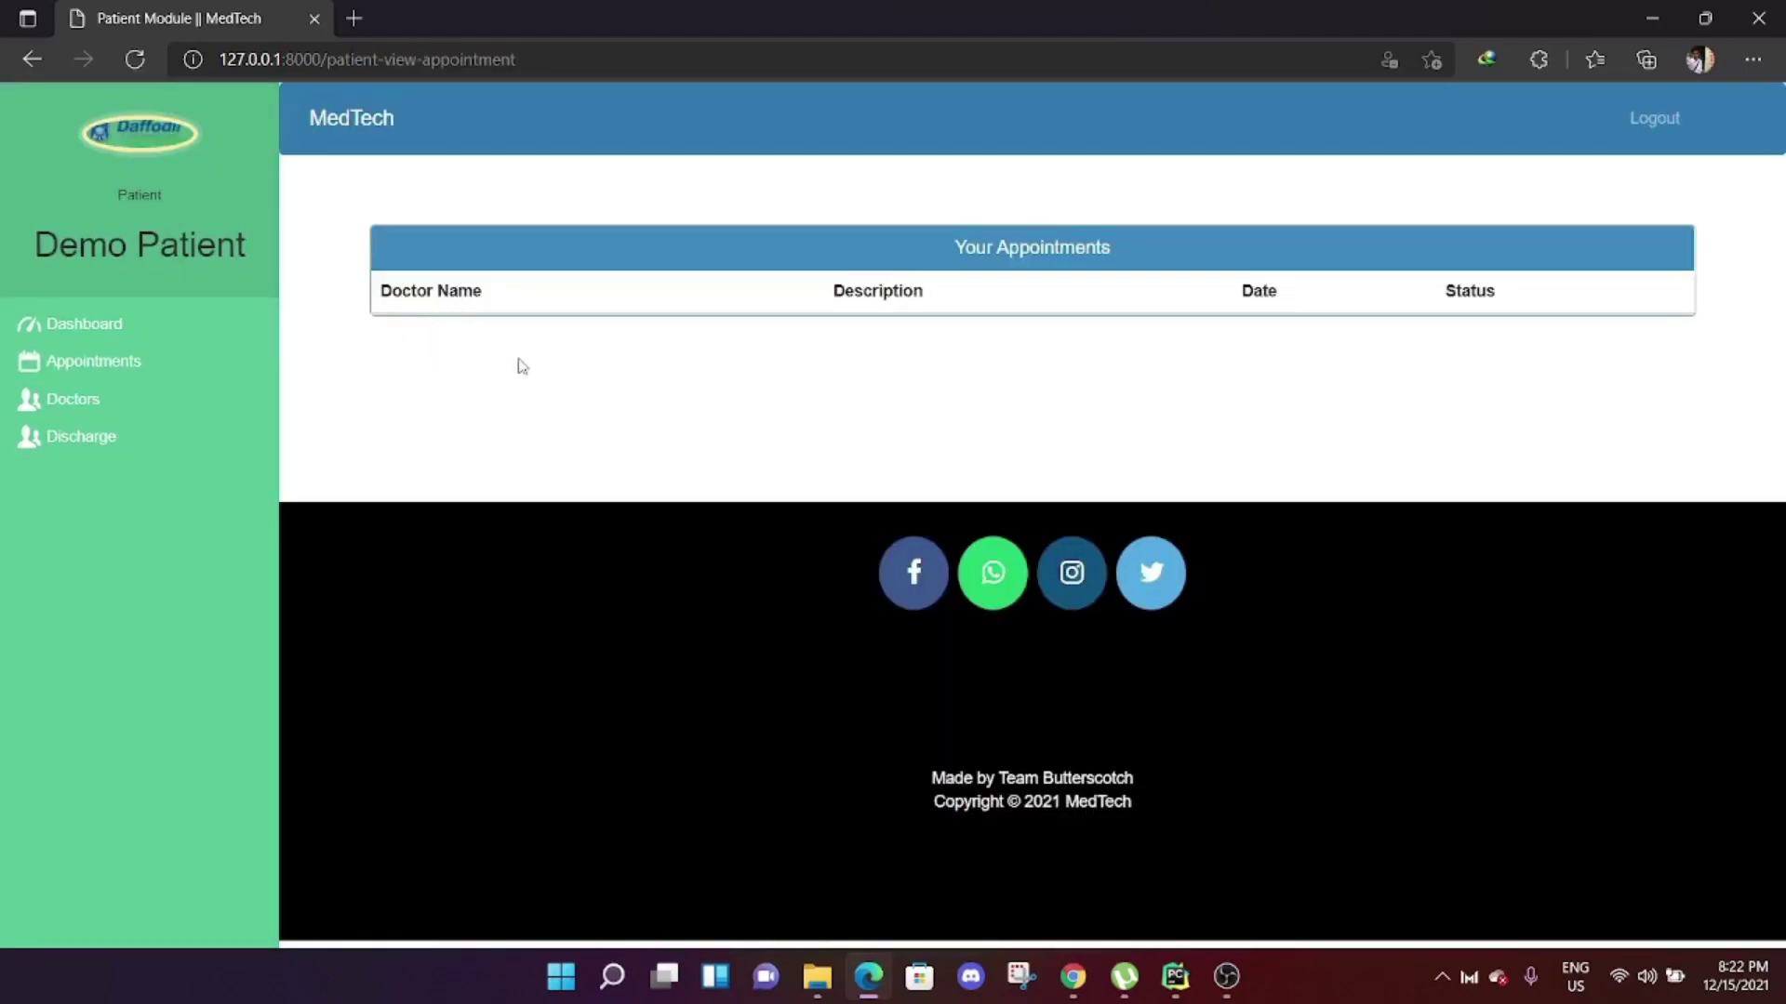
Book an appointment with the Emergency Medicine specialist for headache since morning, now listed as Pending.
key(alt+Left)
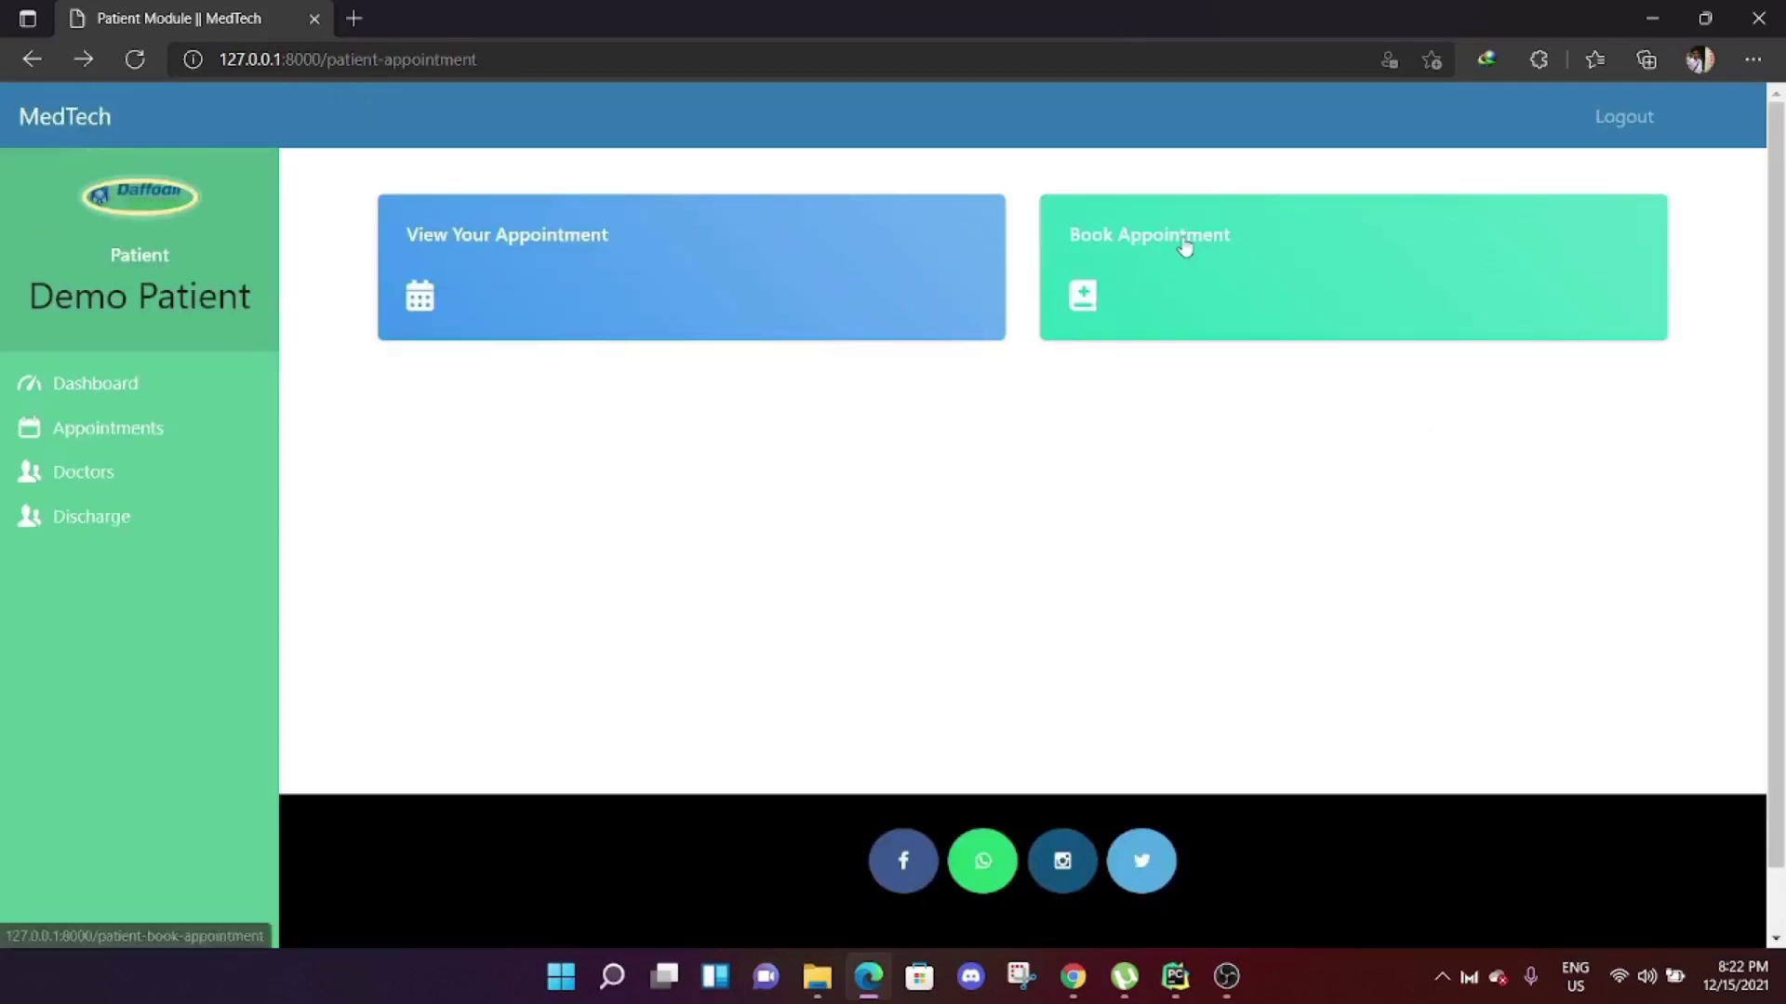
click(1184, 246)
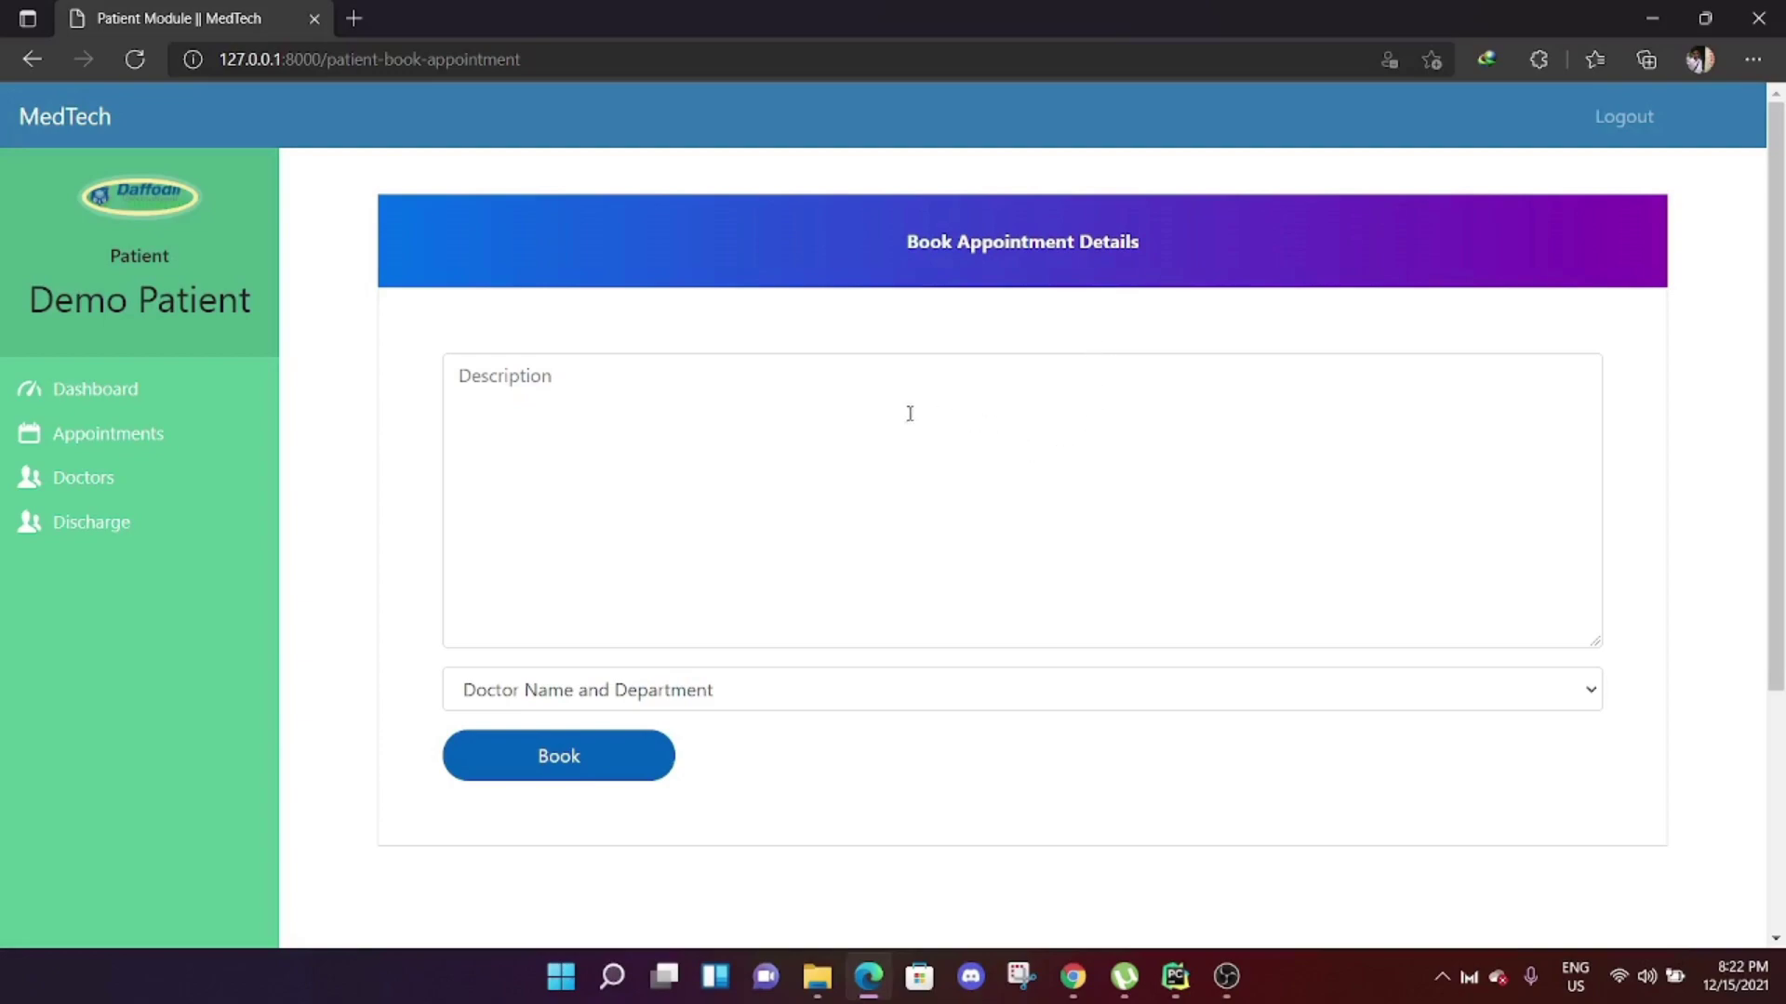
click(589, 384)
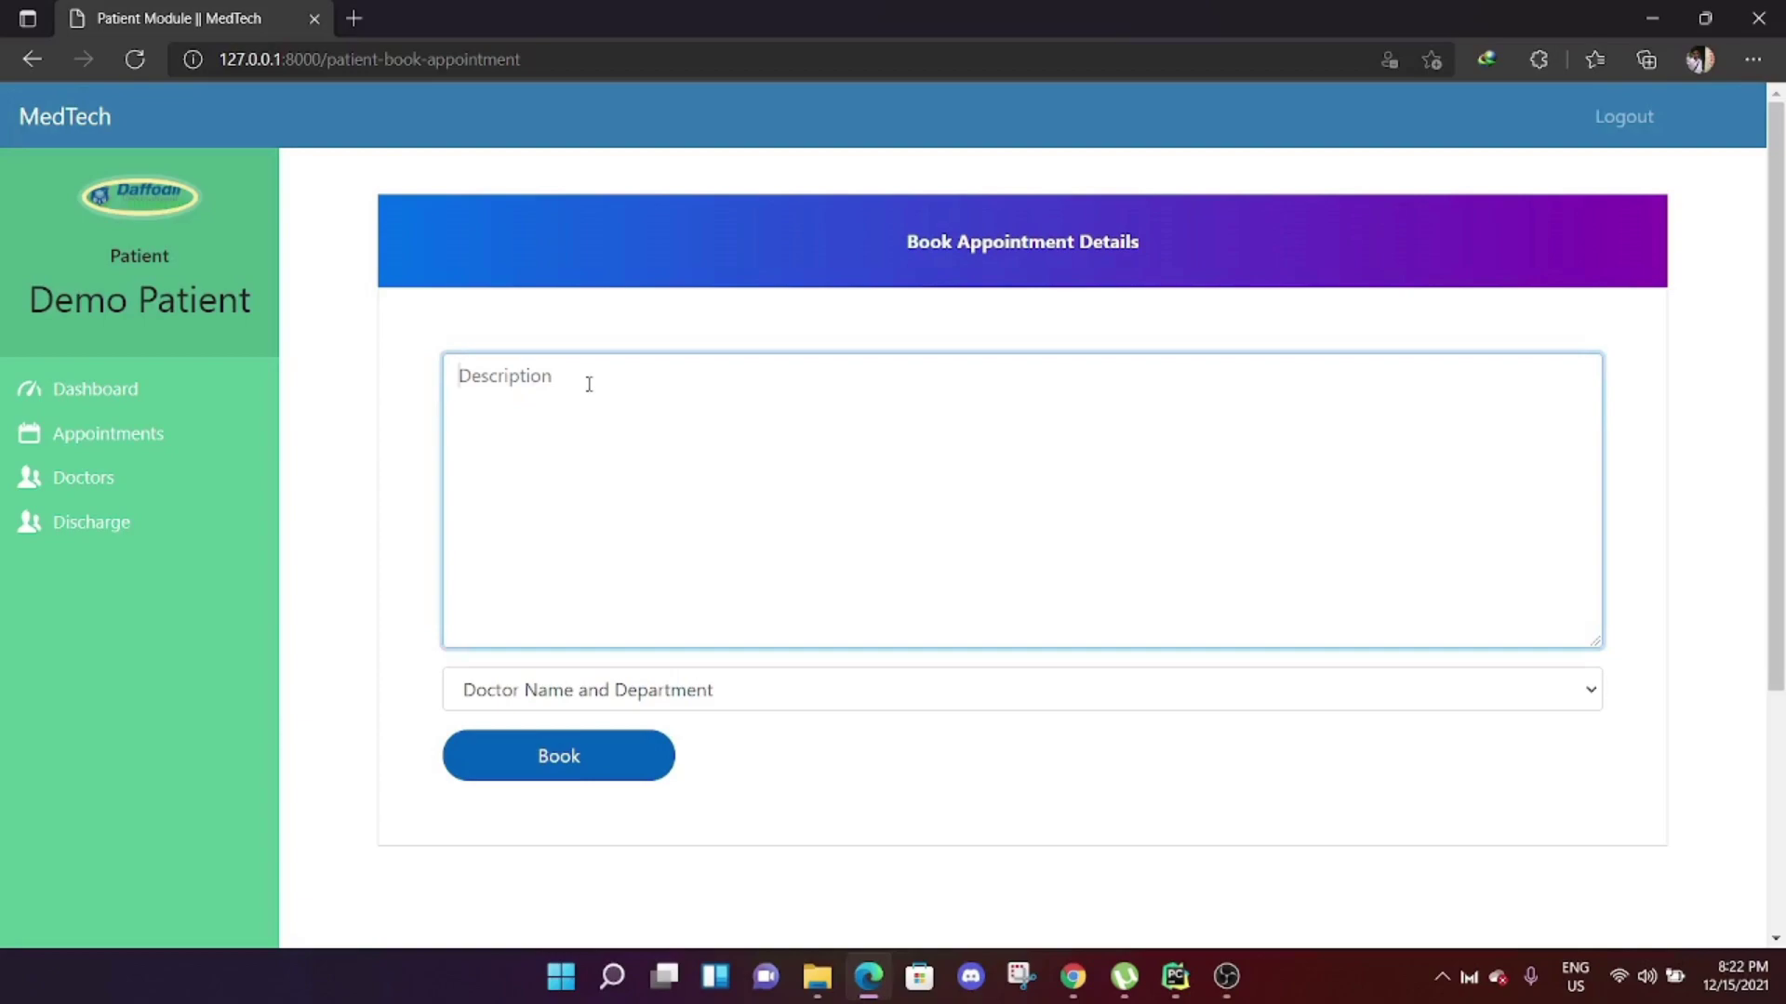
text(I have facing a lot of headache and vomitin)
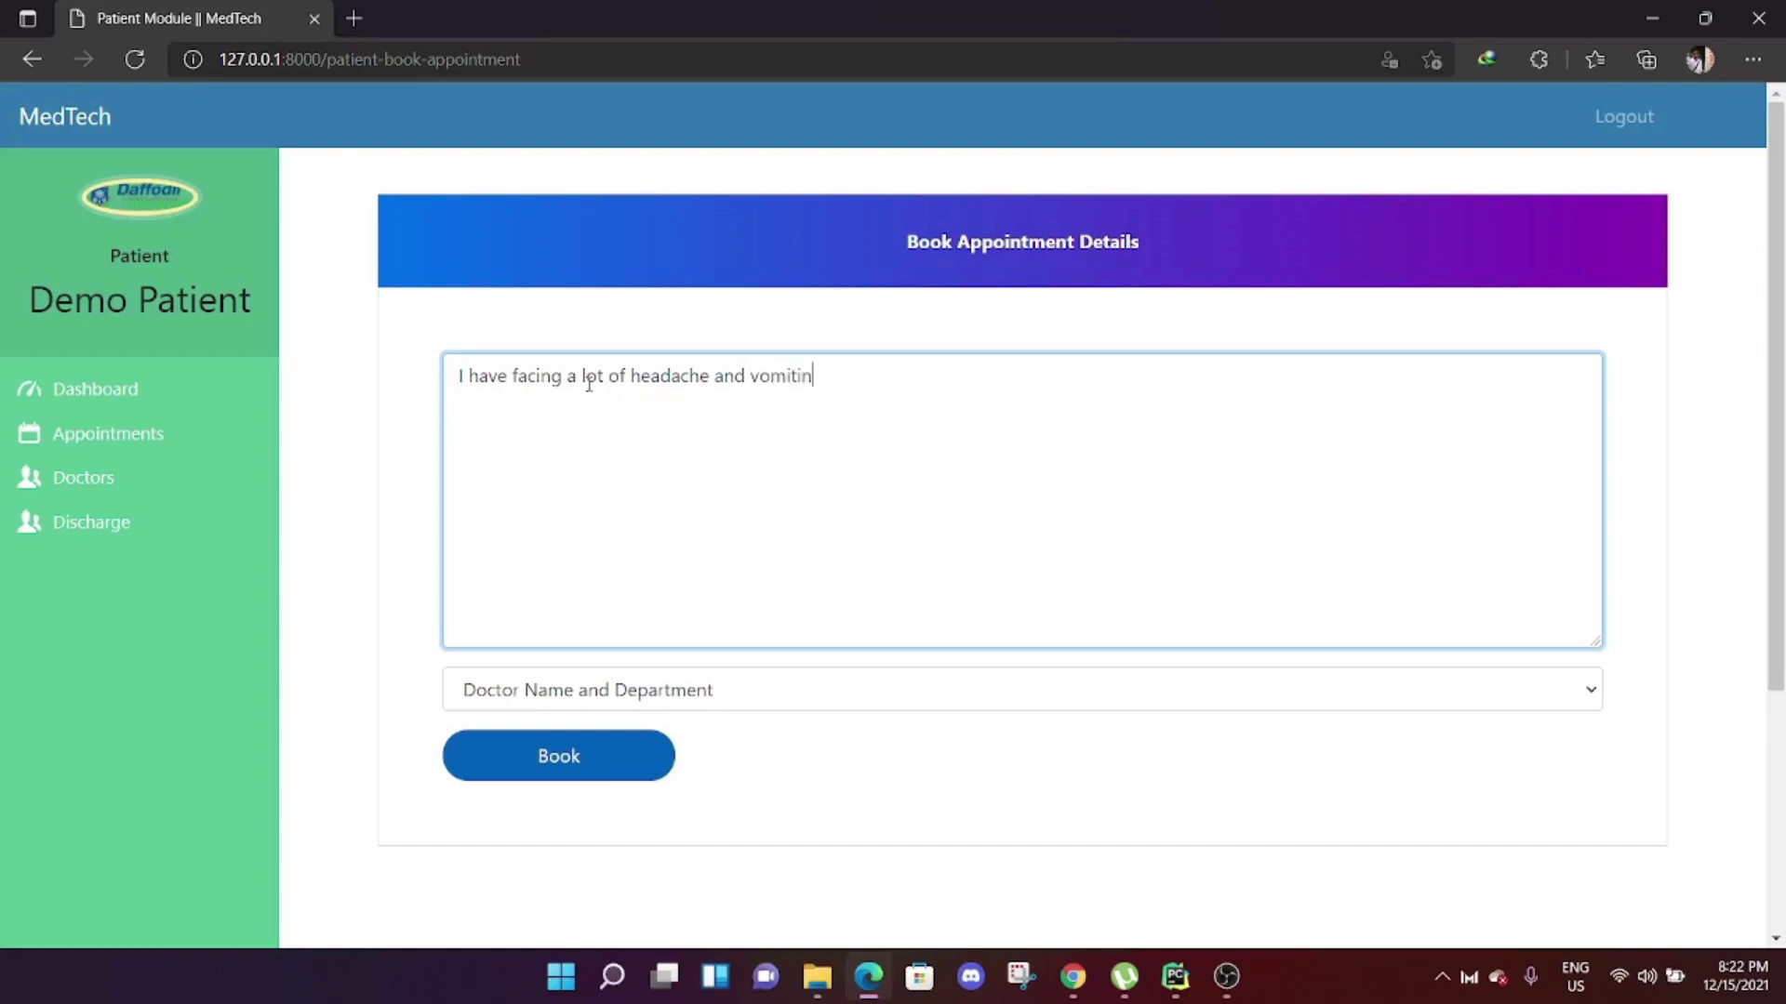
text(morning)
click(1112, 689)
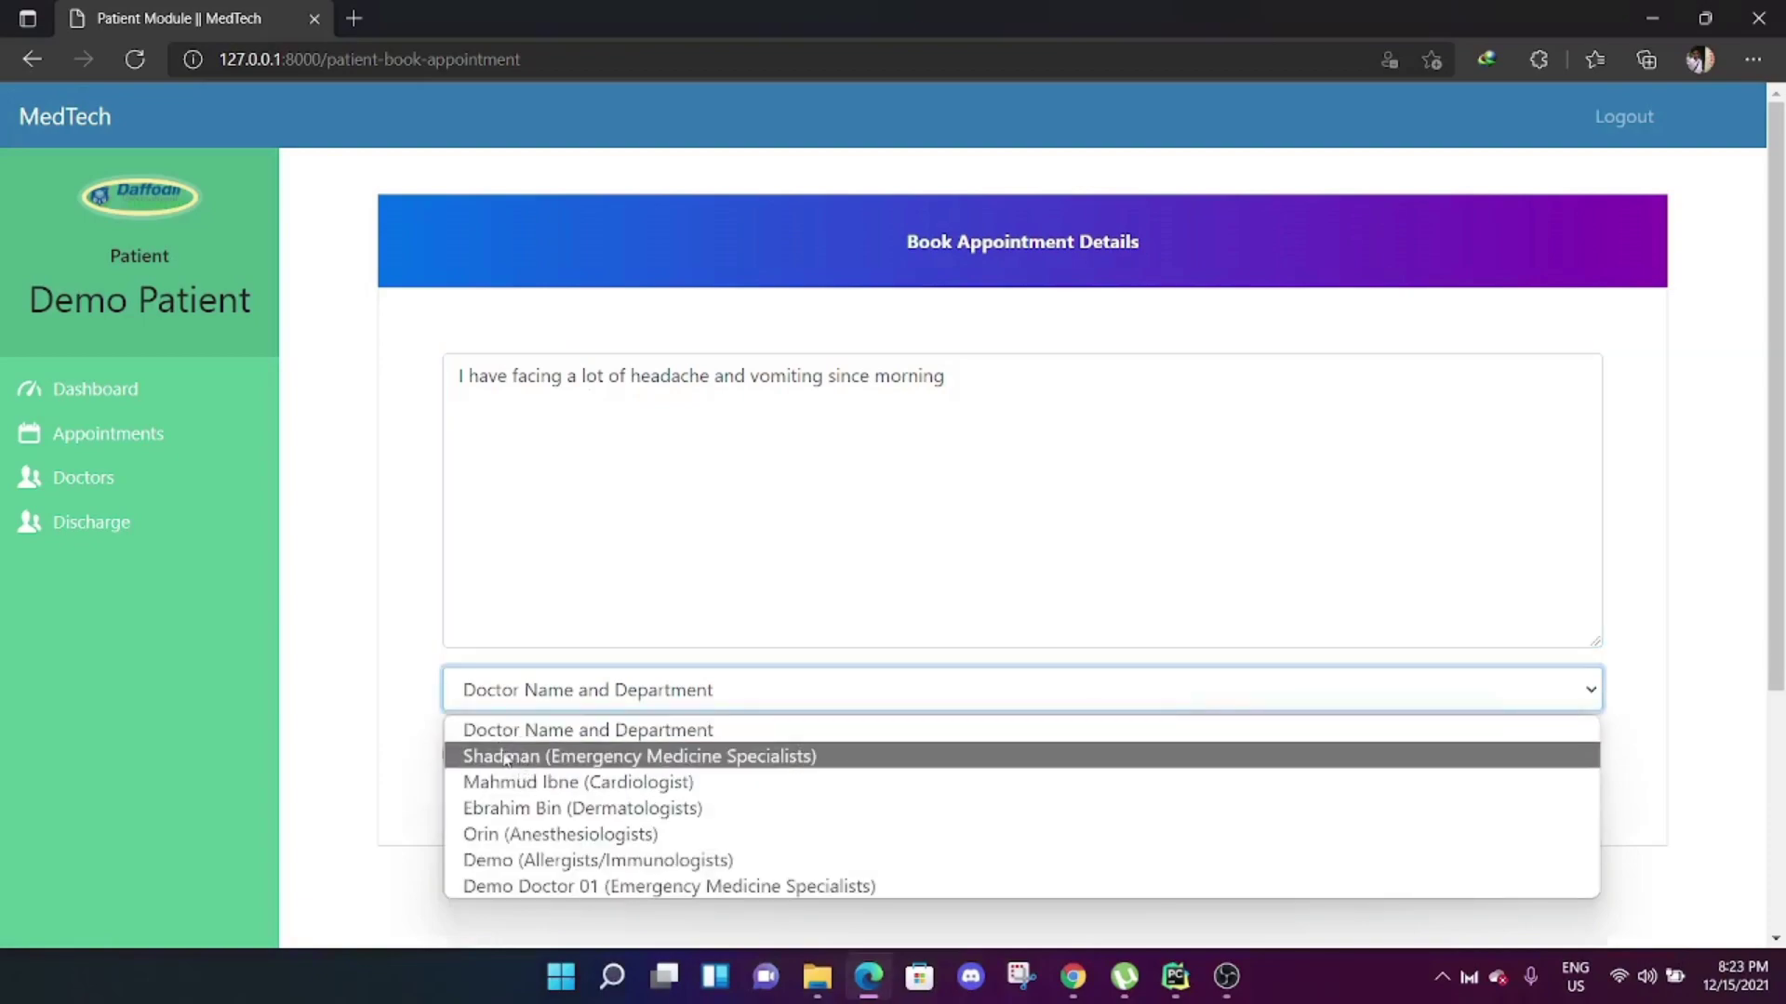
click(622, 758)
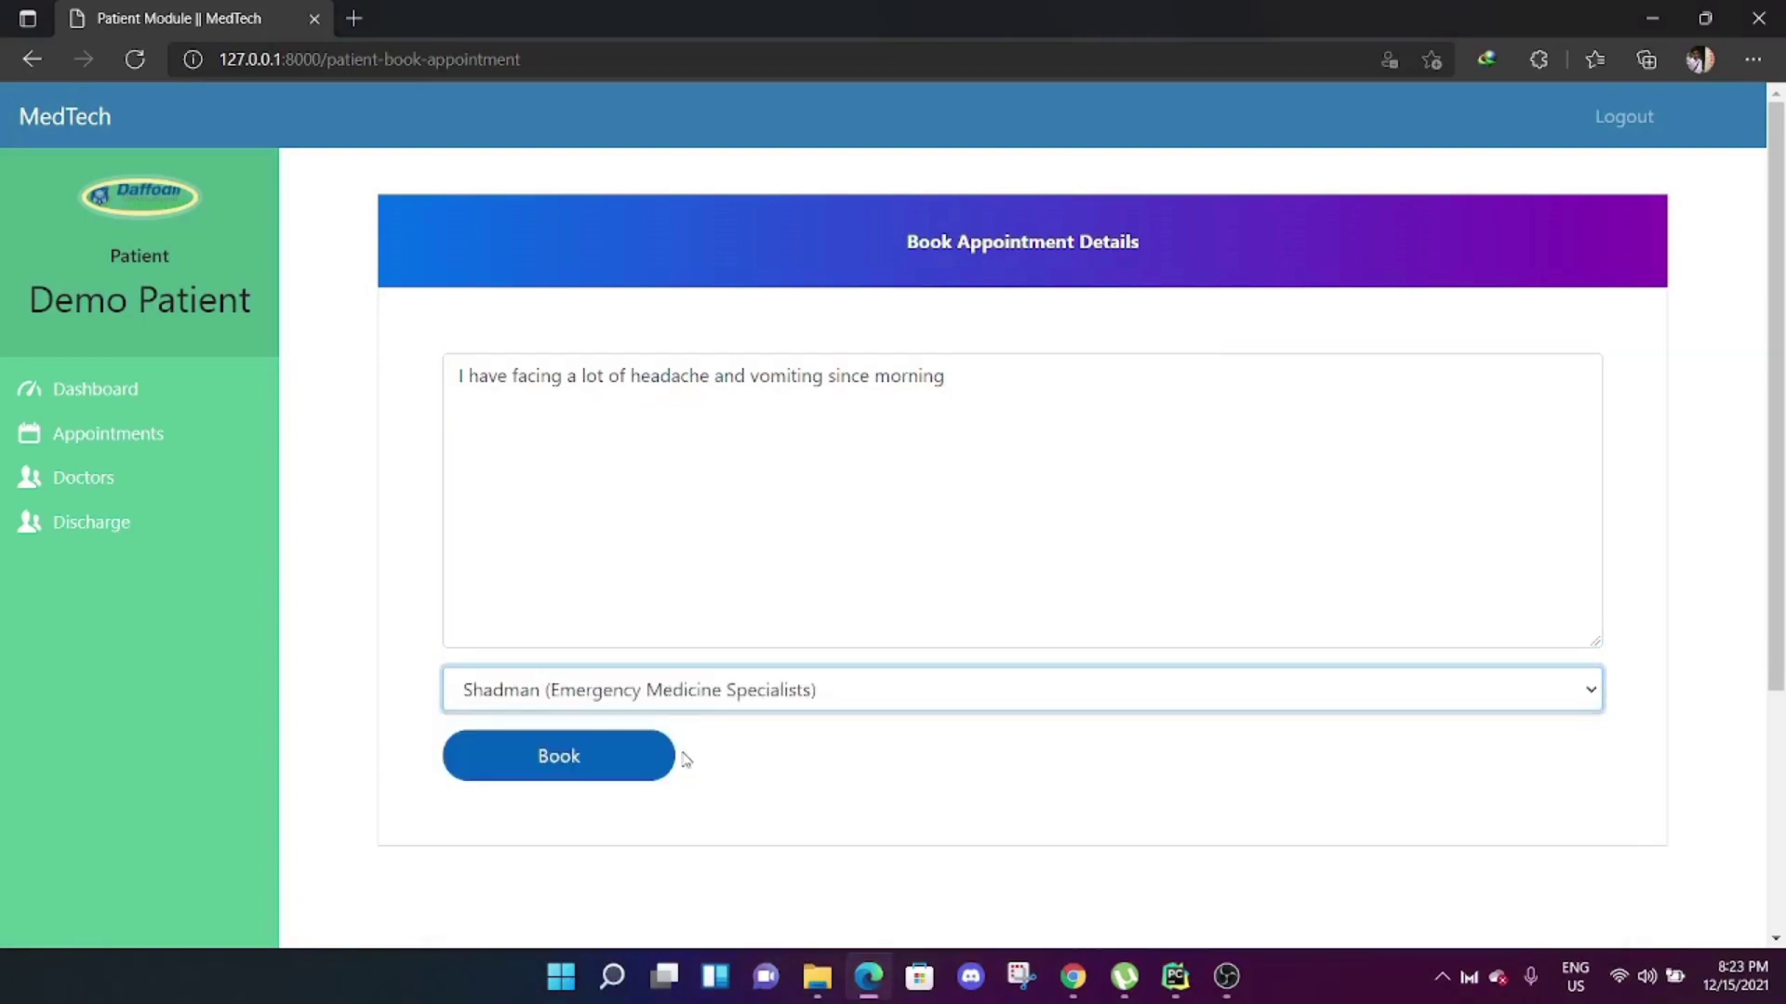
click(600, 772)
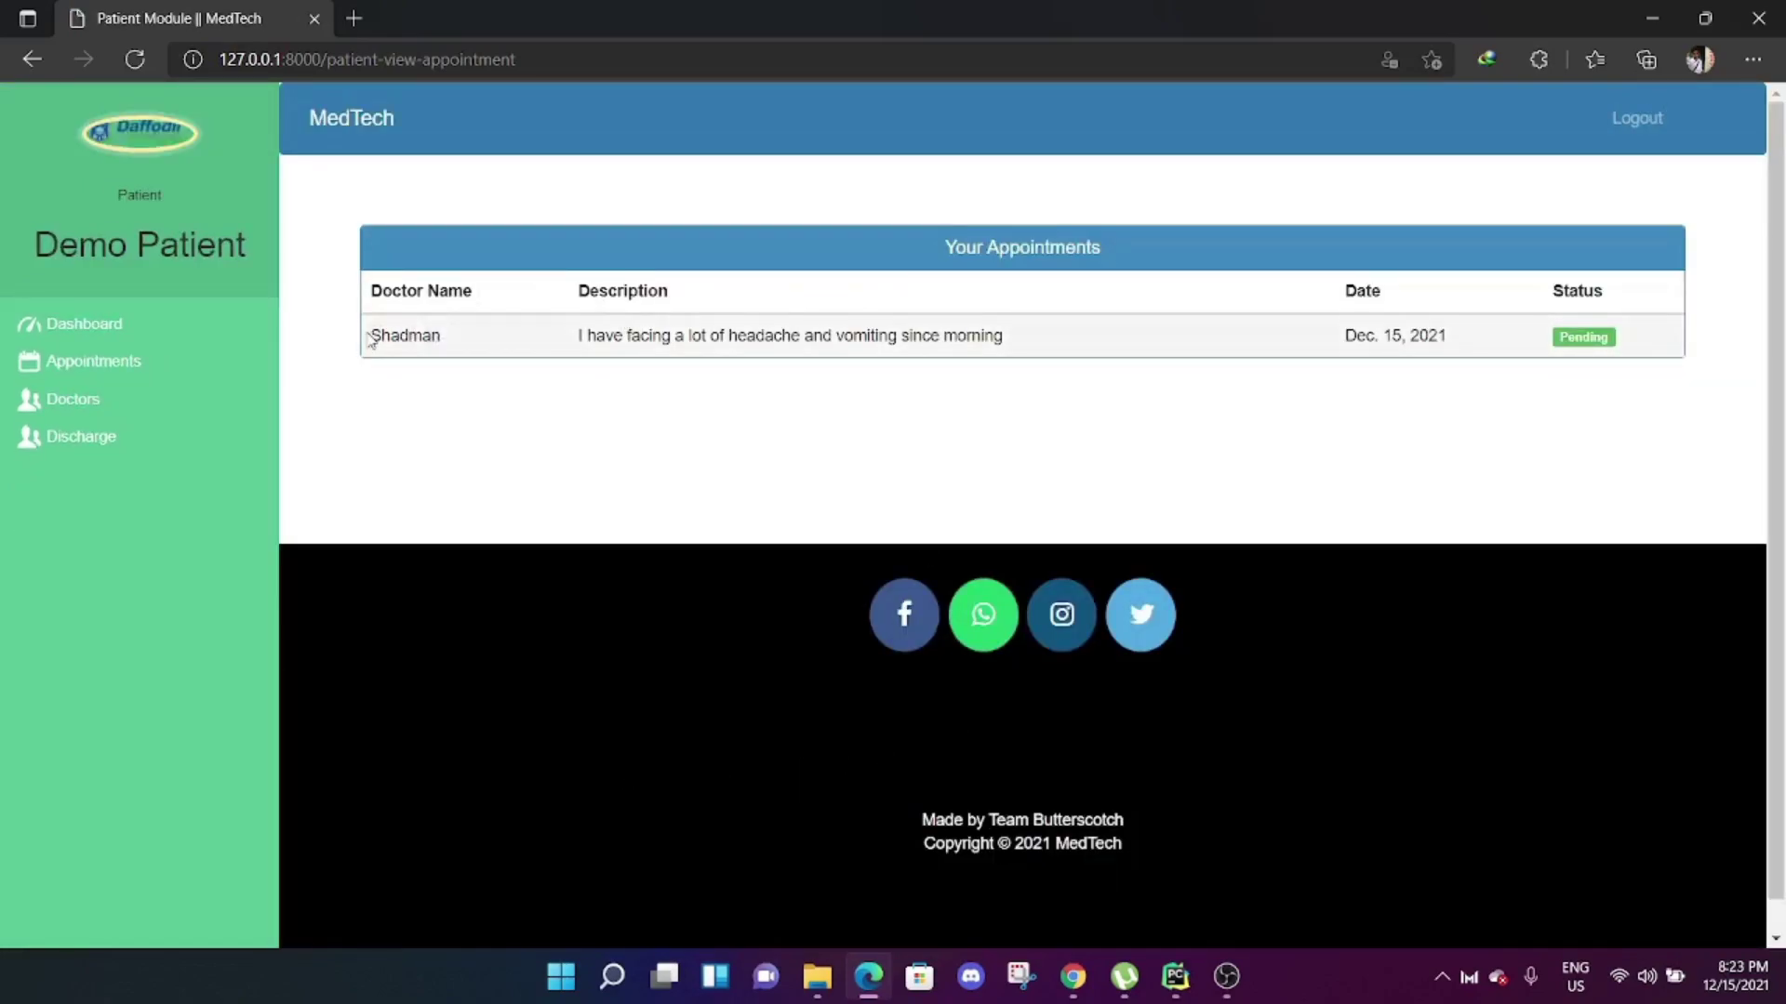
drag(371, 336, 462, 346)
click(574, 342)
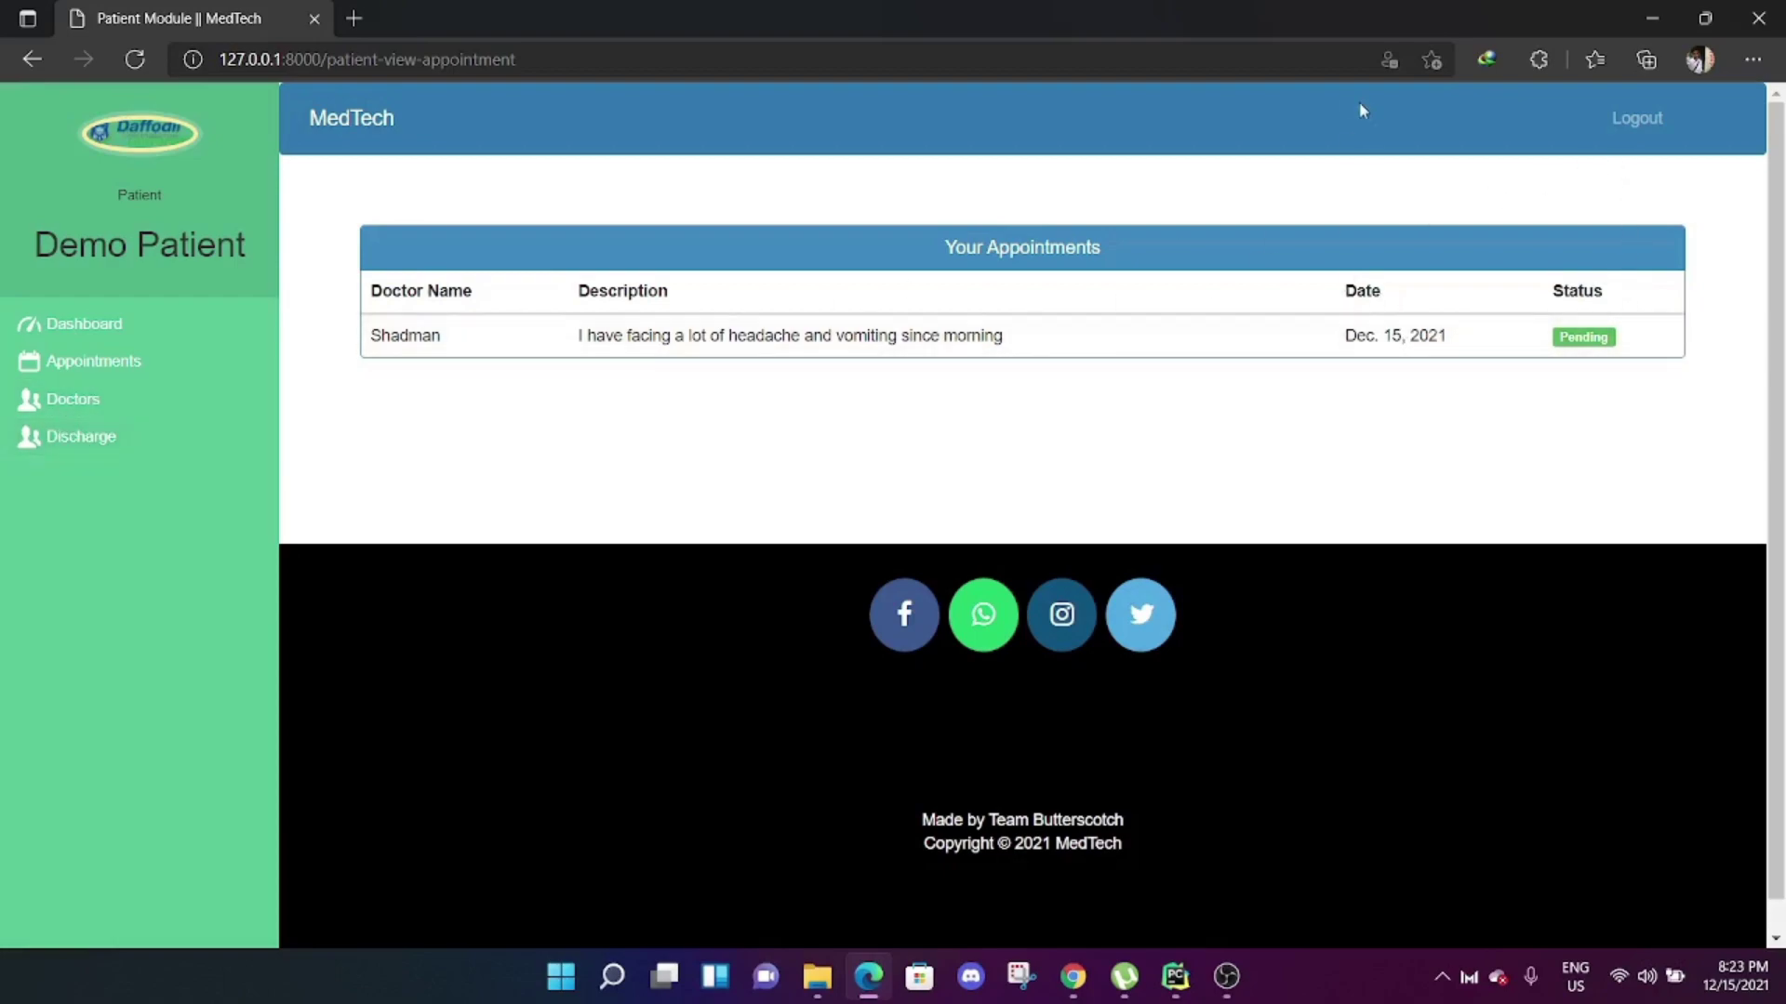
Log out of the patient account and sign in as admin using the saved credentials.
click(1635, 118)
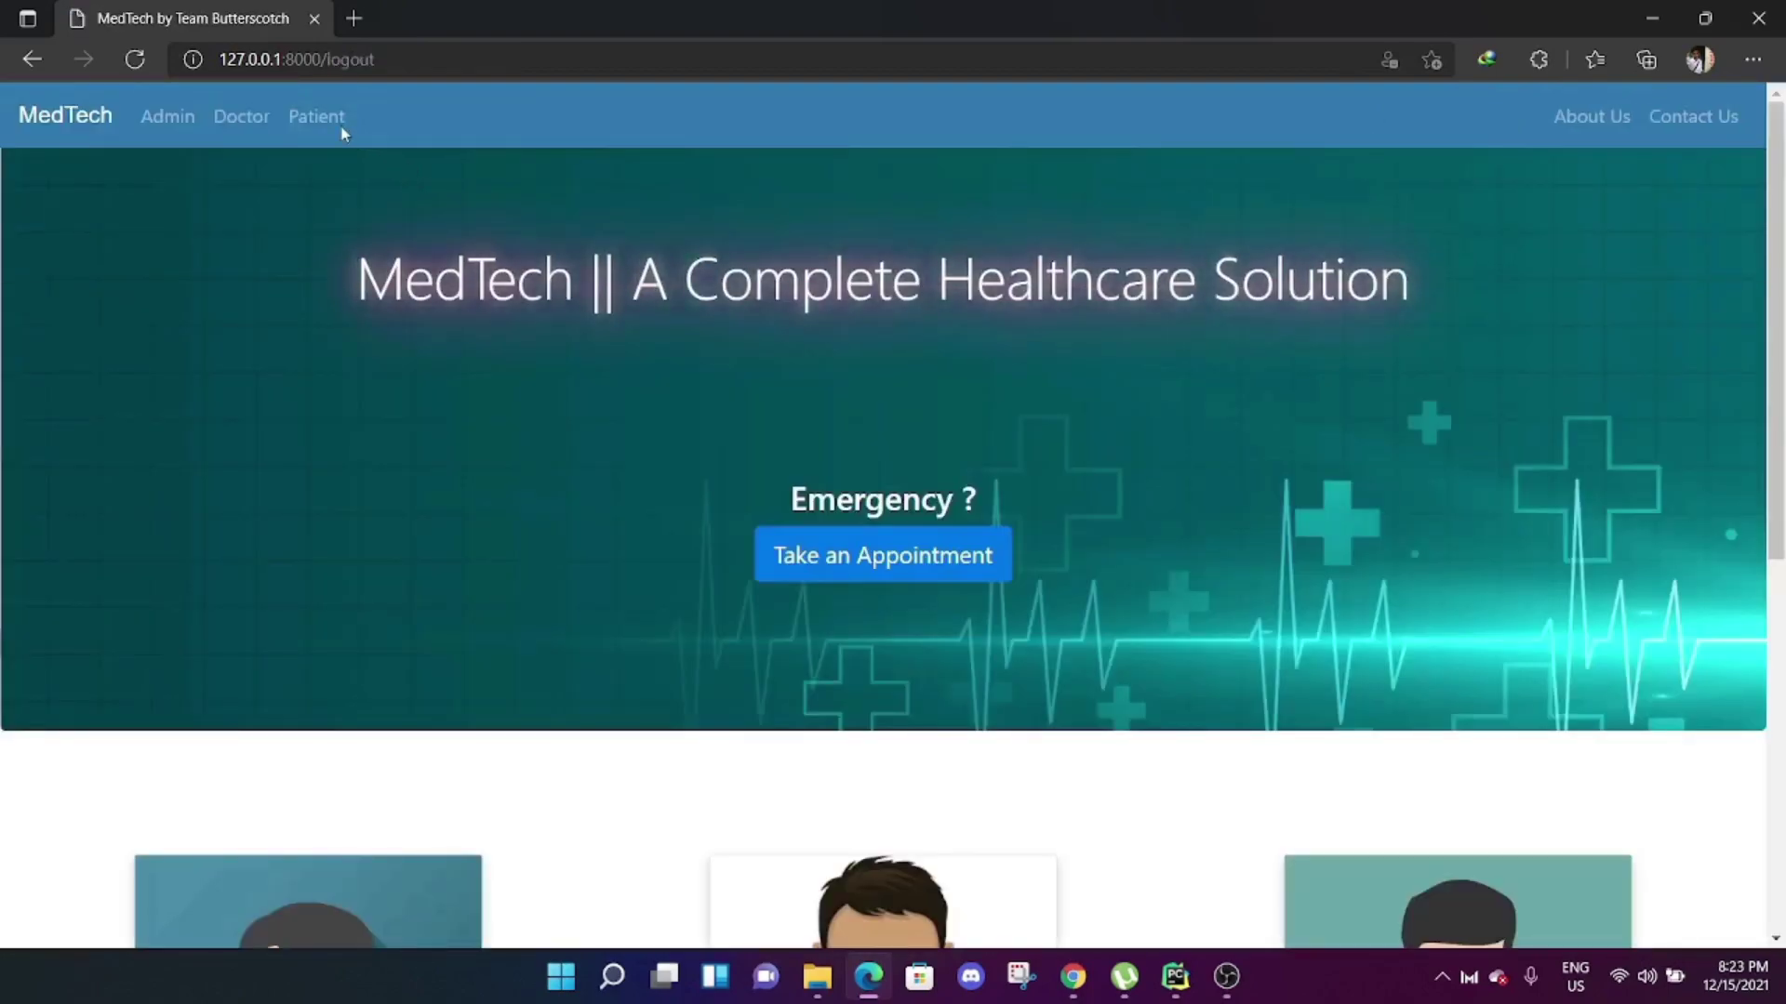
click(186, 121)
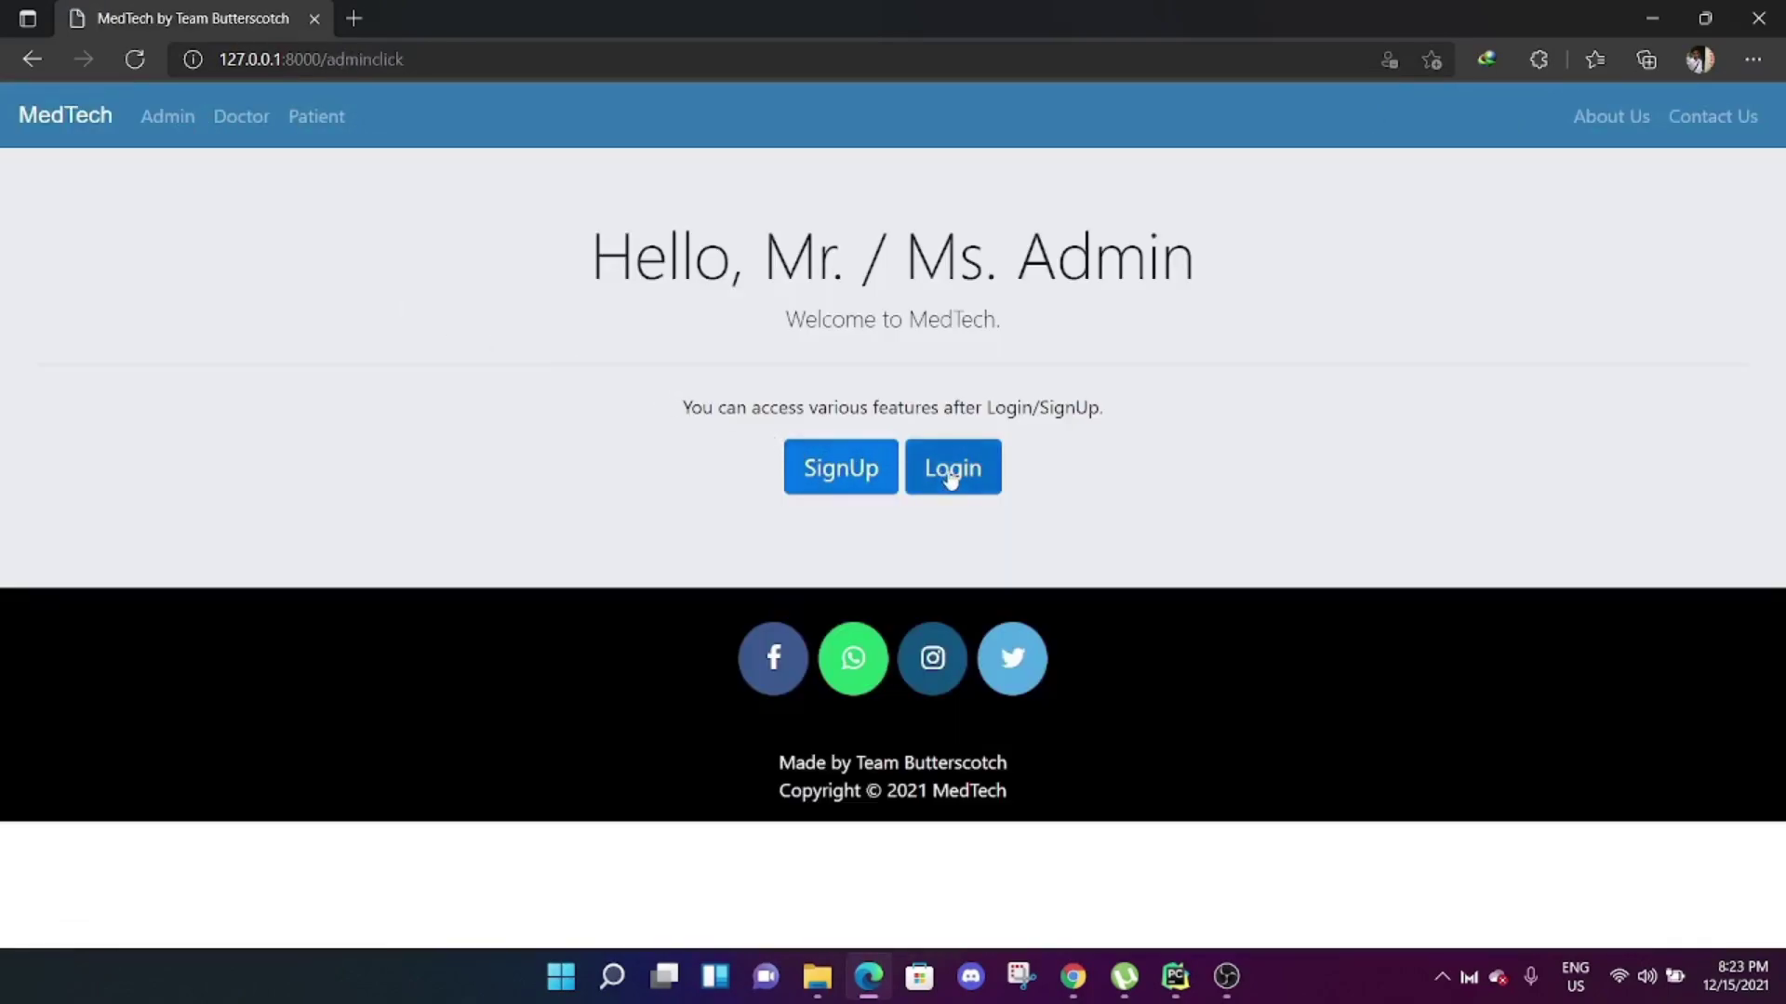
click(949, 472)
double_click(539, 381)
text(shadman9013)
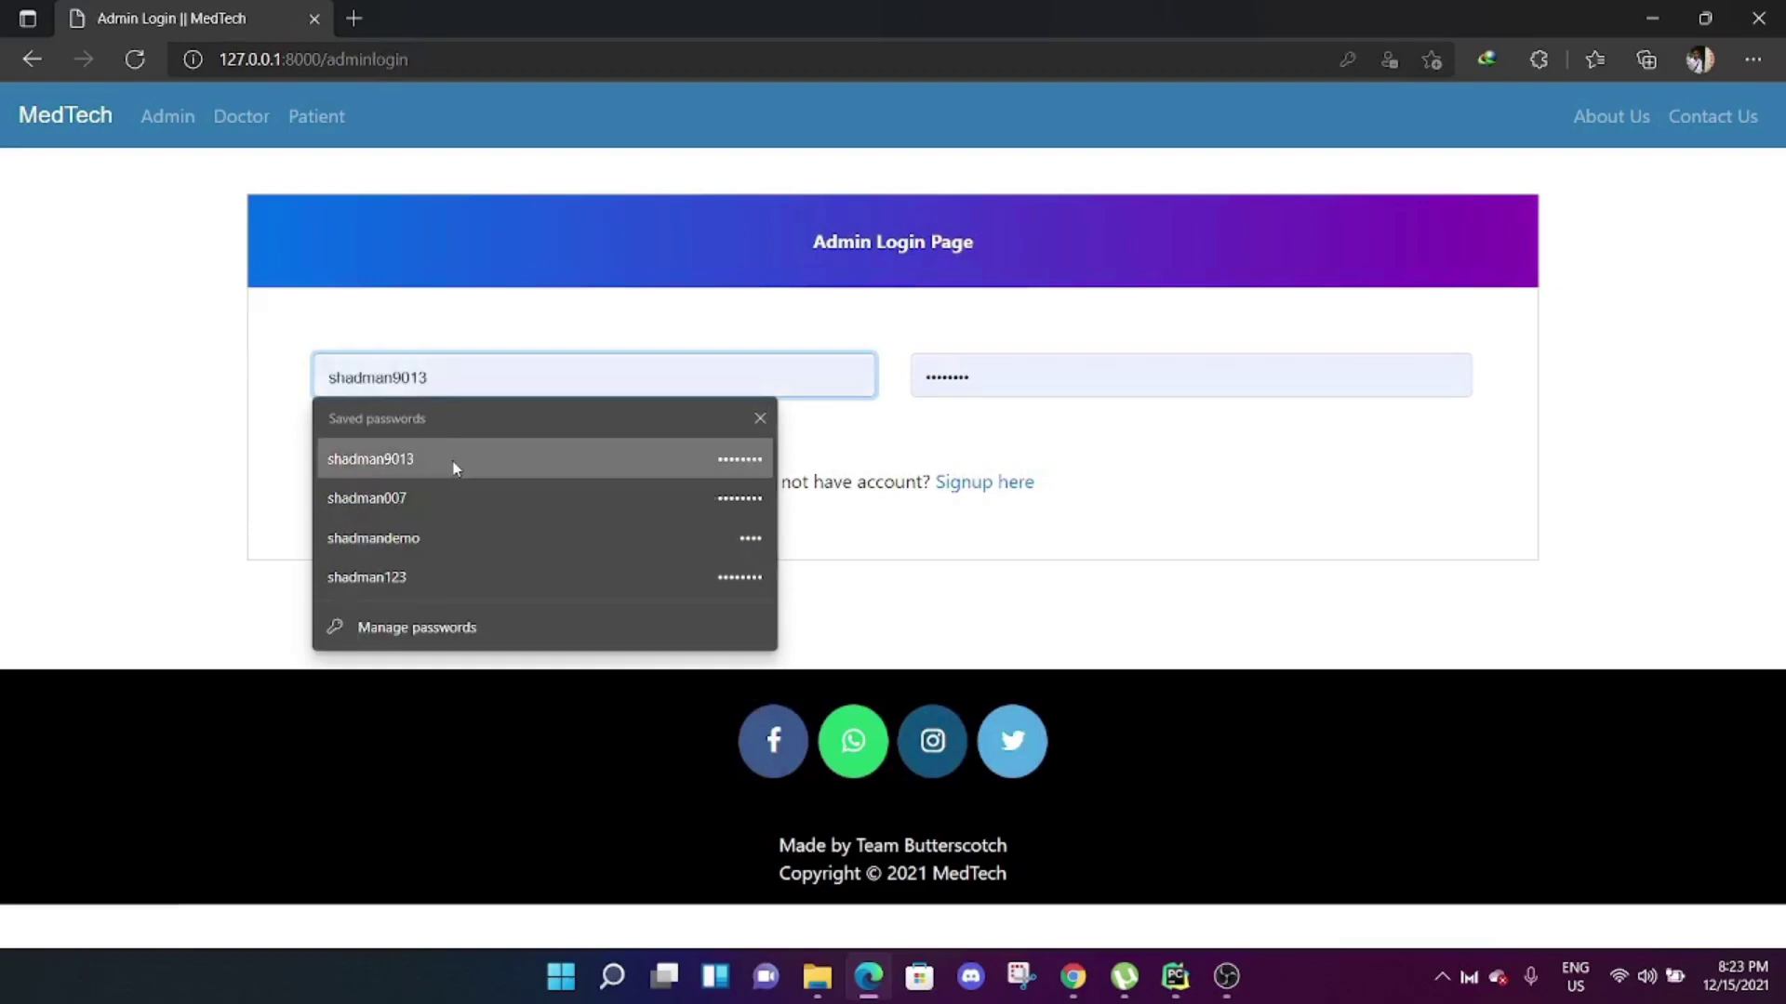
click(455, 467)
click(470, 448)
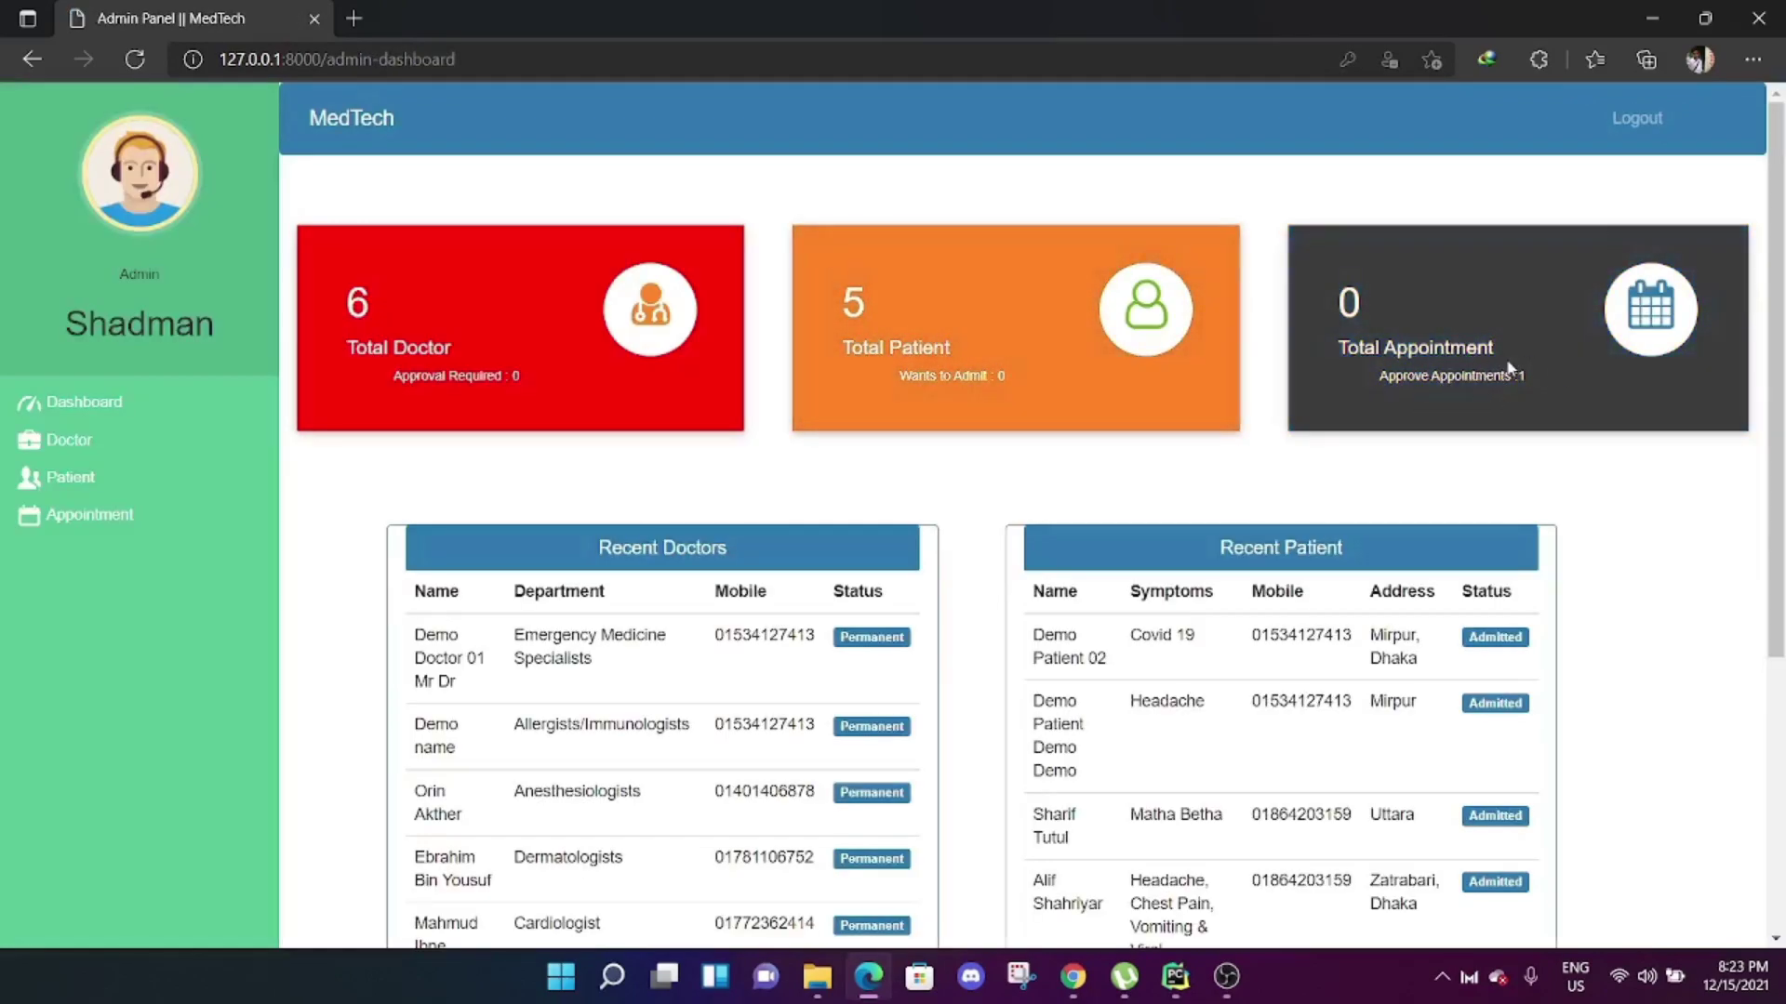
Approve Demo Patient's pending Dec. 15 headache appointment, then log out of the admin panel.
click(110, 518)
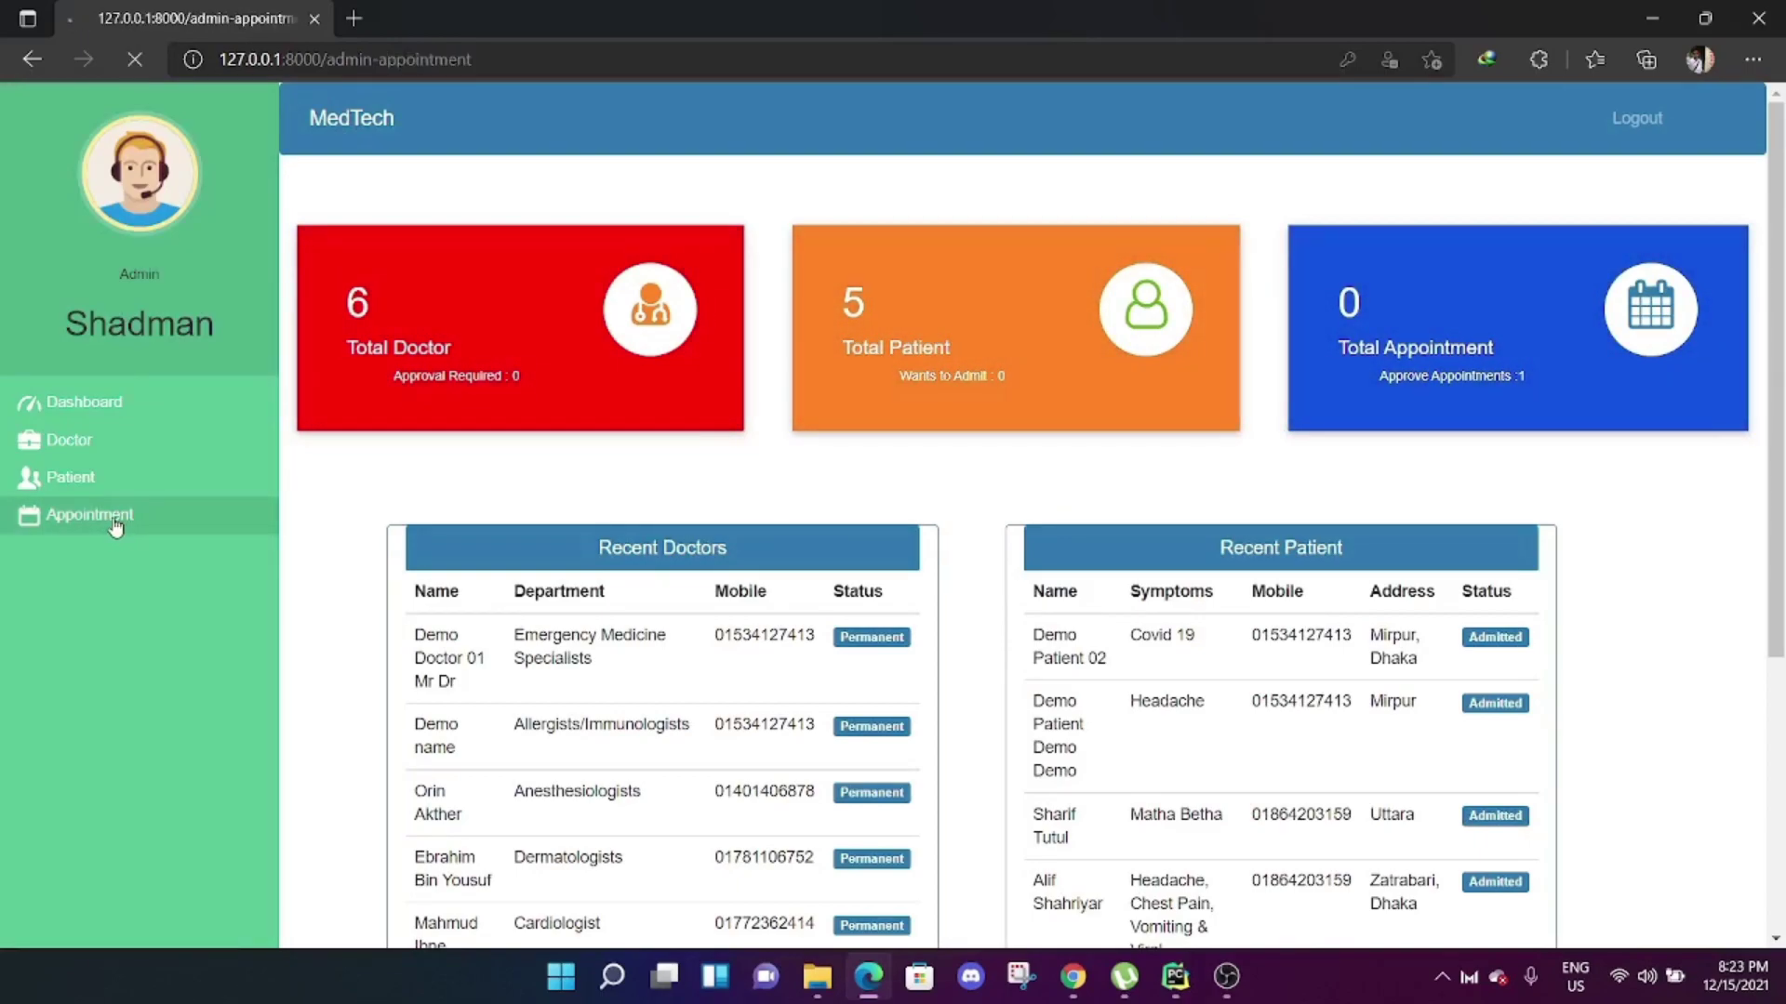
click(1449, 253)
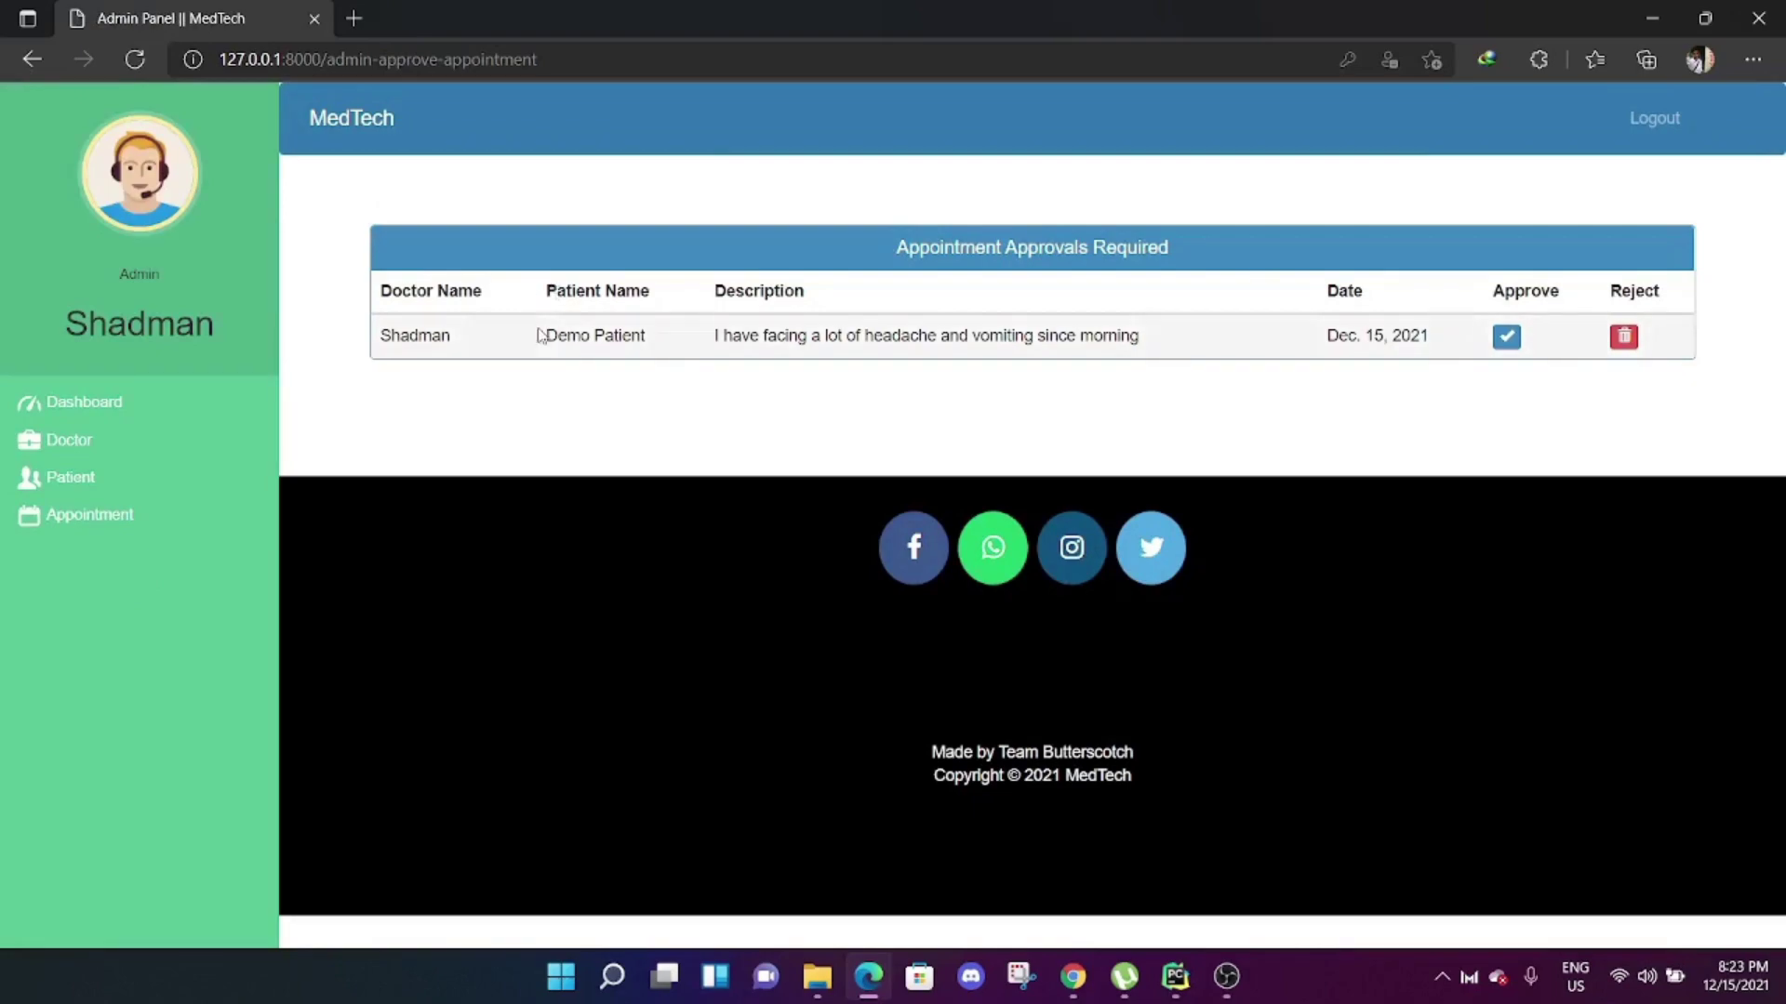
drag(542, 351, 641, 334)
click(626, 366)
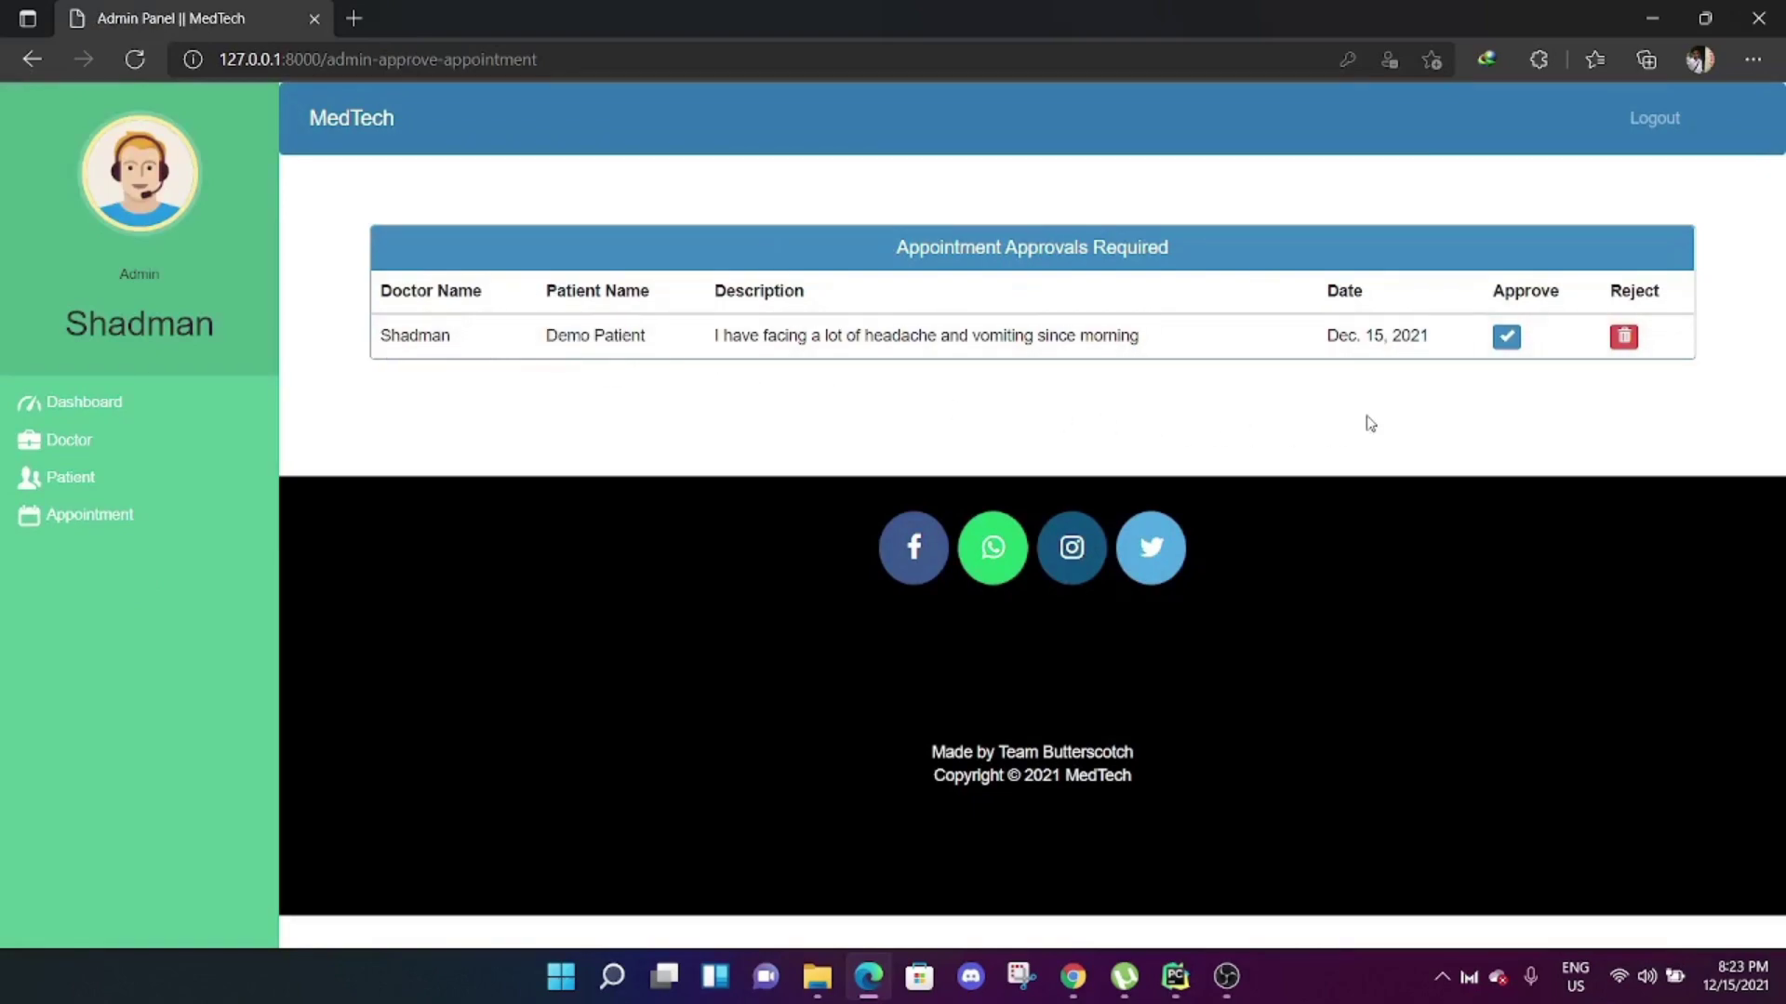
click(1516, 338)
click(1651, 119)
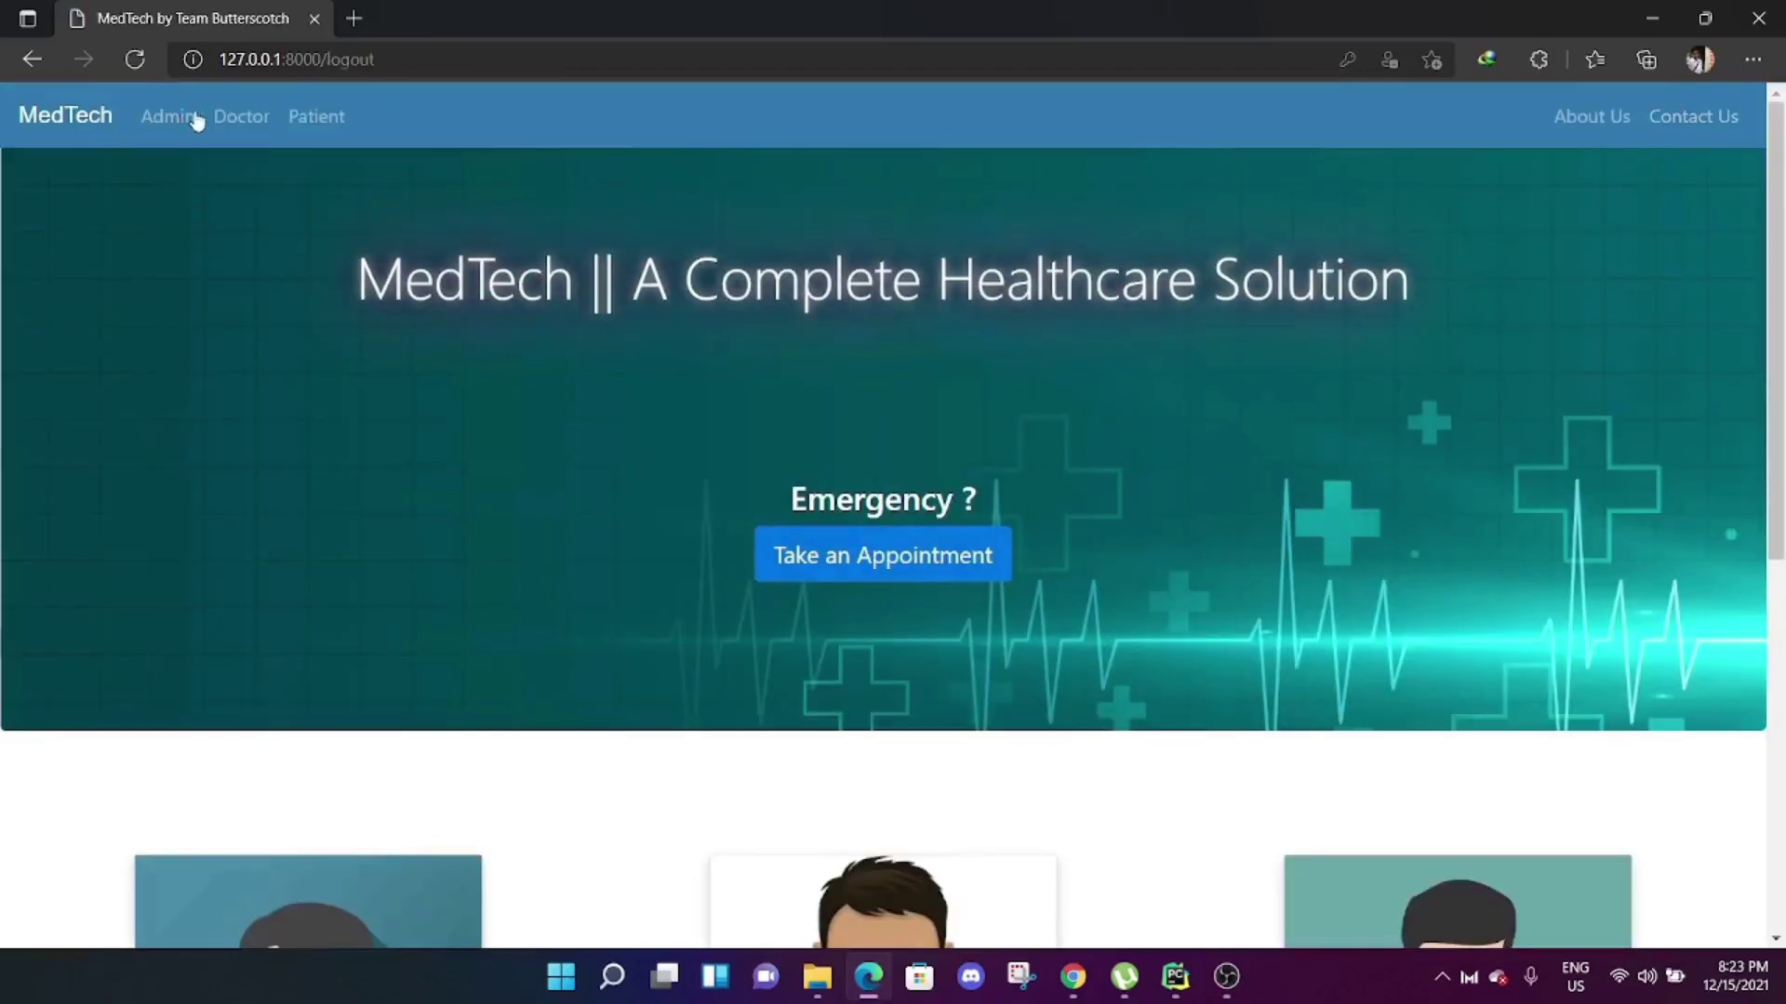
Sign in to the doctor dashboard with a saved doctor account.
click(240, 119)
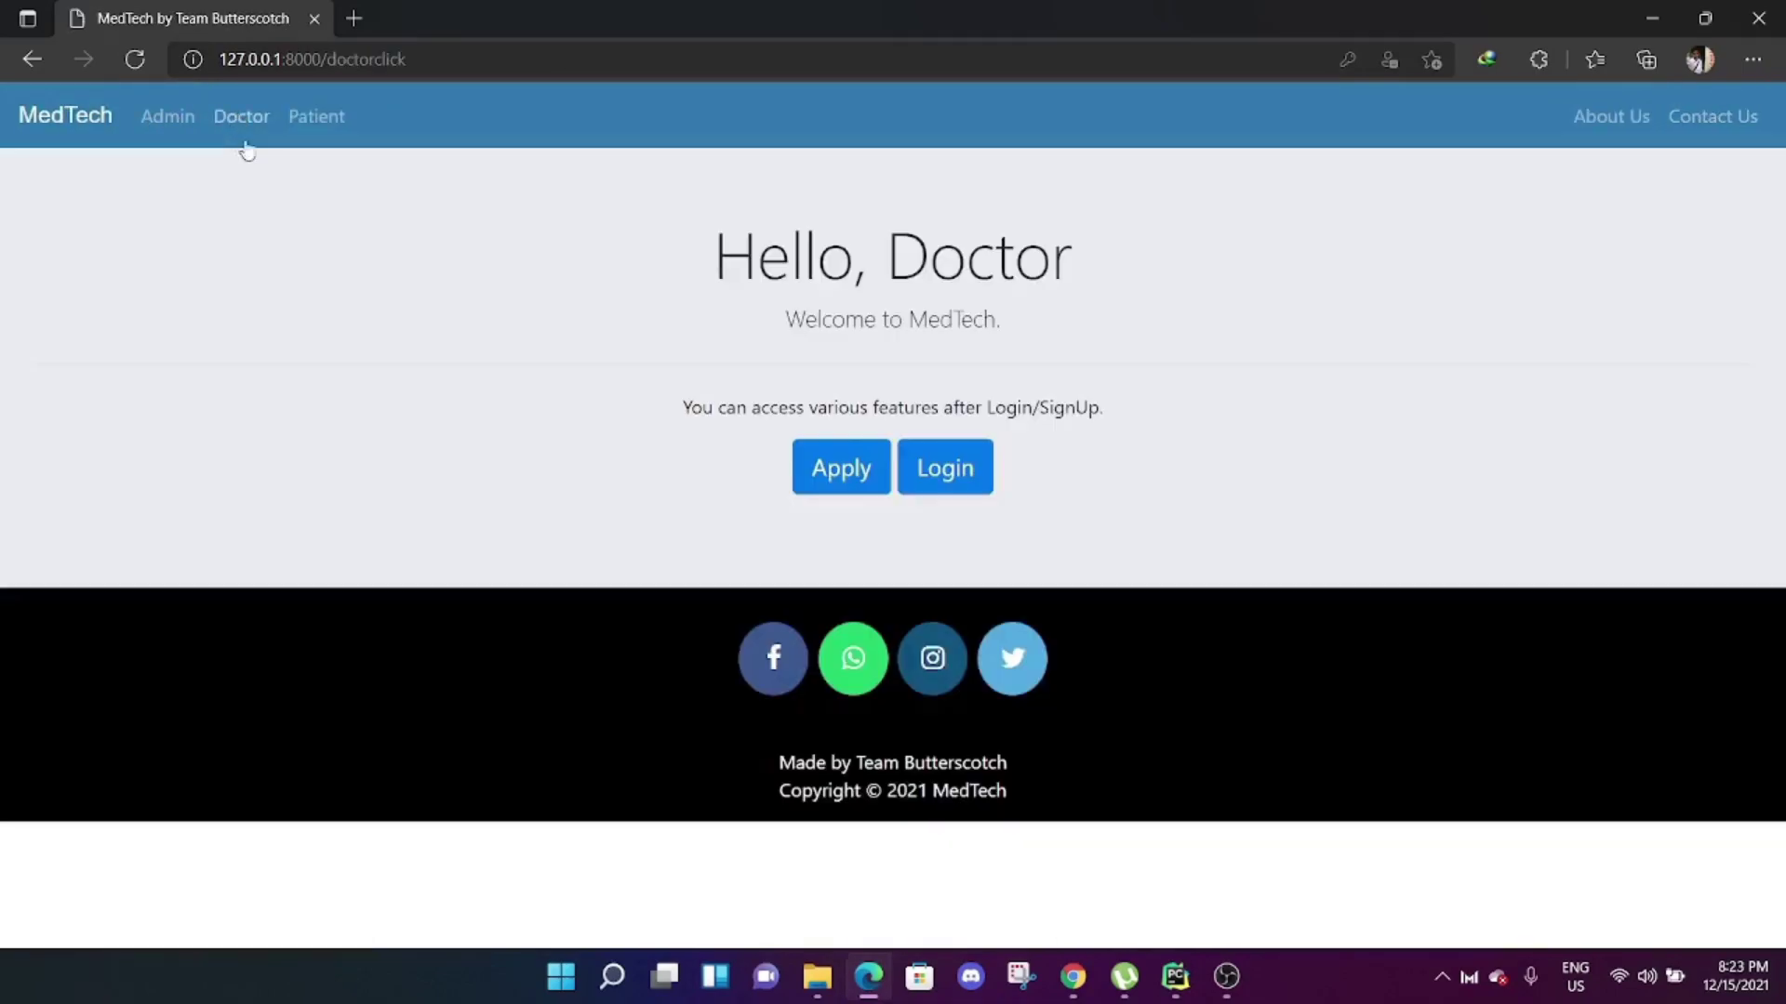
click(961, 471)
double_click(558, 376)
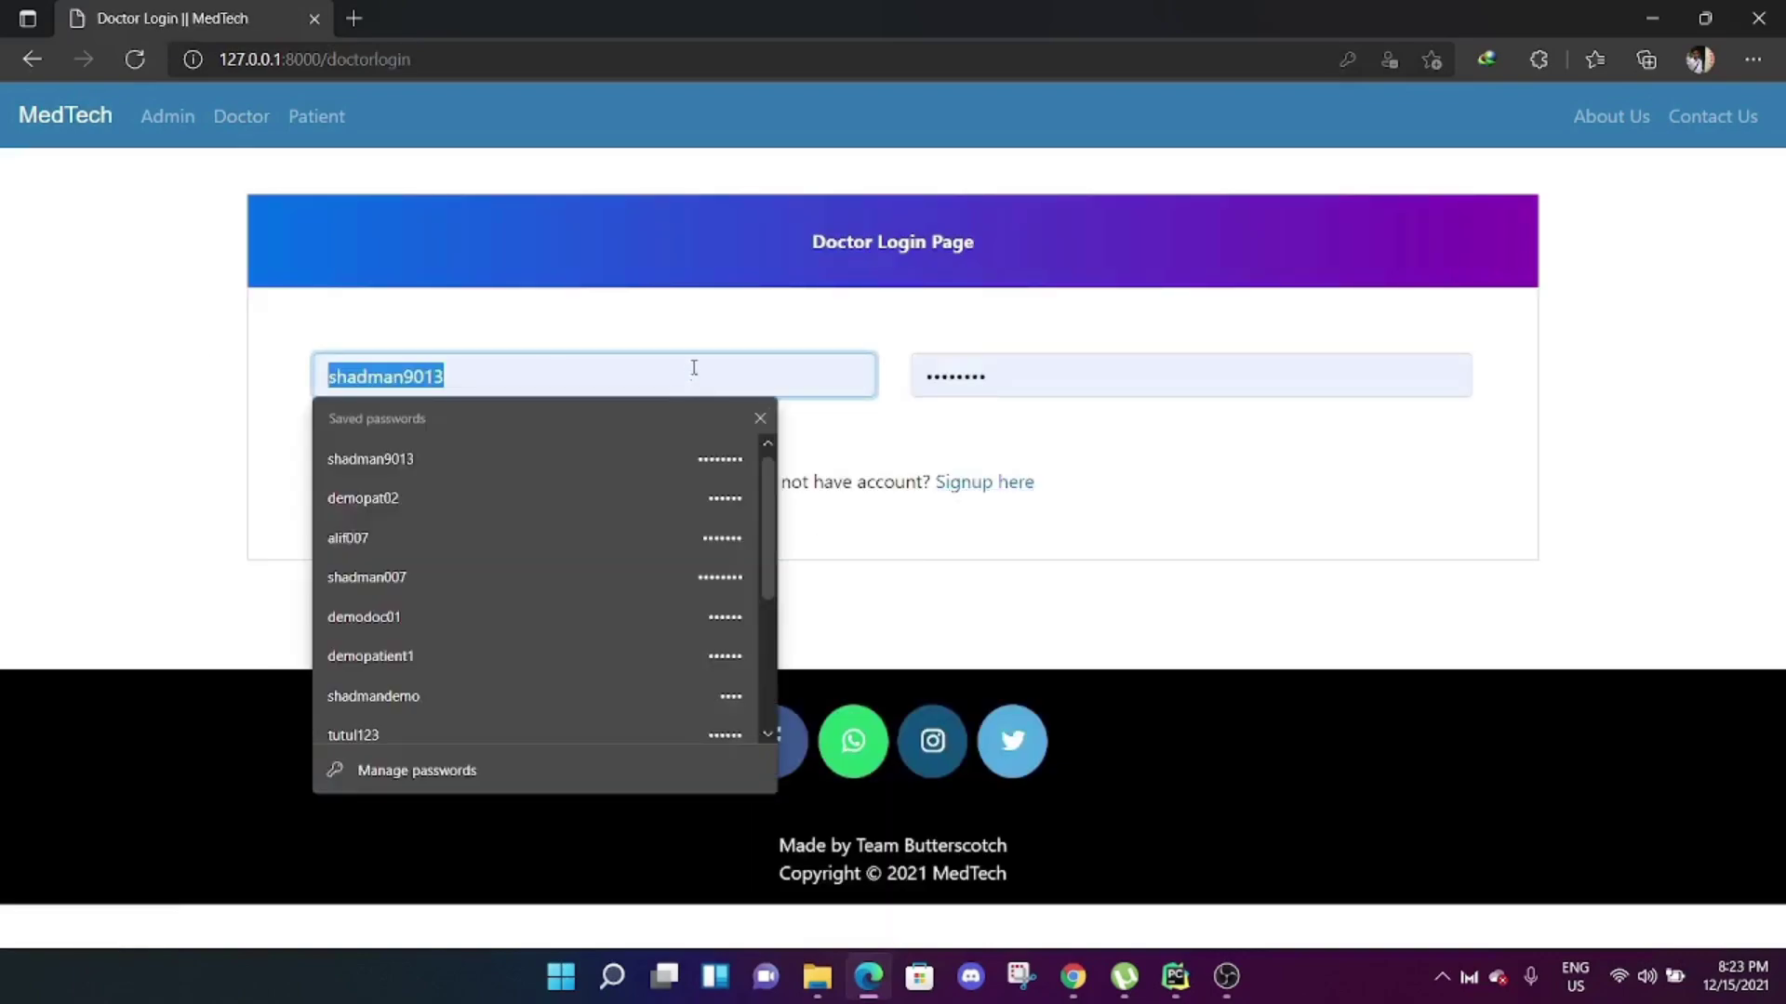
text(sh)
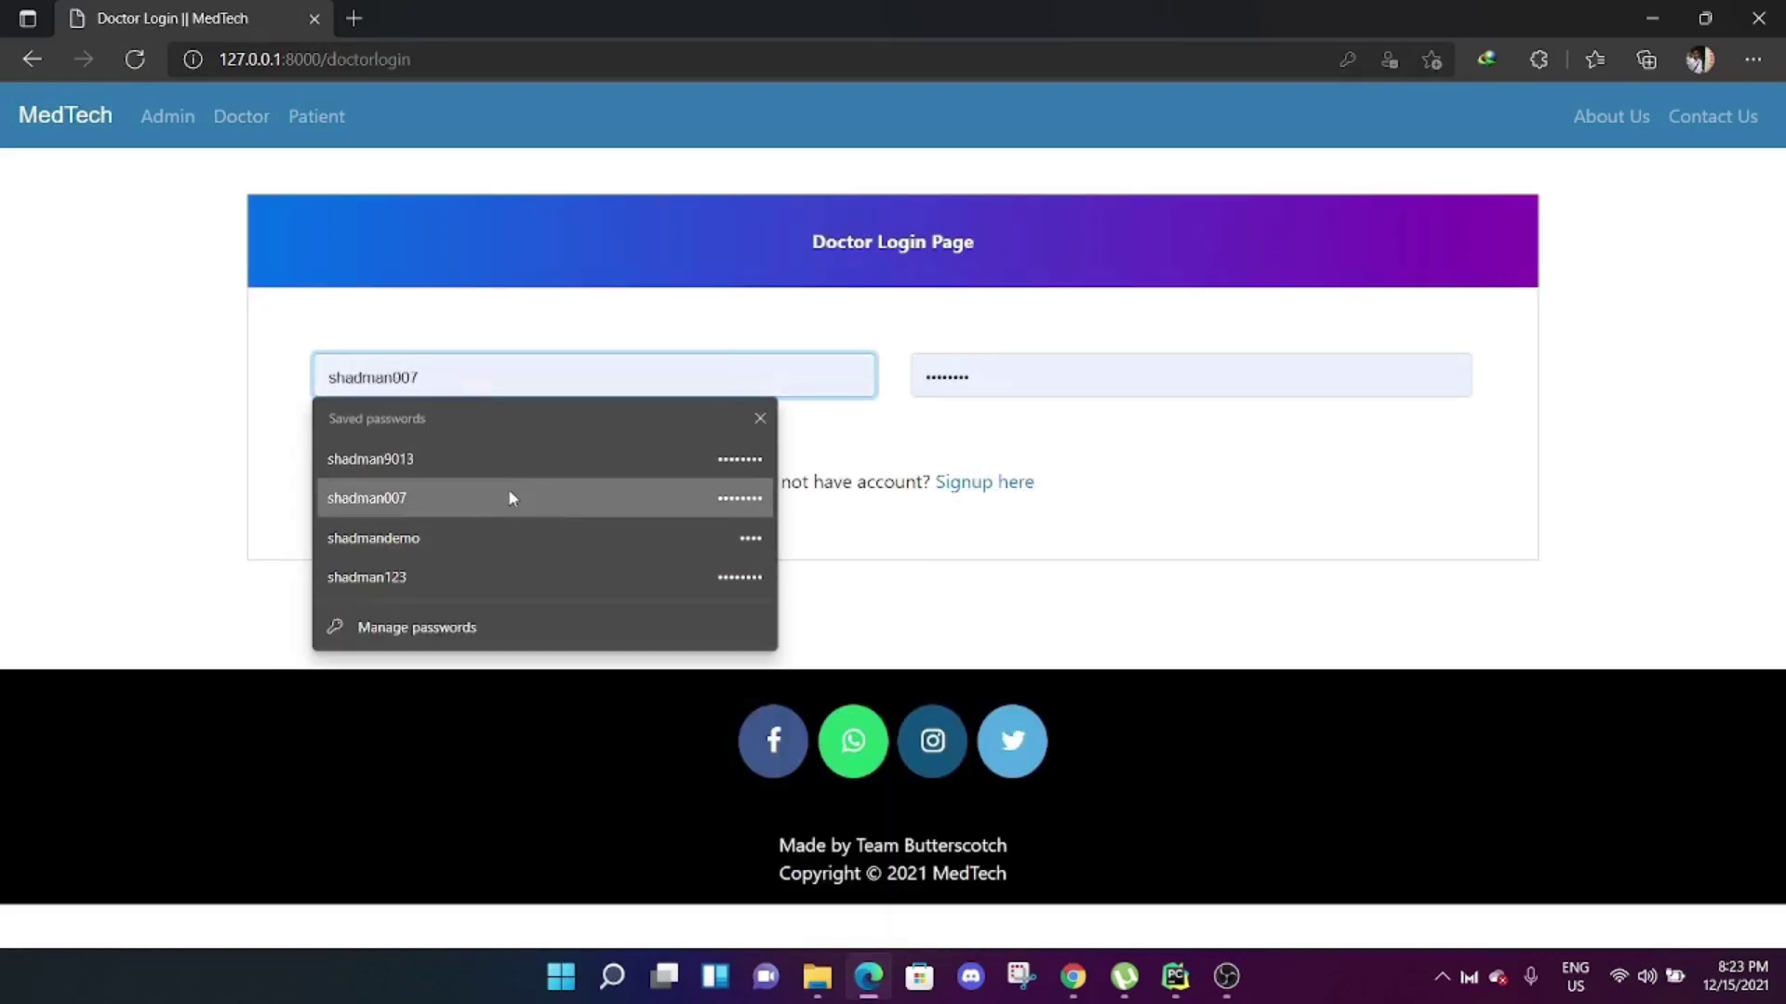
click(509, 498)
click(450, 455)
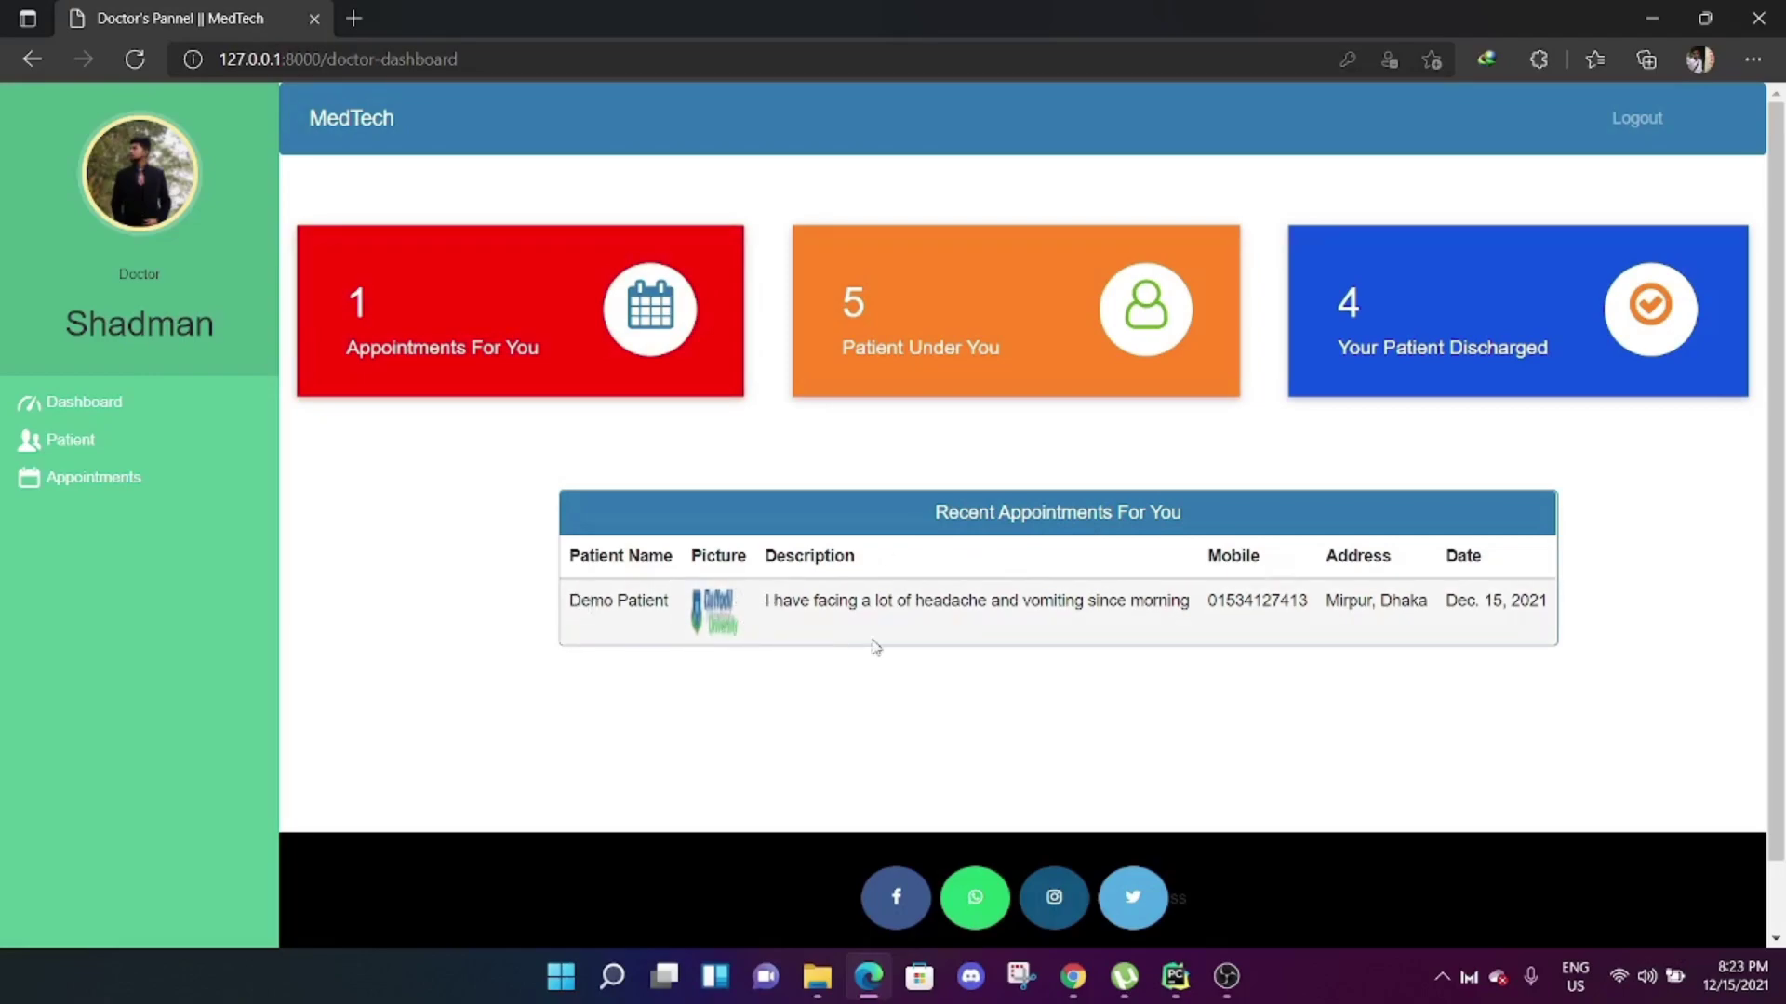
View the doctor's appointments, then delete Demo Patient's headache appointment.
click(121, 479)
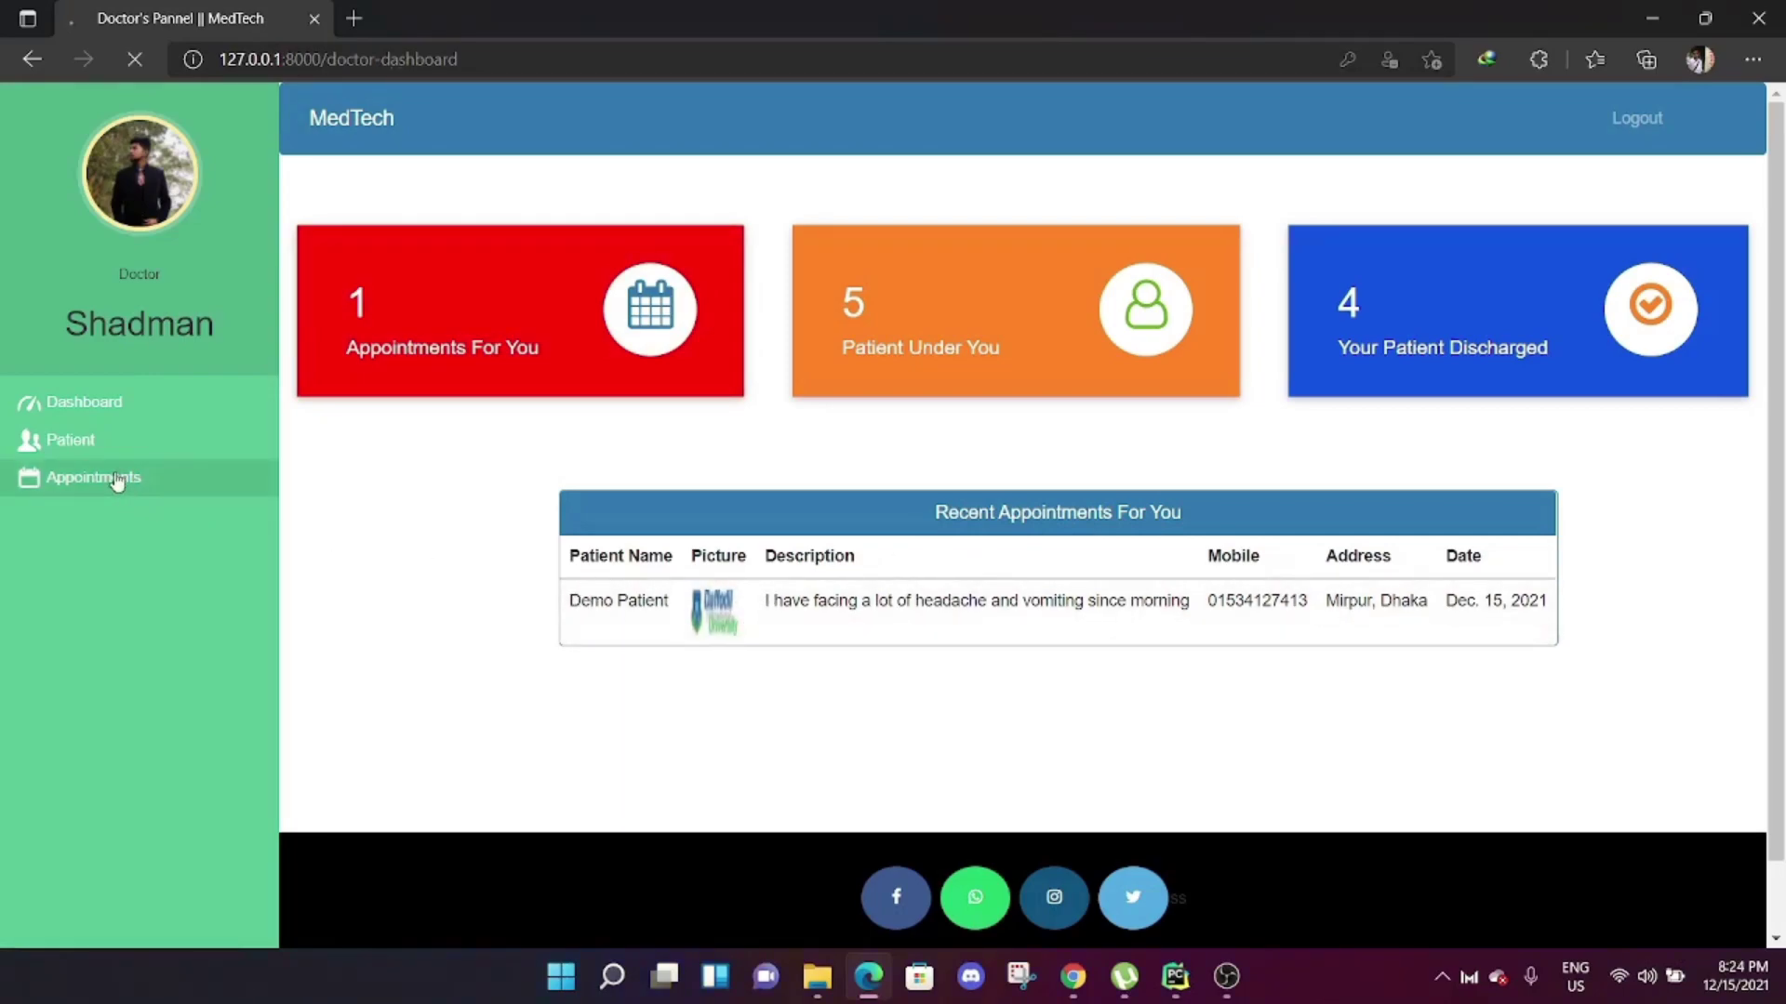
click(548, 244)
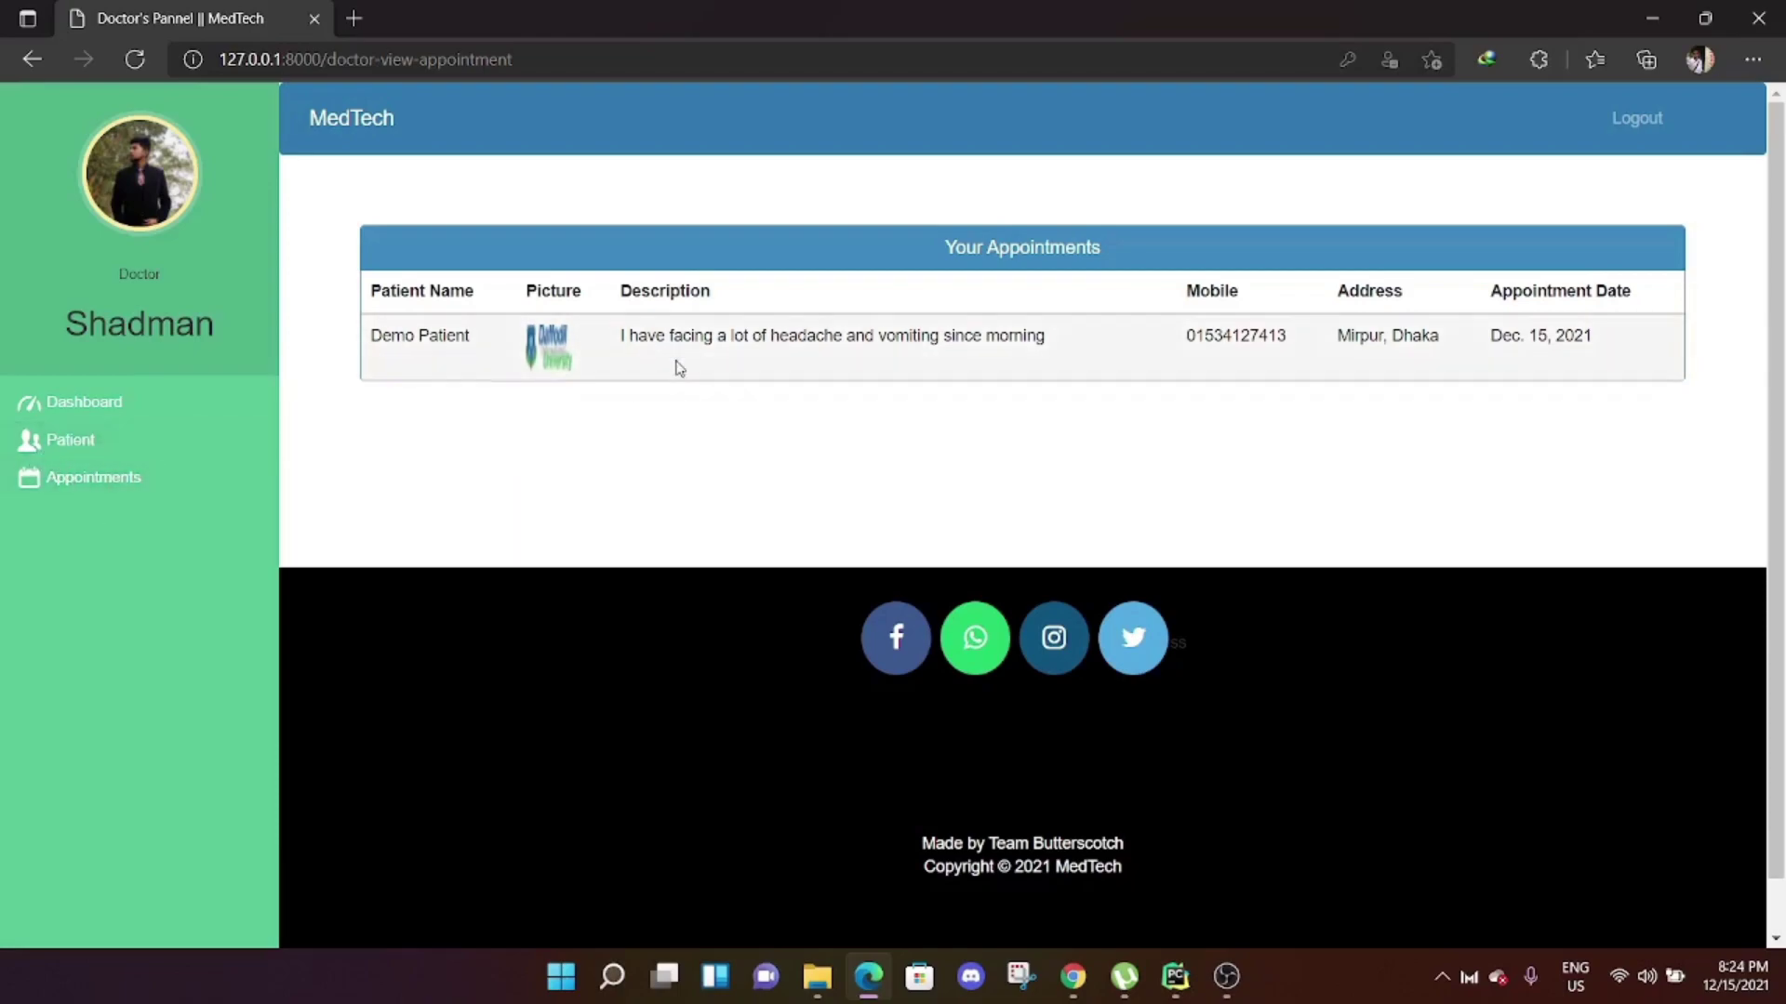
click(115, 483)
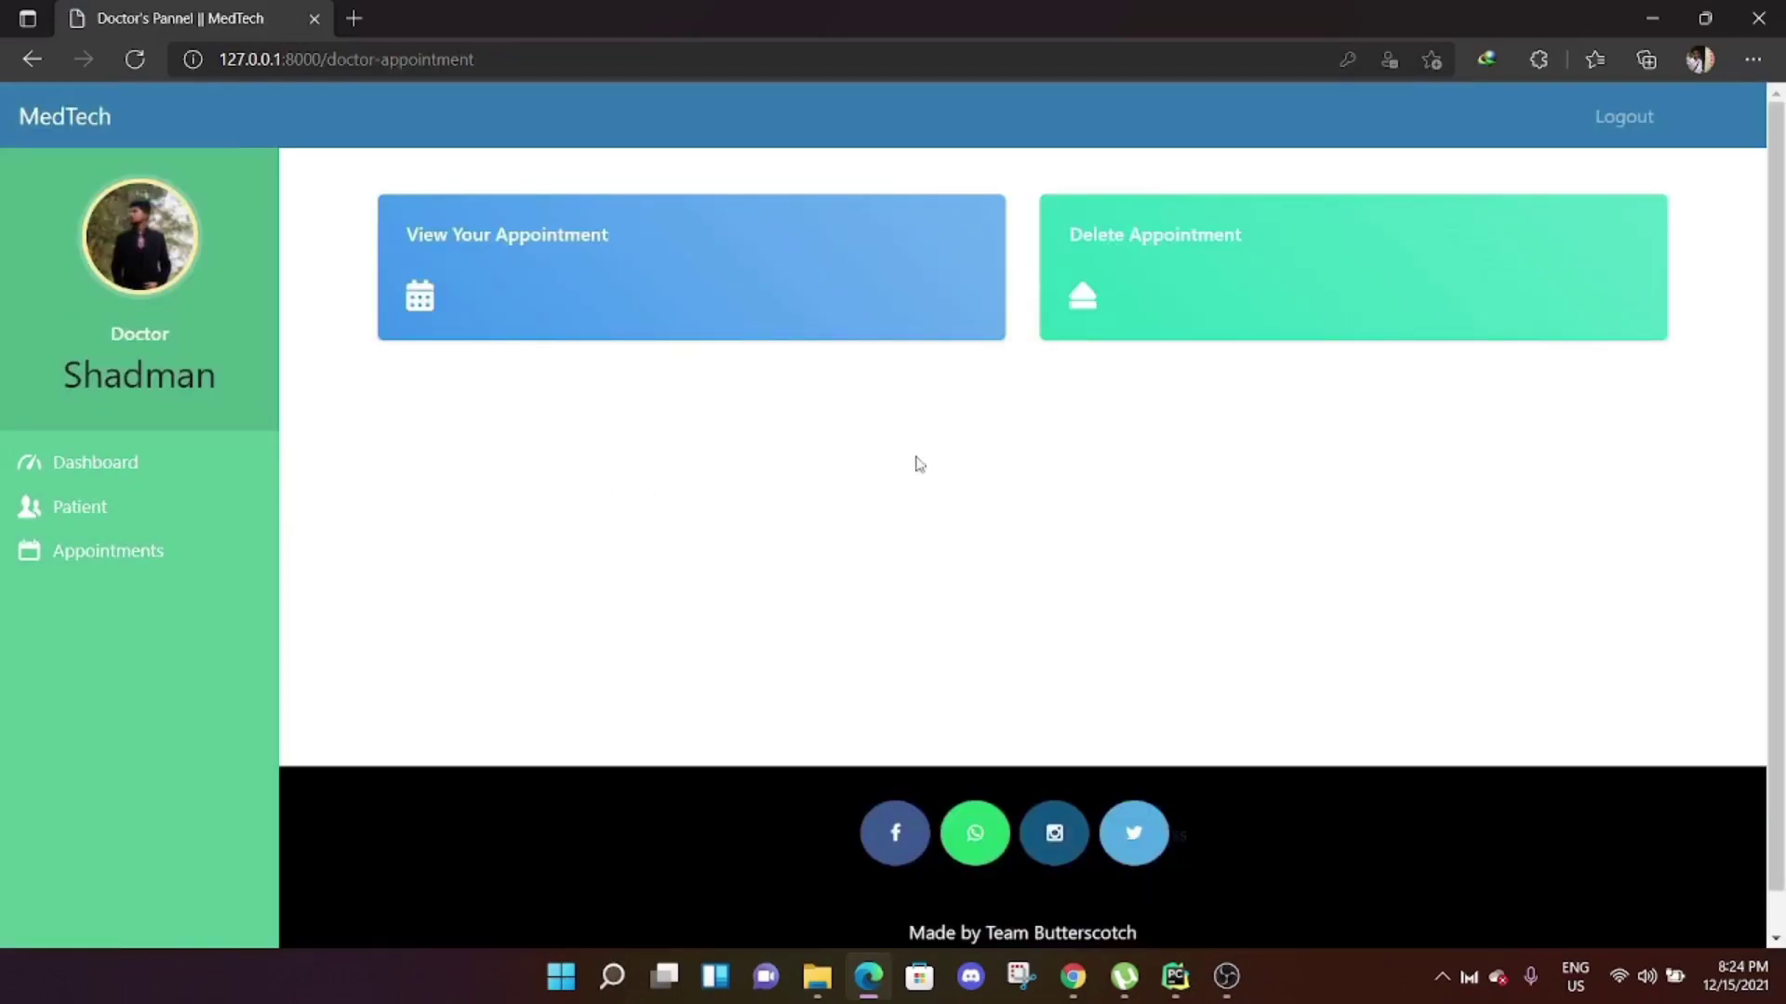
click(1146, 240)
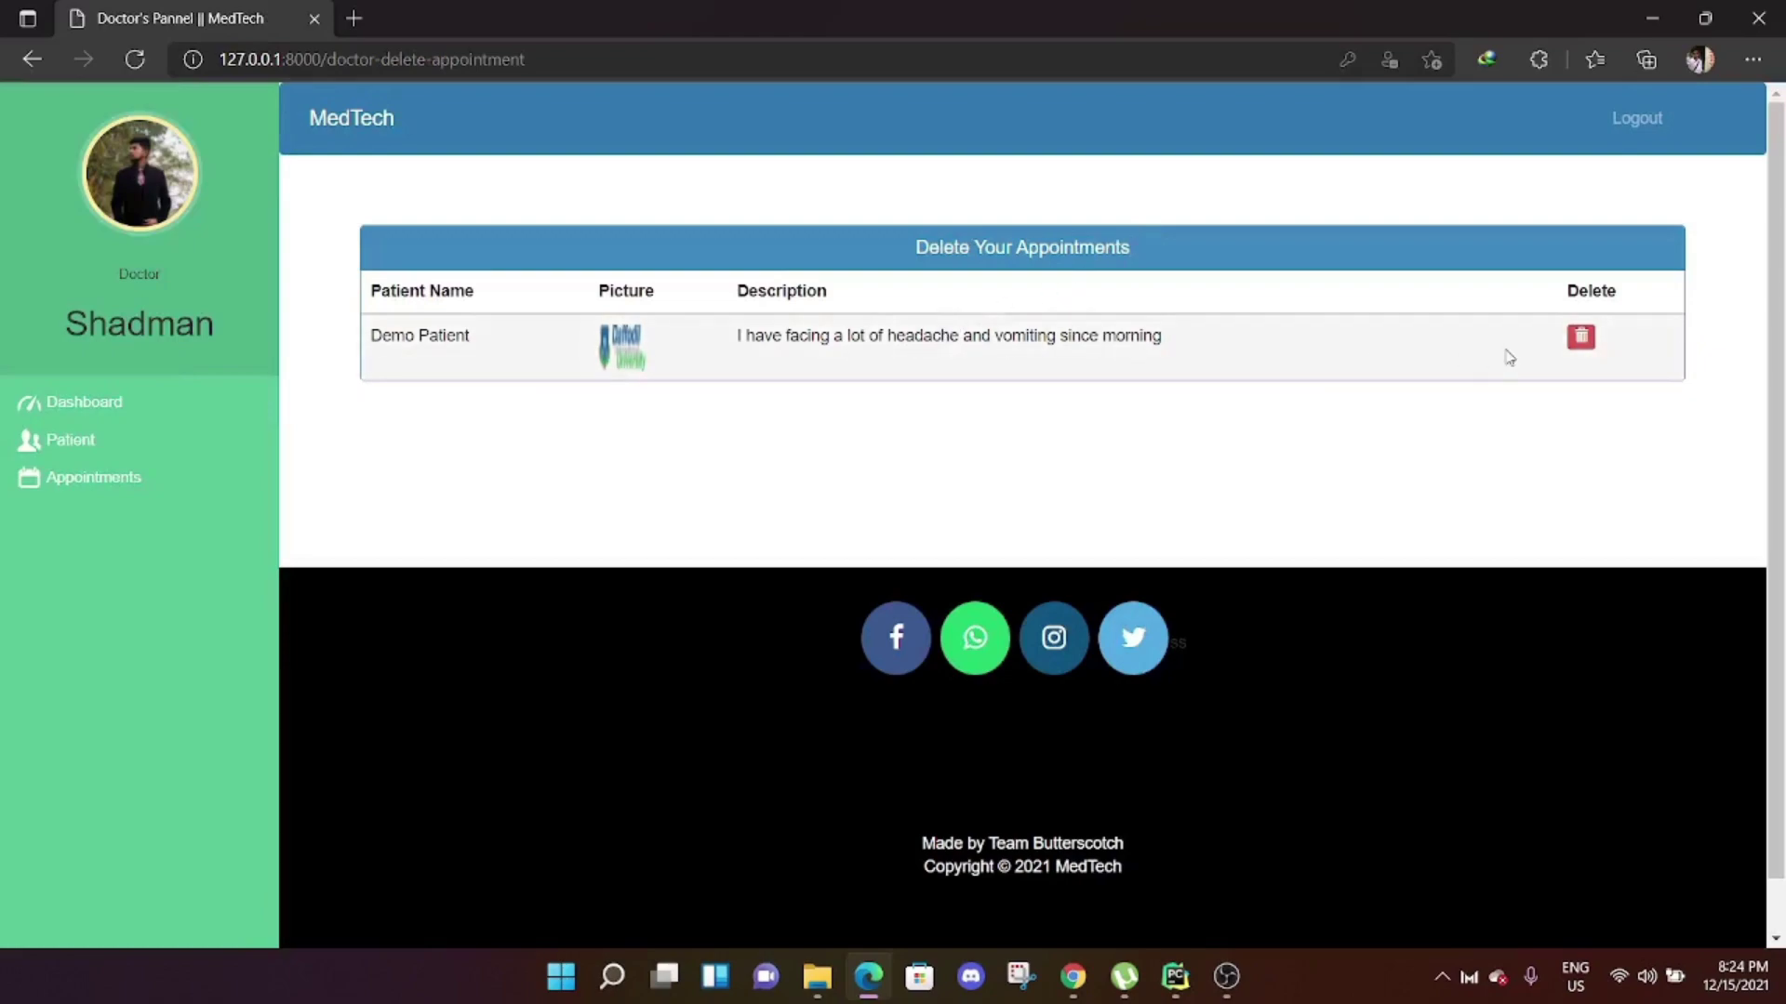
click(1590, 343)
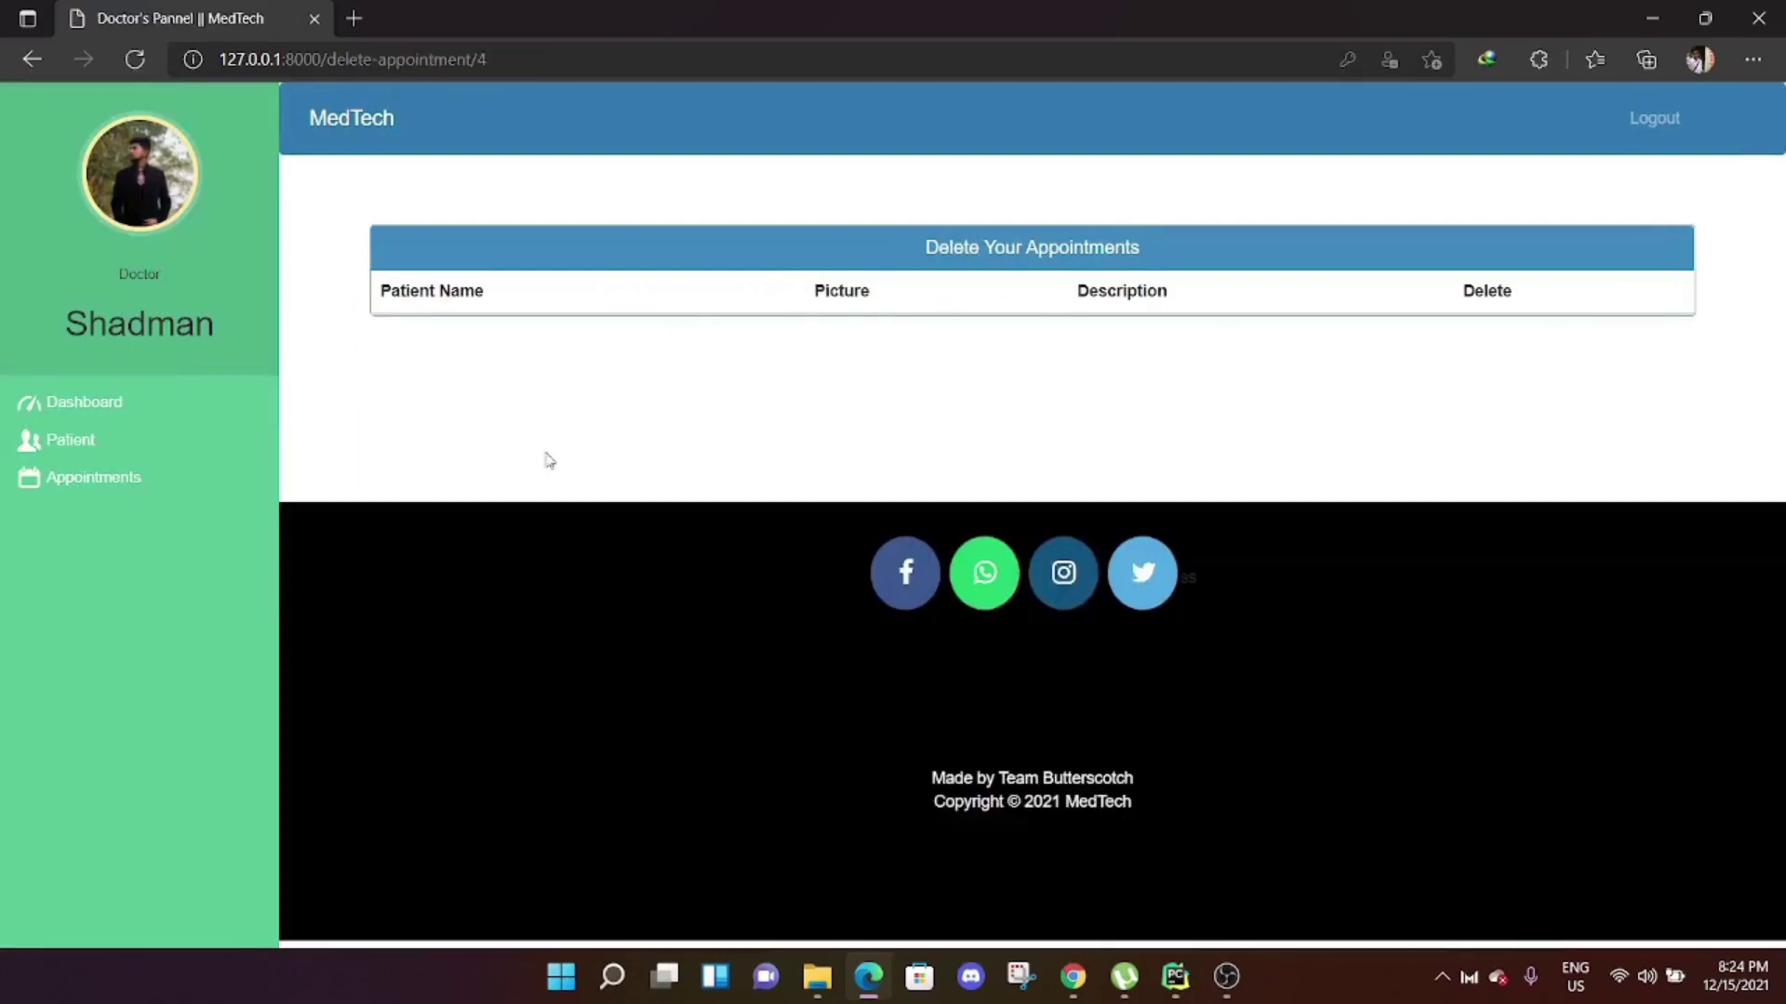
Sign out of the doctor account and log in with the saved patient account.
click(1656, 119)
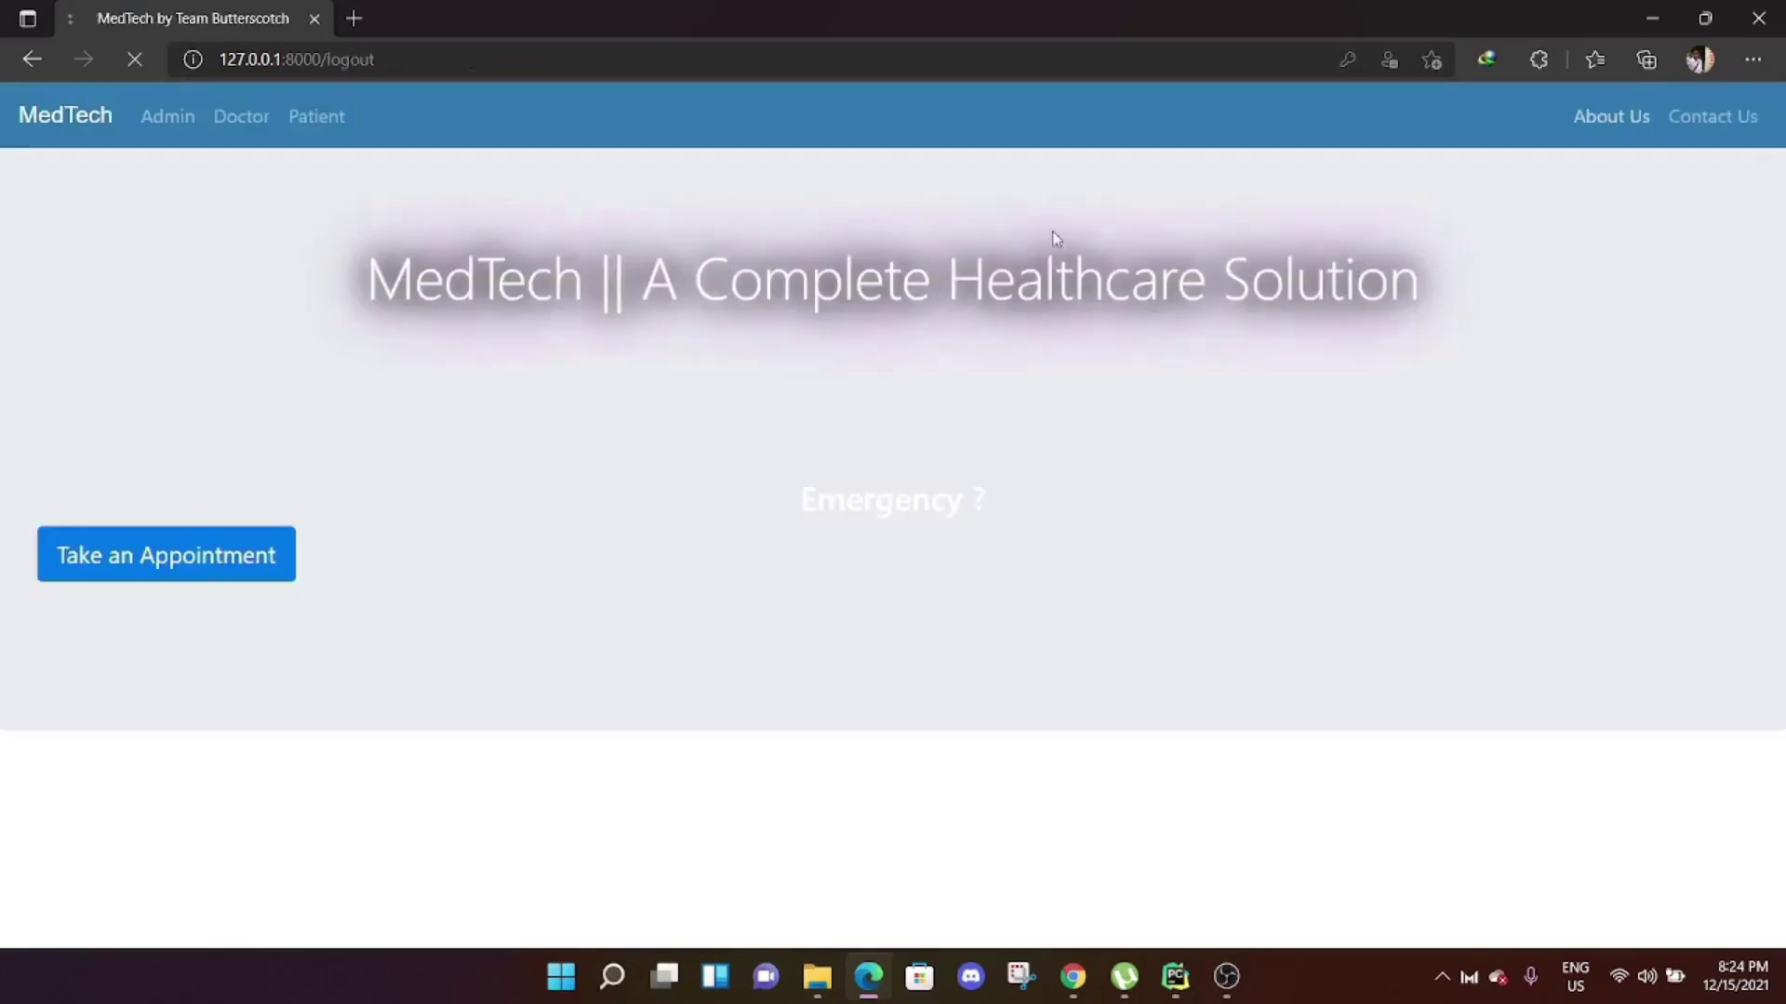
click(308, 121)
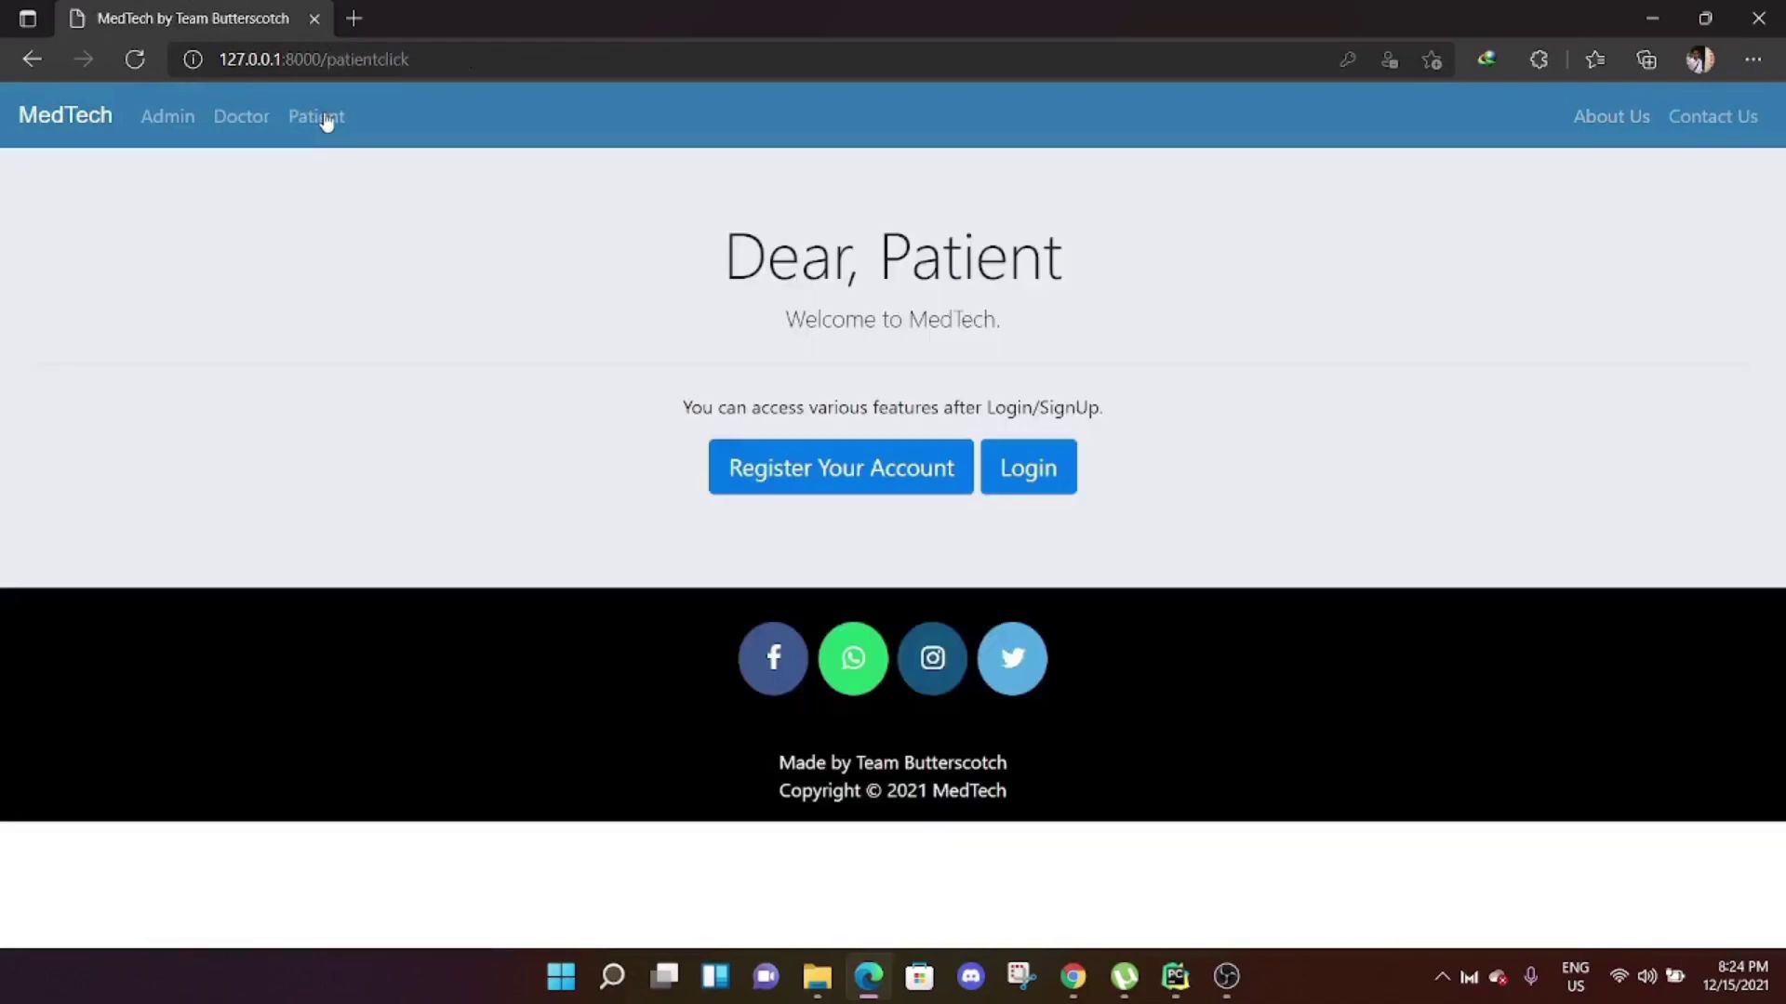
click(1029, 470)
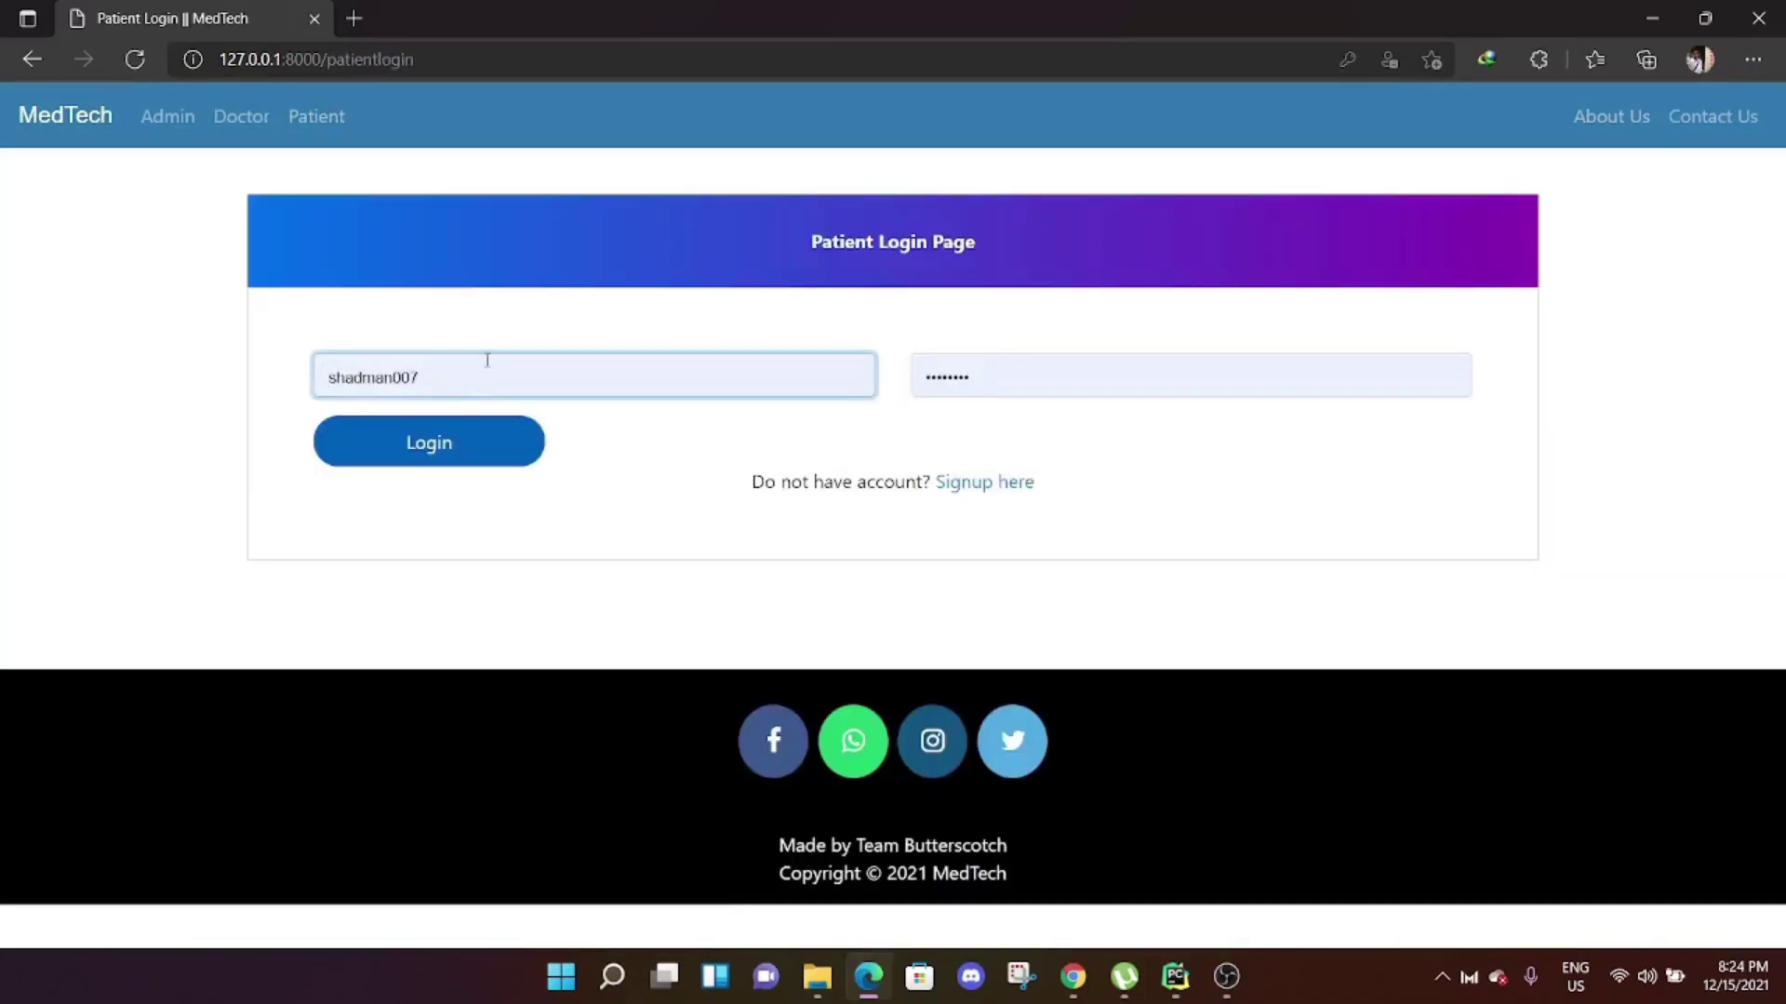
double_click(487, 361)
text(demopat02)
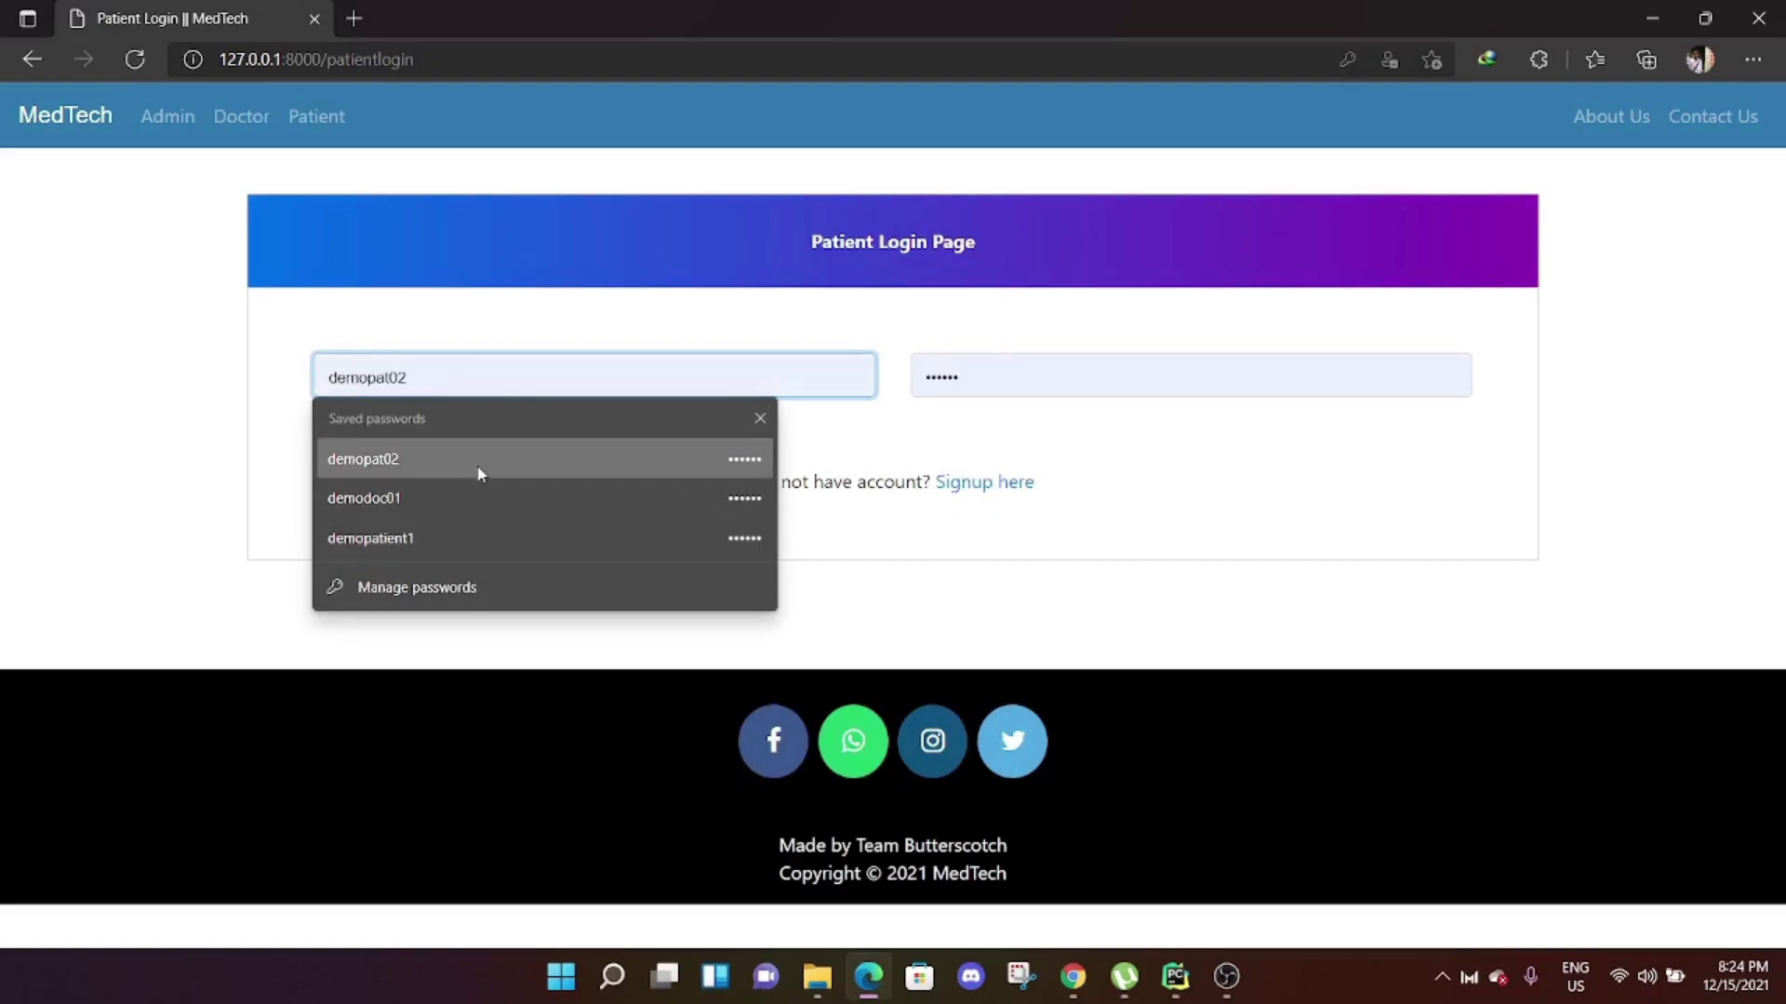
click(480, 475)
click(428, 450)
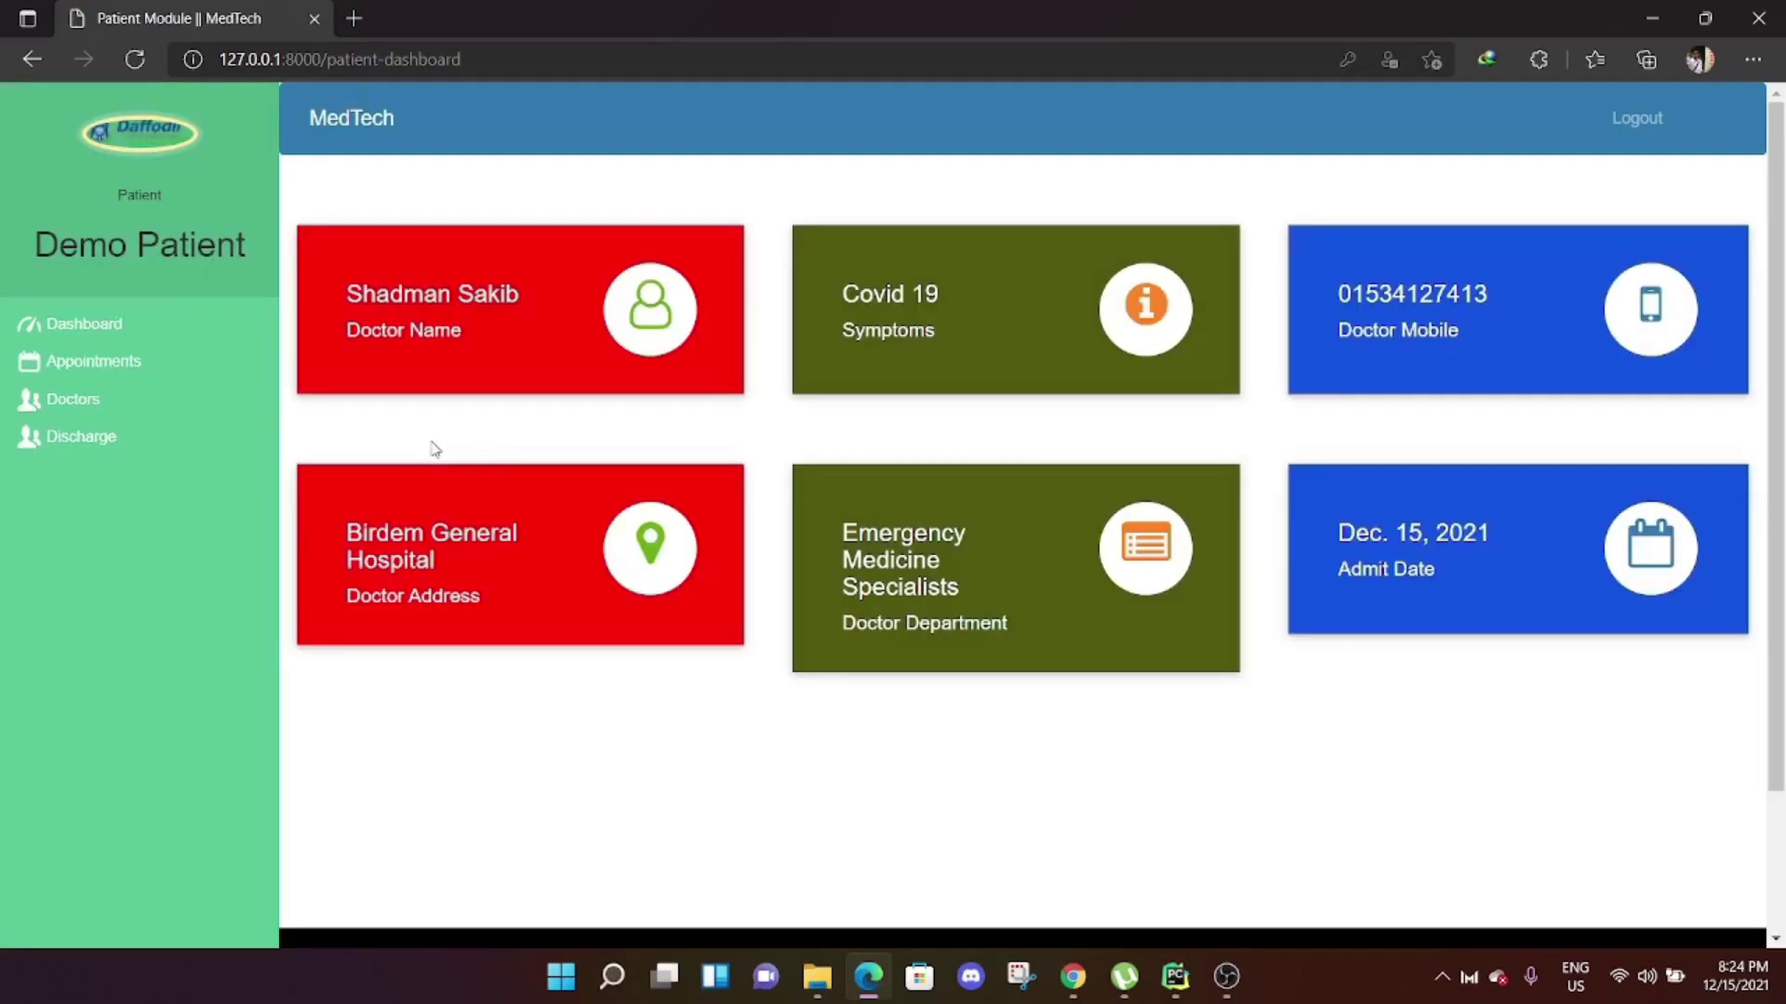
Review the patient's appointments and discharge status, then sign out.
click(93, 371)
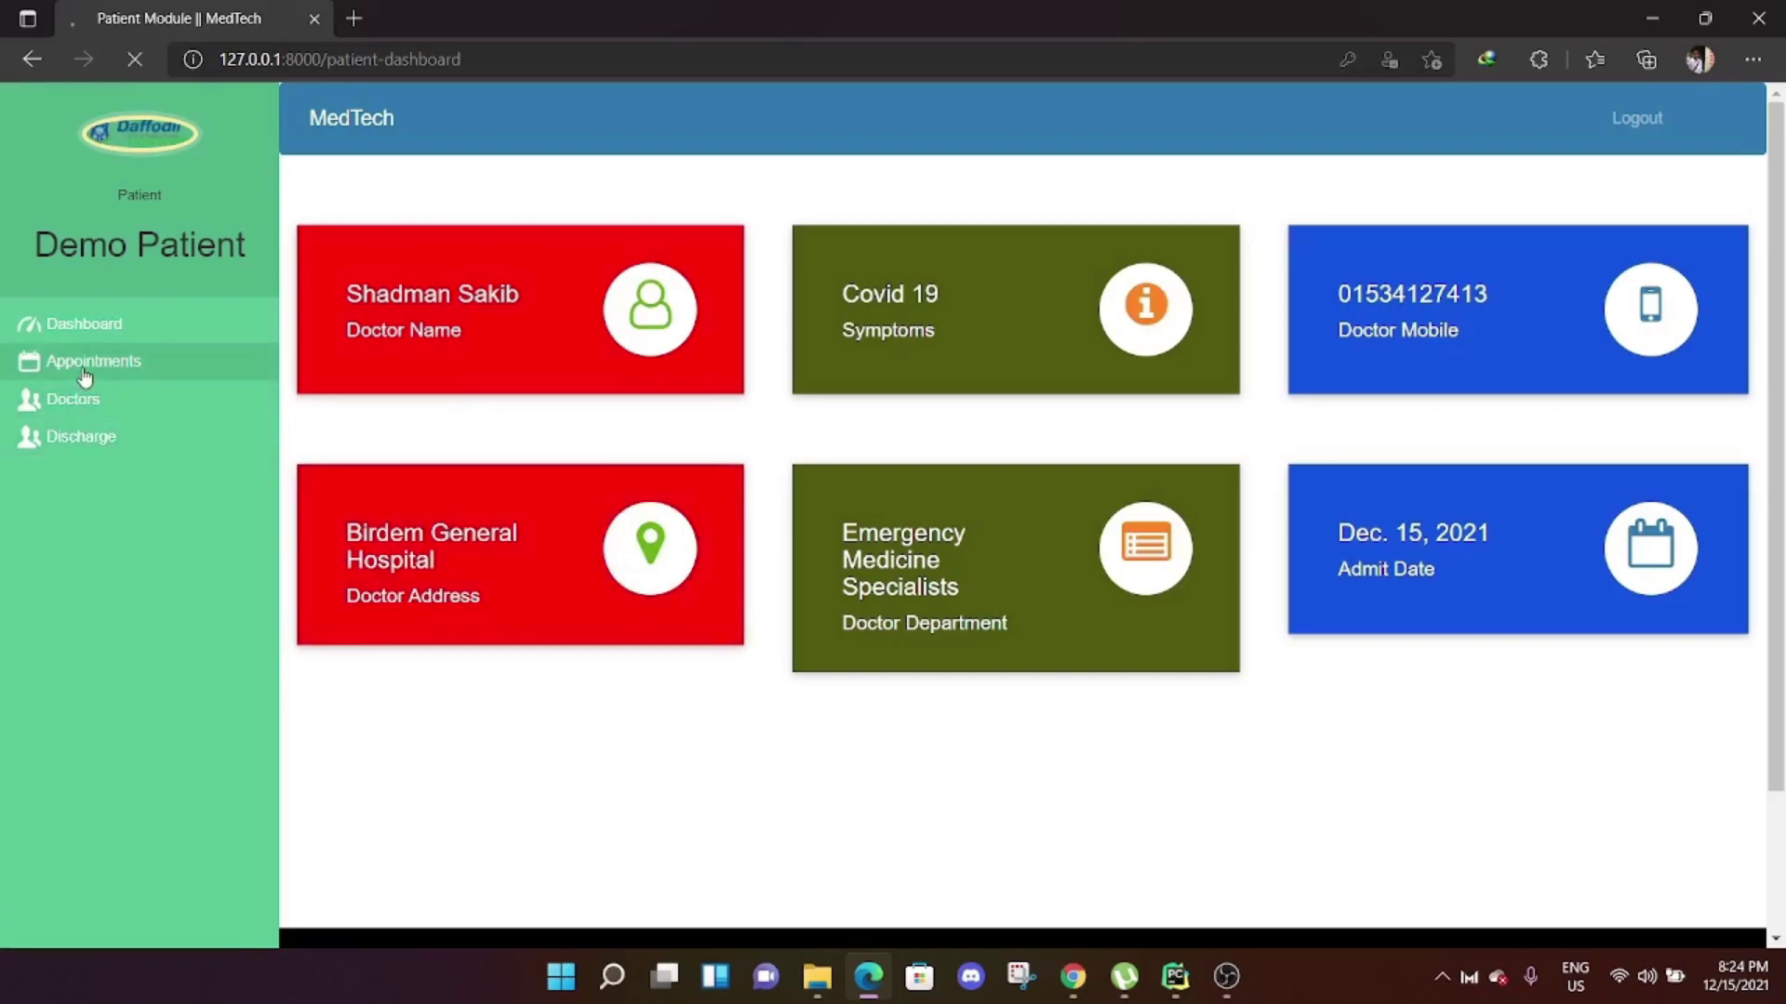
click(598, 259)
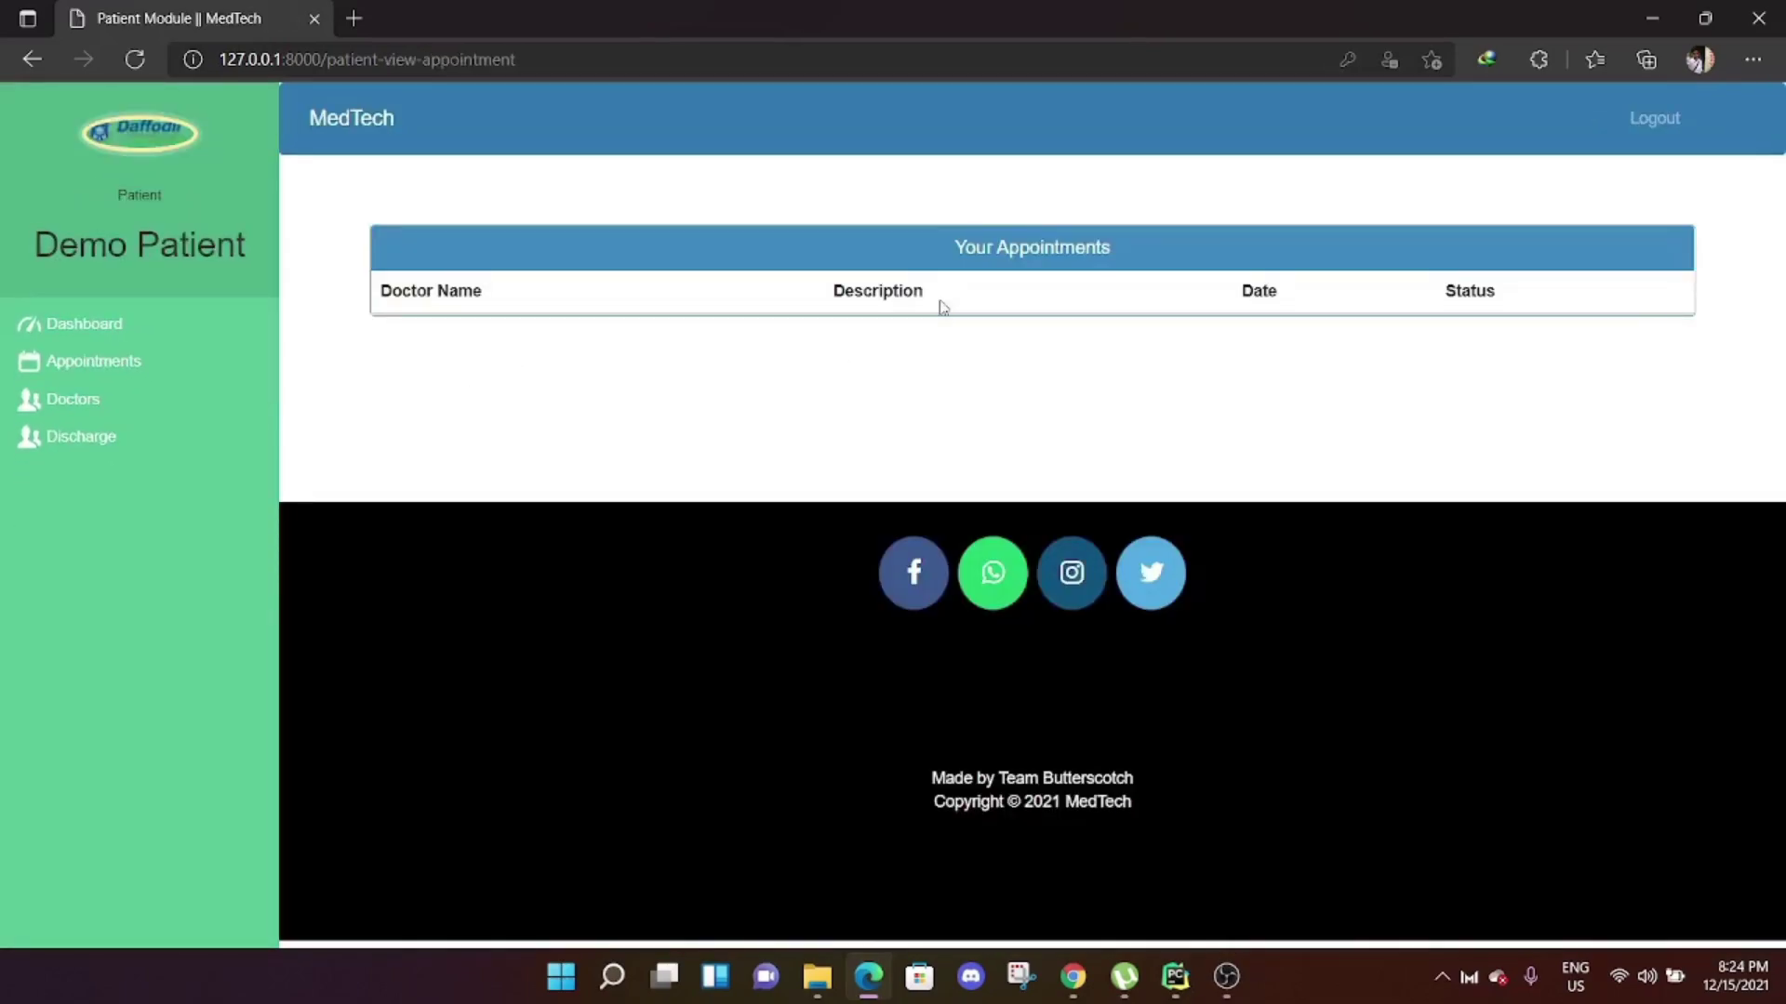
click(71, 444)
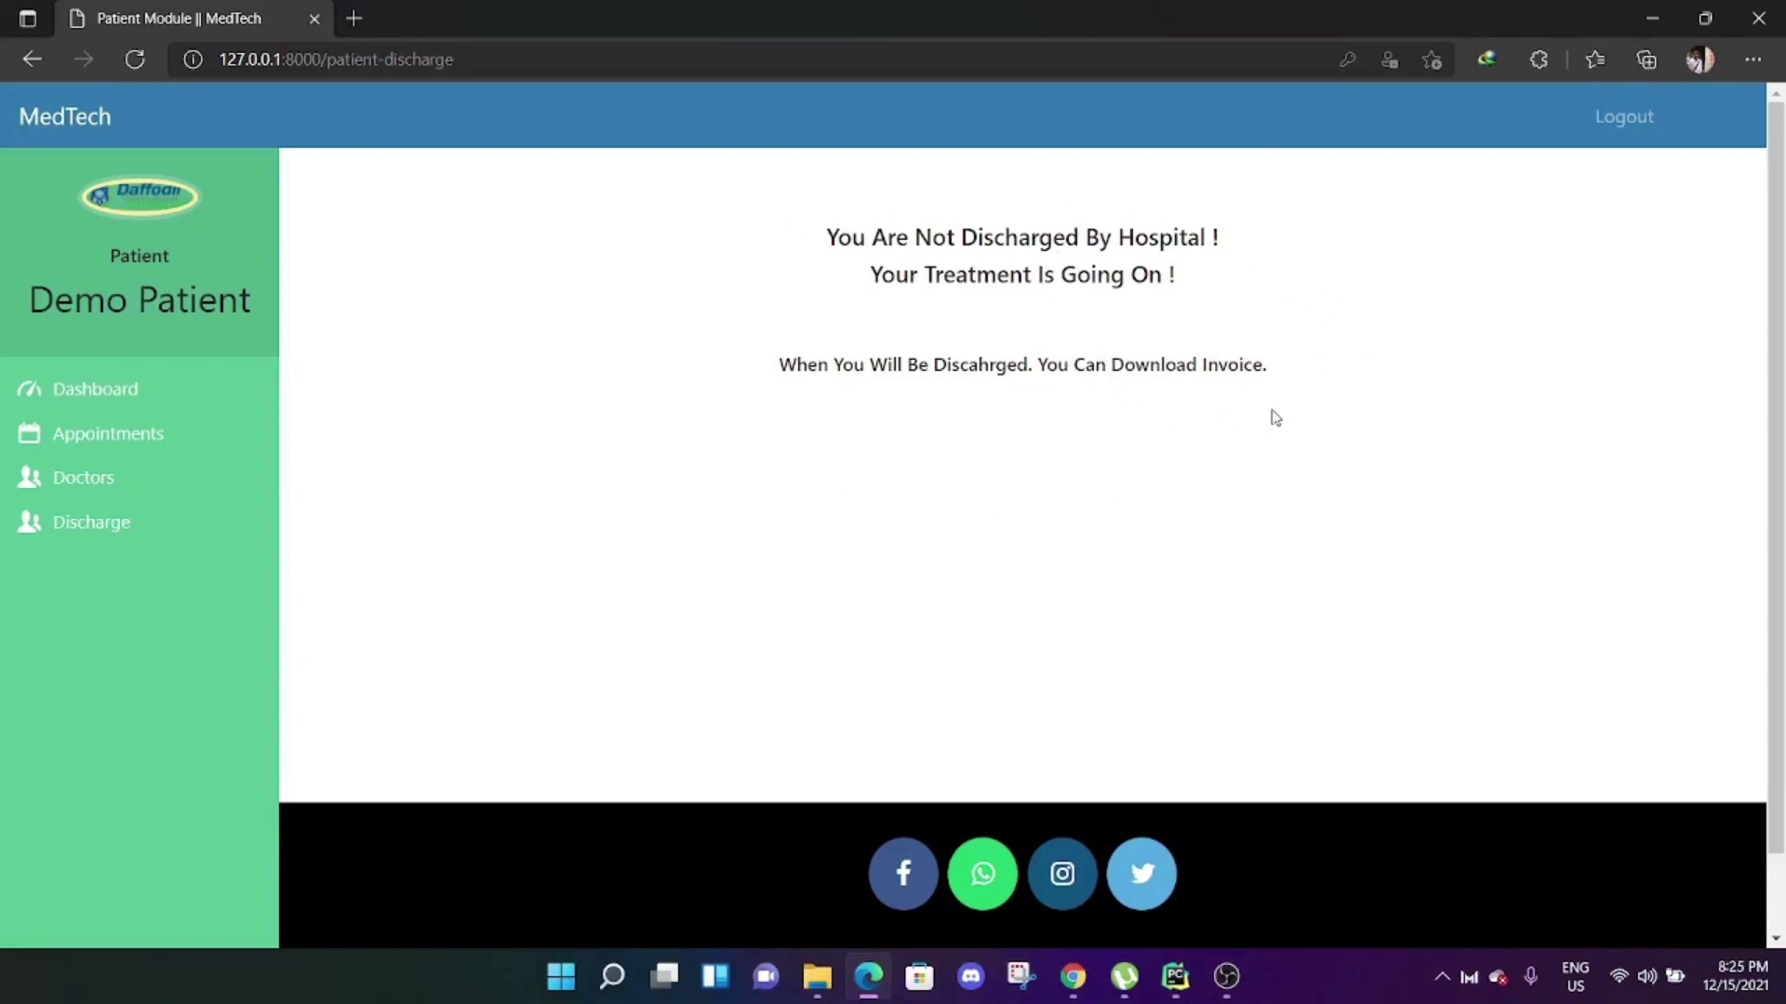
click(1612, 137)
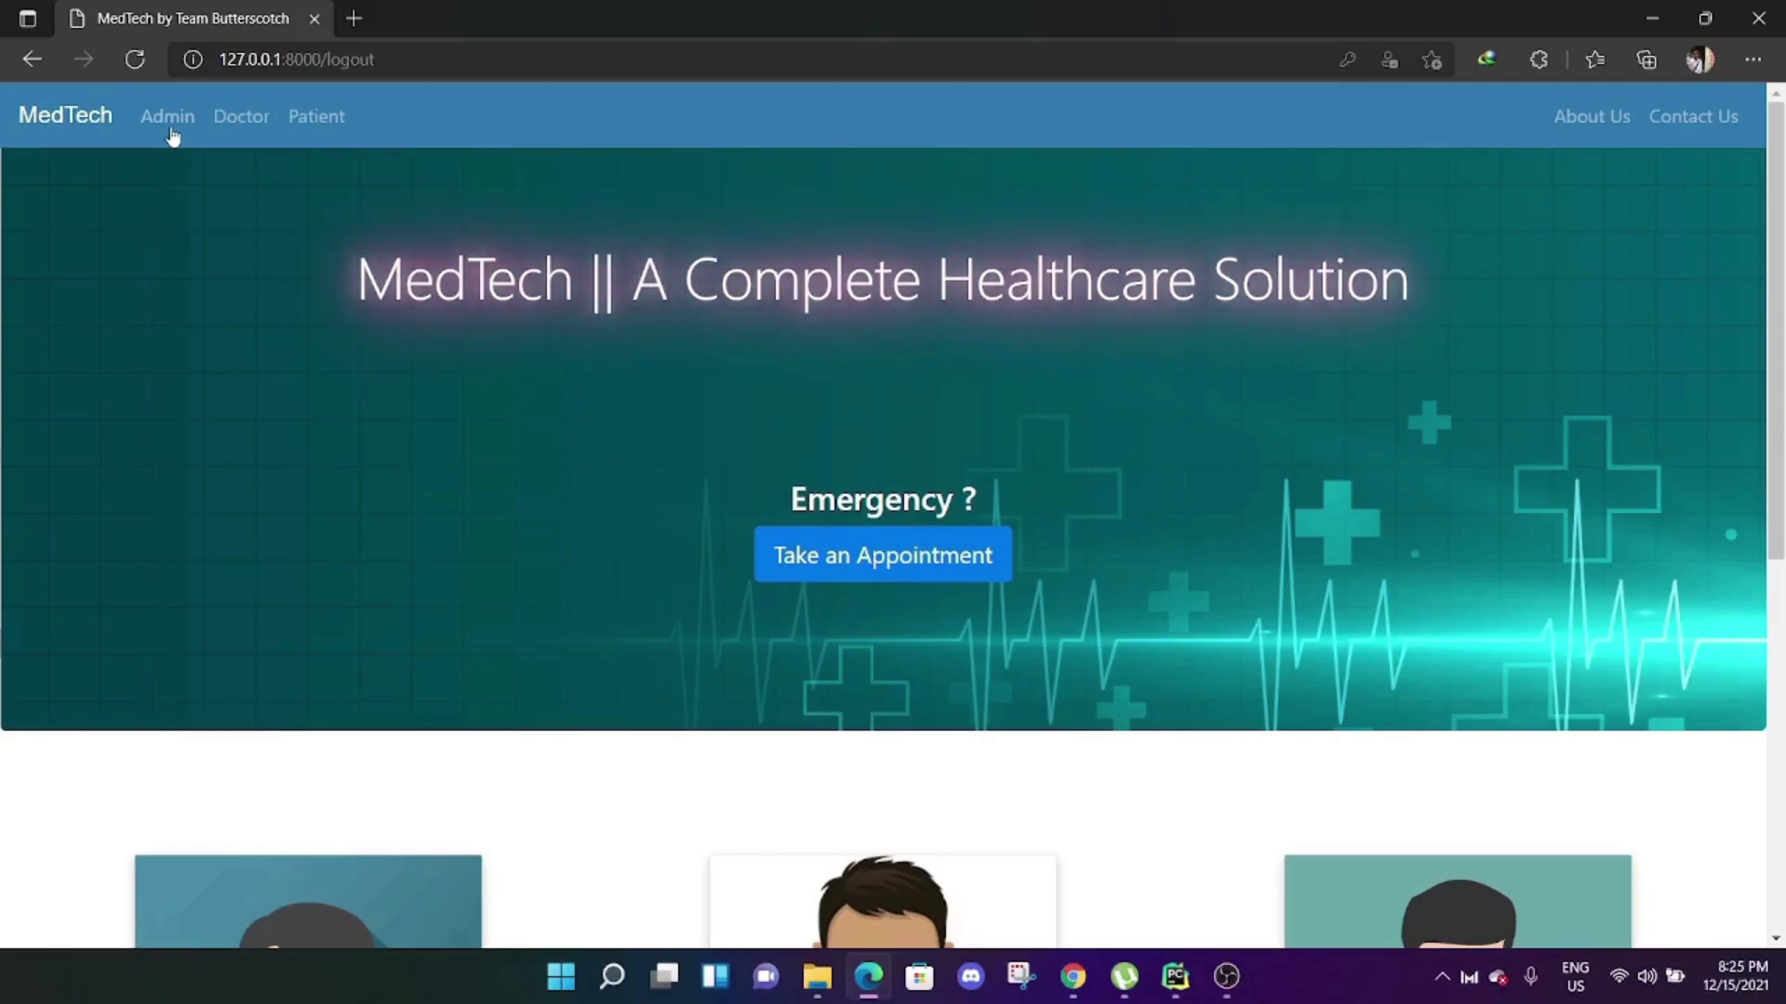
Sign in to the admin dashboard with the saved admin account.
click(172, 136)
click(952, 468)
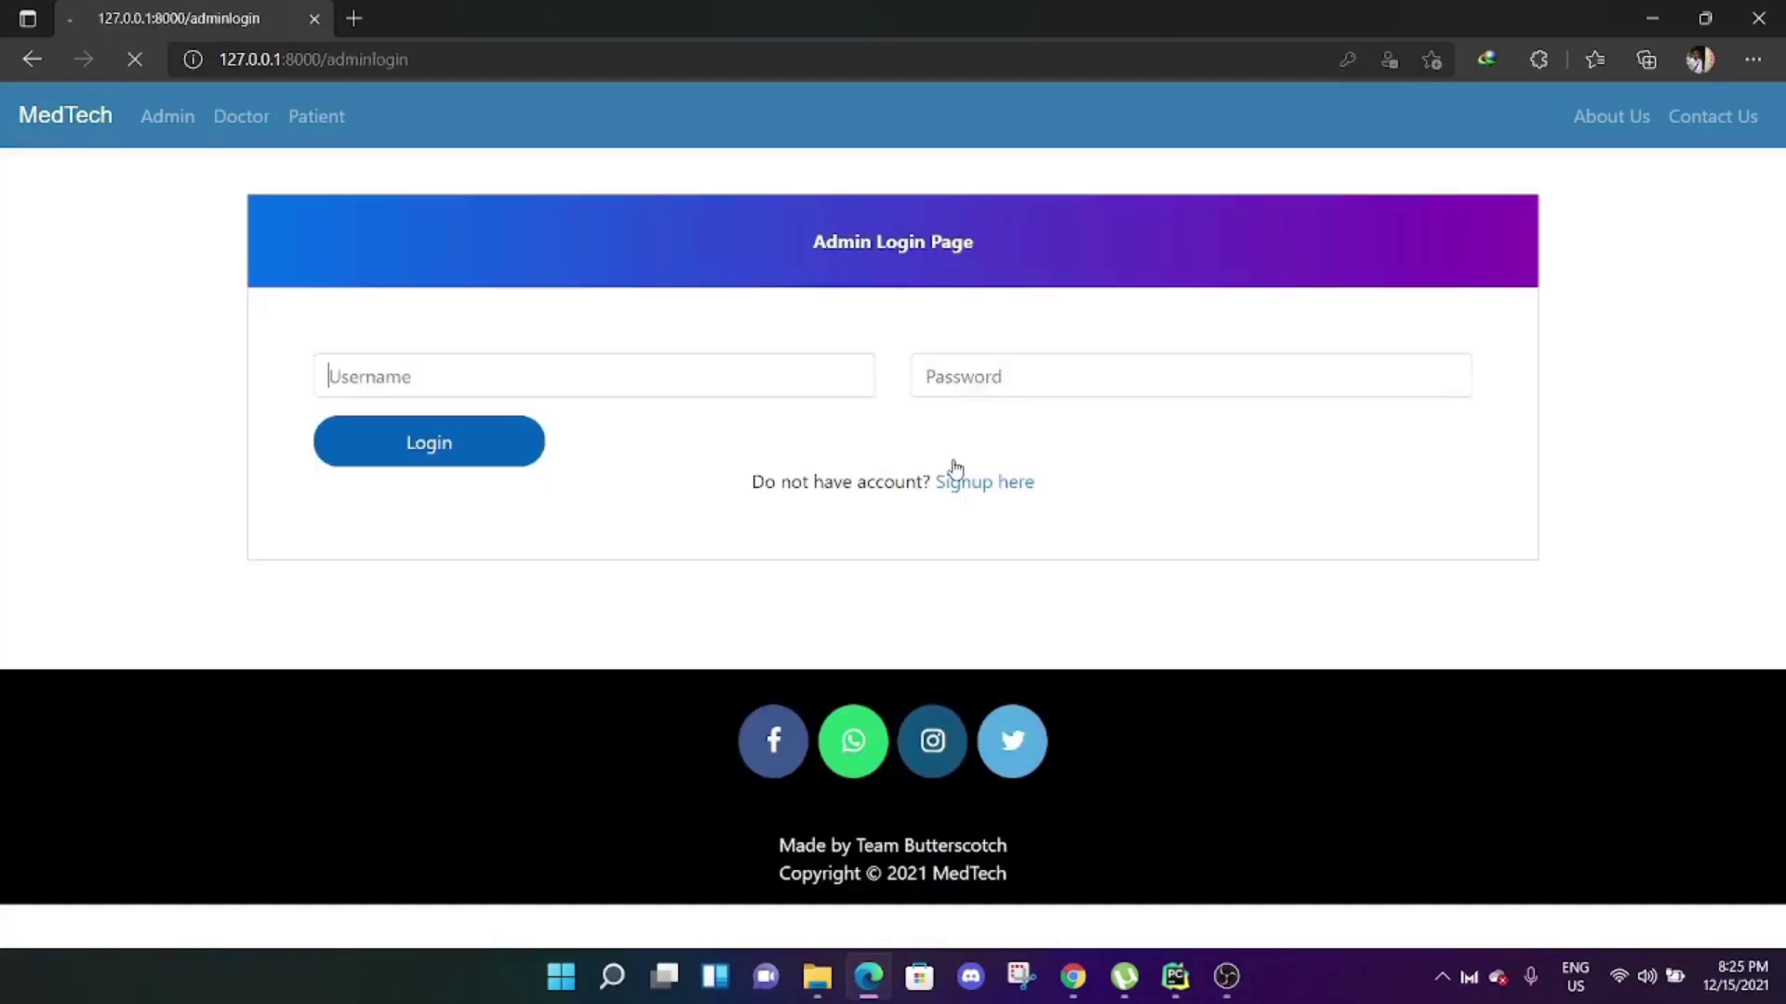
double_click(563, 379)
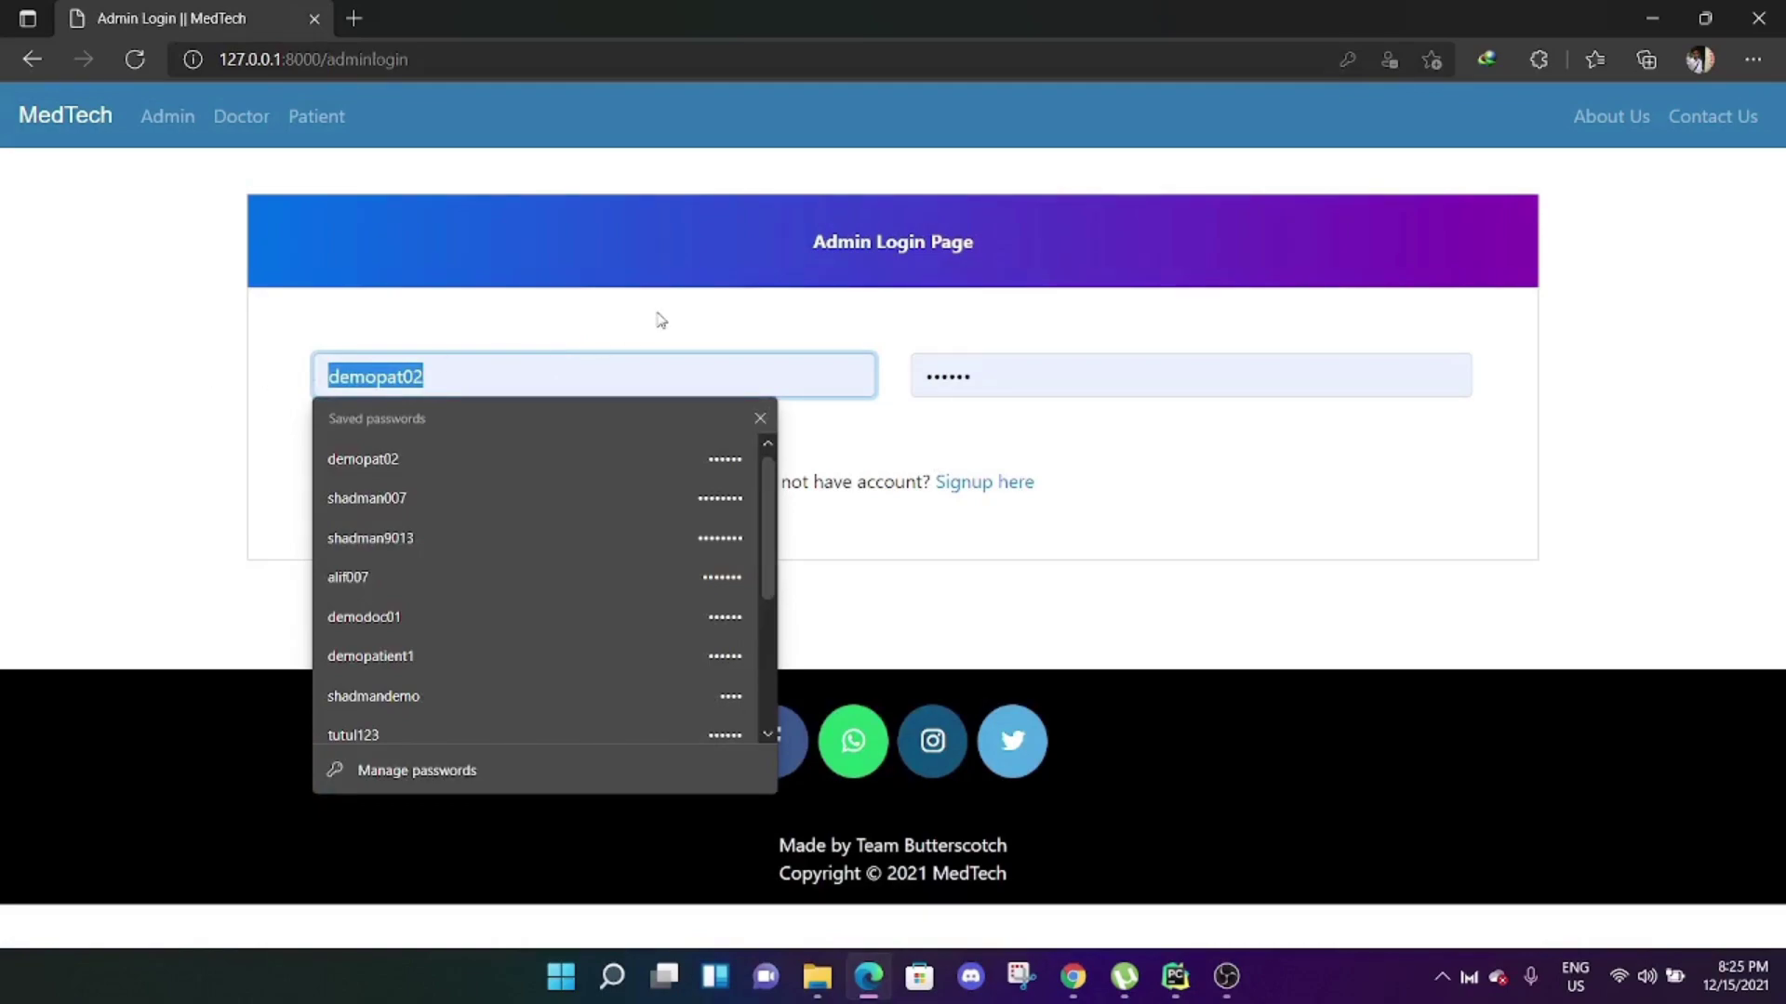
text(shadman9013)
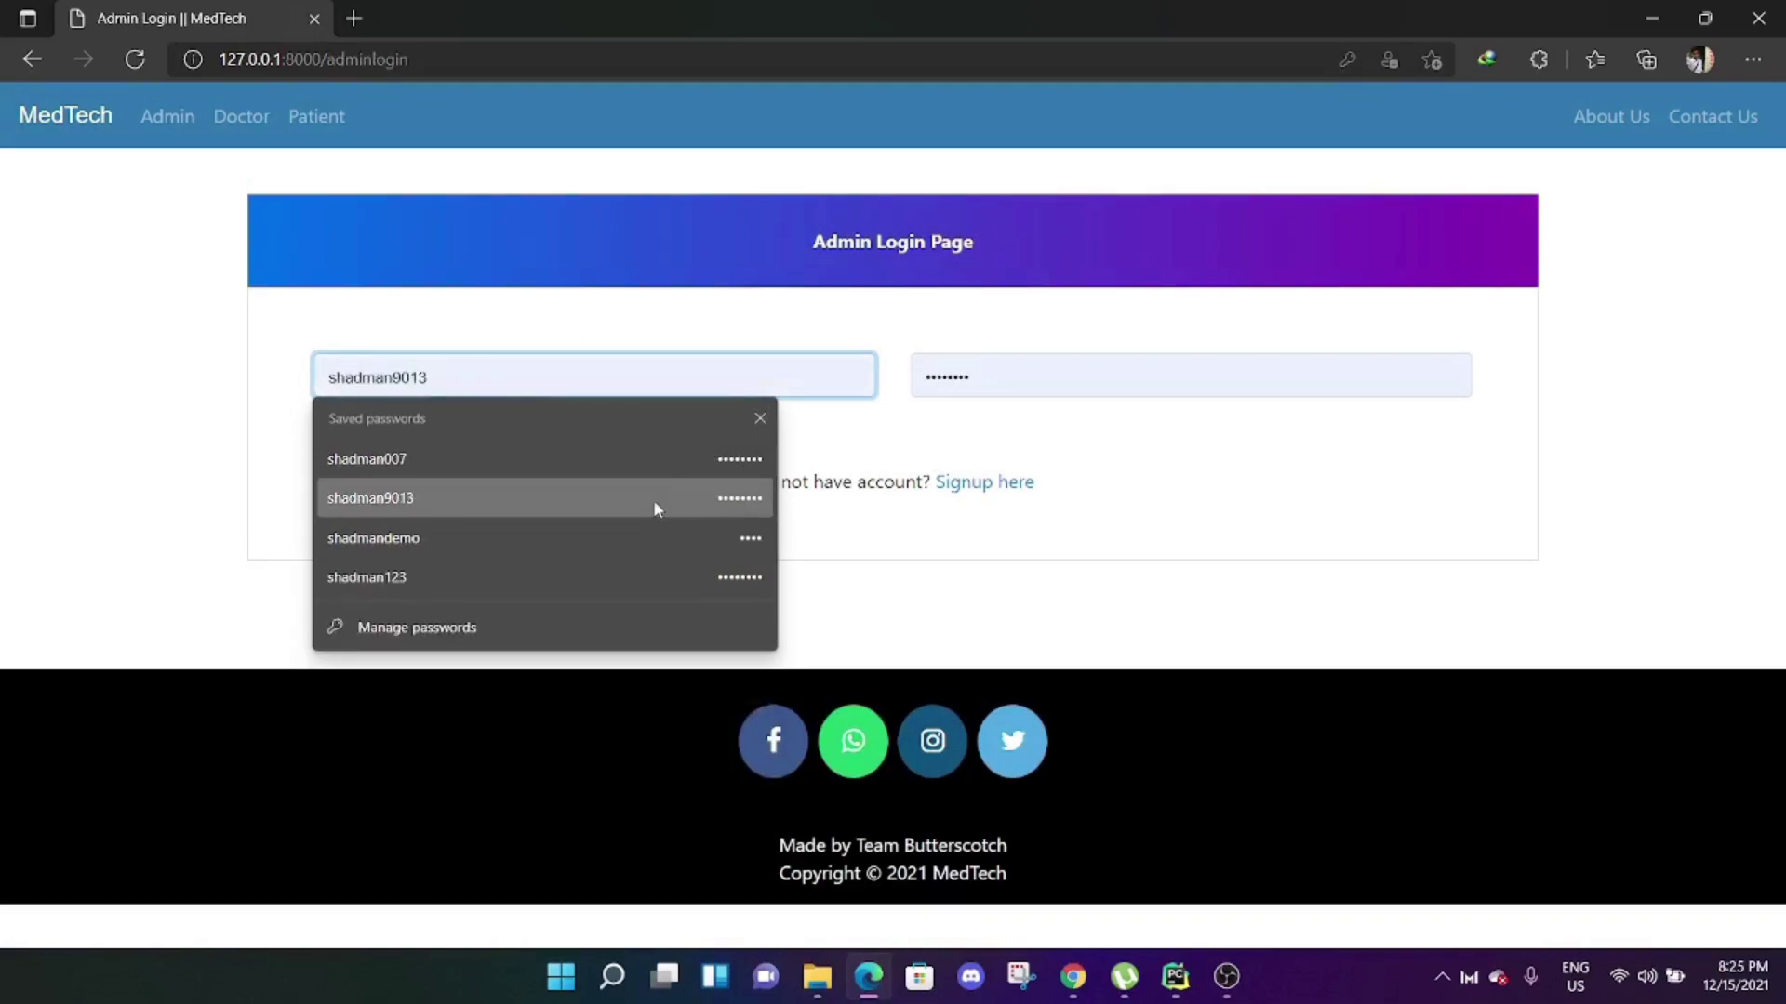
click(653, 500)
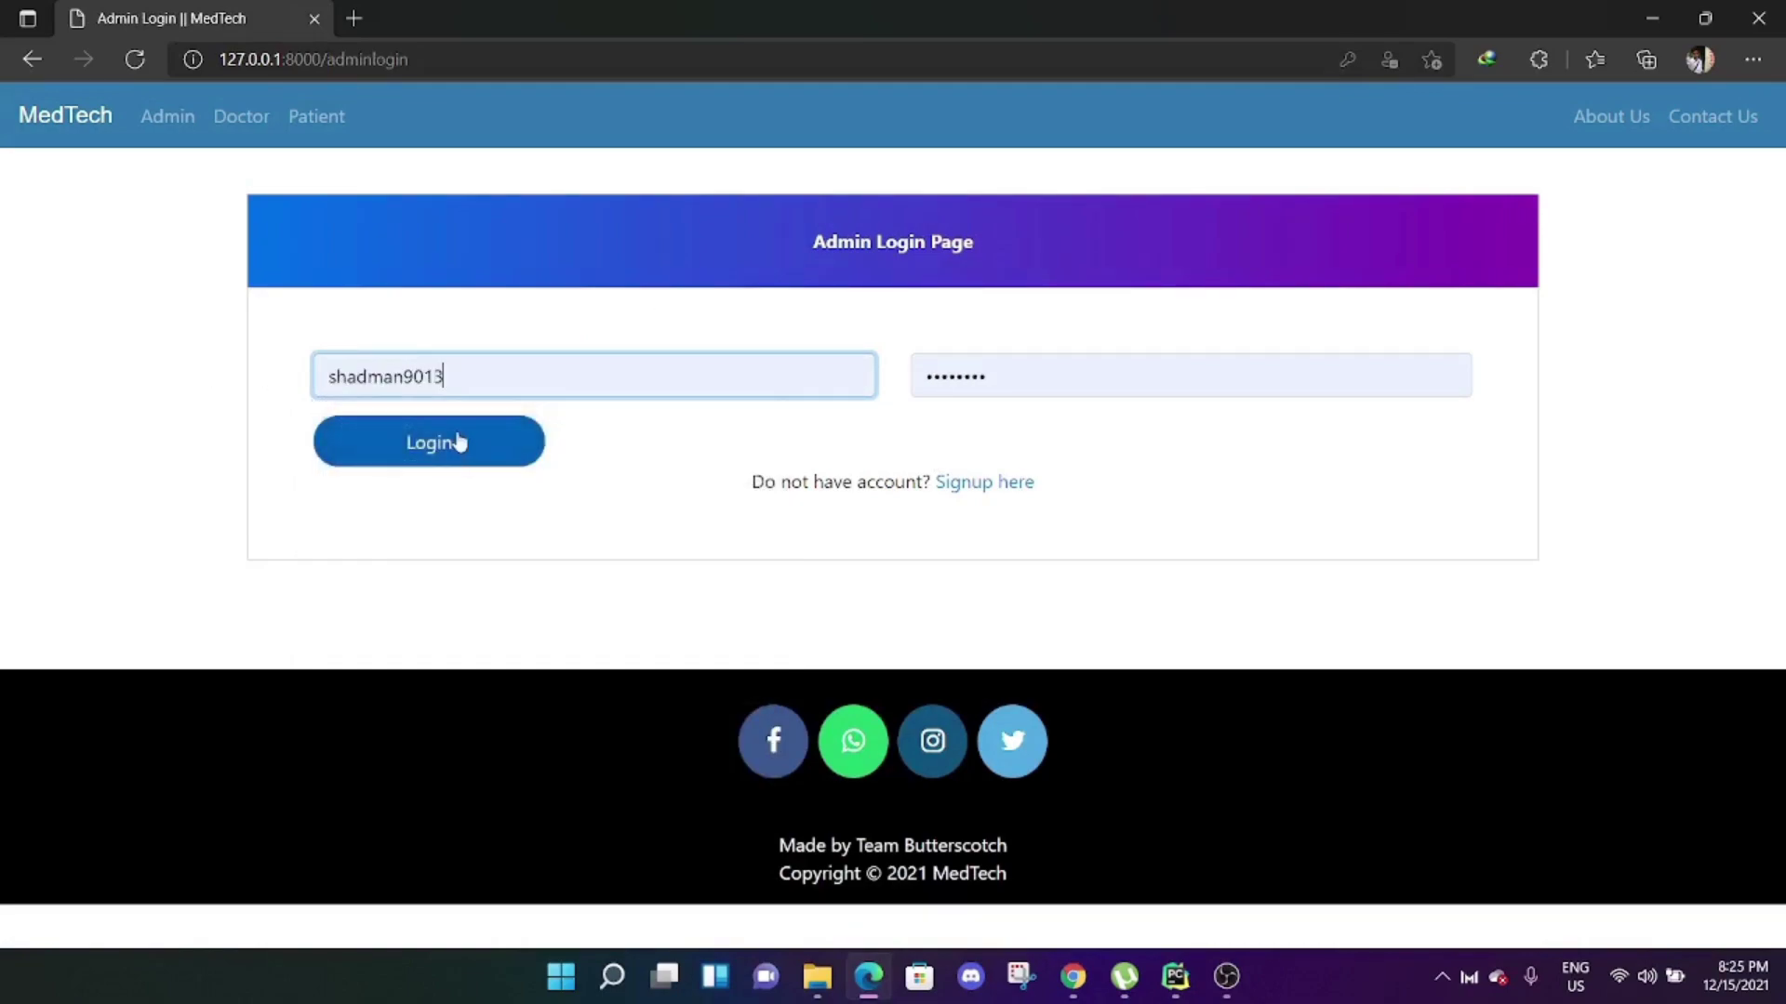
click(462, 443)
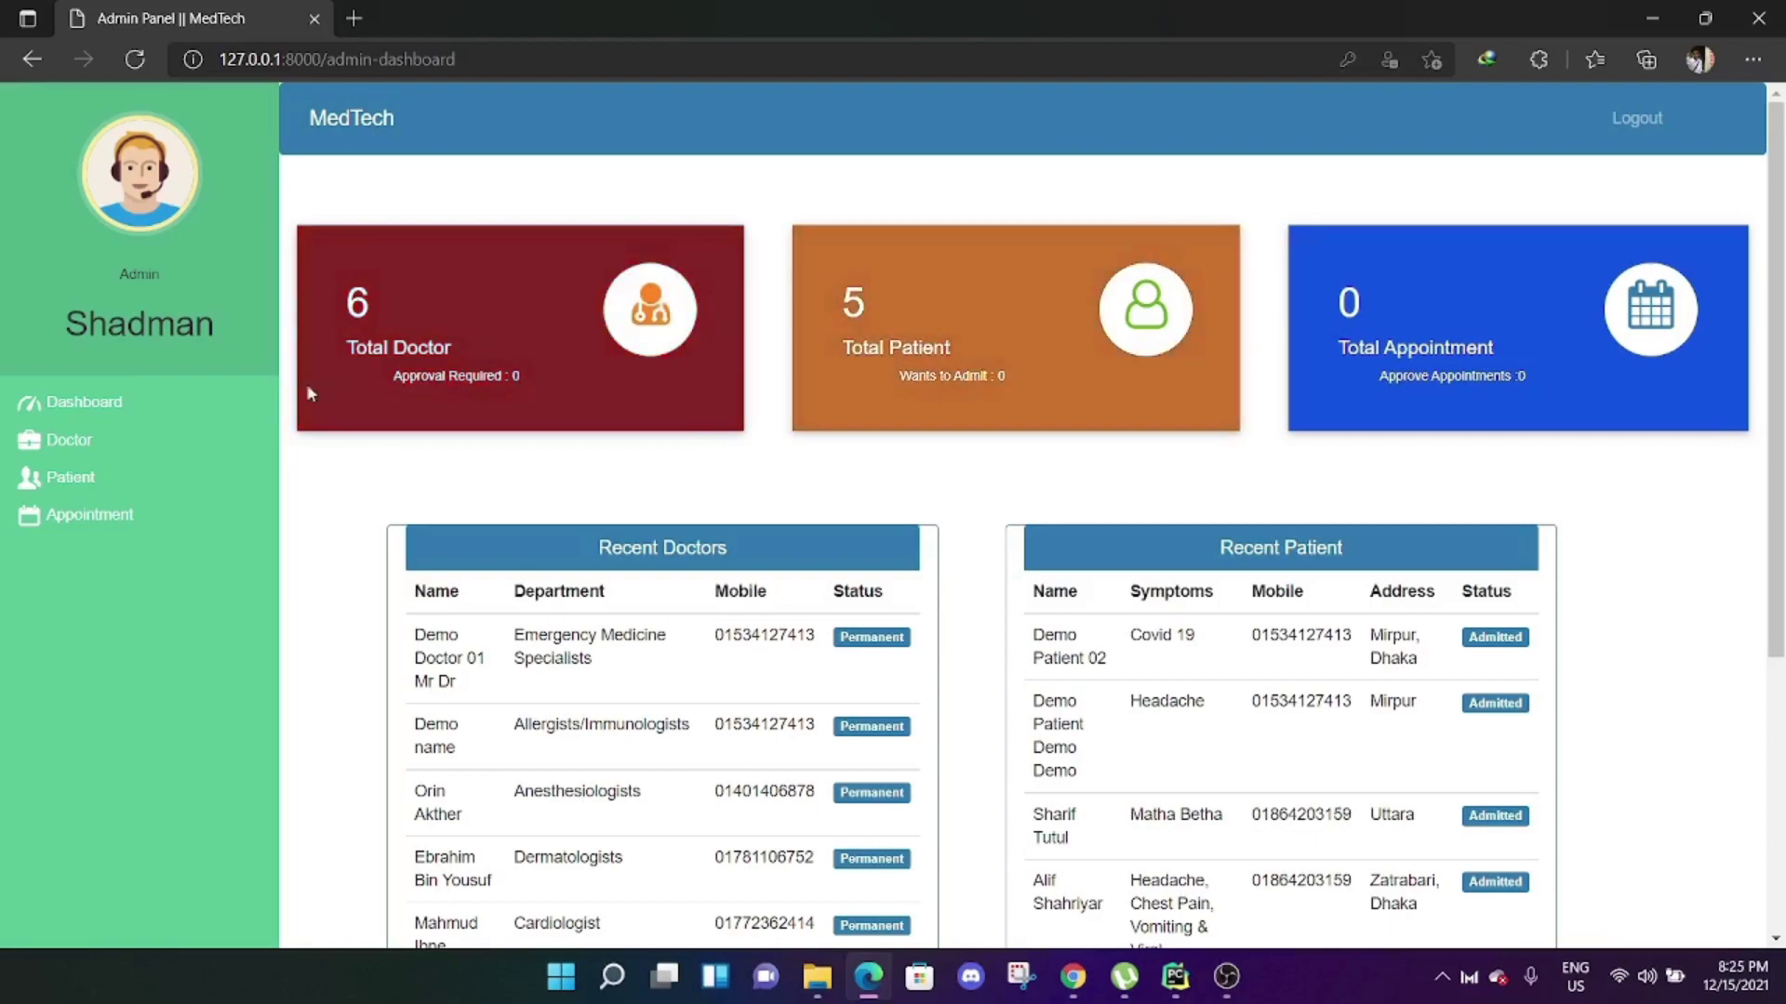
Under Patient > Discharge Patient, open Demo Patient 02's blank discharge bill form.
click(140, 477)
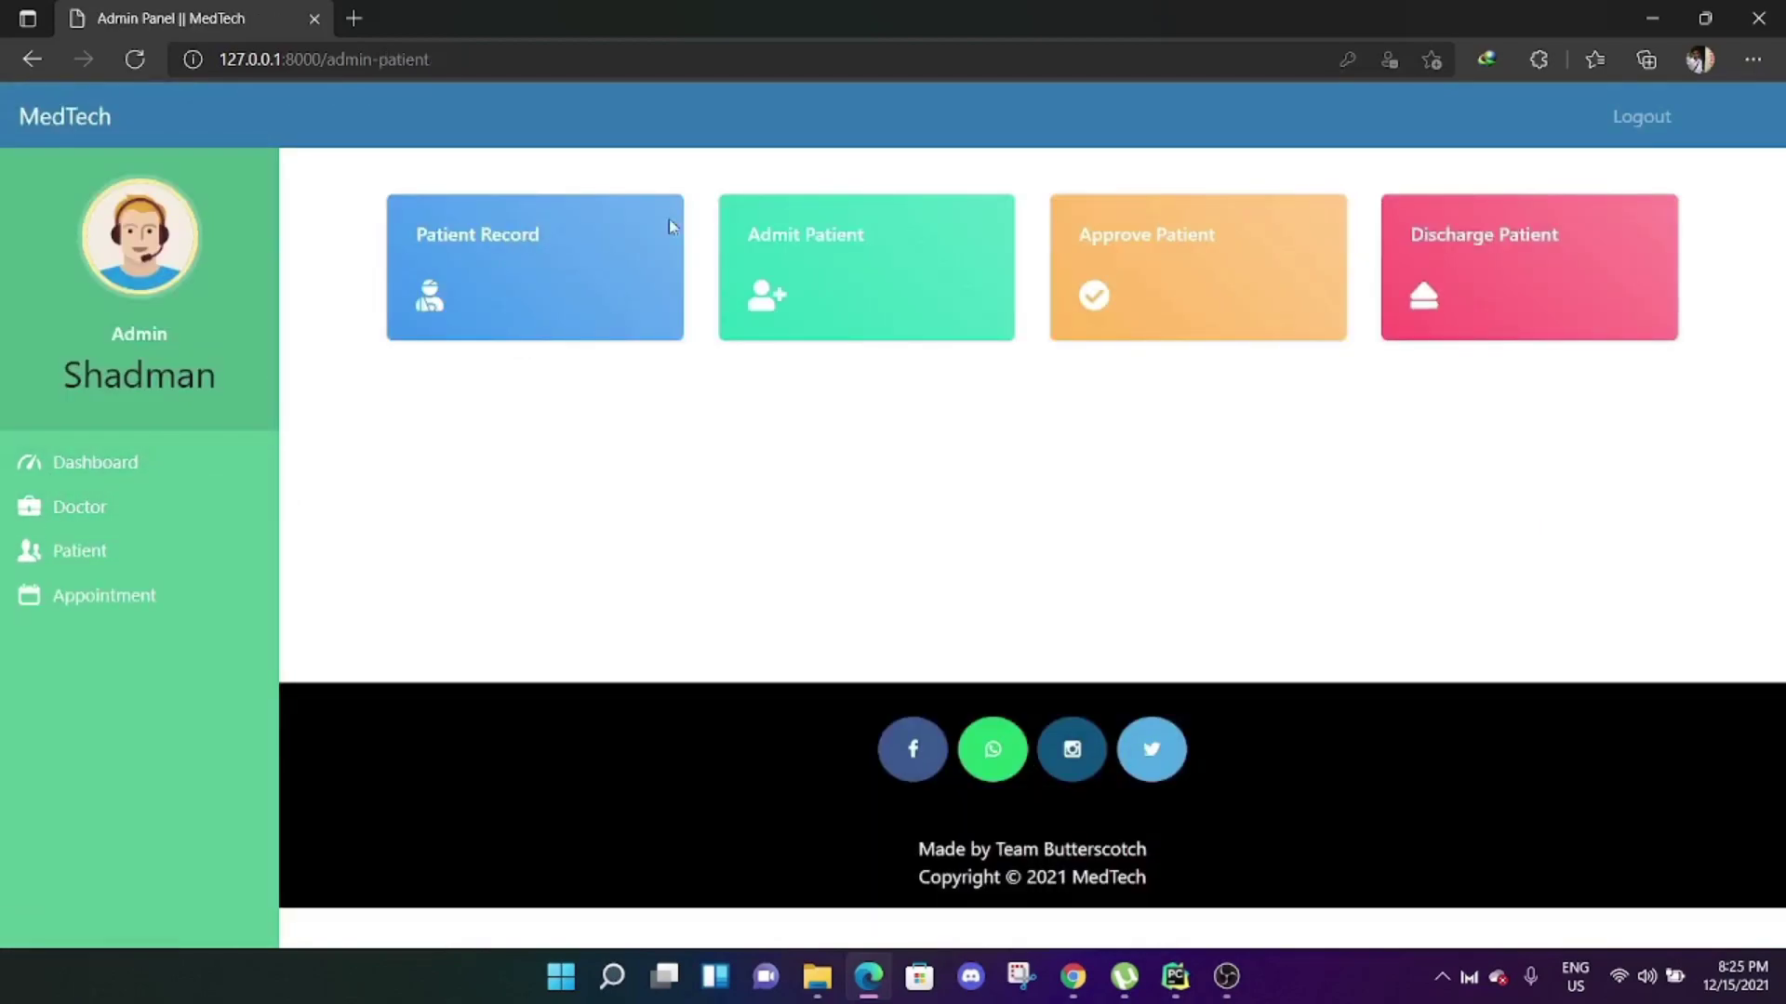
click(1460, 238)
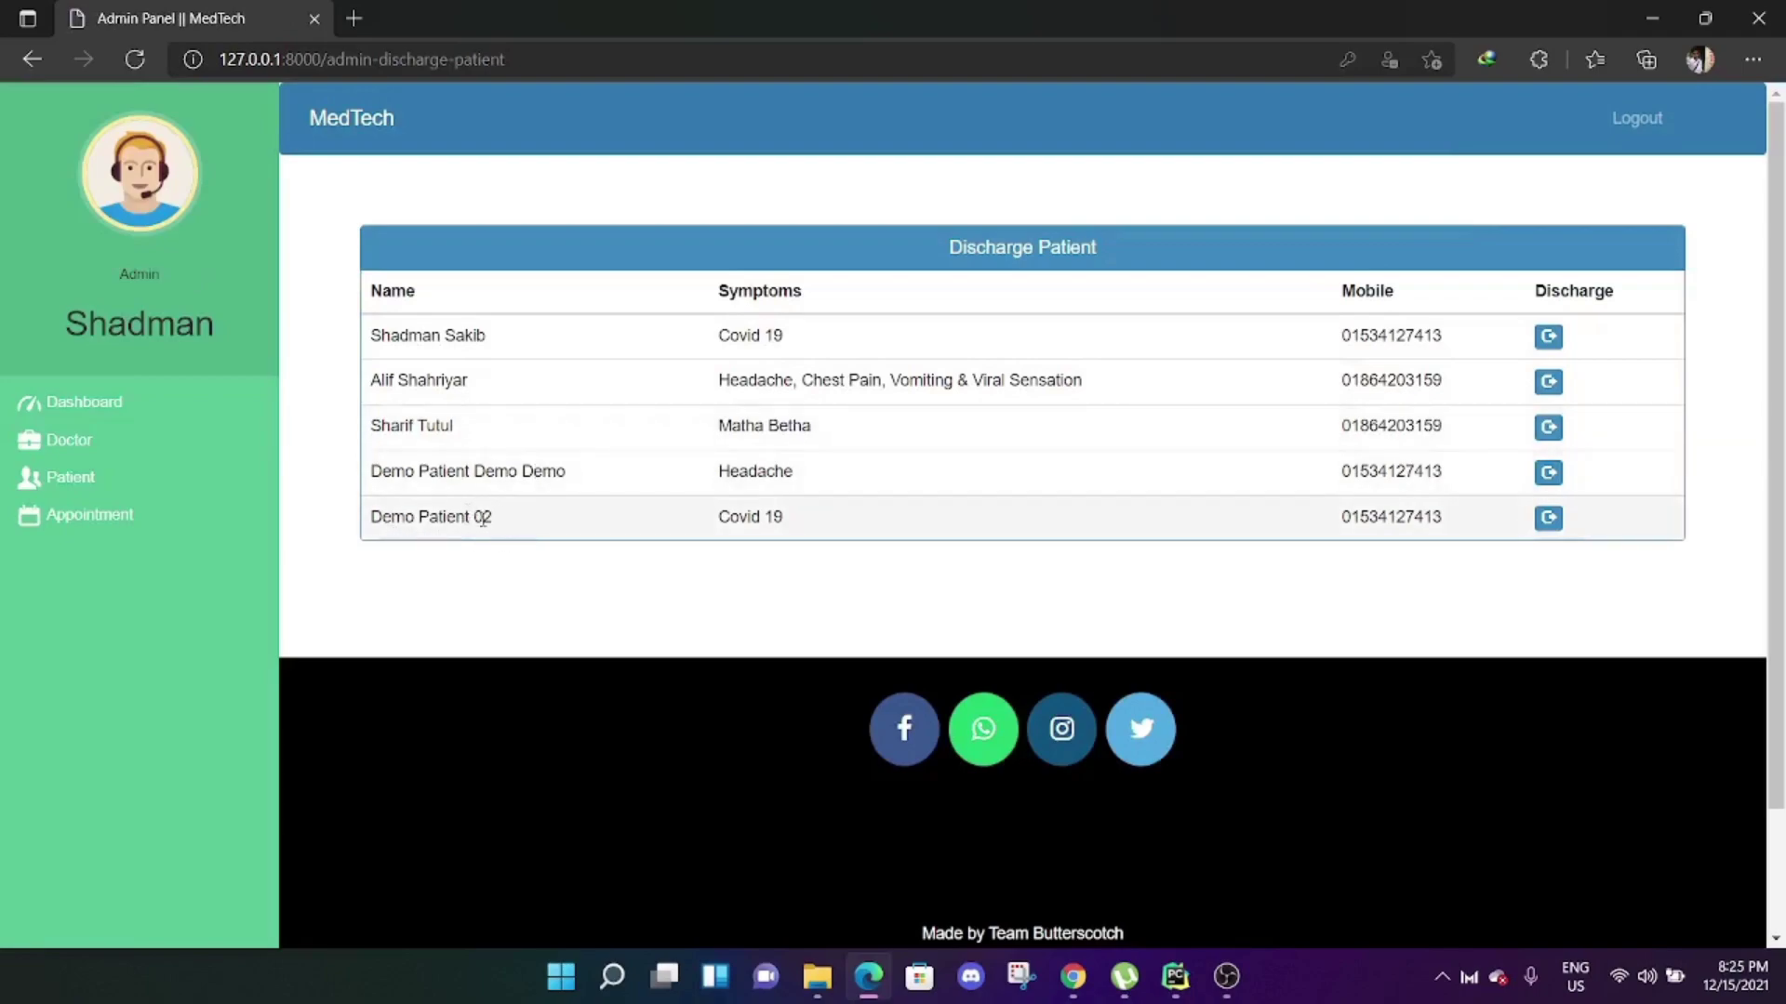
click(1546, 520)
scroll(1005, 520, down, 3)
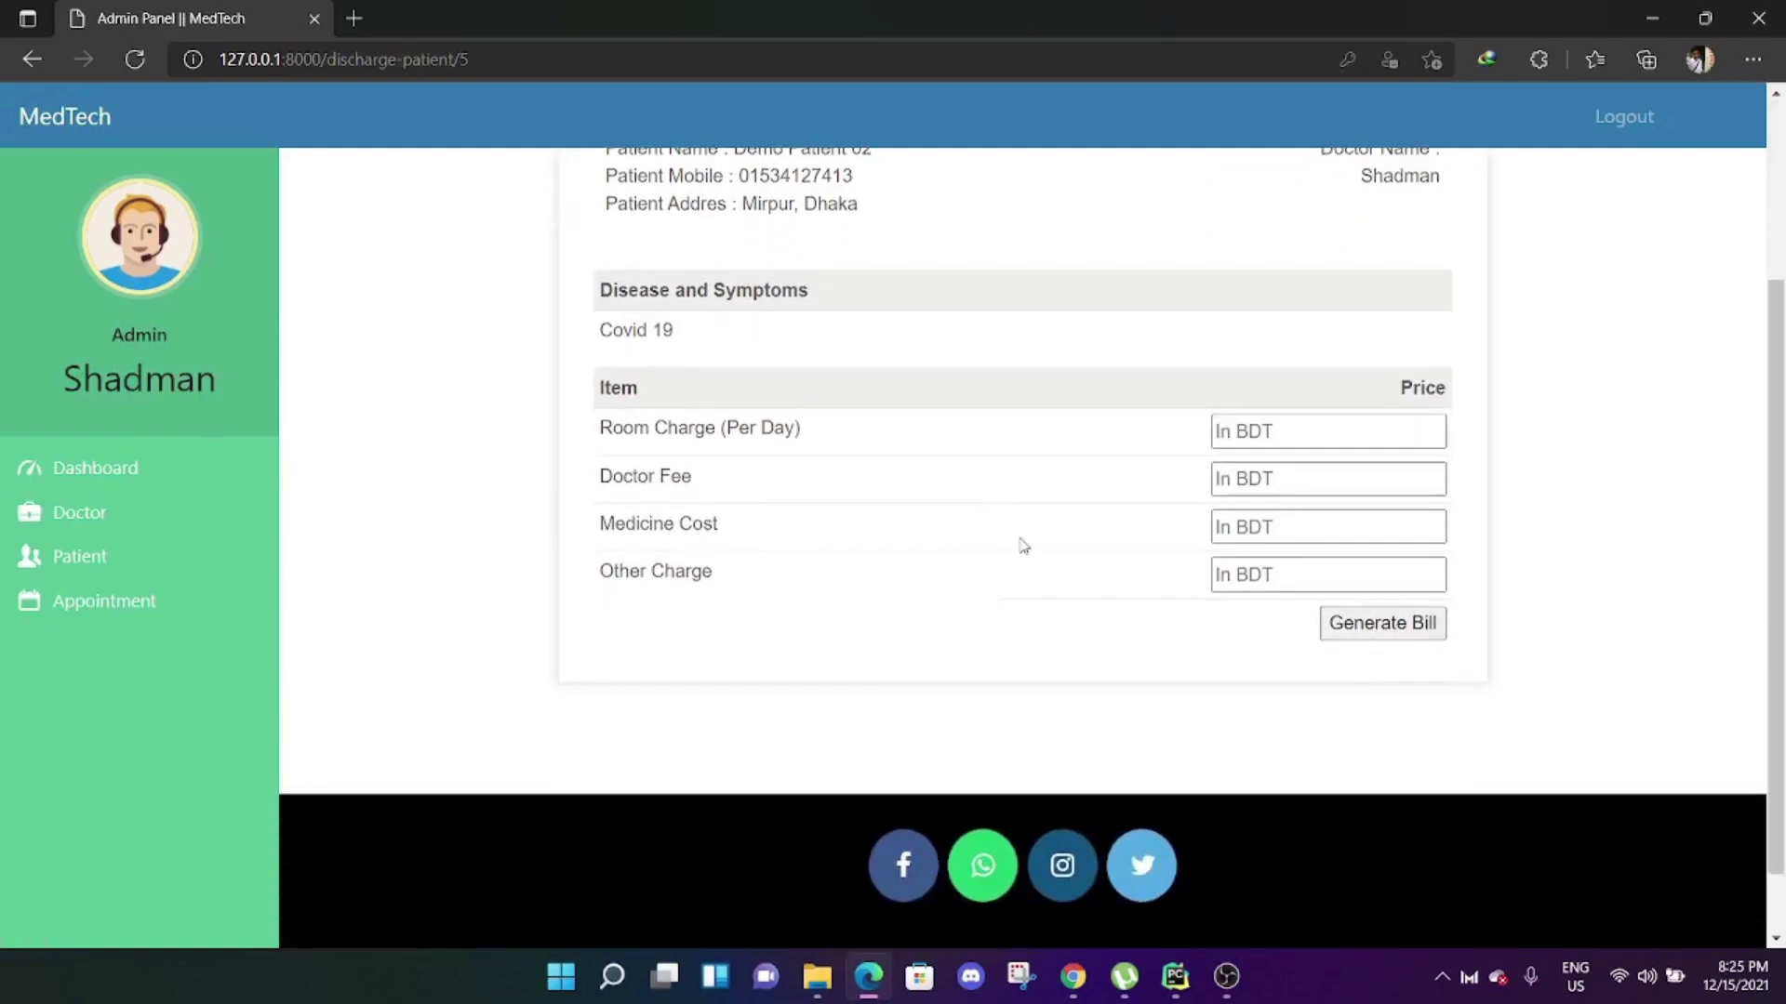
scroll(1116, 465, up, 3)
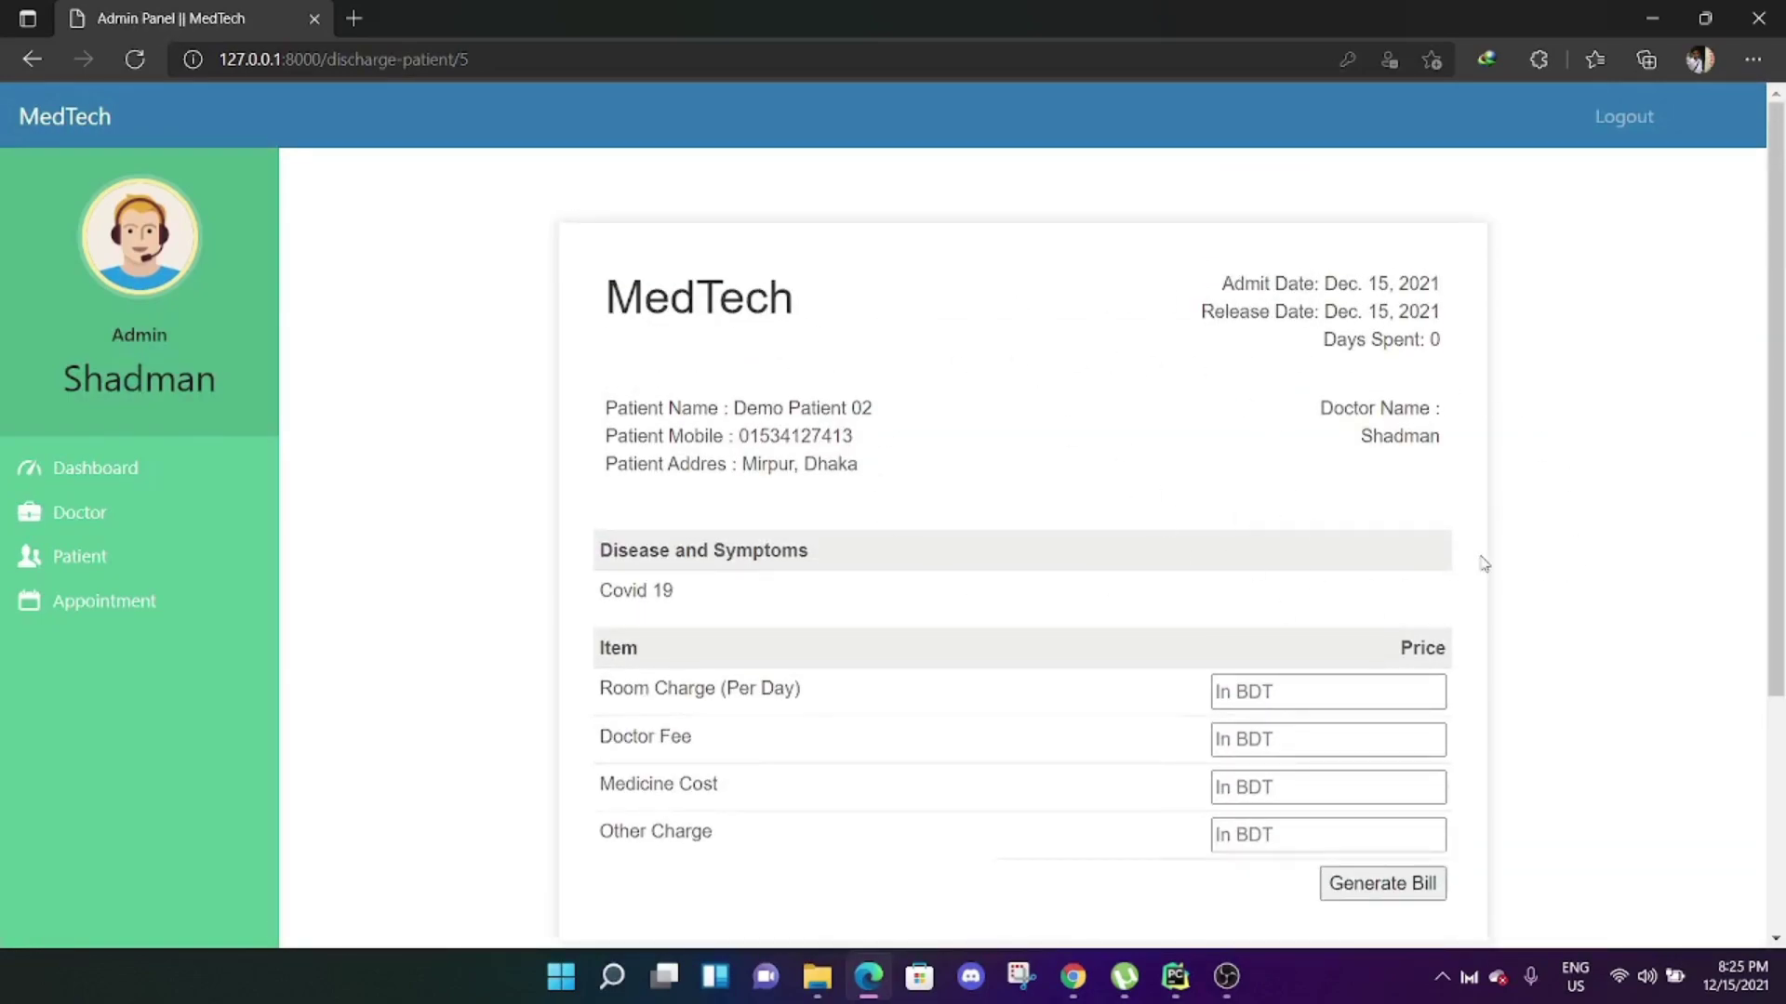
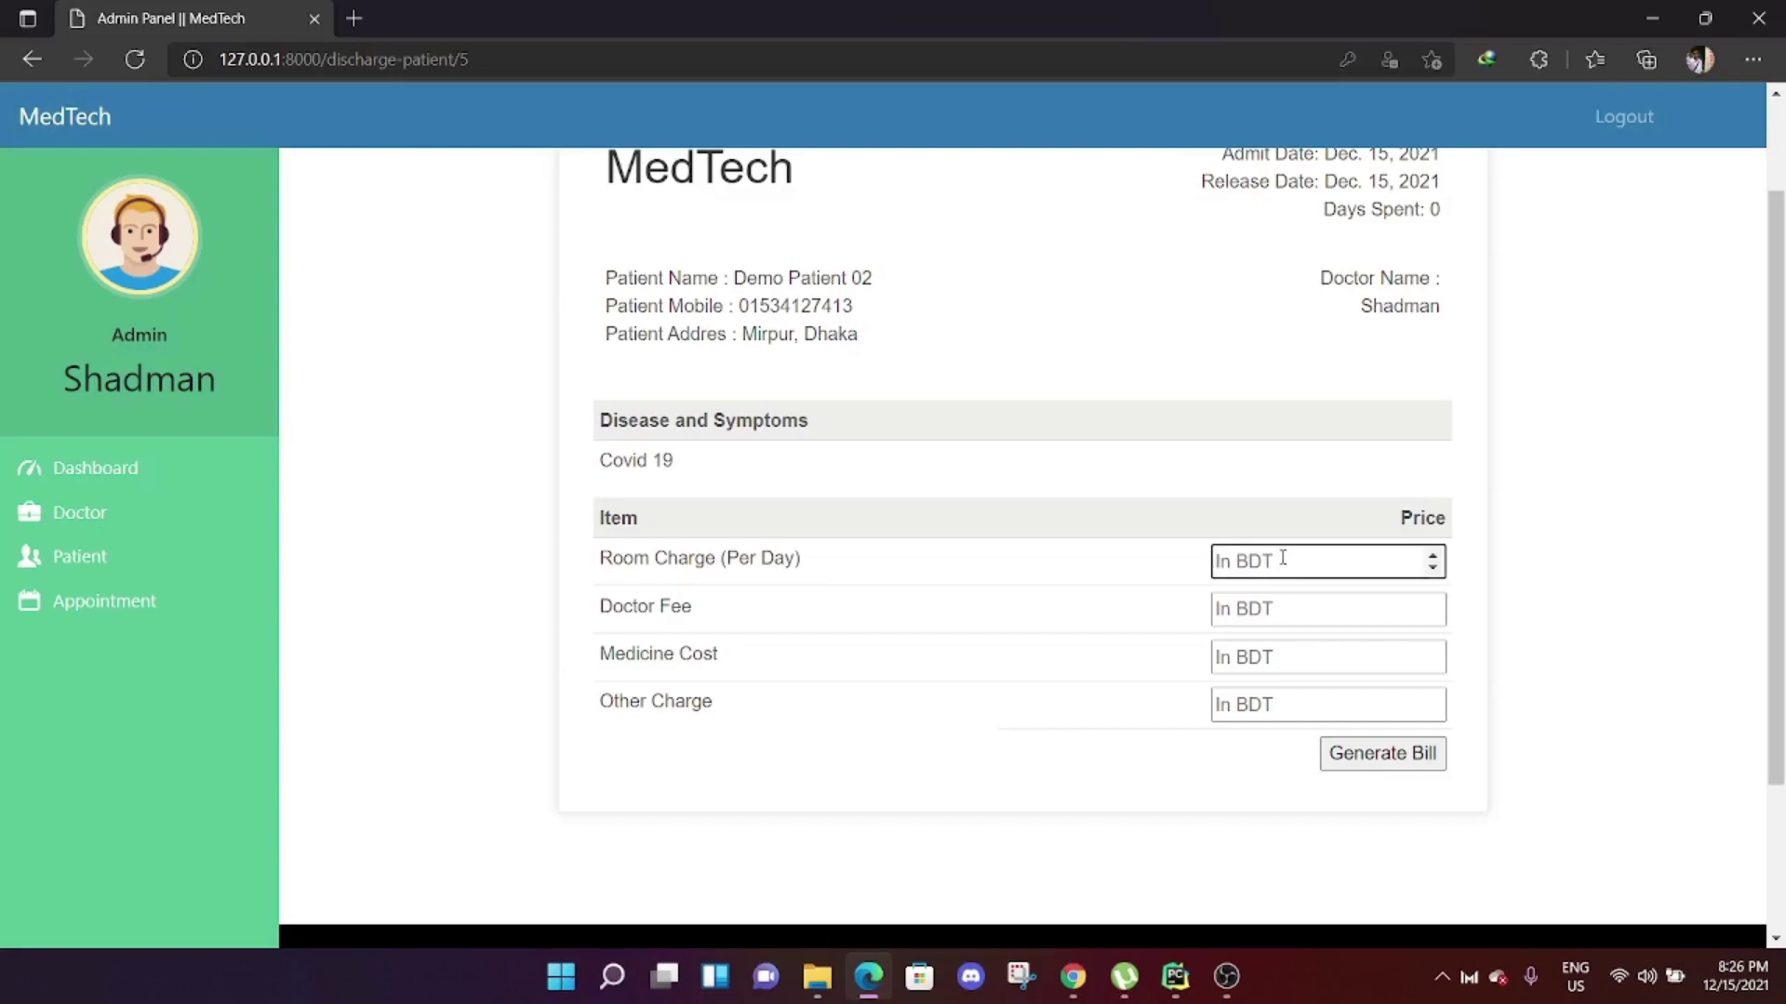
Enter room charge 2500, doctor fee 500, medicine cost 150 and other charge 200.
text(2500)
click(1206, 505)
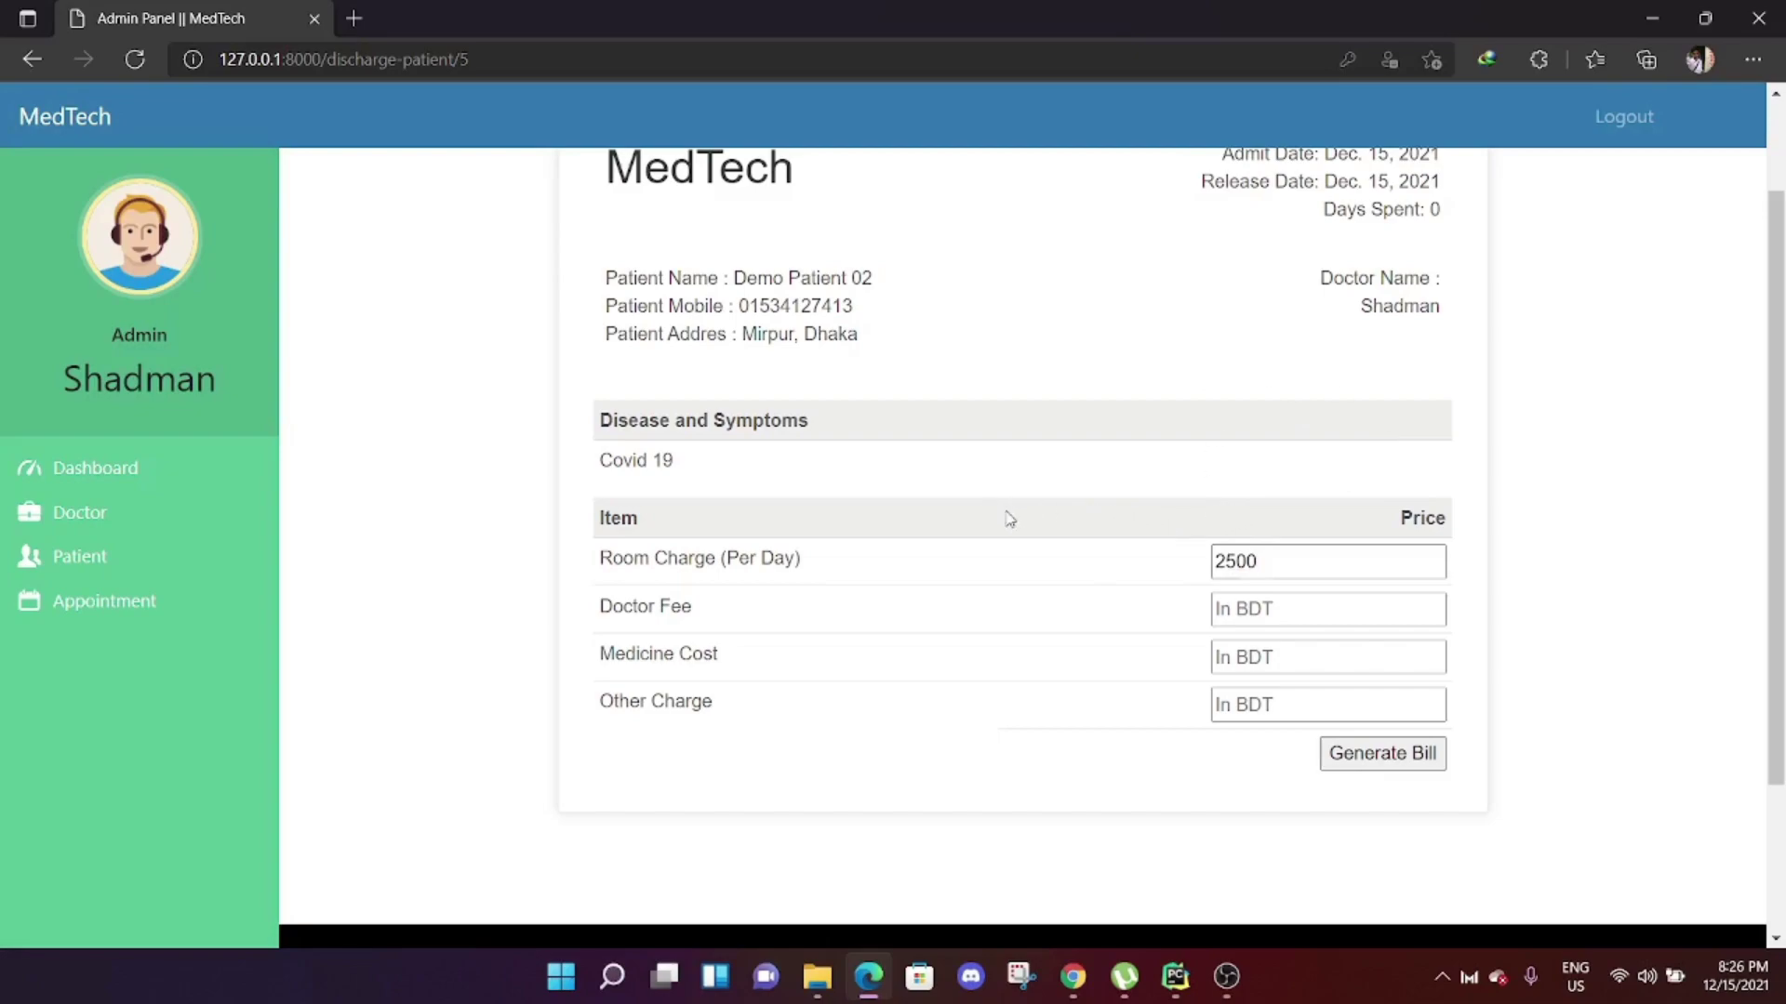
click(1313, 611)
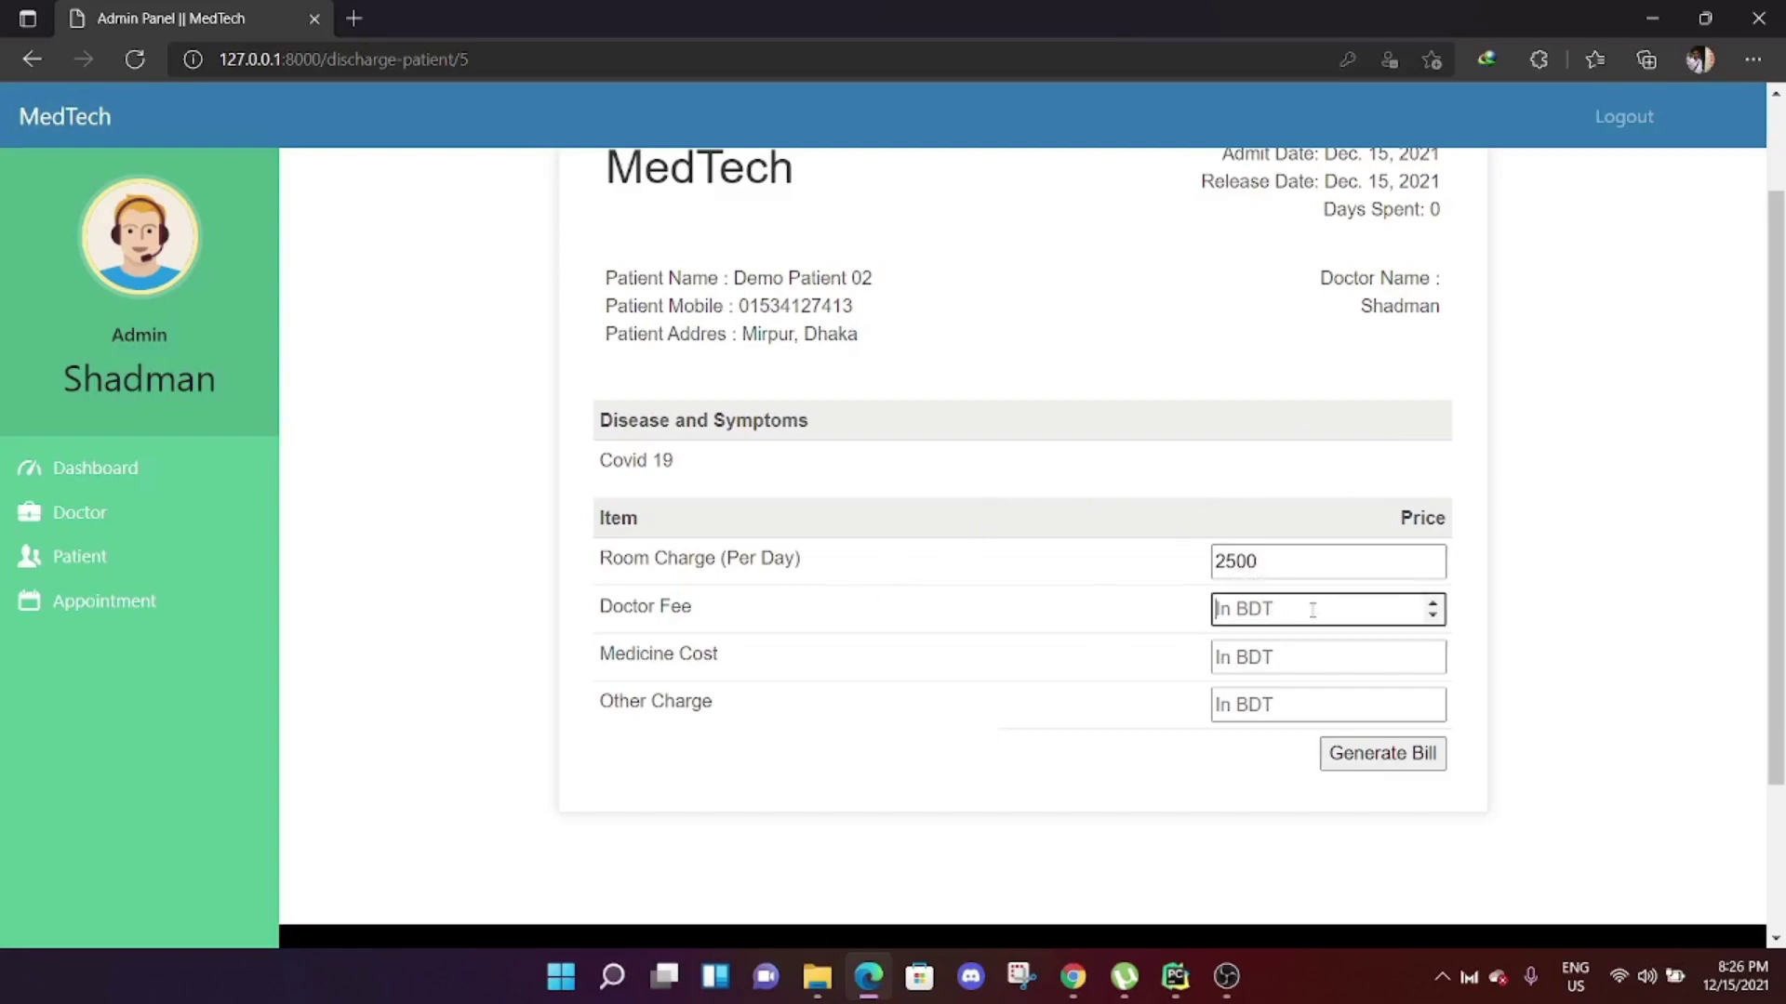
text(500)
click(1308, 658)
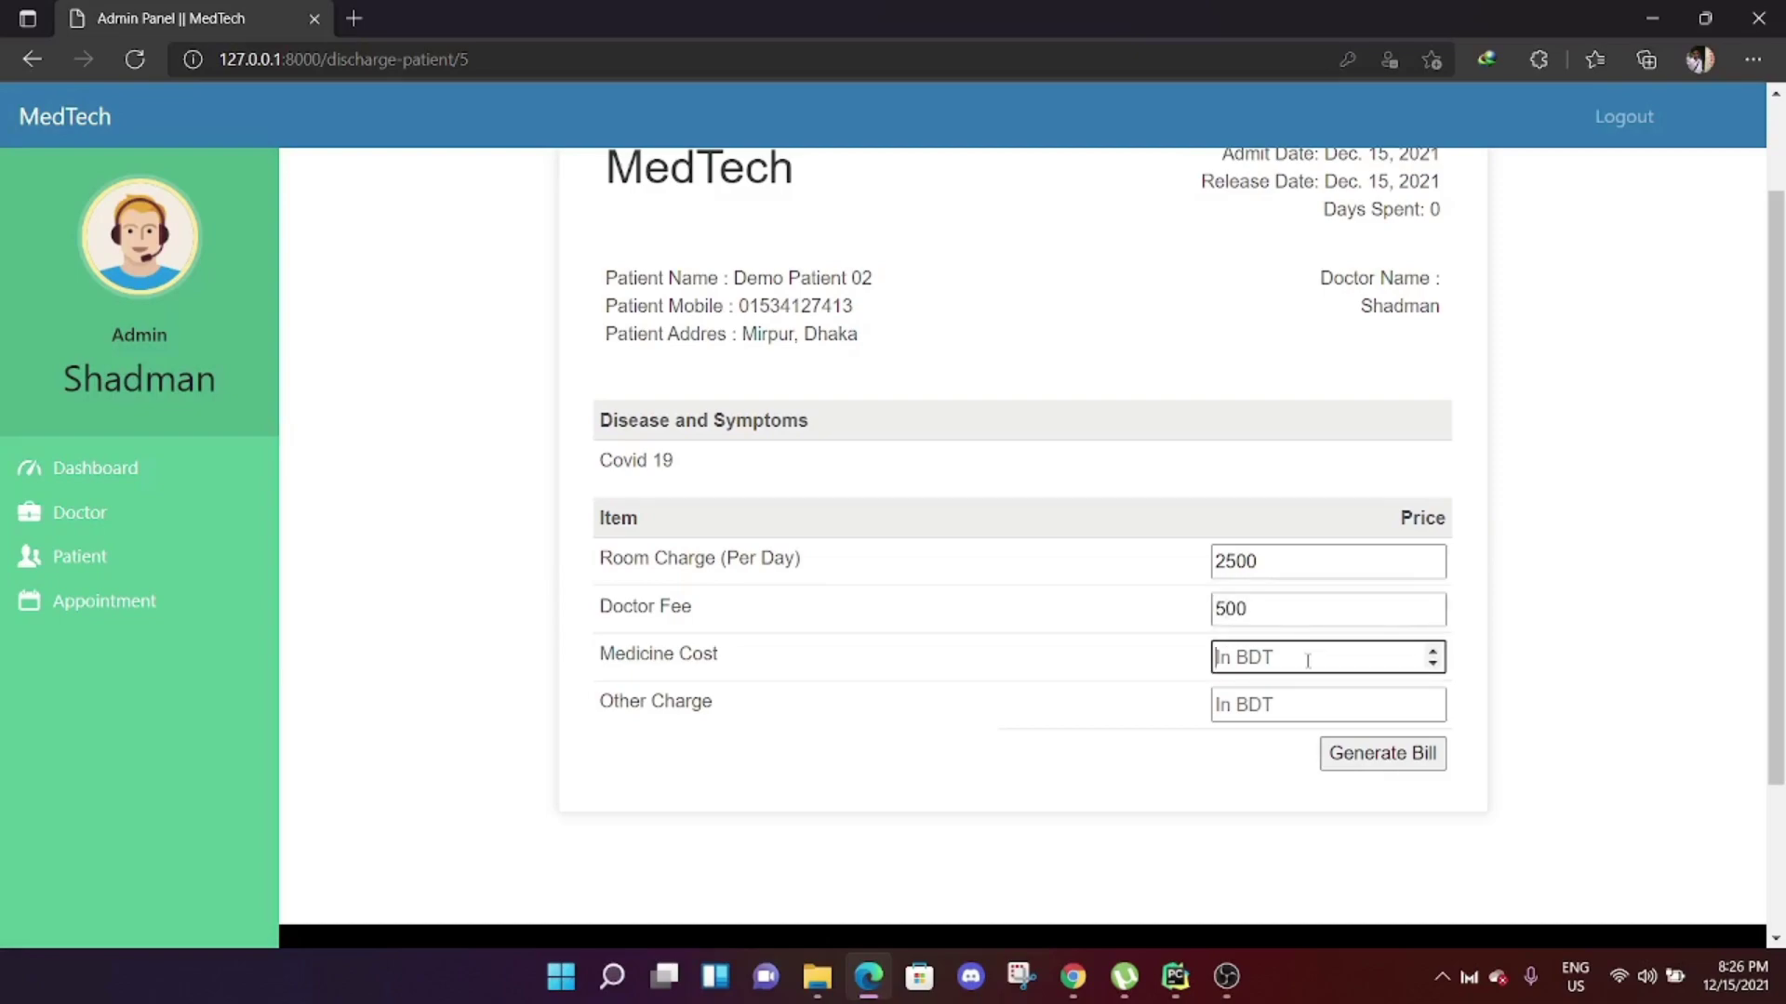
text(150)
click(1310, 707)
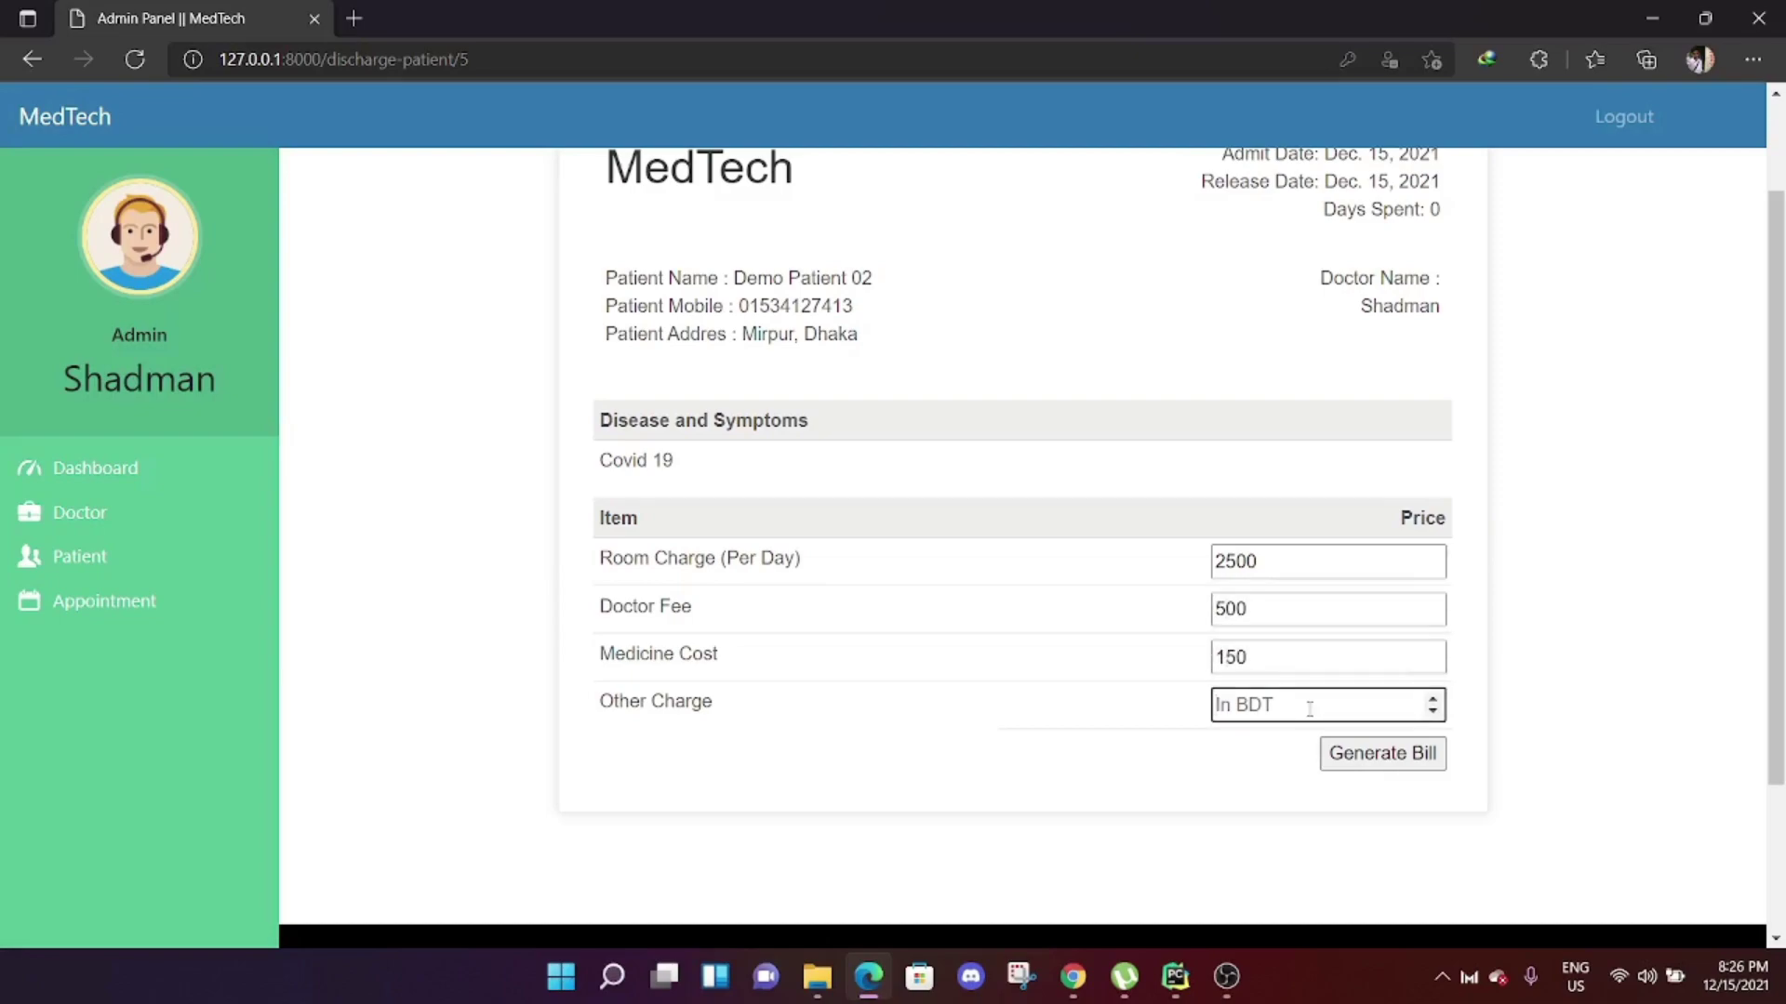
text(200)
click(1070, 662)
Review the patient's admission details, including the admit date, on the discharge form.
scroll(976, 568, up, 2)
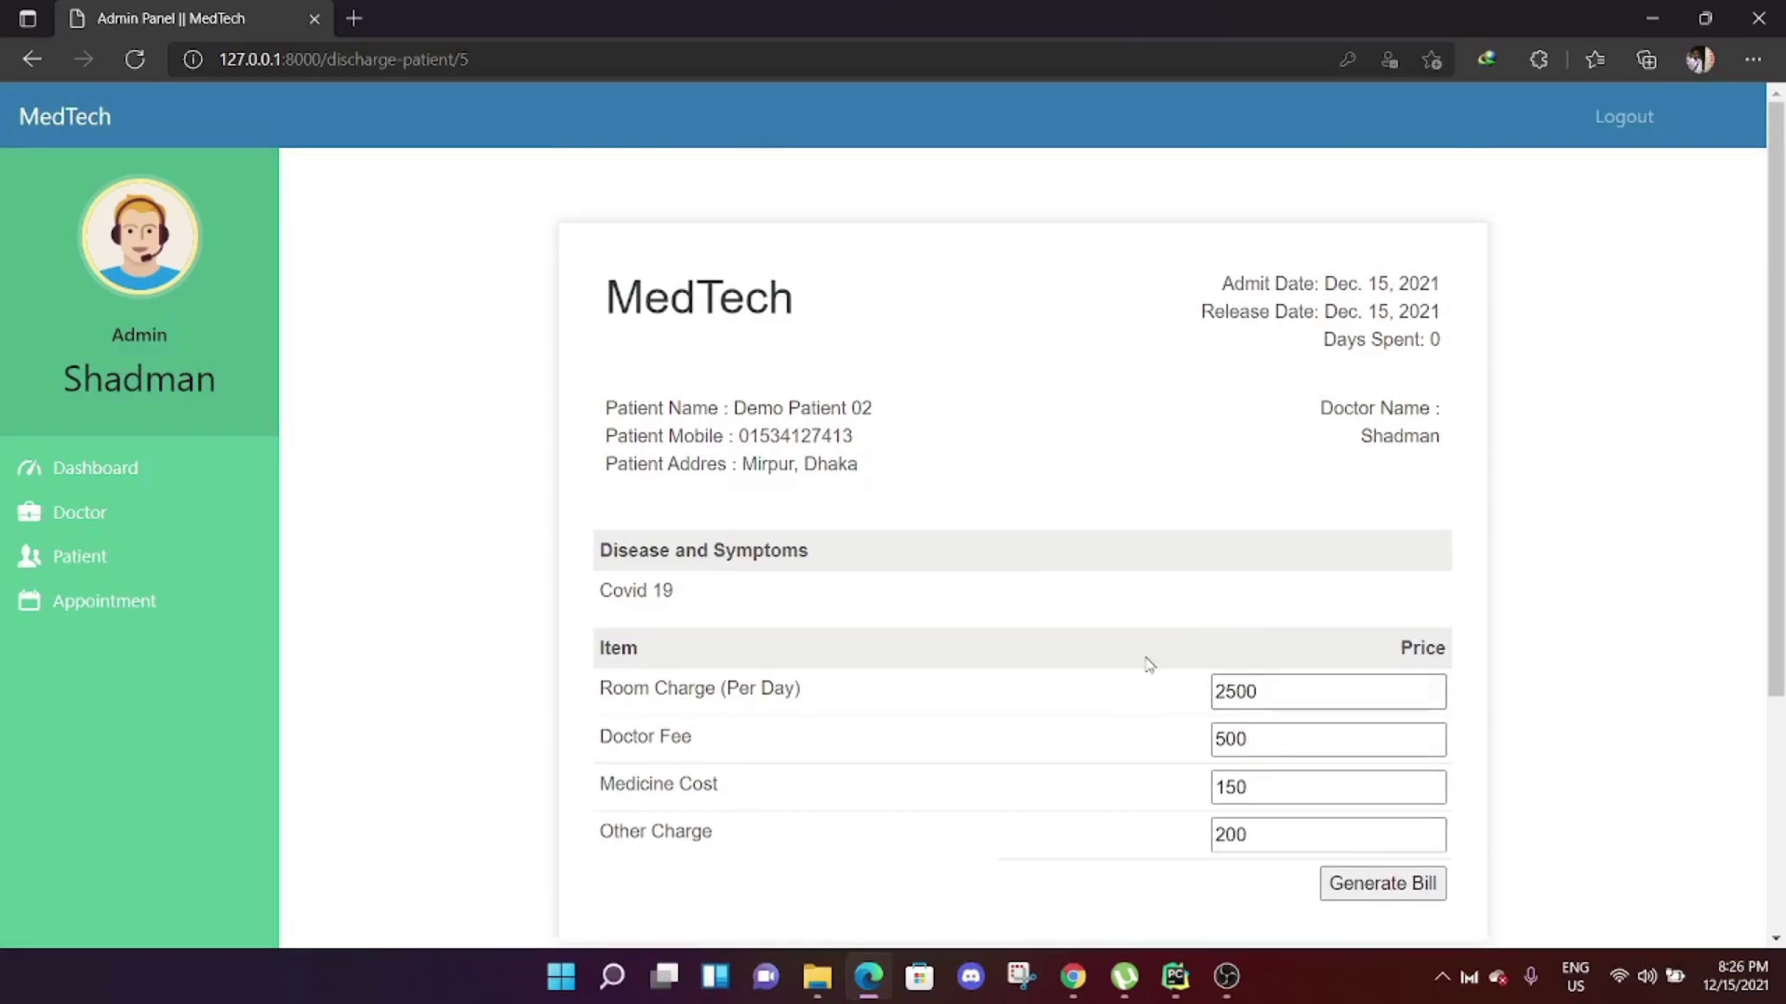
scroll(869, 490, down, 2)
scroll(841, 562, up, 1)
scroll(930, 558, up, 1)
drag(1320, 279, 1386, 332)
click(1214, 318)
scroll(1346, 454, down, 1)
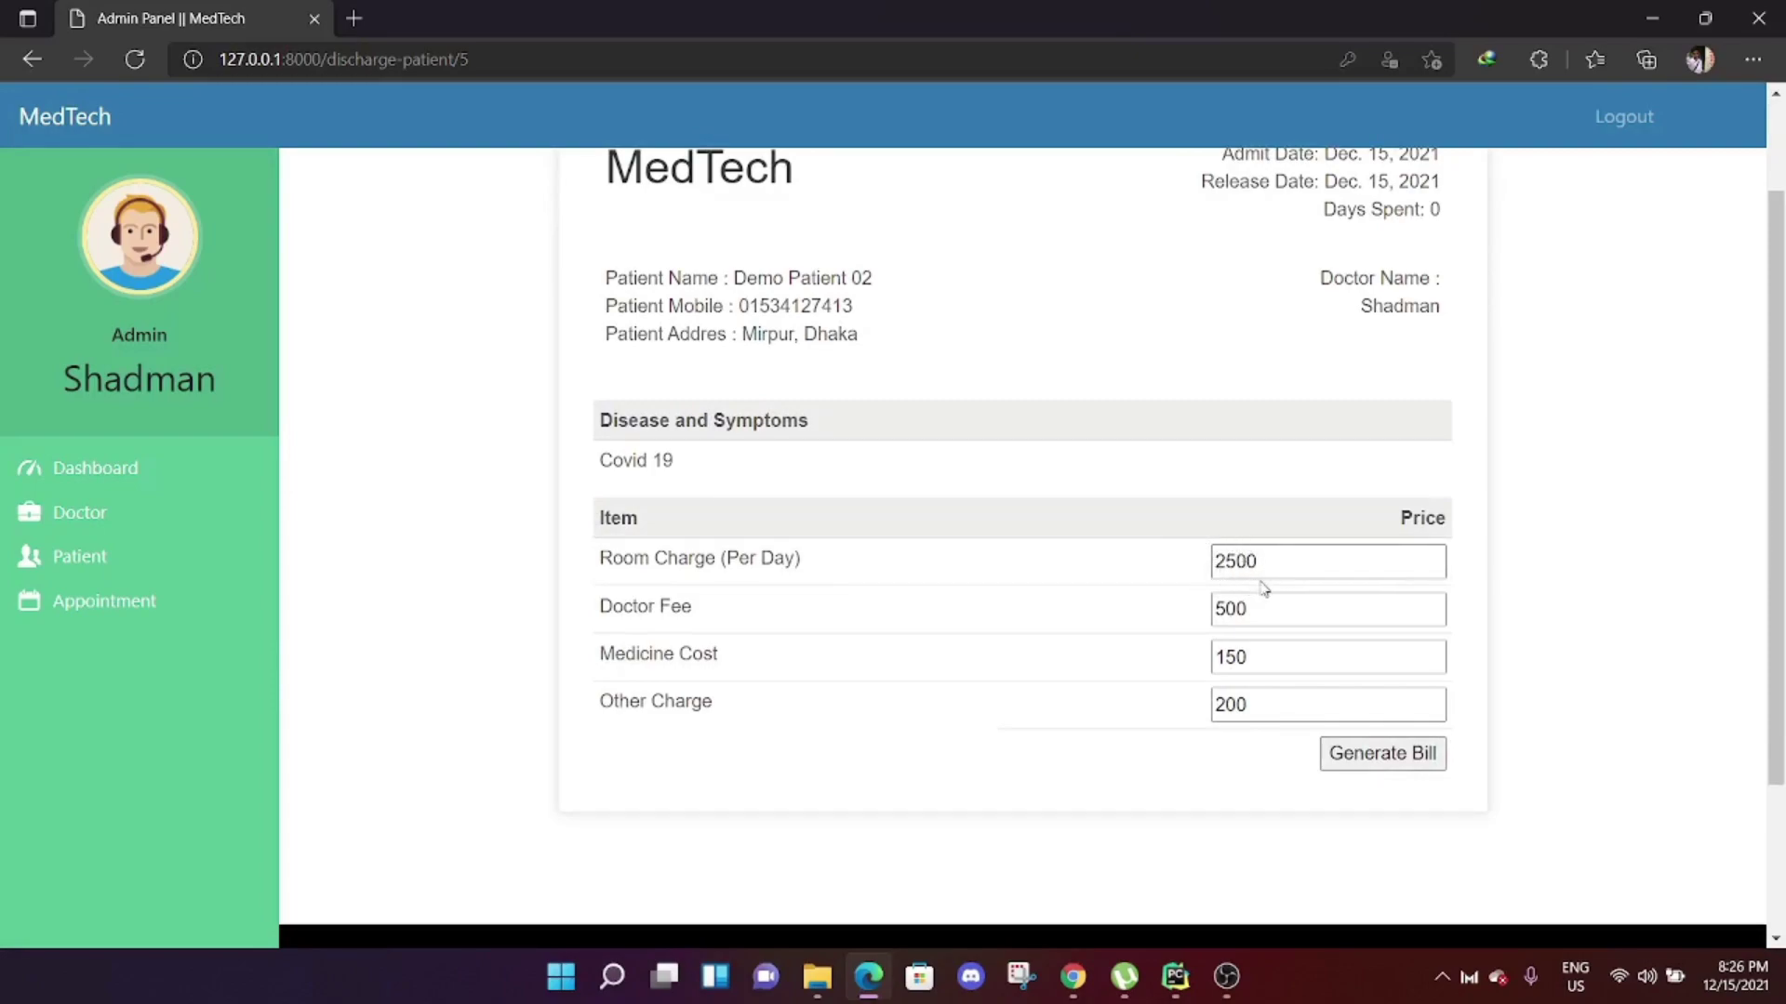
scroll(1427, 374, up, 1)
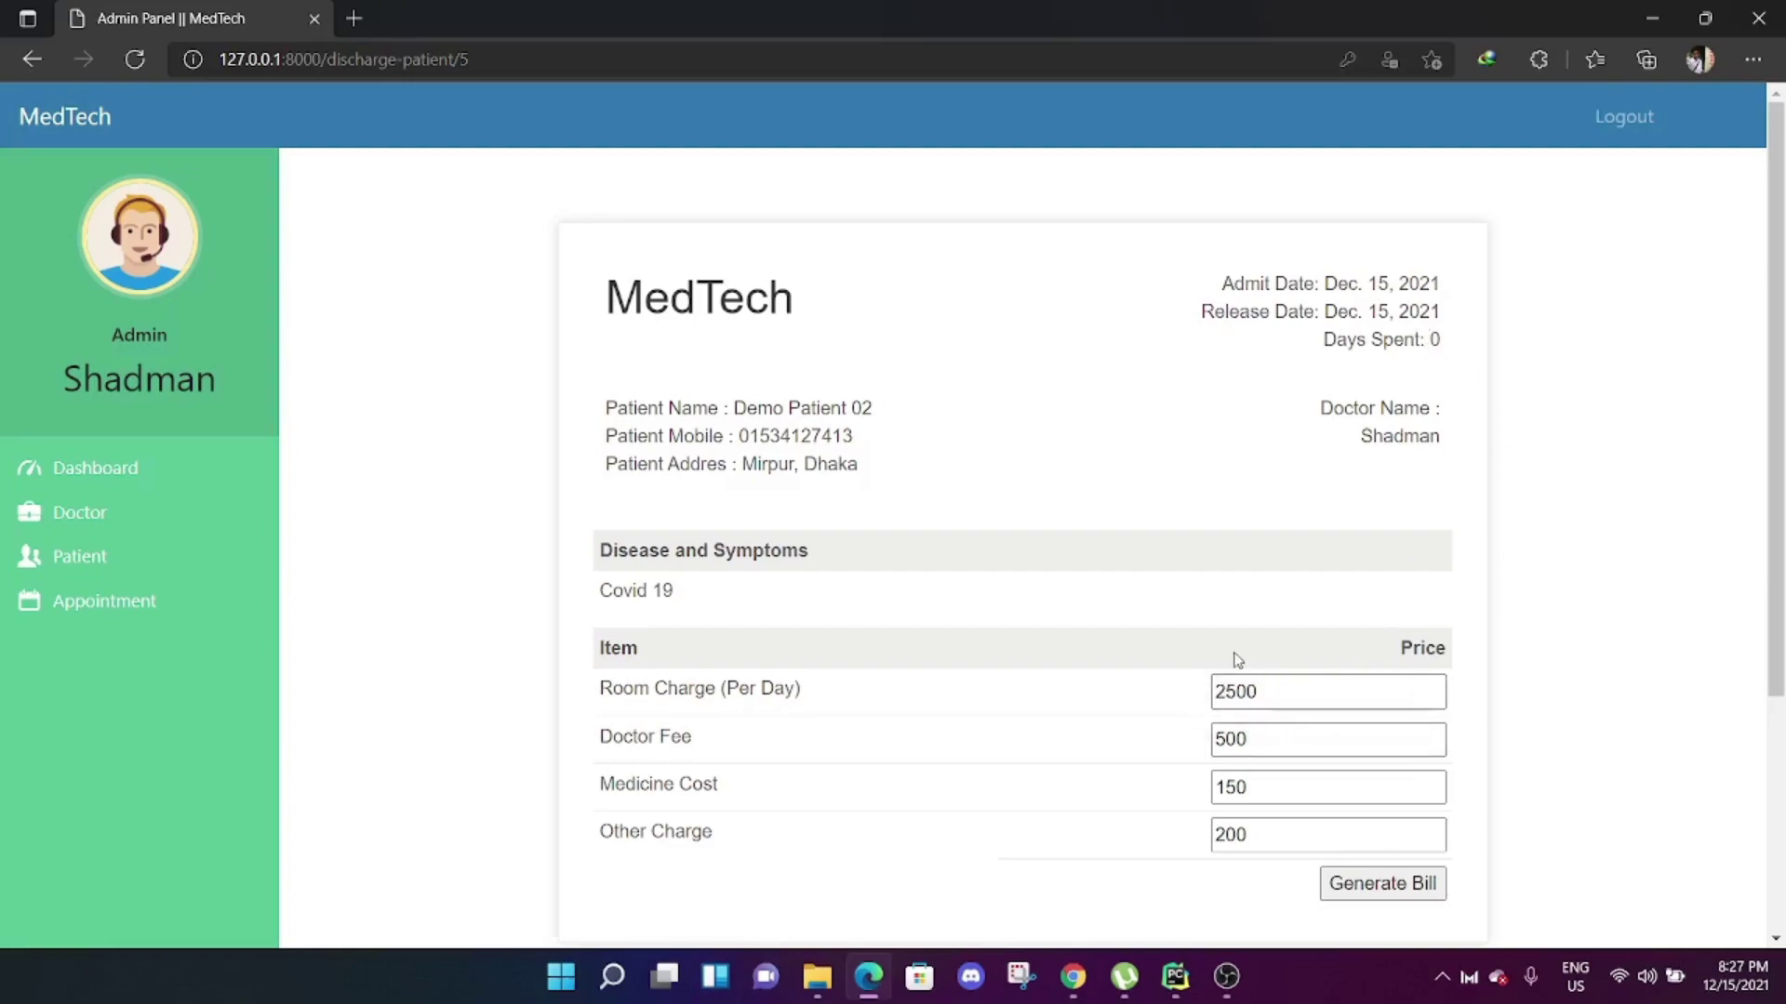
scroll(1231, 661, down, 2)
Generate the itemised discharge bill from the entered charges, totalling 850.
click(1421, 754)
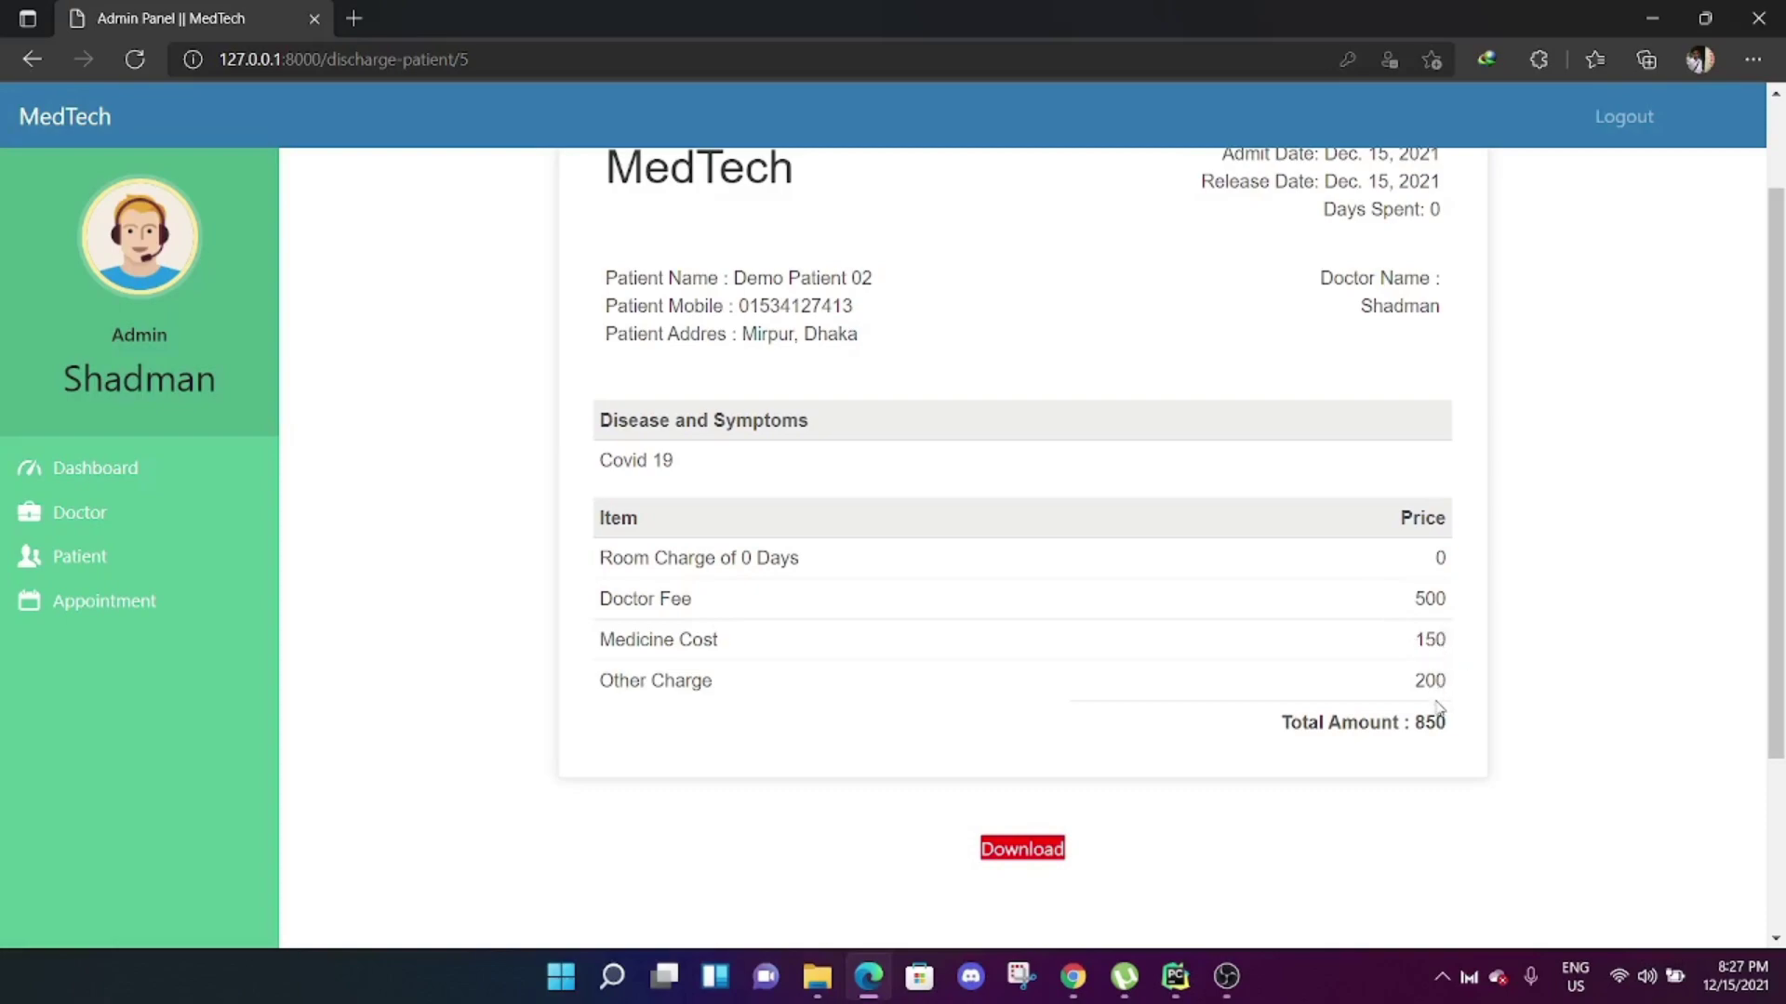
scroll(1458, 733, up, 2)
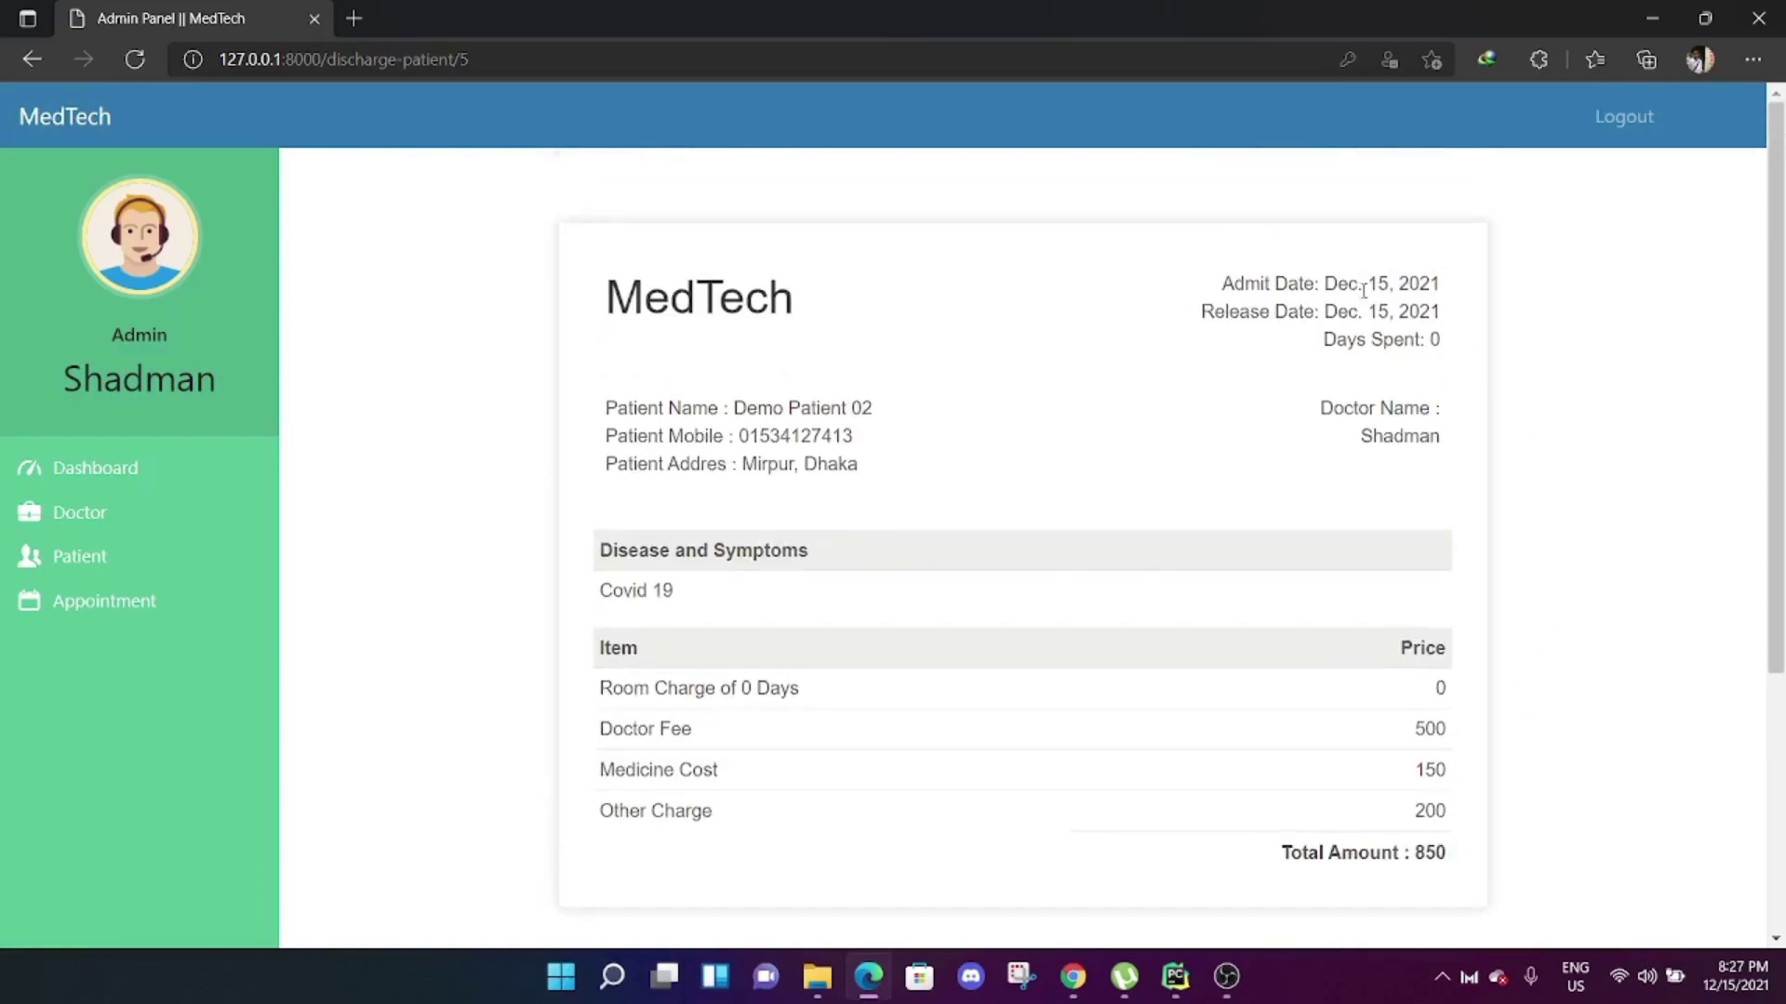
scroll(1409, 670, down, 5)
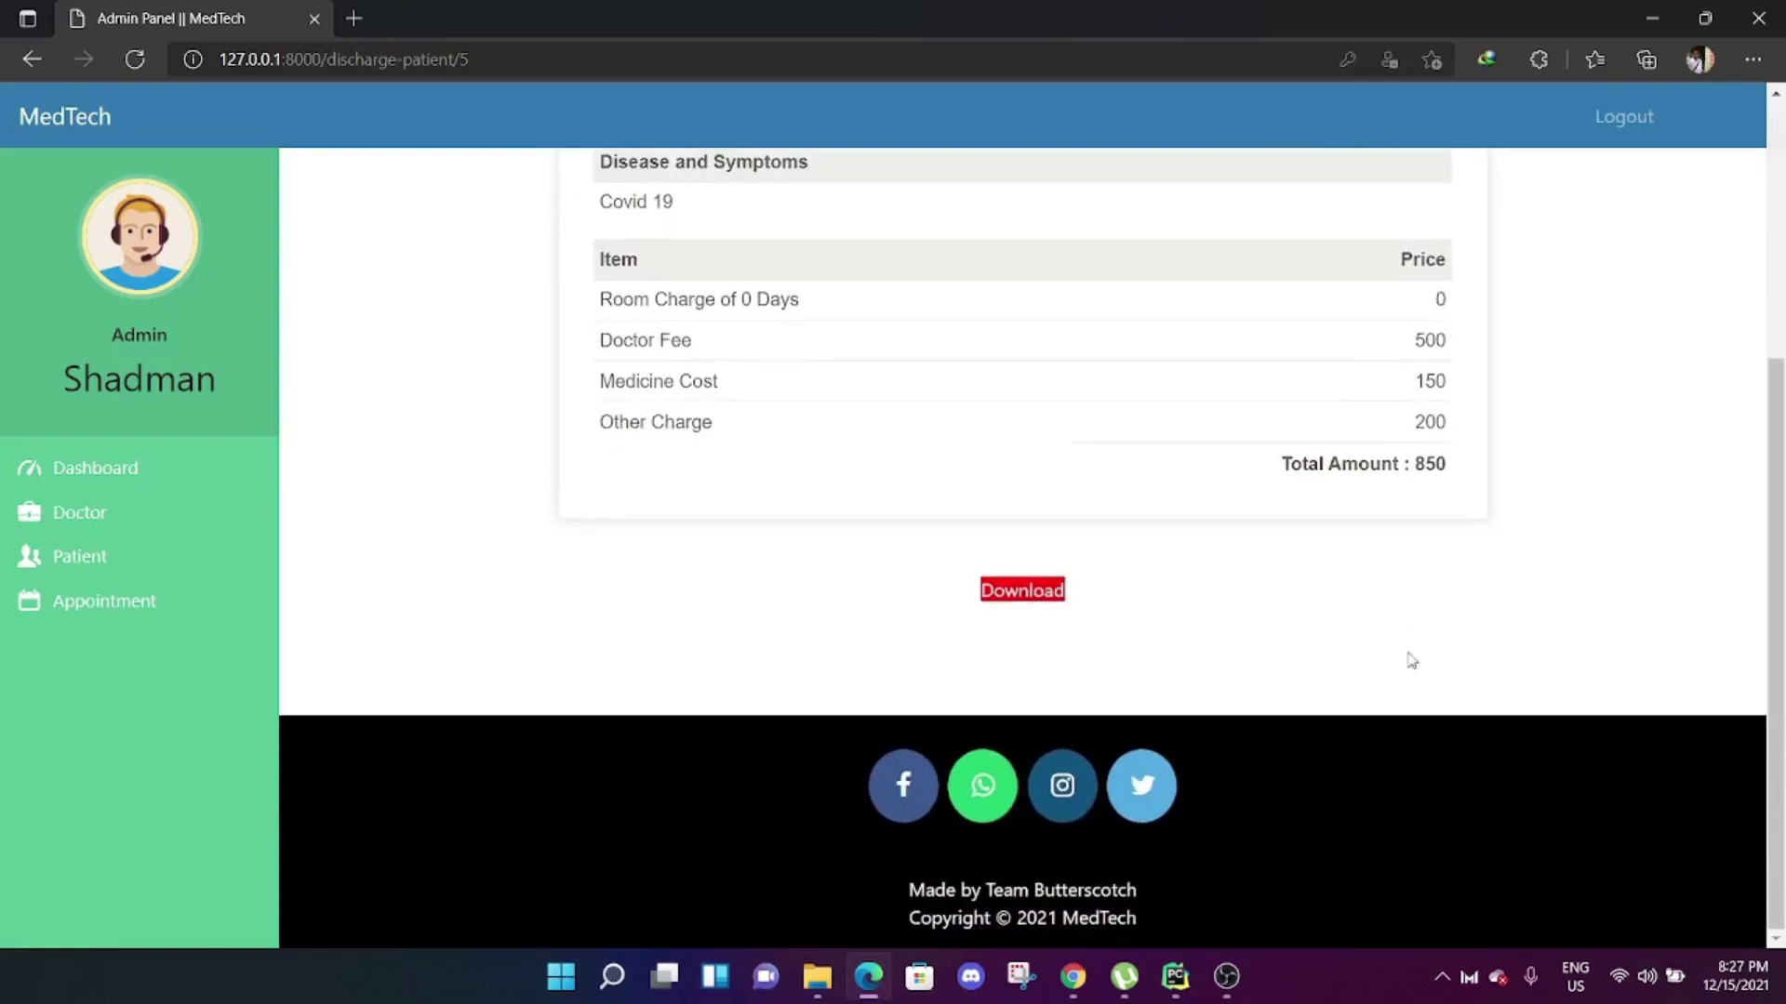
Download the bill as 5.pdf, review it in a new tab, then close that tab.
click(1006, 596)
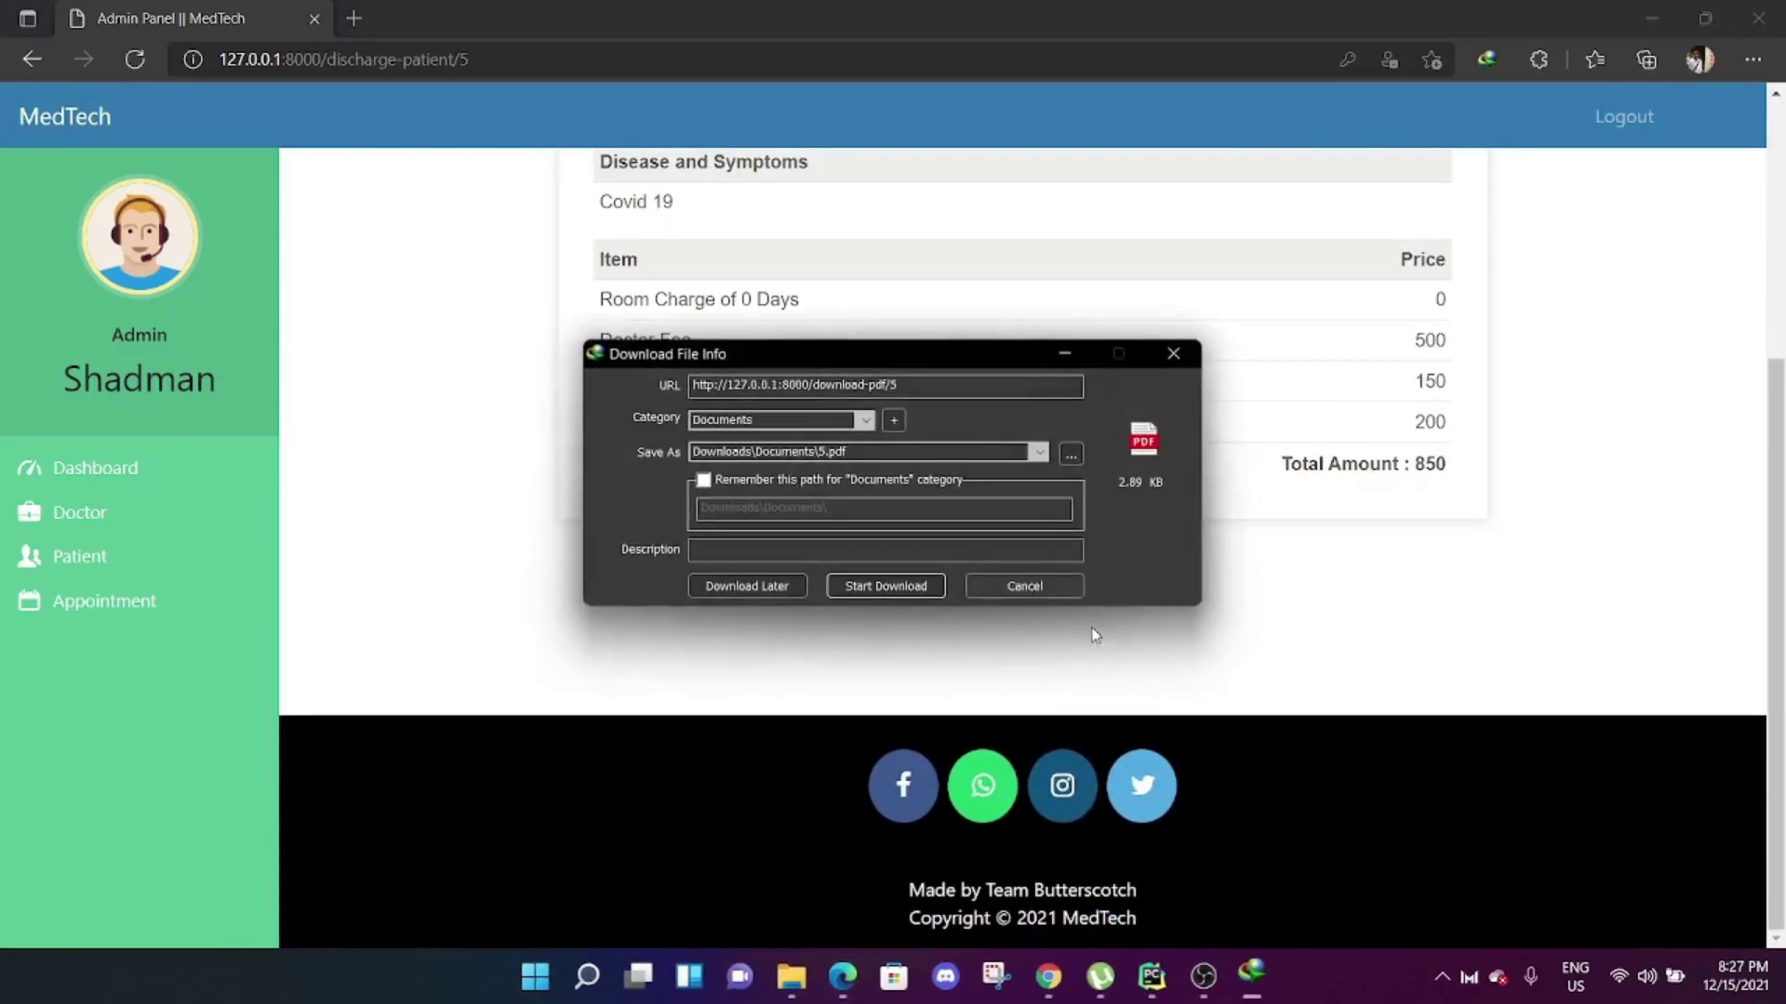
click(863, 588)
click(735, 558)
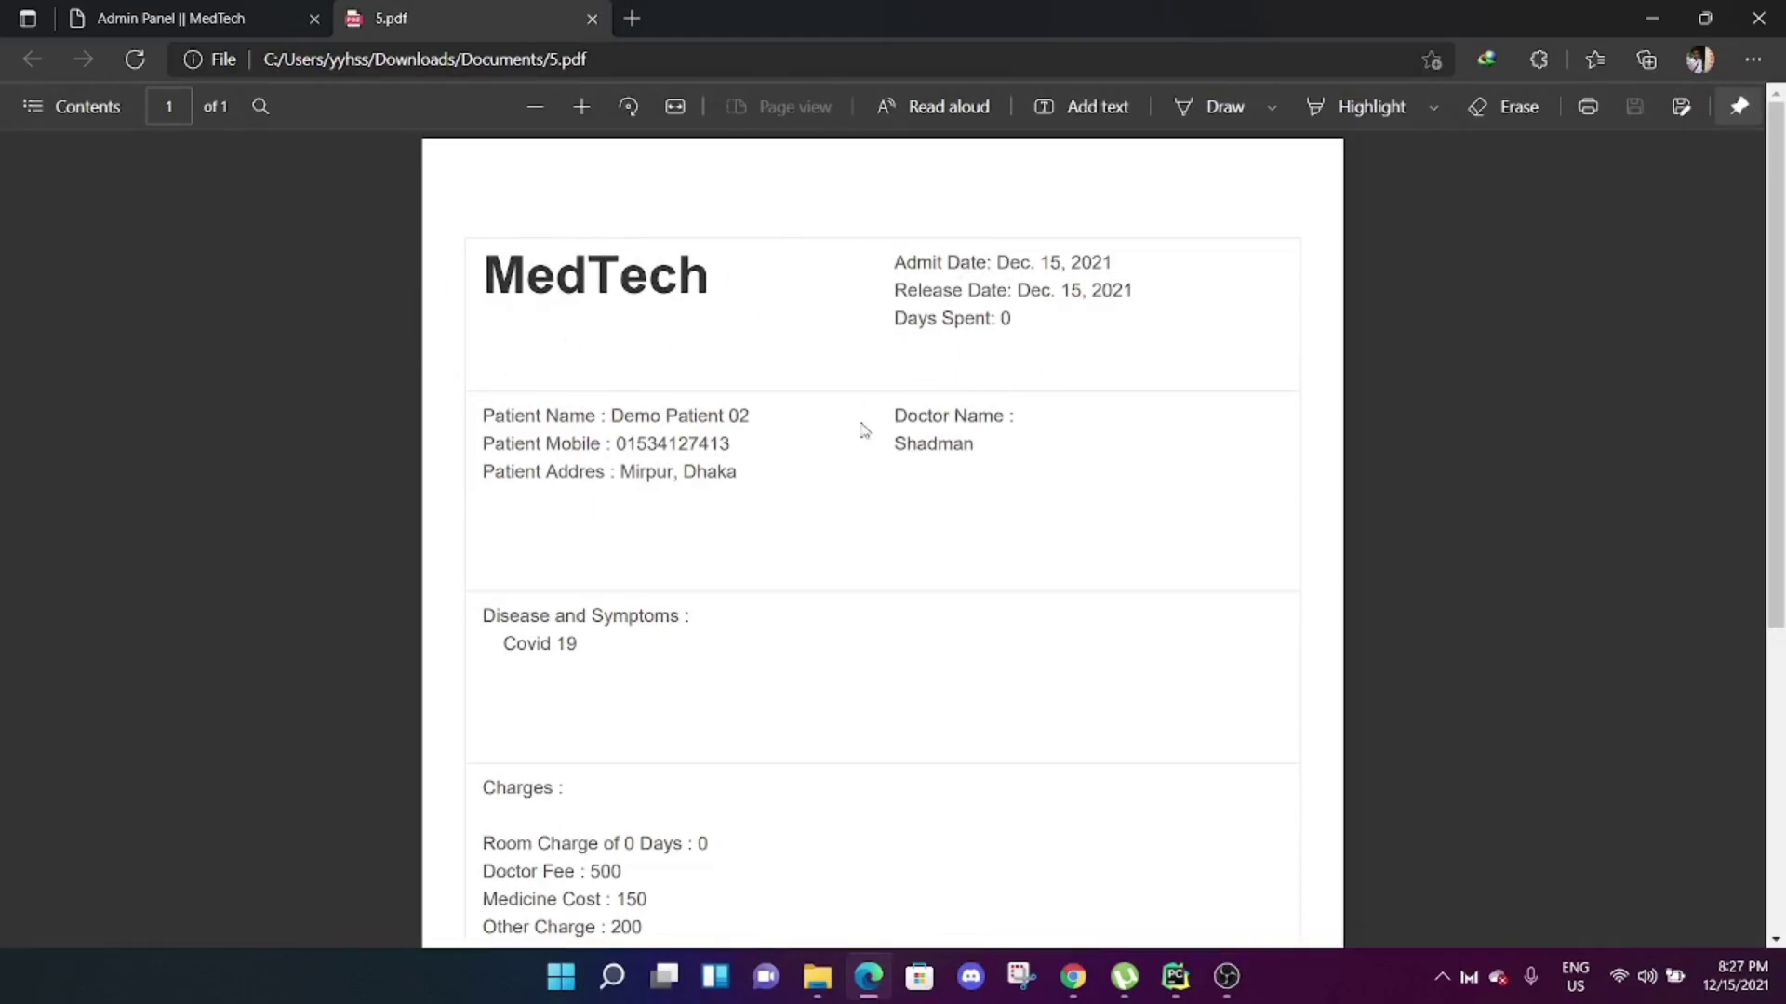
scroll(837, 483, down, 4)
scroll(668, 558, up, 4)
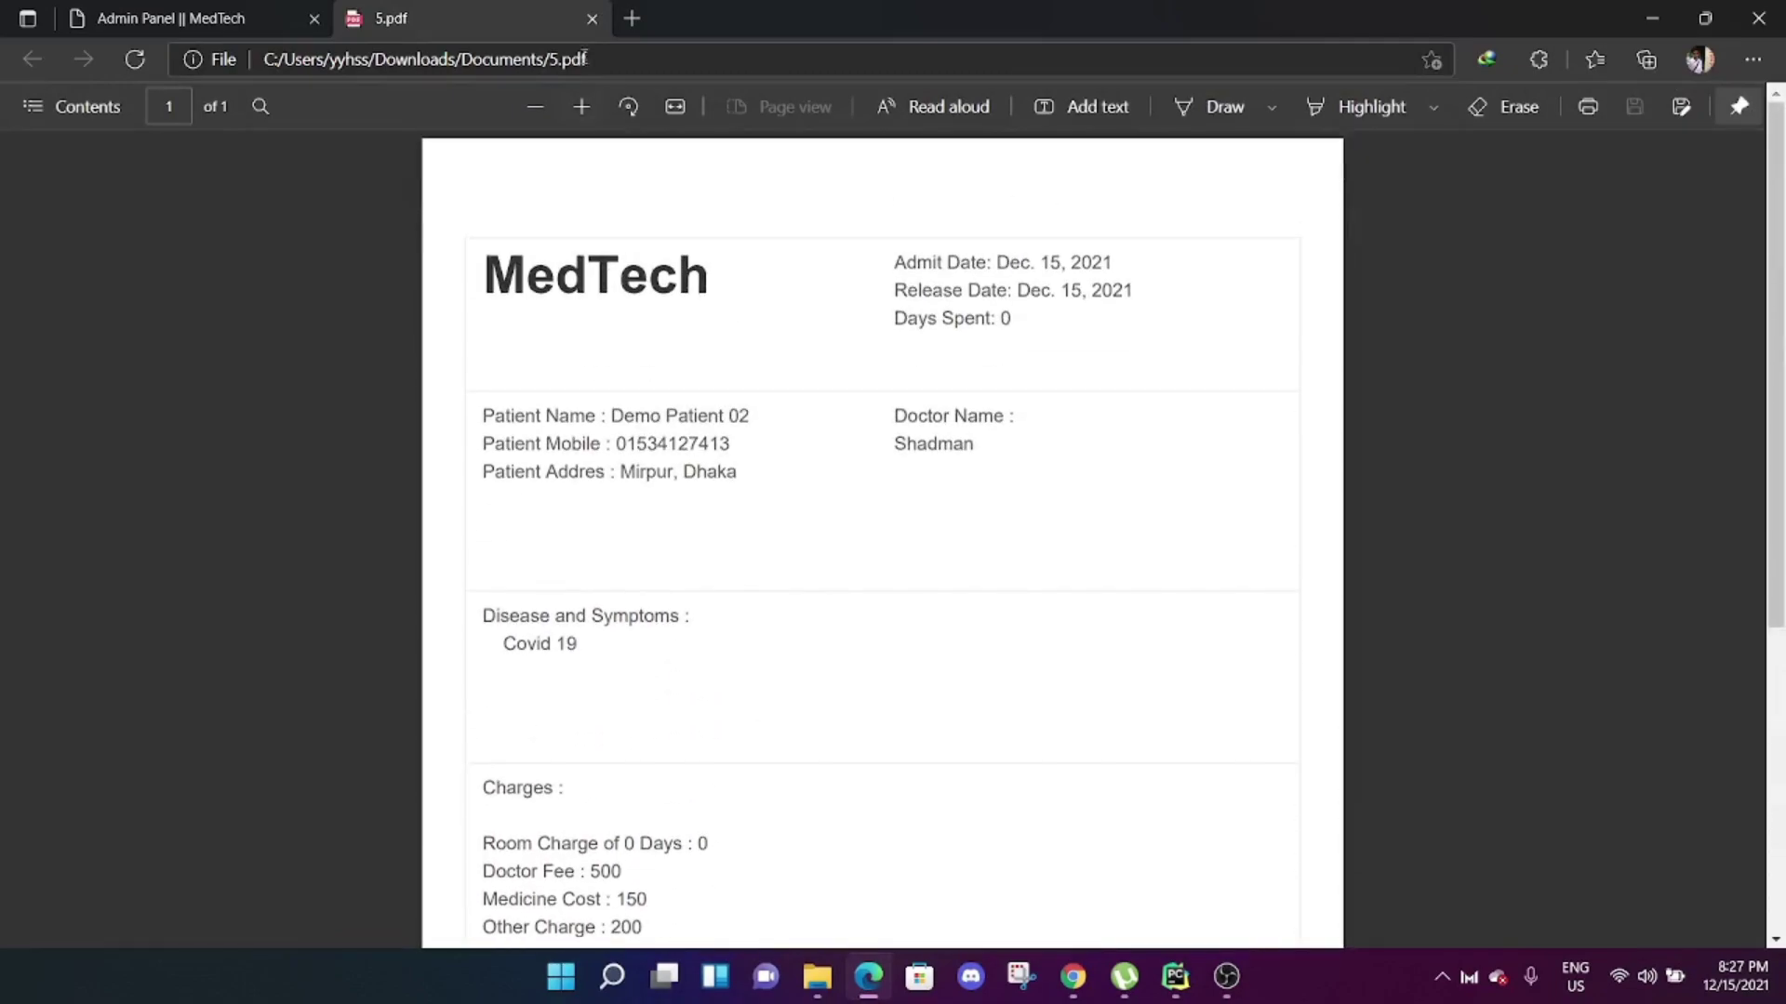
click(592, 19)
scroll(821, 428, up, 5)
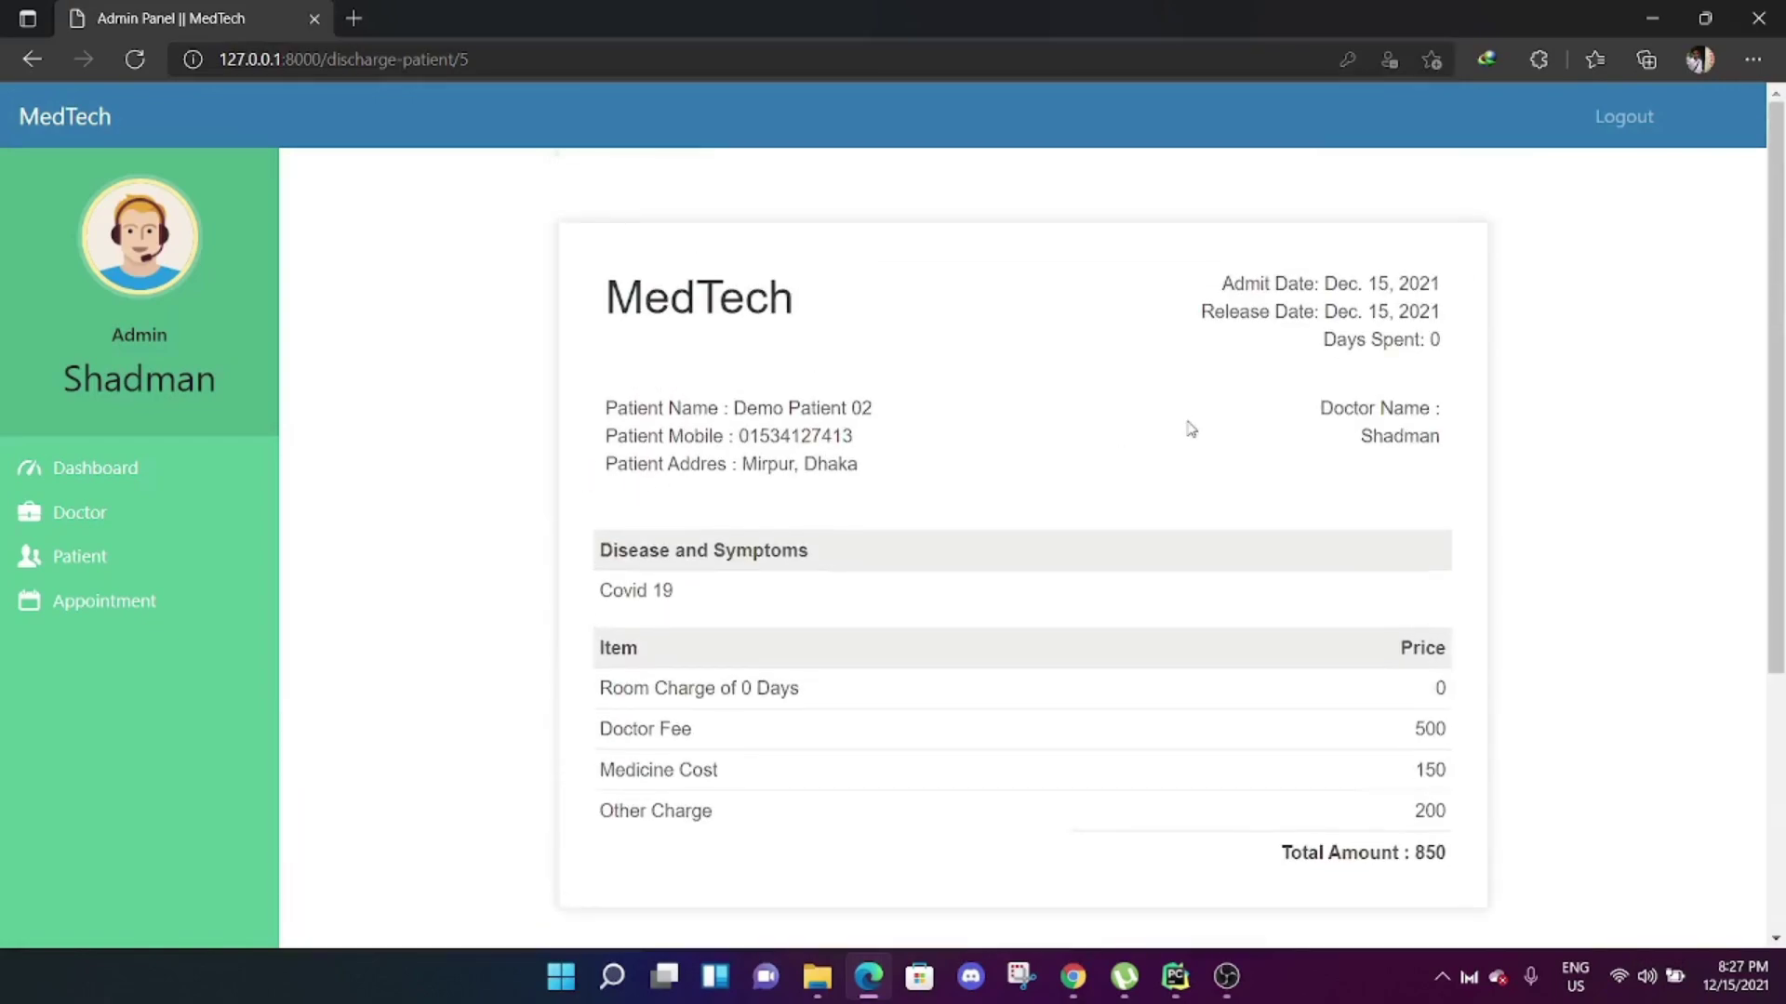
Log out of the admin account and sign in with the saved demo patient credentials.
click(1642, 118)
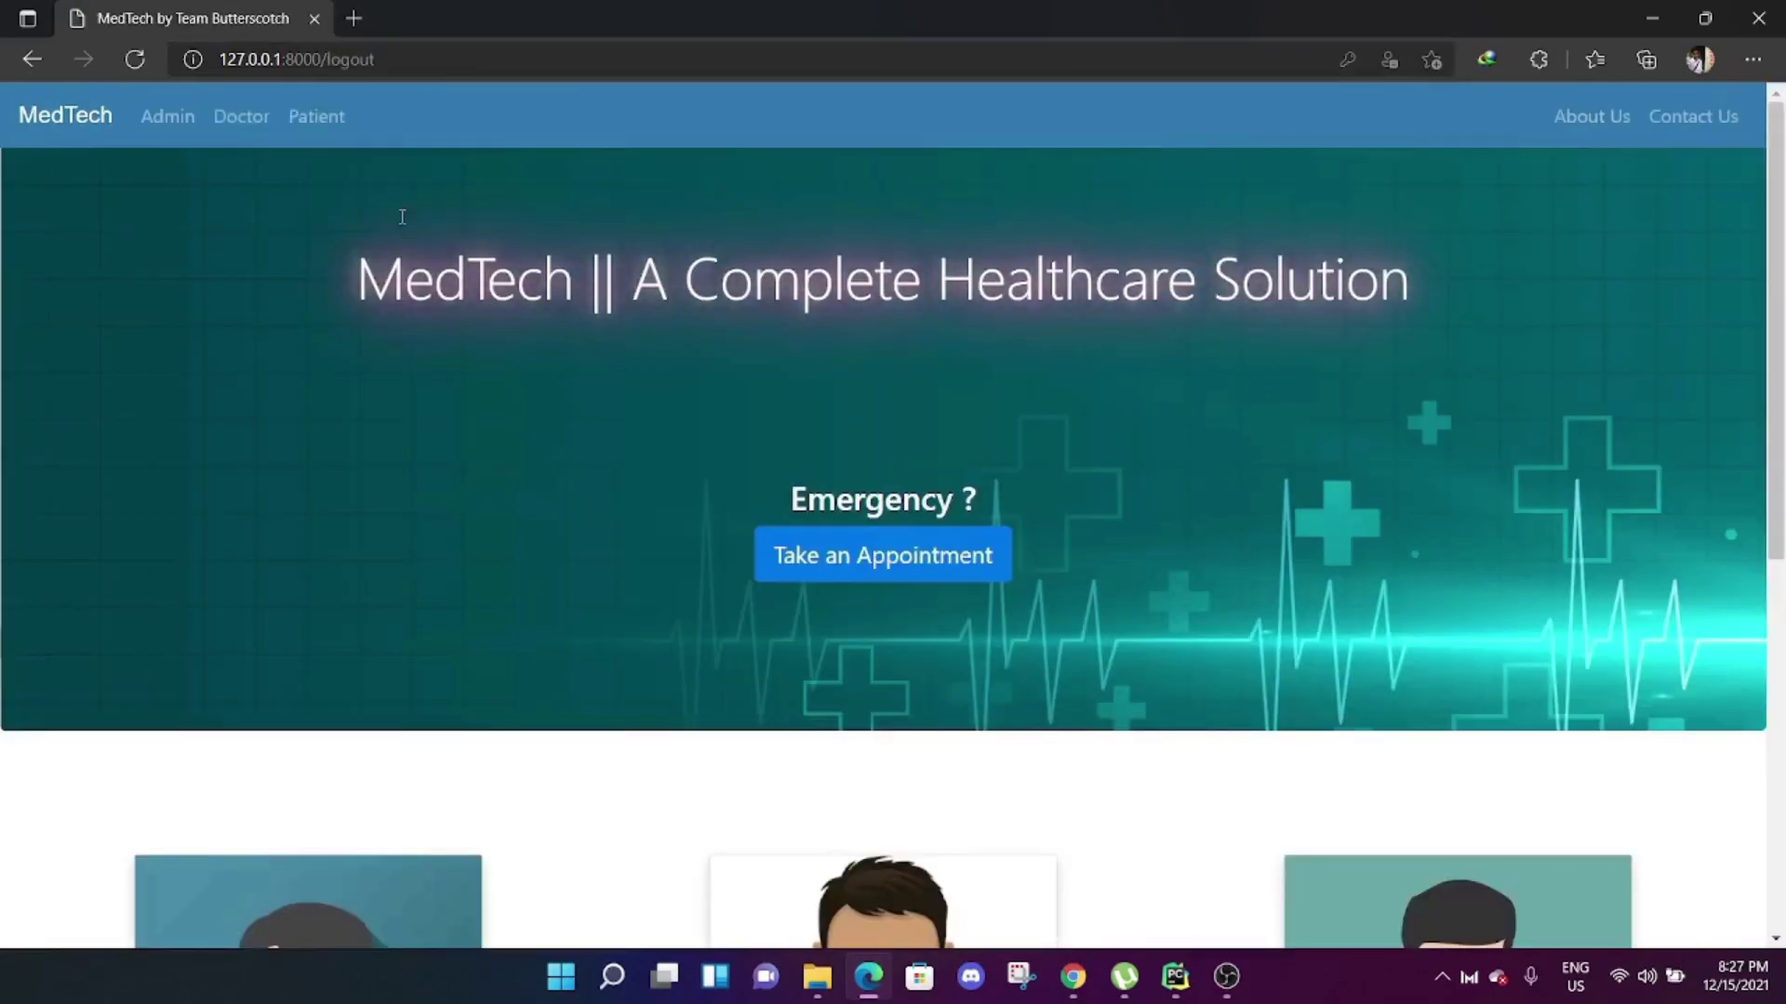
click(337, 123)
click(1028, 467)
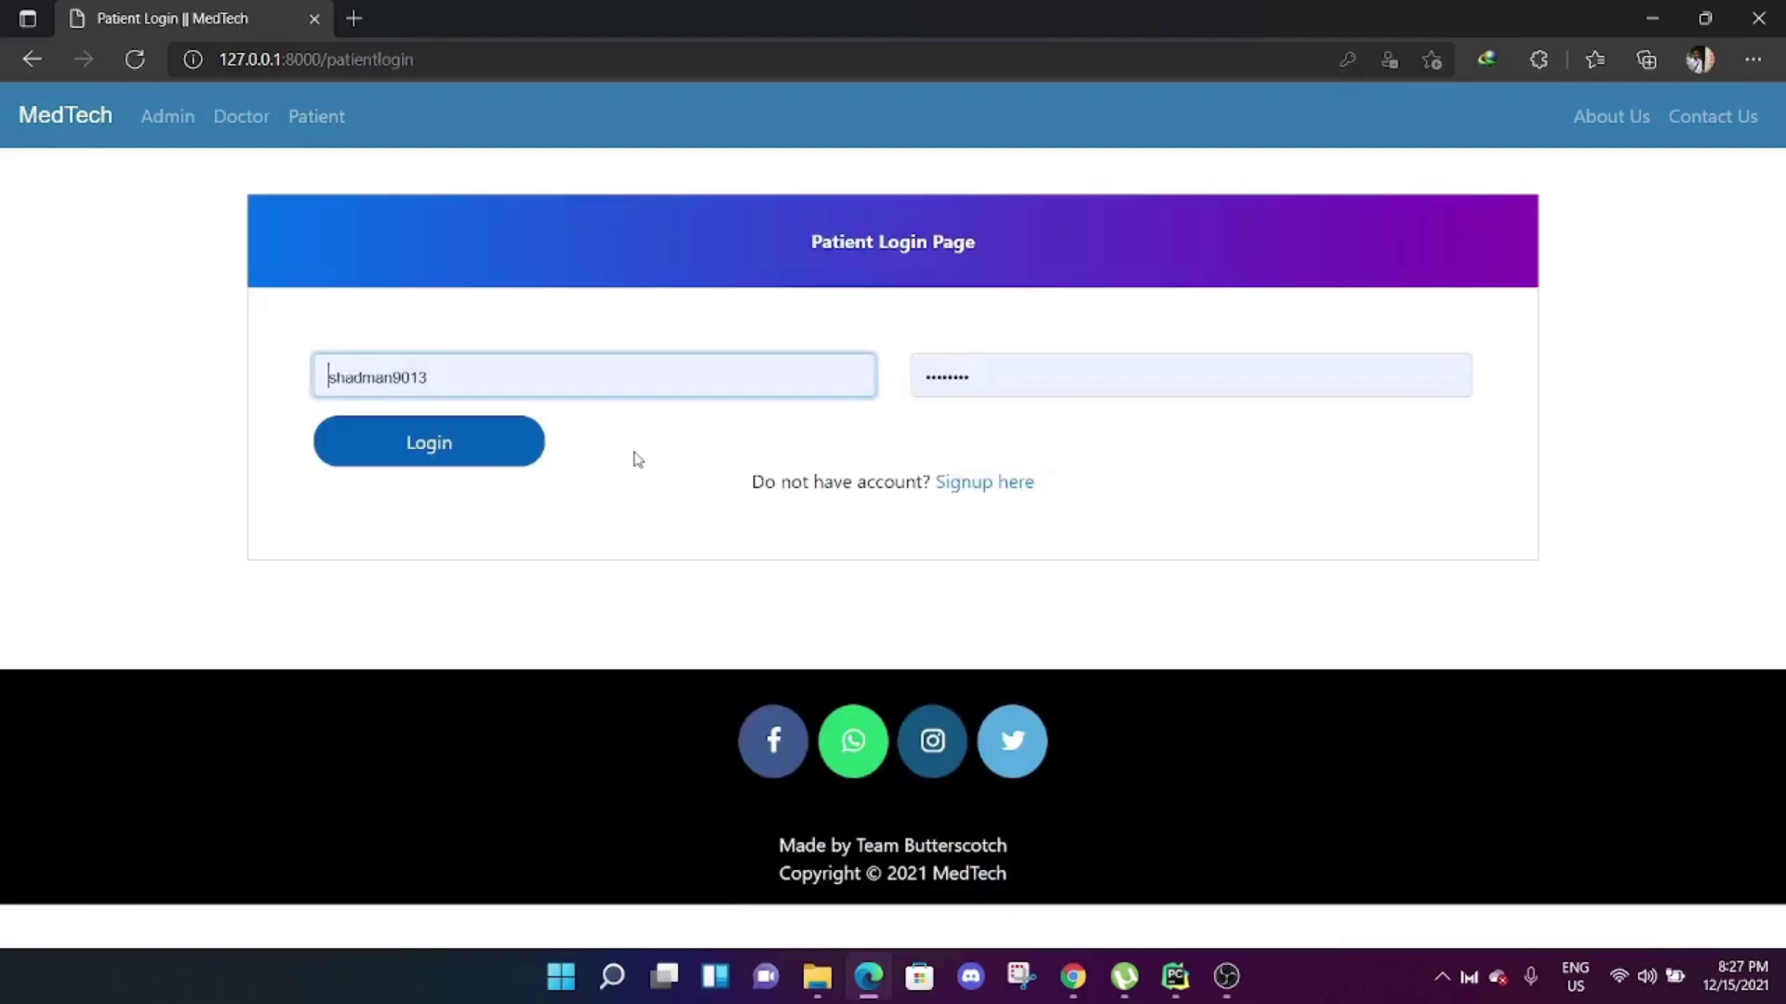
double_click(546, 376)
text(demodoc01)
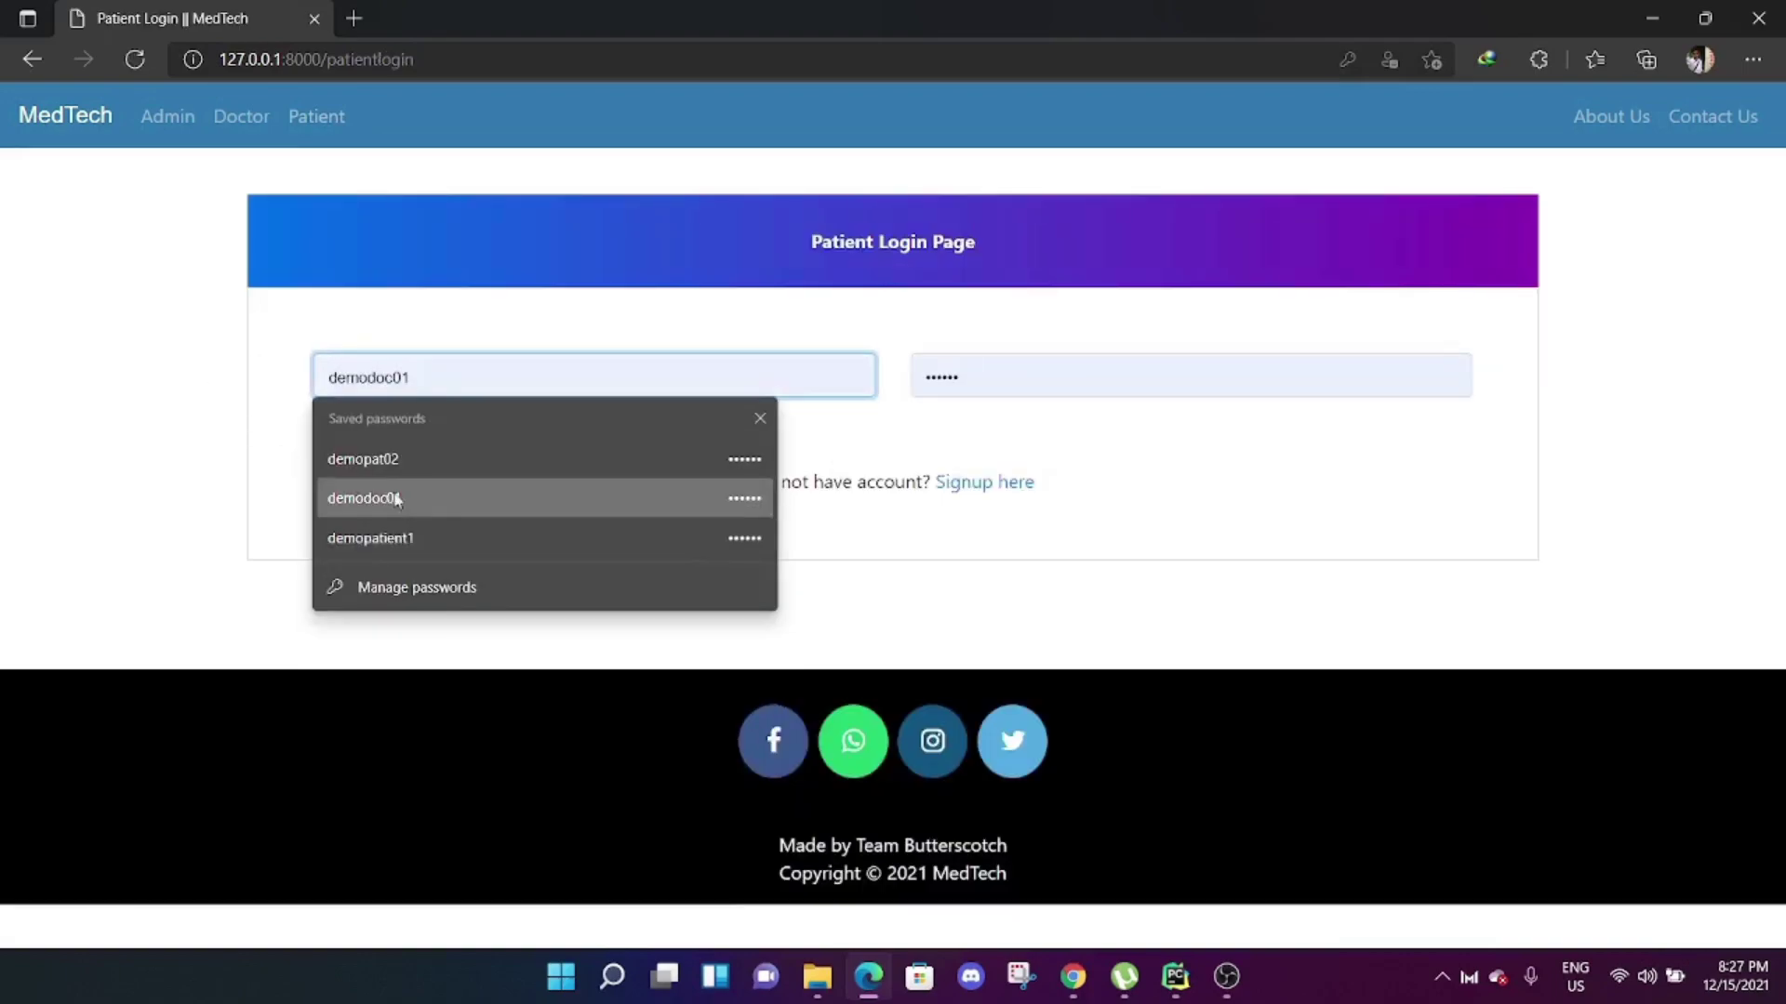
click(508, 467)
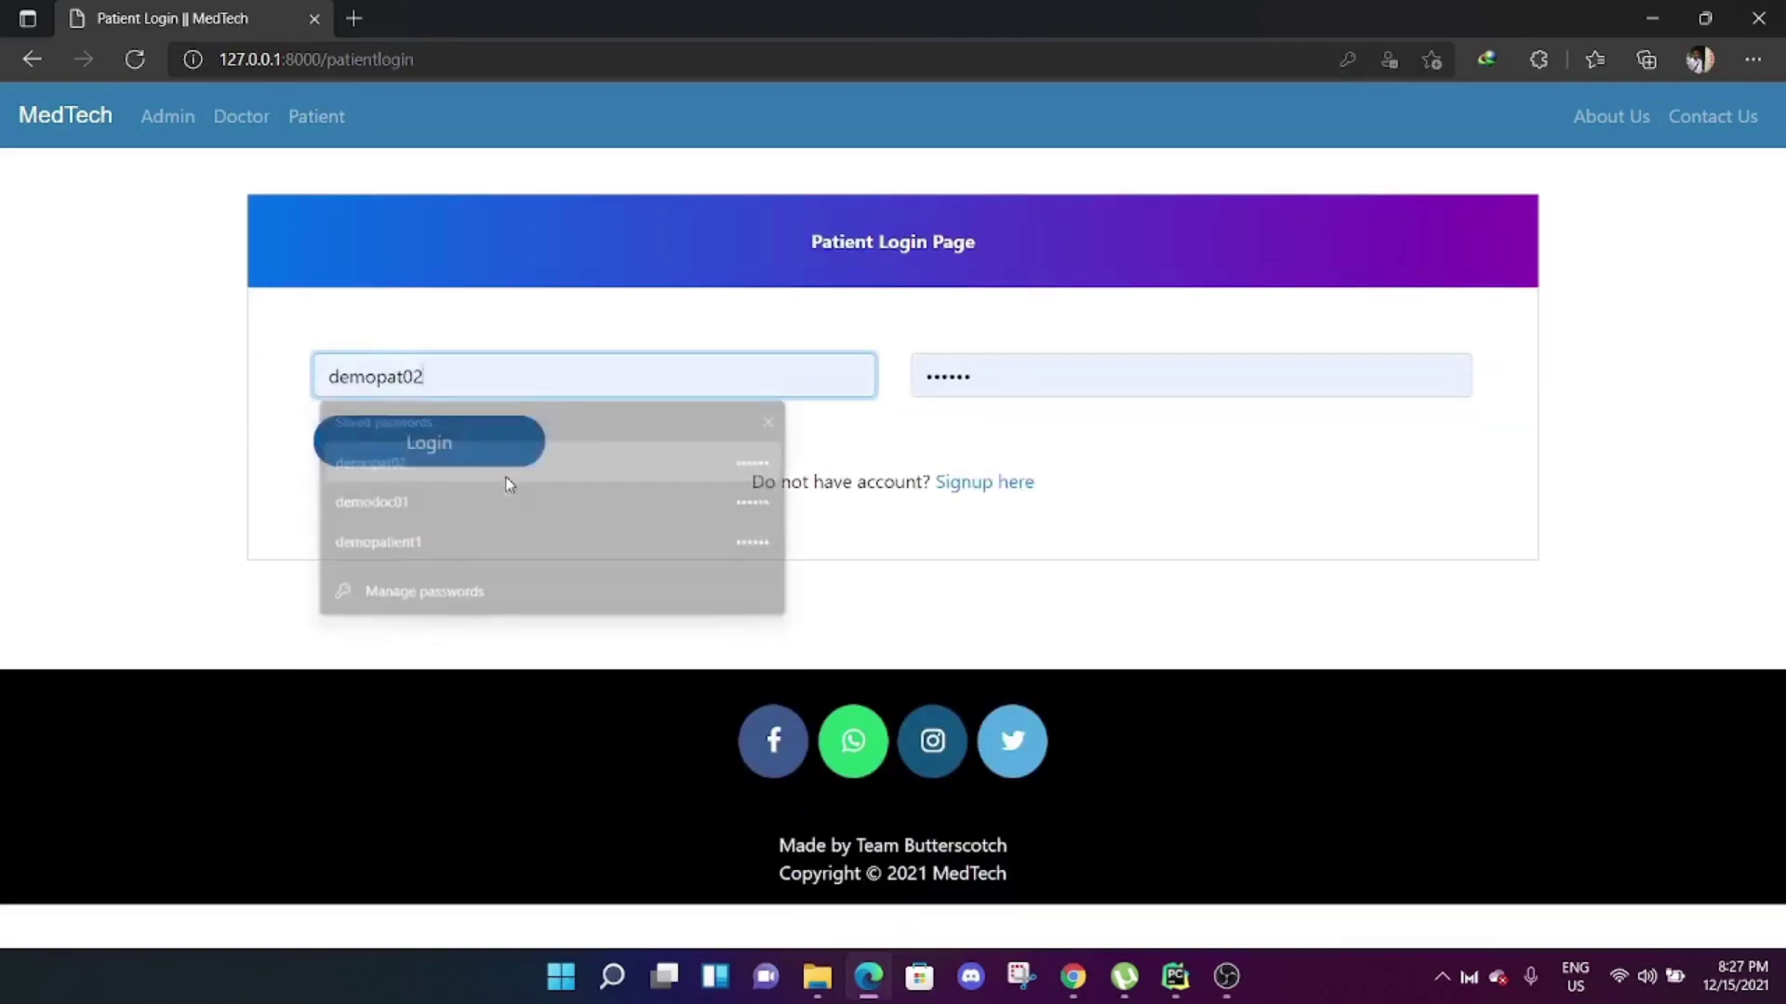
click(478, 465)
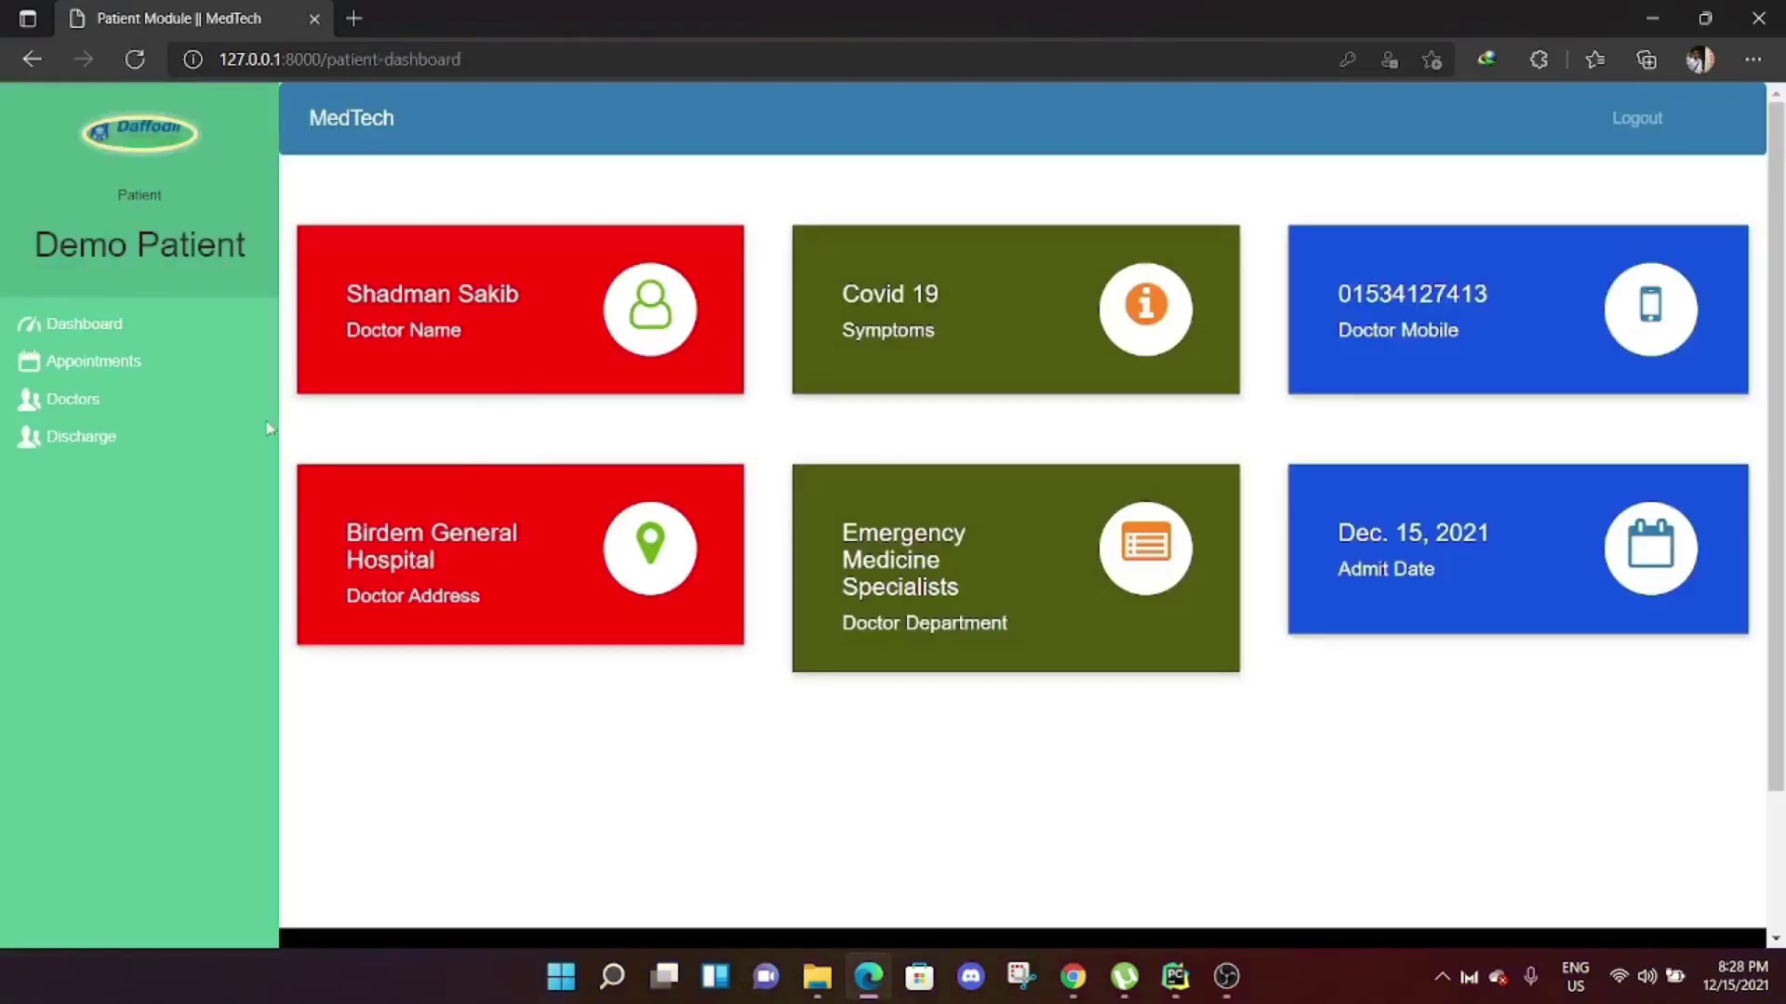
View the patient's discharge bill totalling 850, then log out.
click(119, 439)
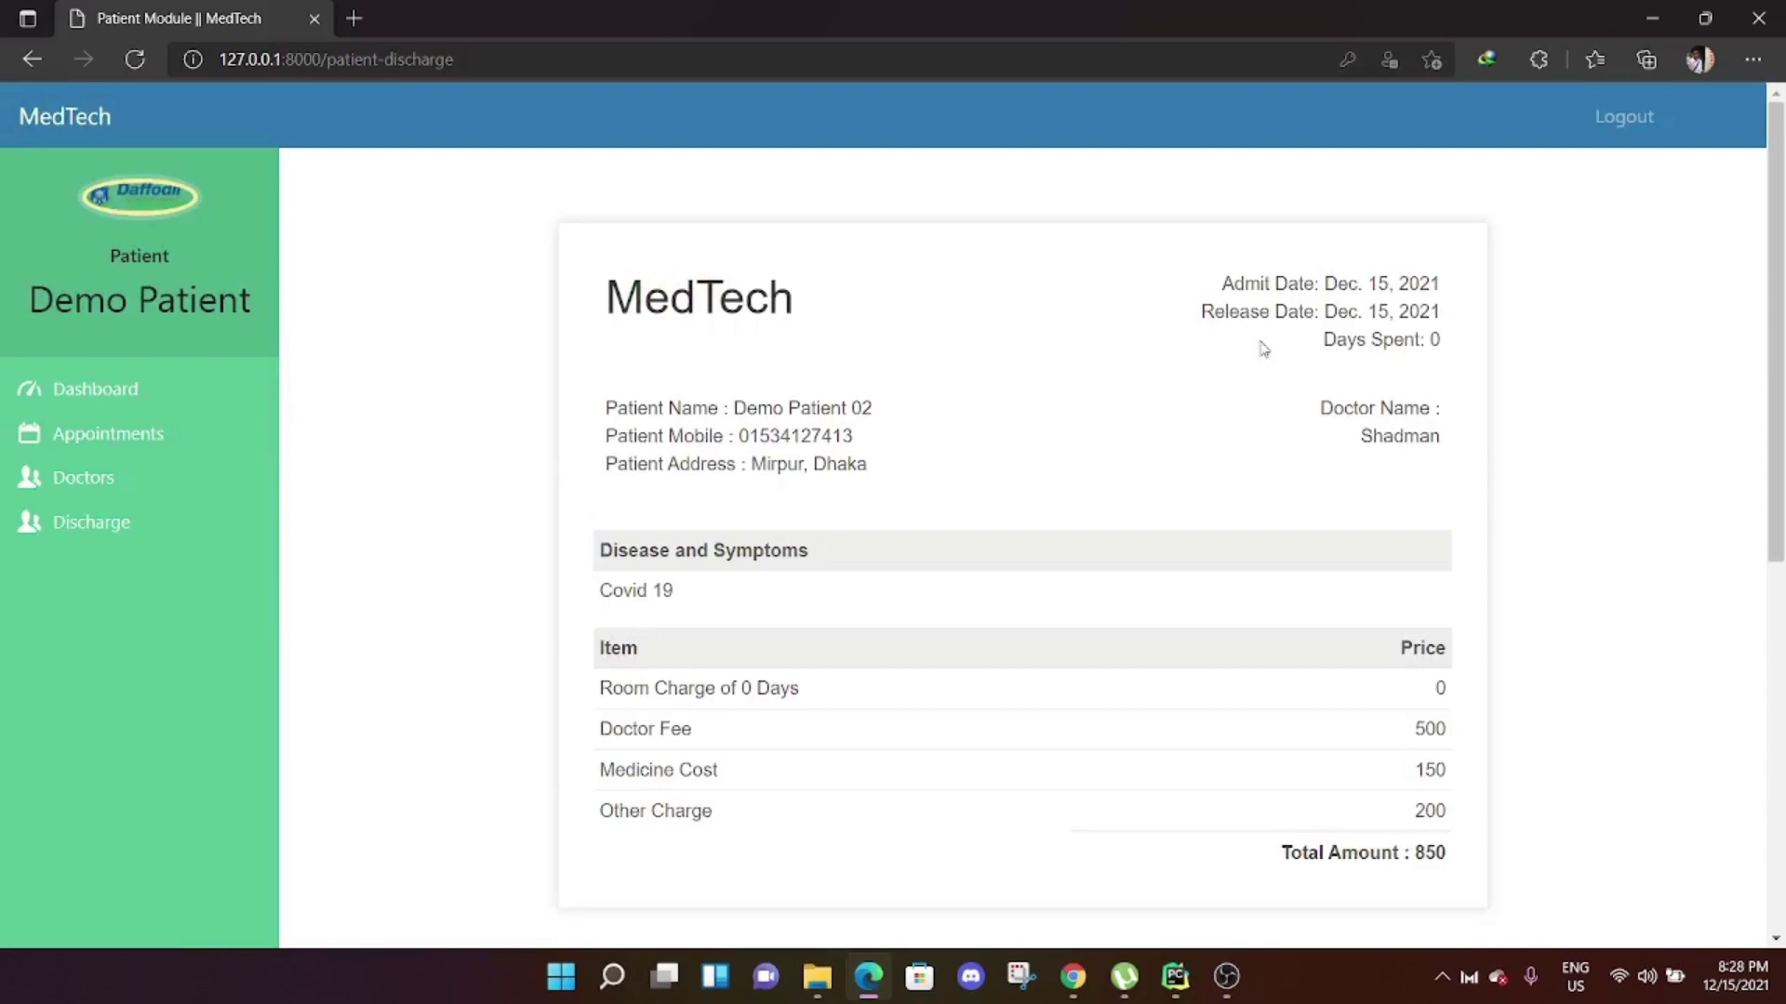
scroll(1307, 699, down, 5)
scroll(1308, 700, up, 5)
scroll(1236, 431, down, 6)
scroll(1032, 462, up, 5)
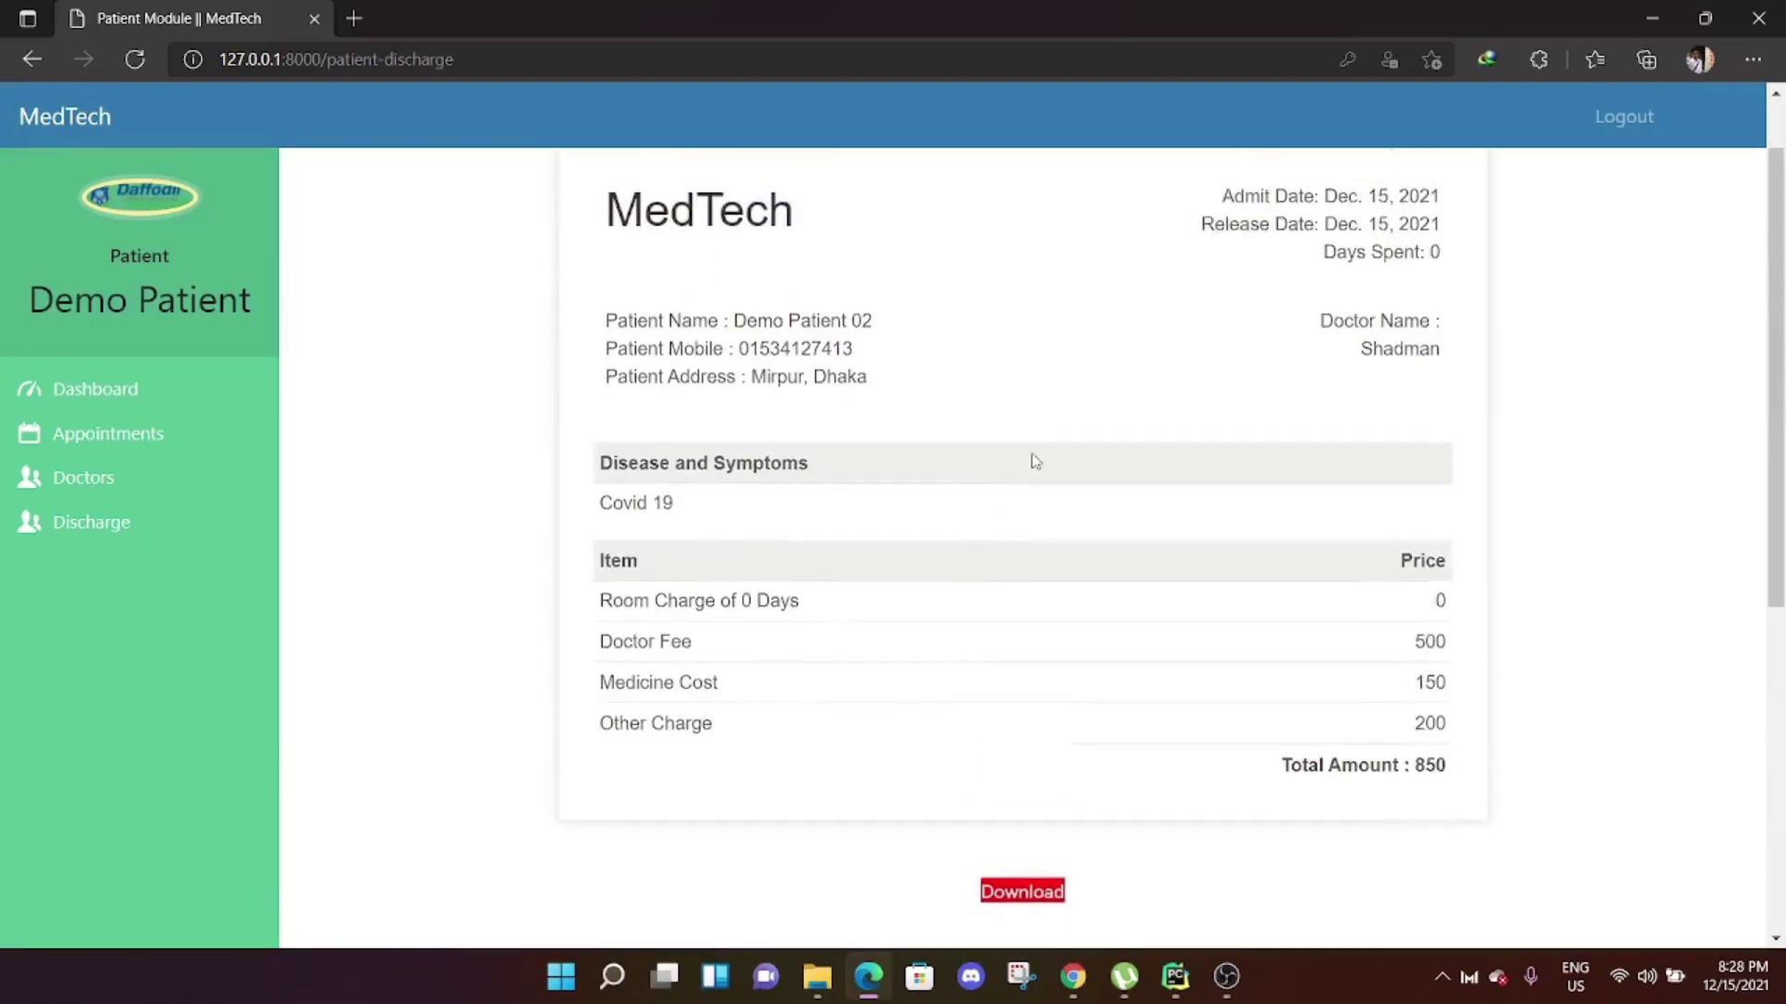
scroll(1111, 611, down, 3)
scroll(1111, 611, down, 1)
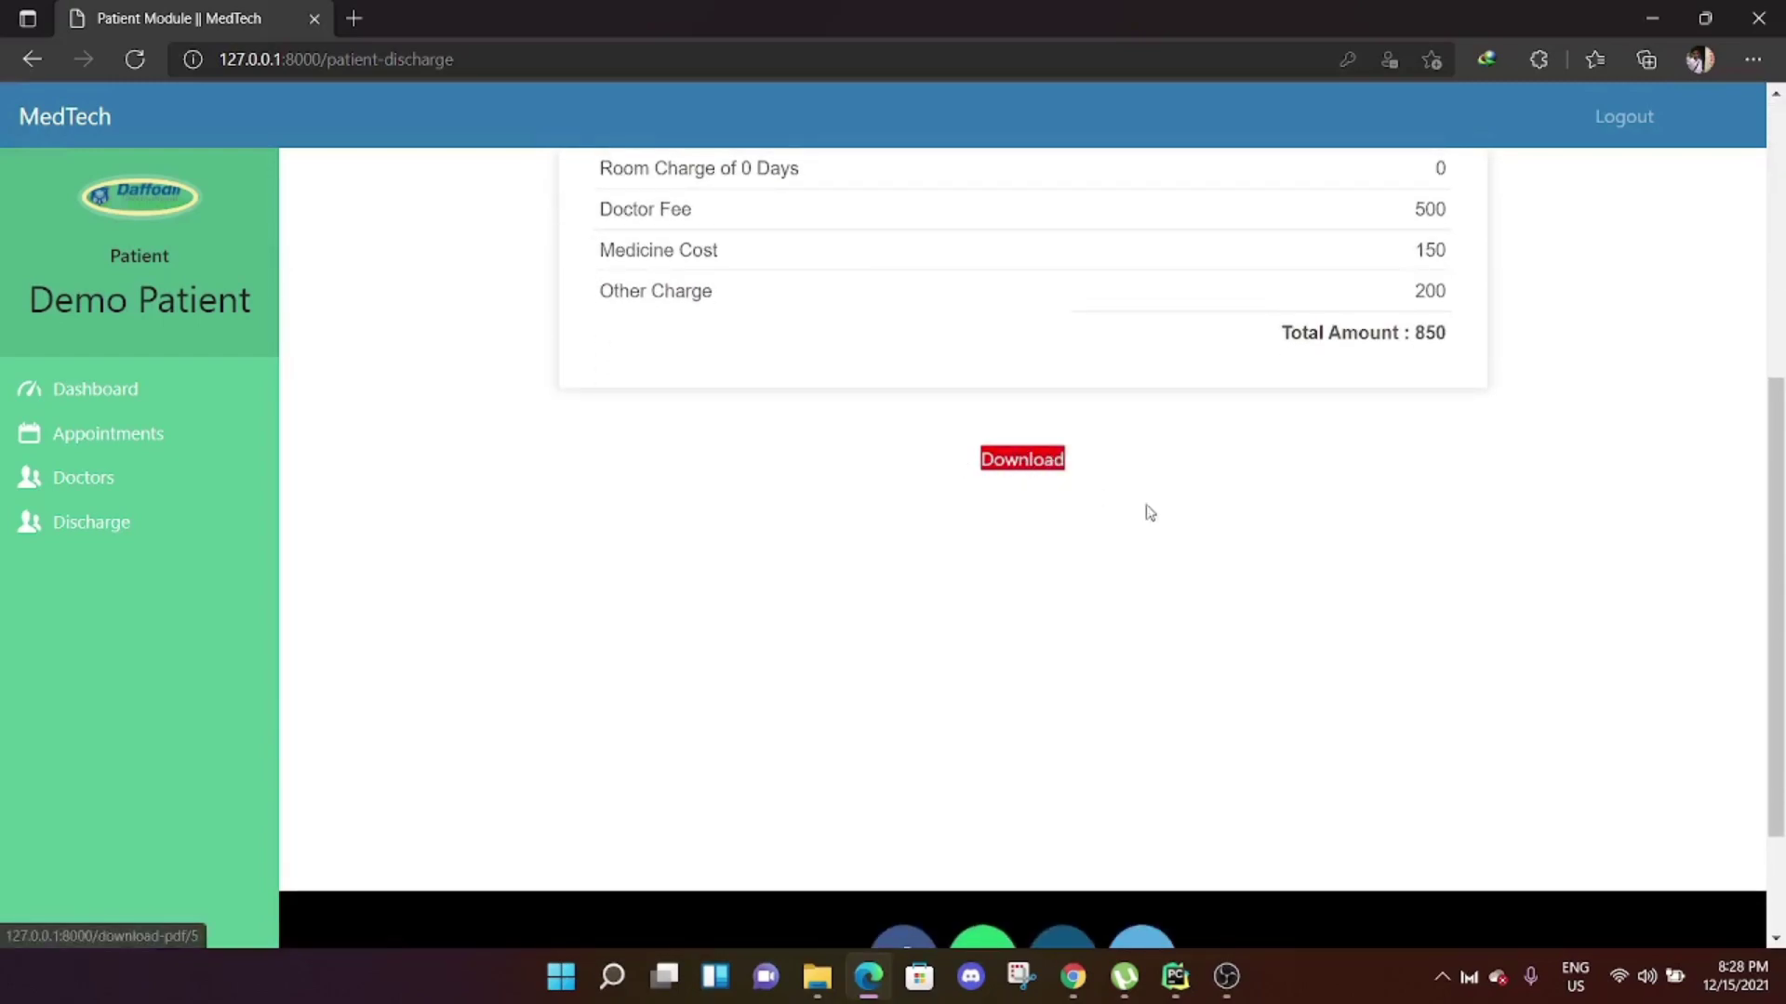
scroll(1246, 493, up, 5)
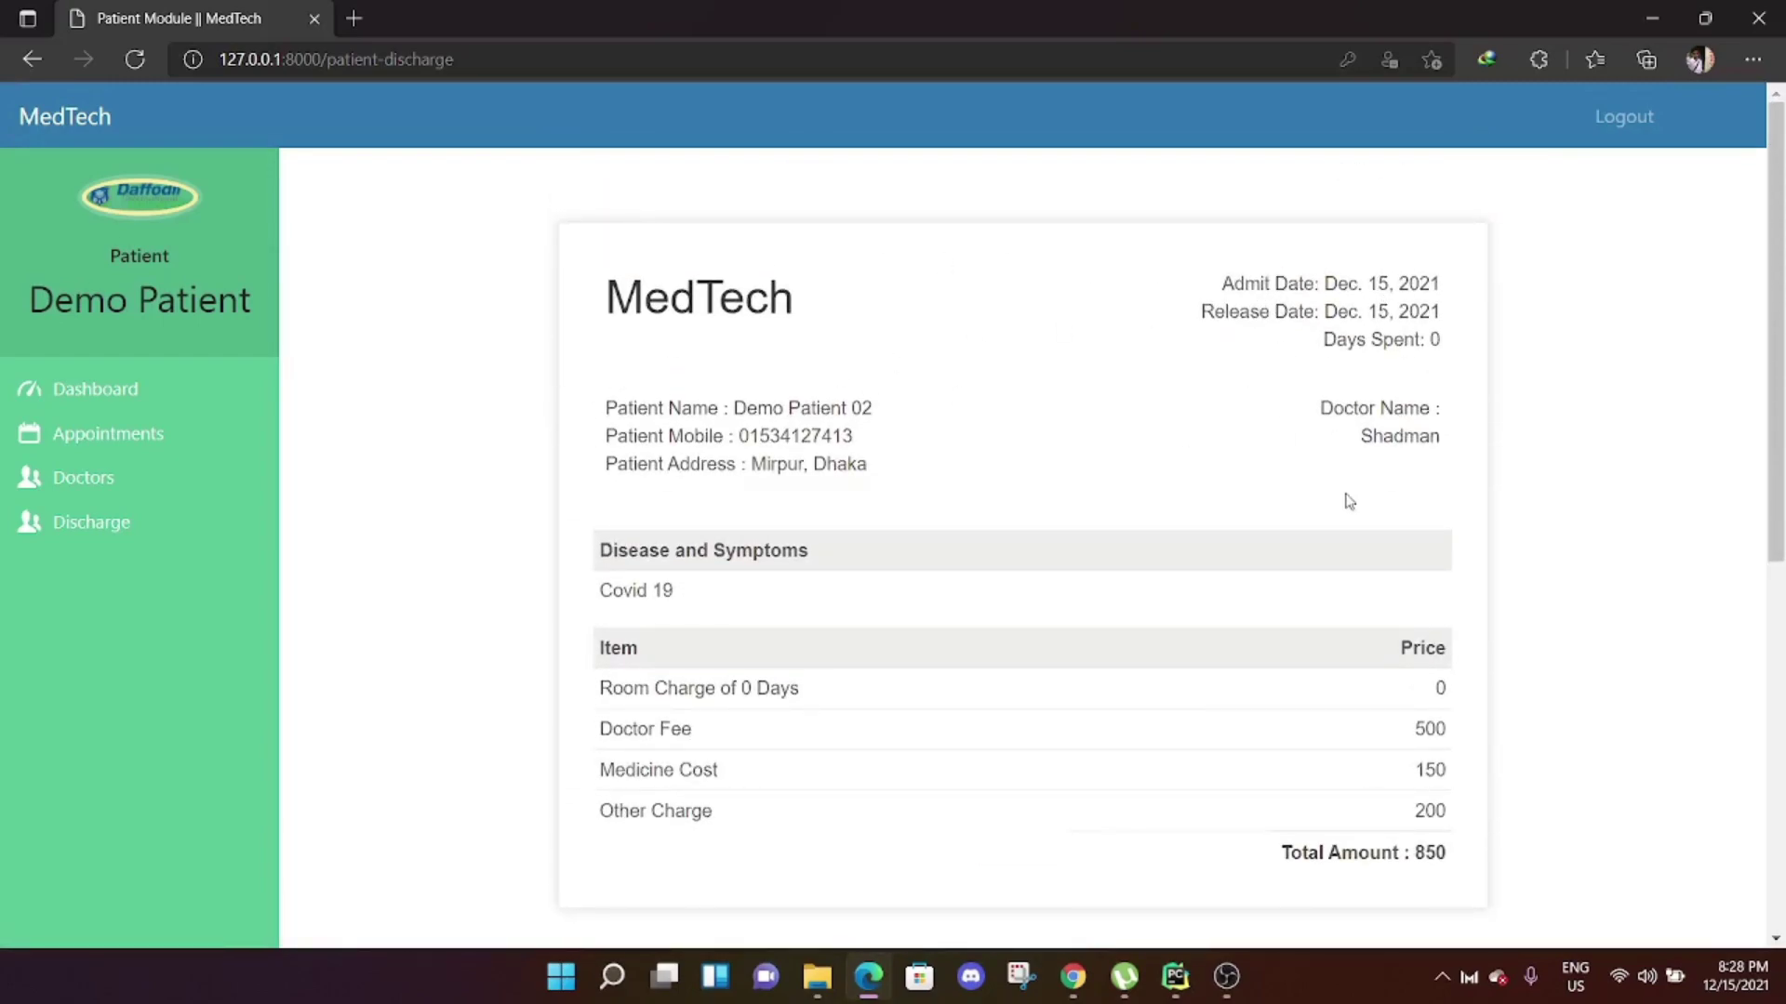
scroll(1343, 498, down, 4)
scroll(1069, 494, up, 4)
click(1615, 123)
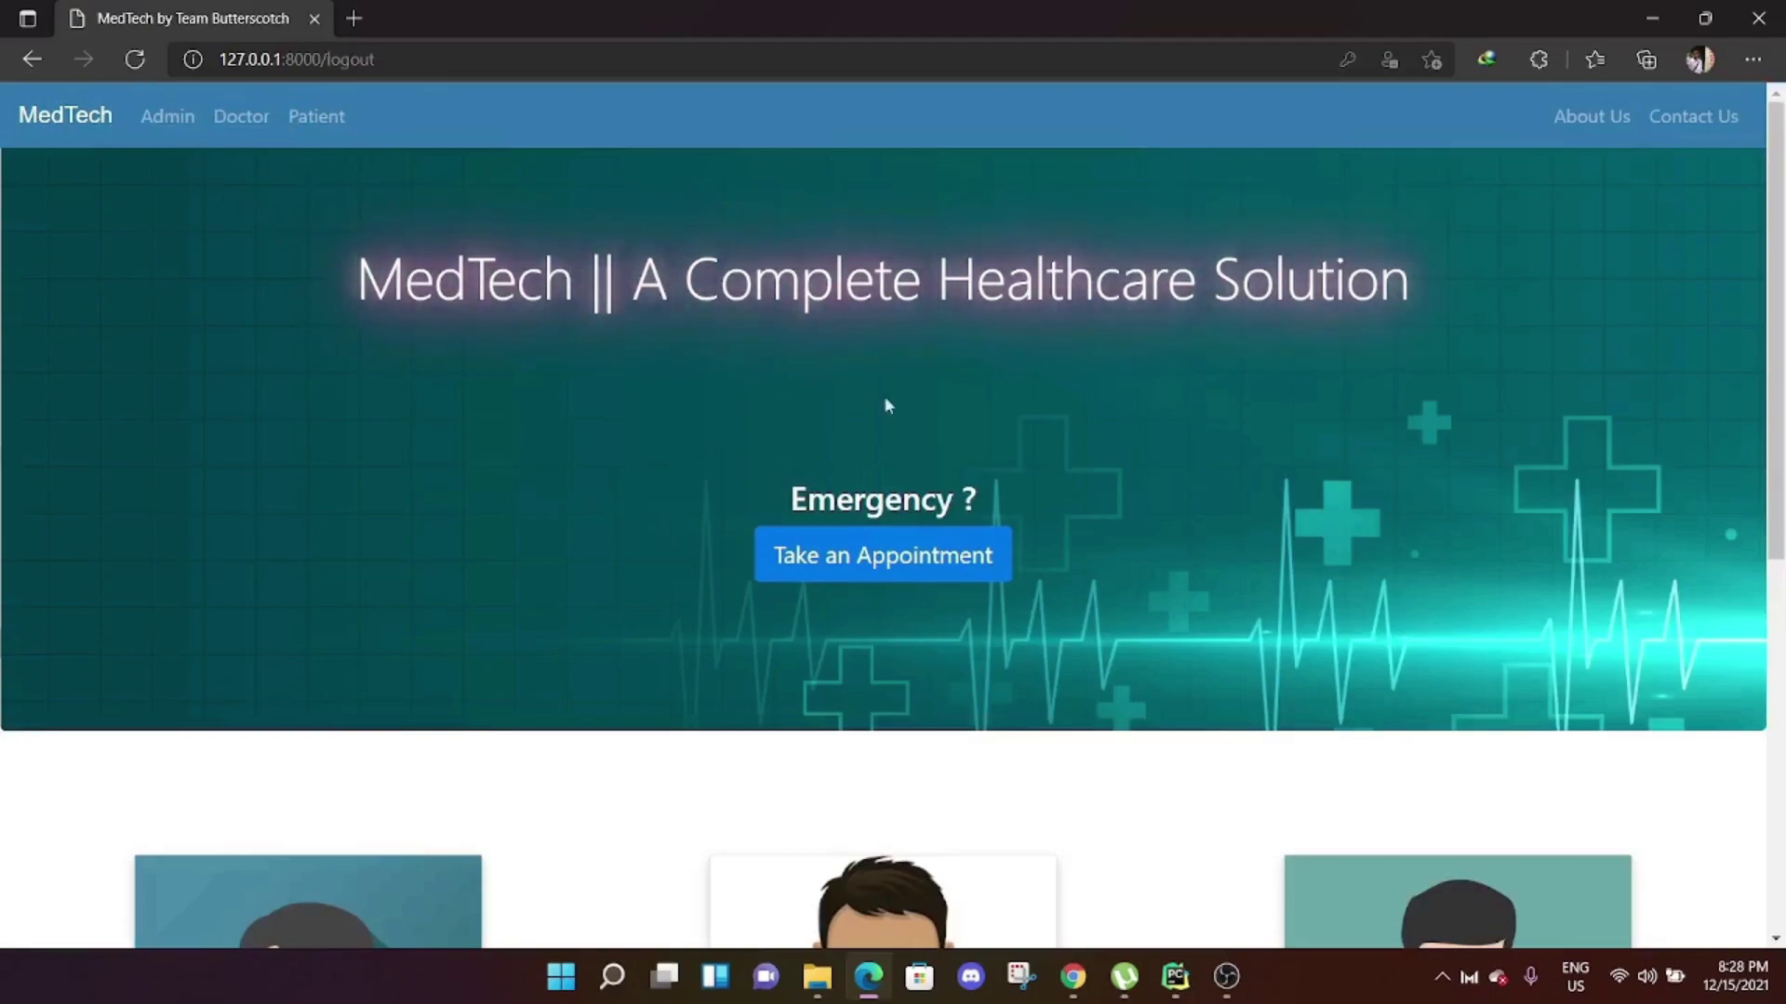
Browse the patient appointment page, the admin welcome page and the home page.
click(963, 562)
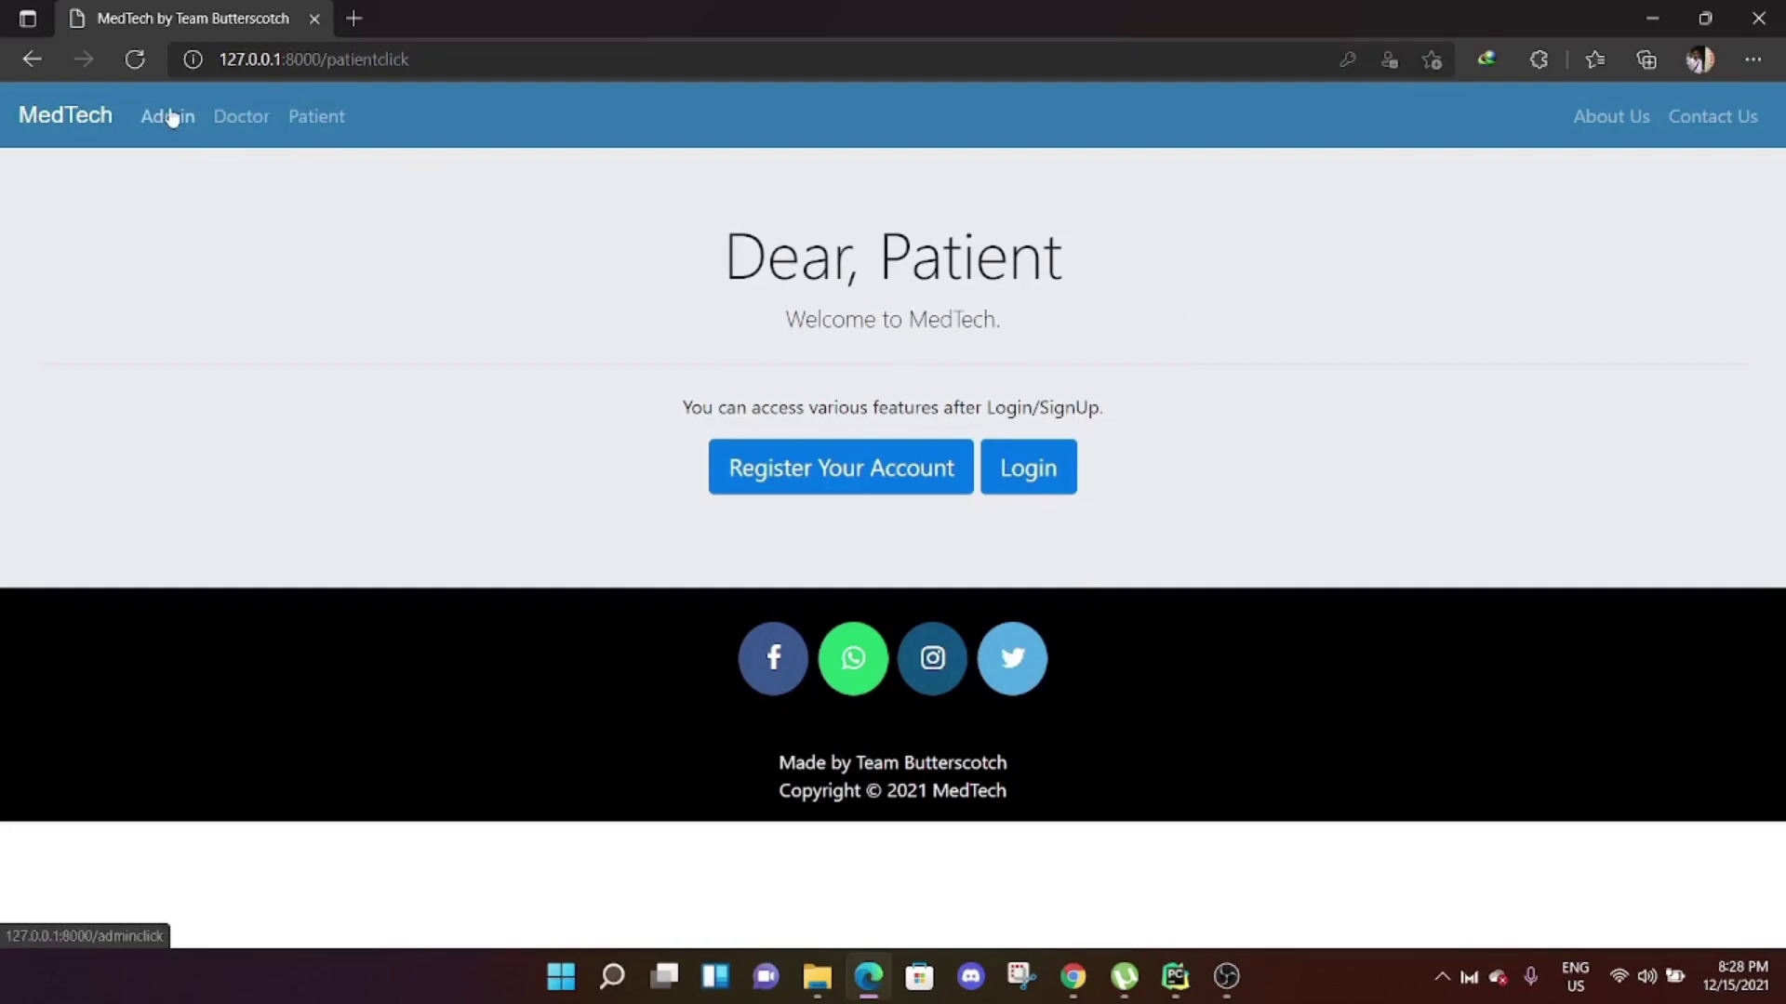
click(172, 118)
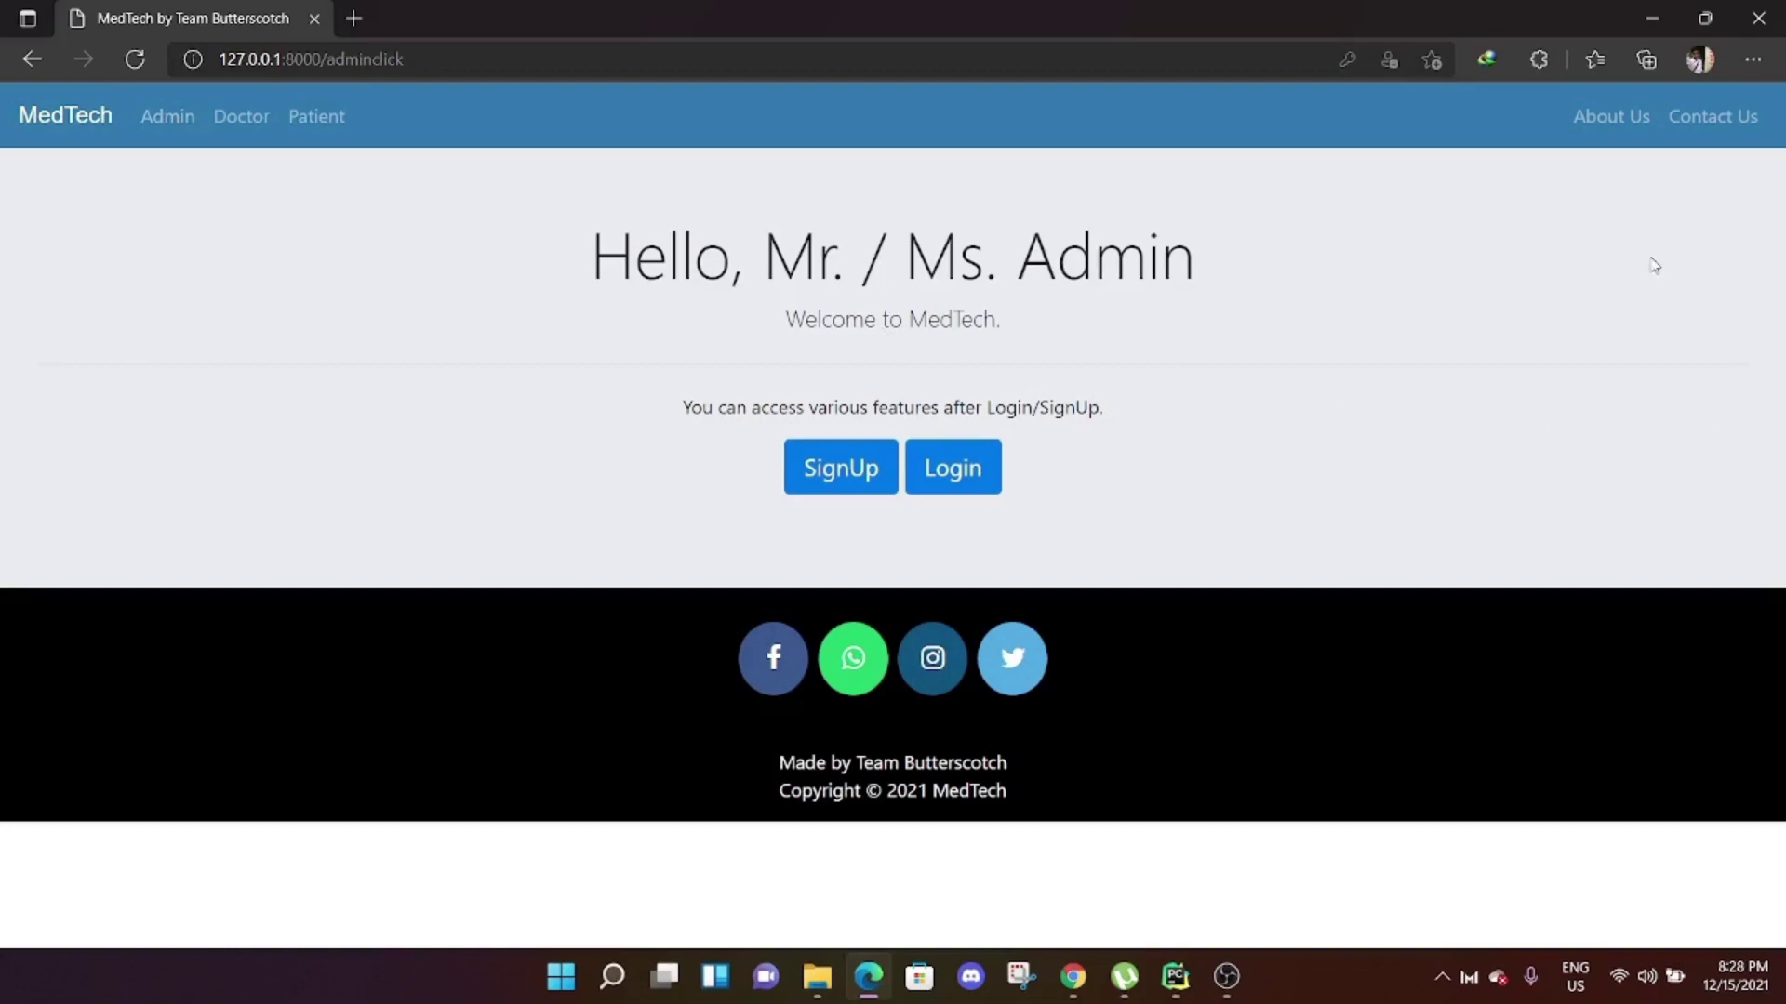
click(97, 124)
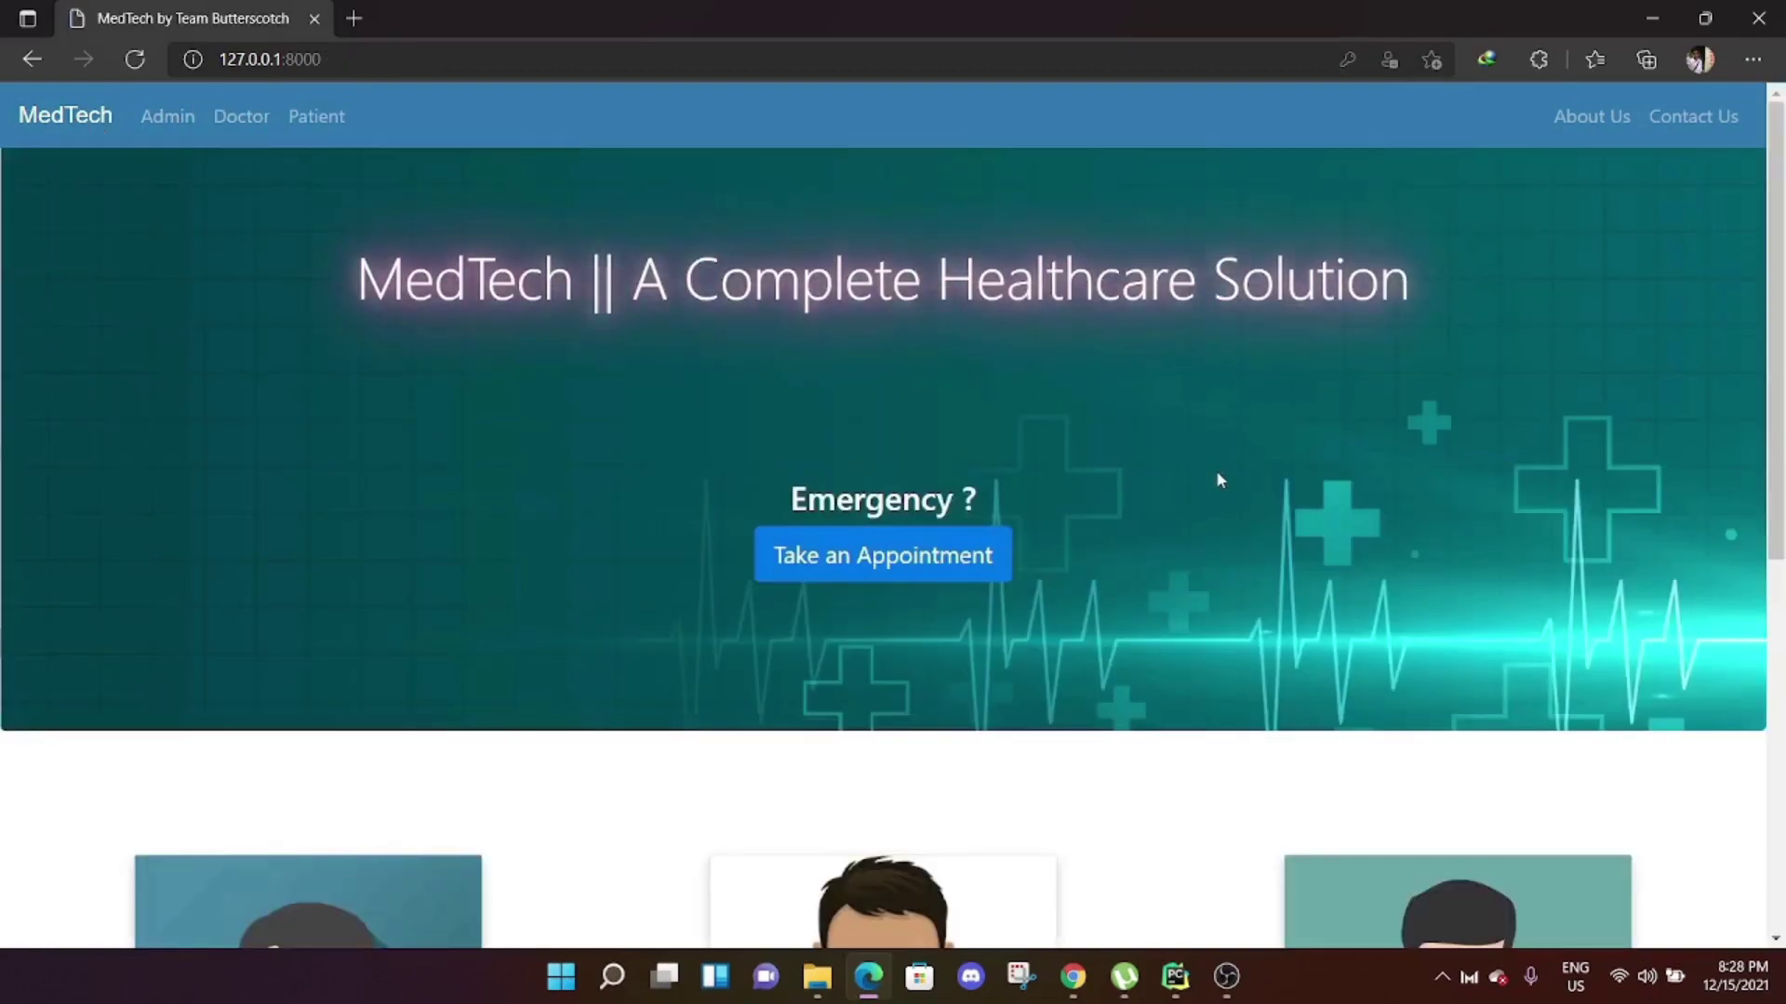
scroll(1220, 480, down, 4)
scroll(1594, 367, down, 3)
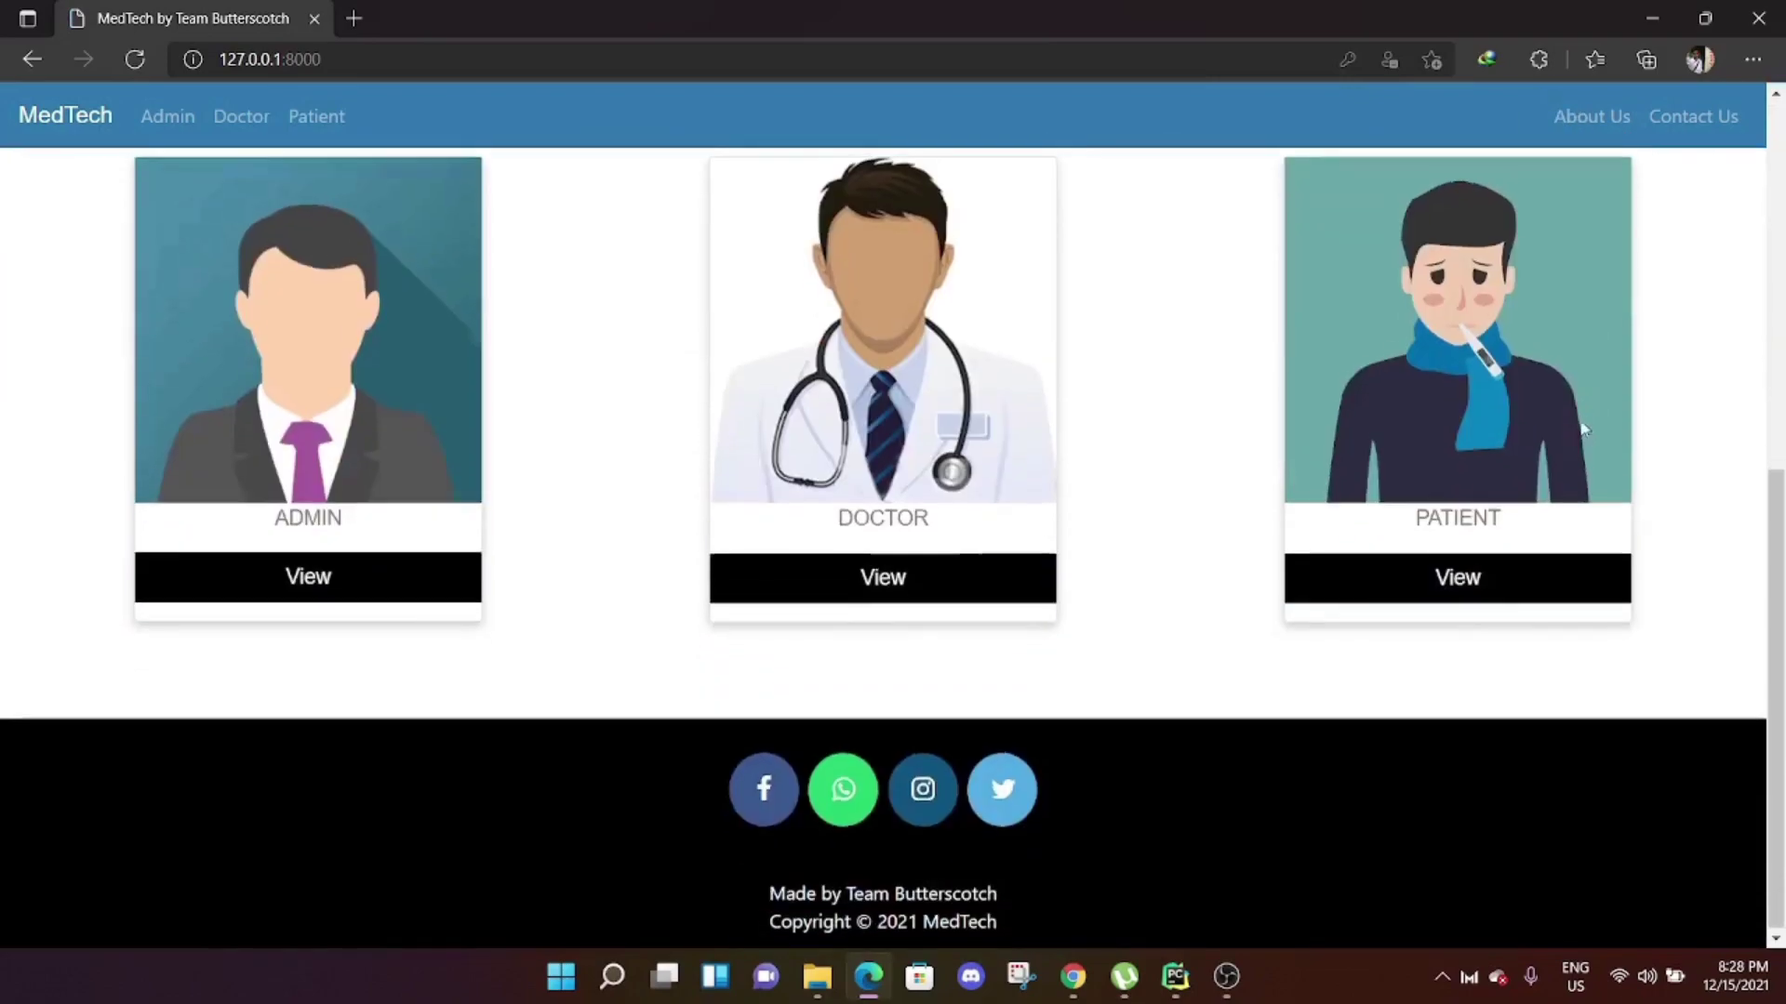
scroll(1578, 471, up, 7)
Read through the MedTech About Us page.
click(1612, 117)
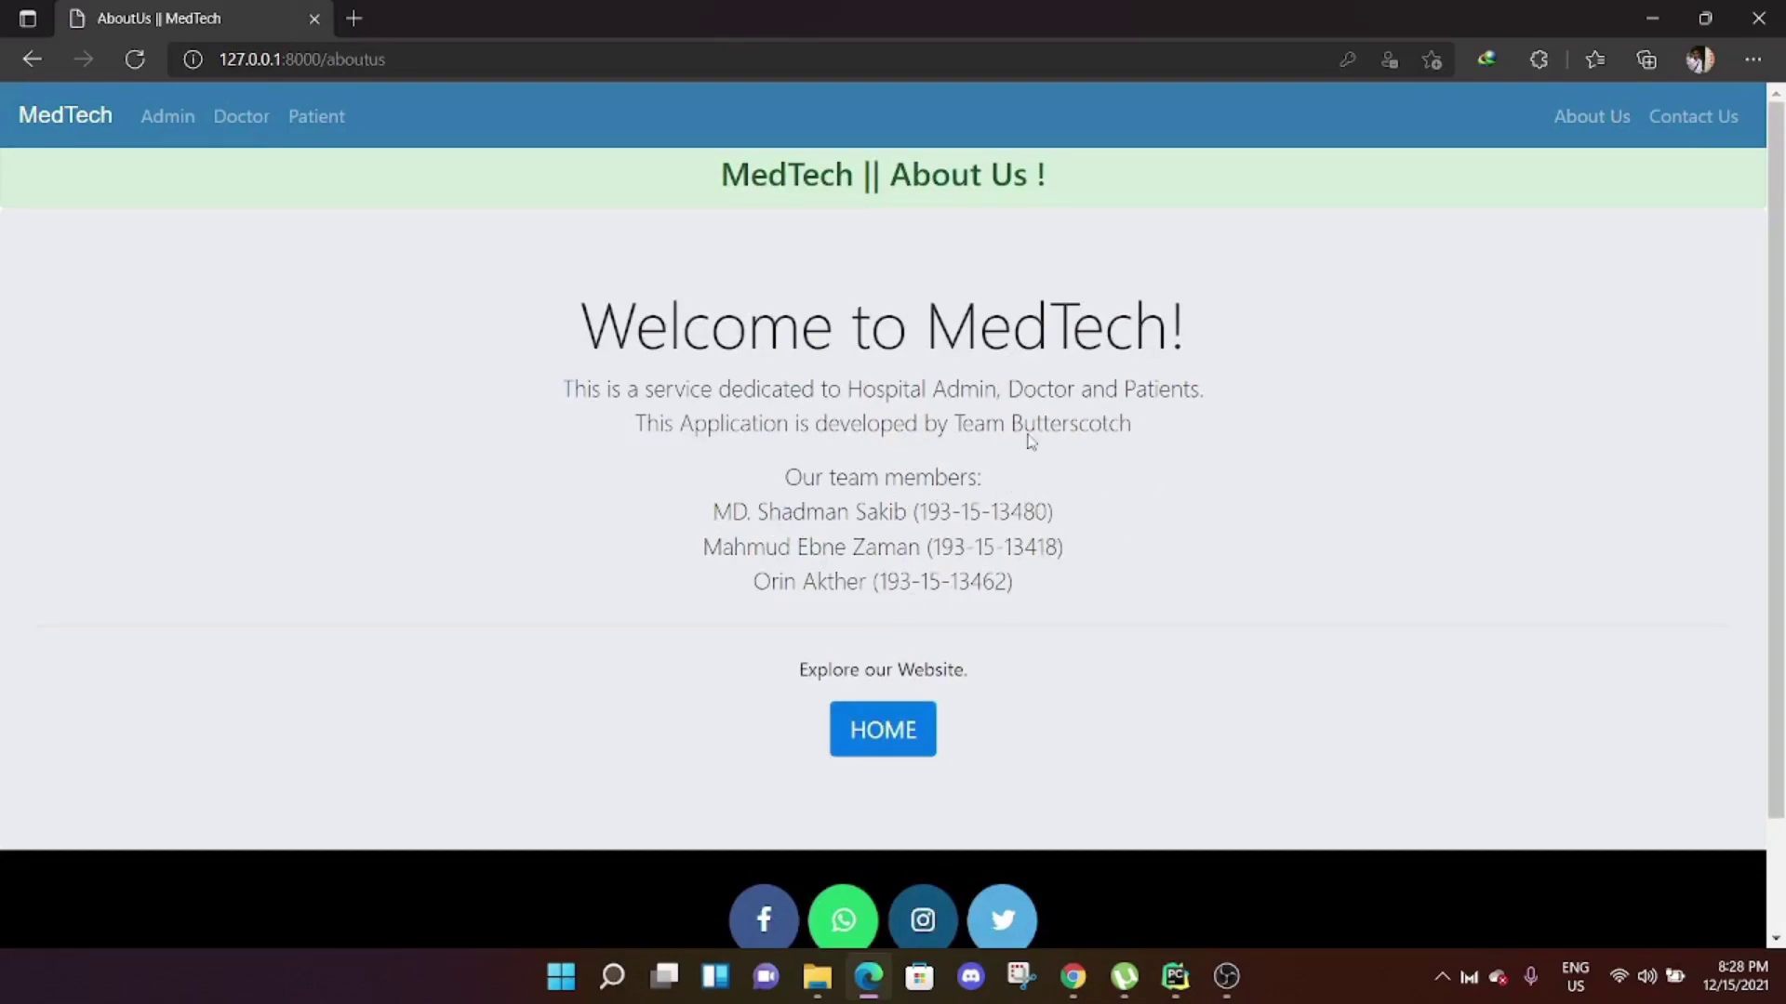
scroll(1207, 416, down, 3)
scroll(1208, 410, up, 3)
scroll(1292, 372, down, 2)
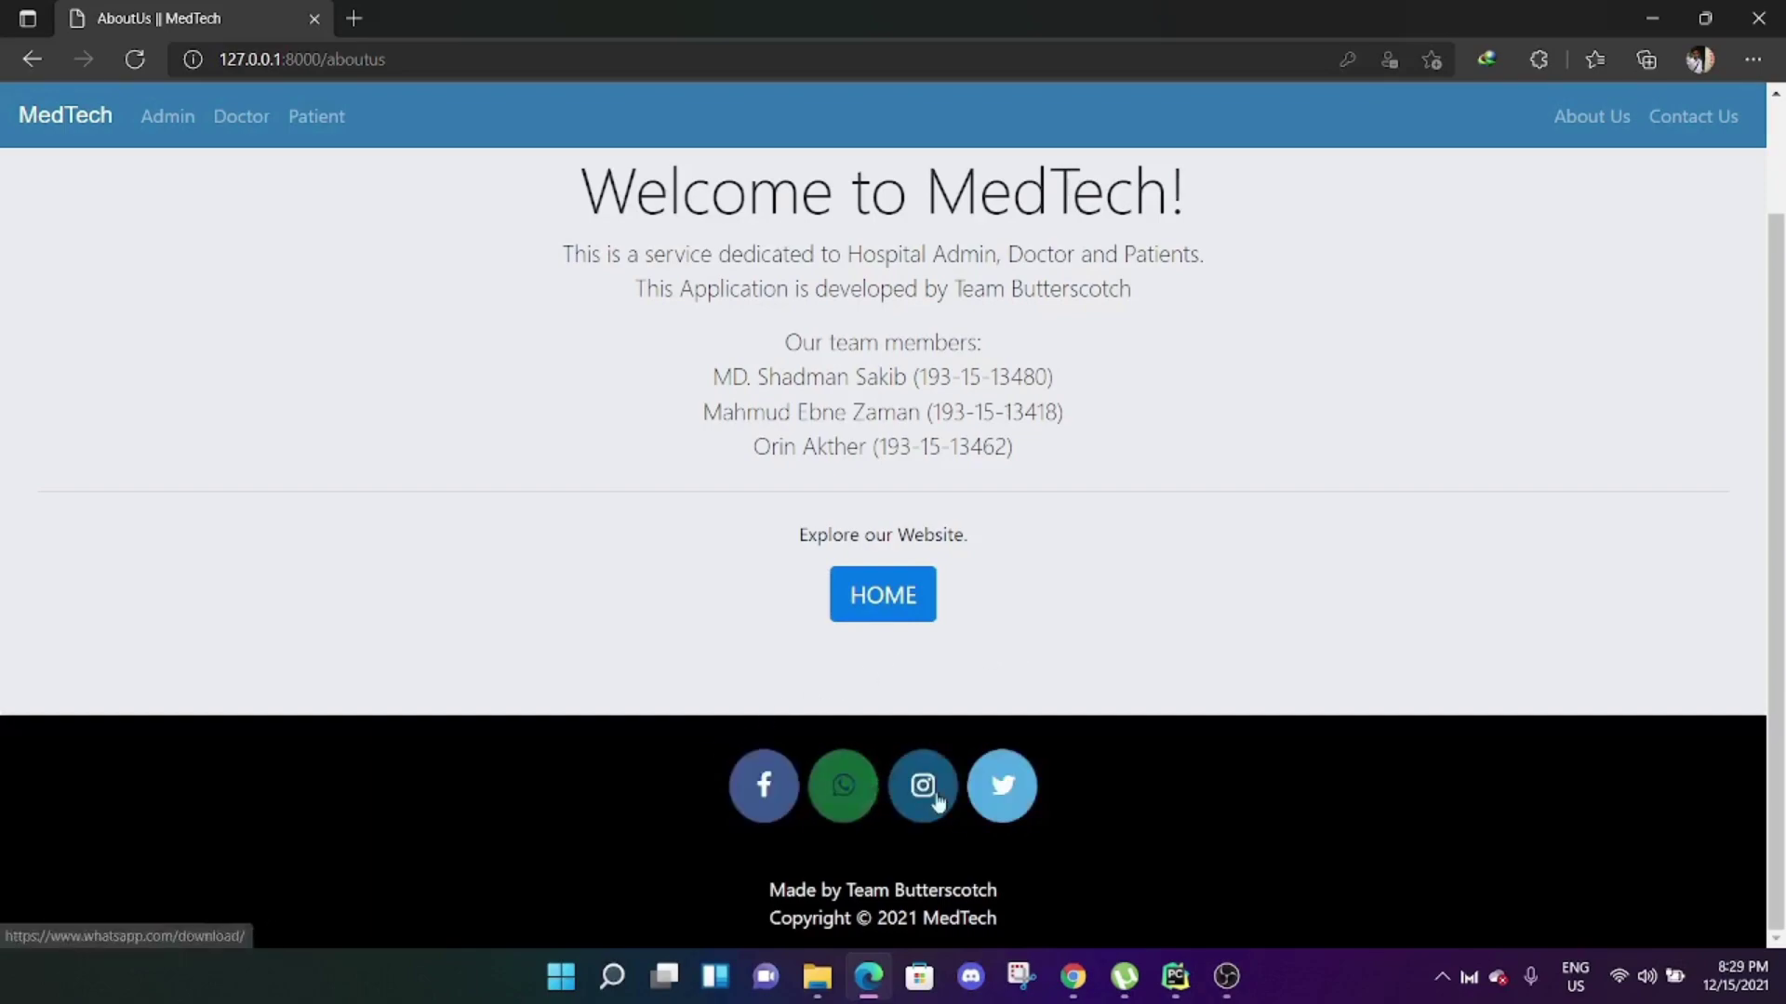
View the MedTech Offical Facebook page, then return to About Us and go to Contact Us.
click(758, 806)
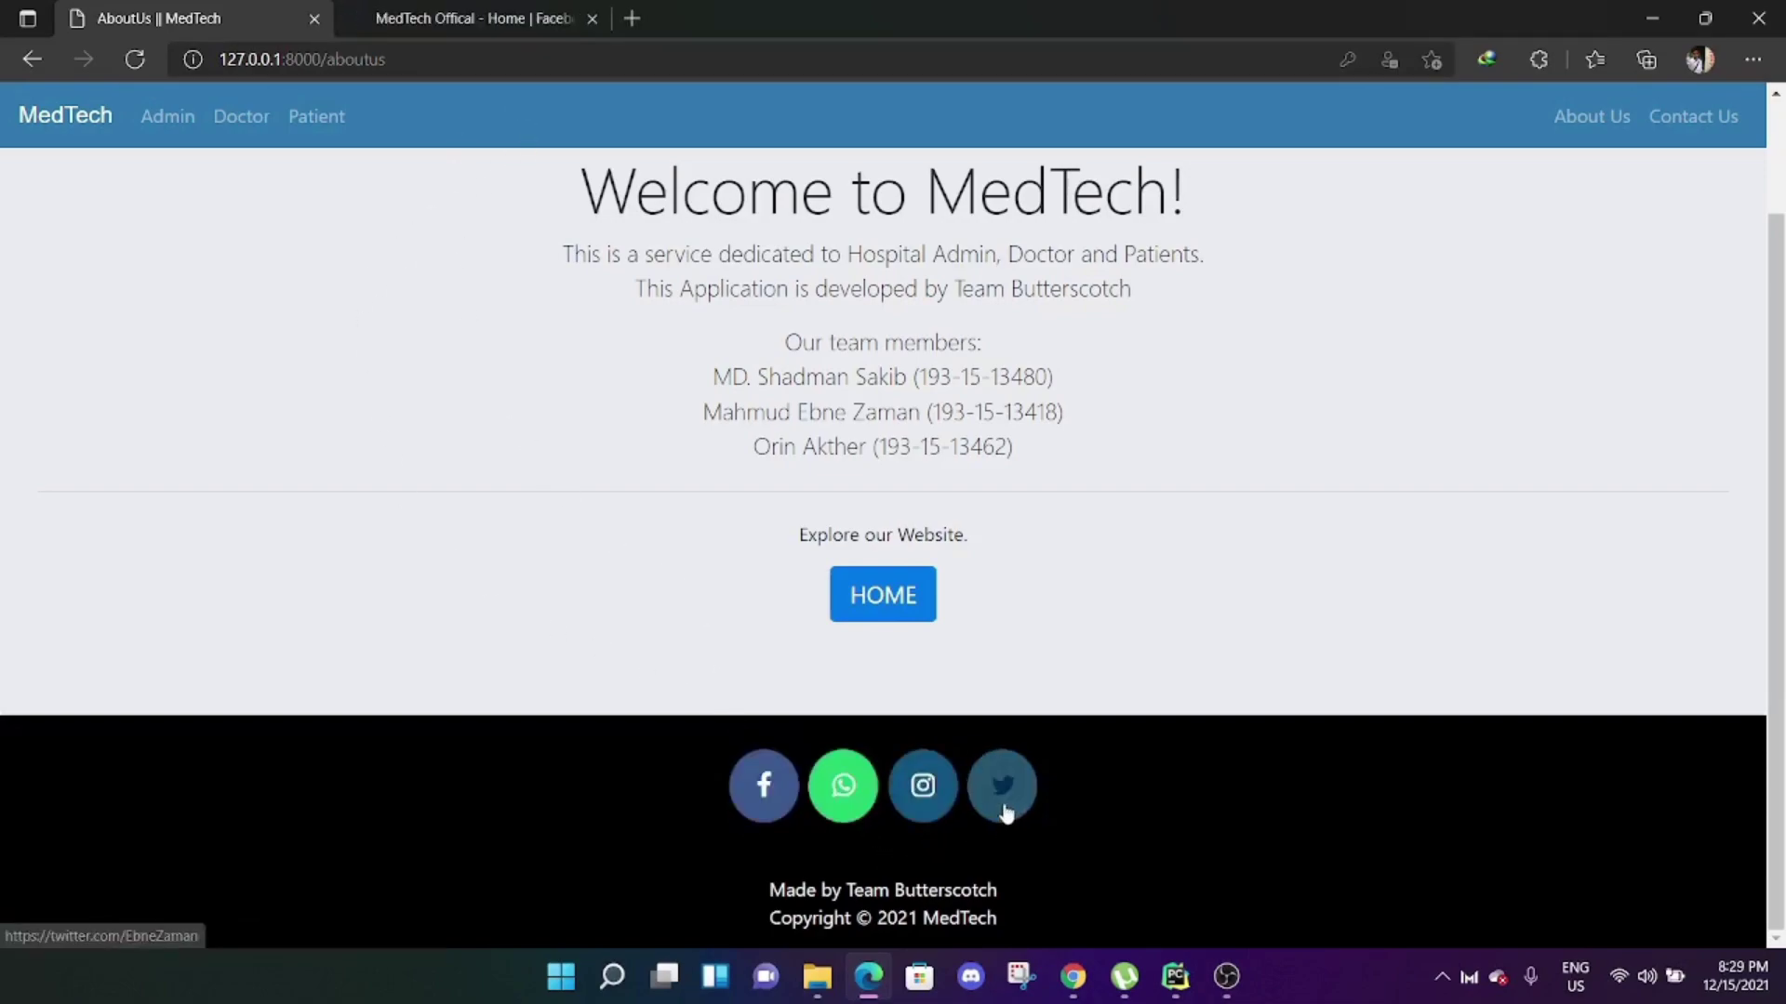
click(463, 18)
scroll(822, 519, down, 5)
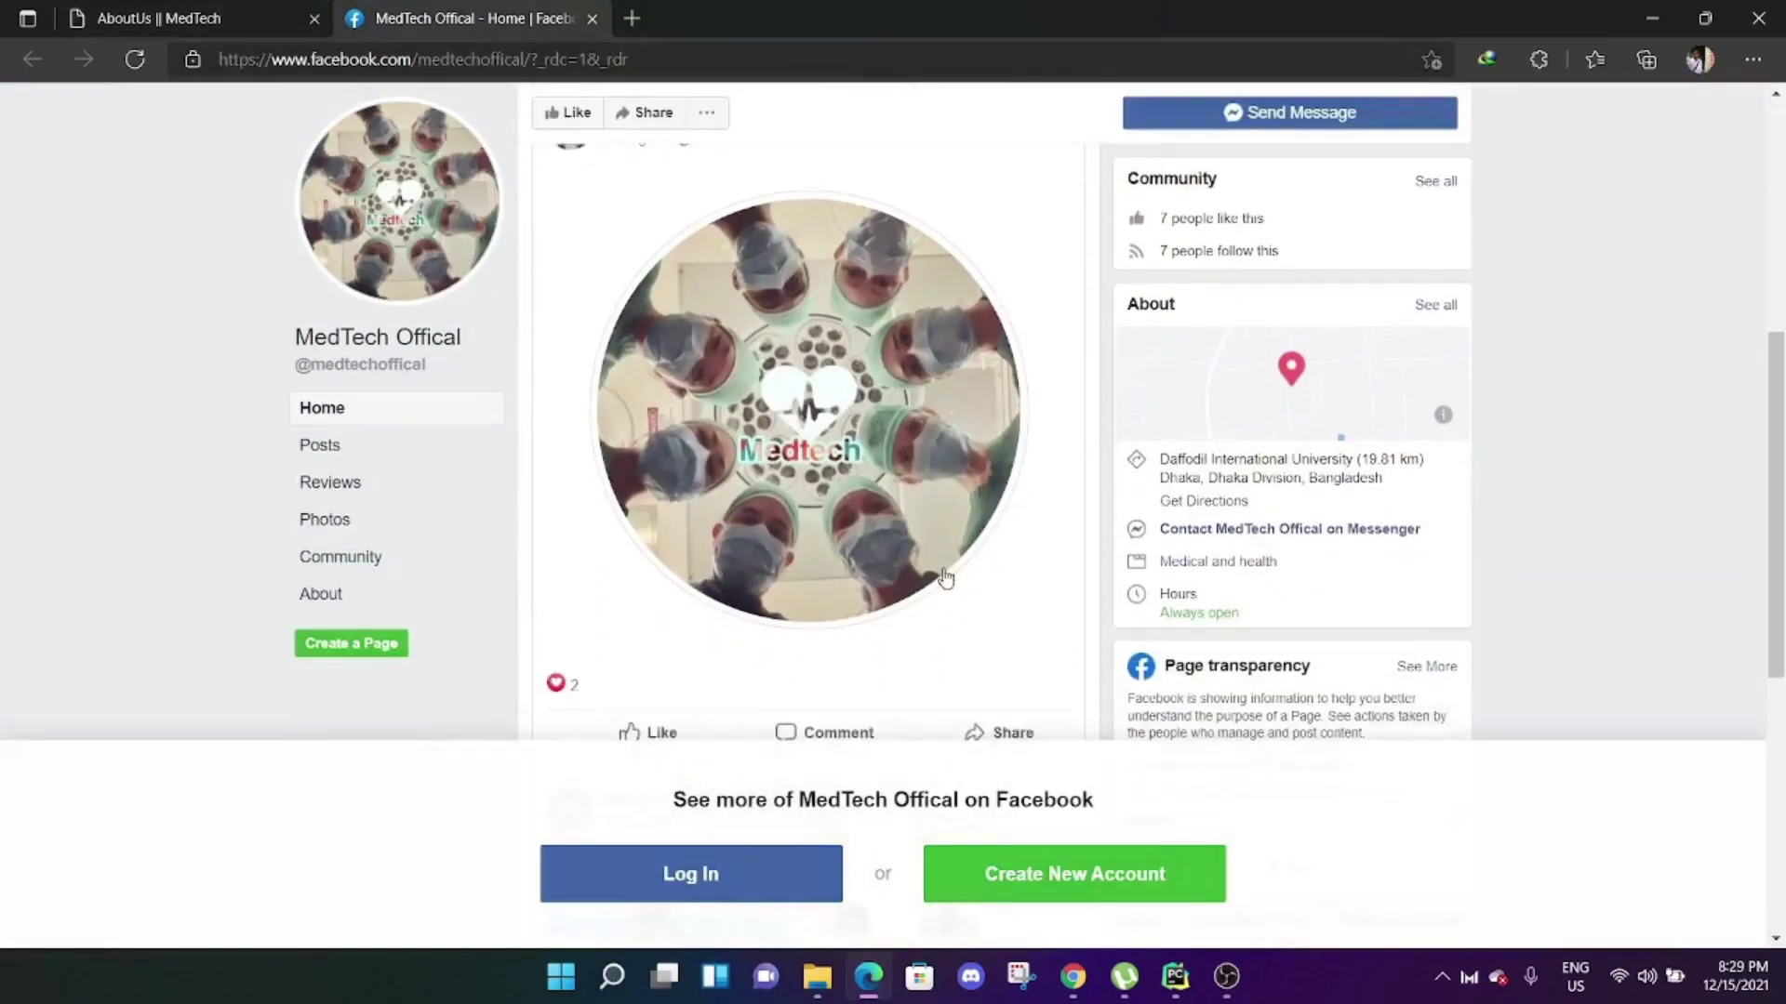
click(234, 11)
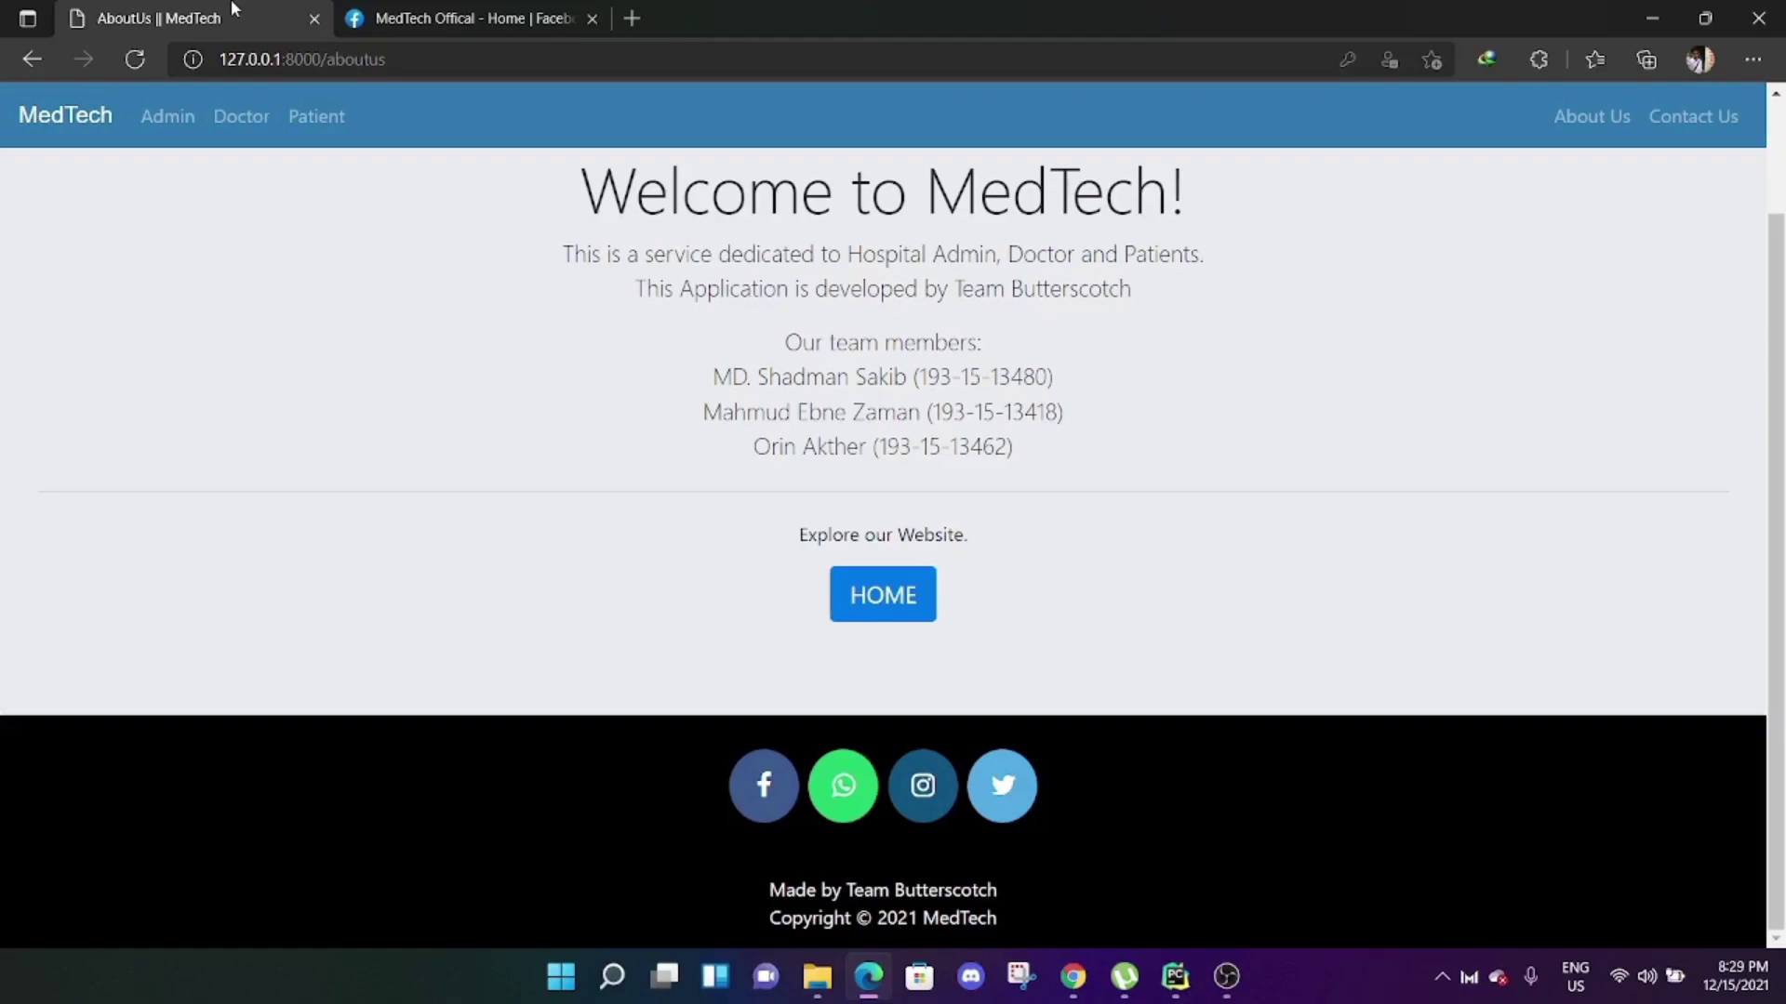
scroll(1159, 348, up, 2)
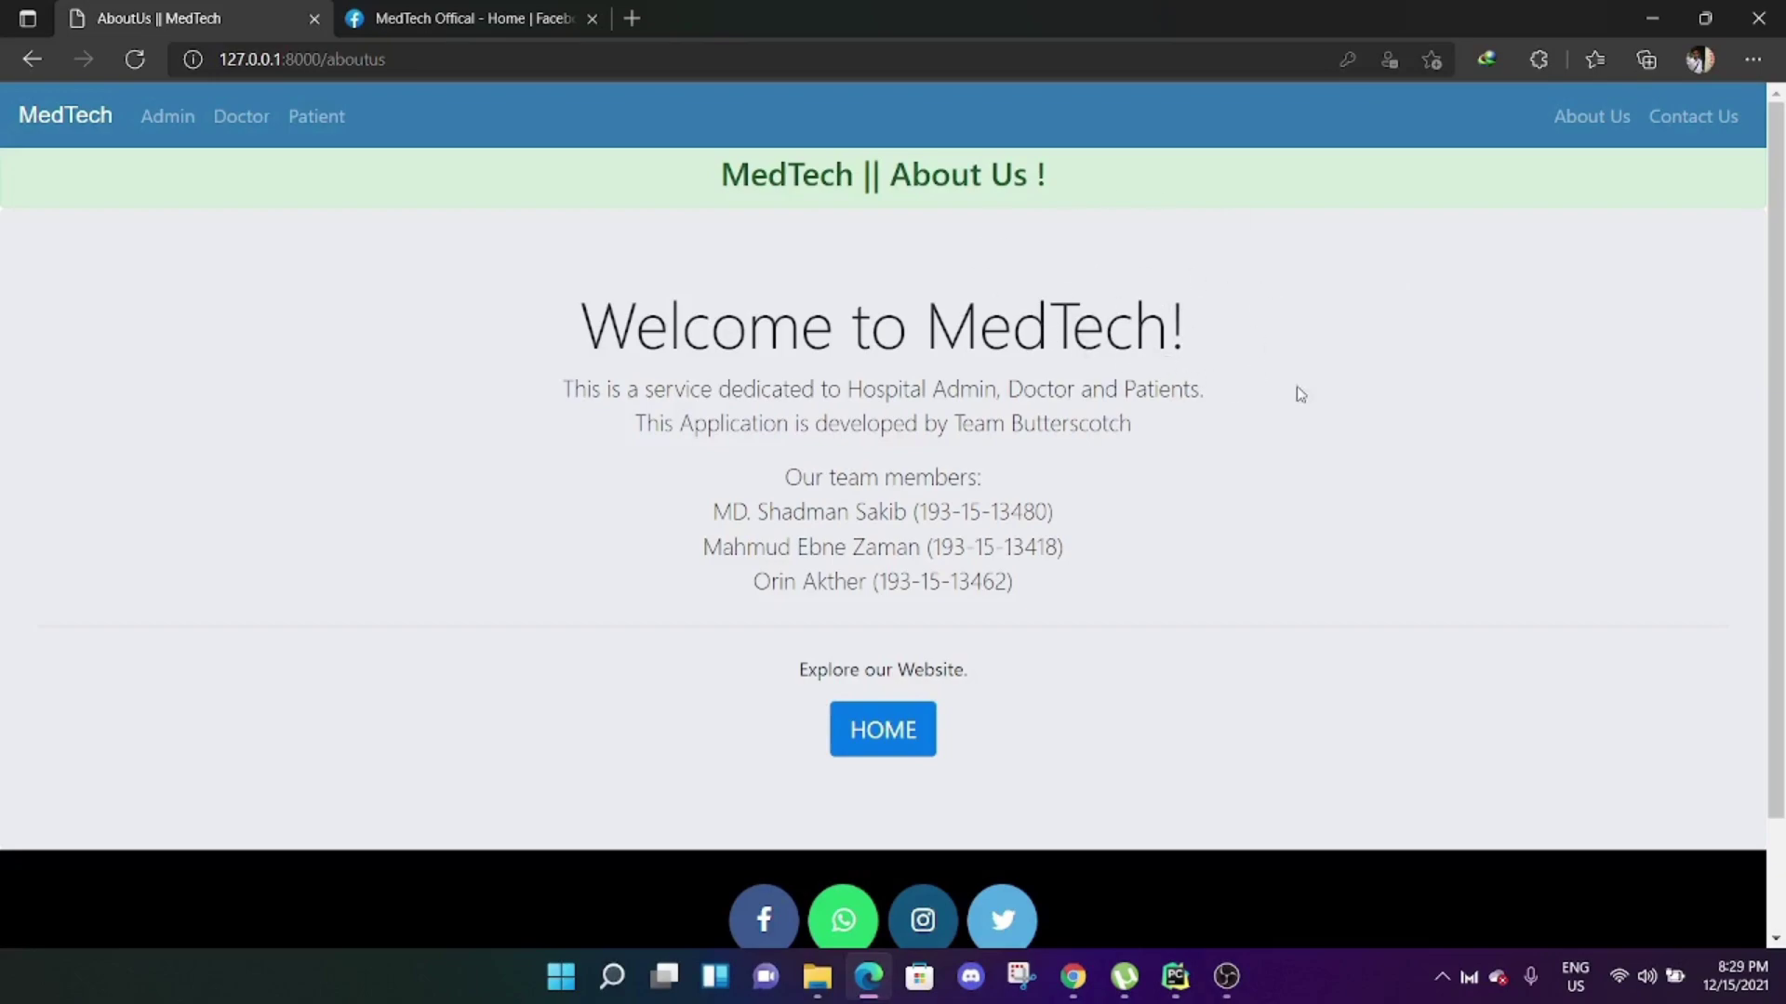
click(1691, 127)
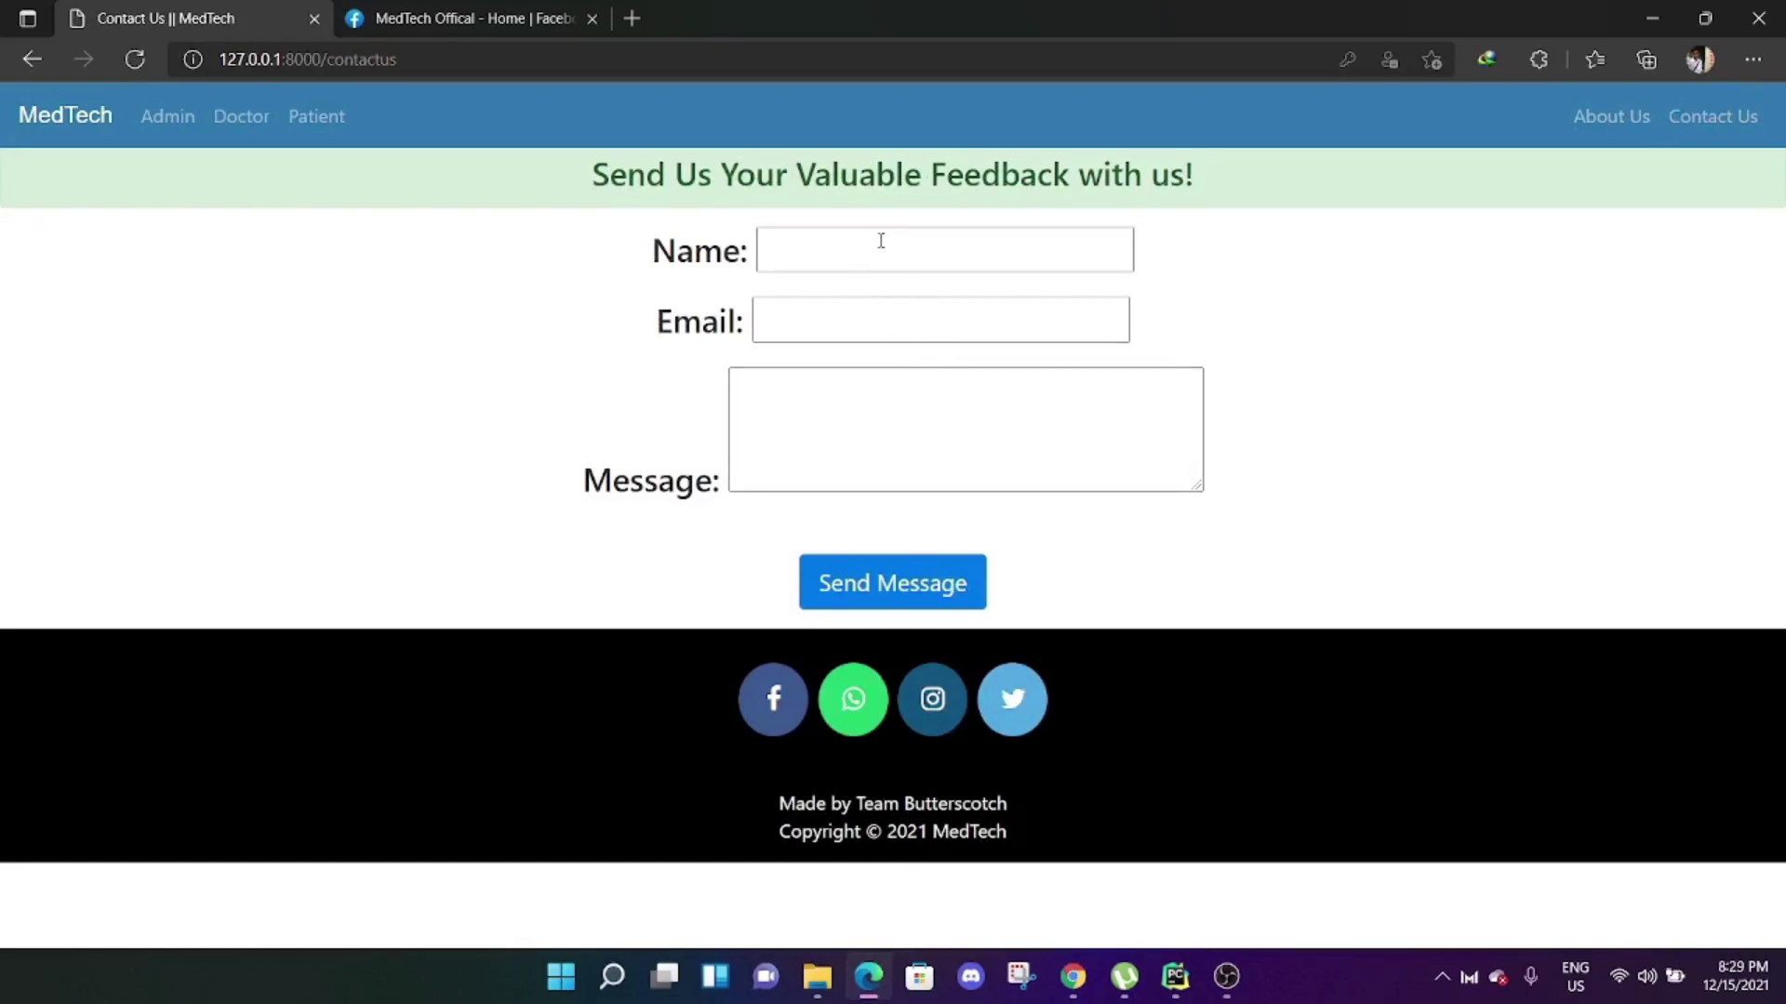
Enter the sender's name in the feedback form, correcting typos.
click(917, 237)
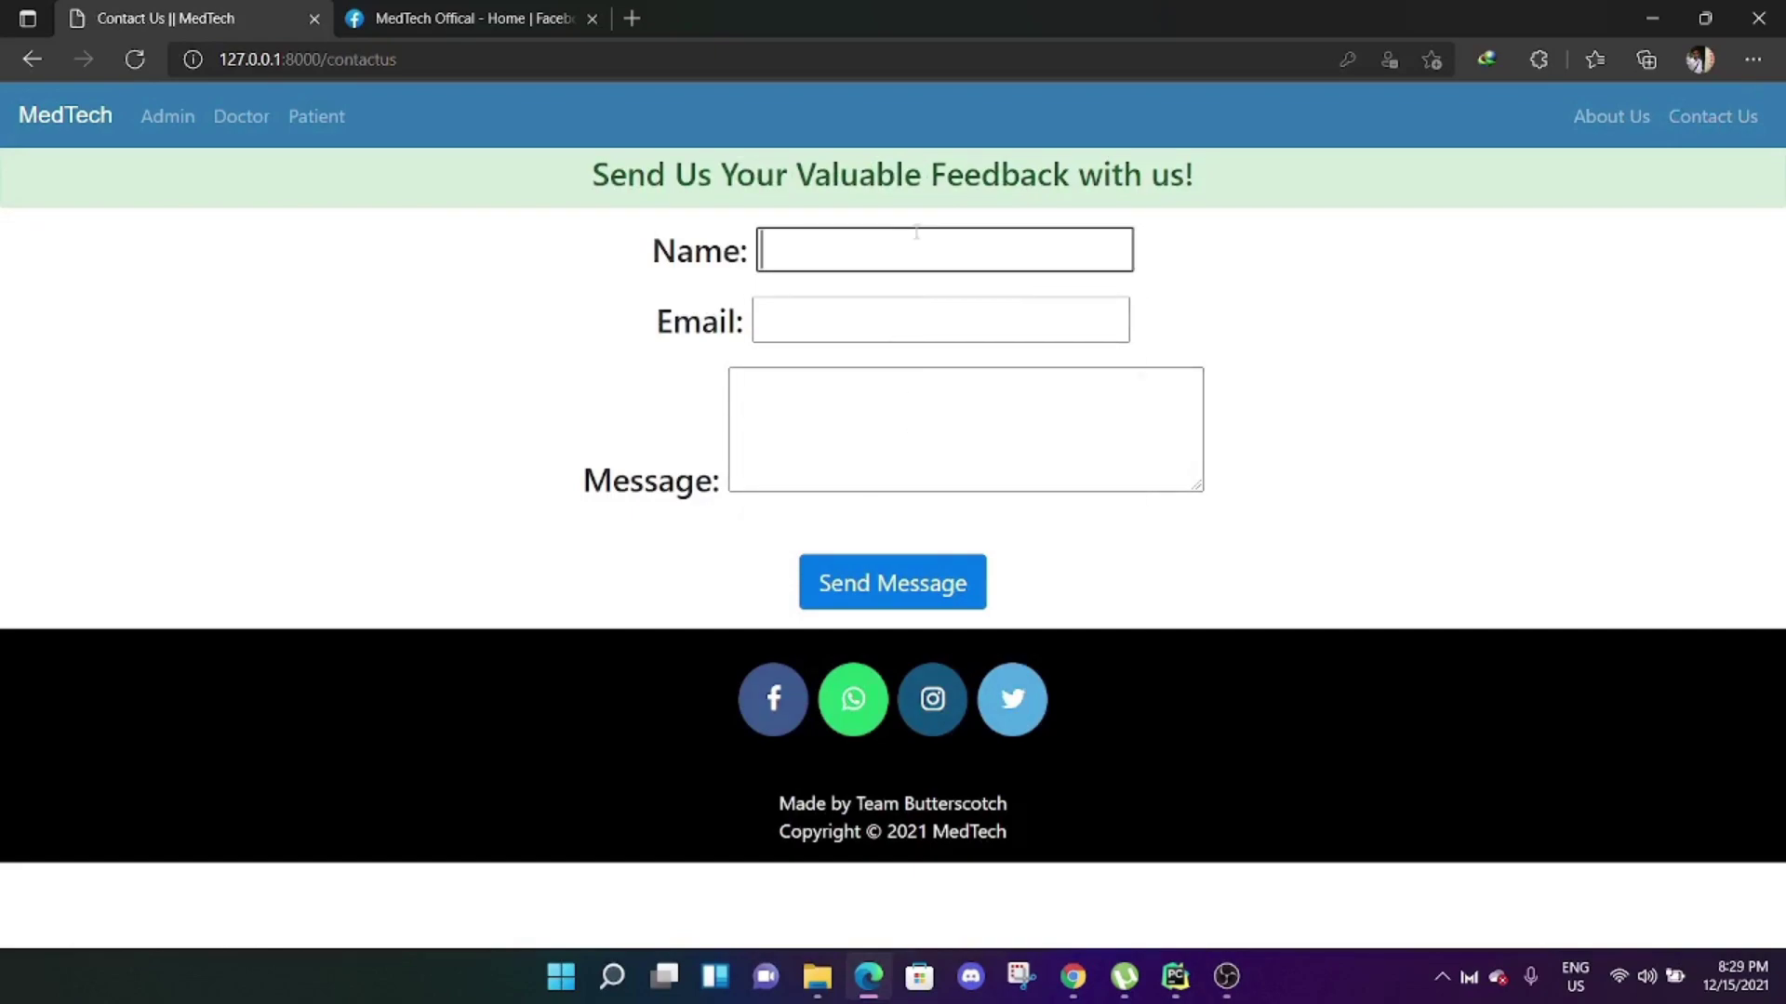
text(Deo)
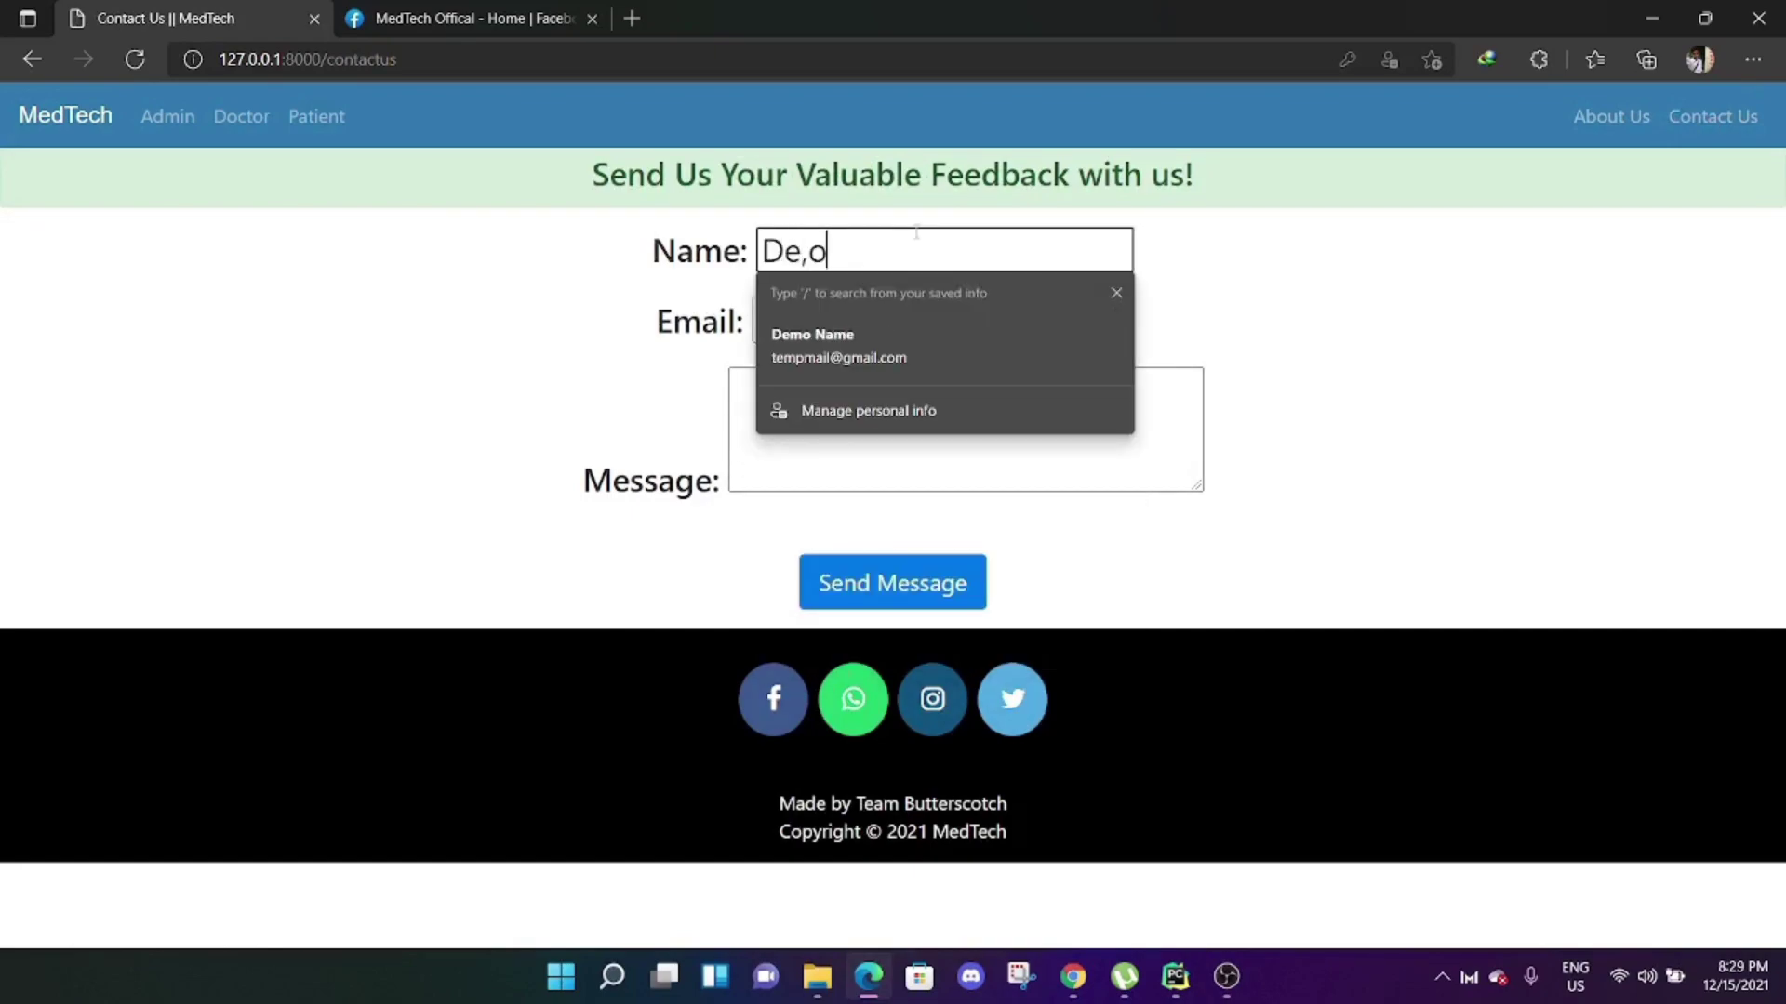
key(BackSpace)
key(BackSpace)
key(BackSpace)
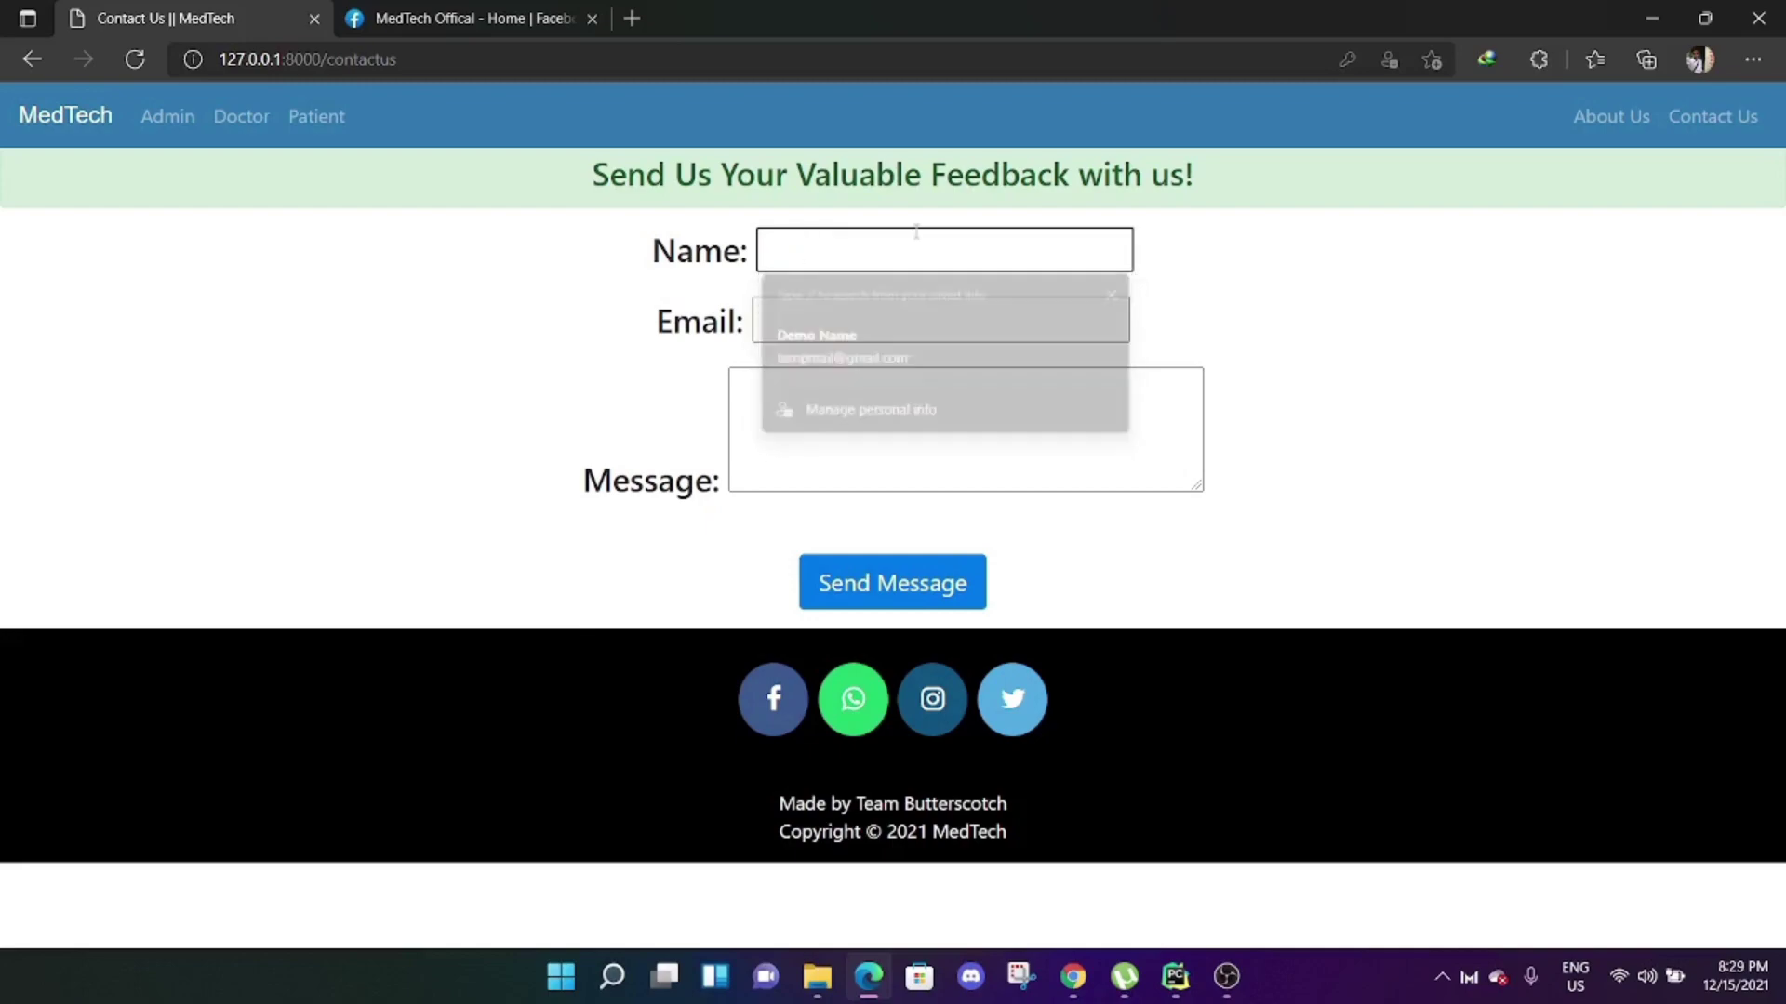
text(Sp)
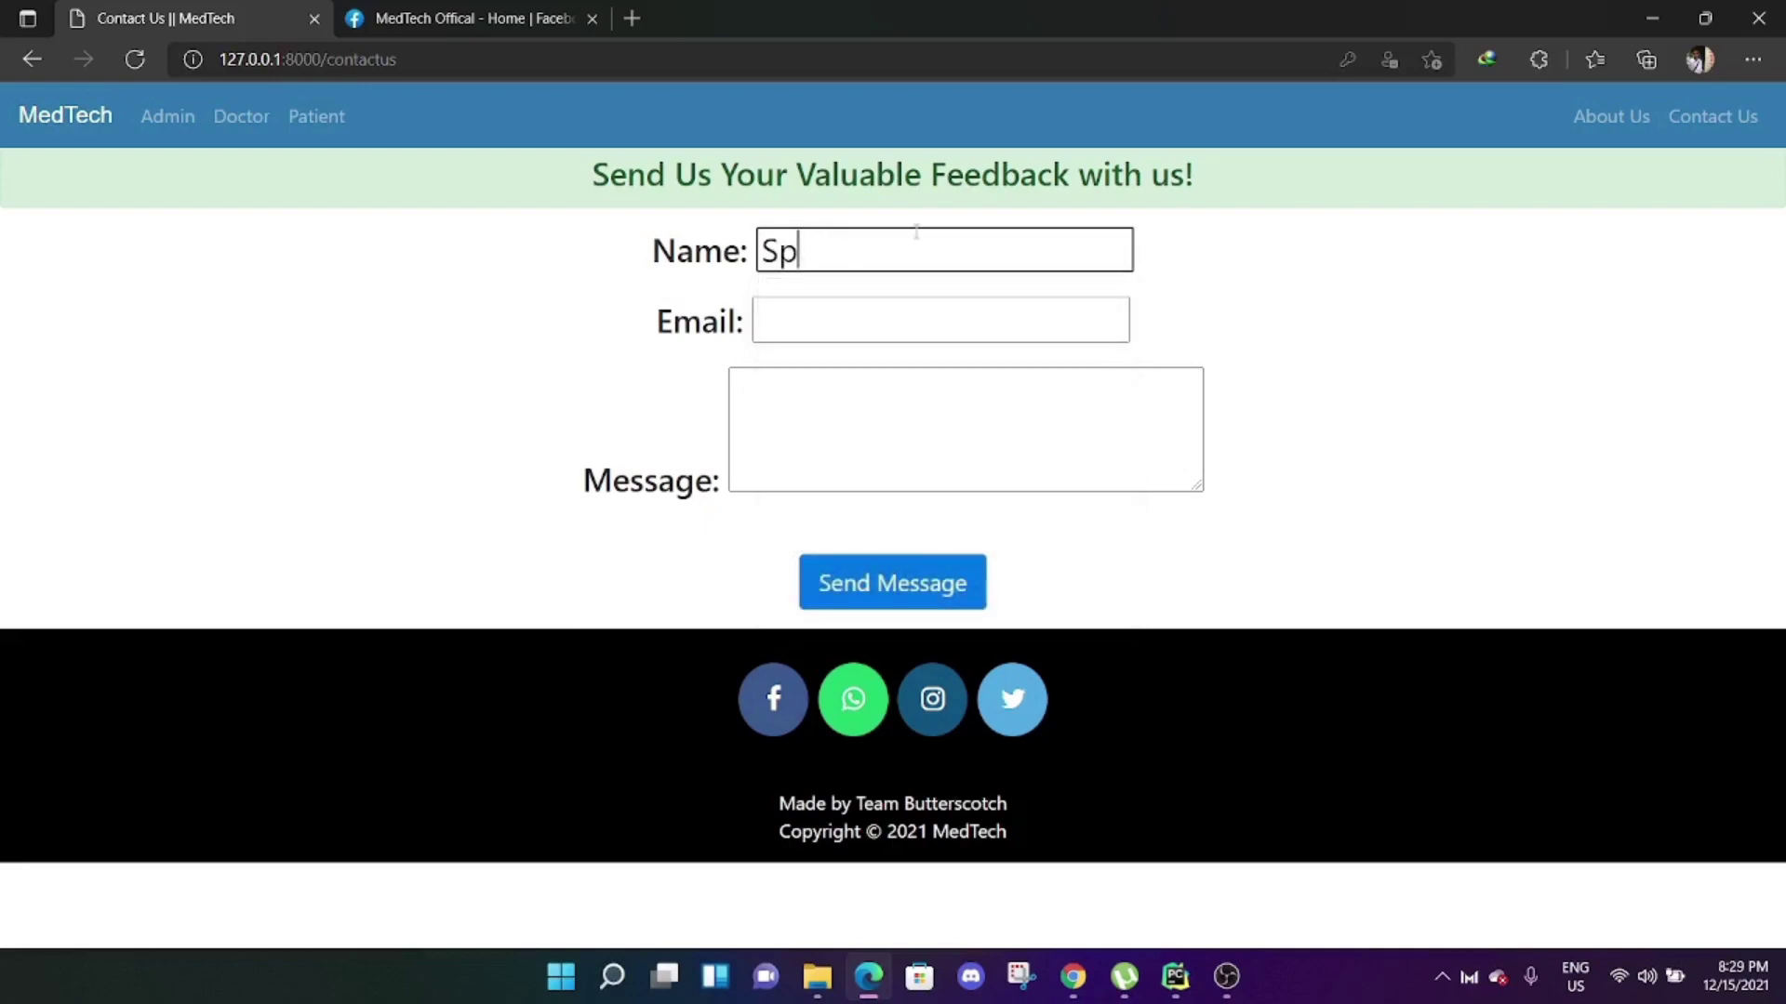
key(BackSpace)
key(BackSpace)
text(De)
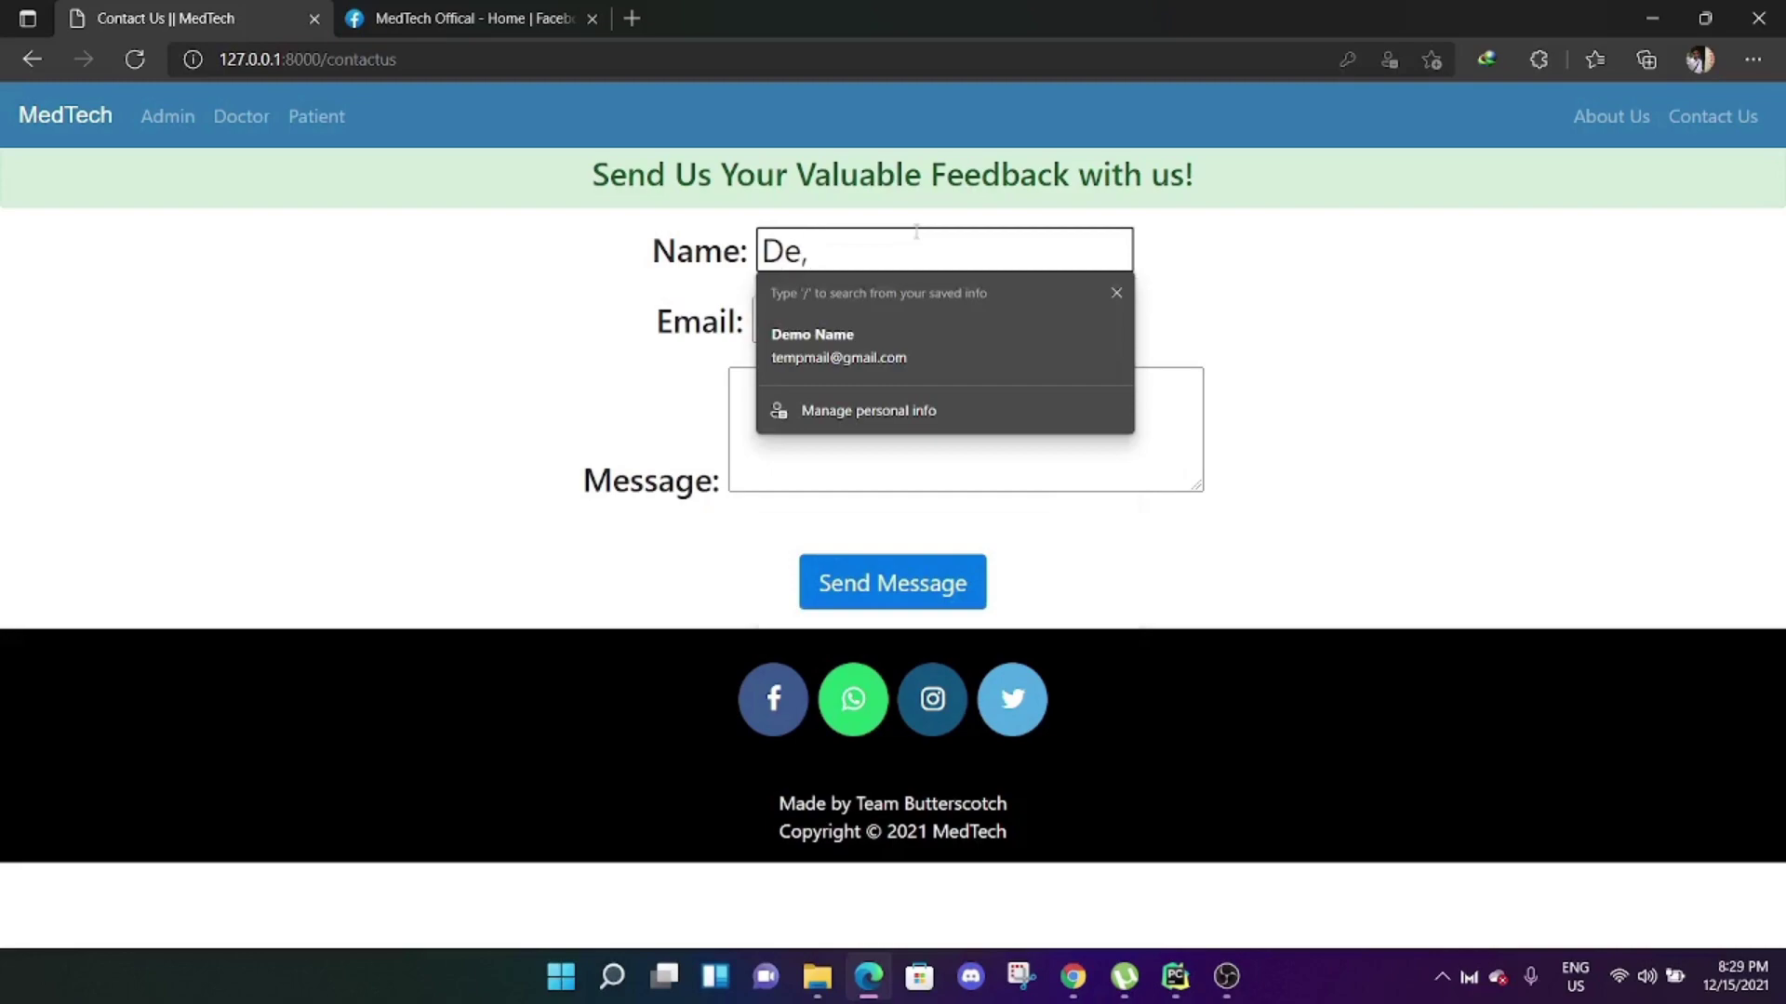
text(mo Perso)
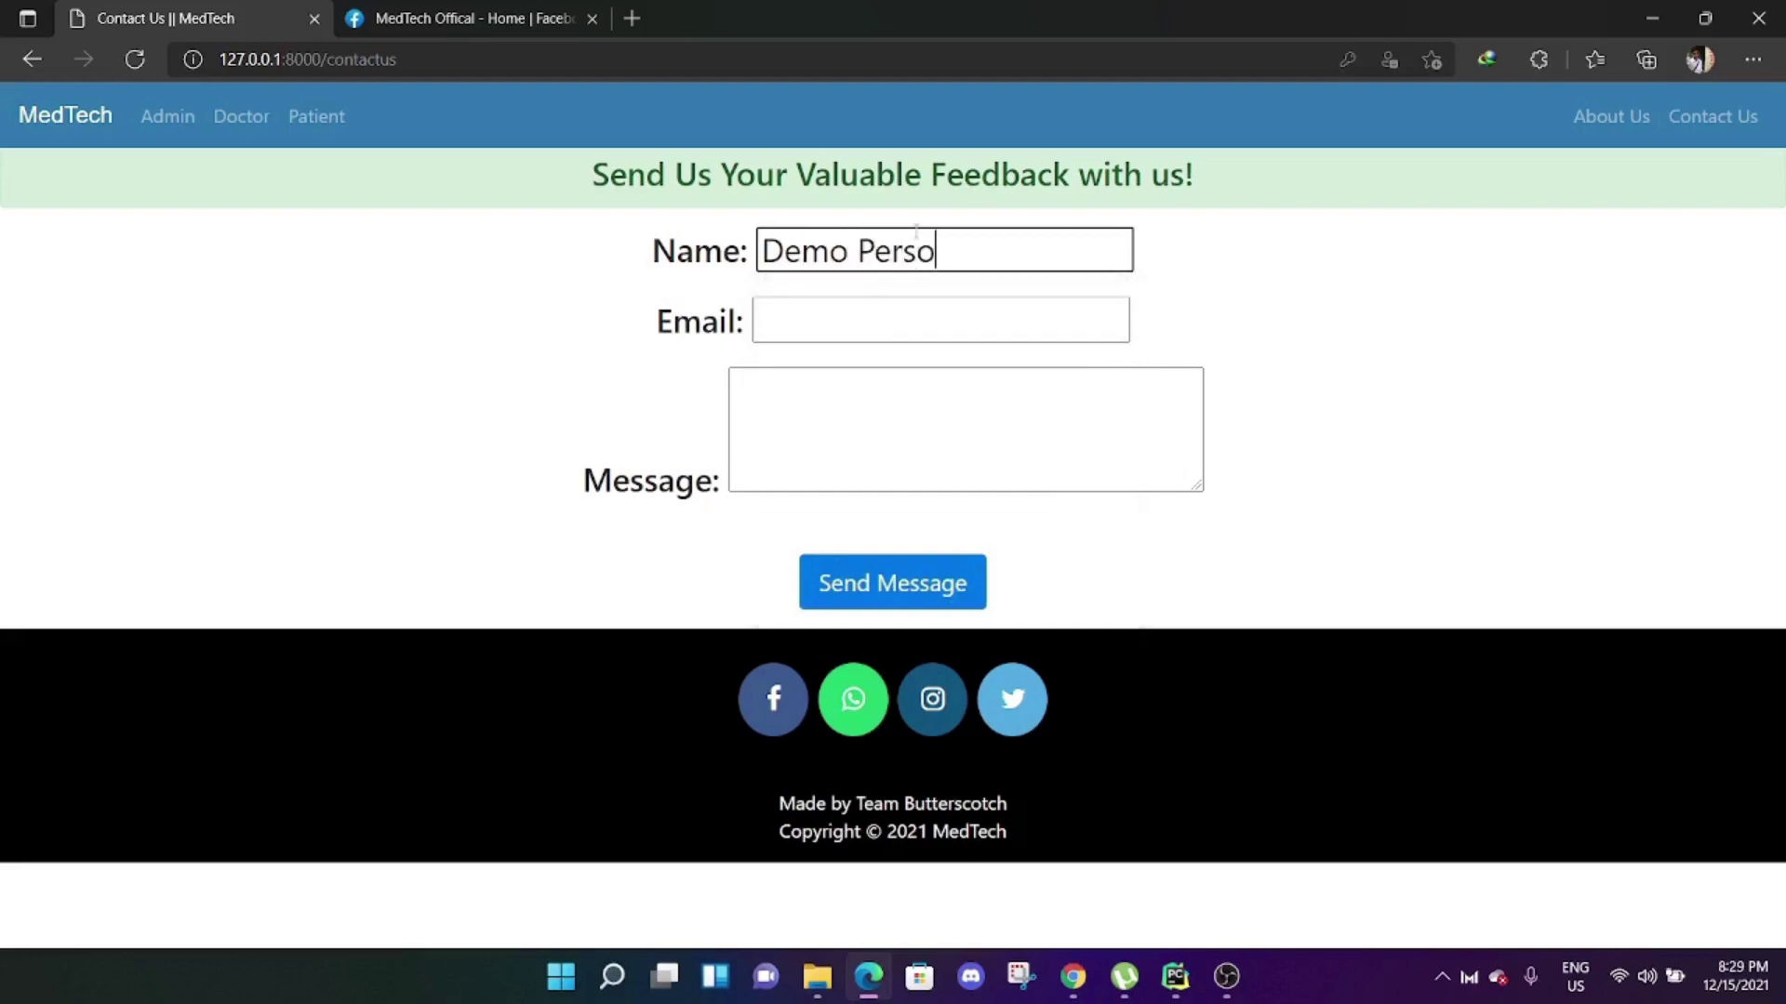
text(n S)
text(text)
Fill in the sender's e-mail address and the message 'This website is very nice.', then submit.
click(944, 305)
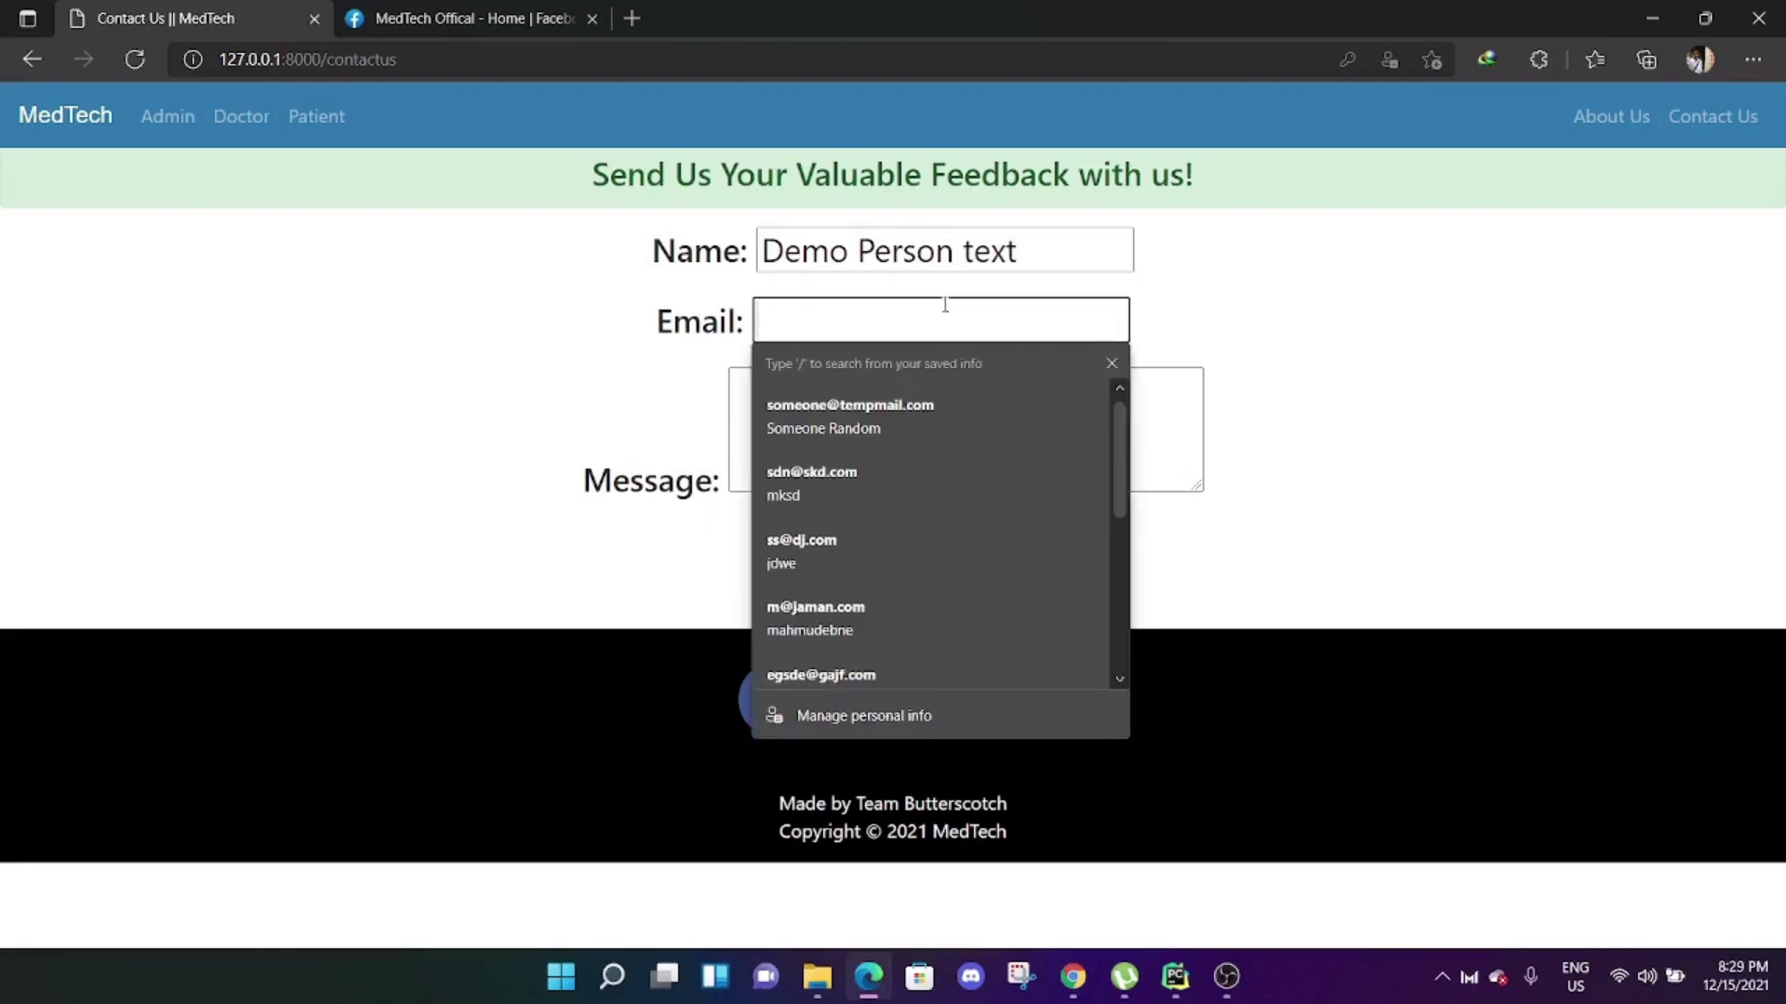
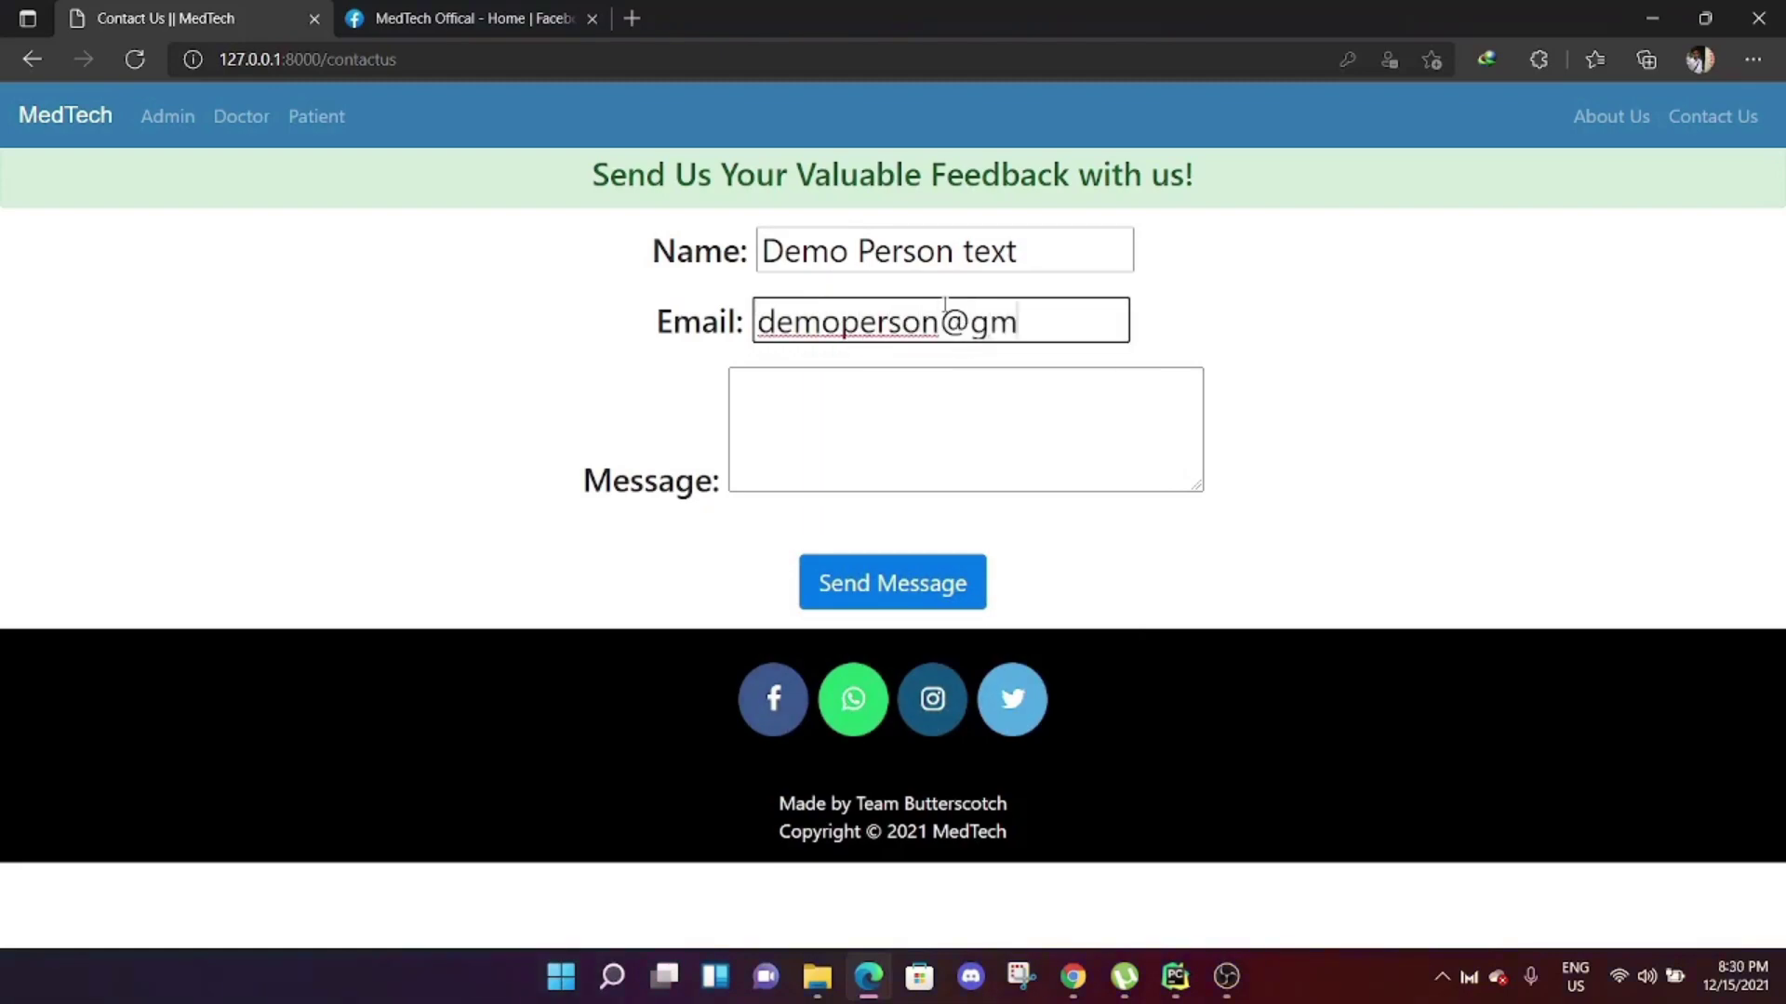
click(972, 379)
text(This )
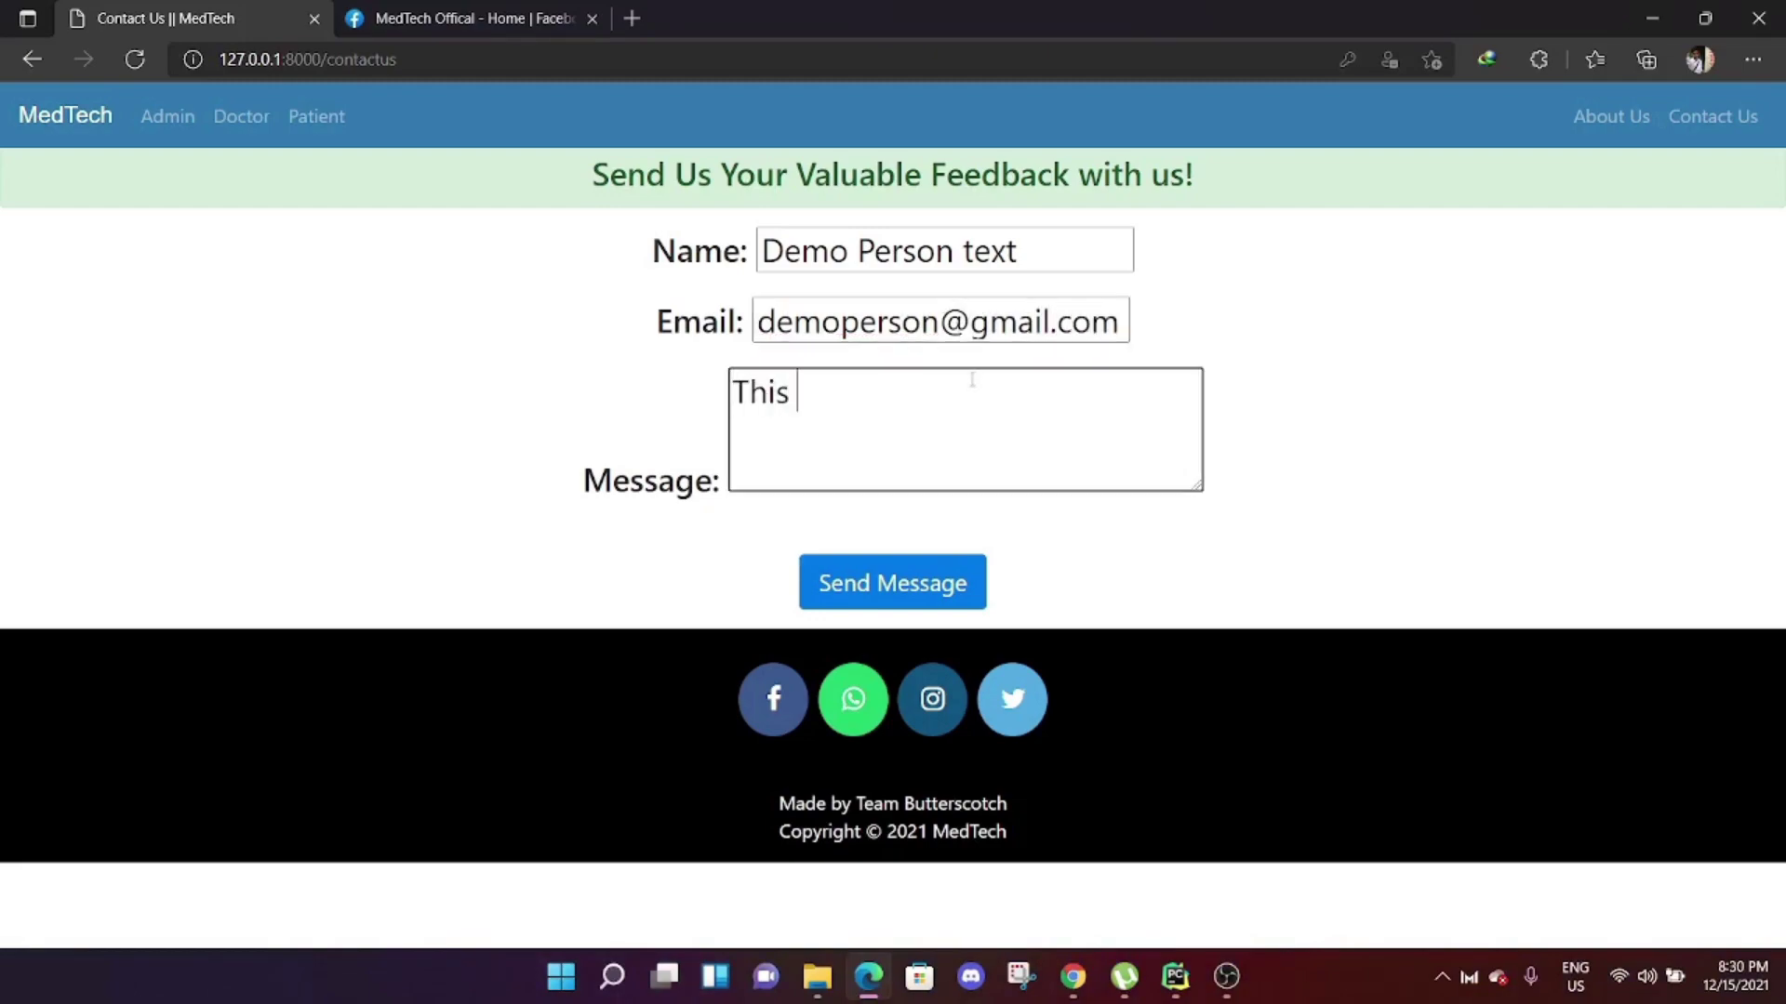
text(website i)
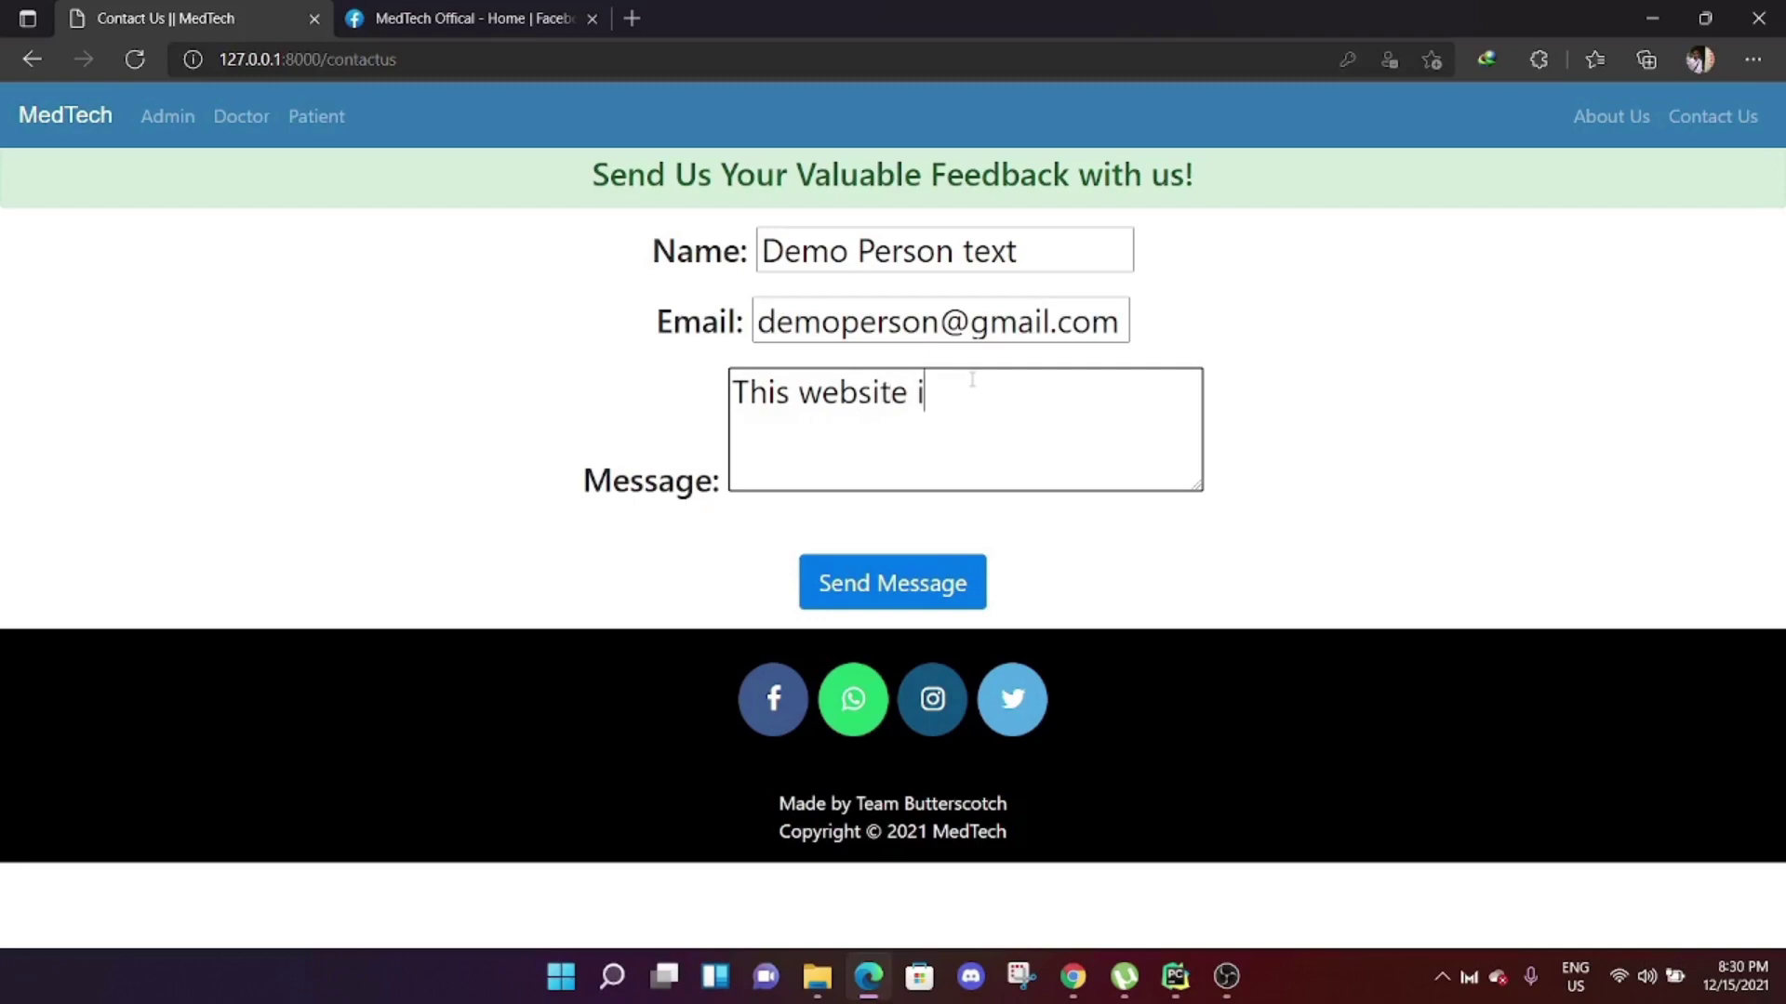
text(s very nice)
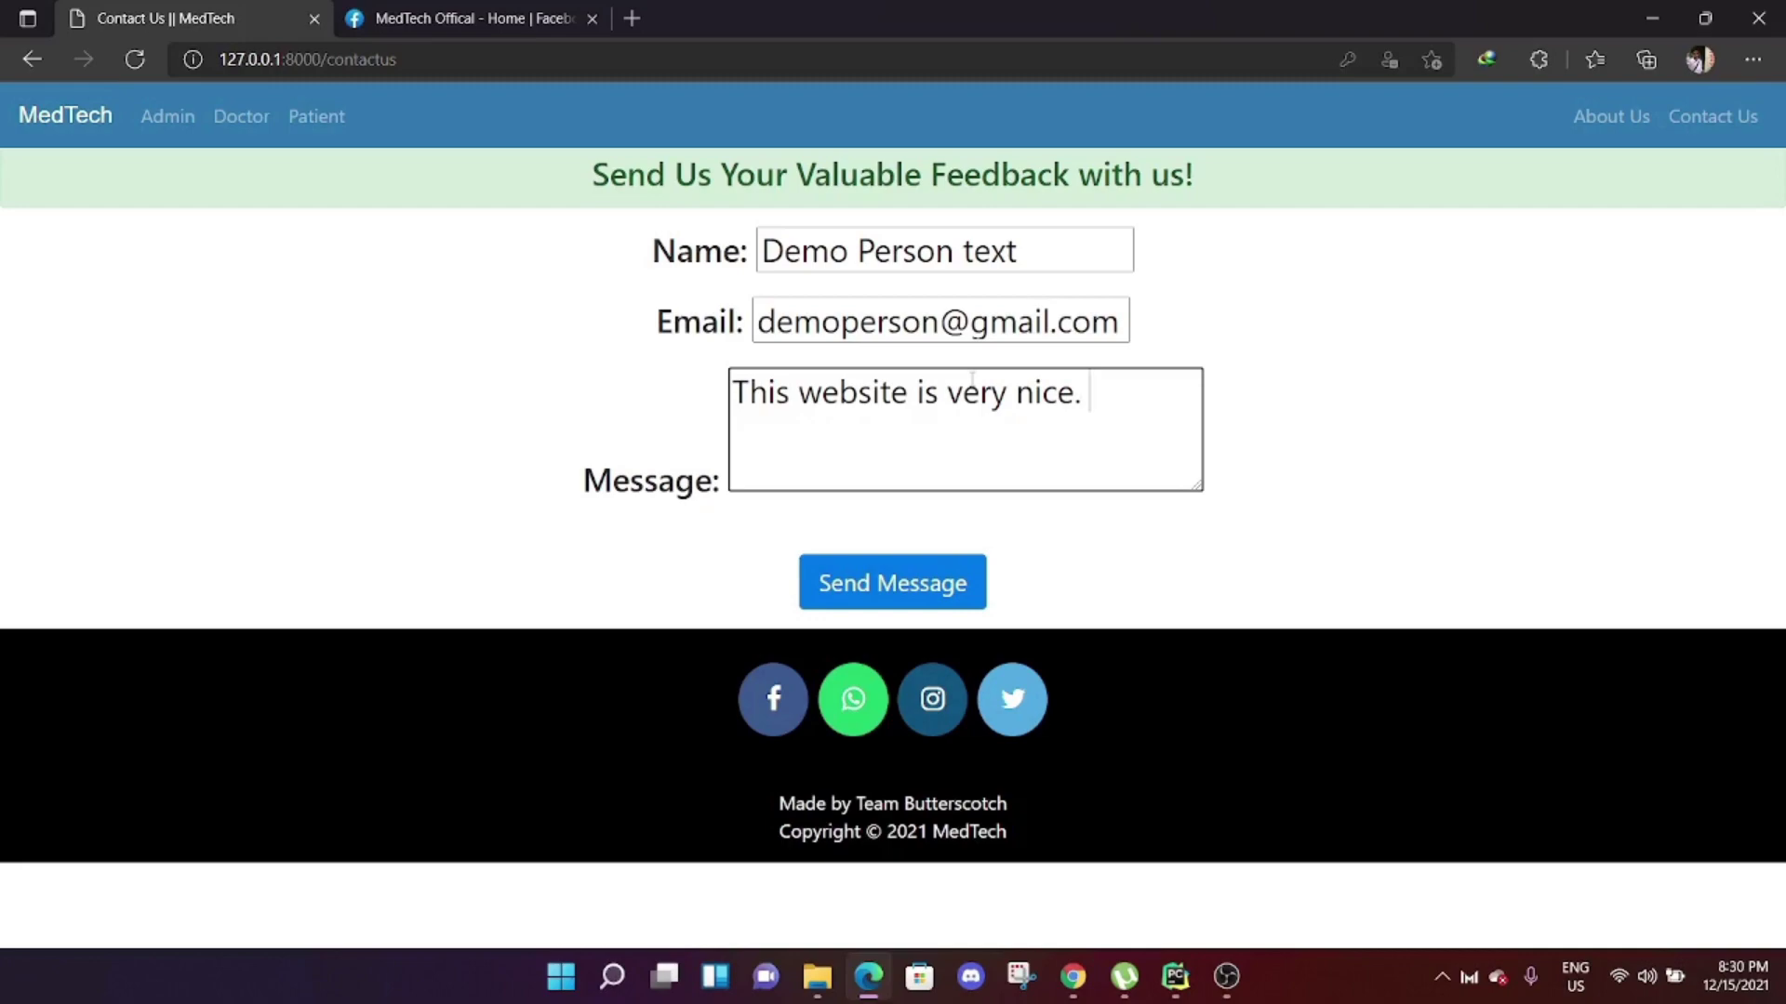
text(. akdsjfhoaefnkanfee)
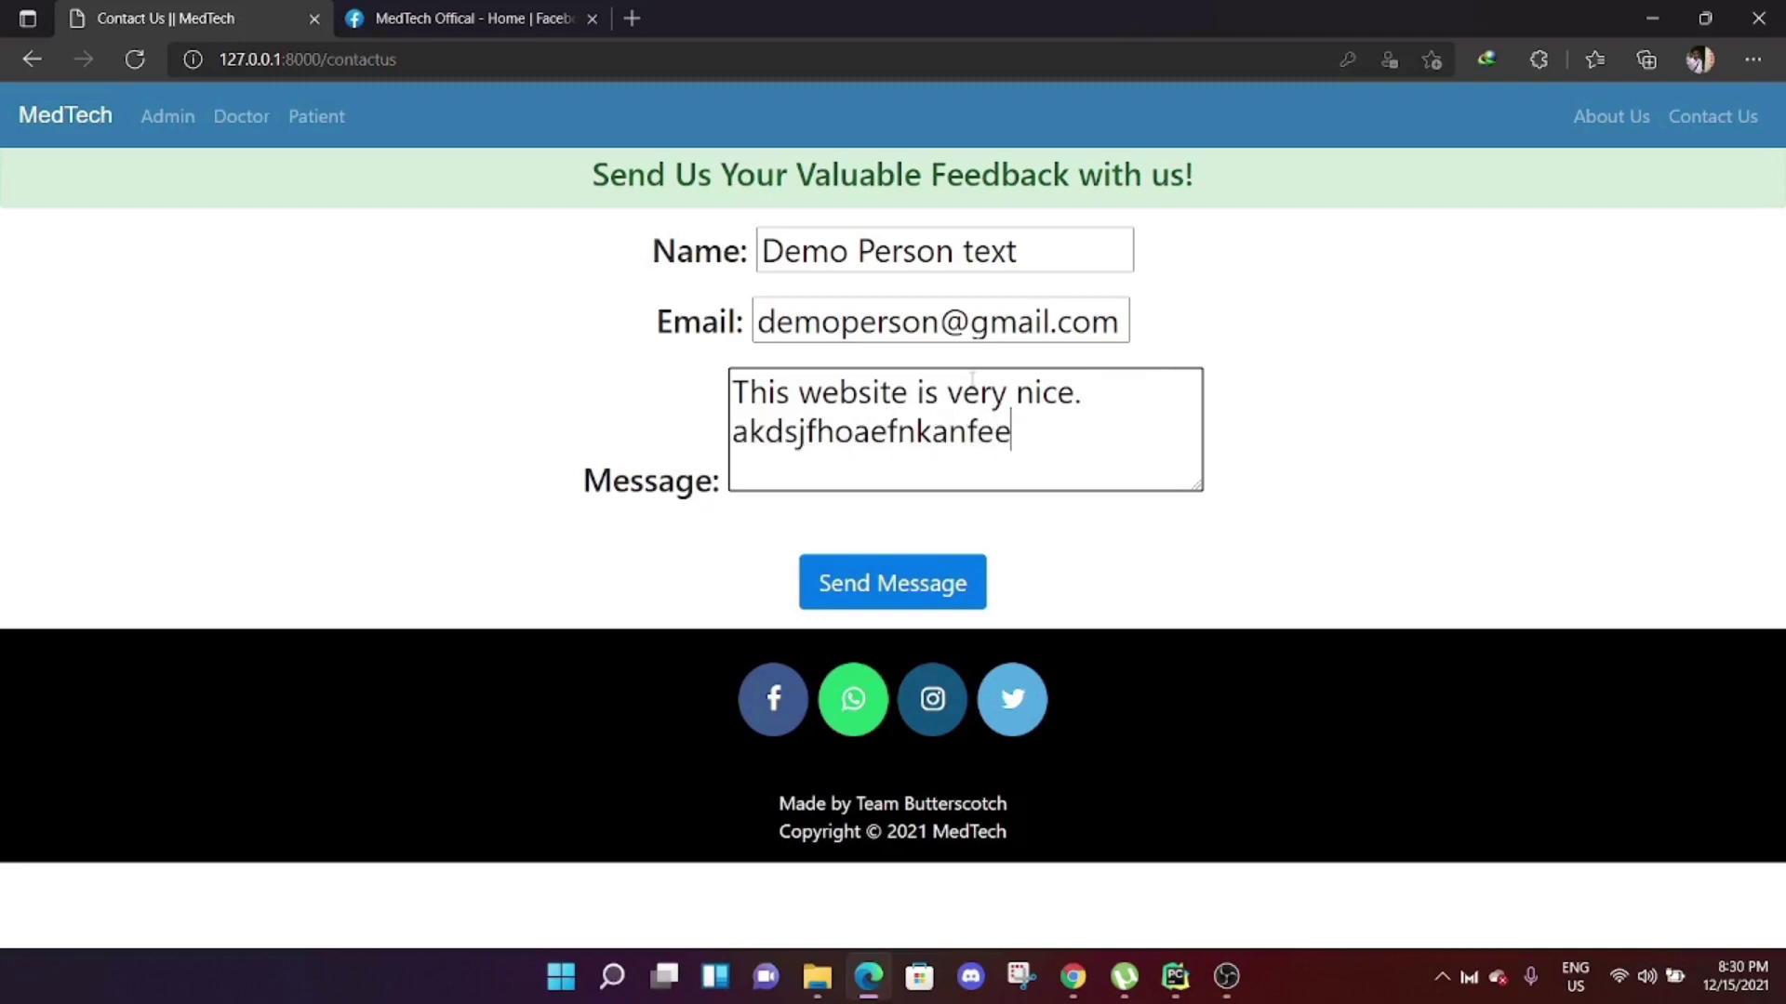
text(21481634)
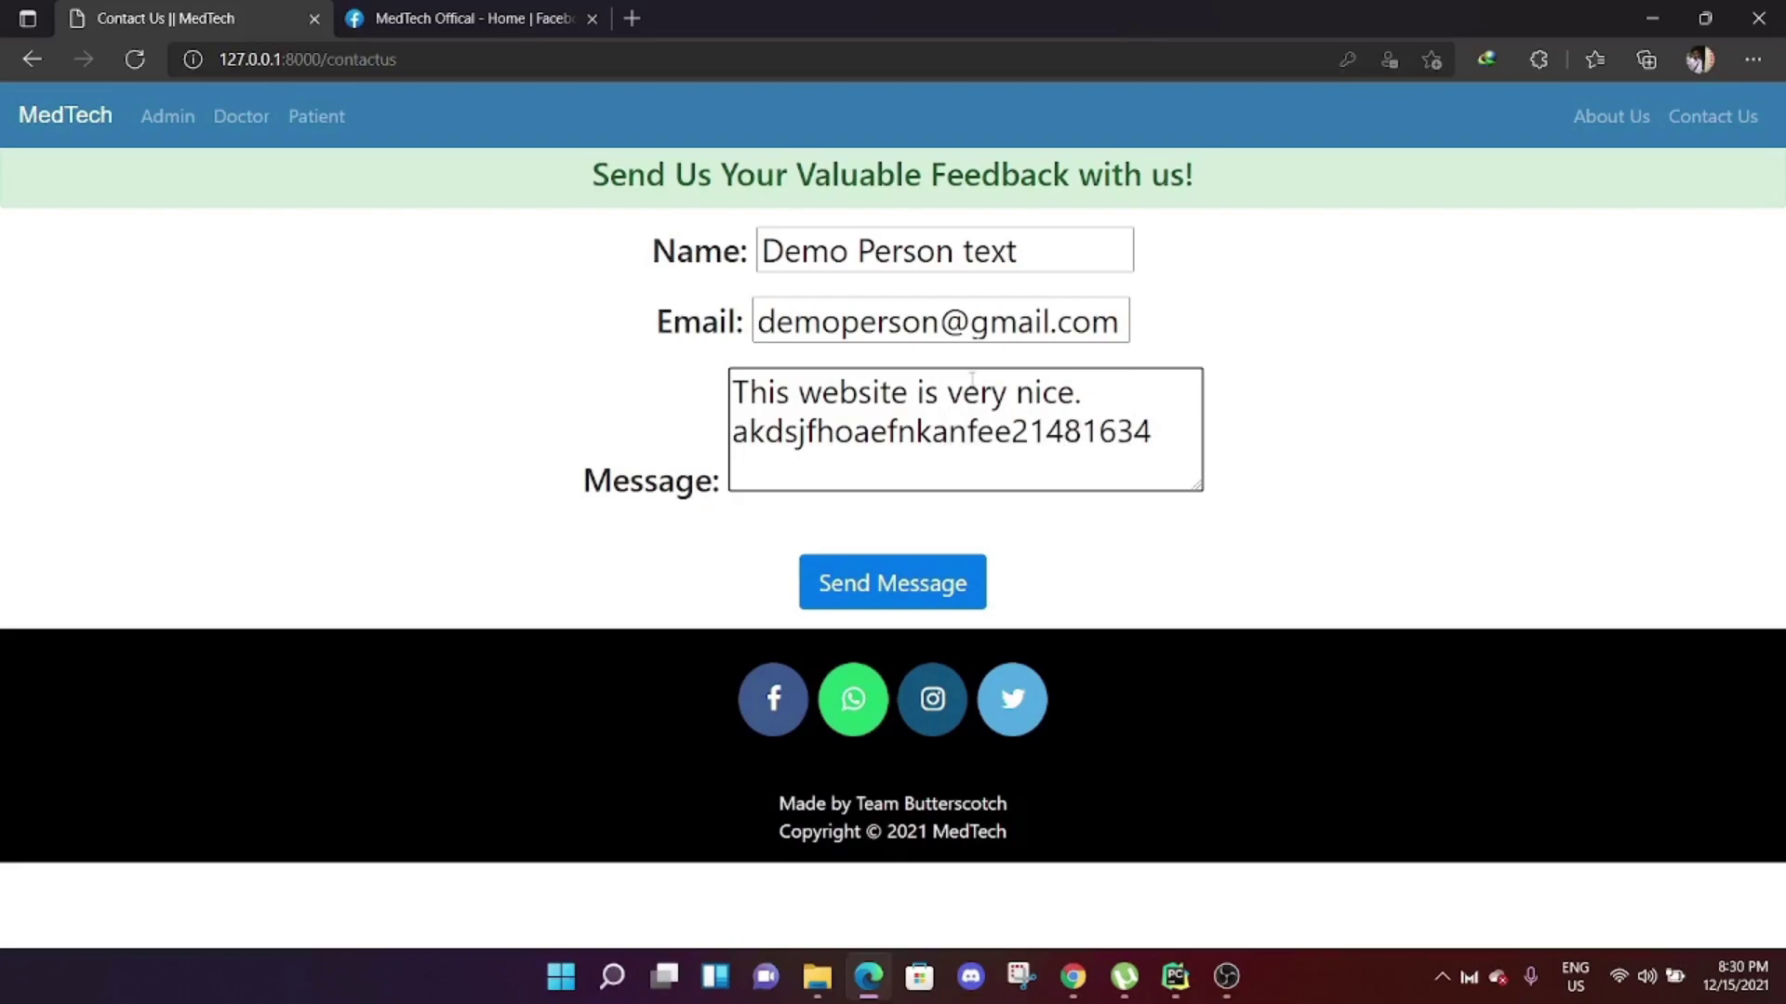
click(930, 584)
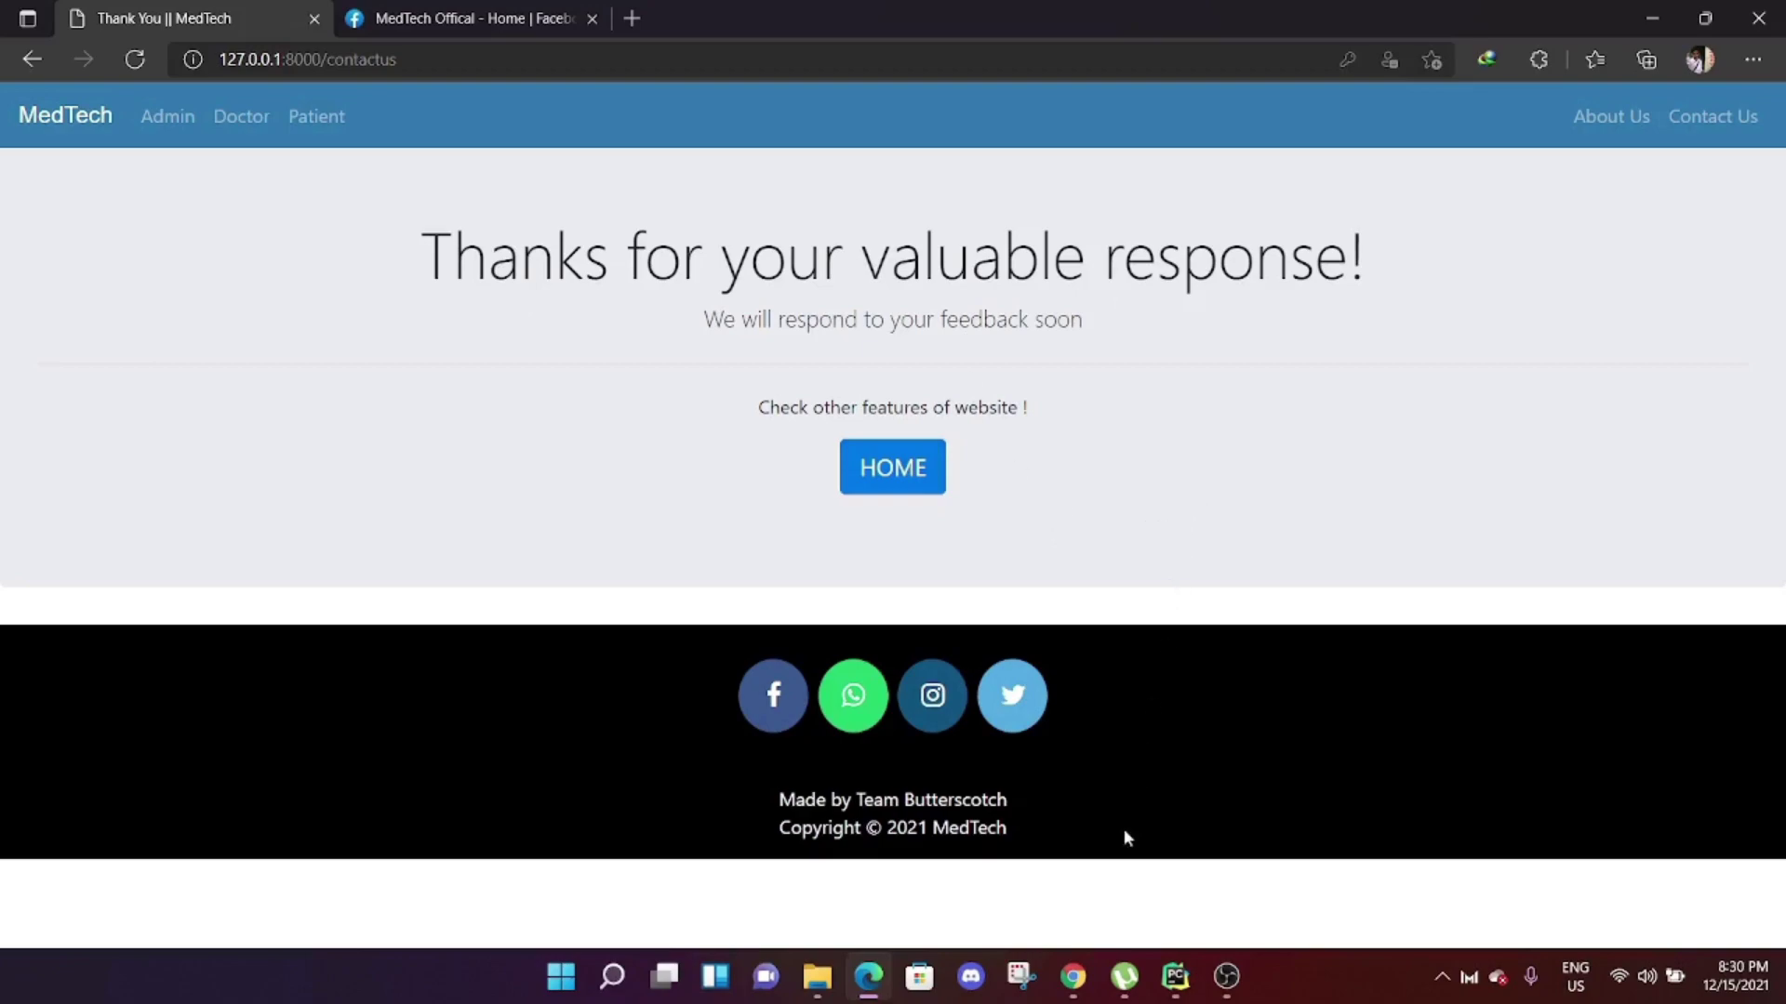
Bring up the Gmail inbox.
click(1076, 976)
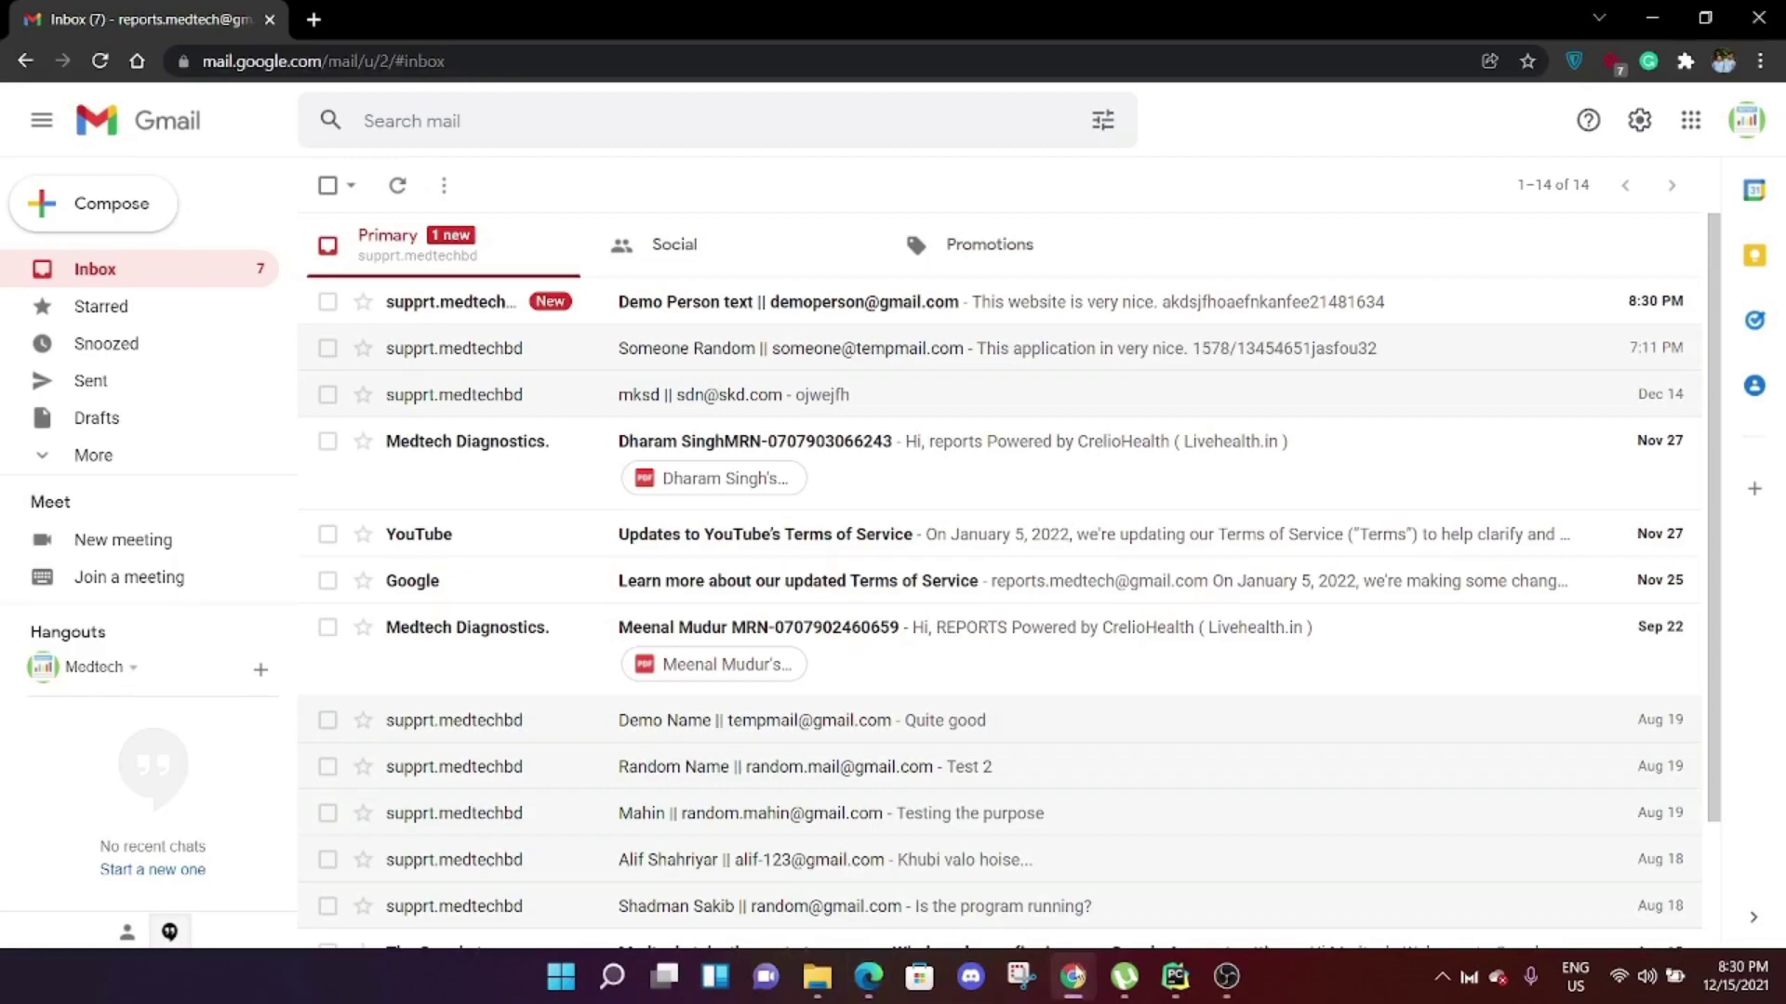
Refresh Gmail, read the new feedback email, then return to the MedTech home page.
click(389, 191)
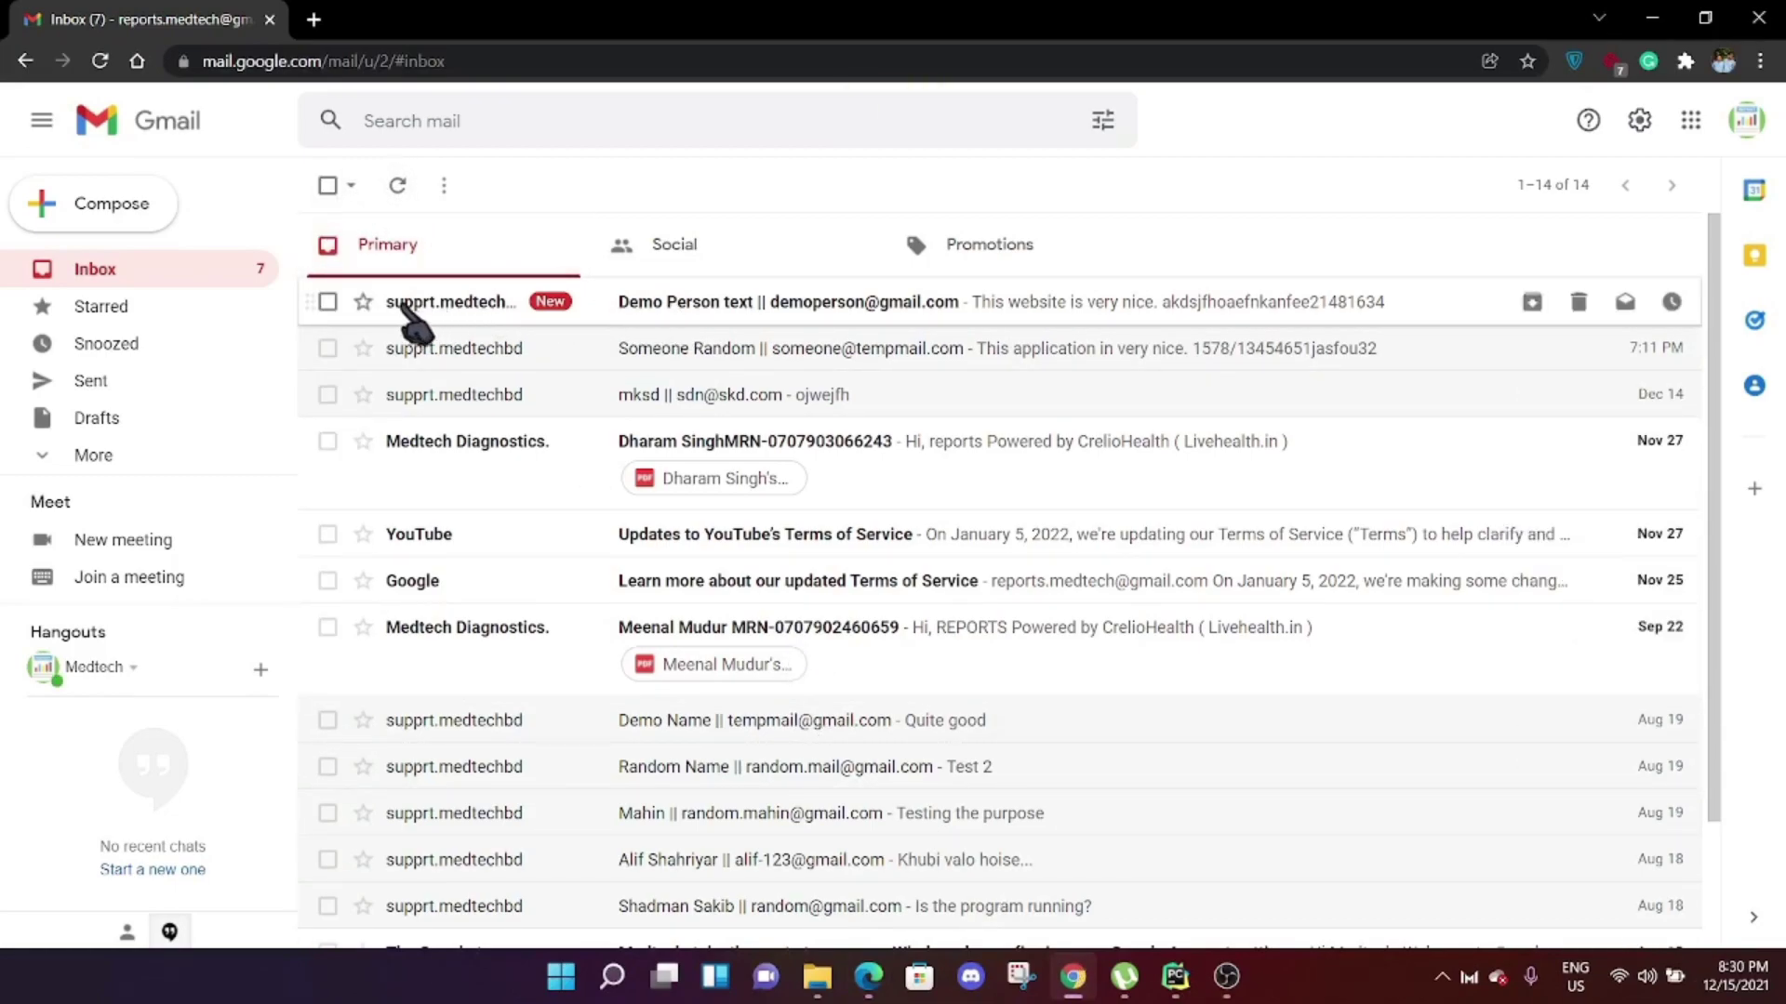
click(807, 316)
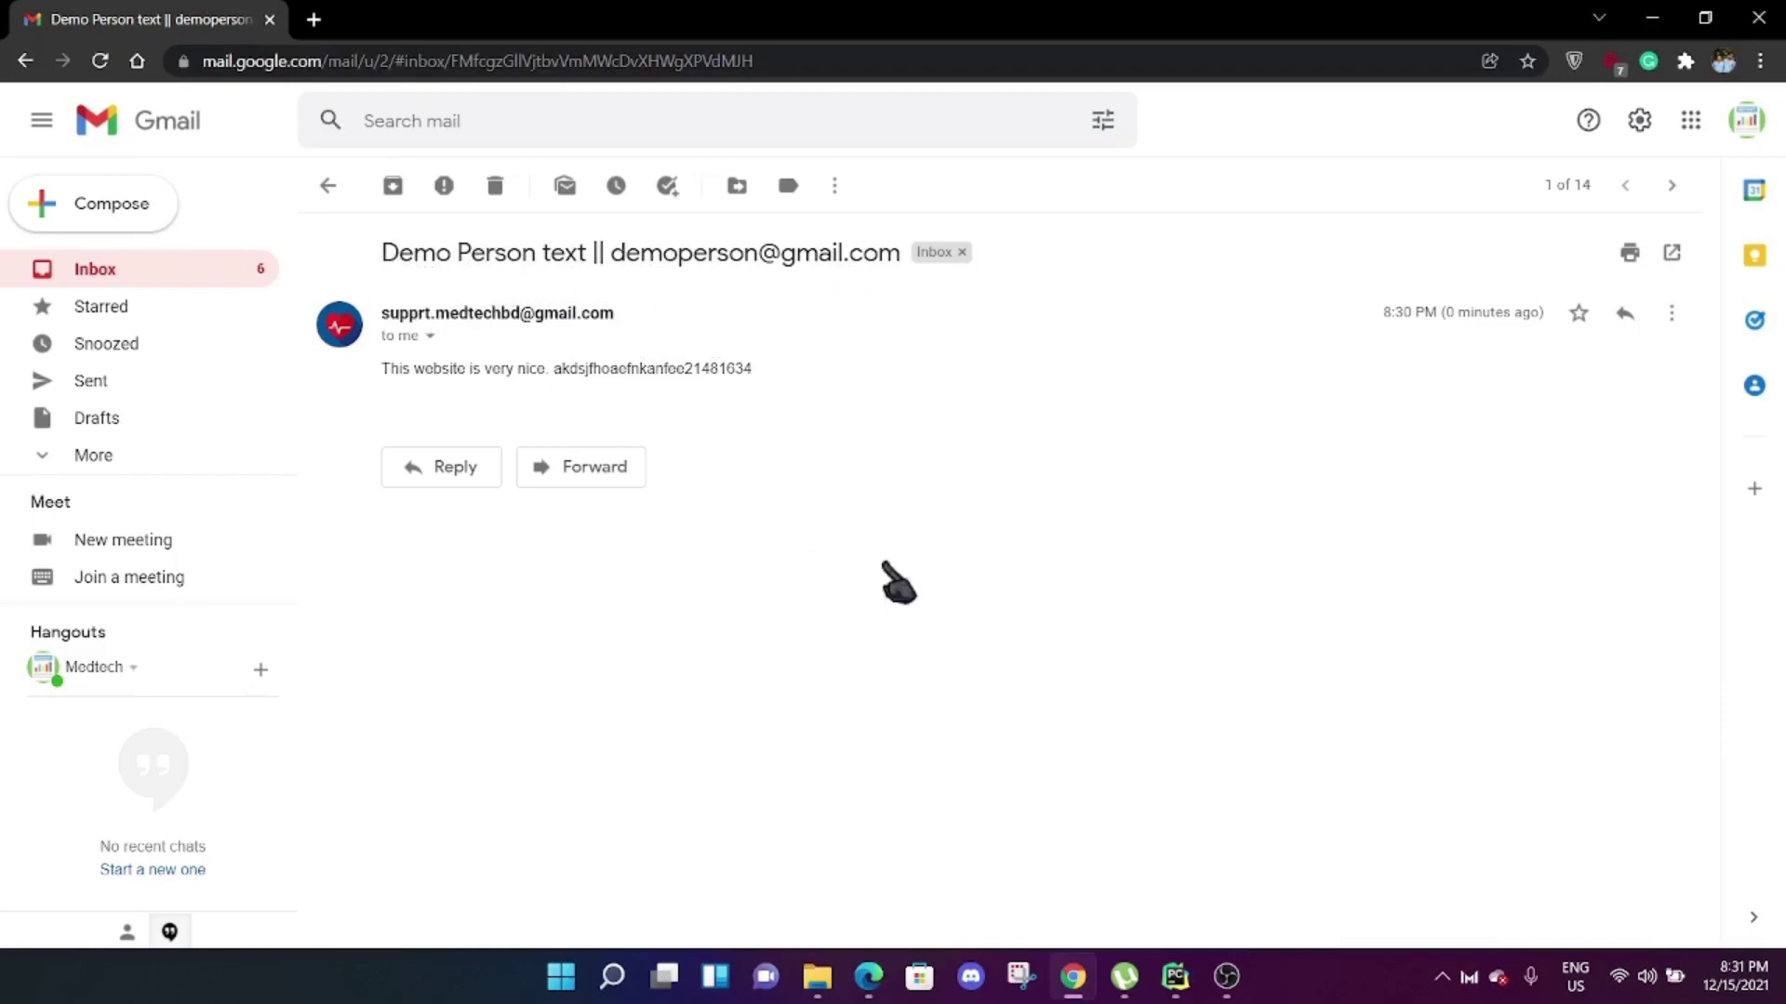
click(867, 975)
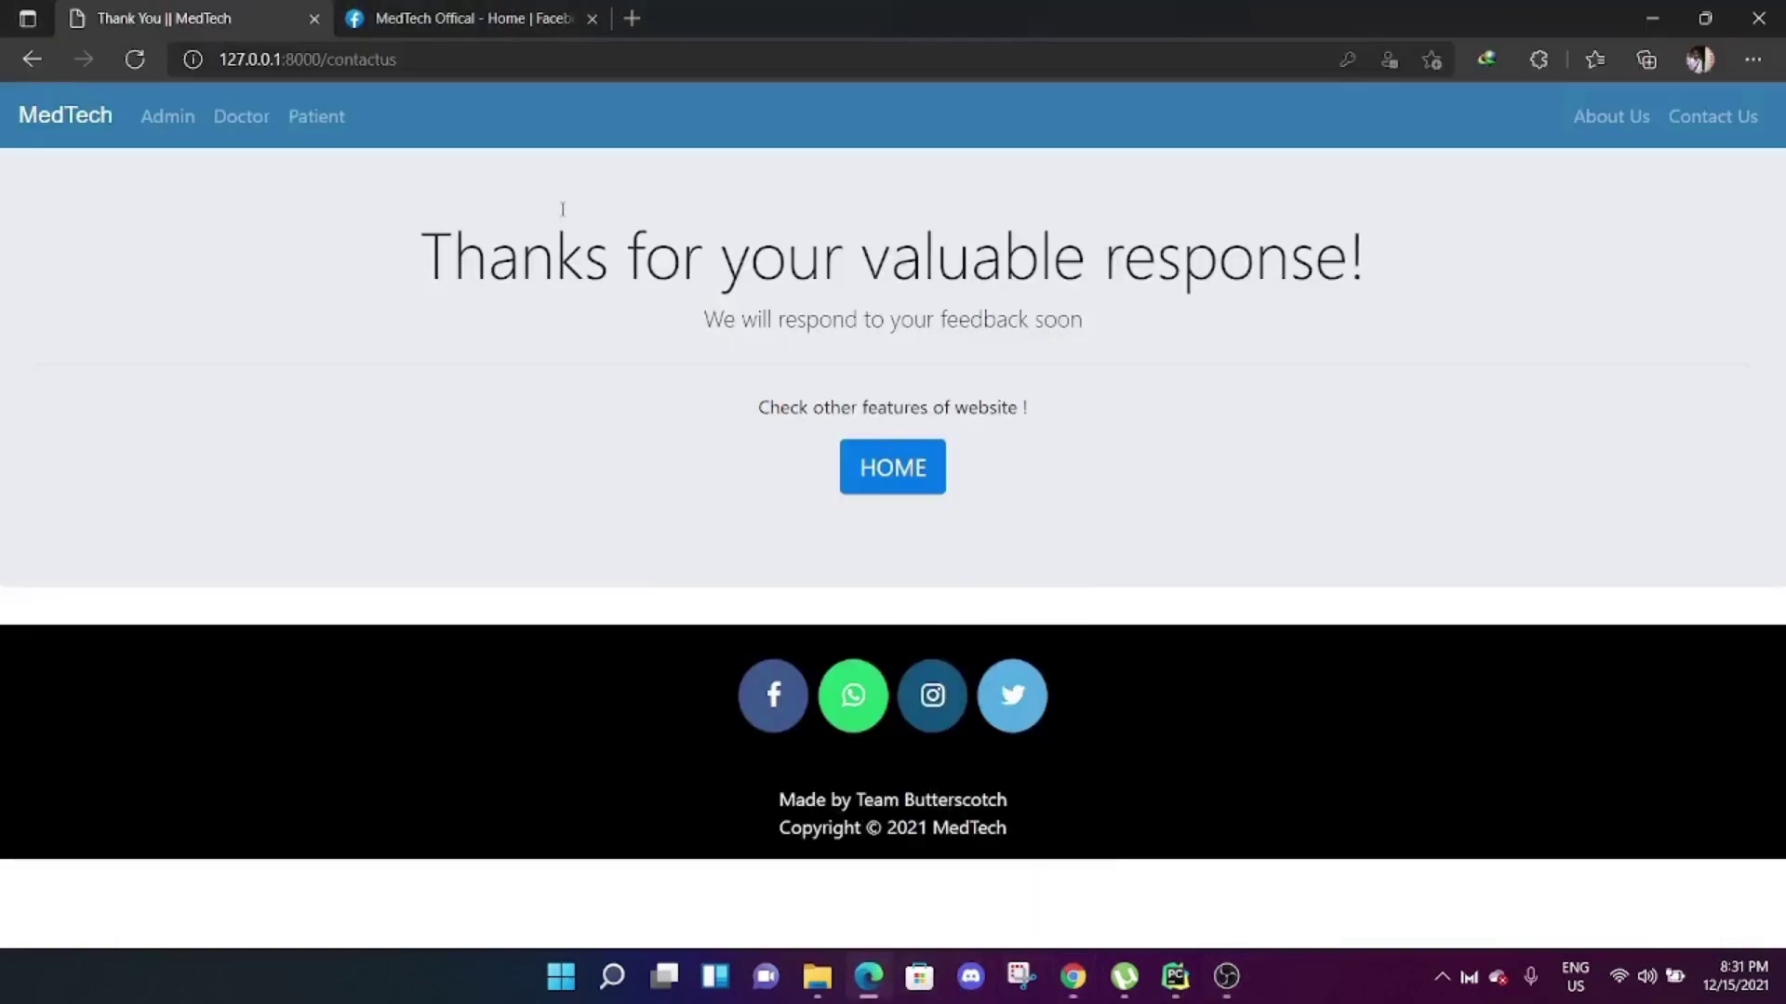
click(95, 117)
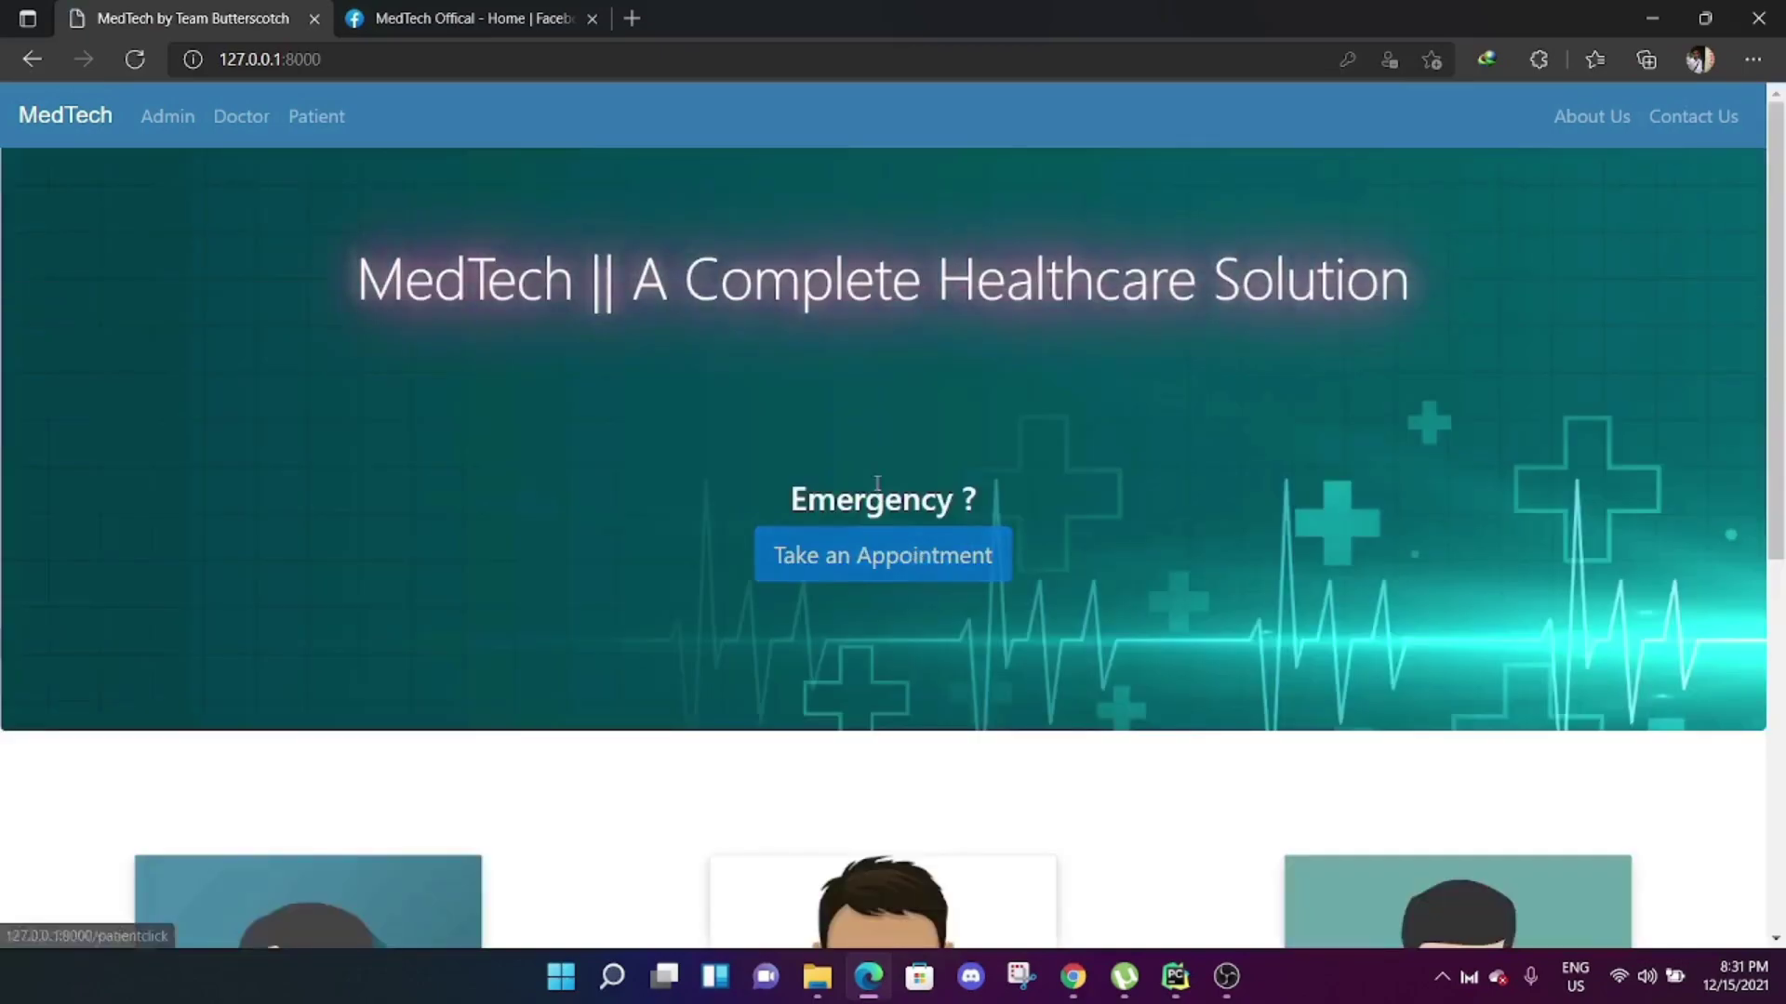
scroll(1108, 510, down, 7)
scroll(1212, 614, up, 4)
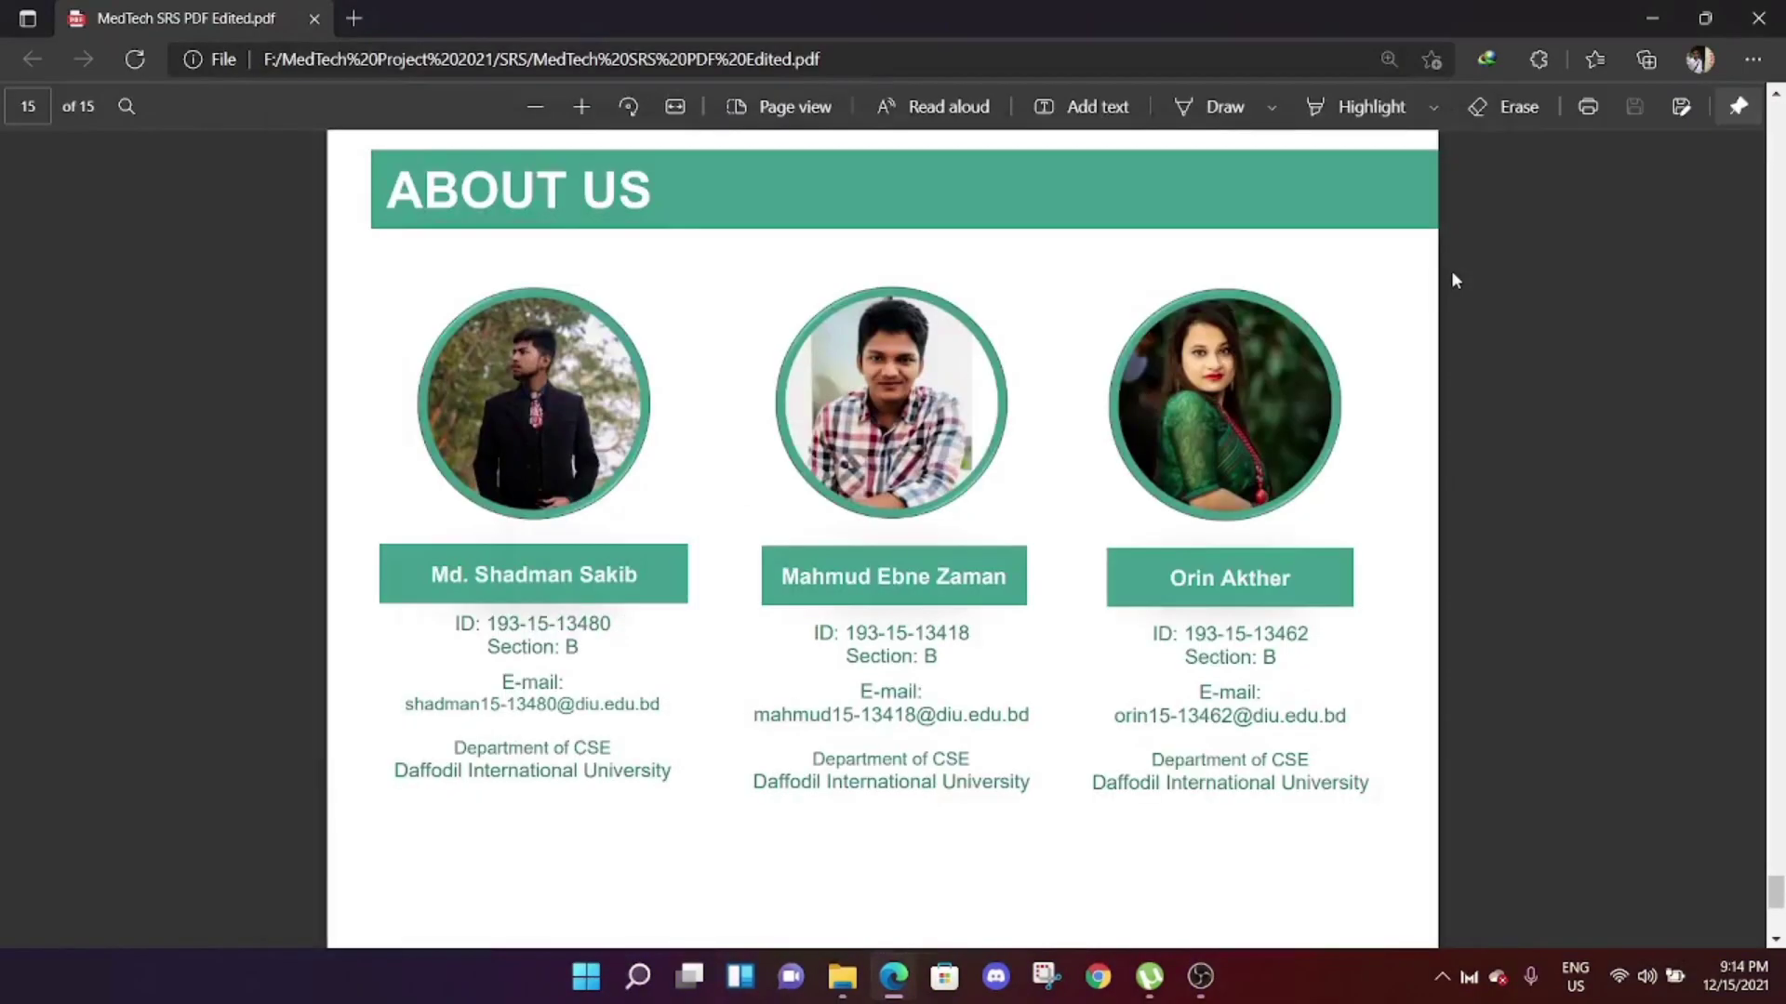
ctrl+scroll(338, 501, up, 1)
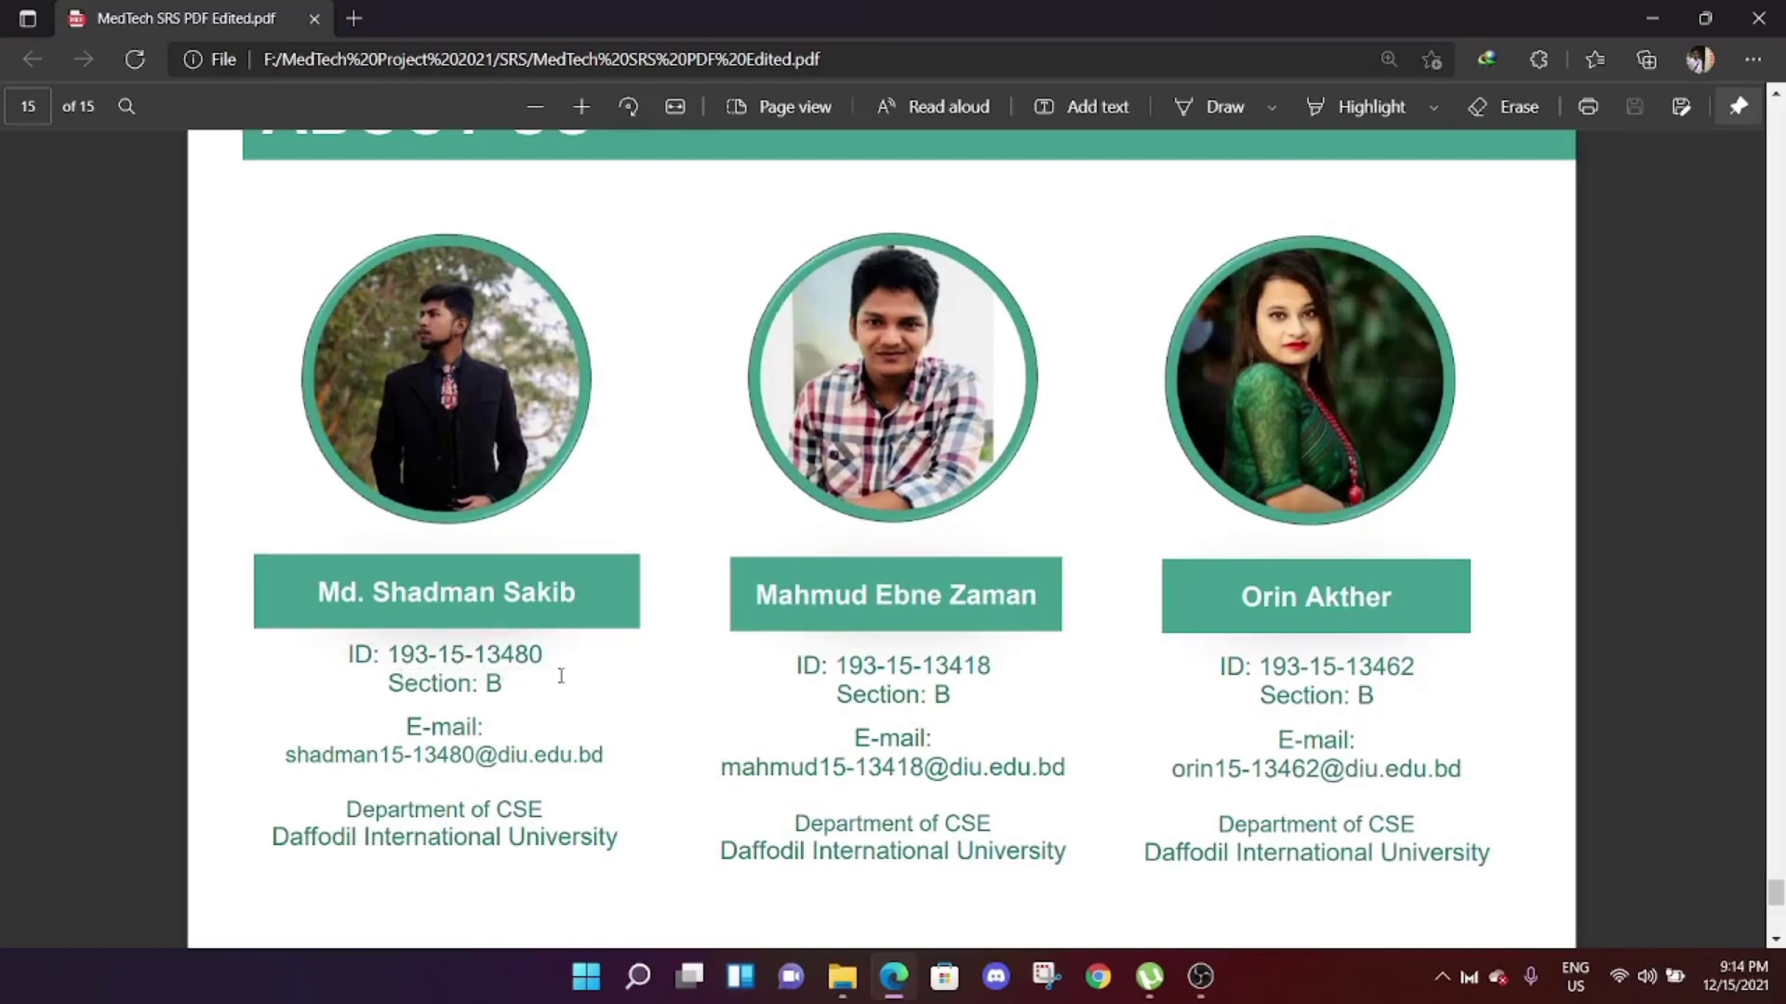
ctrl+scroll(578, 819, down, 4)
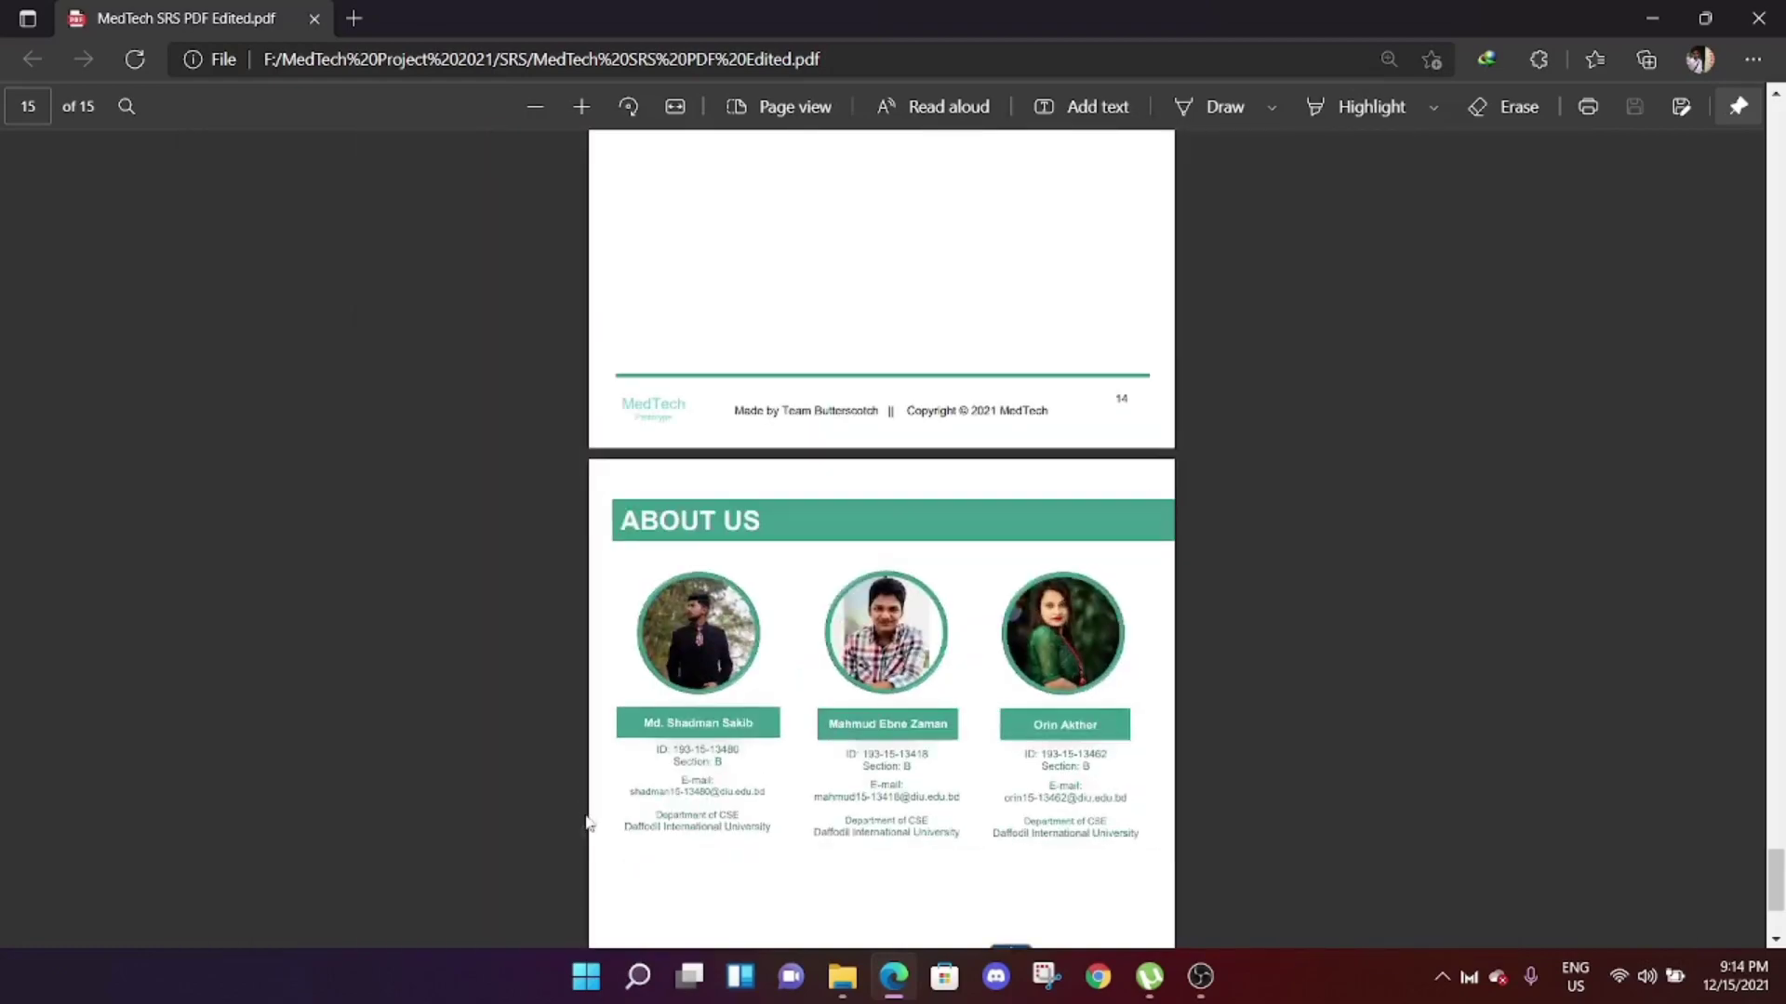
scroll(700, 815, down, 3)
ctrl+scroll(1103, 706, up, 2)
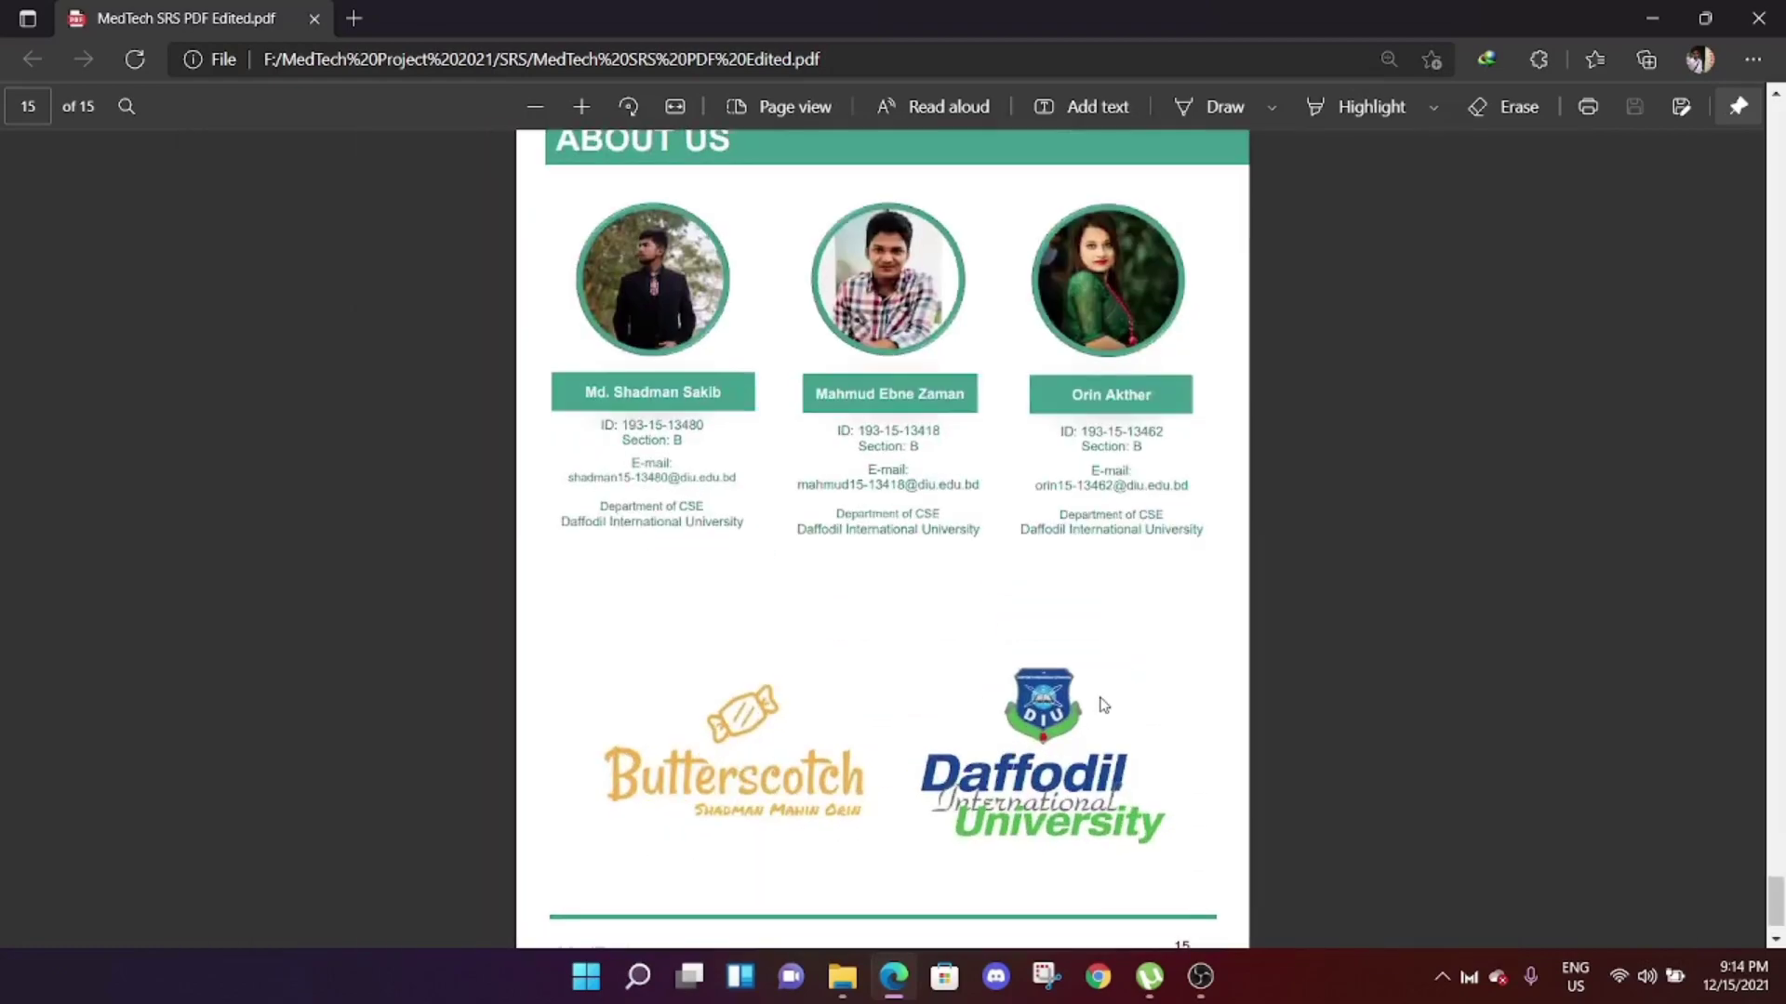